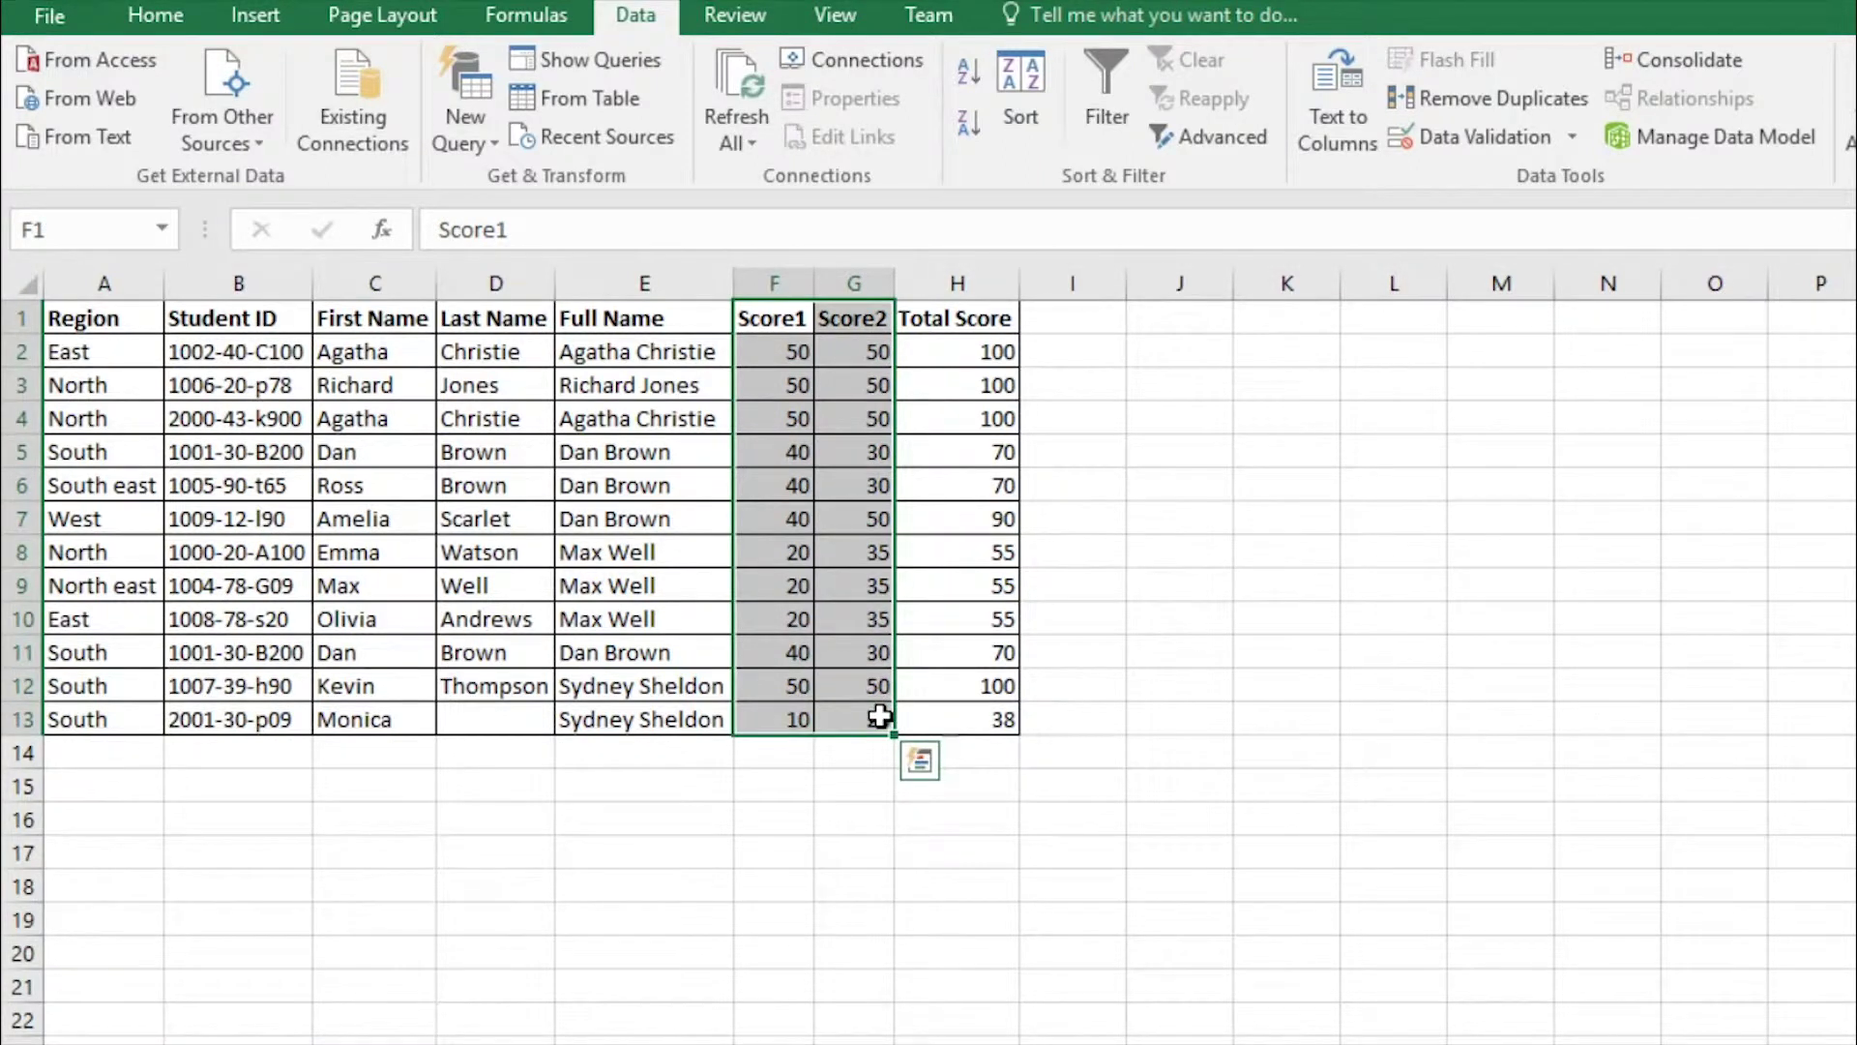
pyautogui.click(657, 603)
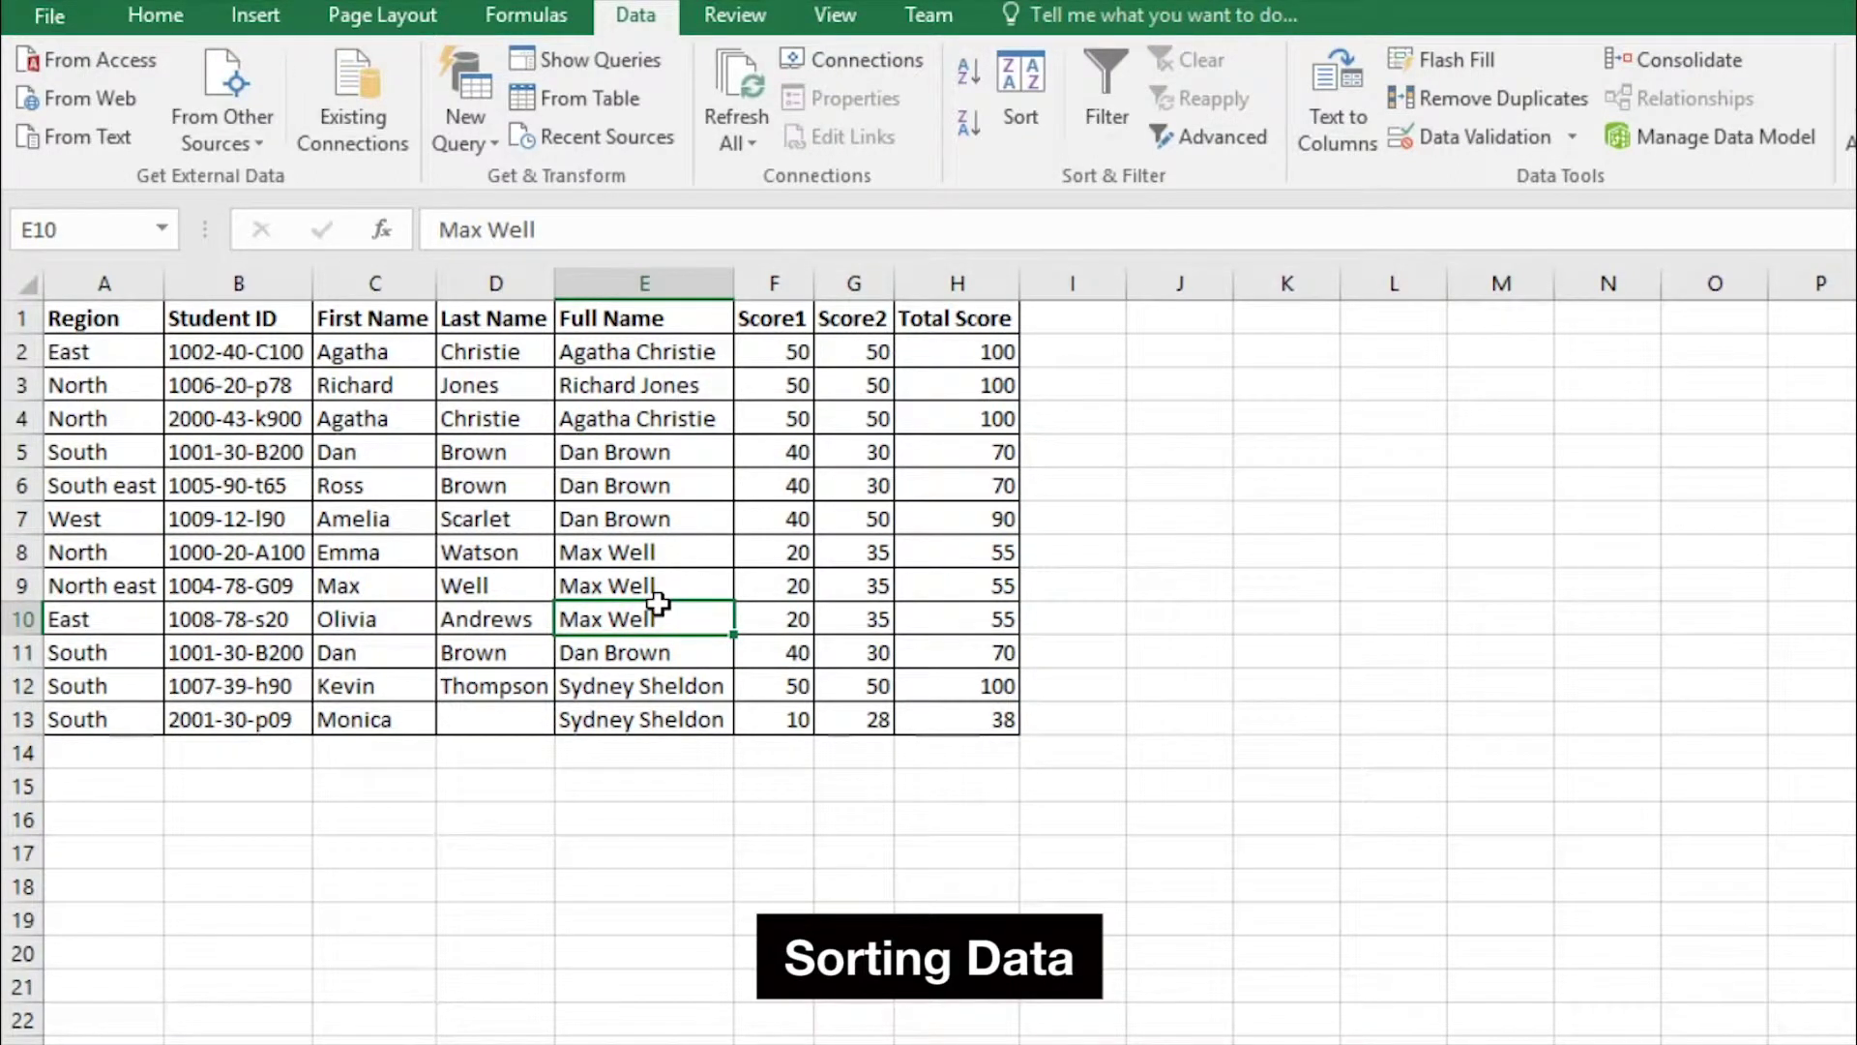
pyautogui.moveTo(593, 352); pyautogui.dragTo(641, 727)
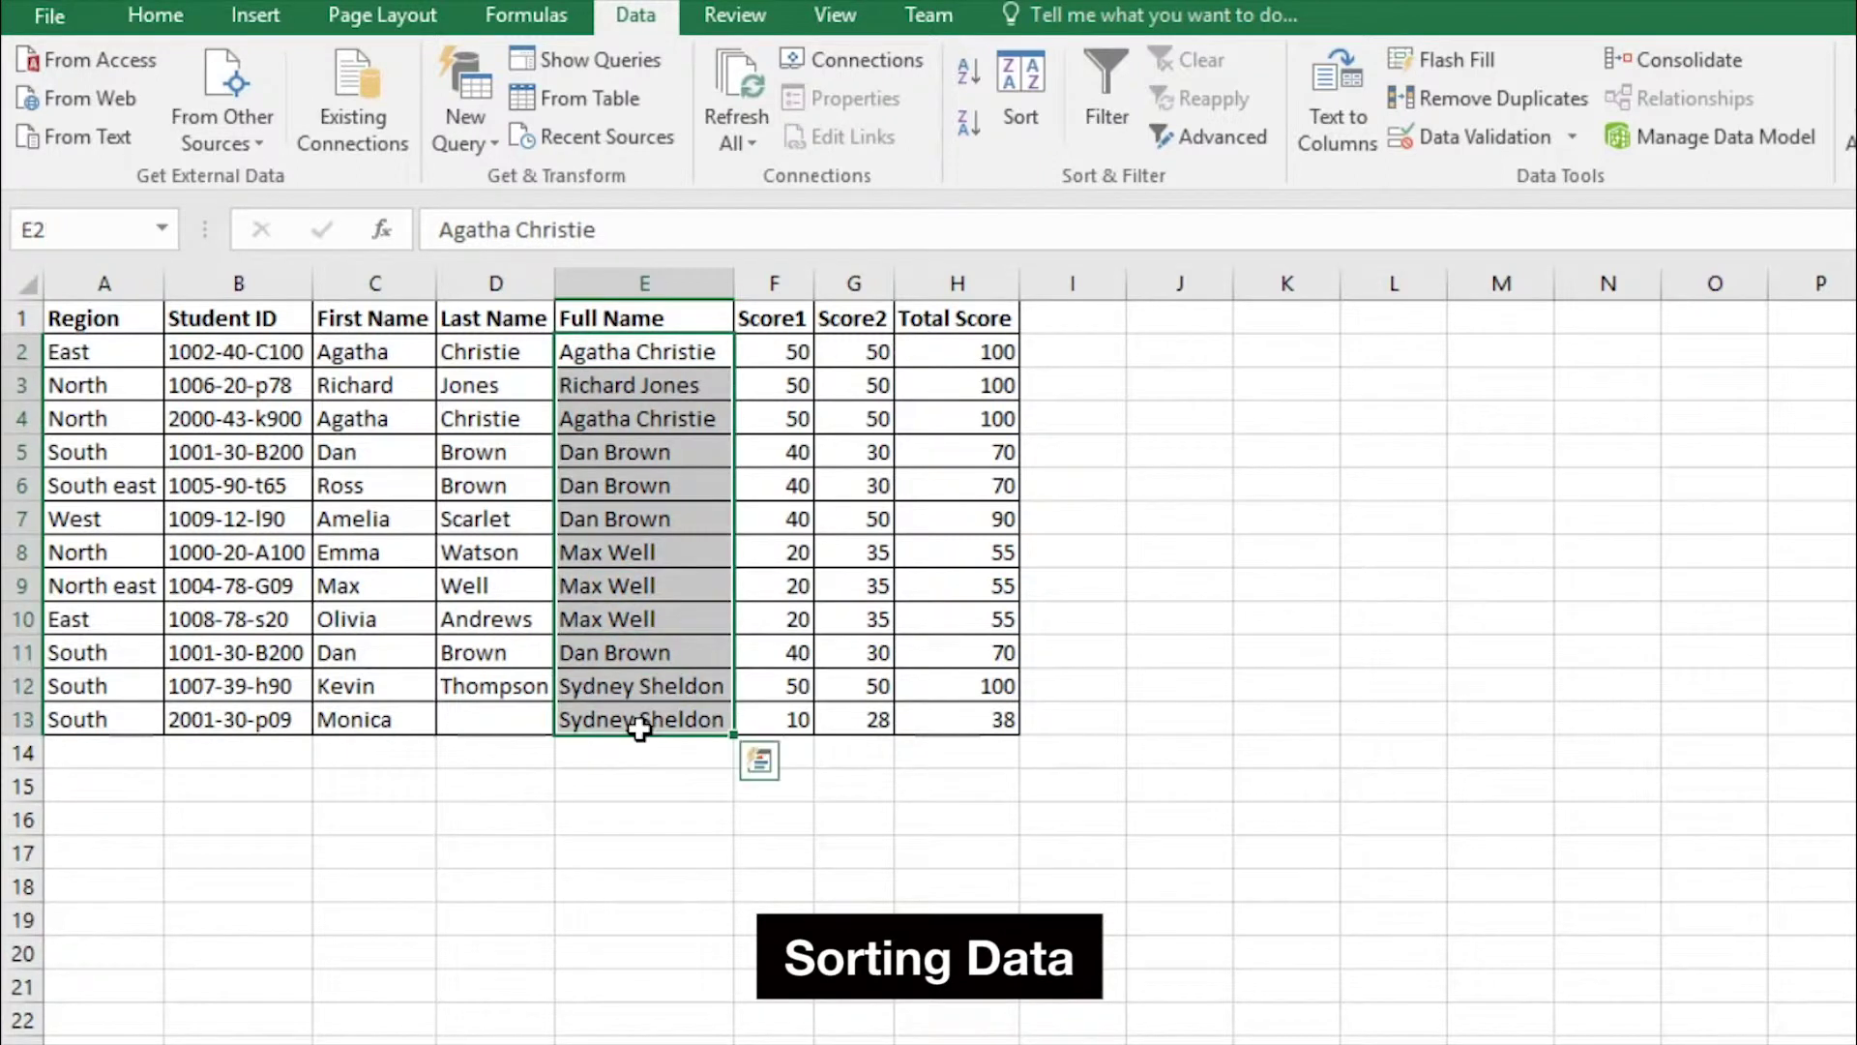
pyautogui.click(610, 377)
pyautogui.click(601, 318)
pyautogui.click(608, 350)
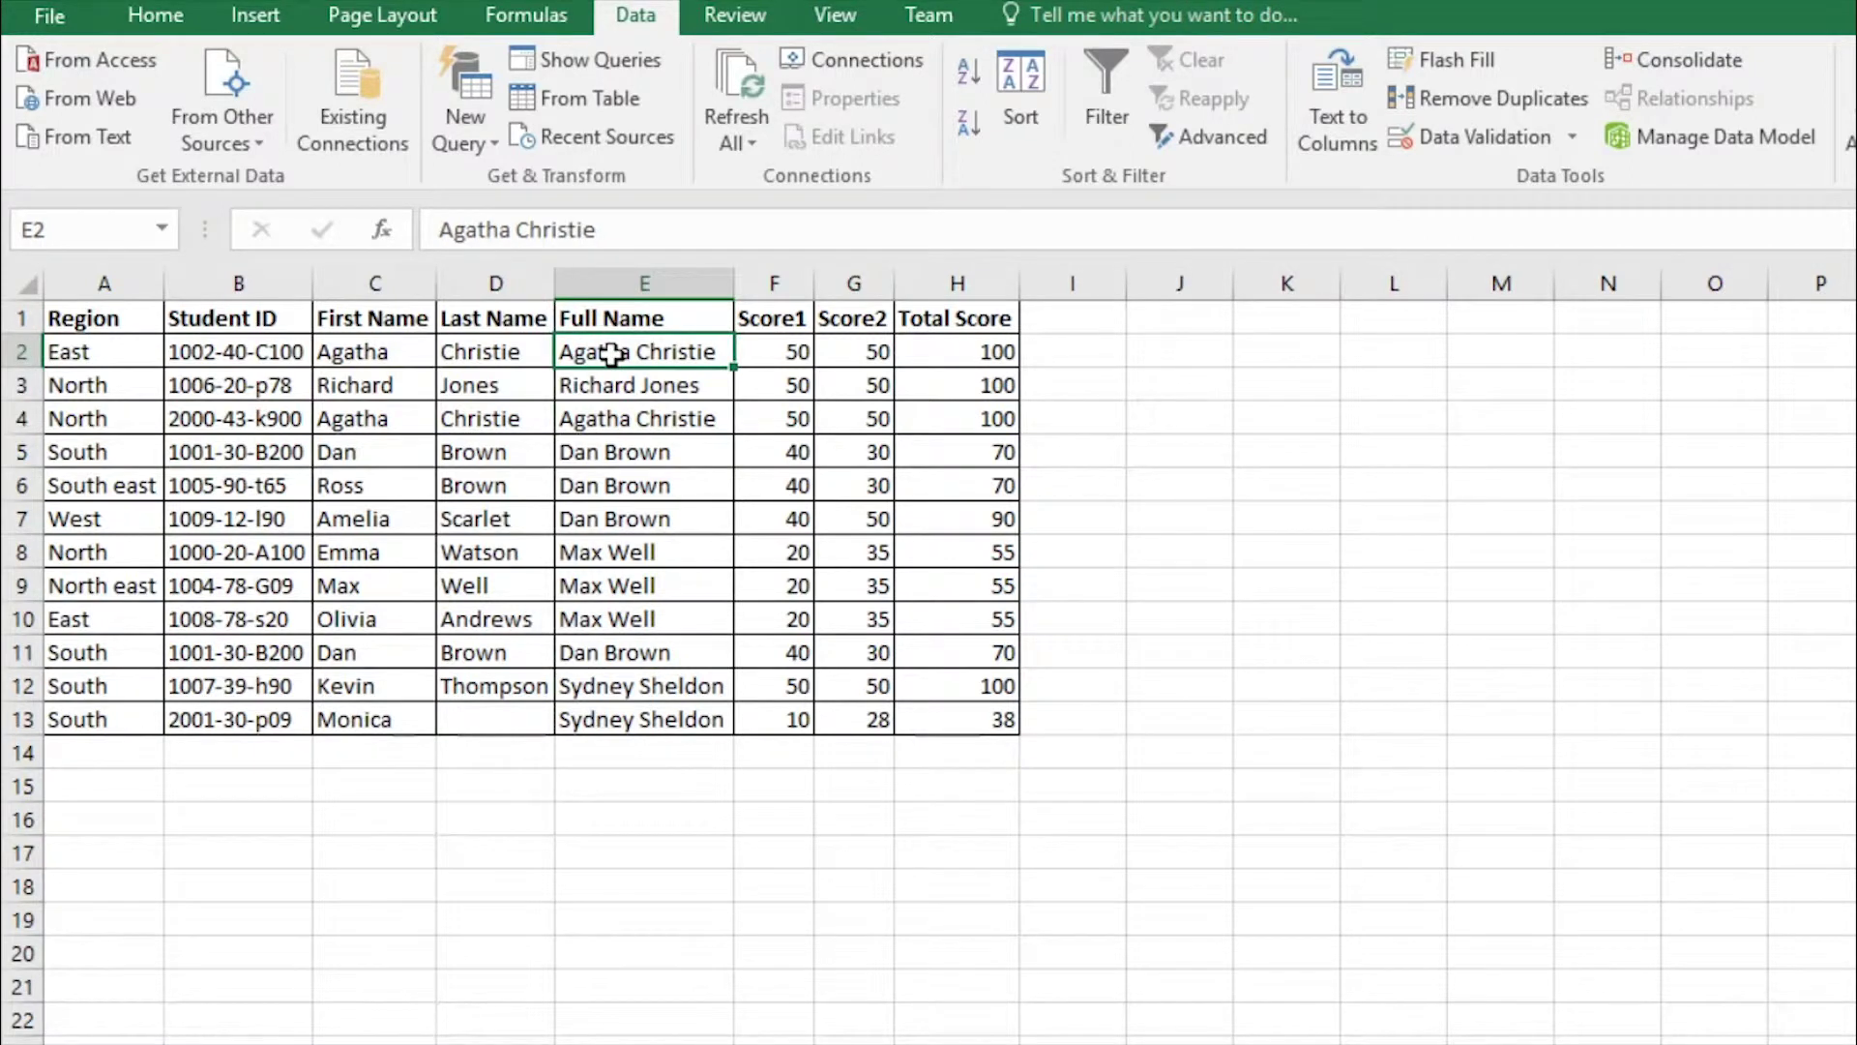
pyautogui.click(145, 11)
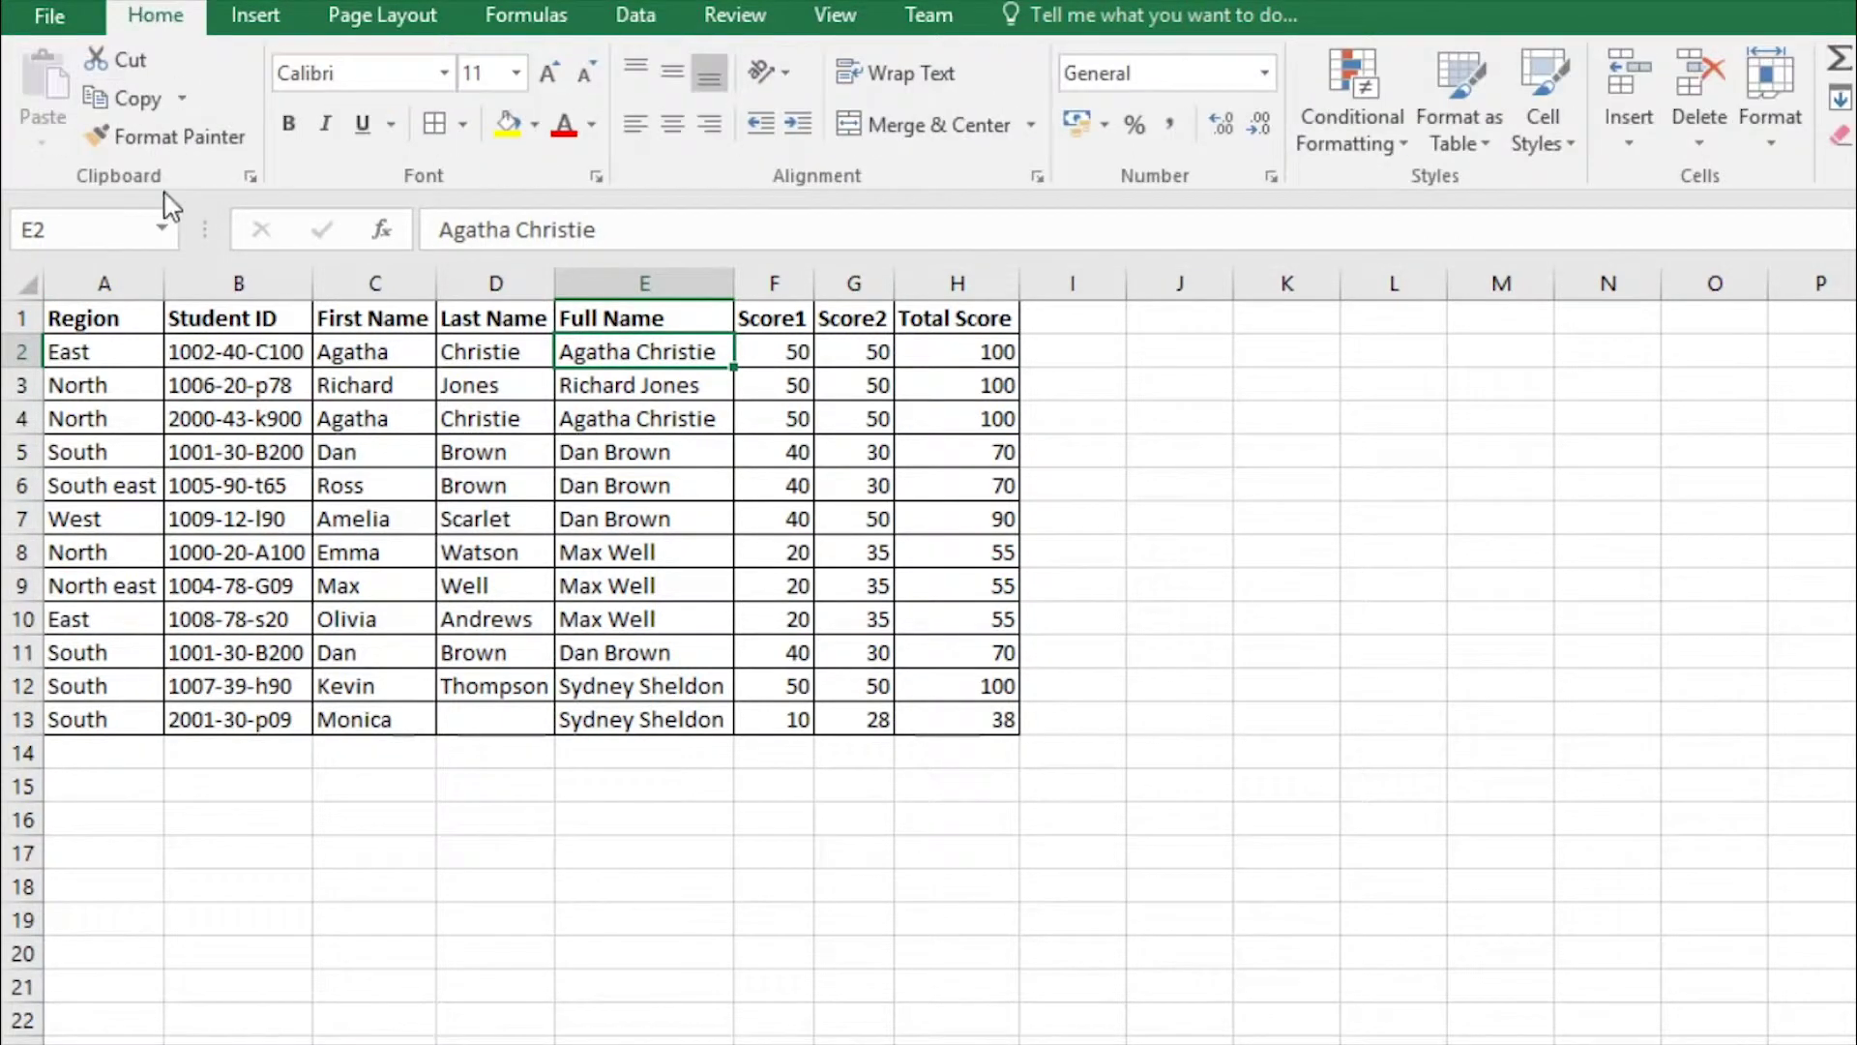
pyautogui.click(94, 315)
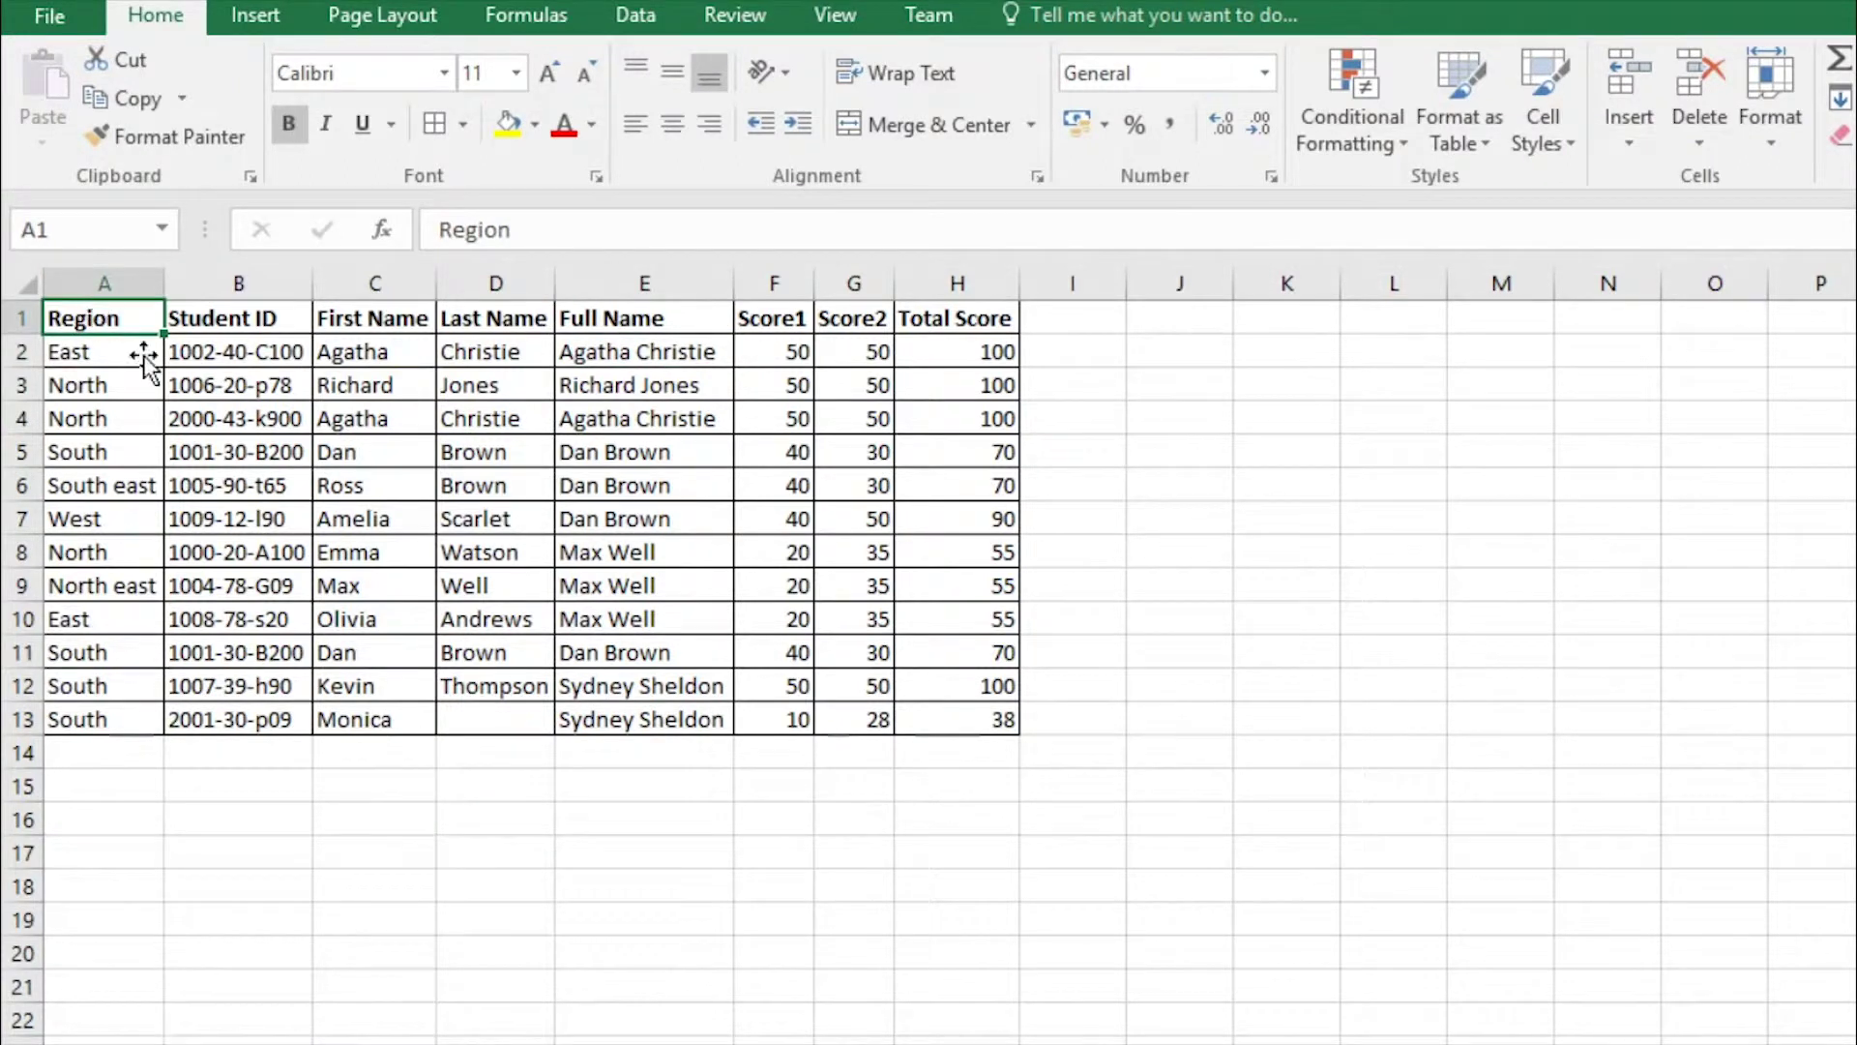
pyautogui.click(267, 556)
pyautogui.click(177, 440)
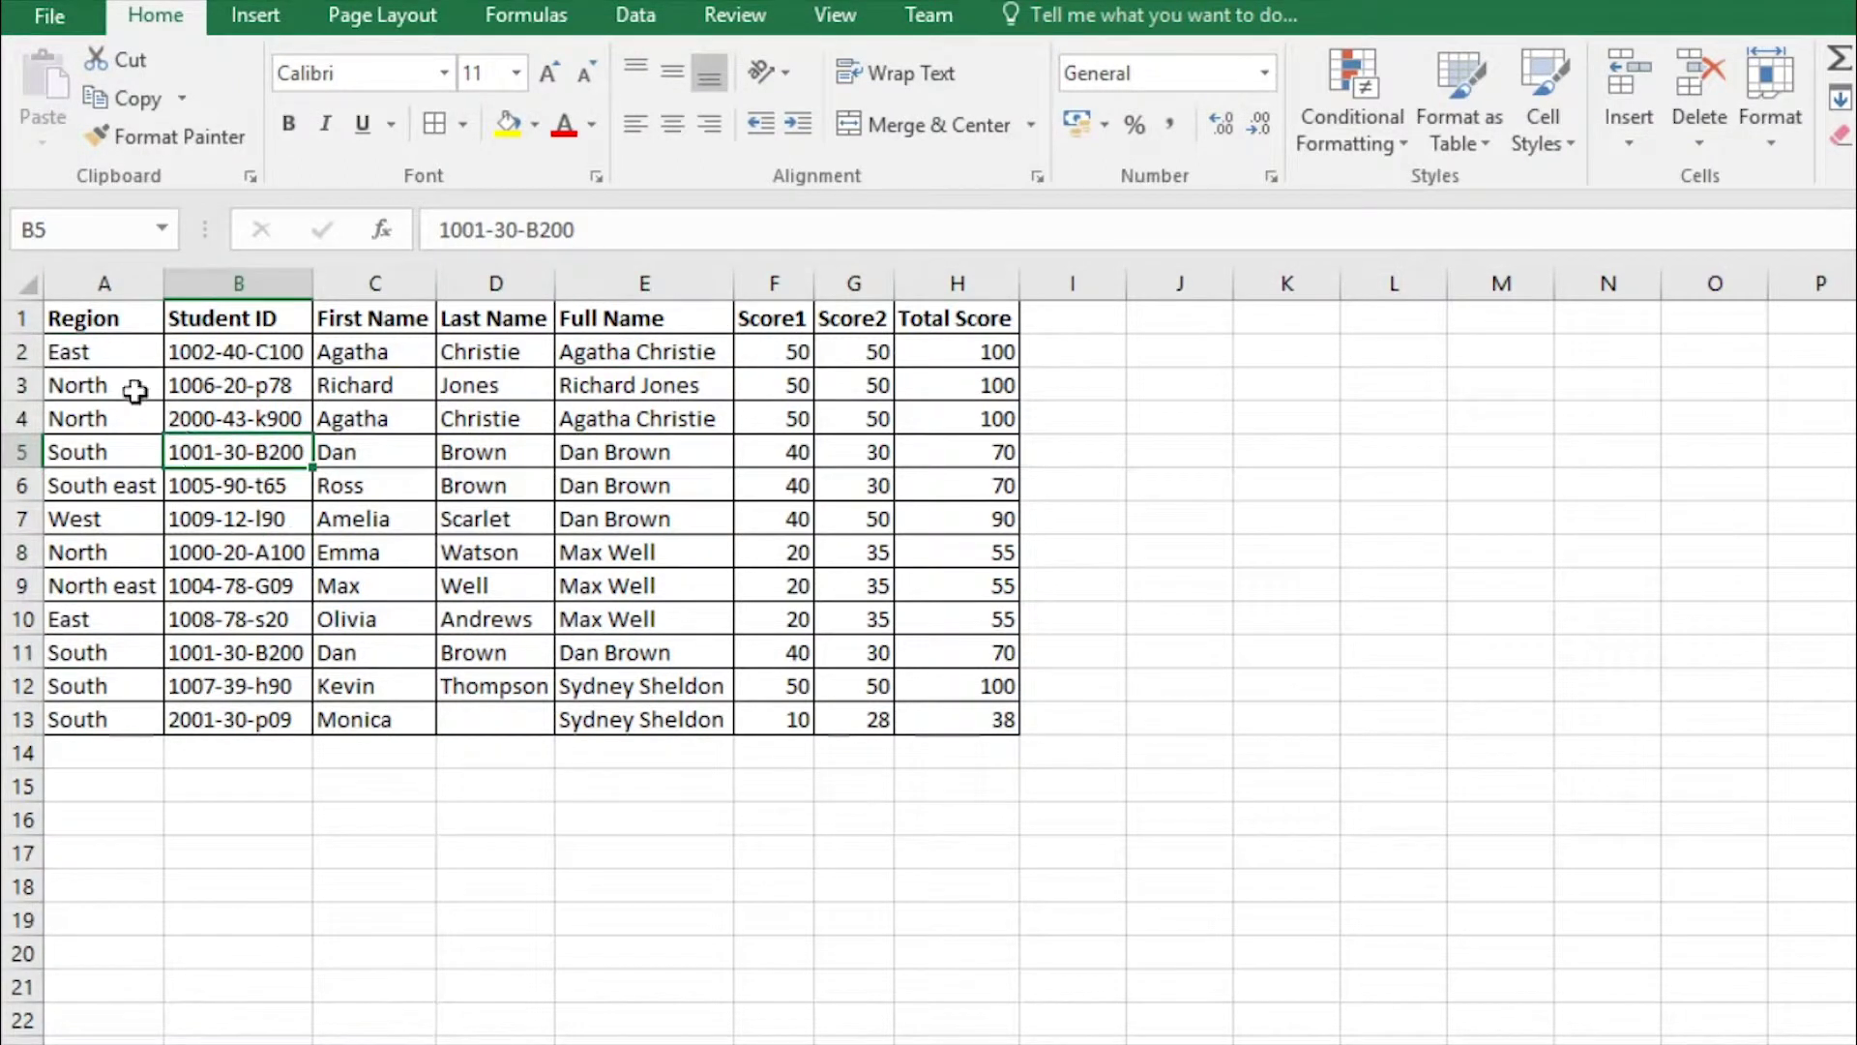
pyautogui.click(107, 348)
pyautogui.click(354, 422)
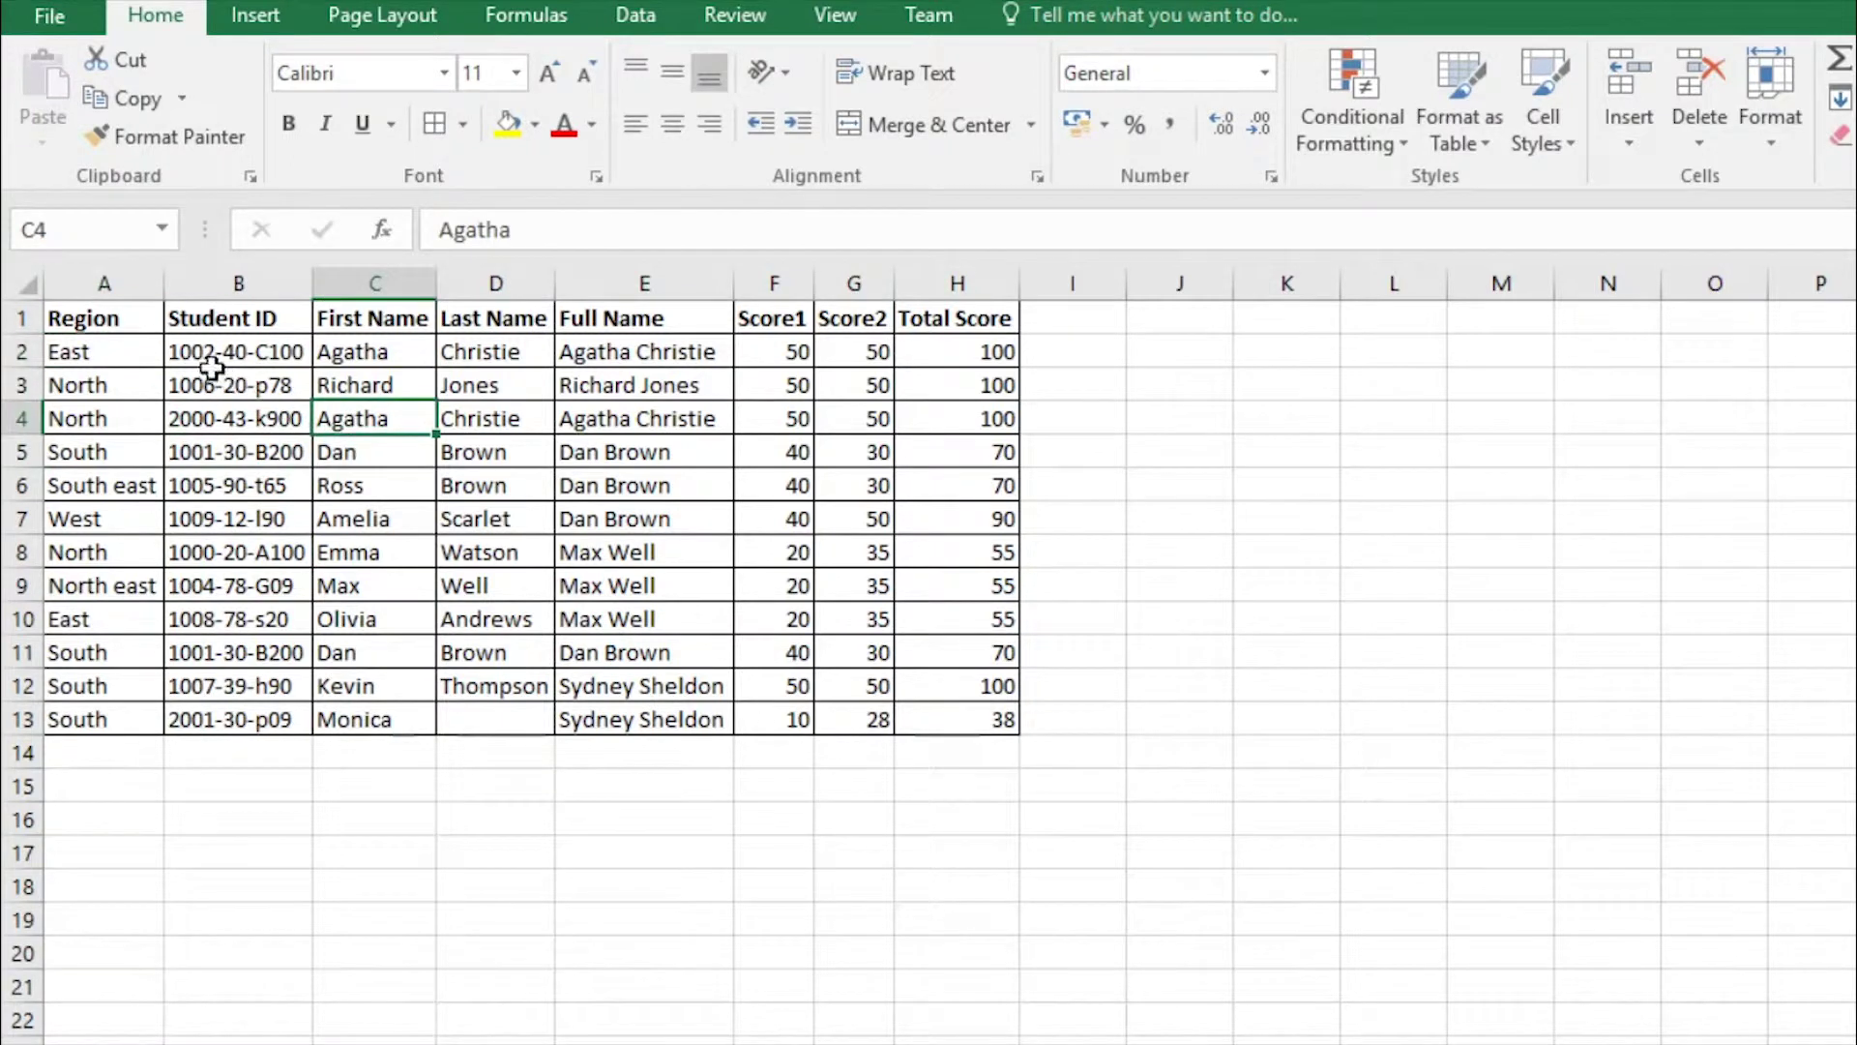
pyautogui.click(114, 316)
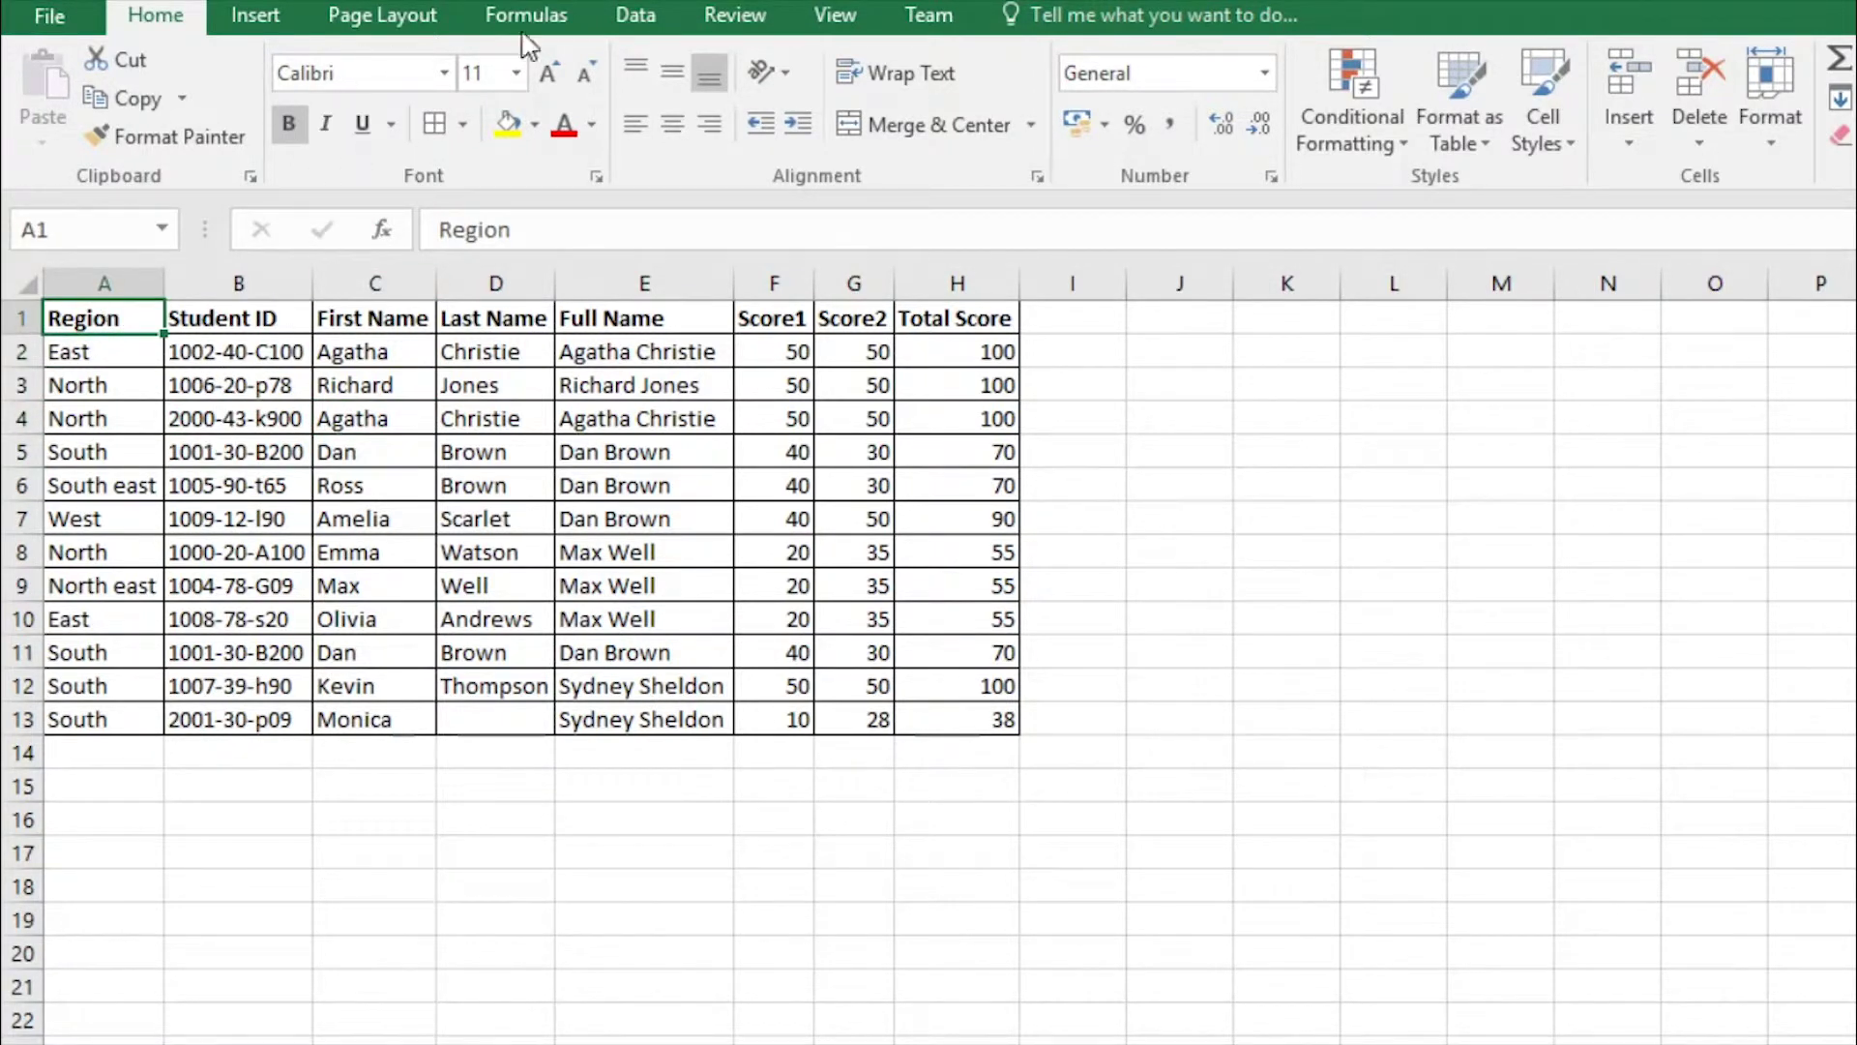
# - Sort the student table by Full Name in ascending order, and again in descending order
pyautogui.click(640, 16)
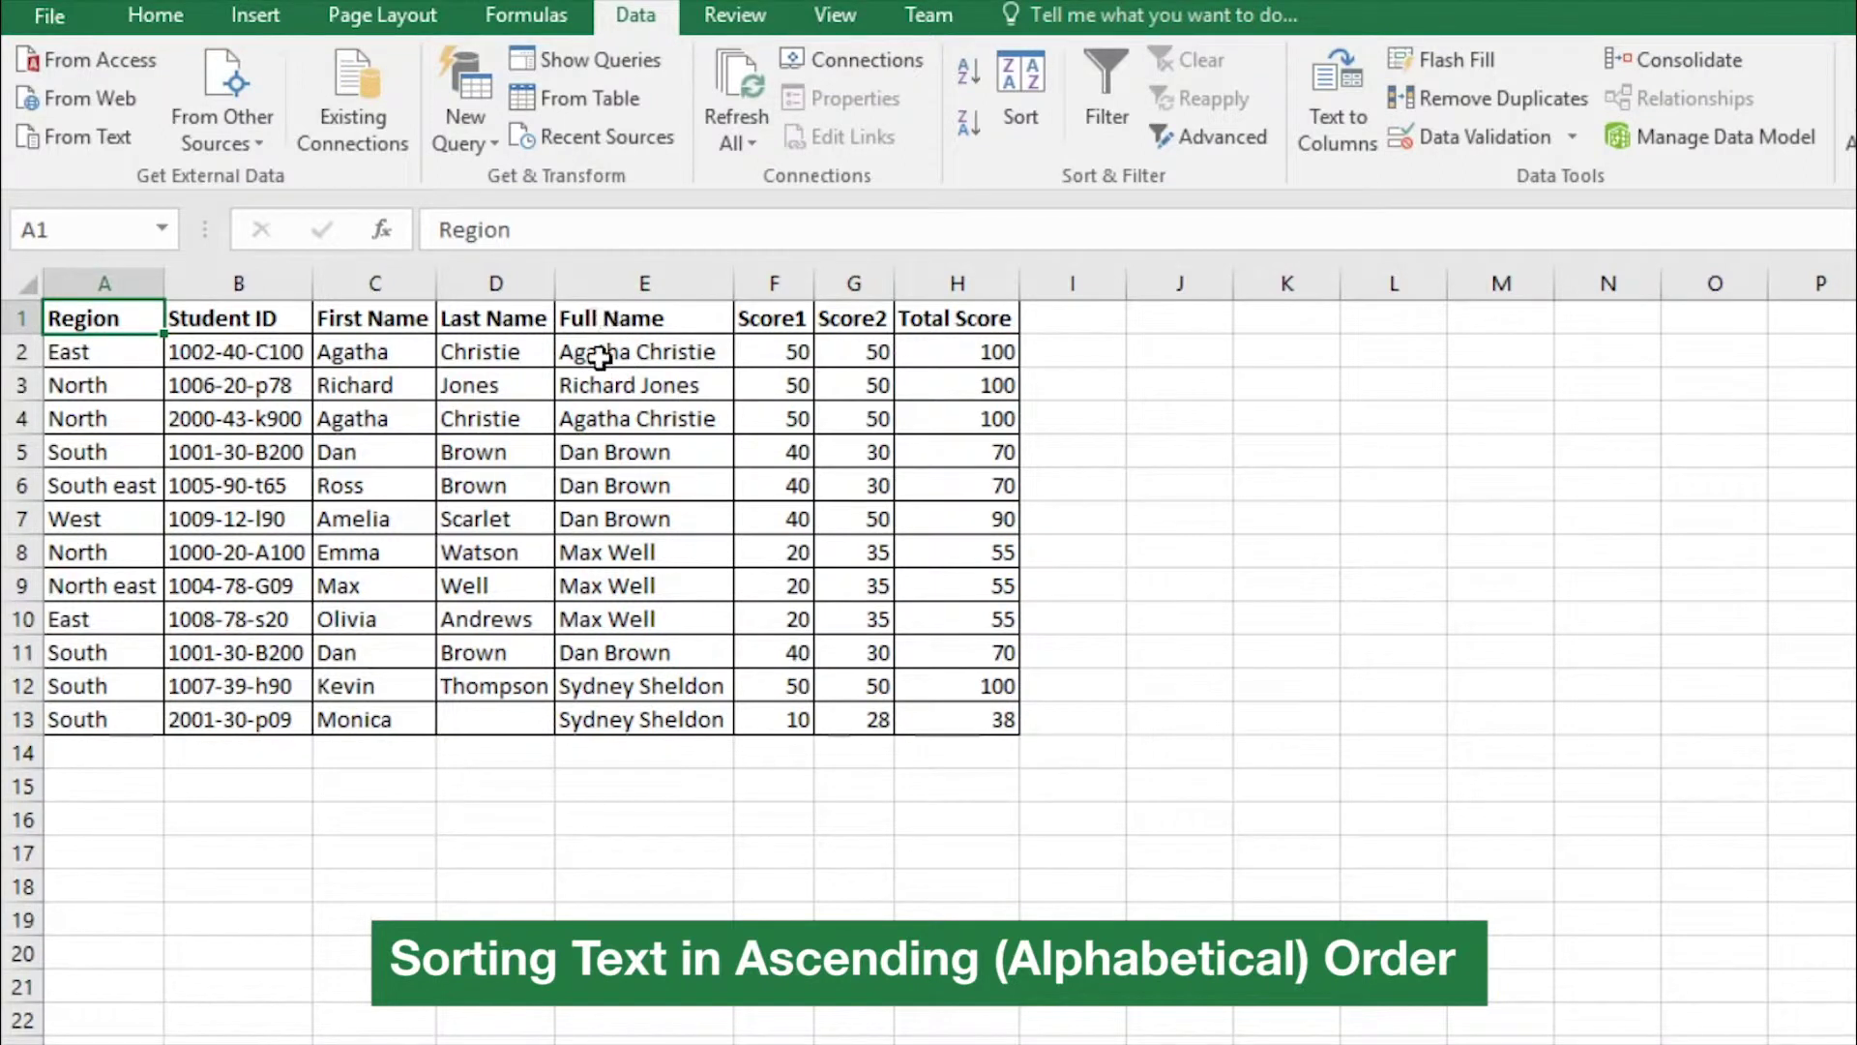
pyautogui.click(600, 319)
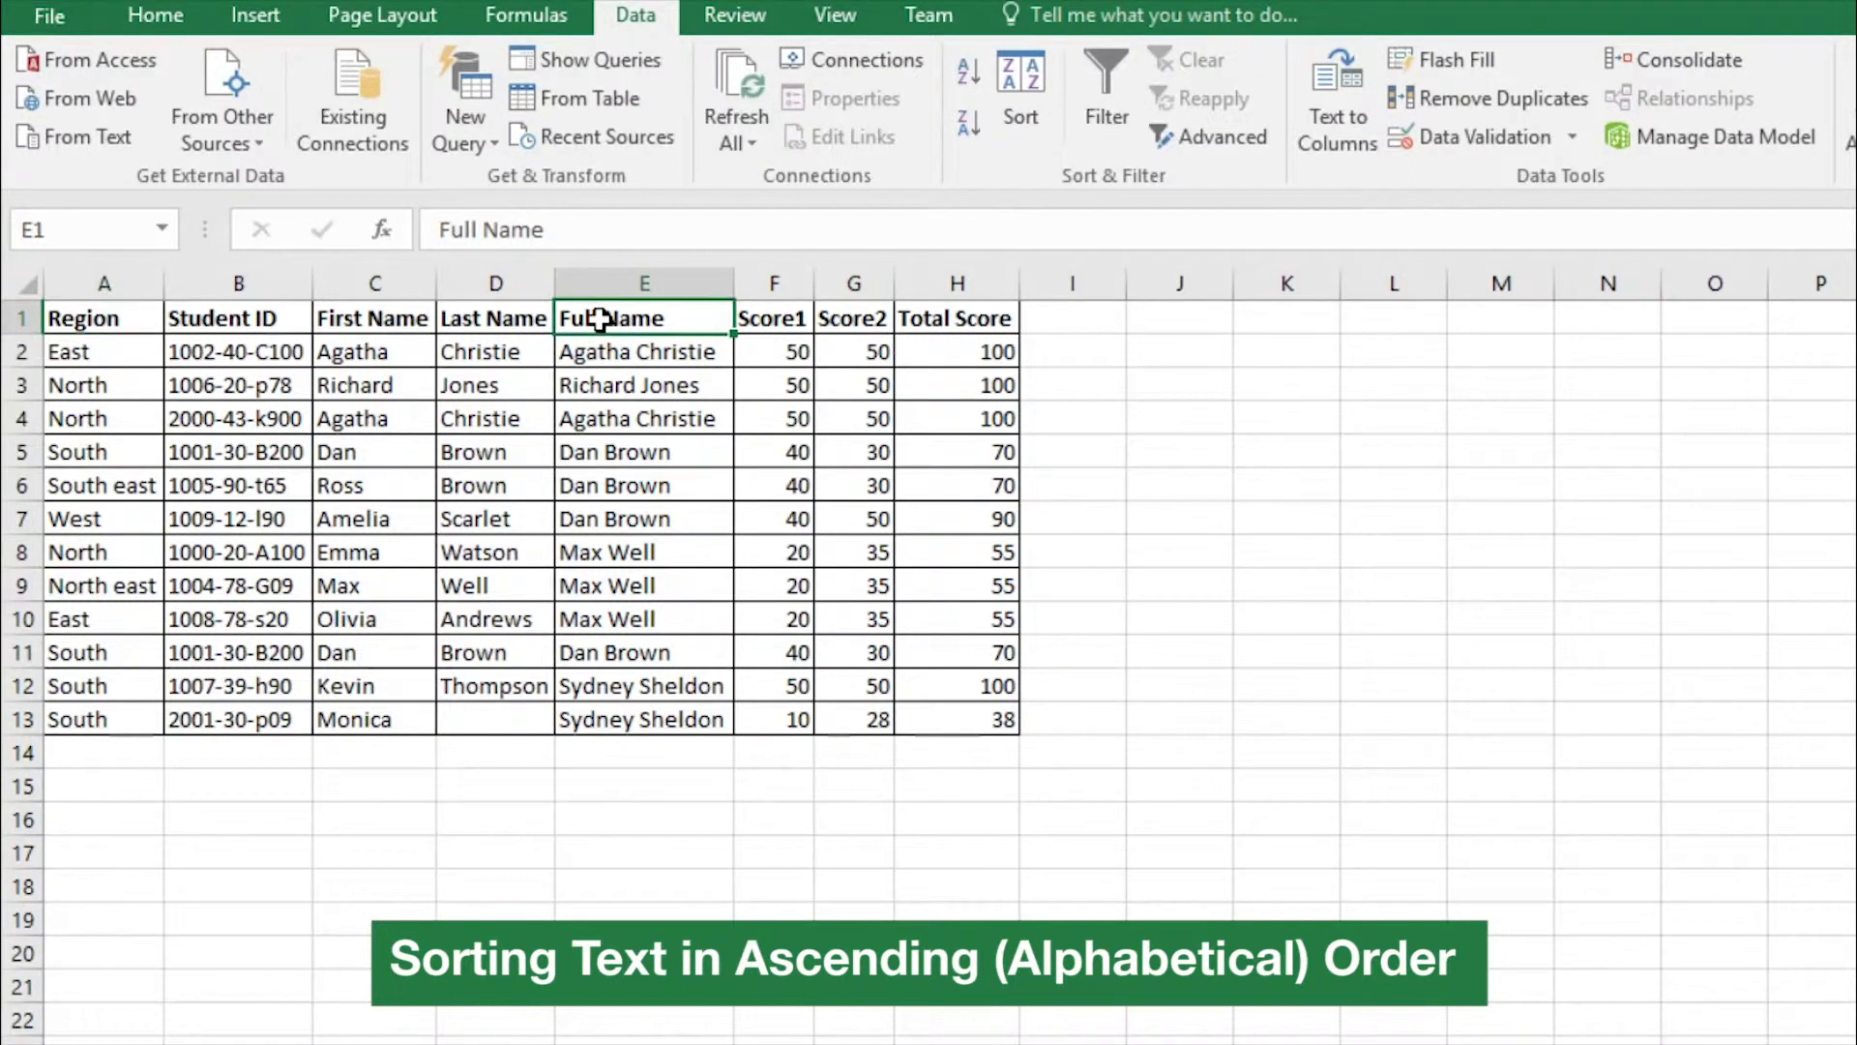
pyautogui.click(964, 77)
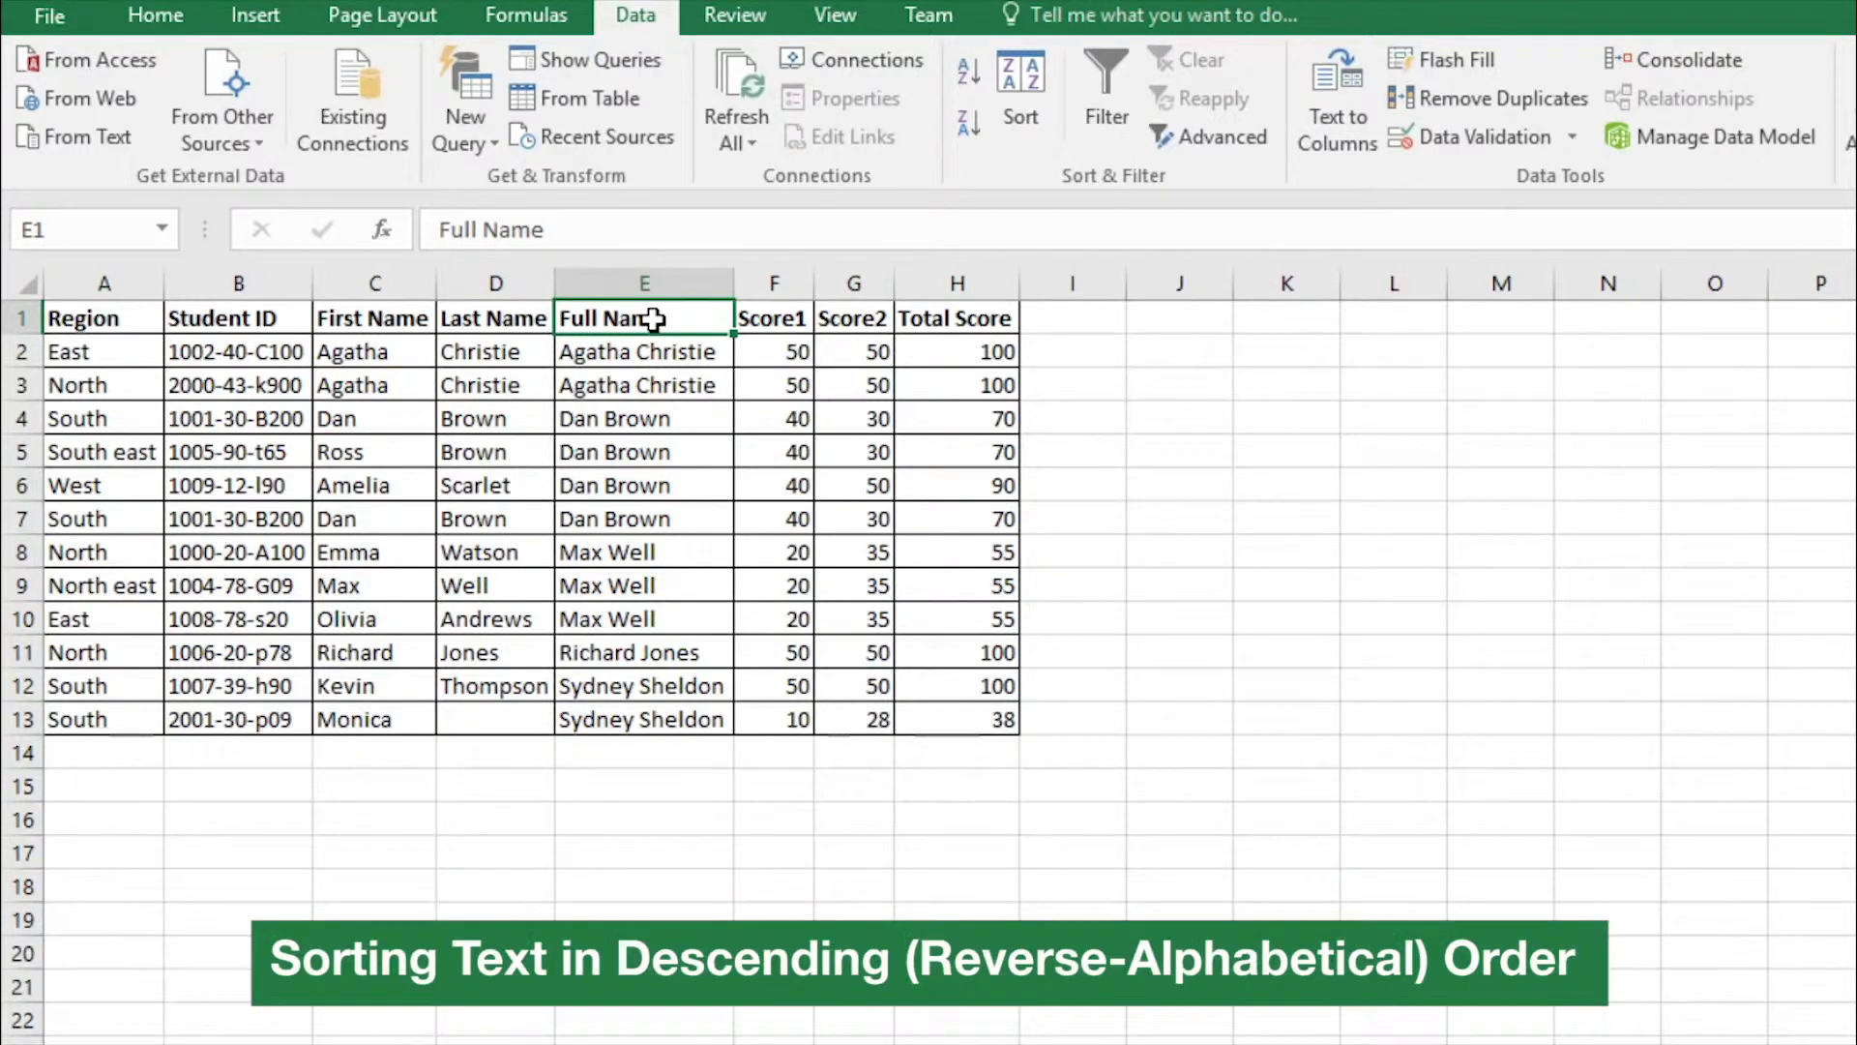
pyautogui.click(968, 133)
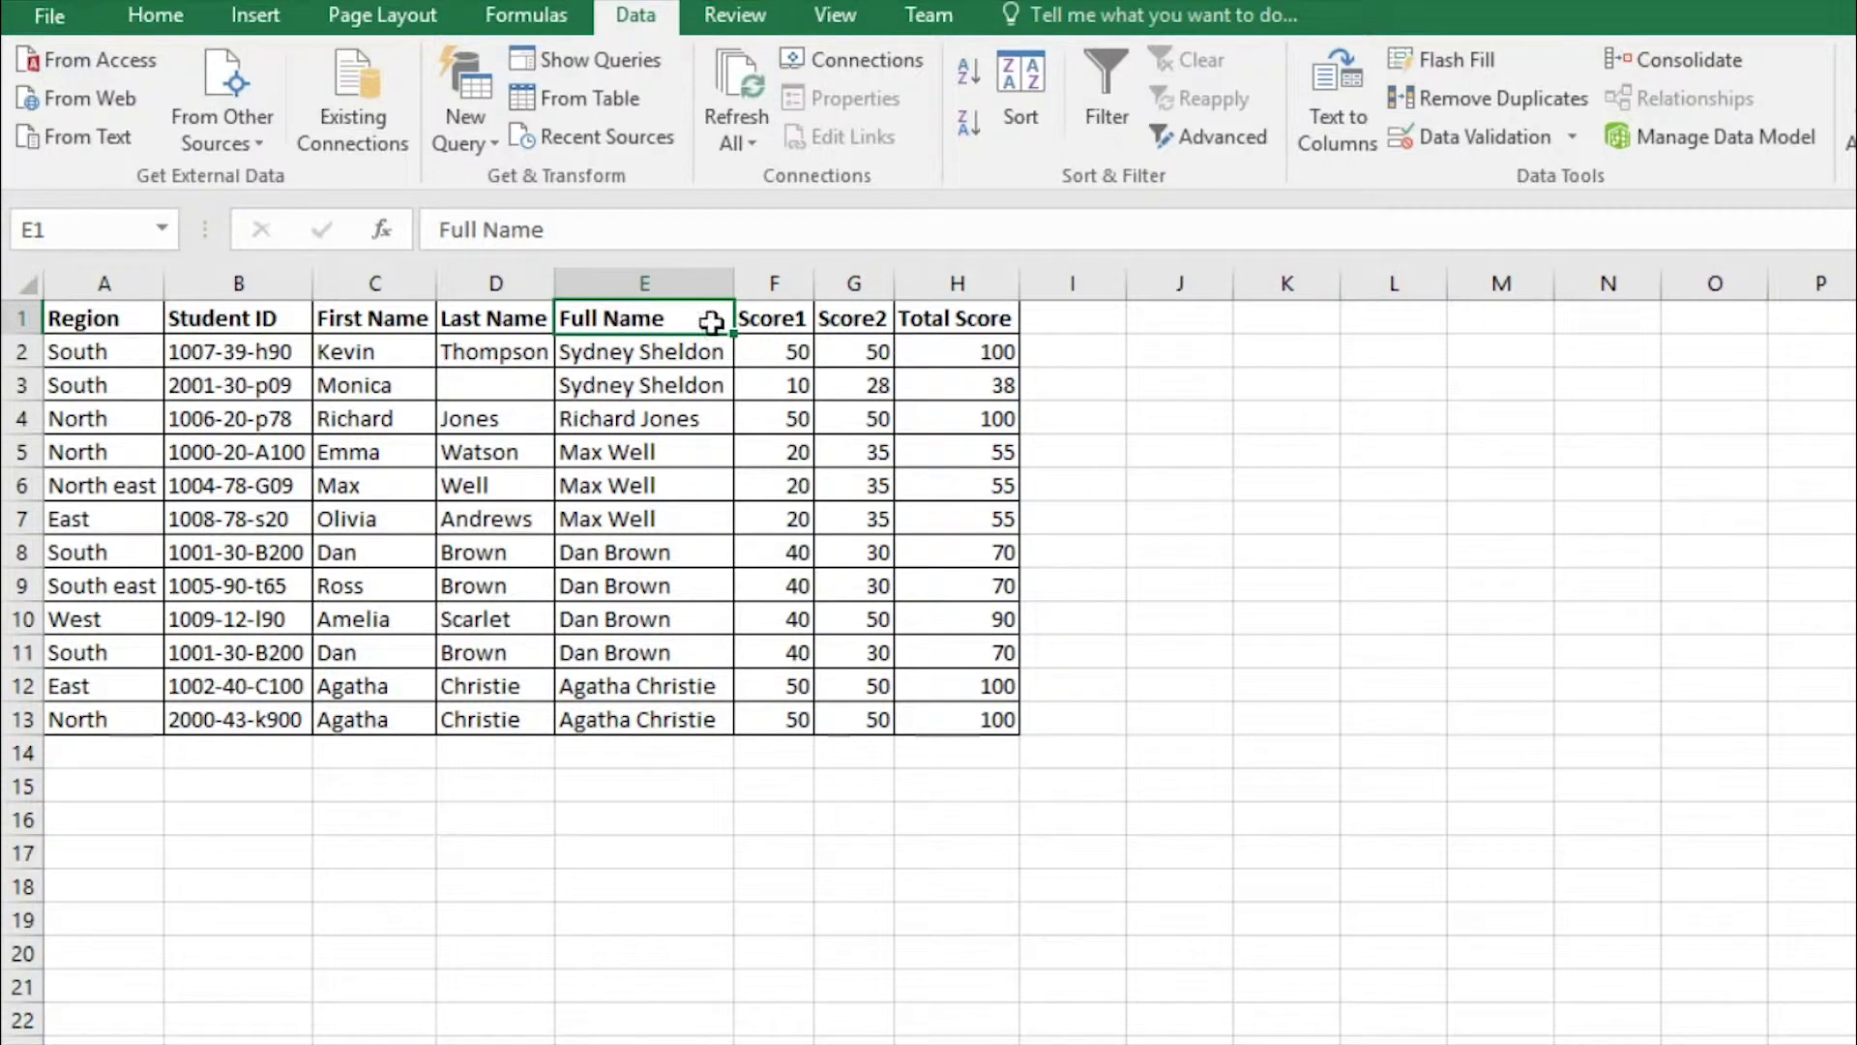
# - Sort the student table by Total Score from largest to smallest and select the sorted scores in H2:H13
pyautogui.click(933, 317)
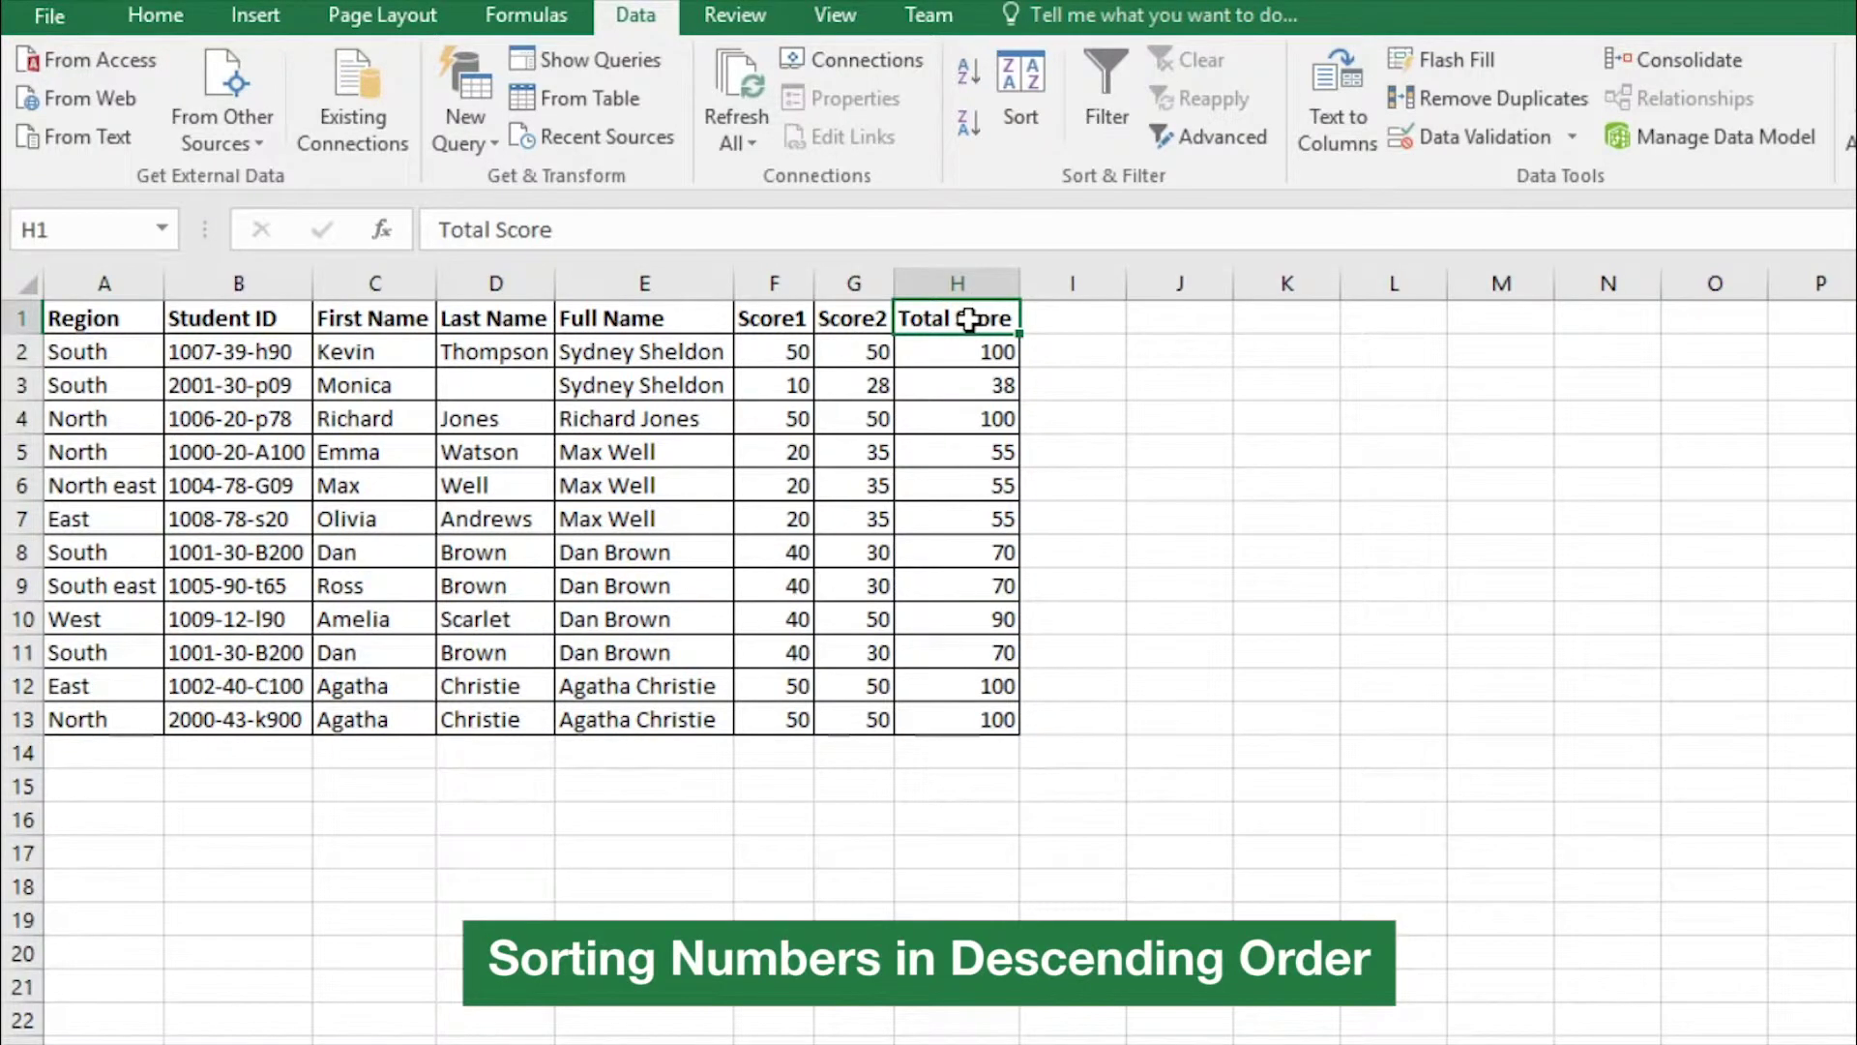
pyautogui.click(963, 122)
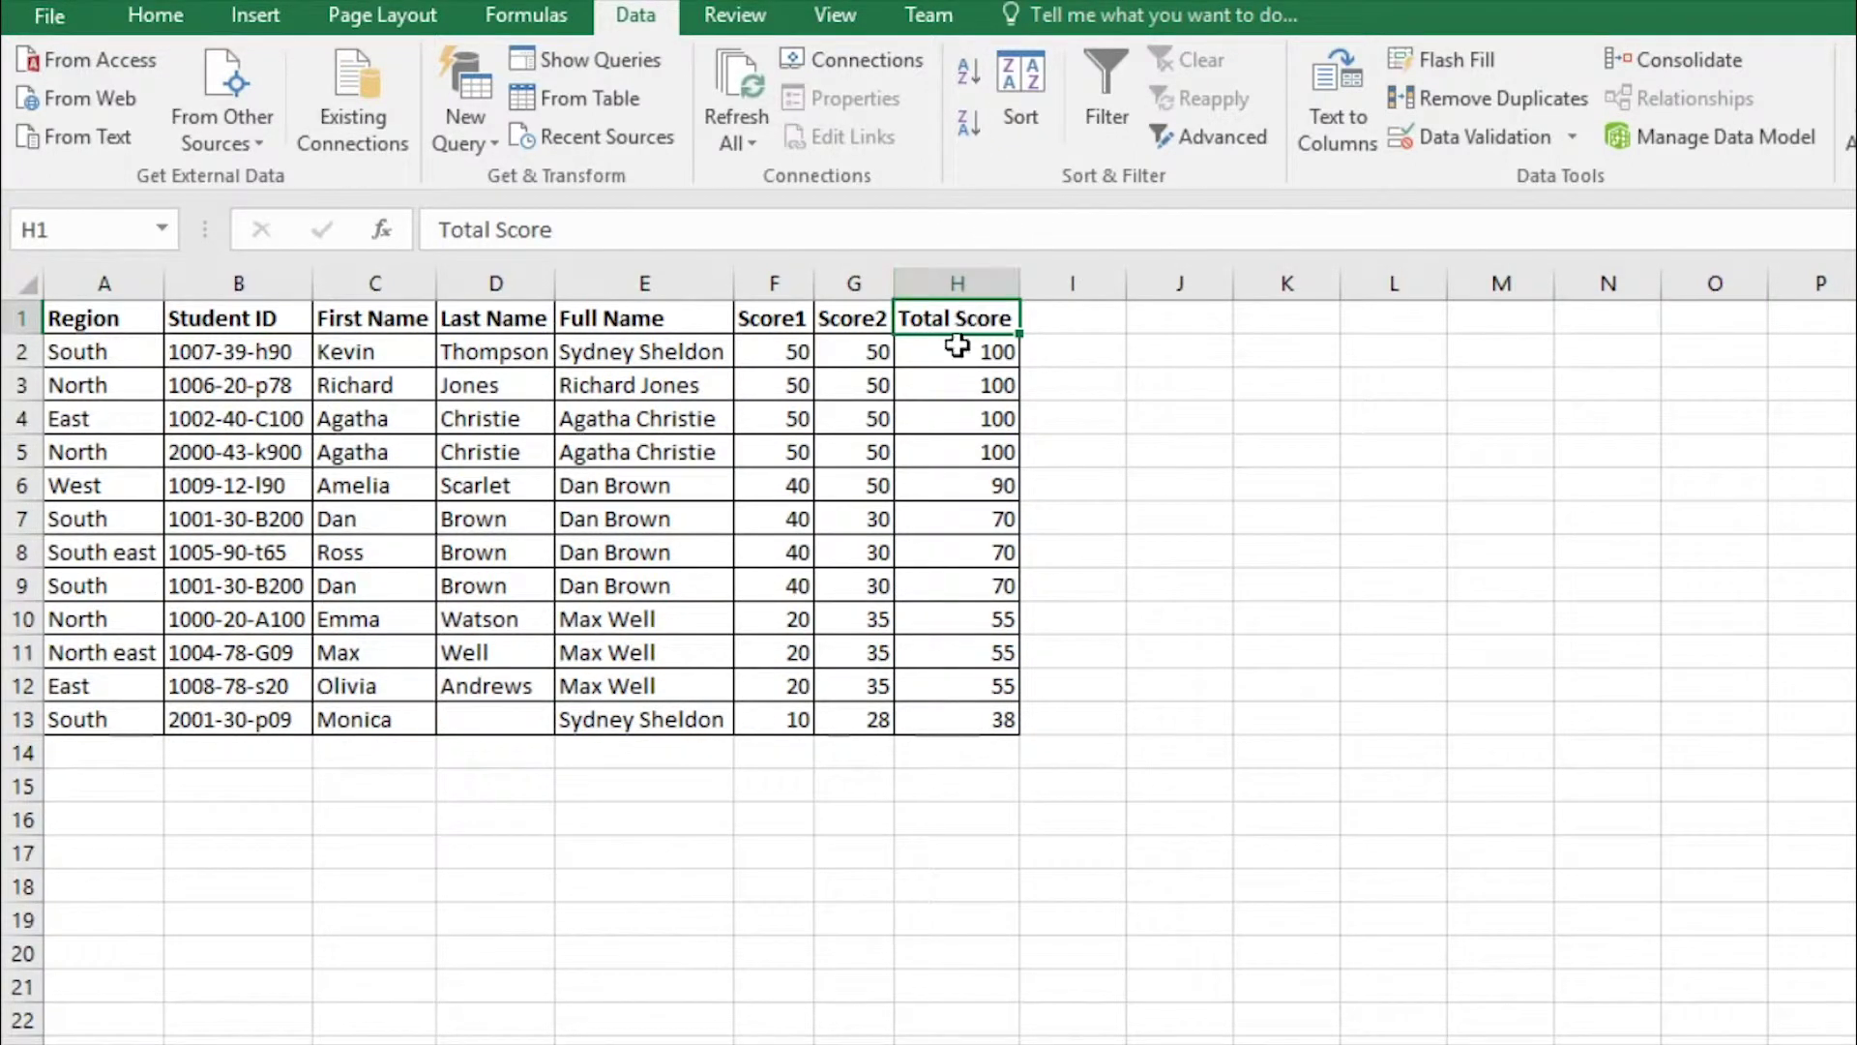
pyautogui.moveTo(955, 350); pyautogui.dragTo(919, 707)
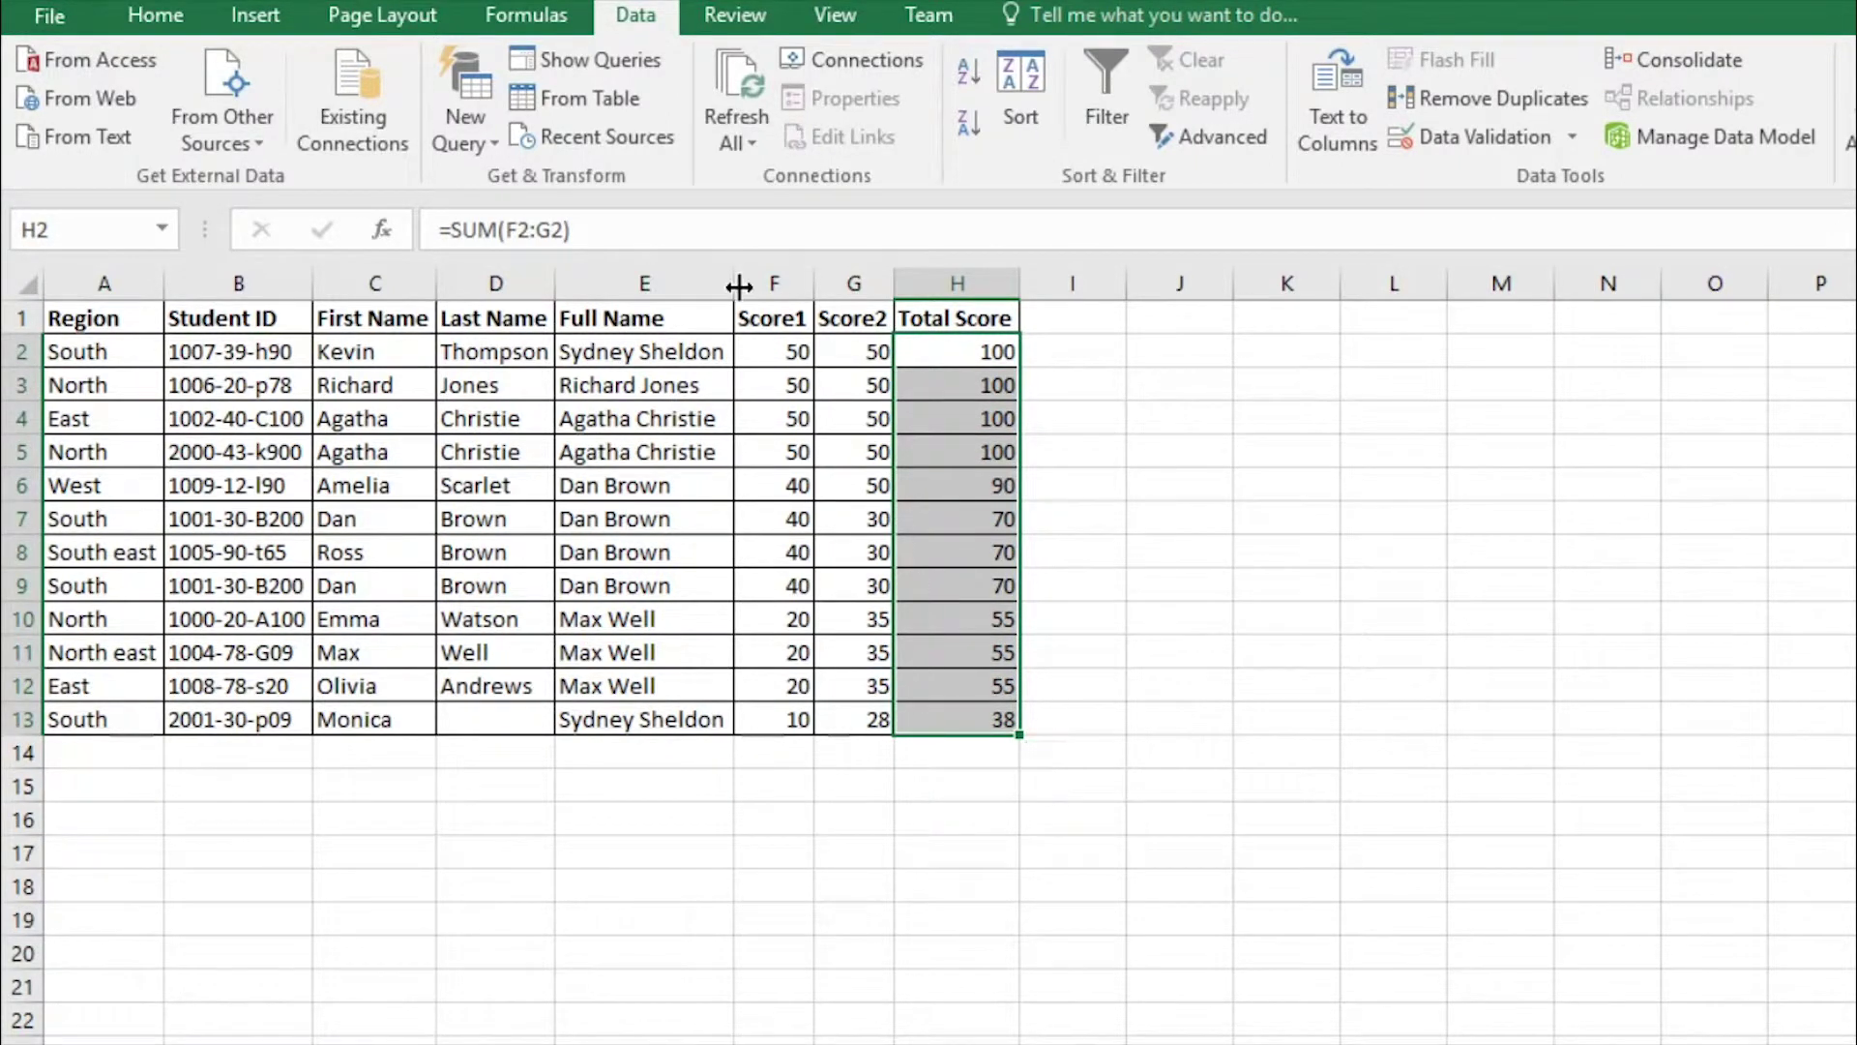
pyautogui.click(756, 316)
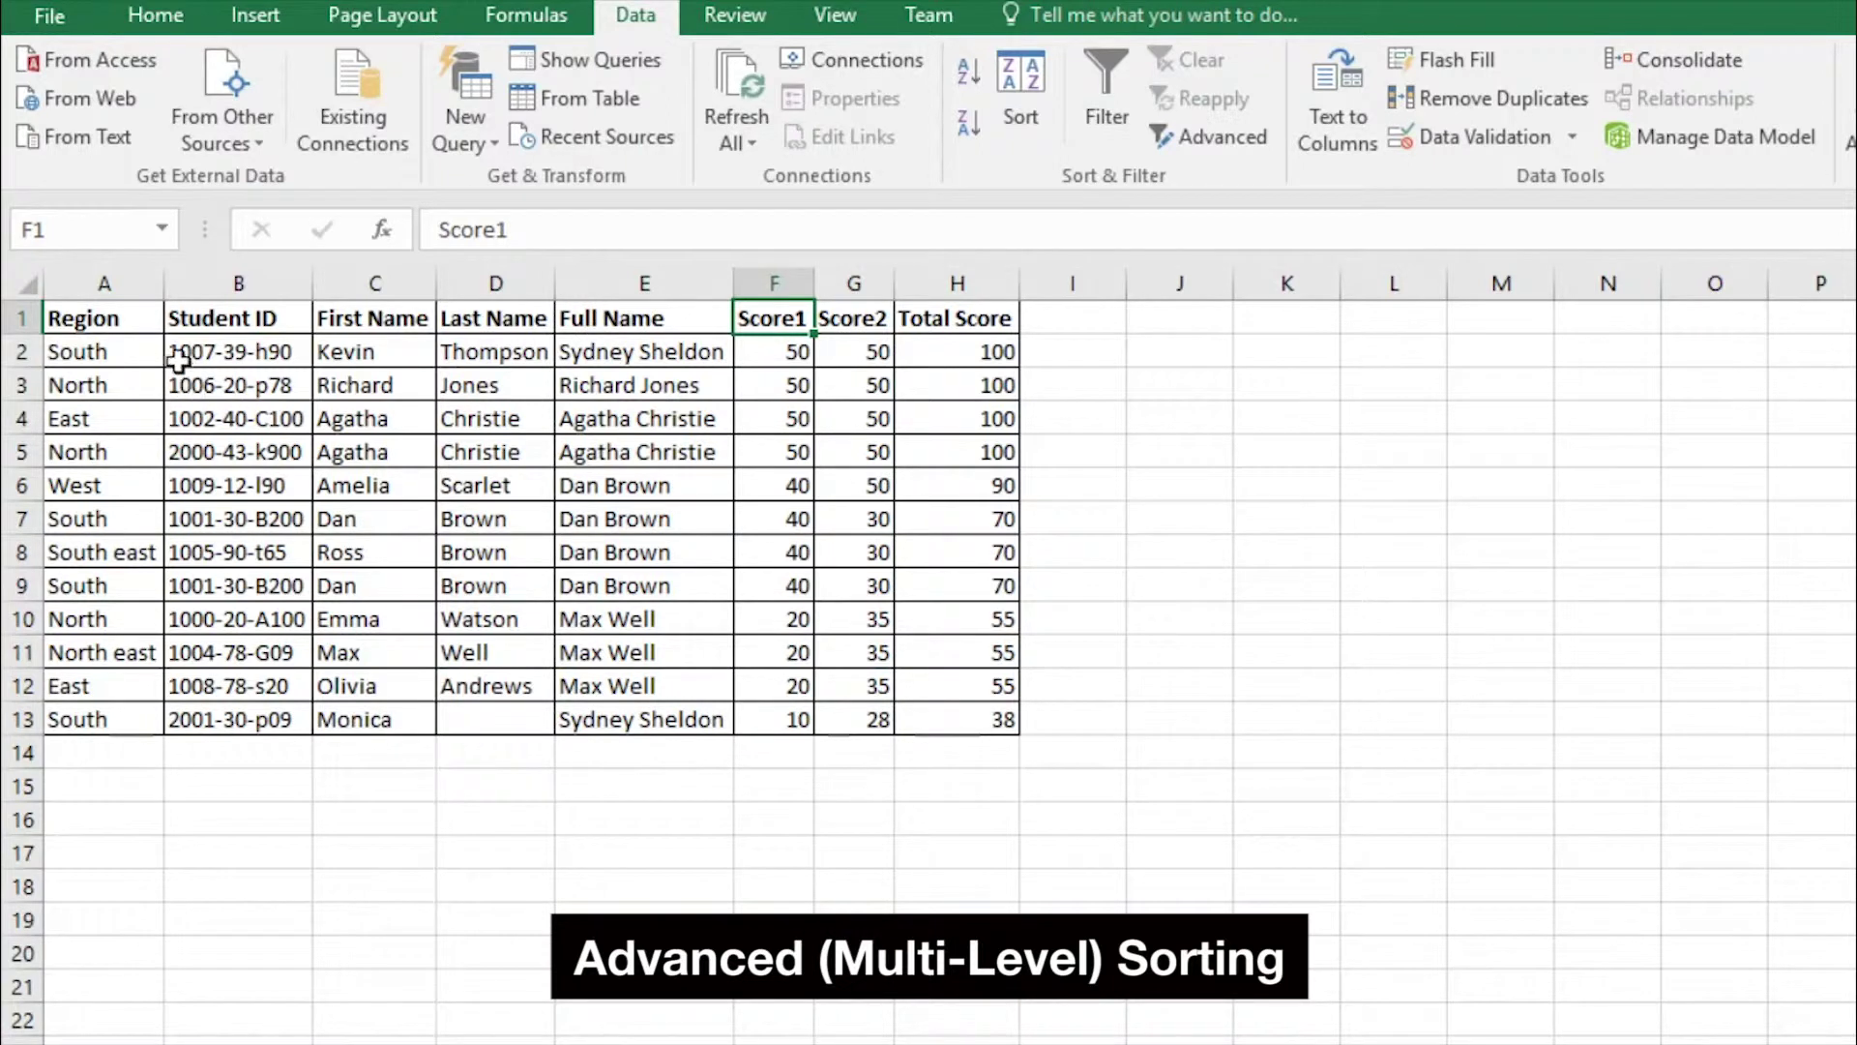
pyautogui.moveTo(123, 322); pyautogui.dragTo(979, 716)
pyautogui.moveTo(605, 321); pyautogui.dragTo(661, 720)
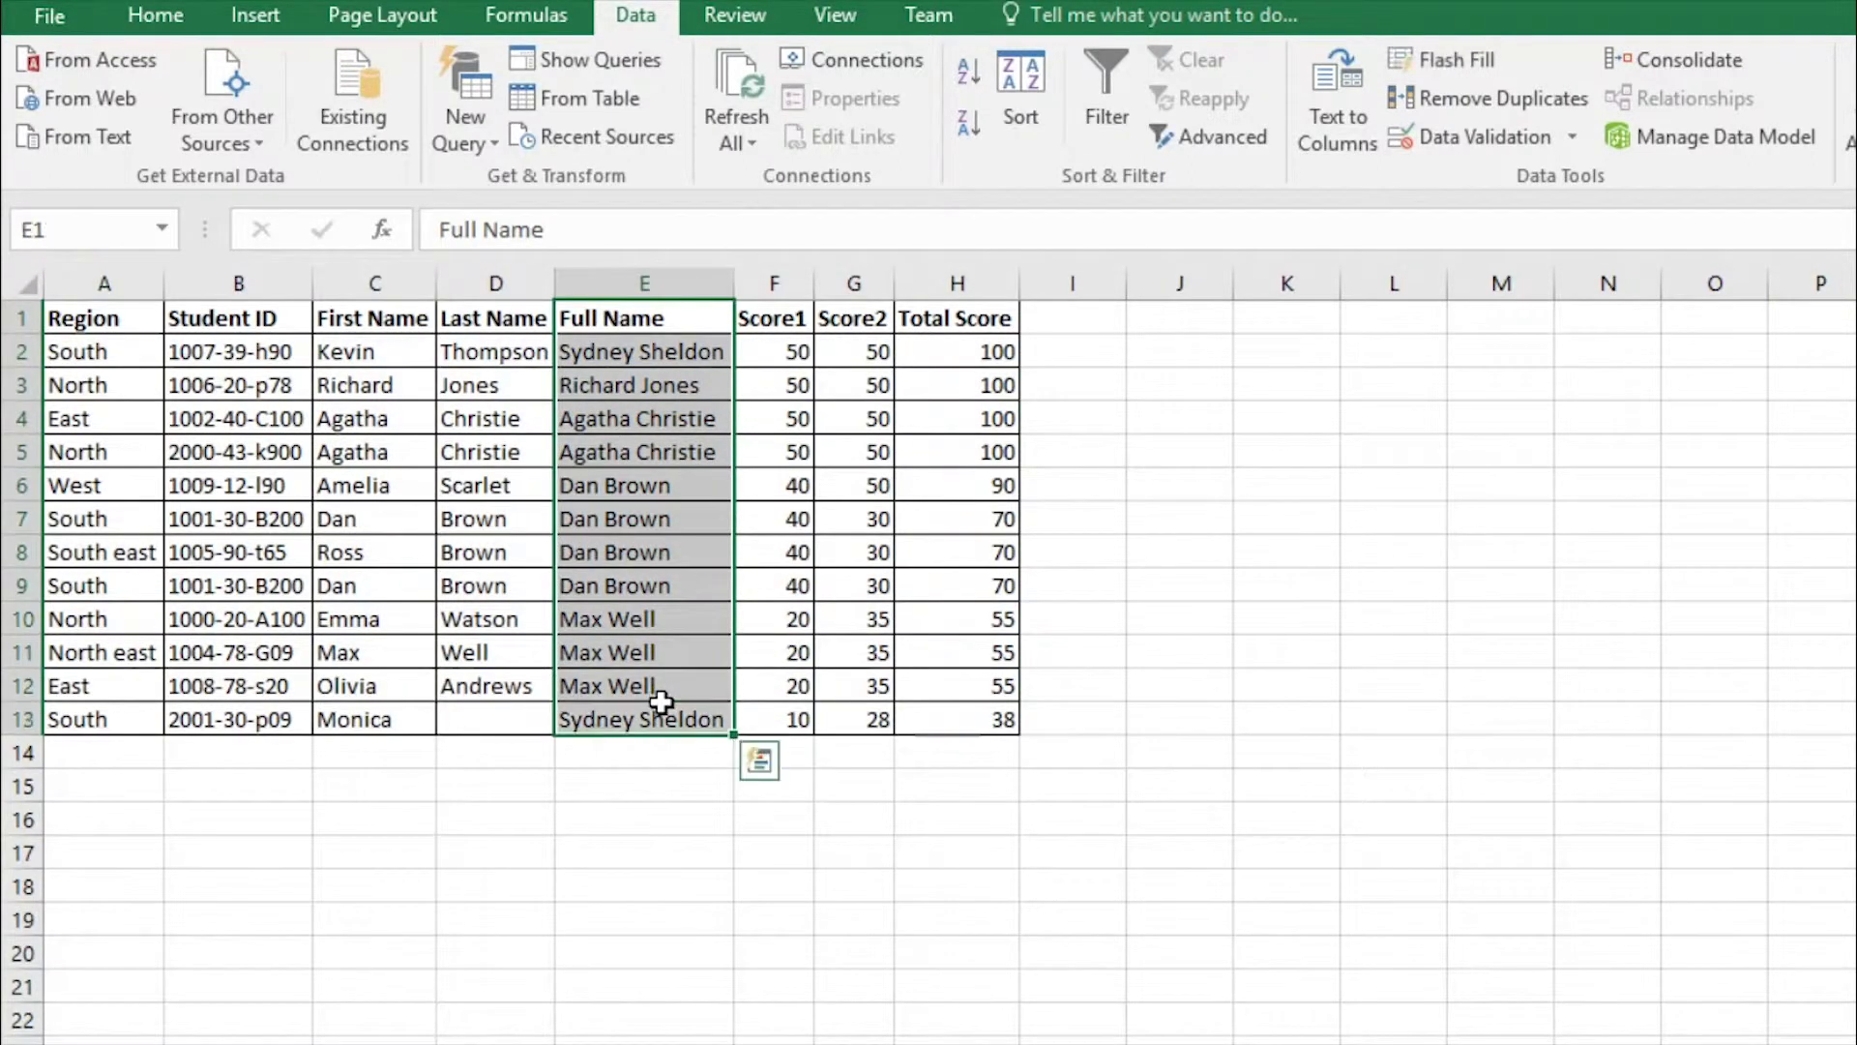
pyautogui.click(805, 315)
pyautogui.moveTo(805, 314); pyautogui.dragTo(780, 716)
pyautogui.click(692, 570)
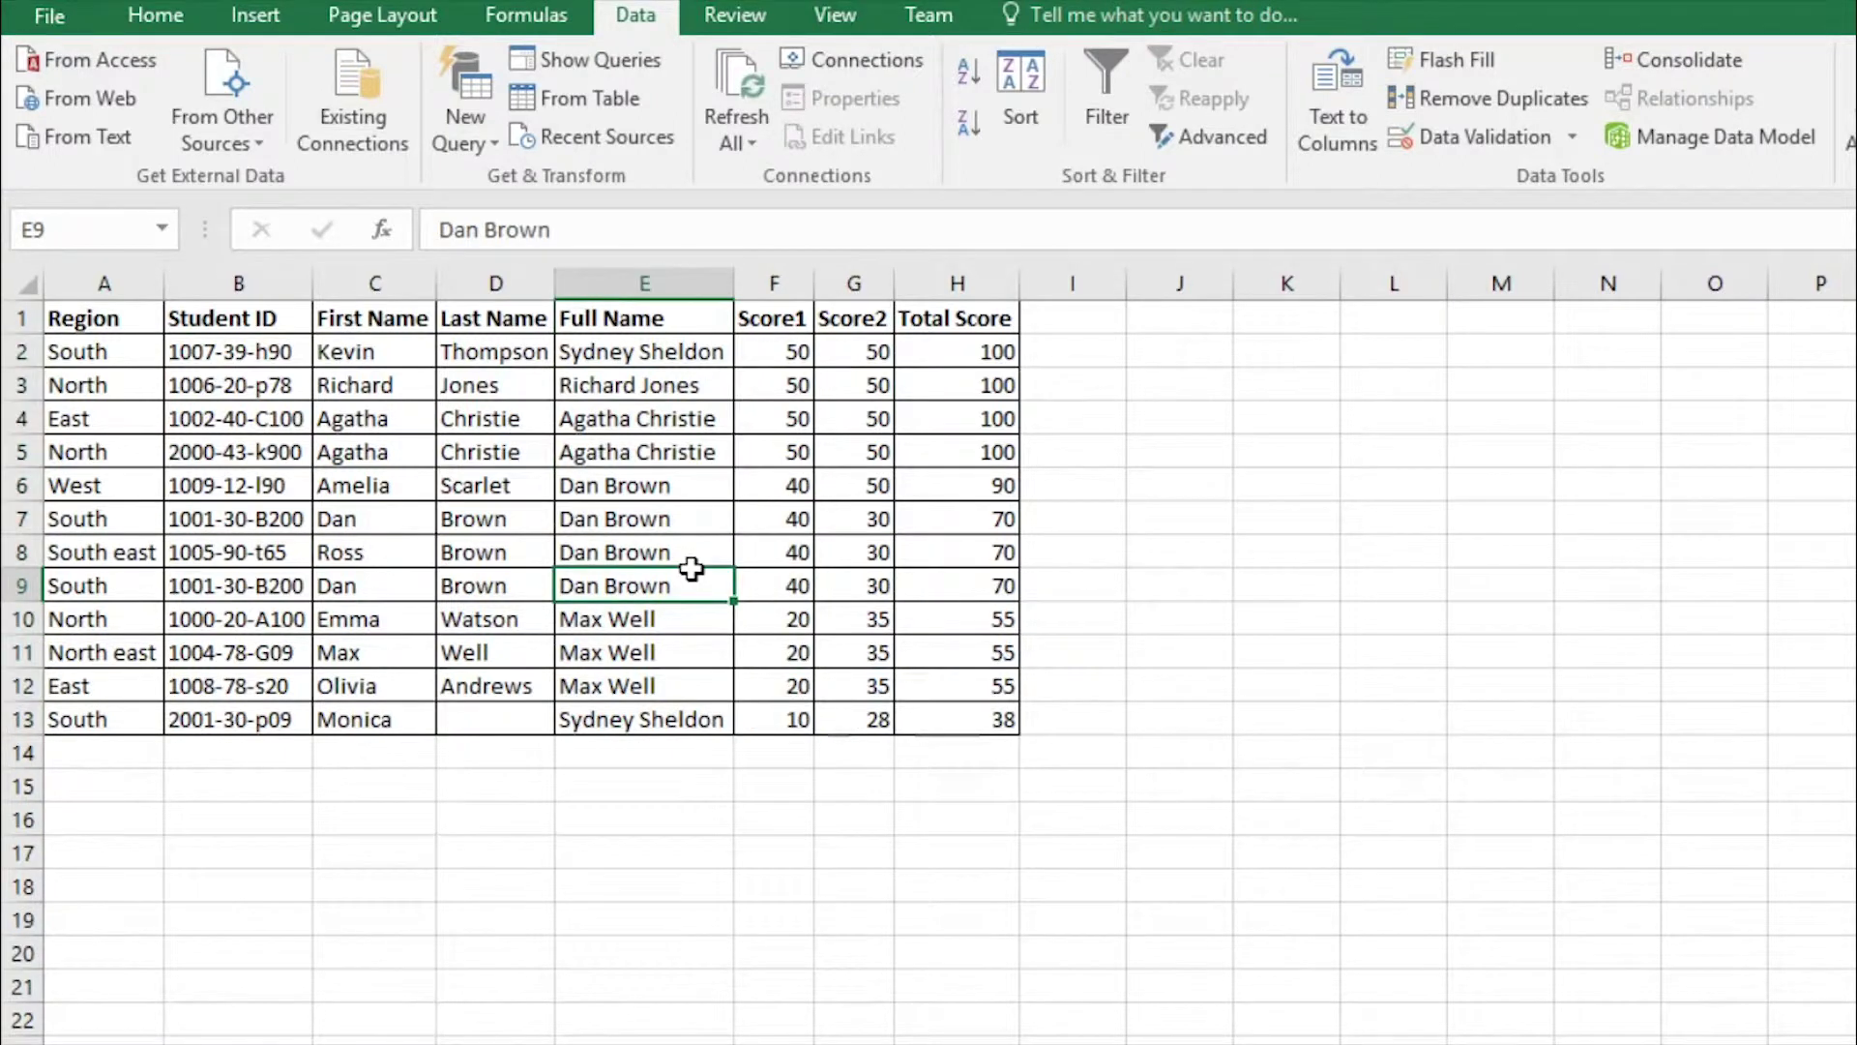
# - Start a custom sort on the whole table A1:H13 with Full Name as the first level, ordered A to Z
pyautogui.click(84, 319)
pyautogui.moveTo(83, 319); pyautogui.dragTo(958, 713)
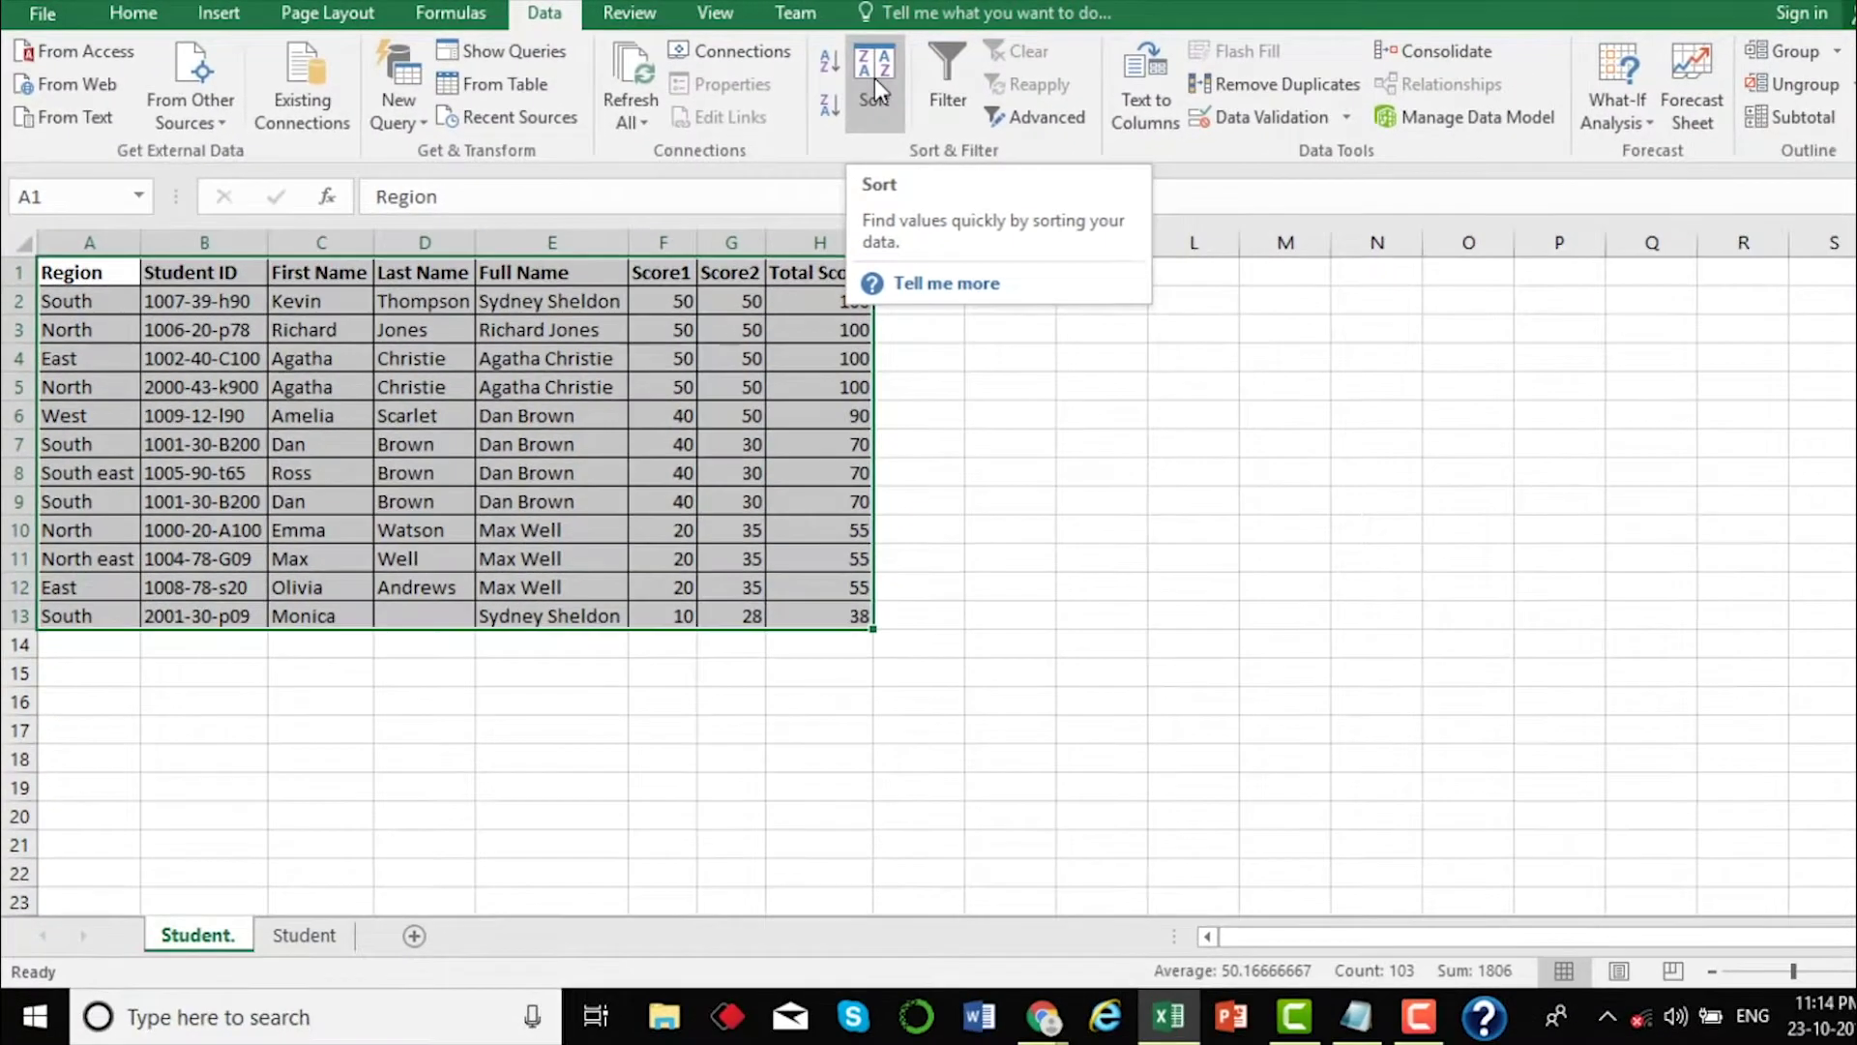
pyautogui.click(1021, 92)
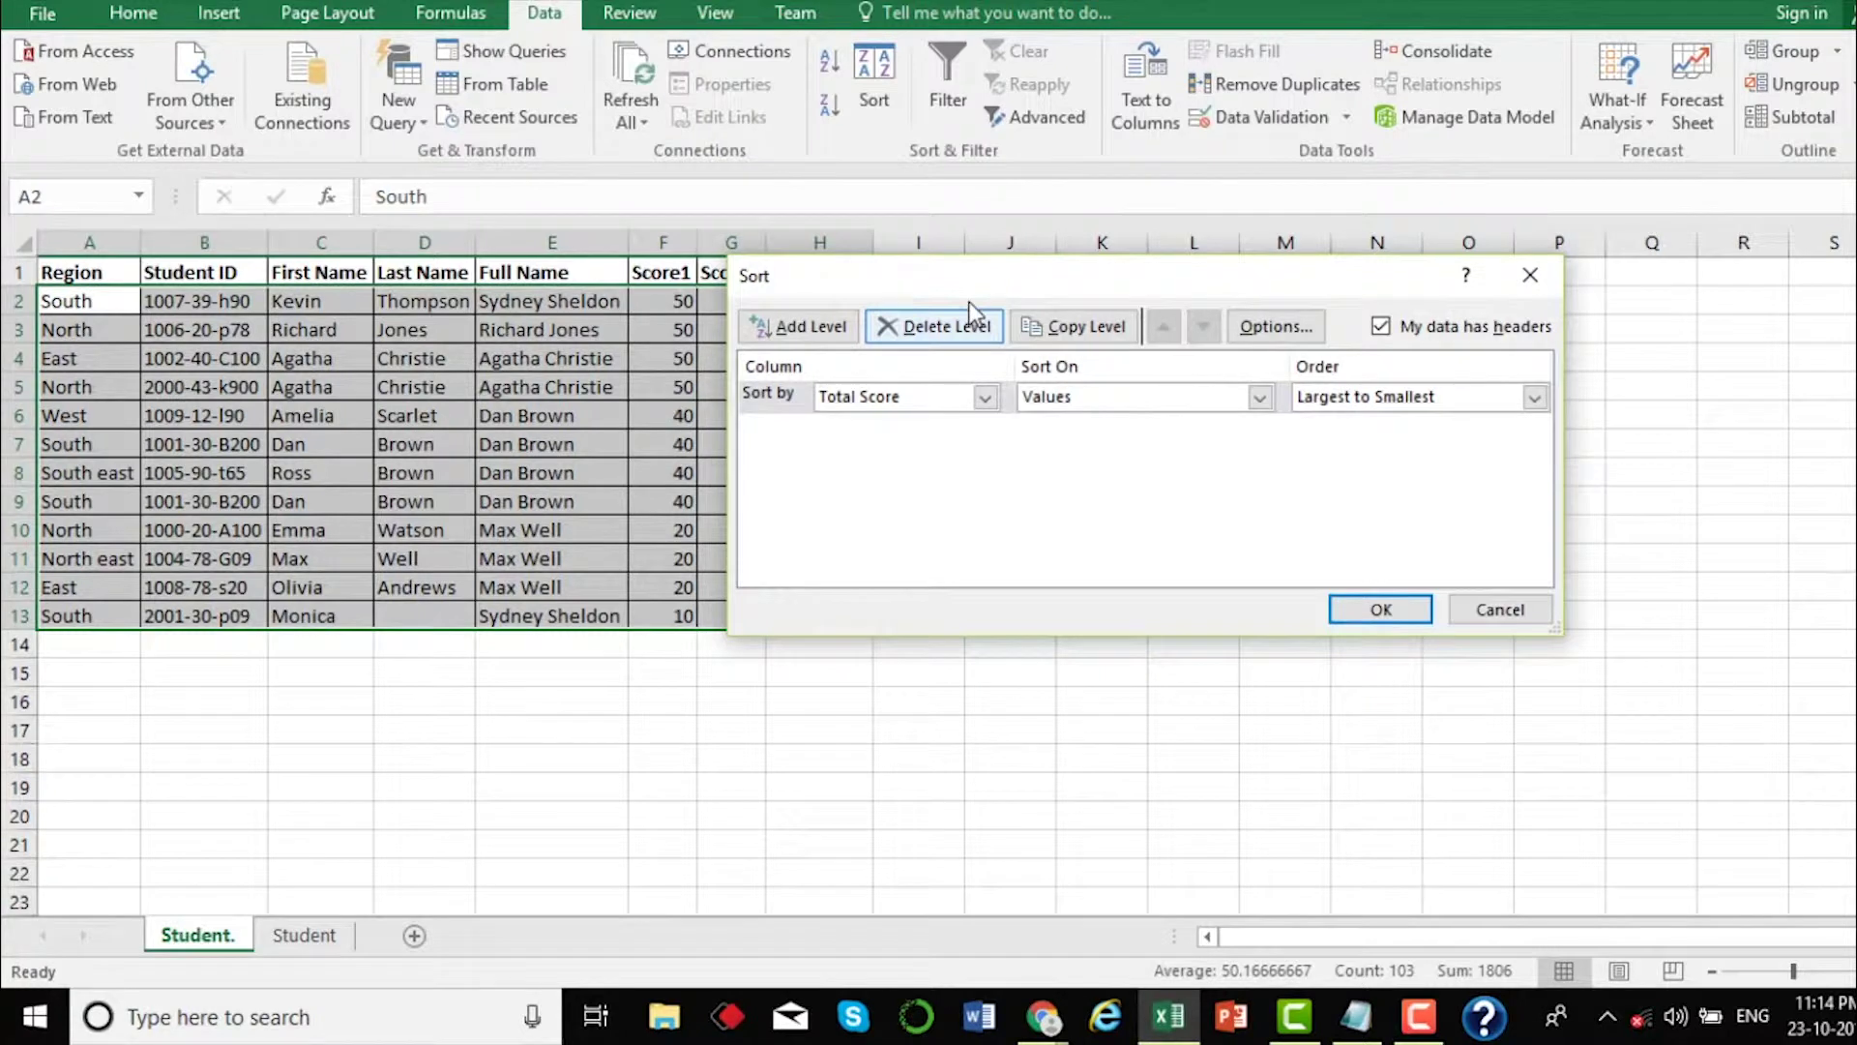
pyautogui.moveTo(964, 286); pyautogui.dragTo(1157, 257)
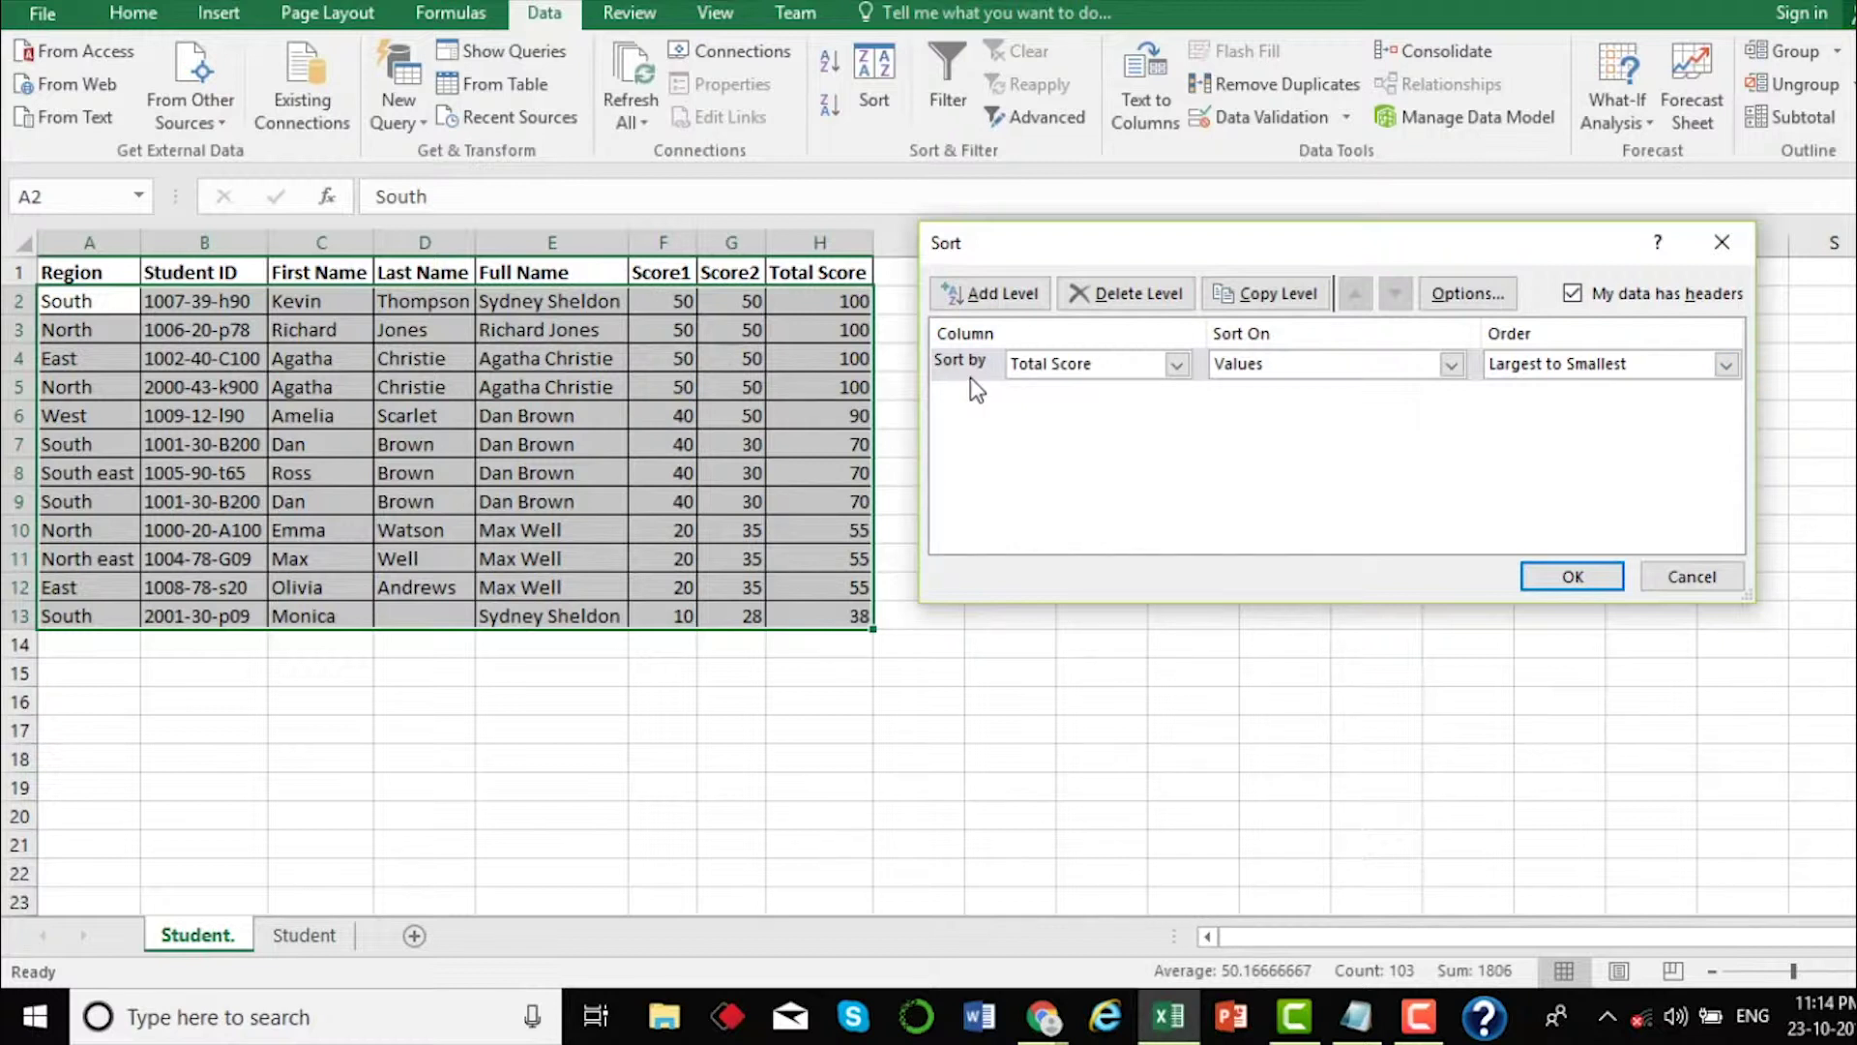
pyautogui.click(1177, 364)
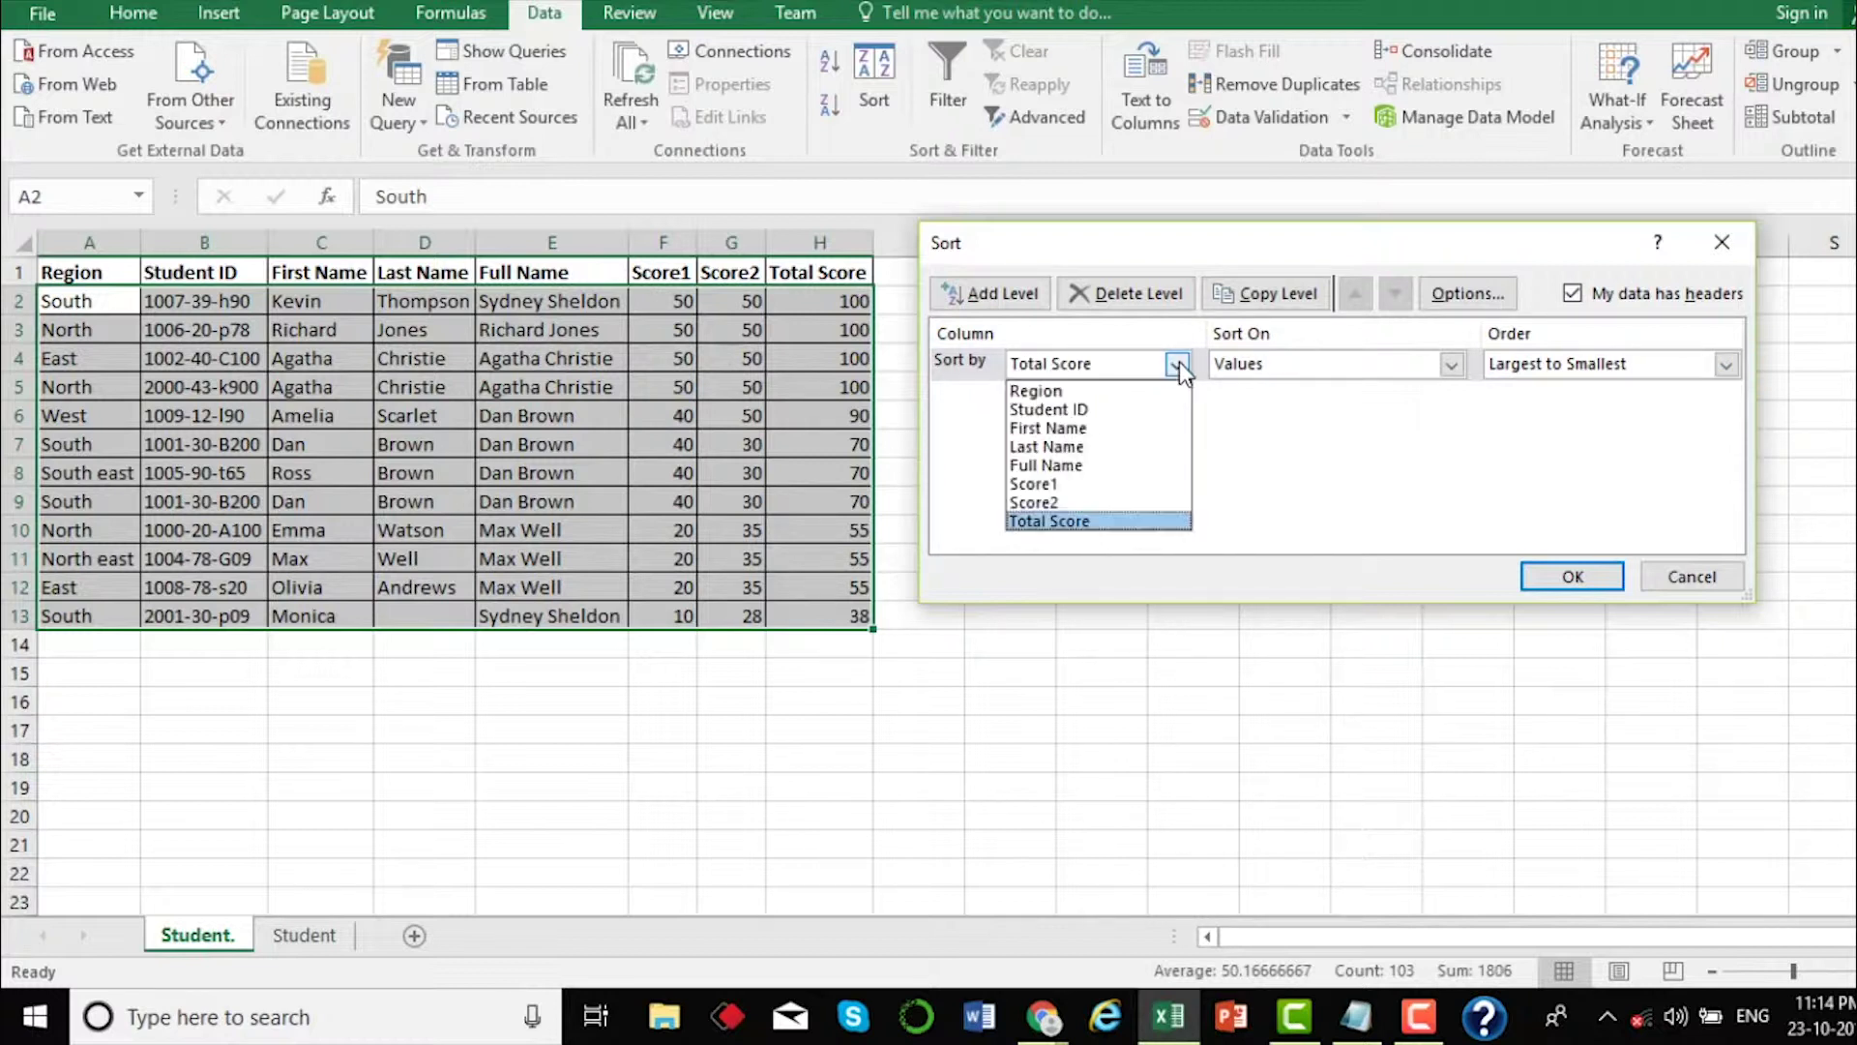
pyautogui.click(1090, 466)
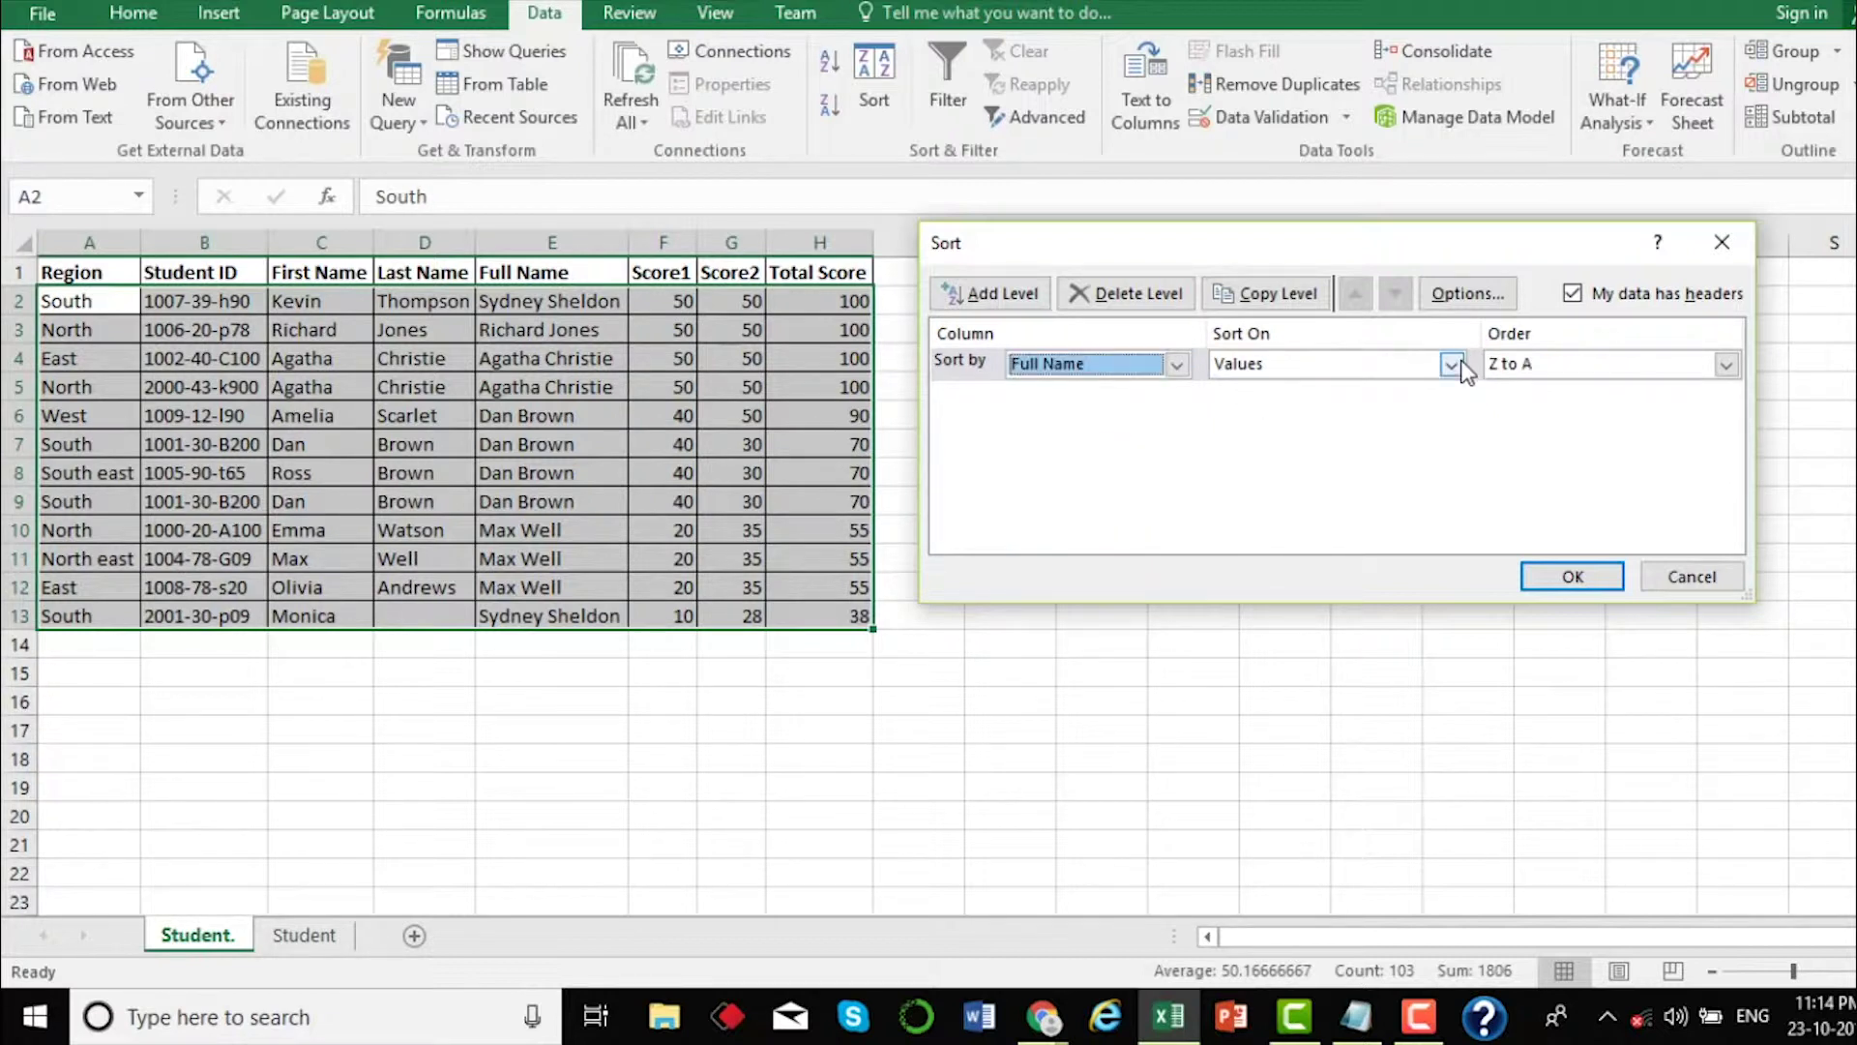
pyautogui.click(1726, 365)
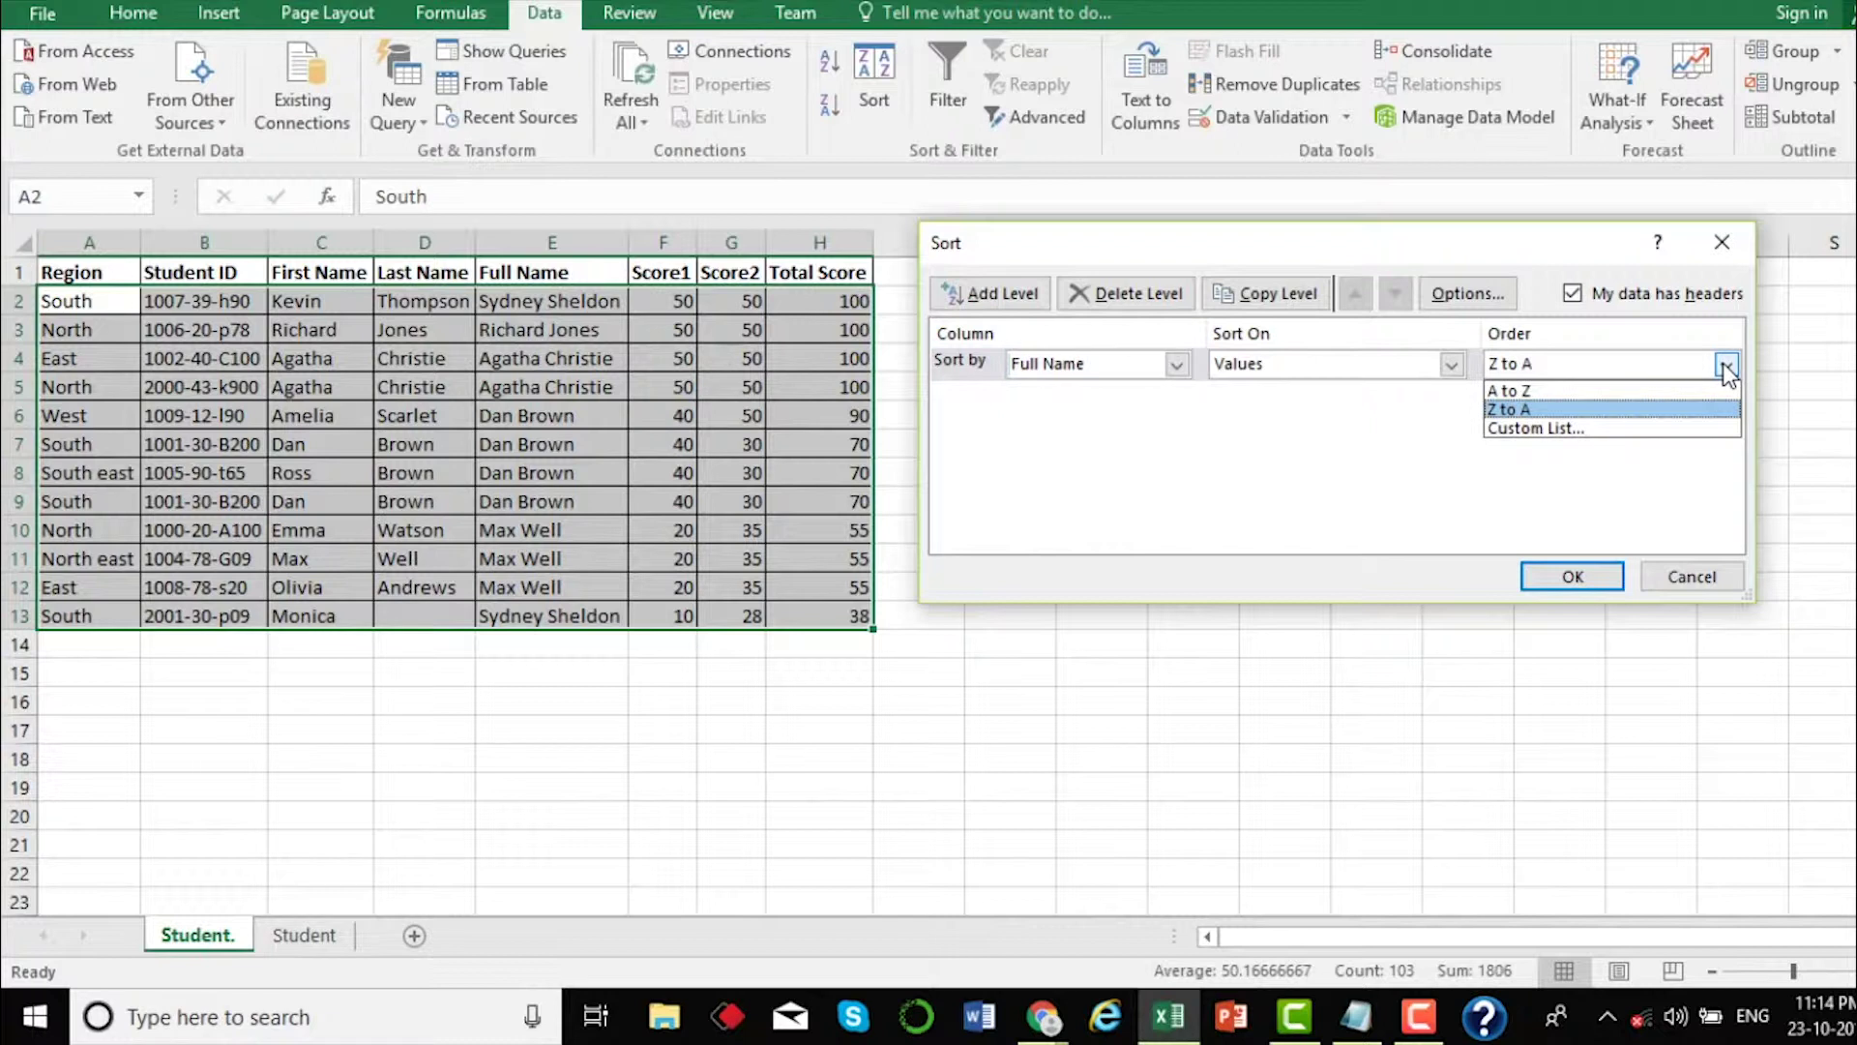
pyautogui.click(1593, 393)
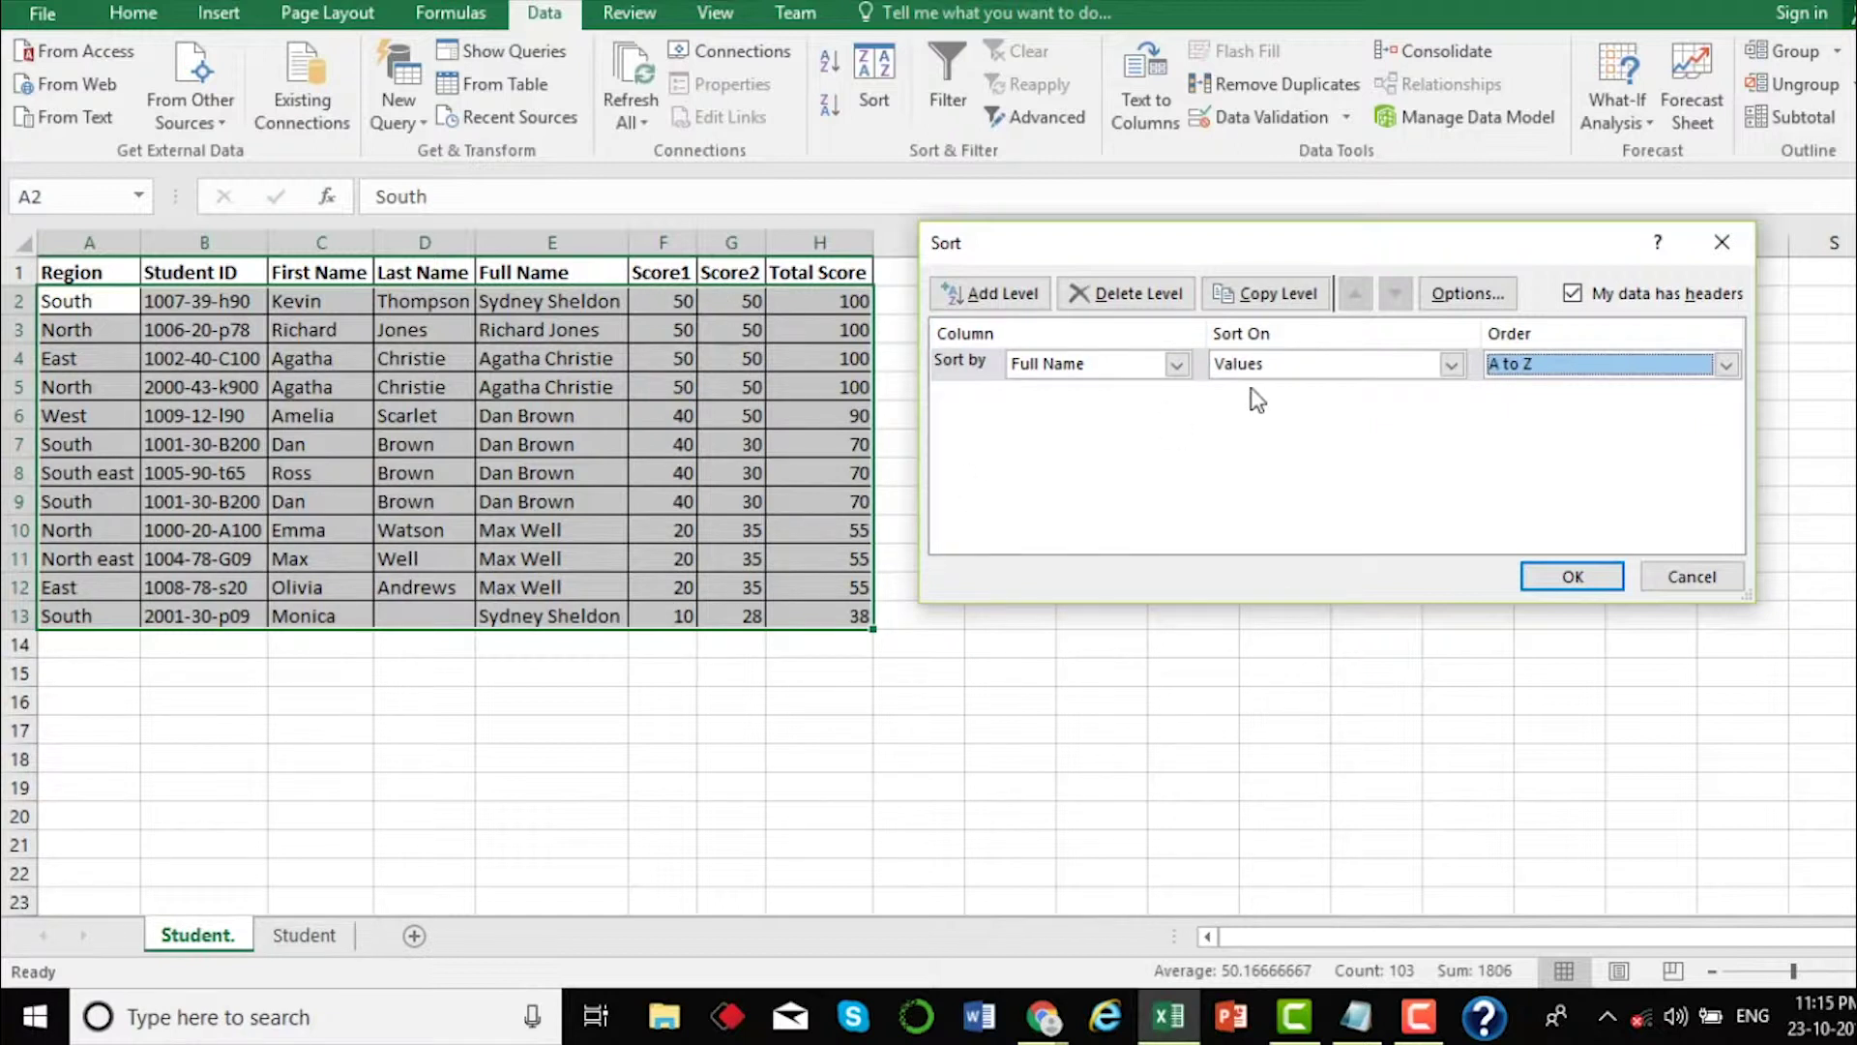
# - Add a second sort level on Score1, ordered Largest to Smallest
pyautogui.click(1006, 293)
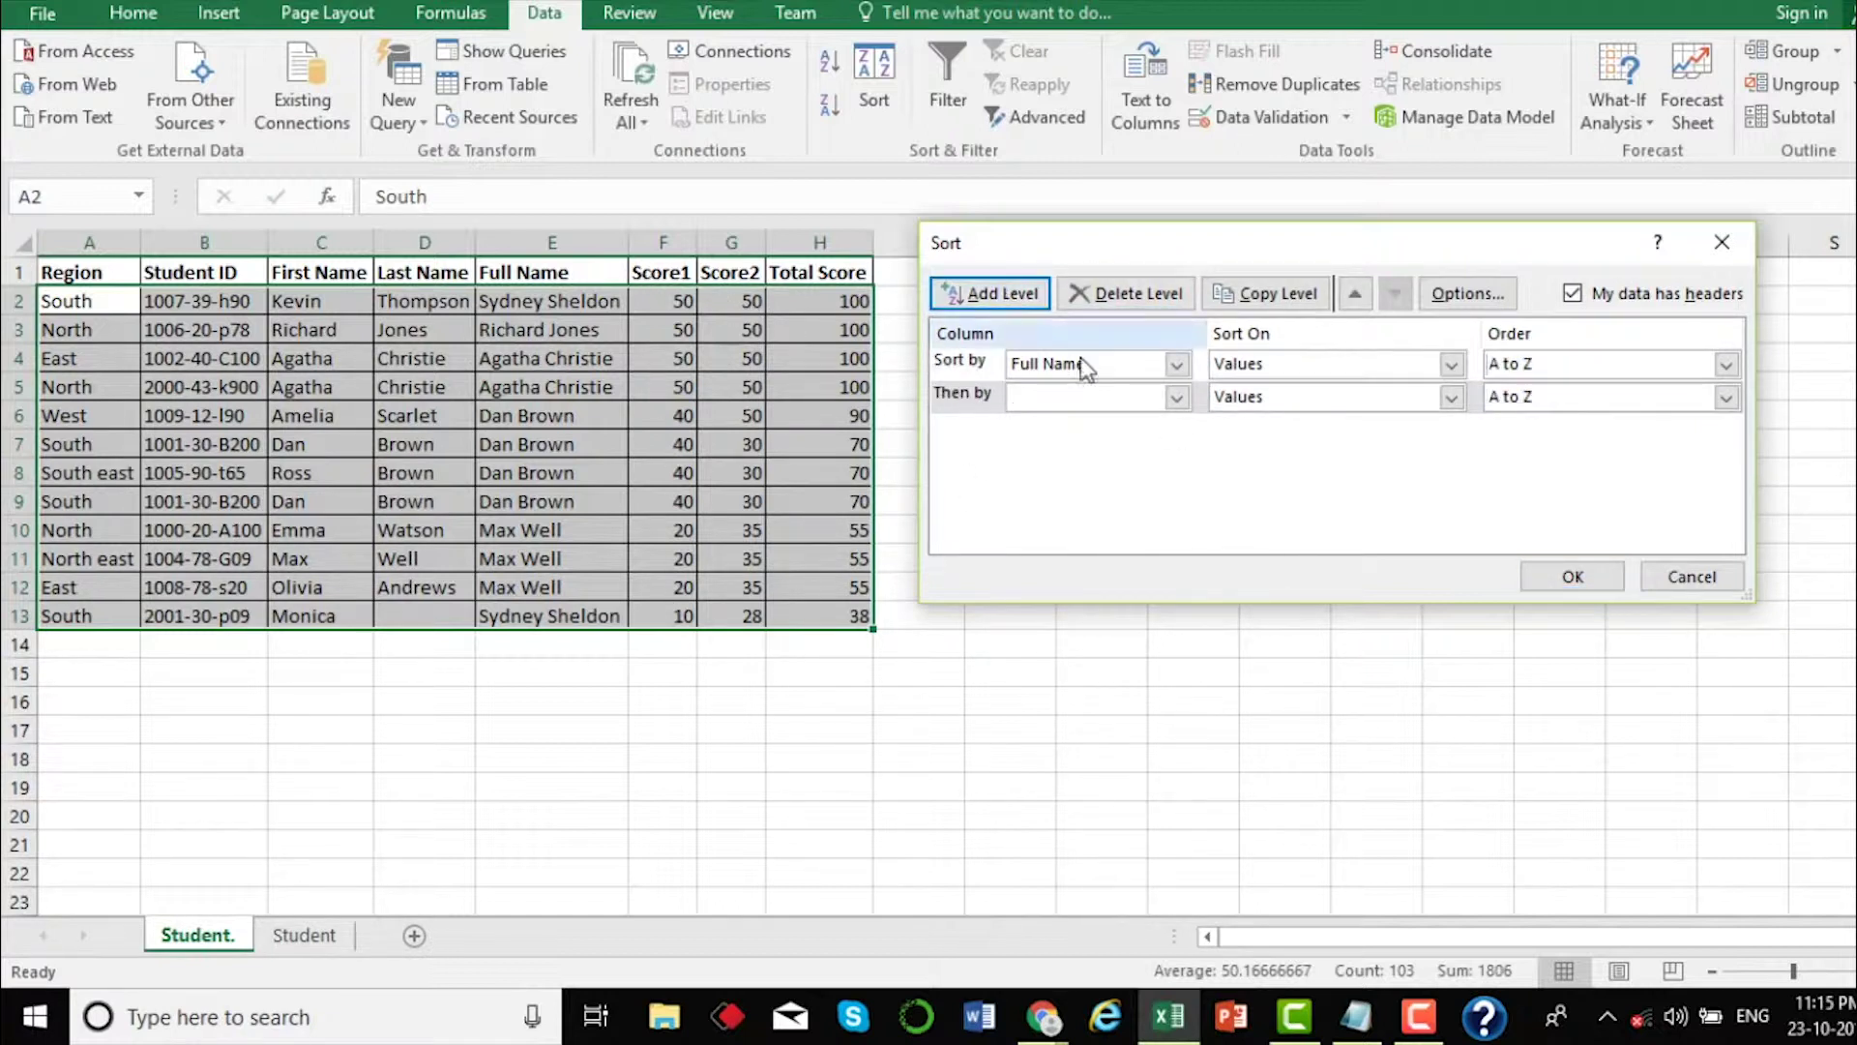
pyautogui.click(1176, 399)
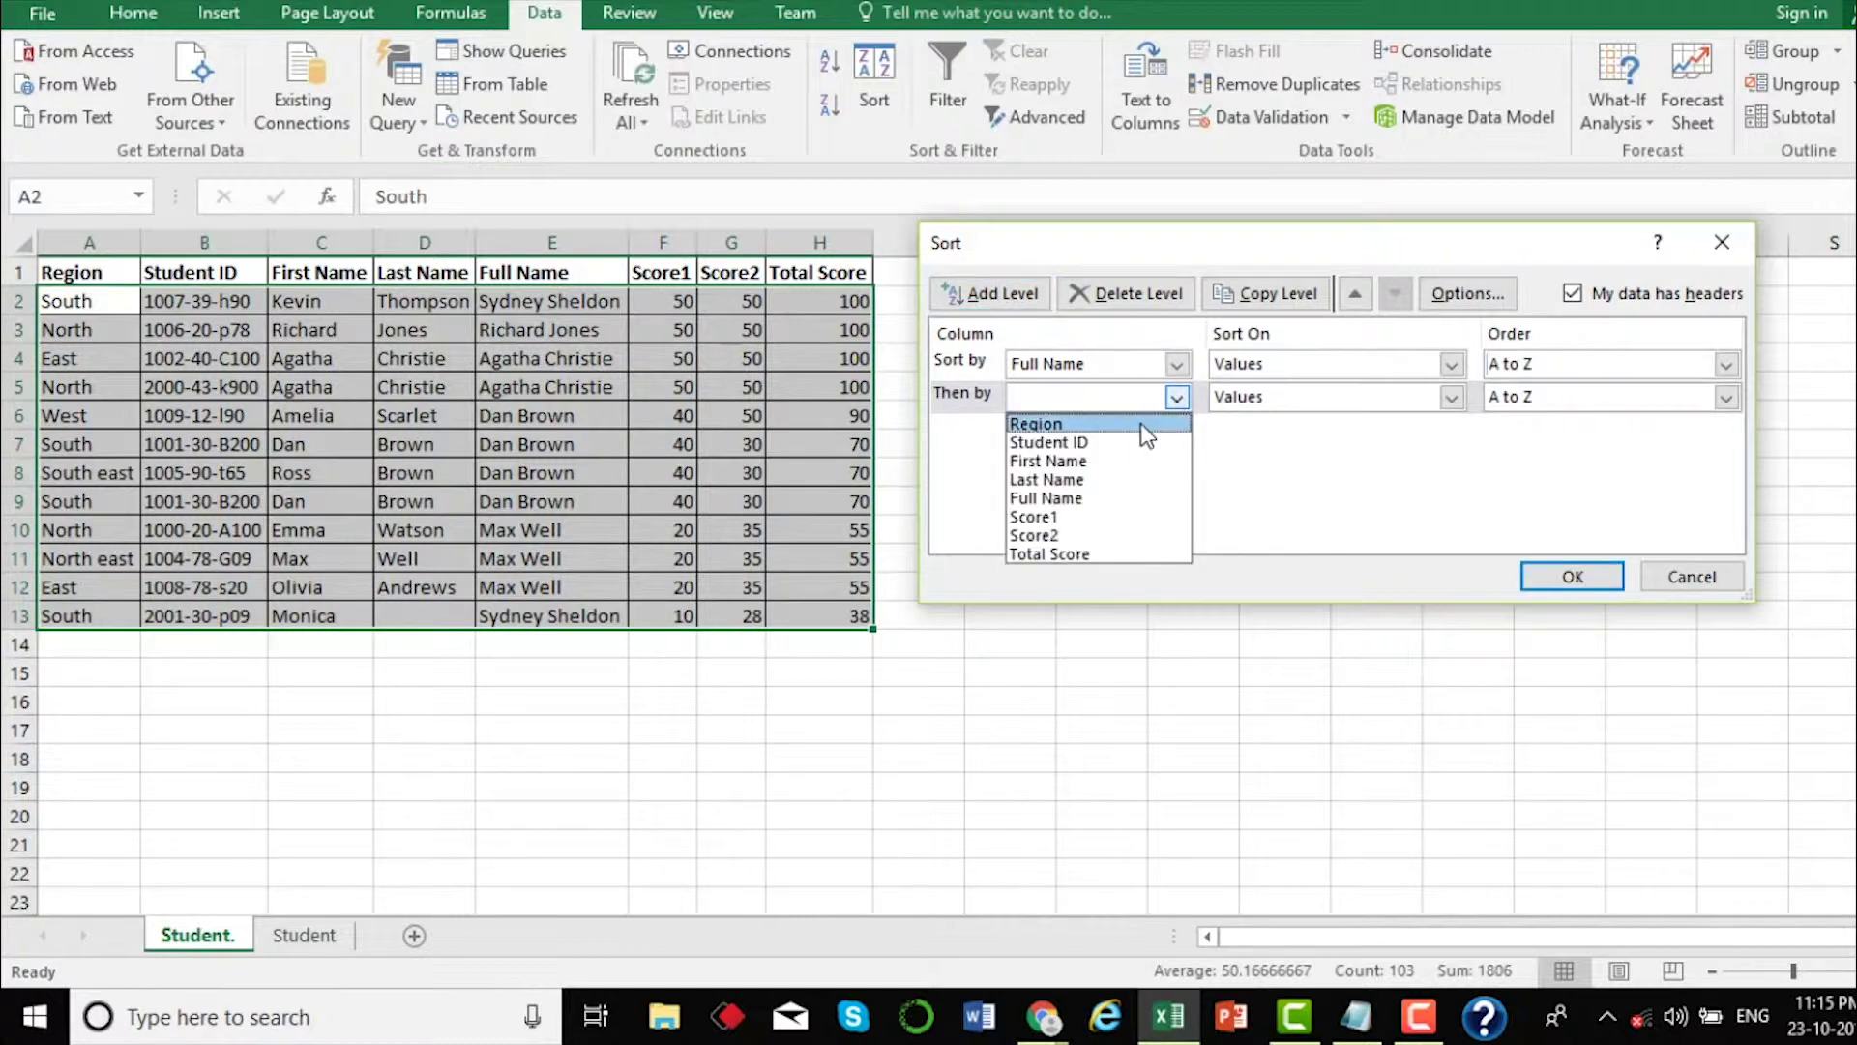
pyautogui.click(1095, 515)
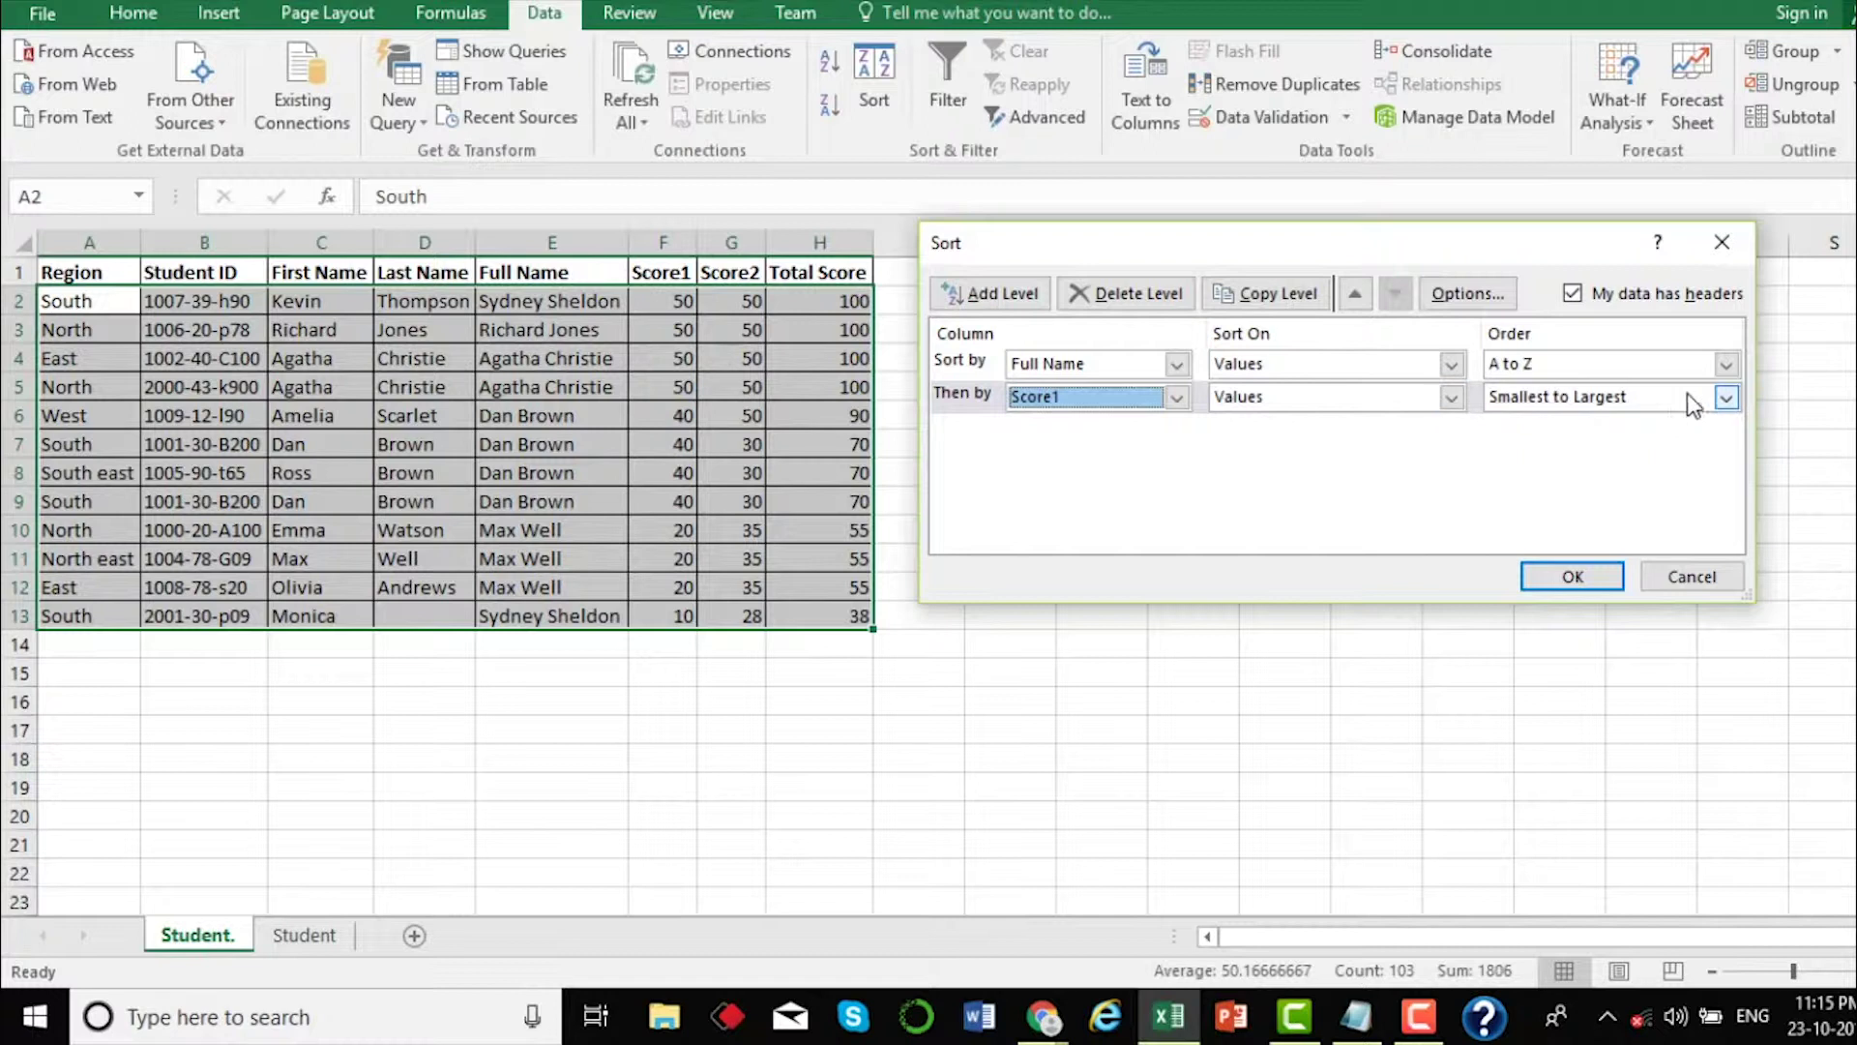
pyautogui.click(1727, 396)
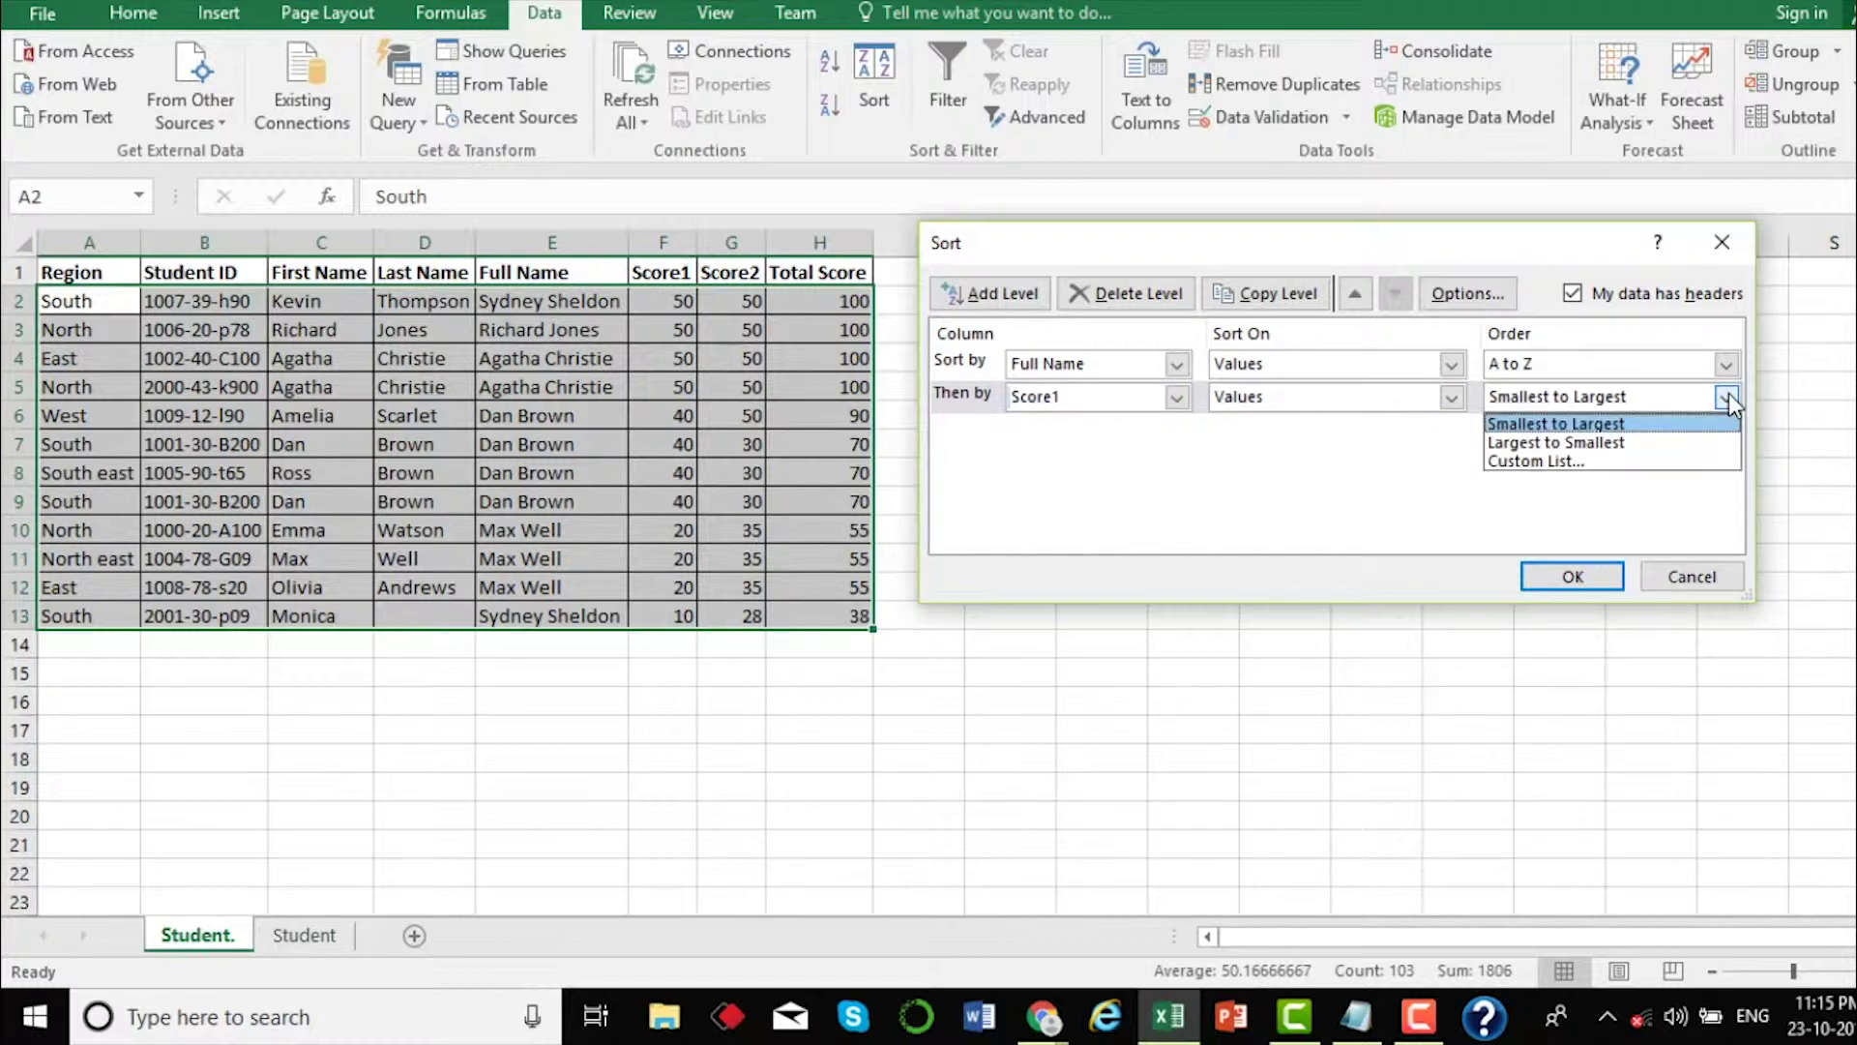
pyautogui.click(1591, 445)
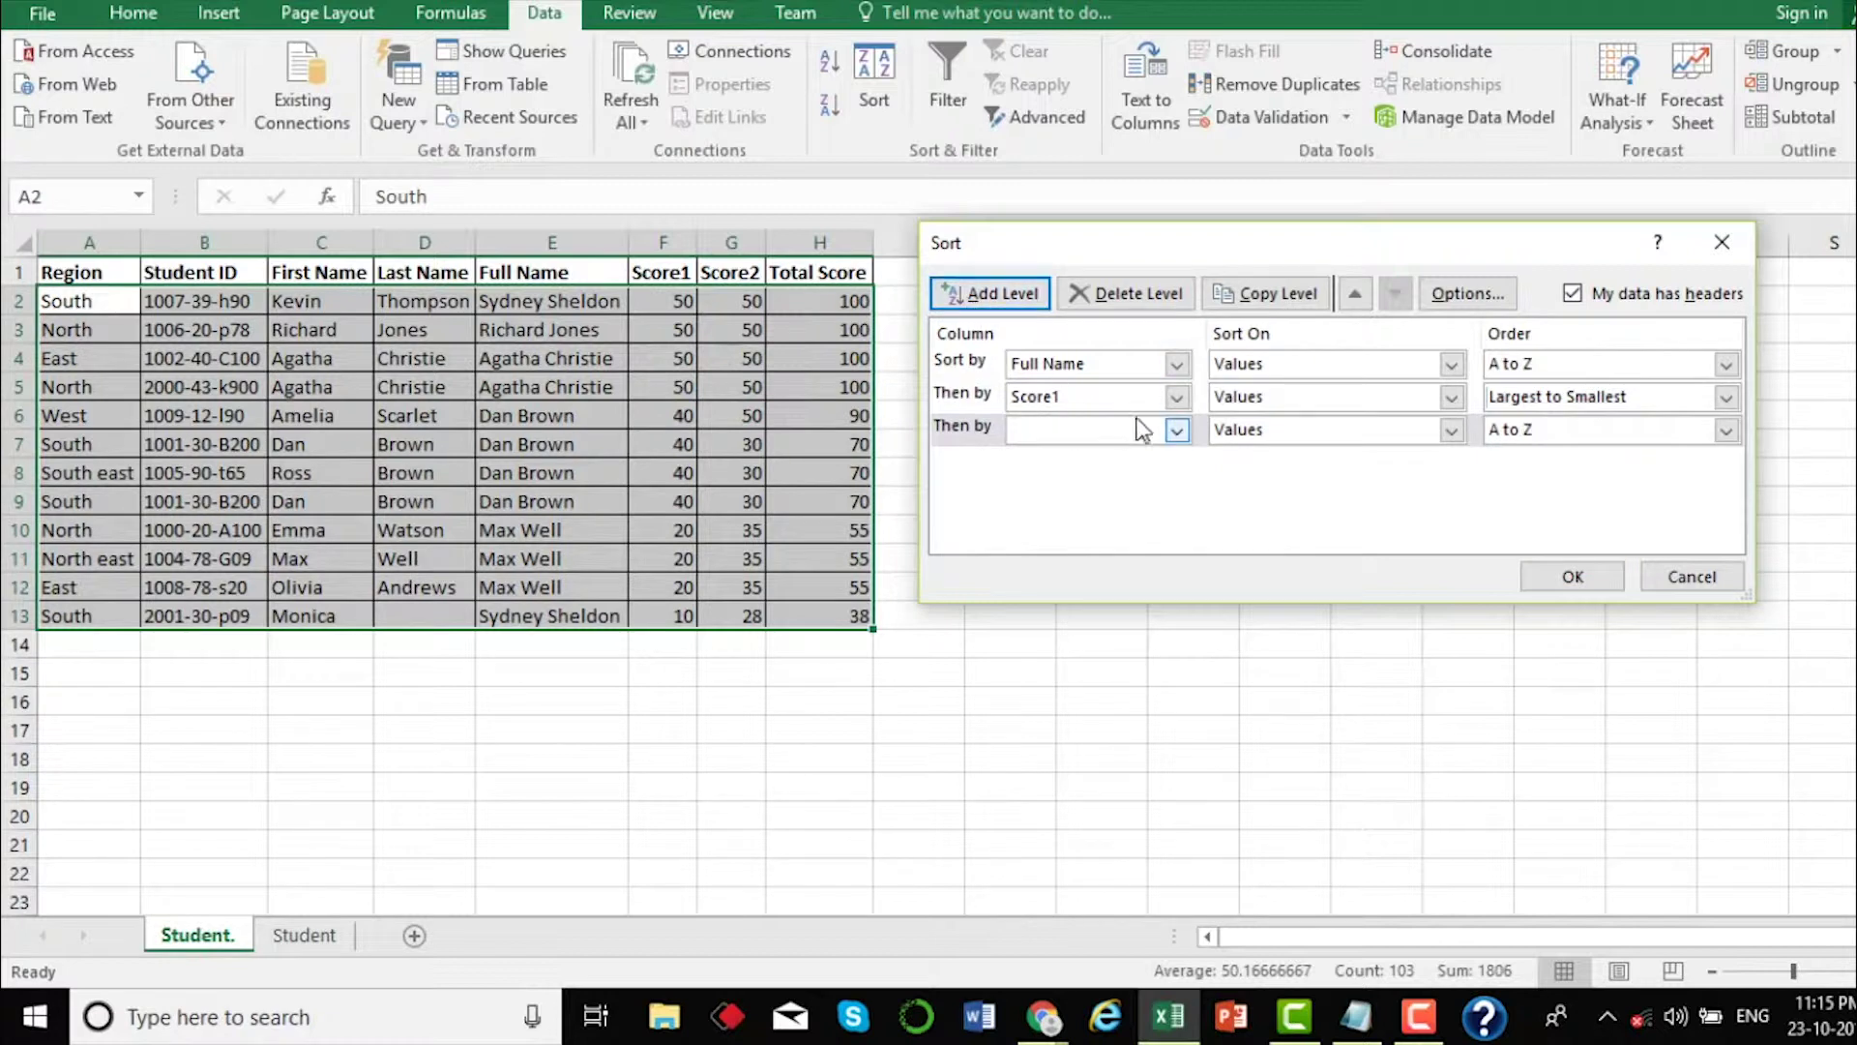
# - Add a third sort level on Score2, ordered Largest to Smallest, apply the custom sort and deselect the table
pyautogui.click(1177, 429)
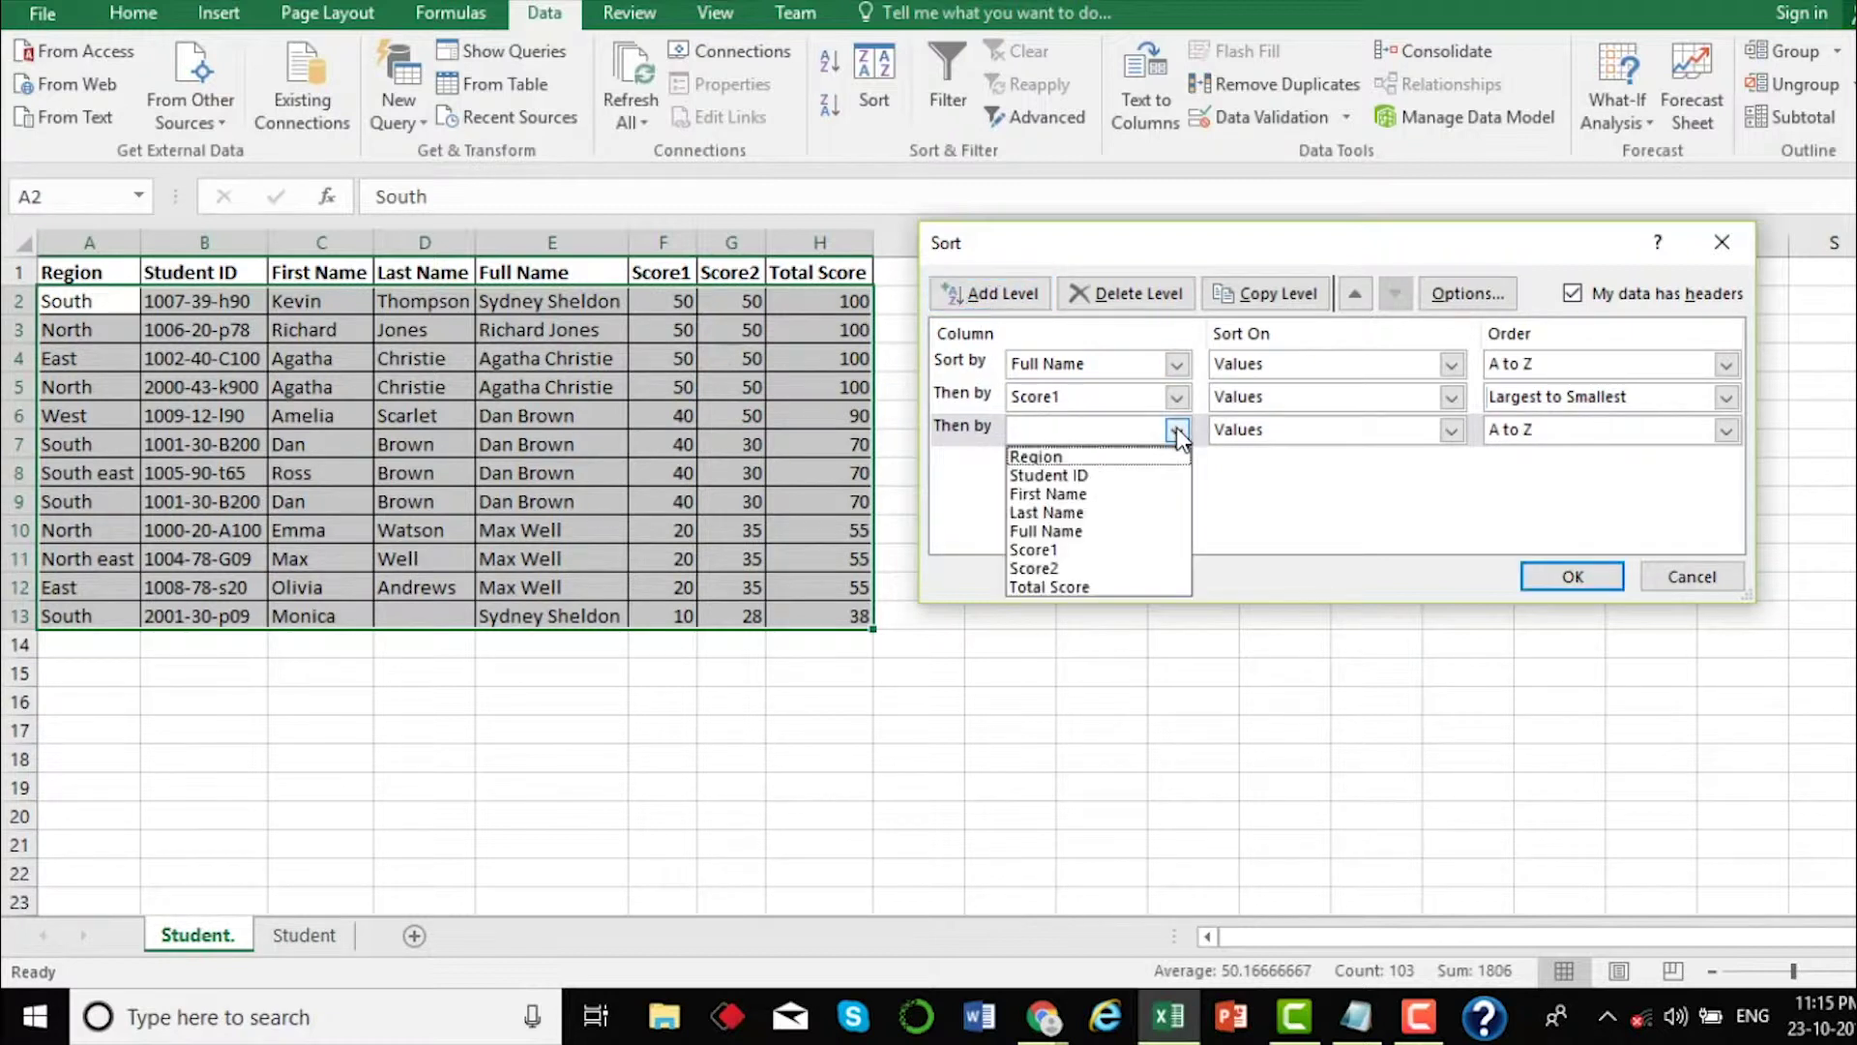
pyautogui.click(1097, 568)
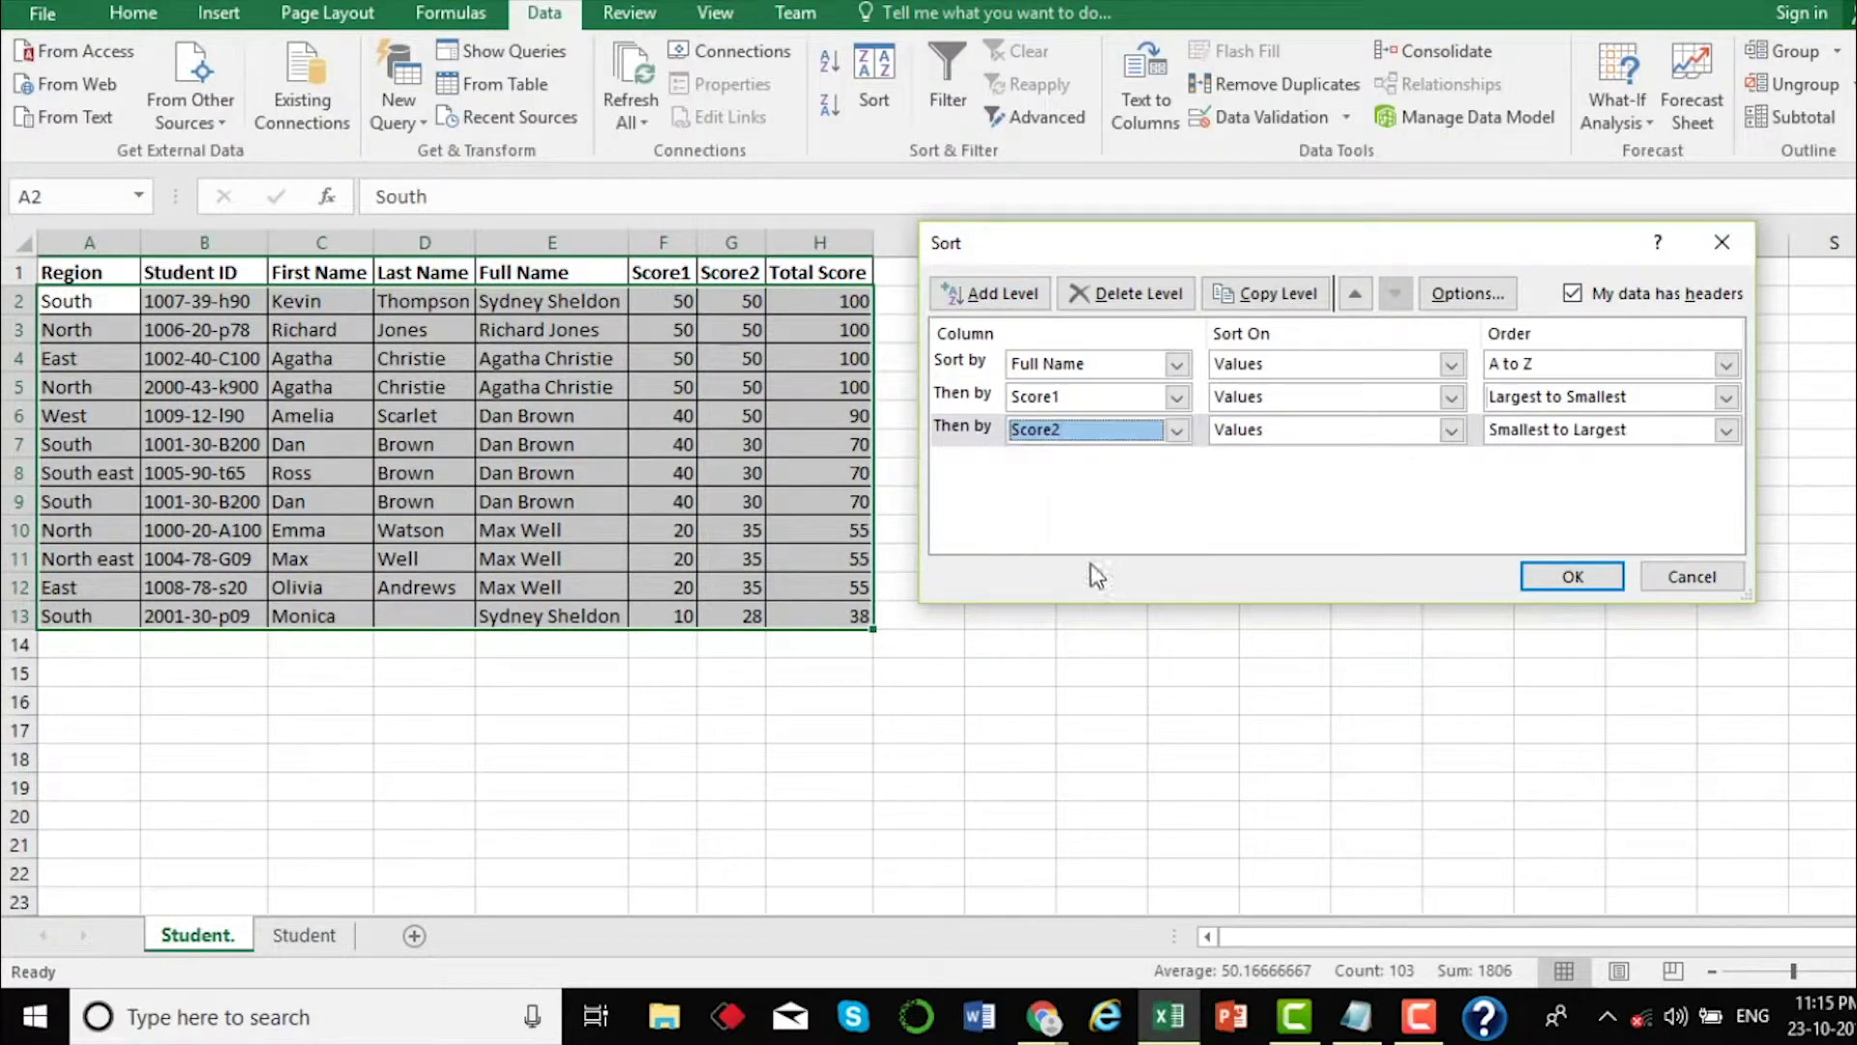
pyautogui.click(1724, 431)
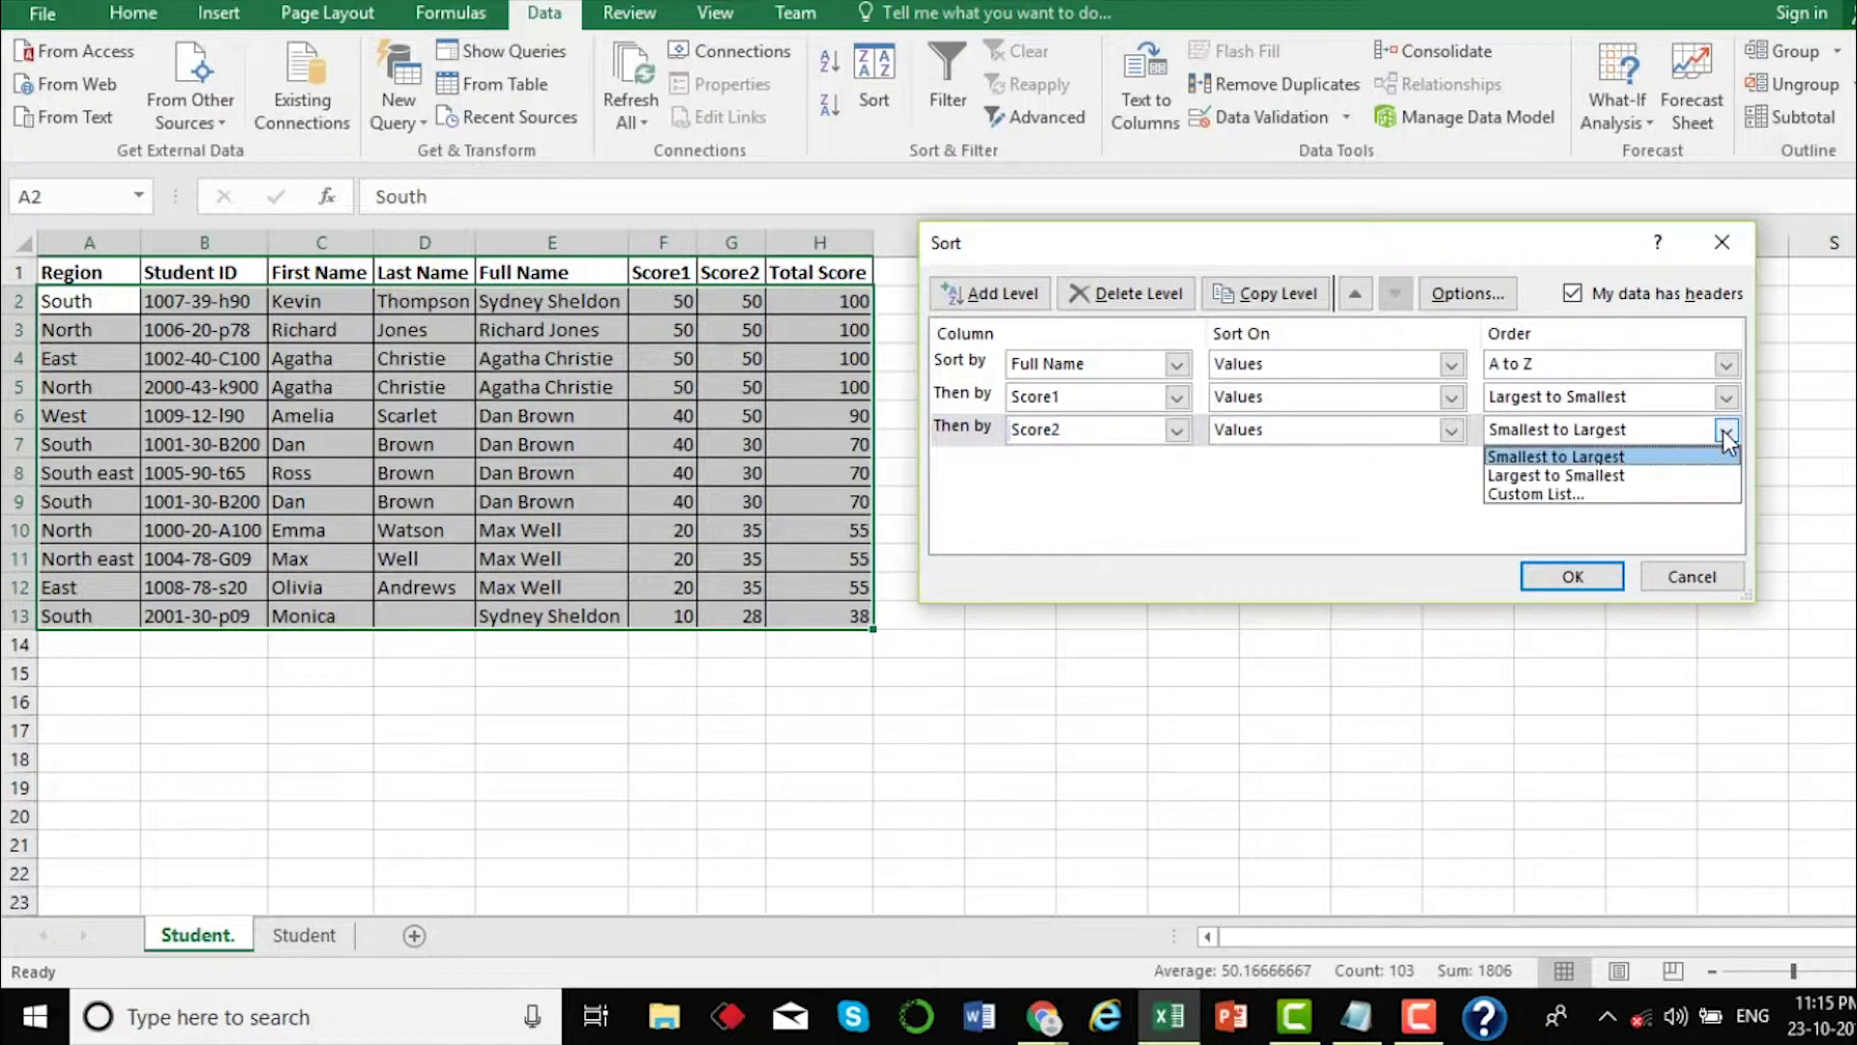
pyautogui.click(1525, 476)
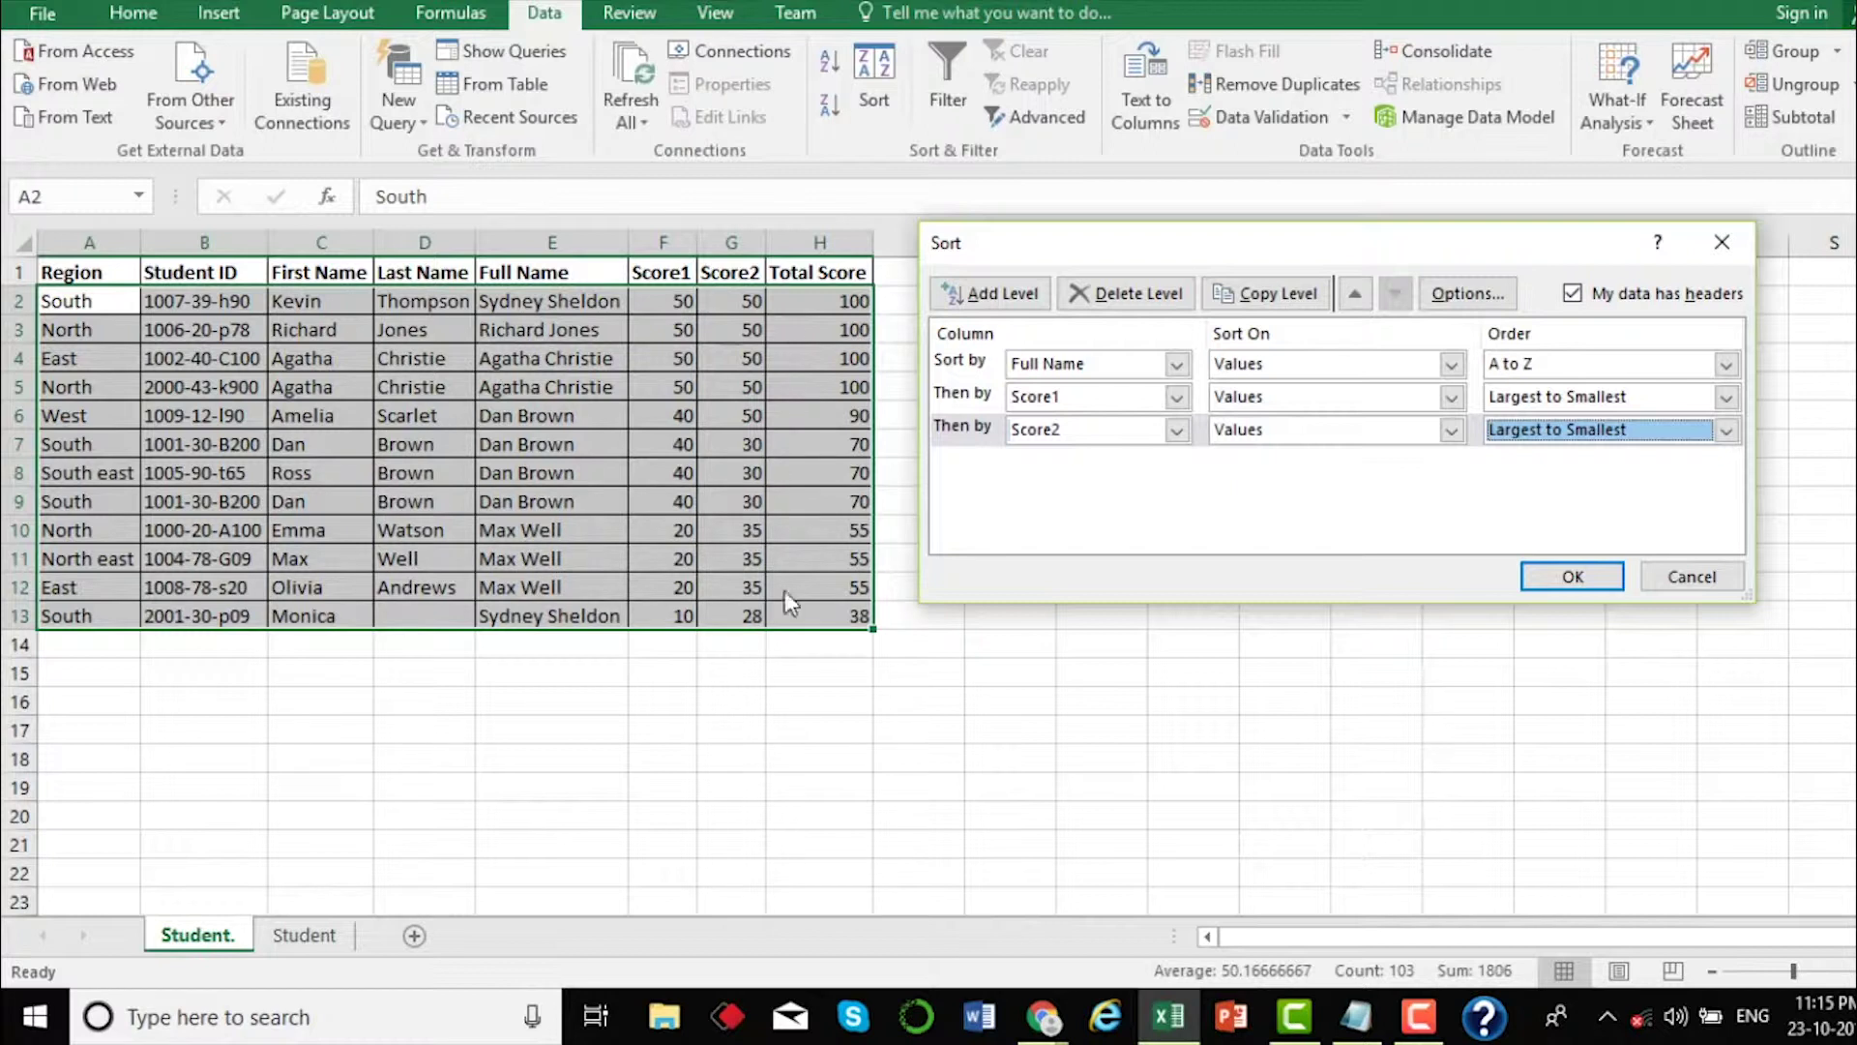
pyautogui.click(1598, 577)
pyautogui.click(919, 444)
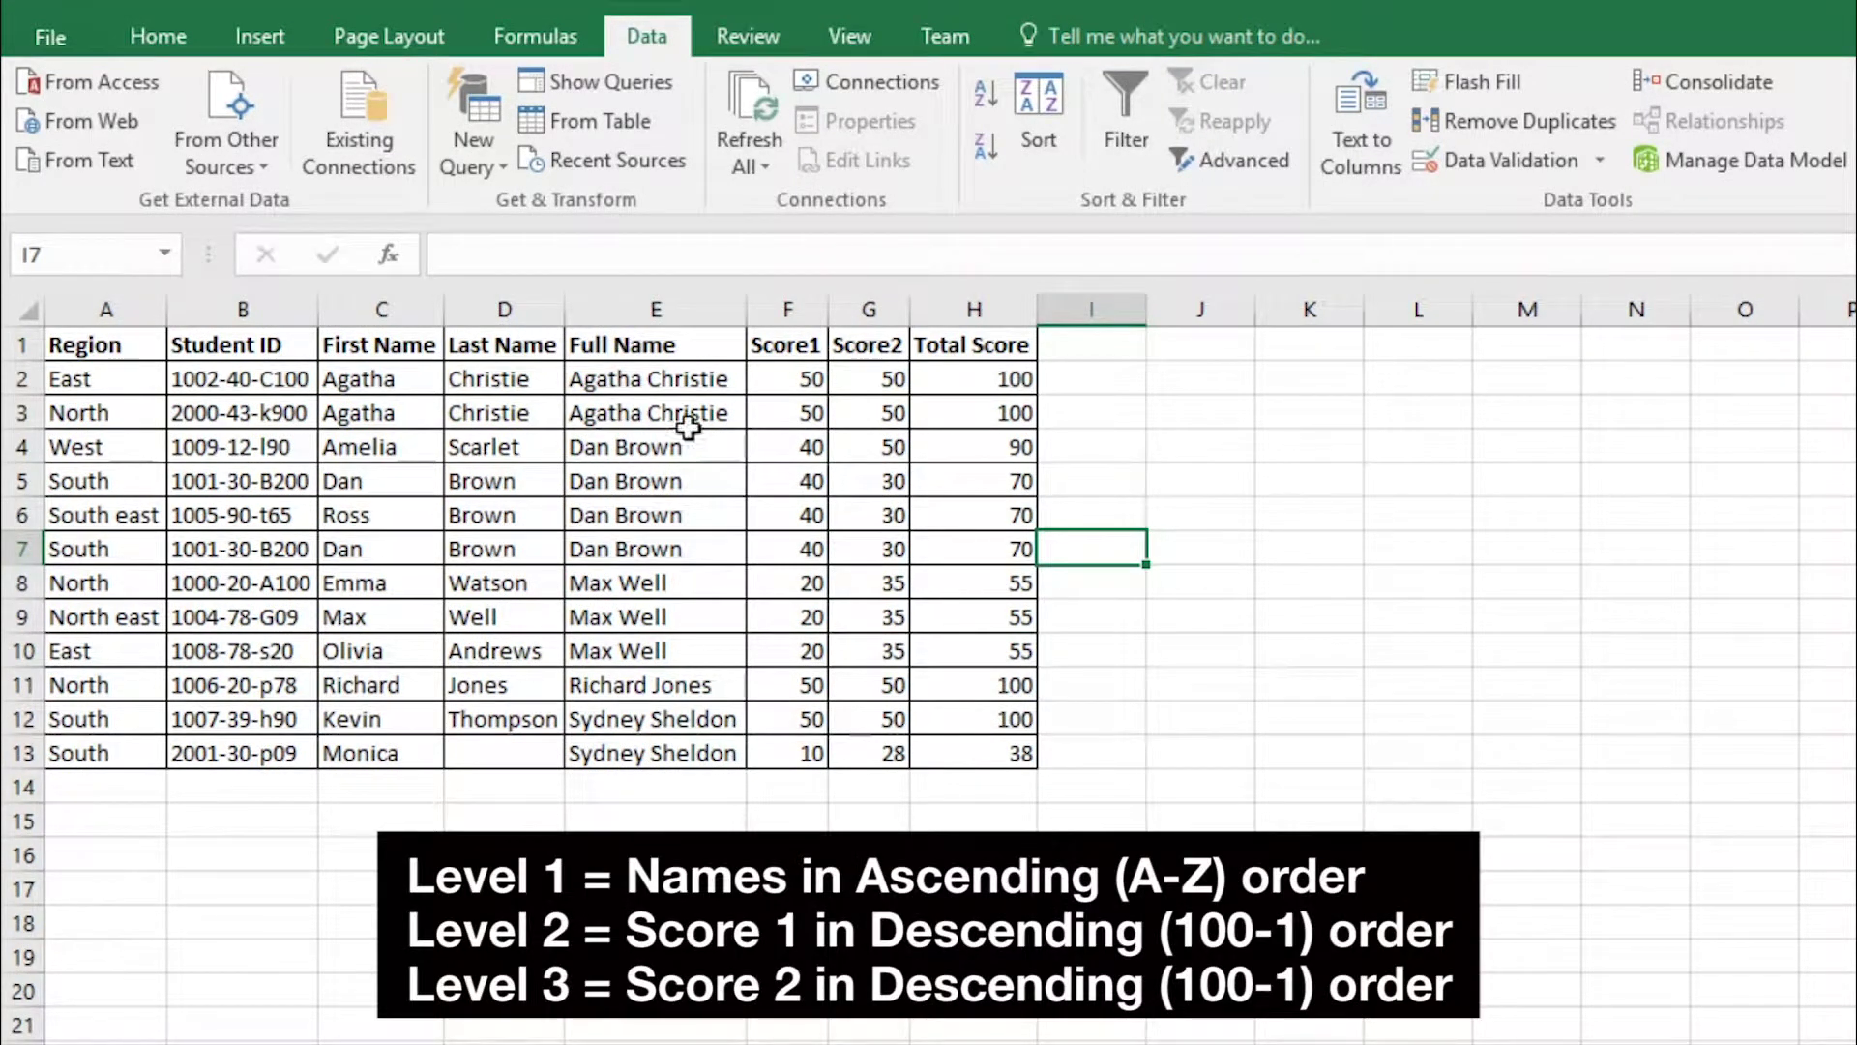
# - Examine the sorted order of the Full Name, Score1 and Score2 columns in turn
pyautogui.click(657, 305)
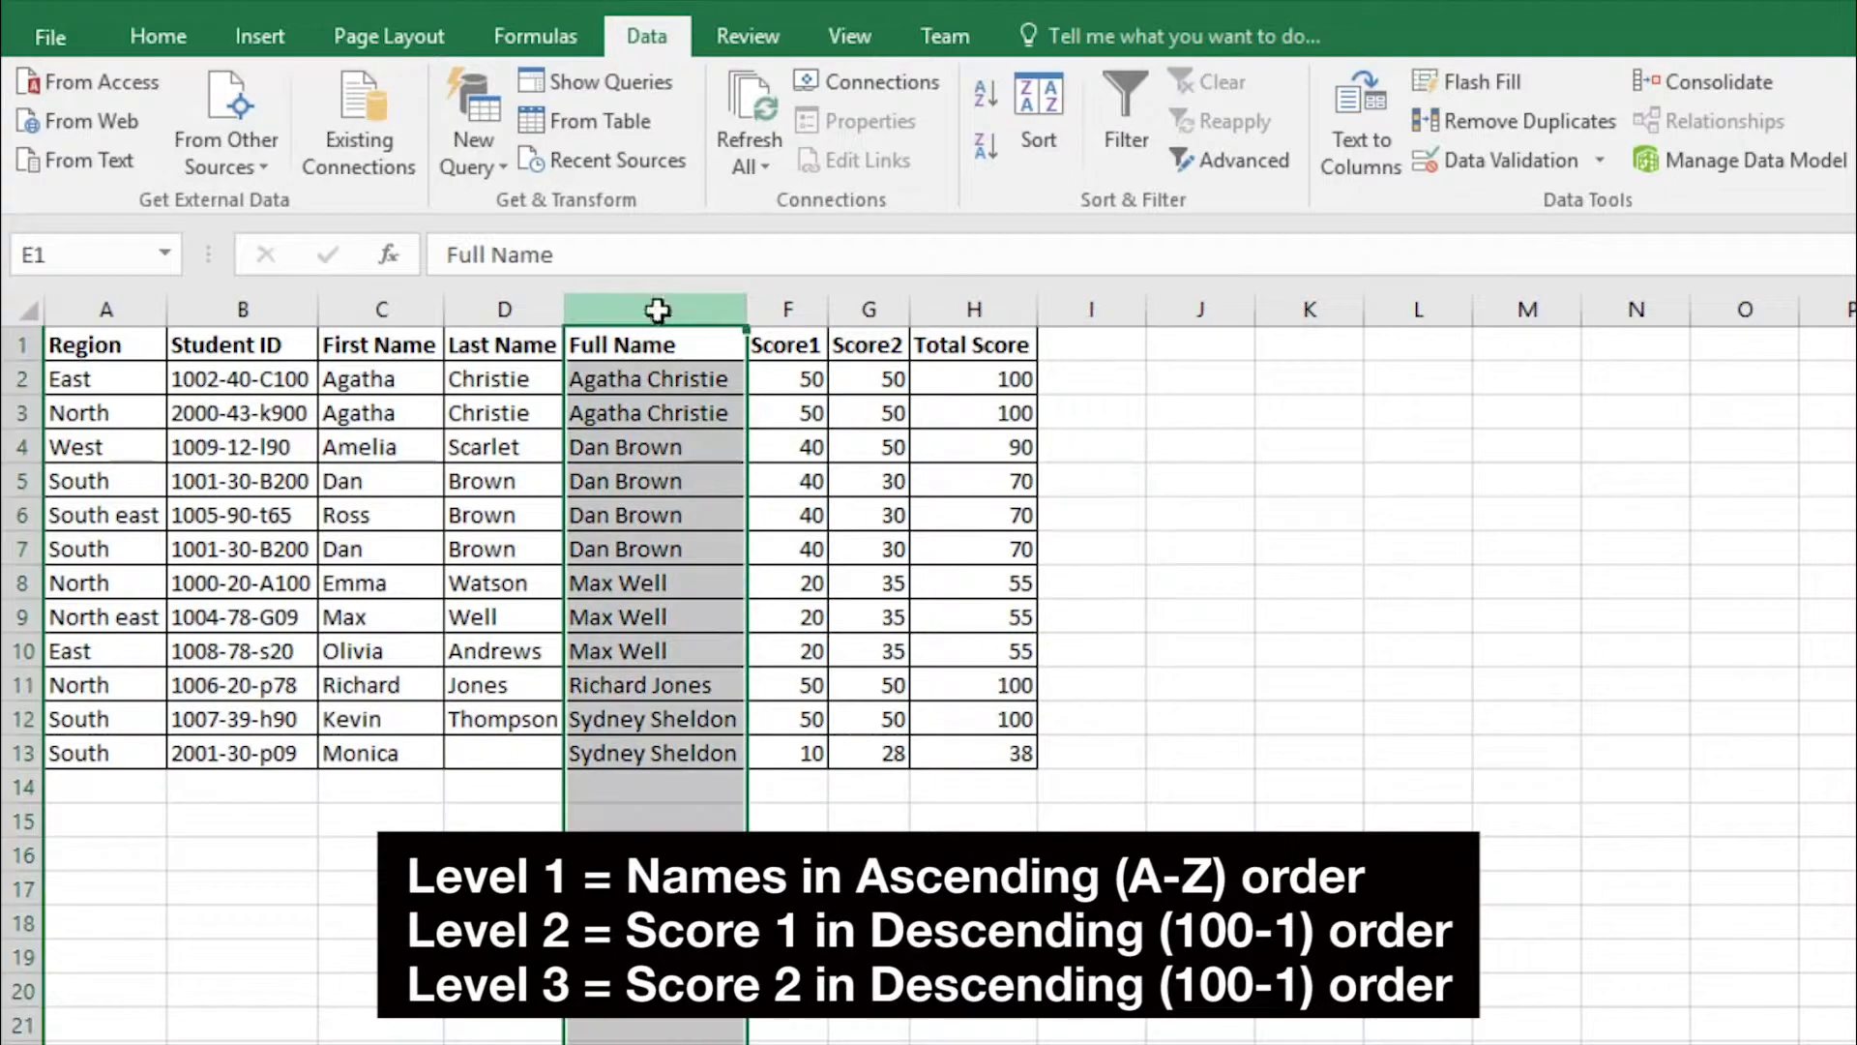
pyautogui.moveTo(647, 385); pyautogui.dragTo(670, 721)
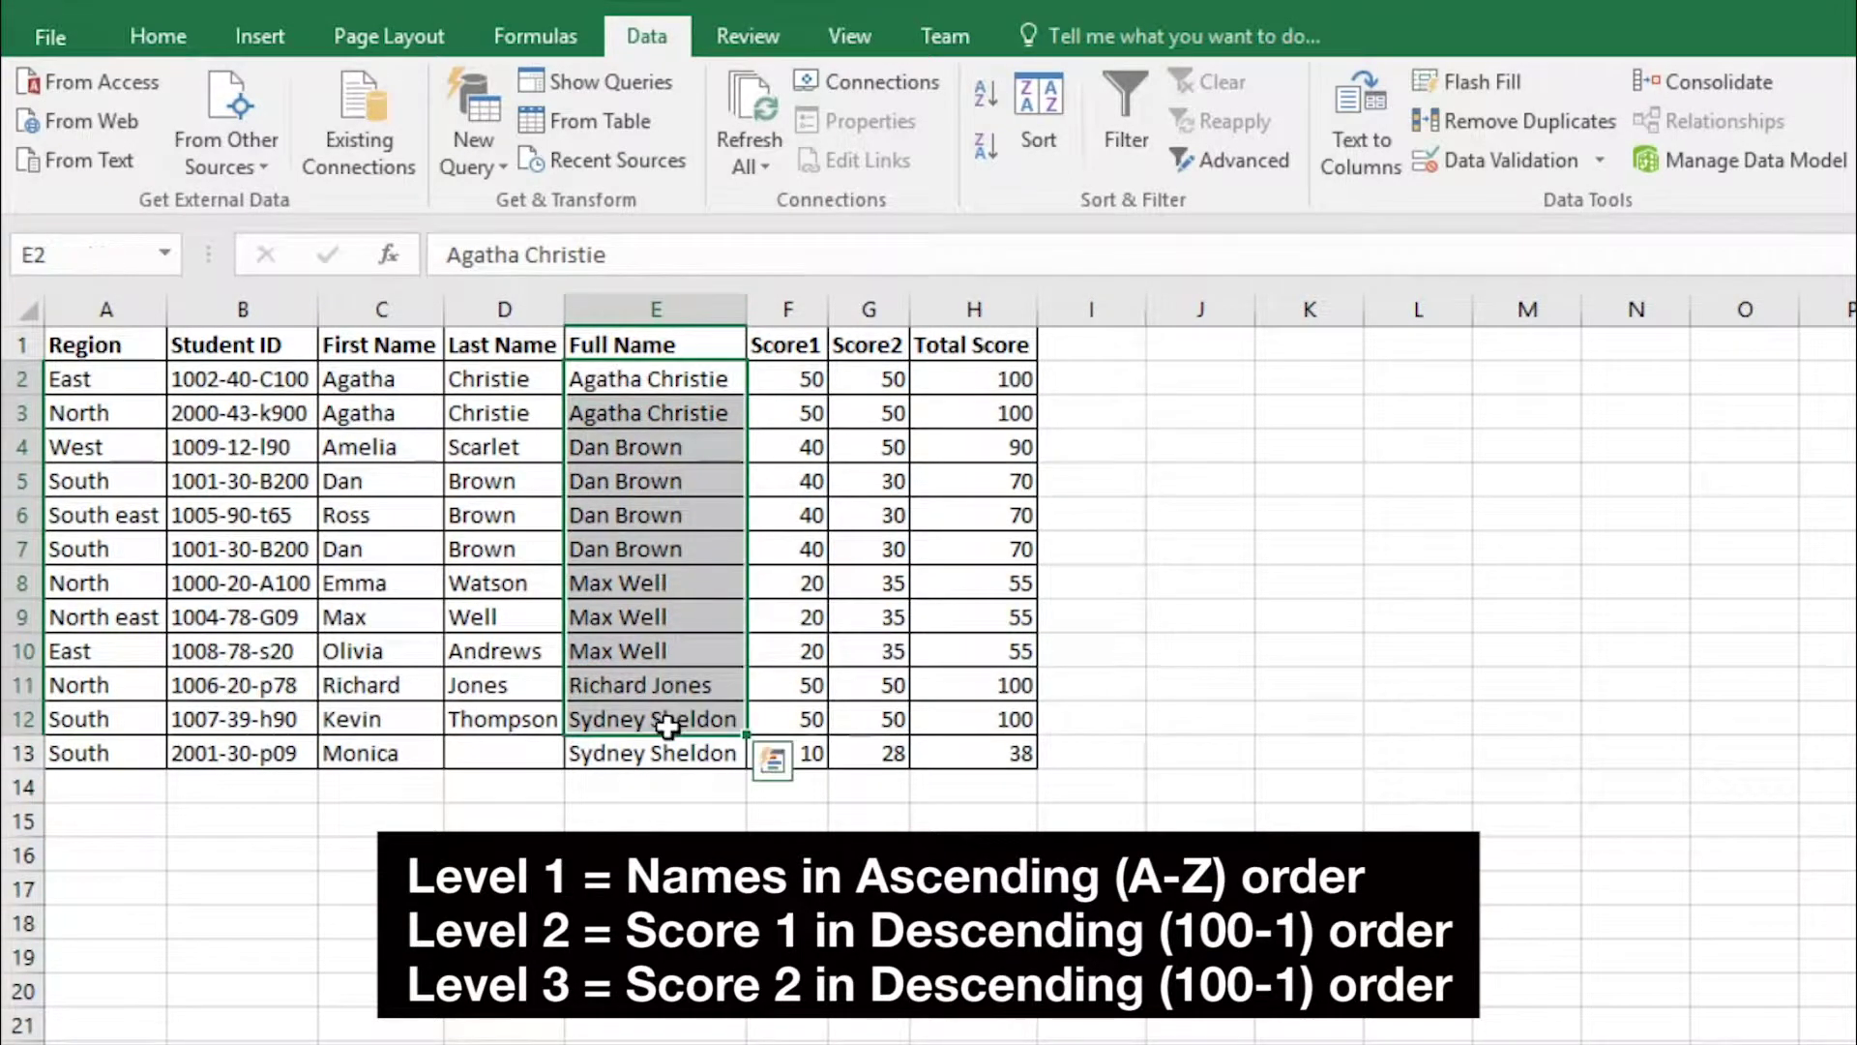
pyautogui.click(775, 377)
pyautogui.click(779, 346)
pyautogui.moveTo(791, 407); pyautogui.dragTo(787, 720)
pyautogui.click(885, 348)
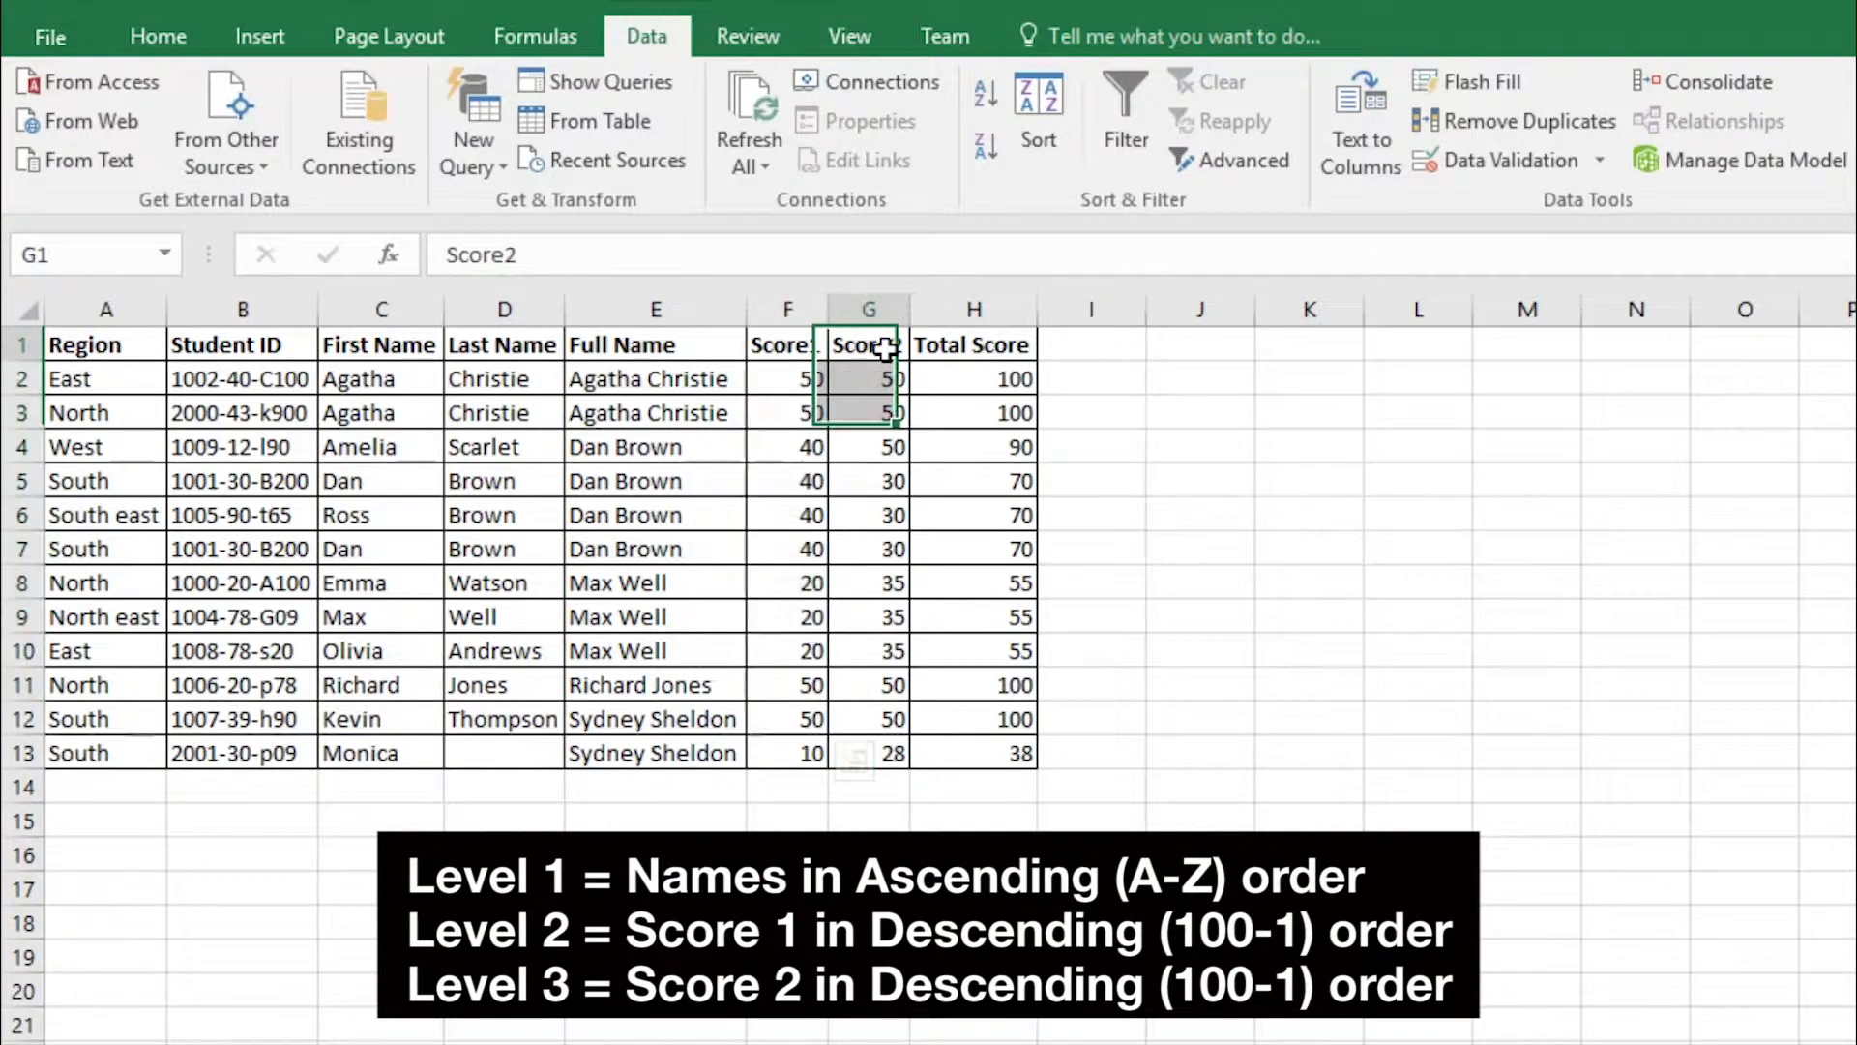
pyautogui.moveTo(881, 377); pyautogui.dragTo(883, 803)
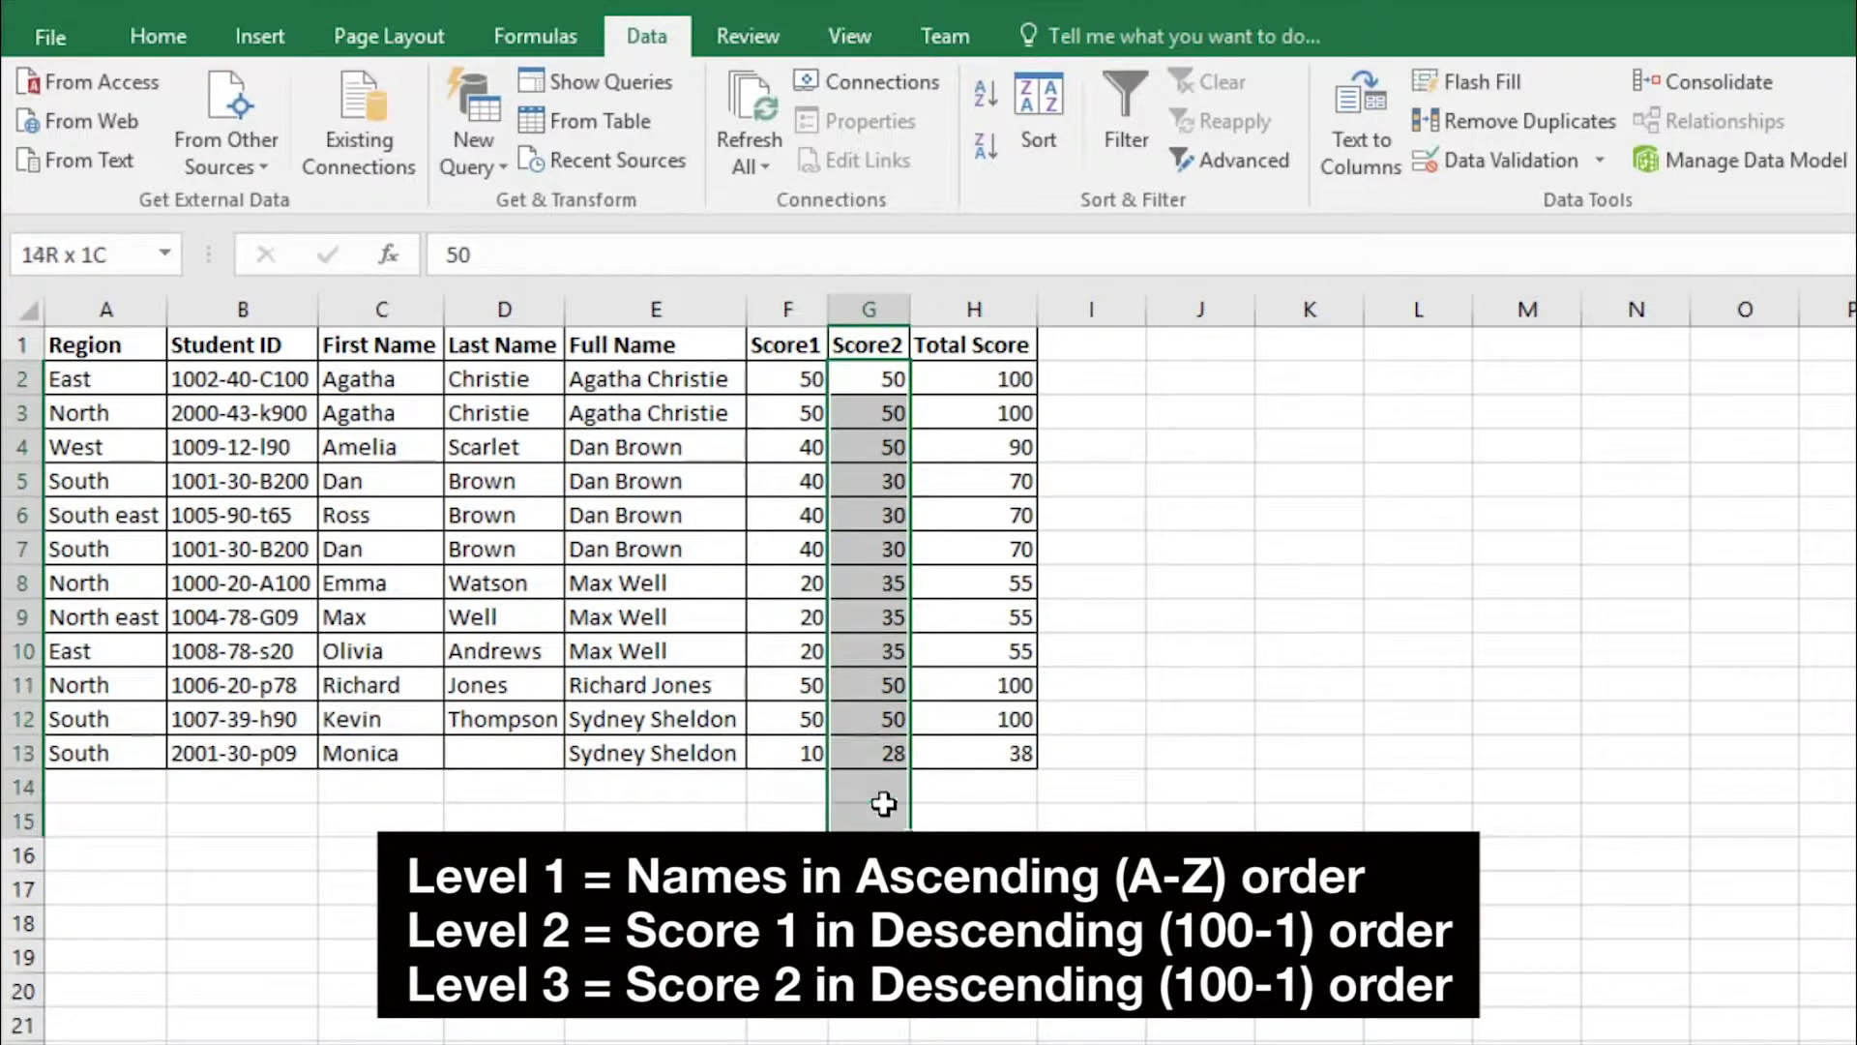
pyautogui.click(884, 381)
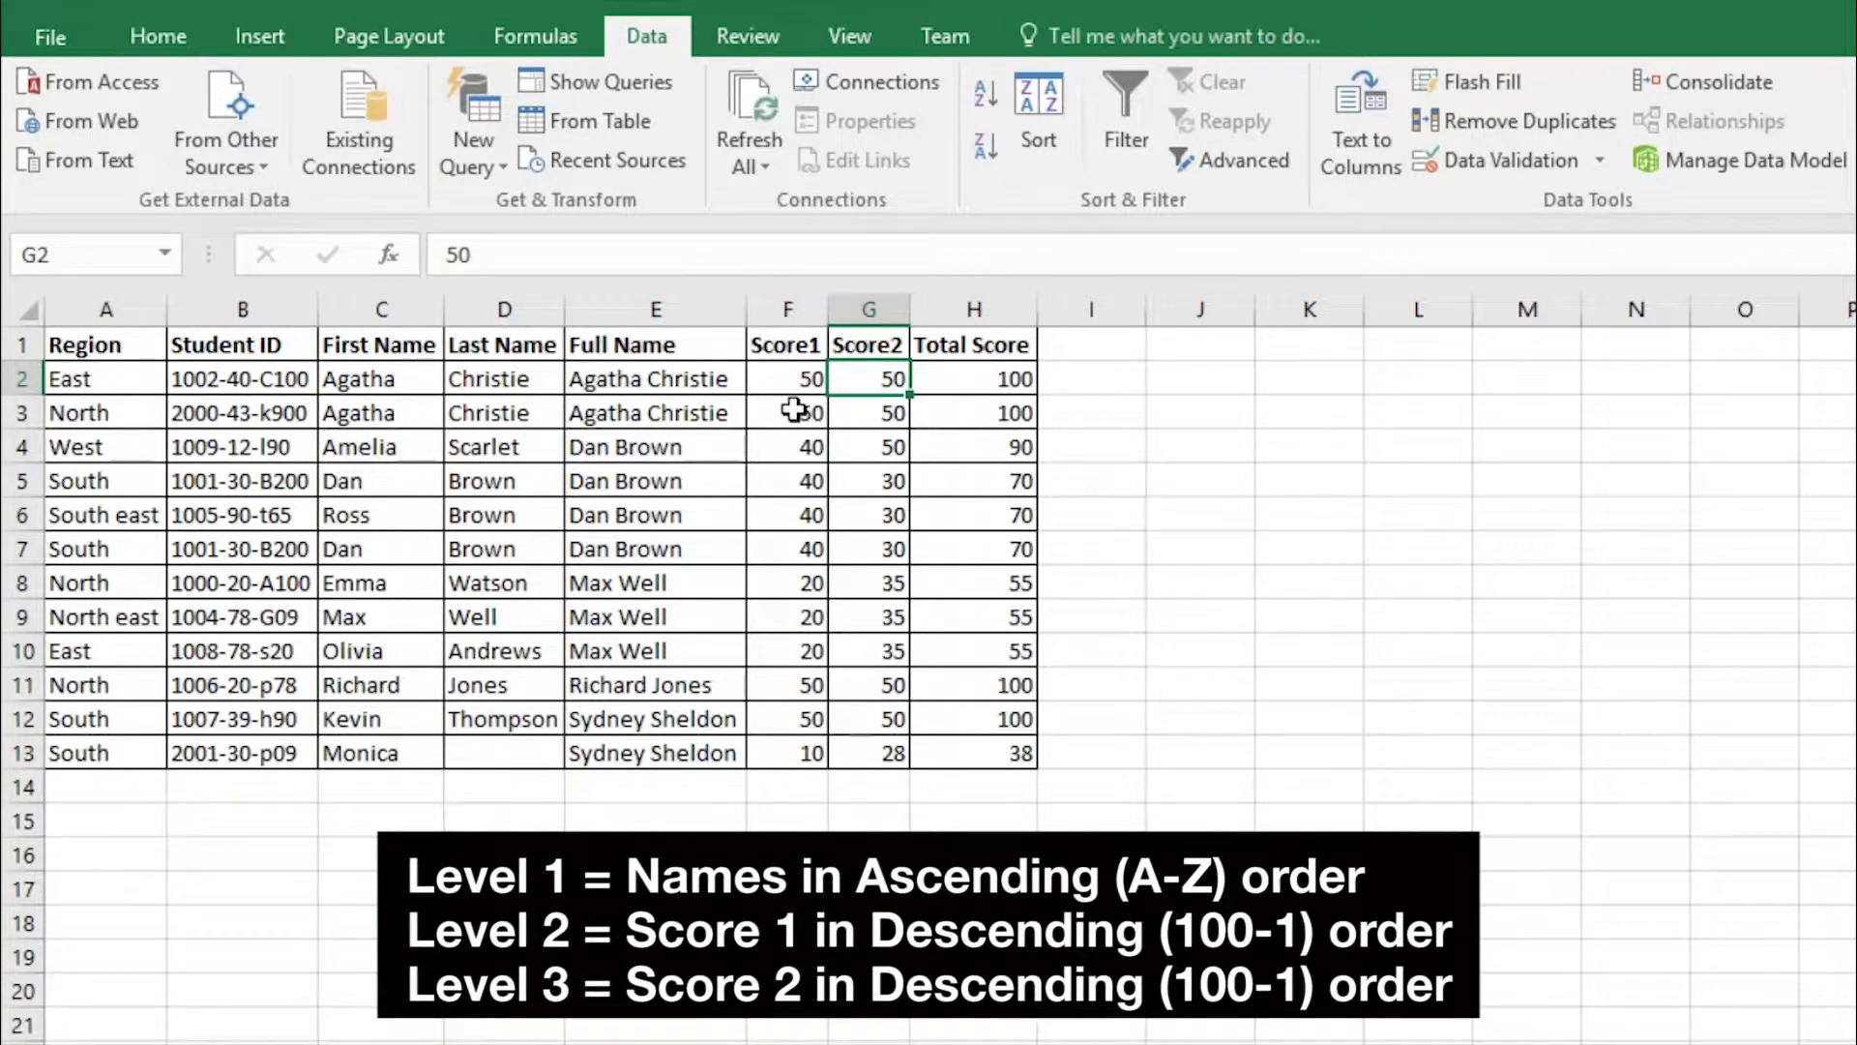
# - Review the whole student table and its Region entries in A1:A13, going down column B past the last row
pyautogui.moveTo(124, 348); pyautogui.dragTo(990, 720)
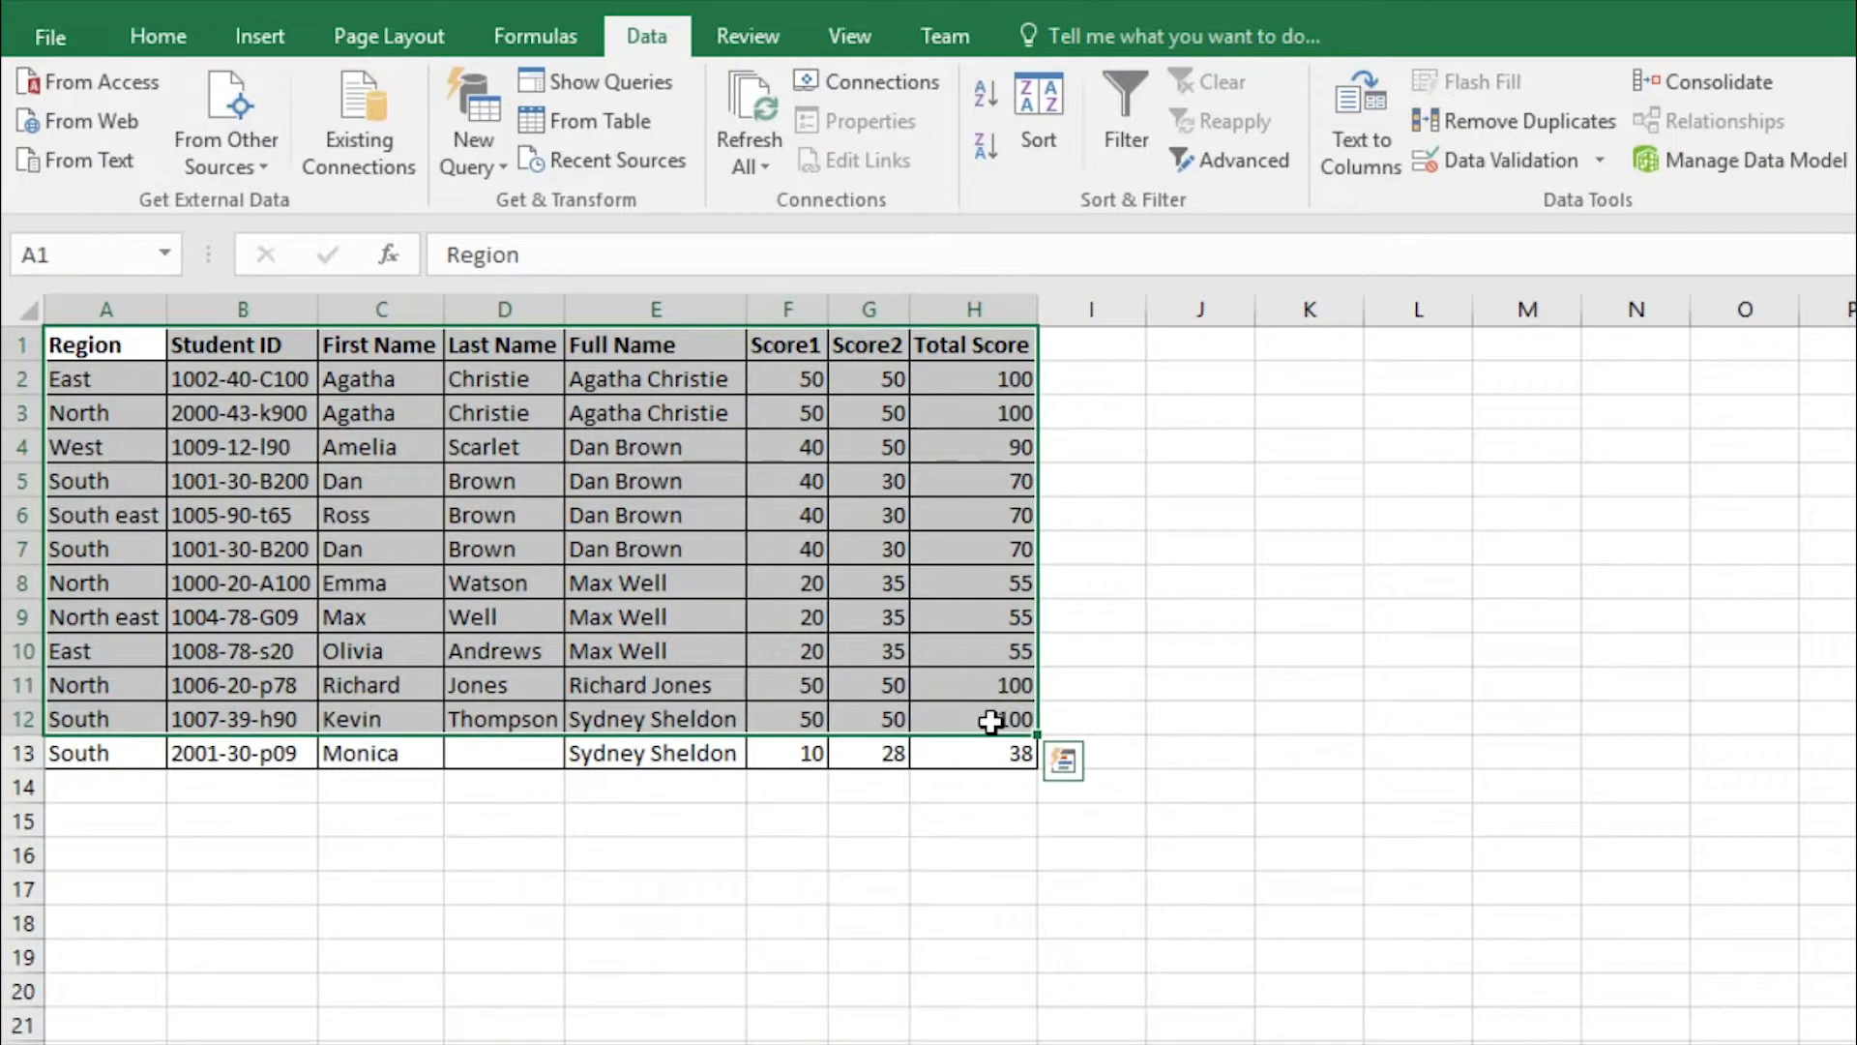
pyautogui.click(990, 721)
pyautogui.click(987, 751)
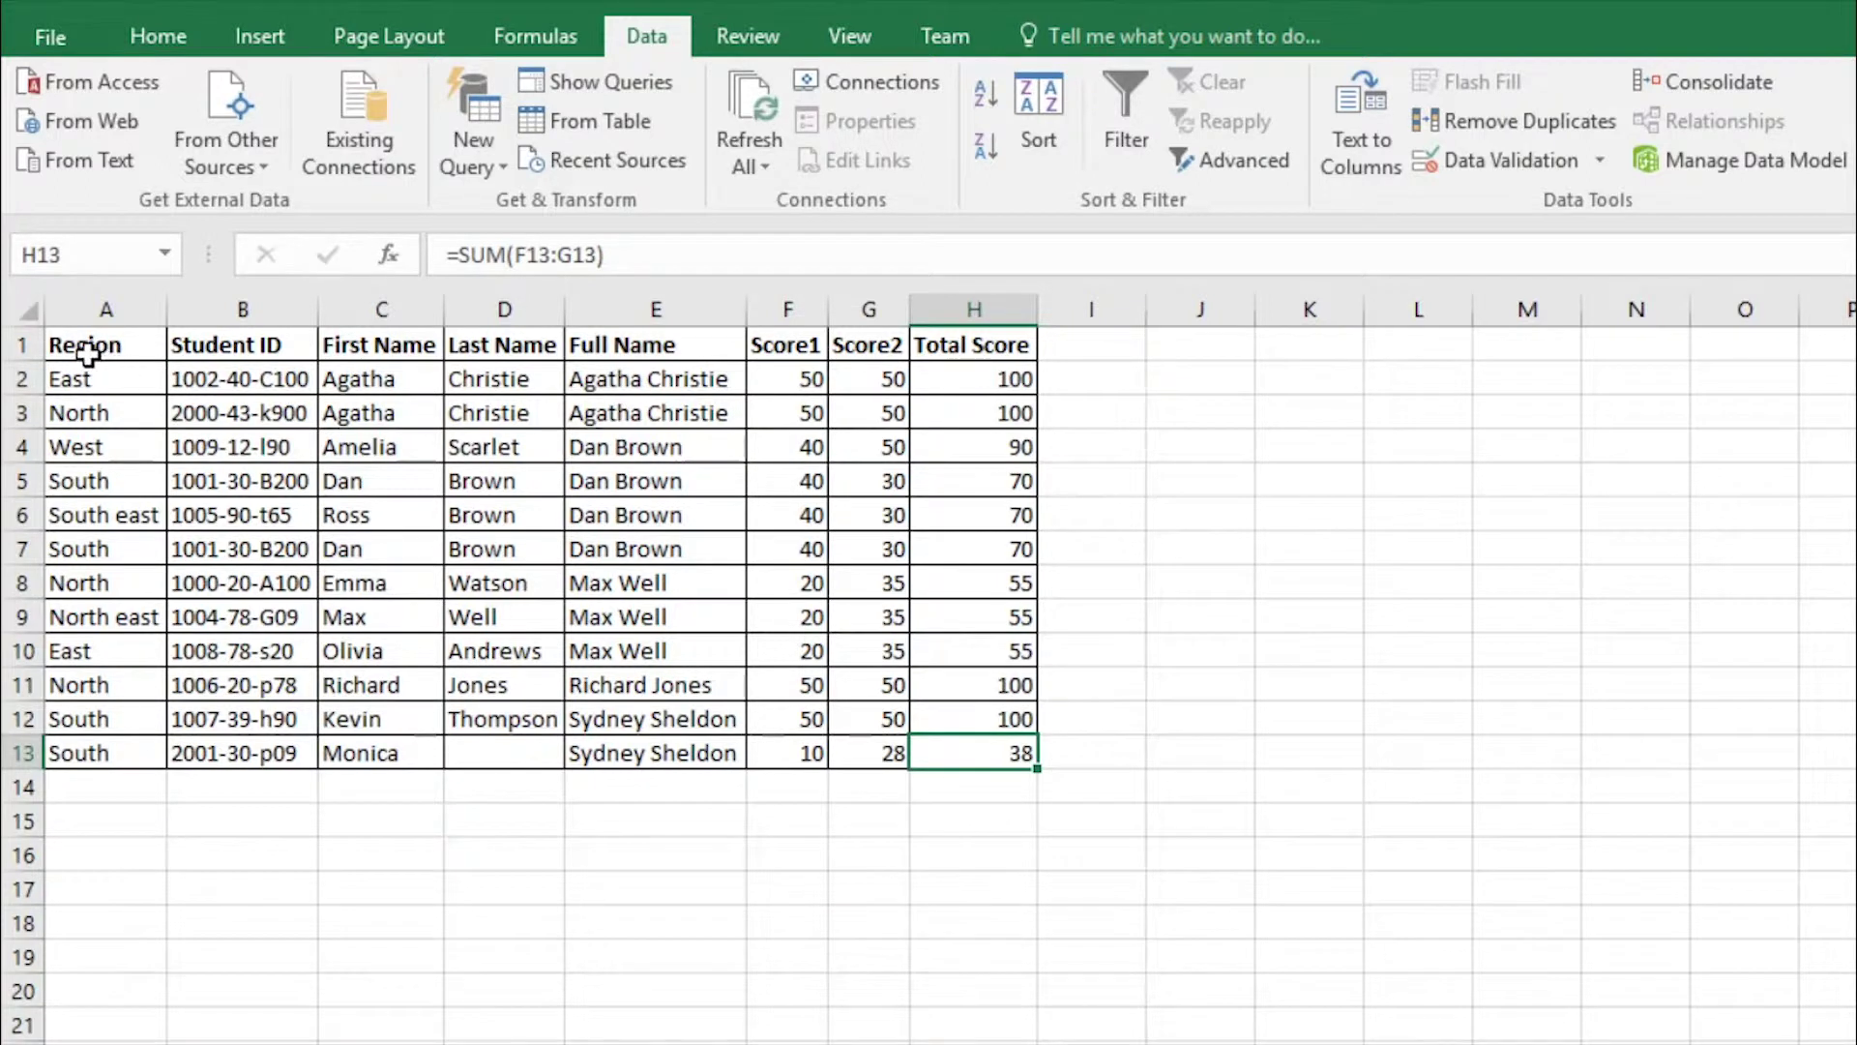
pyautogui.moveTo(87, 354); pyautogui.dragTo(117, 753)
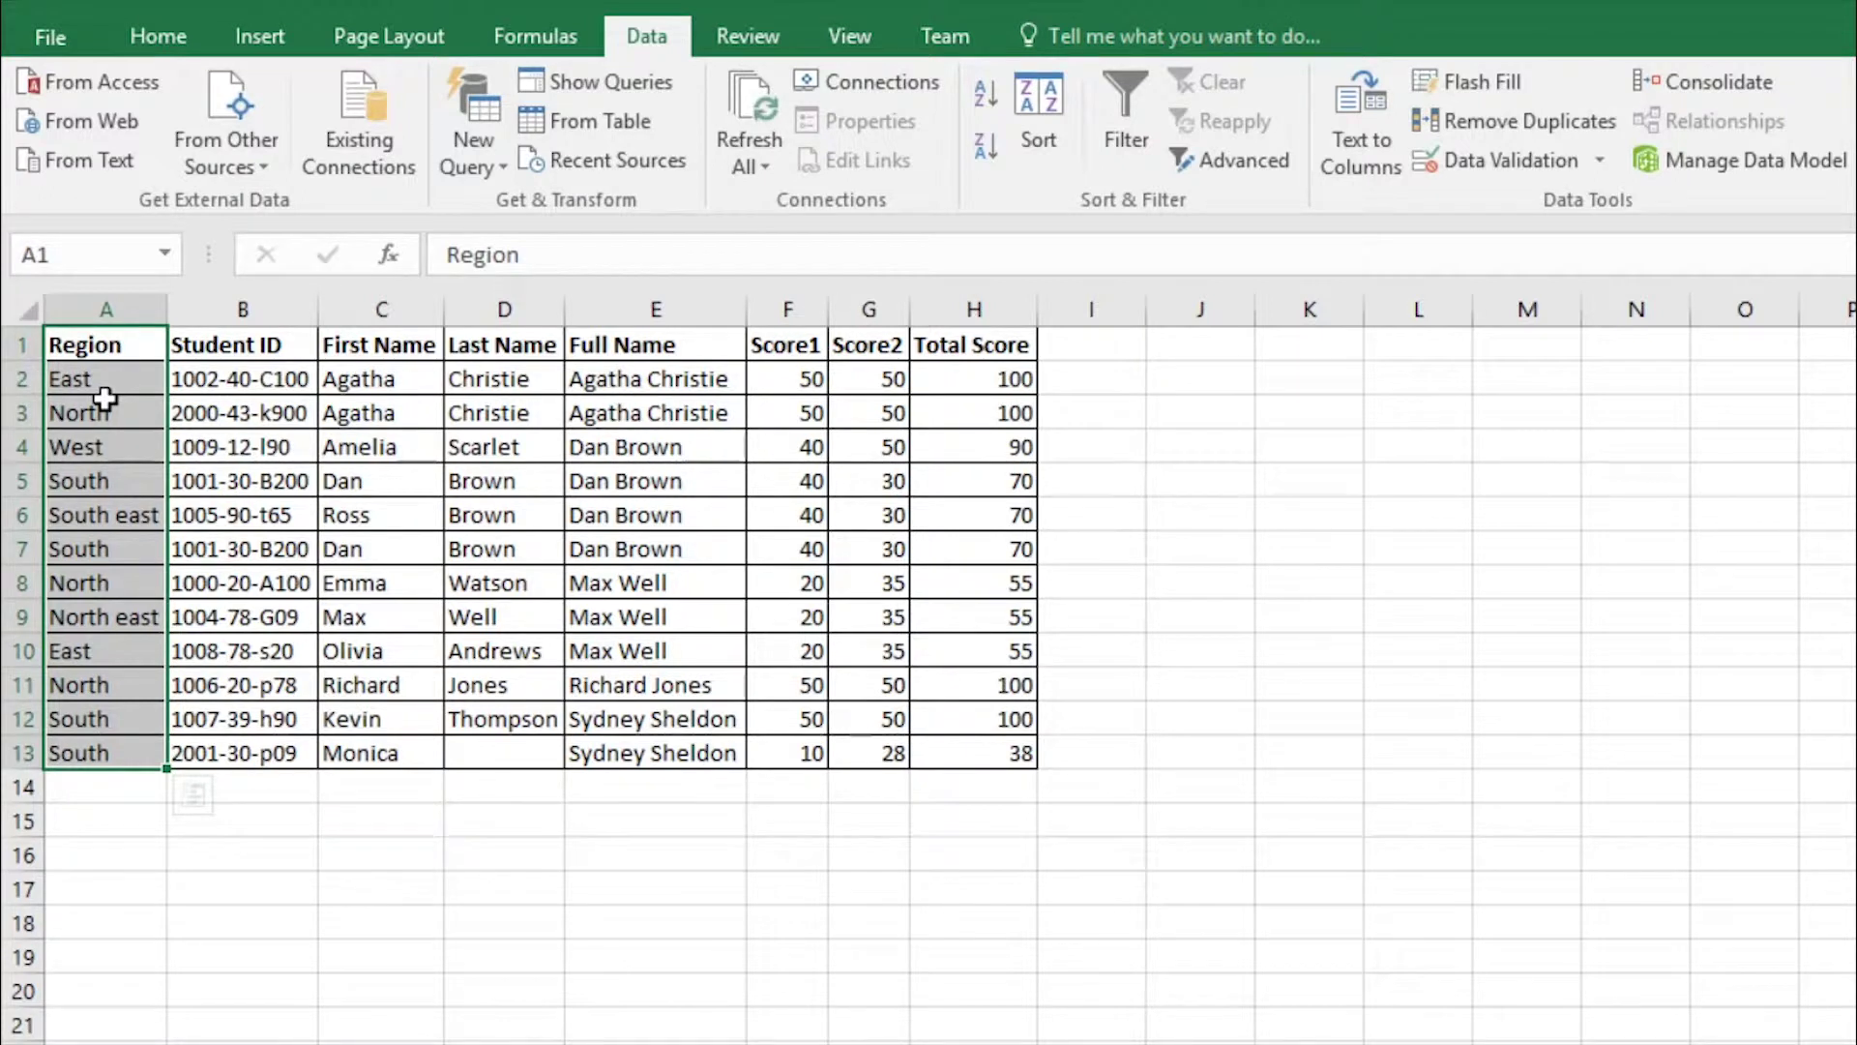
pyautogui.click(192, 402)
pyautogui.press('Down')
pyautogui.press('Down')
pyautogui.press('Down')
pyautogui.press('Down')
pyautogui.press('Down')
pyautogui.press('Down')
pyautogui.press('Down')
pyautogui.press('Down')
pyautogui.press('Down')
pyautogui.press('Down')
pyautogui.press('Down')
pyautogui.press('Down')
pyautogui.press('Down')
pyautogui.press('Down')
pyautogui.press('Down')
pyautogui.press('Down')
pyautogui.press('Down')
pyautogui.scroll(-2, 510, 600)
pyautogui.scroll(2, 514, 584)
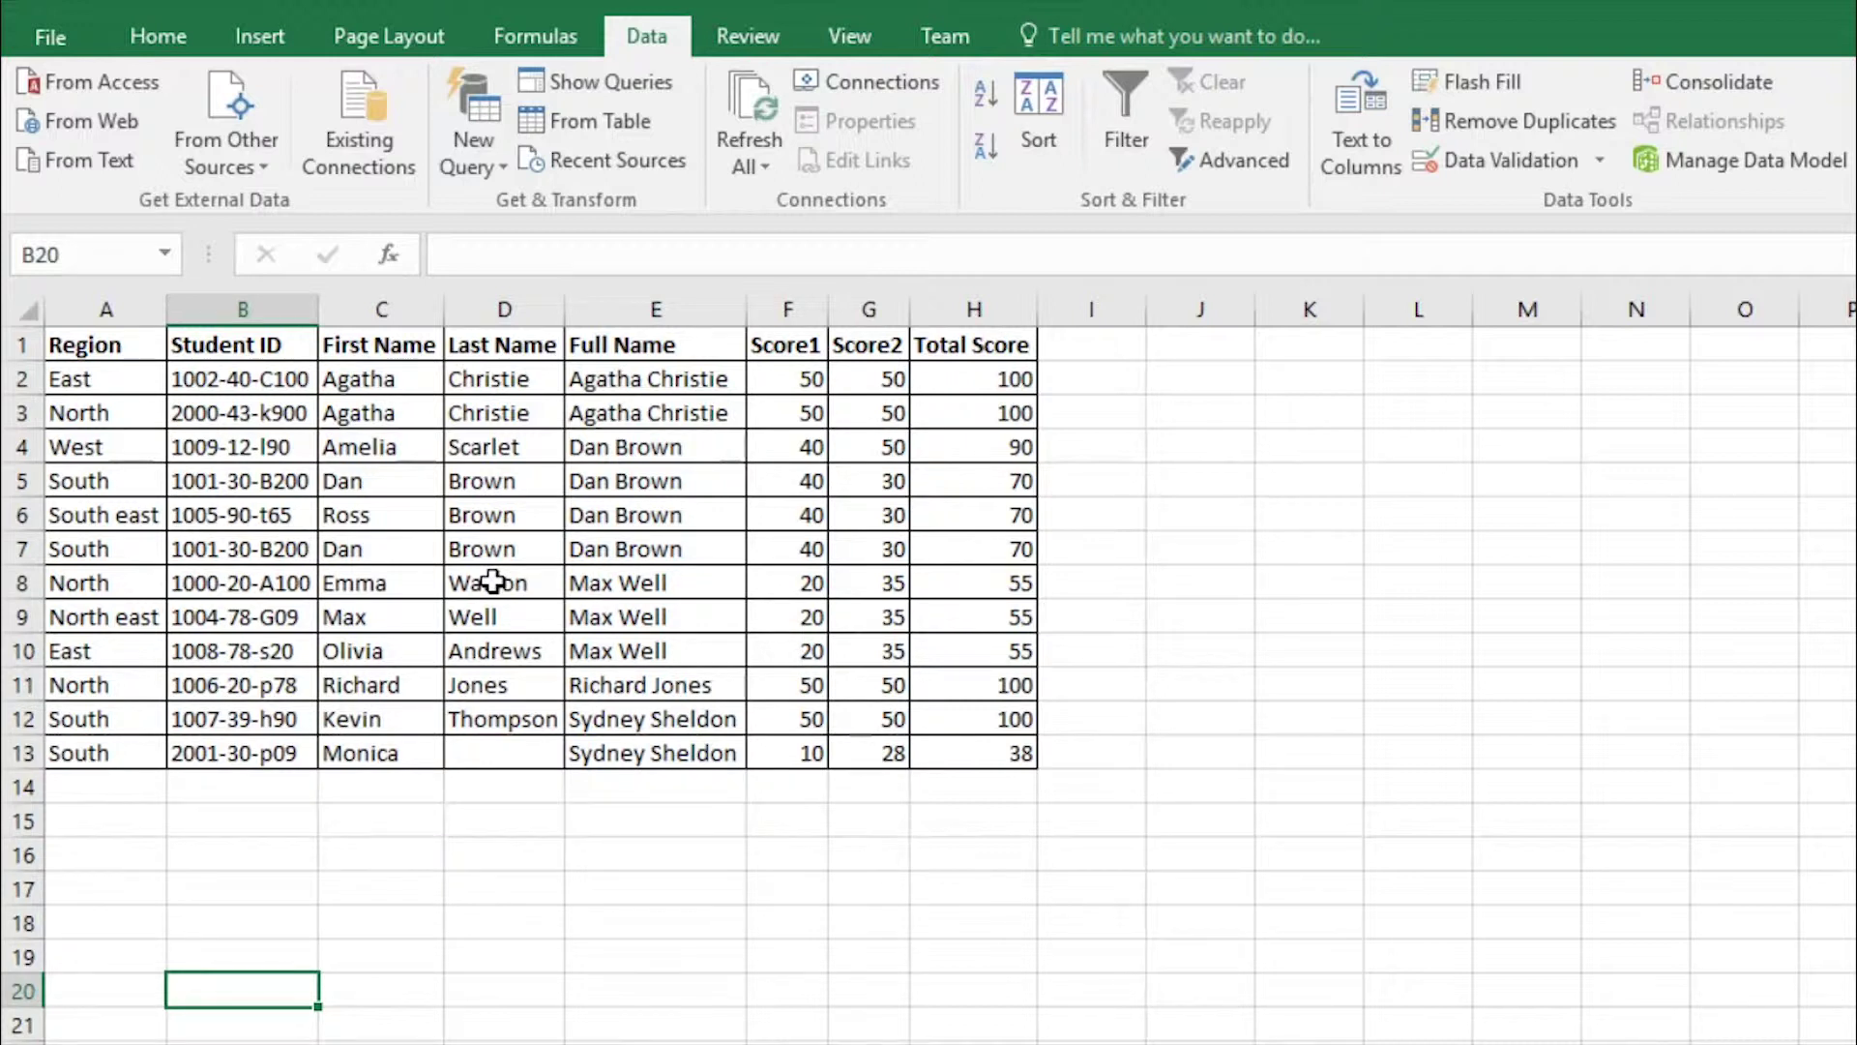
# - Select the Region header in A1 and turn on filtering for the table's header row
pyautogui.click(110, 346)
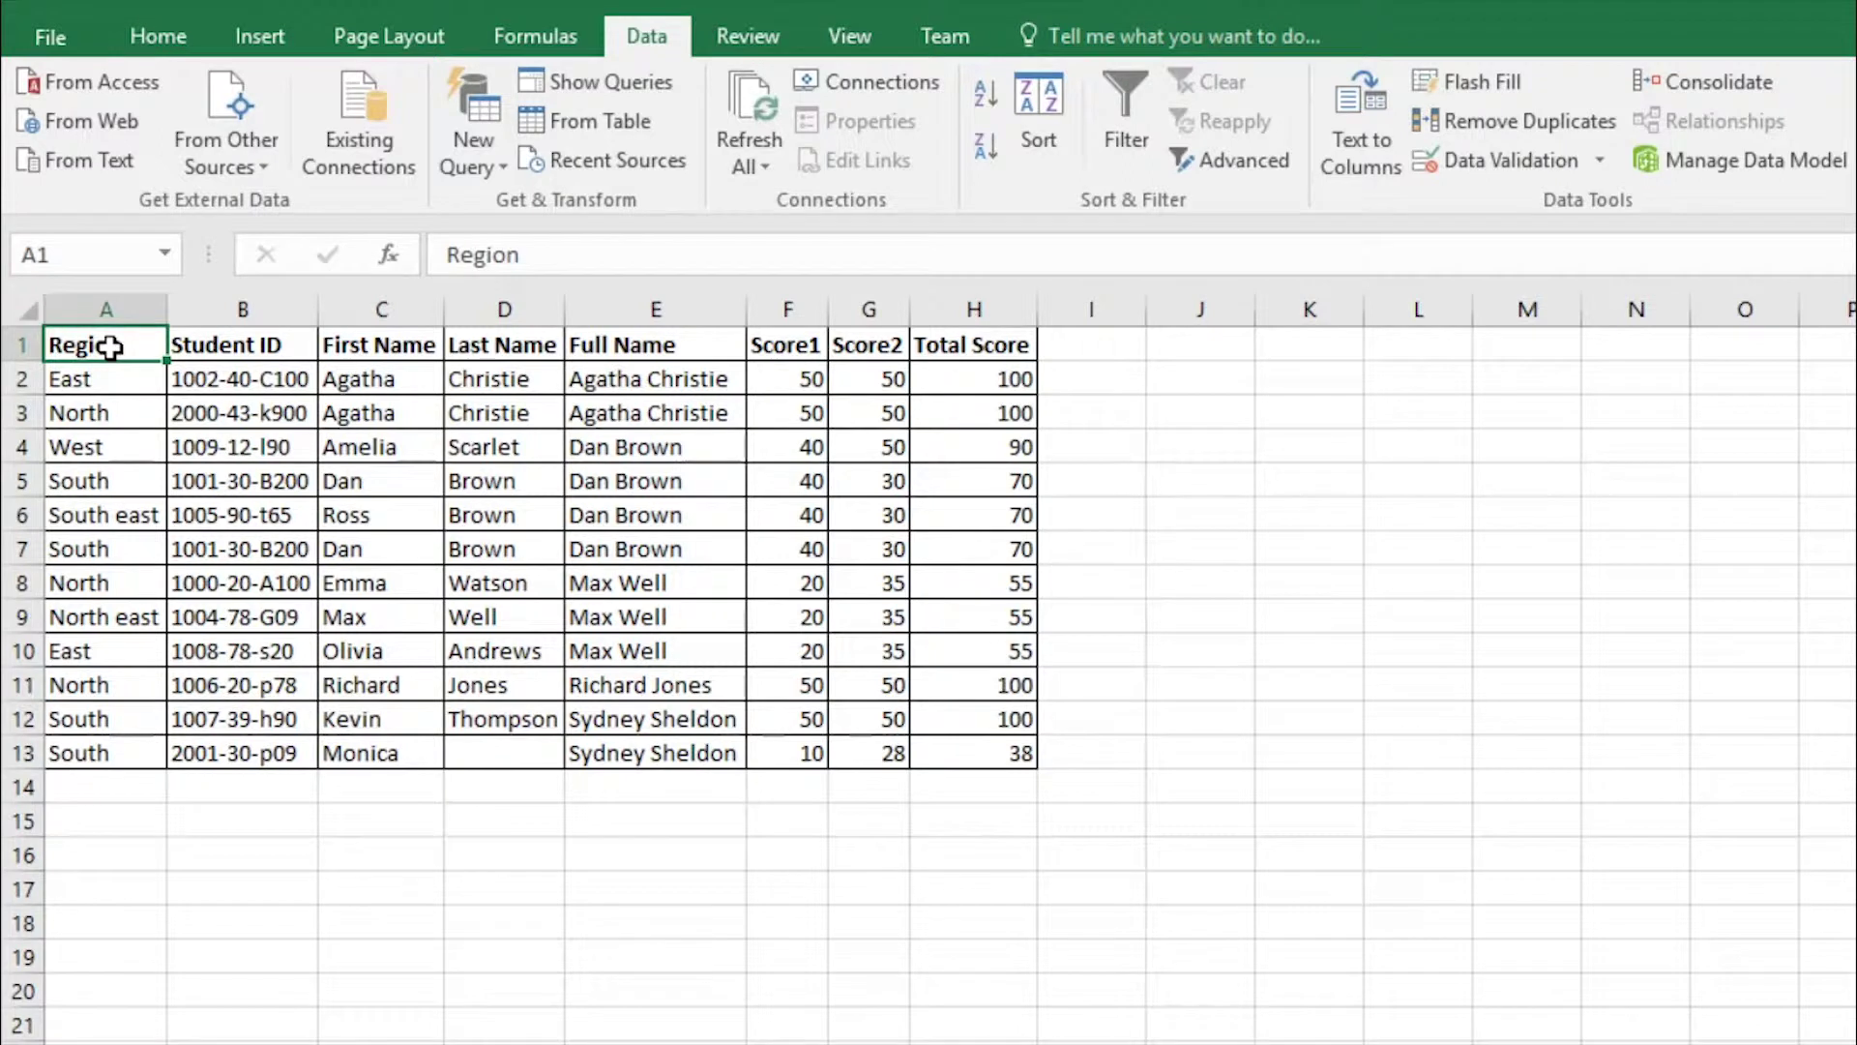
pyautogui.click(195, 440)
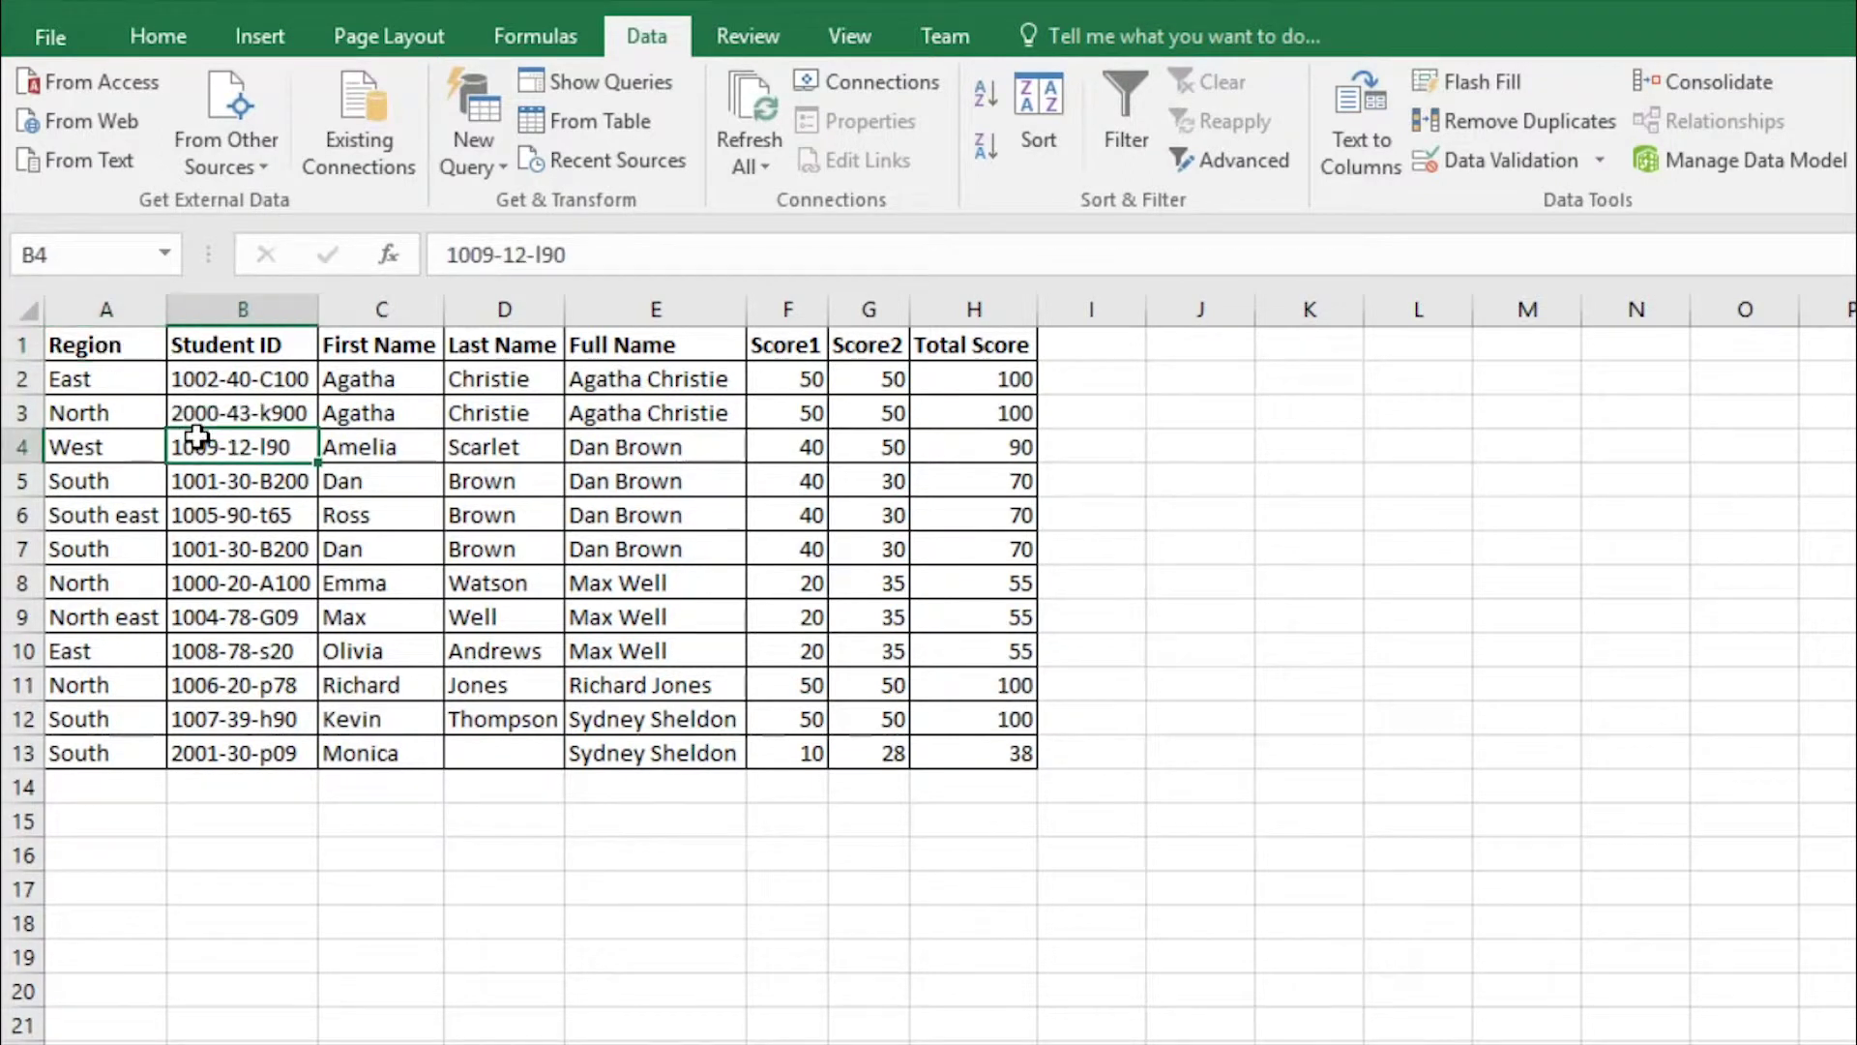
pyautogui.click(115, 349)
pyautogui.click(196, 348)
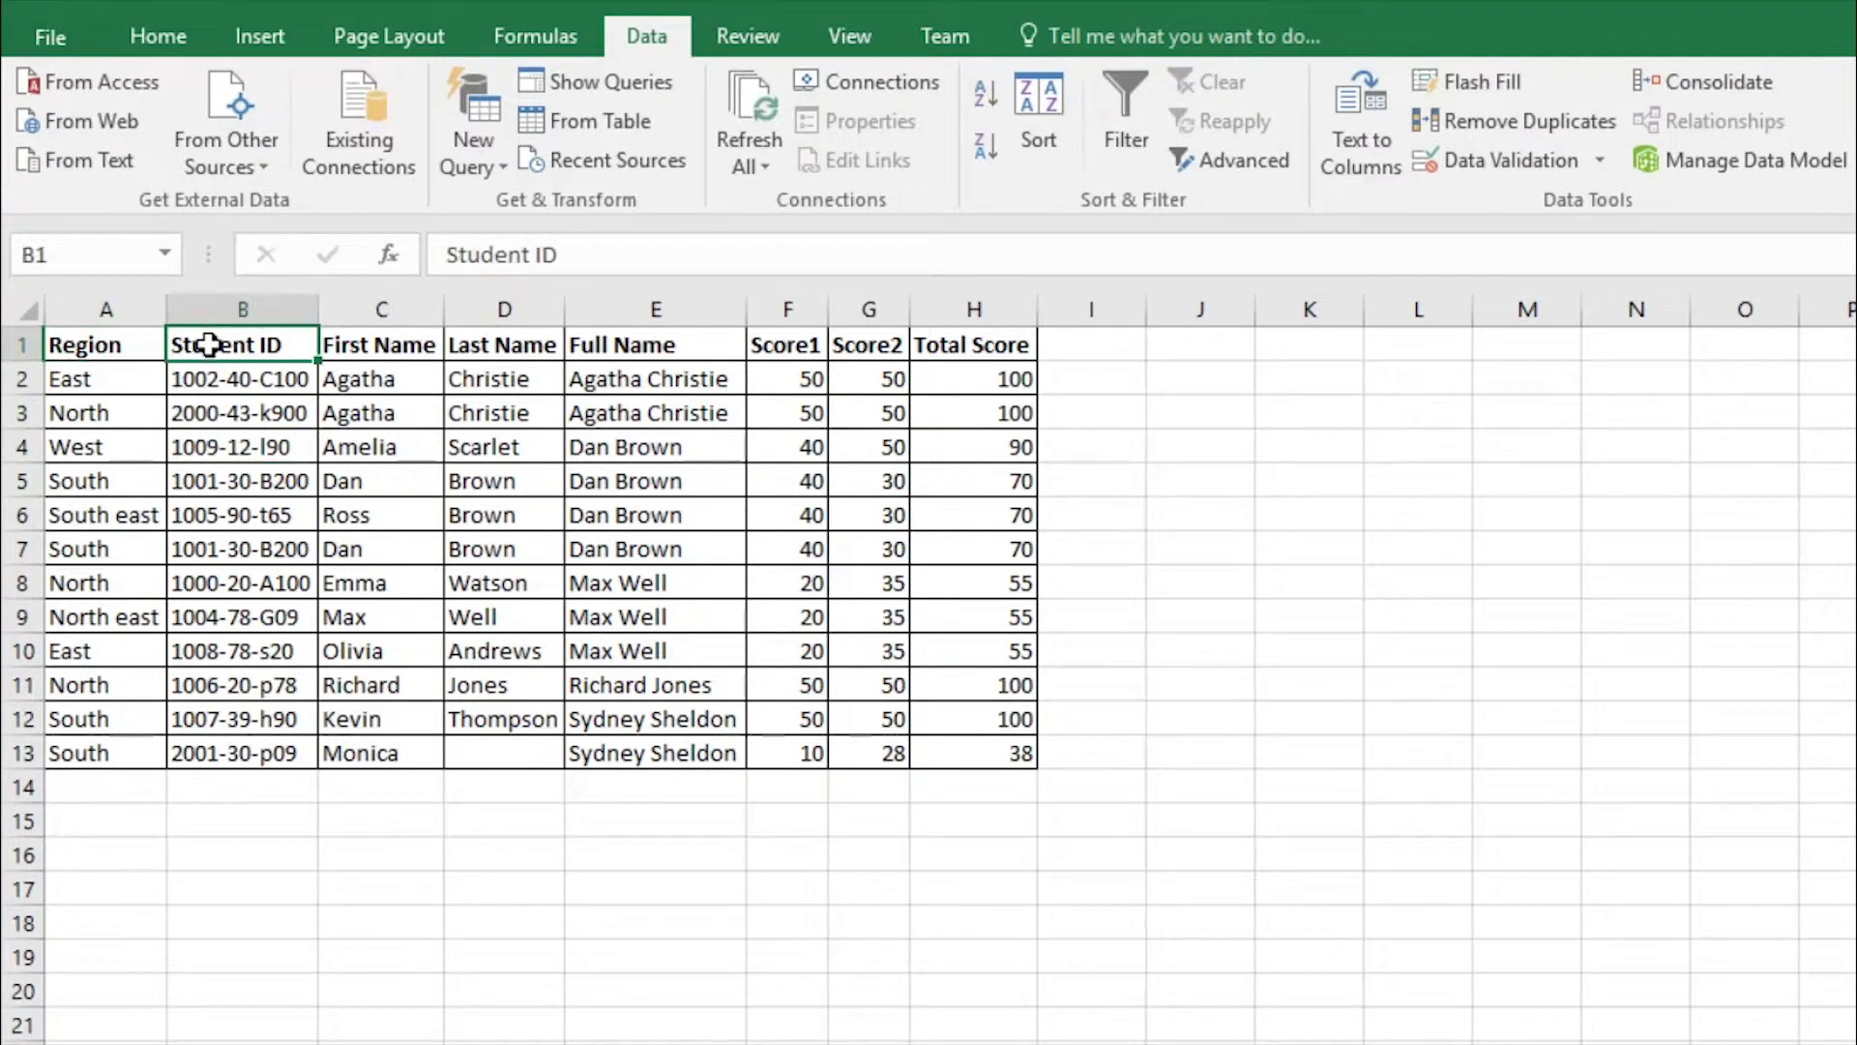
pyautogui.click(483, 348)
pyautogui.click(232, 353)
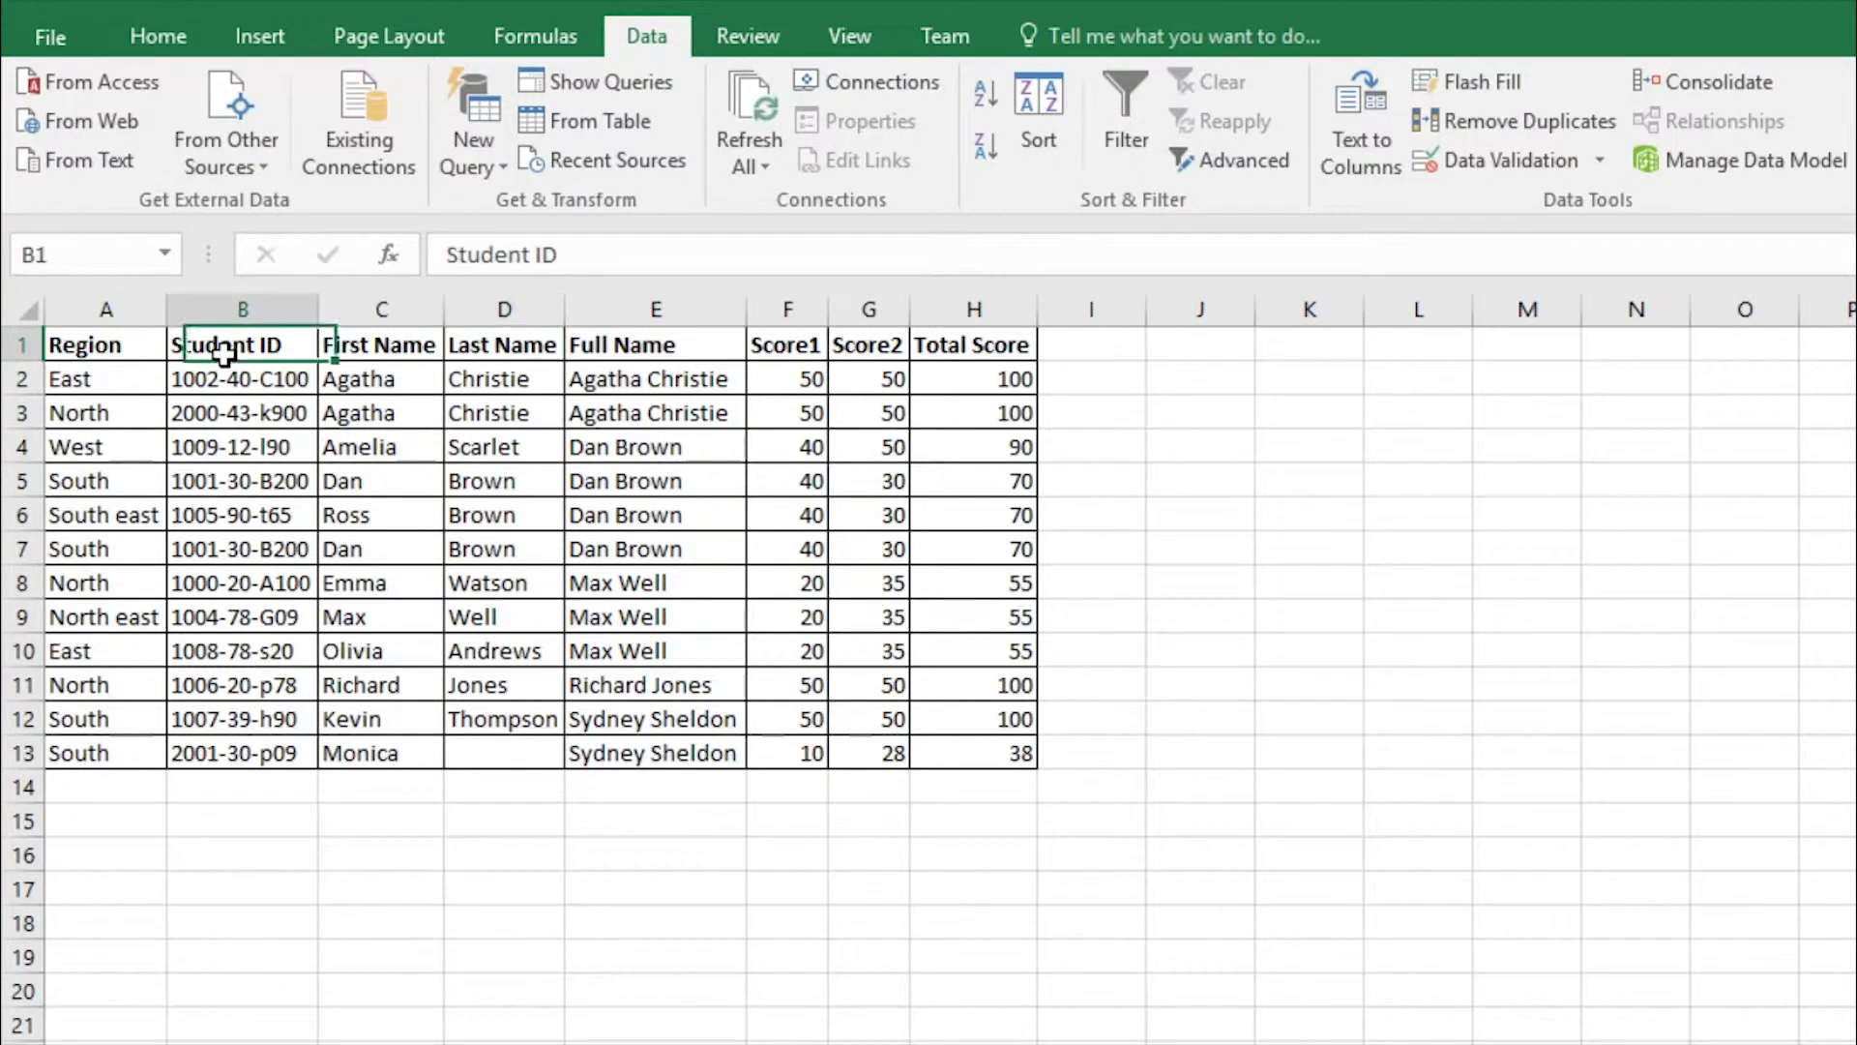
pyautogui.click(127, 355)
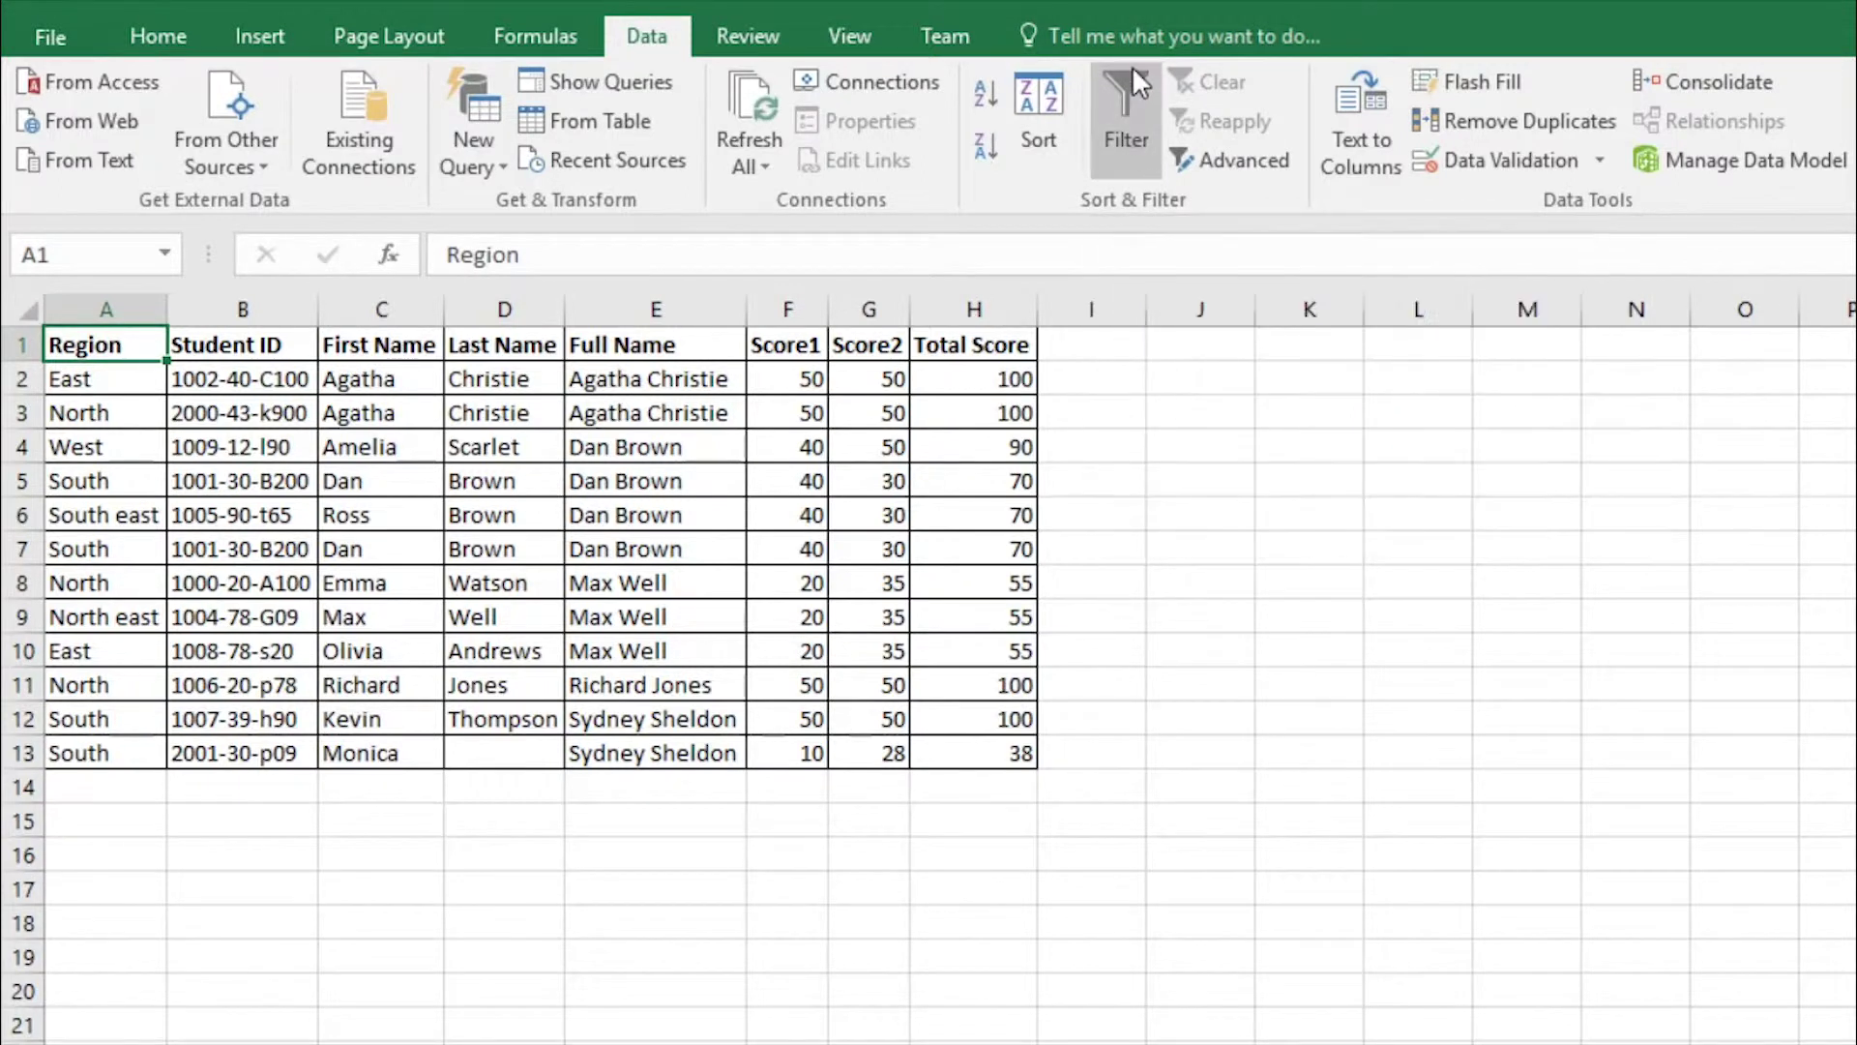
pyautogui.click(1132, 112)
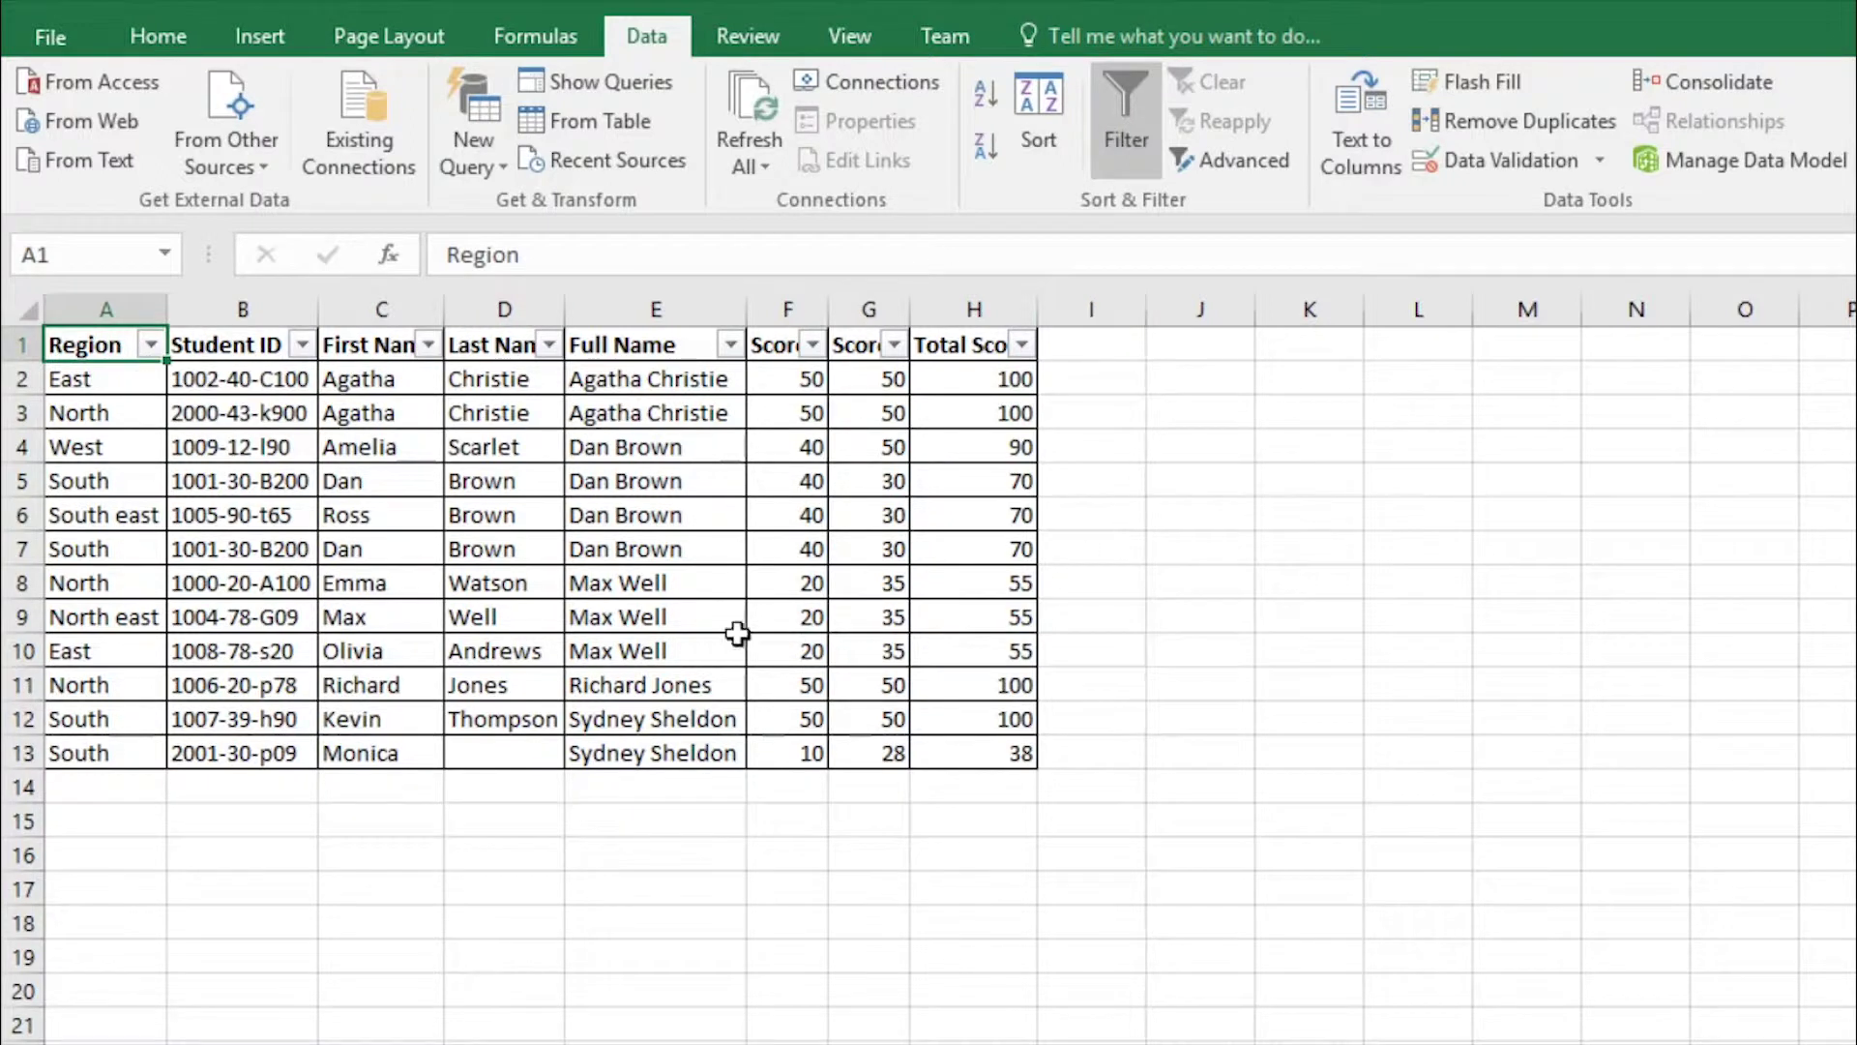
# - Autofit the width of all columns in the sheet so the headers fit beside their filter arrows
pyautogui.click(30, 303)
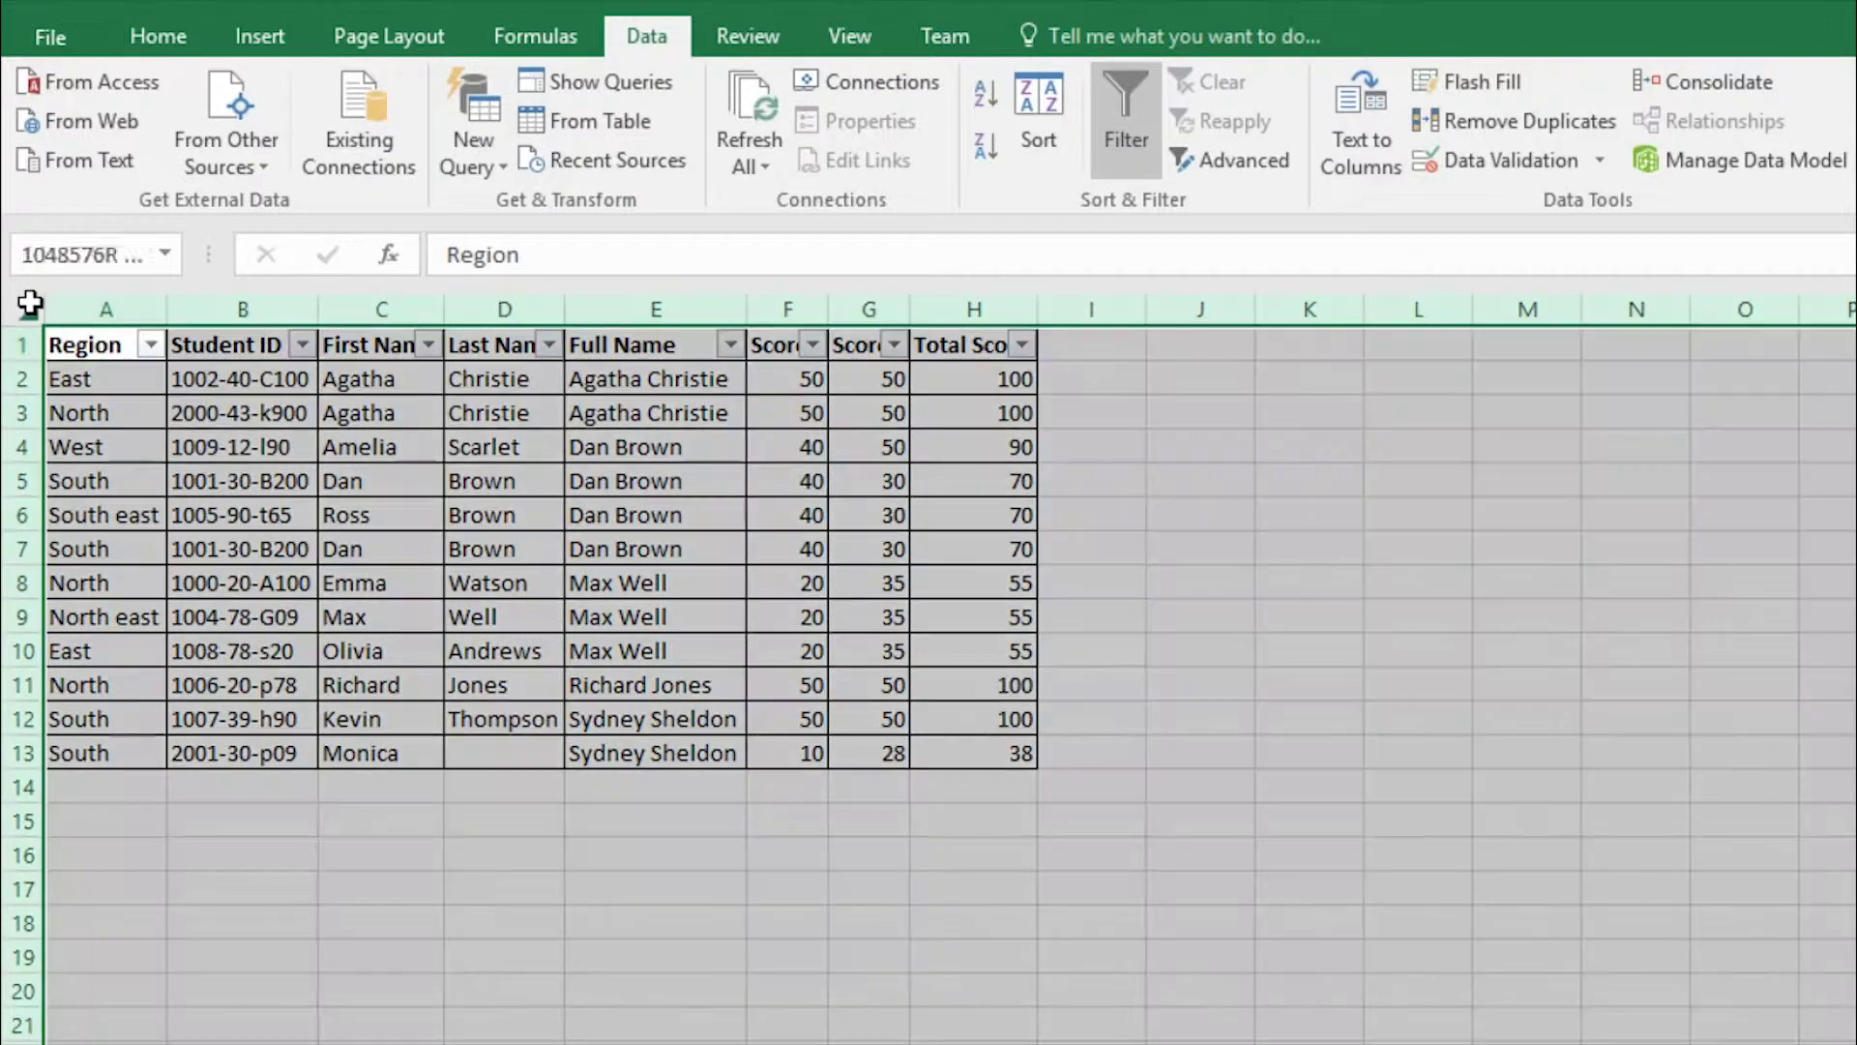
pyautogui.doubleClick(750, 309)
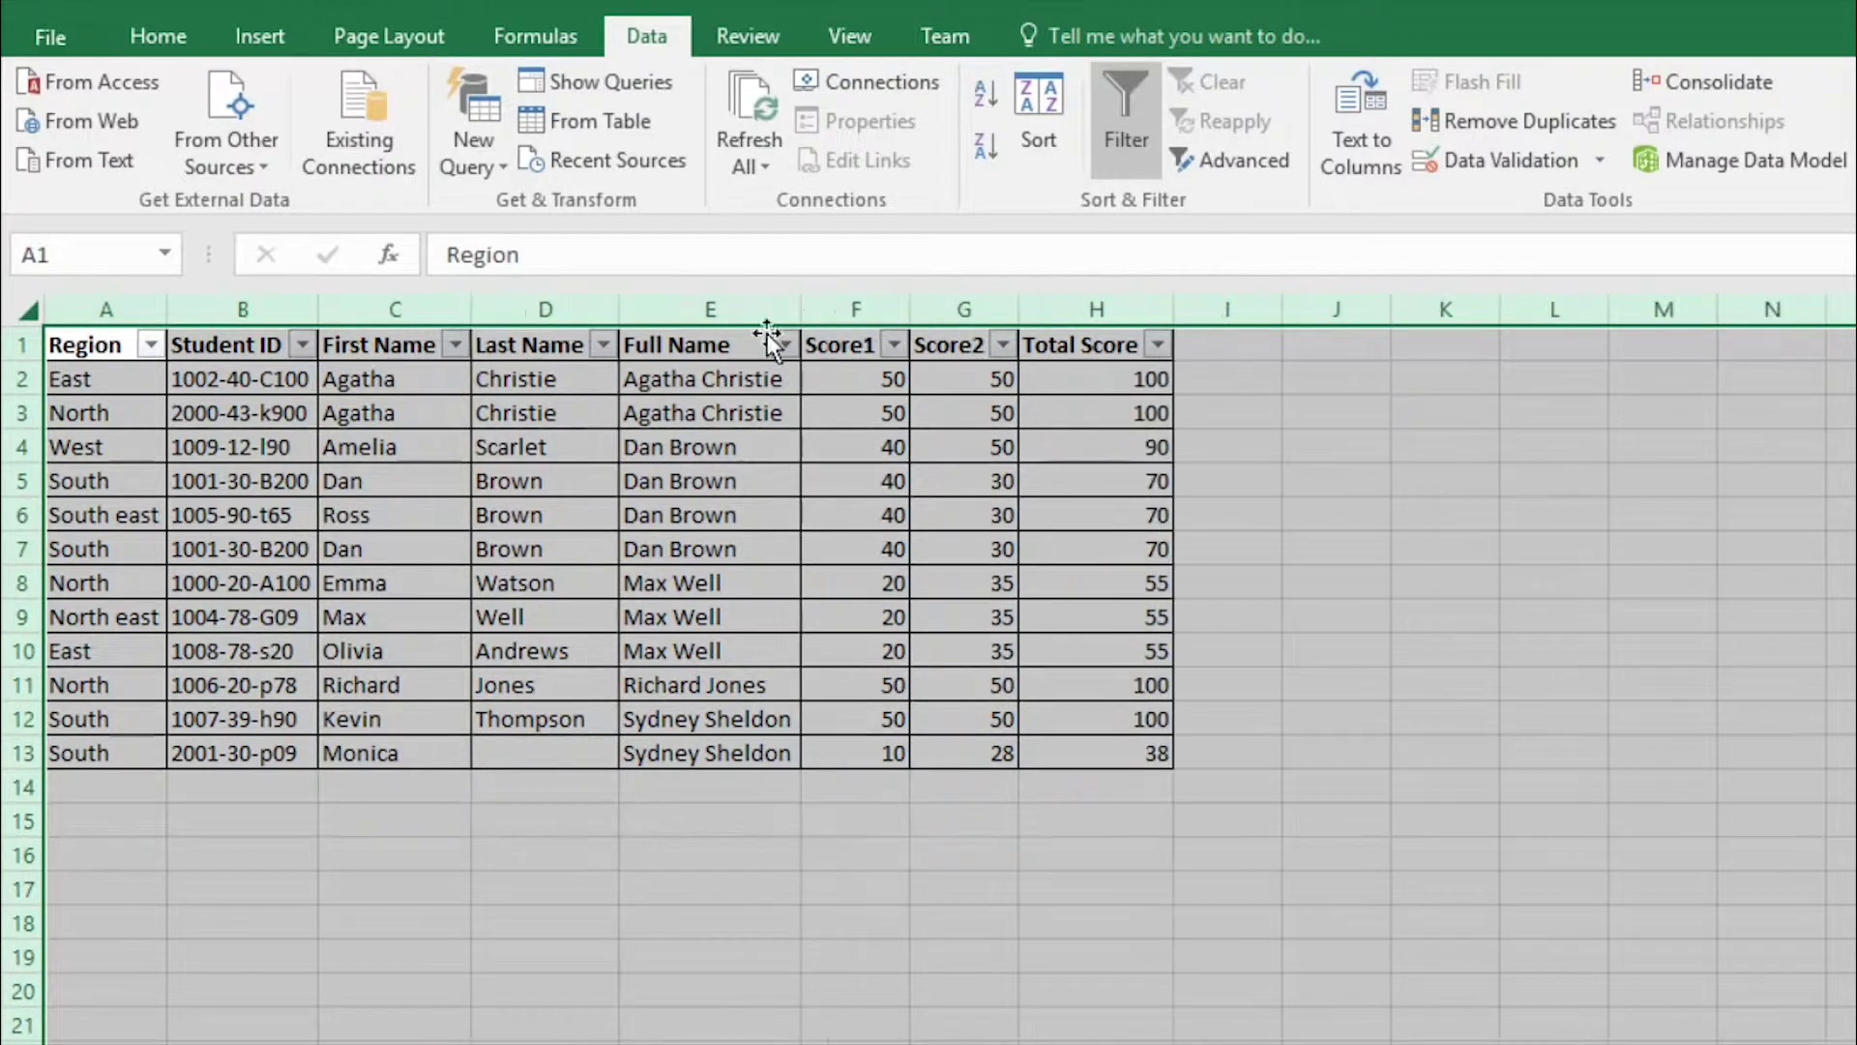
pyautogui.click(682, 370)
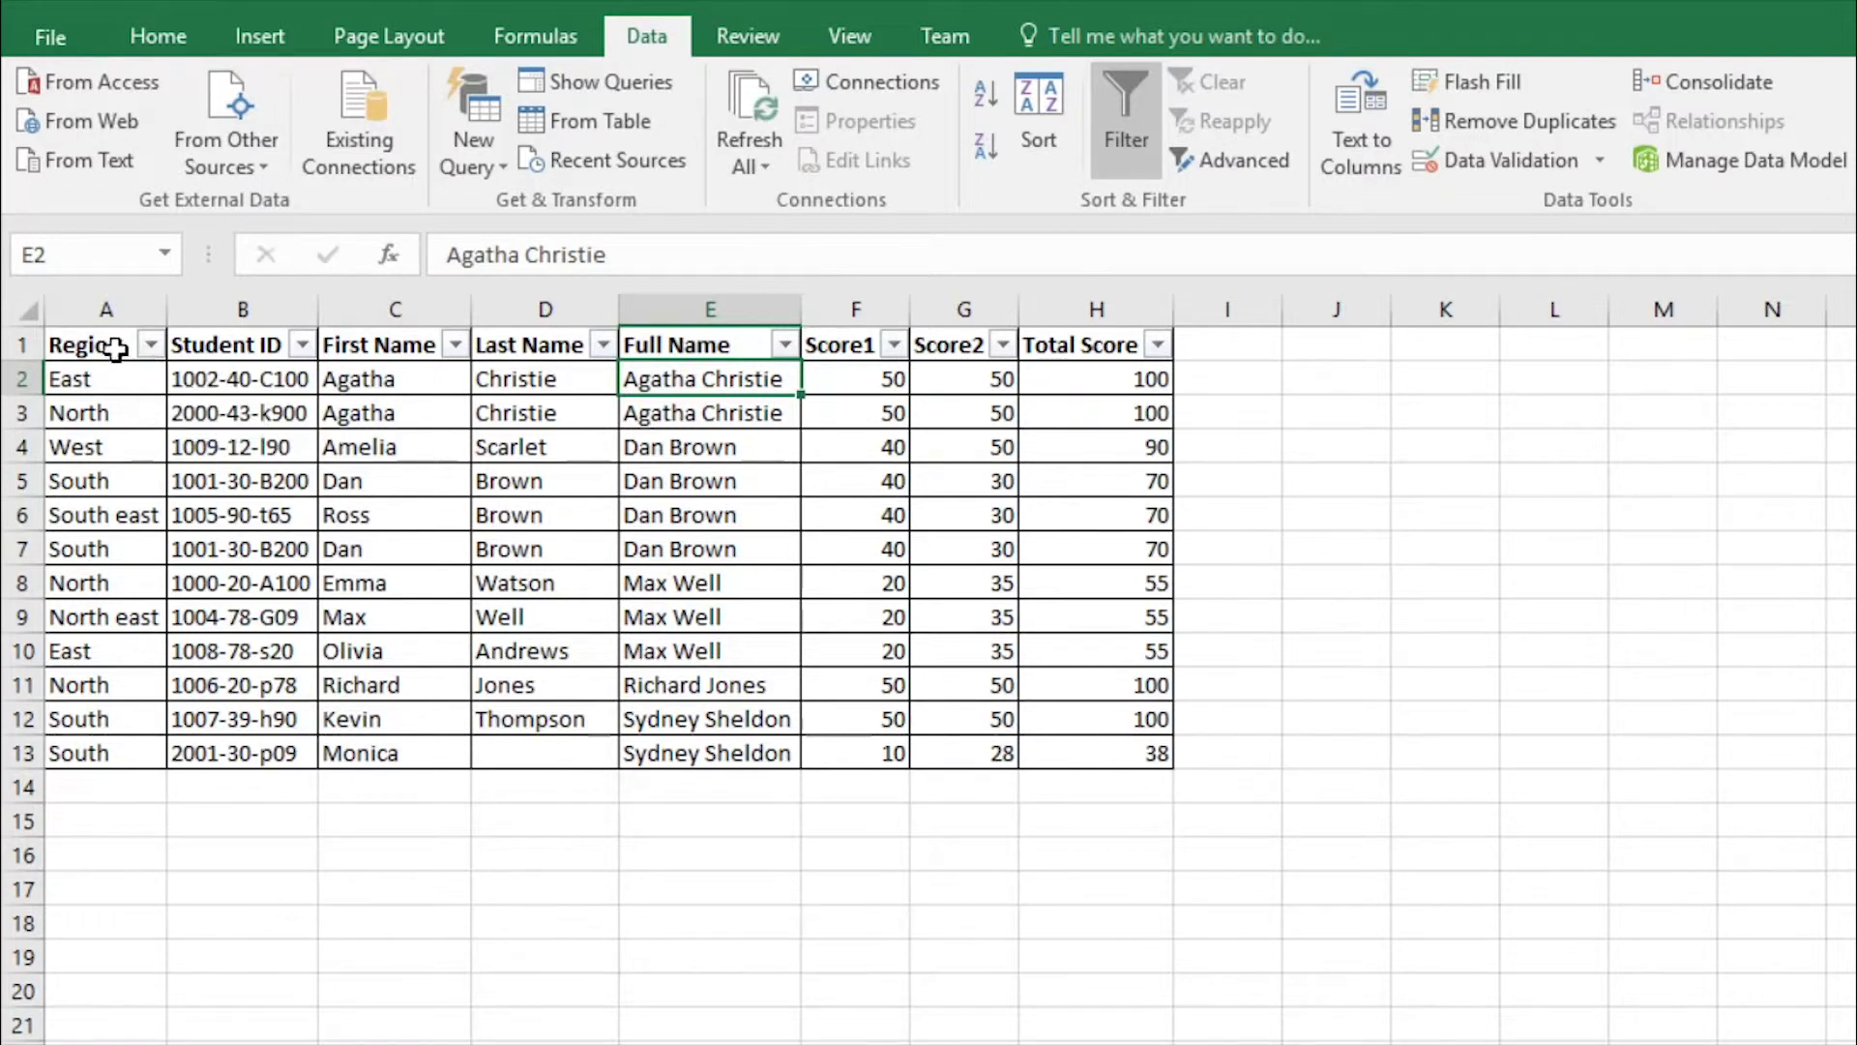
# - View the Region filter options without applying any, and filter the Full Name column to show only Agatha Christie
pyautogui.click(151, 345)
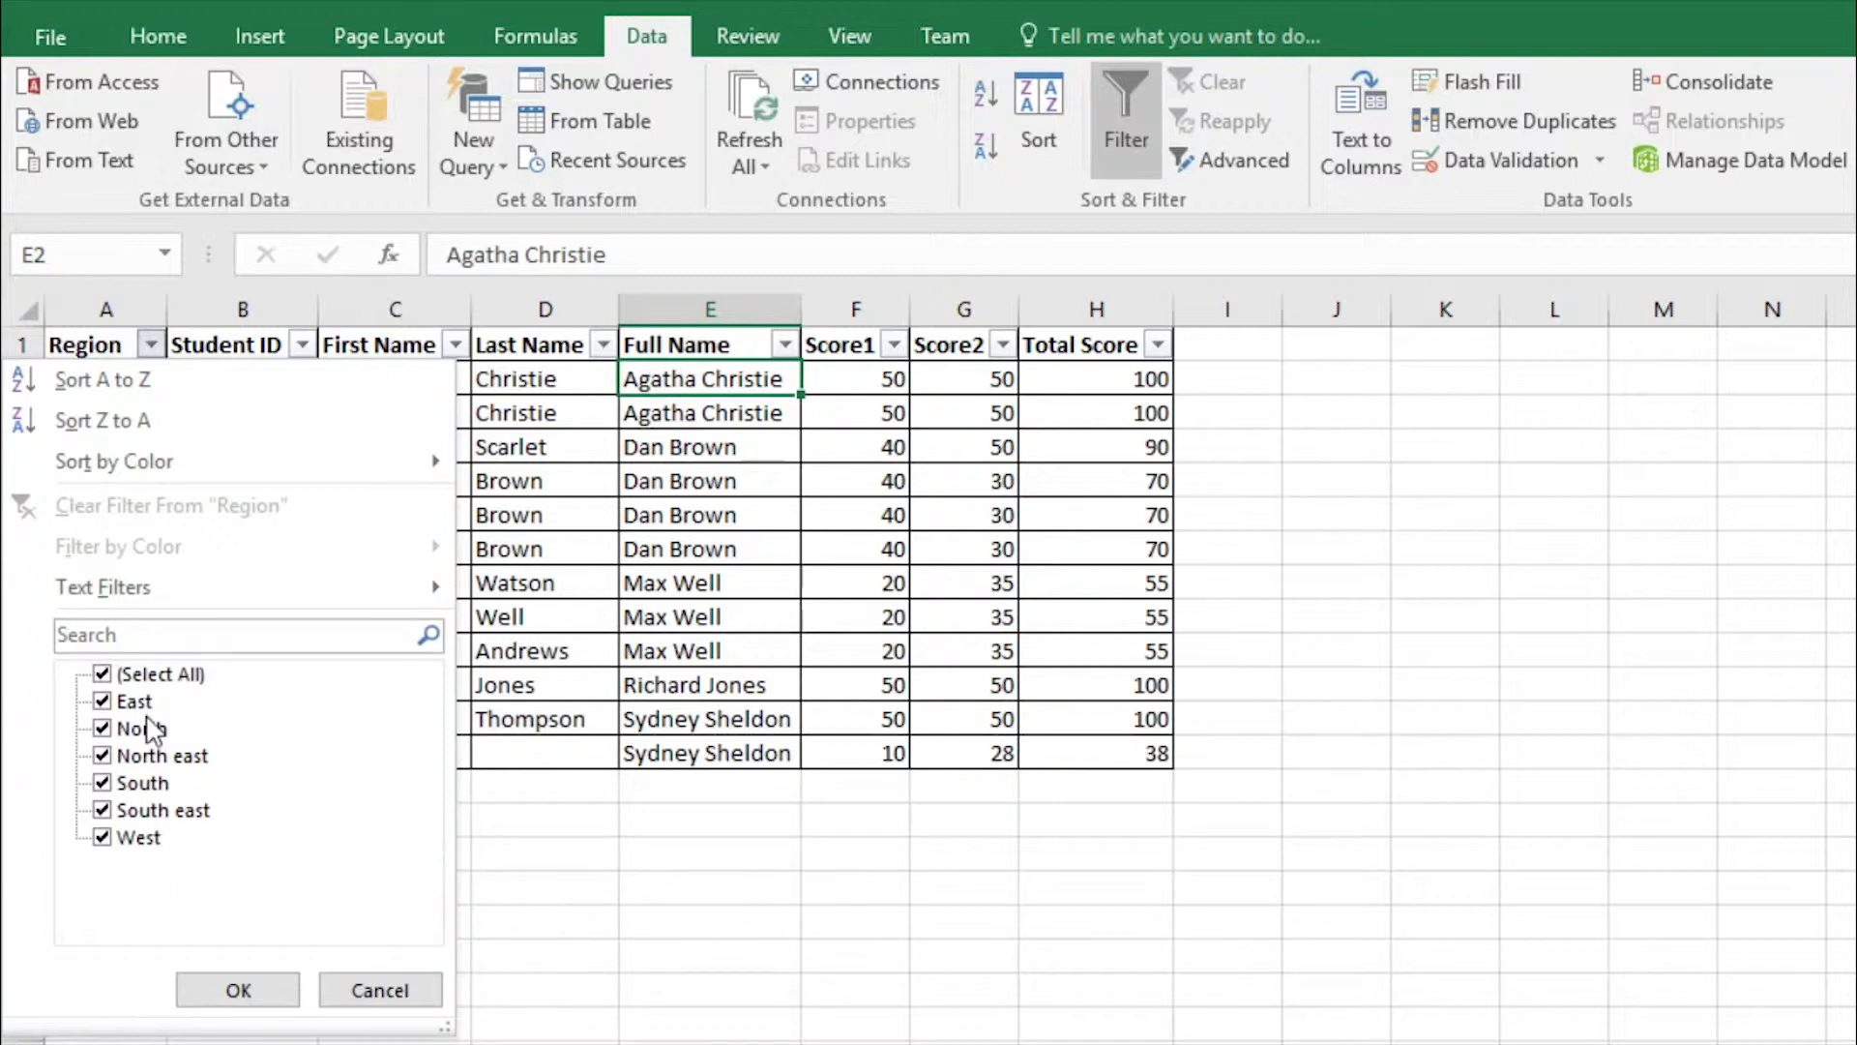
pyautogui.click(544, 724)
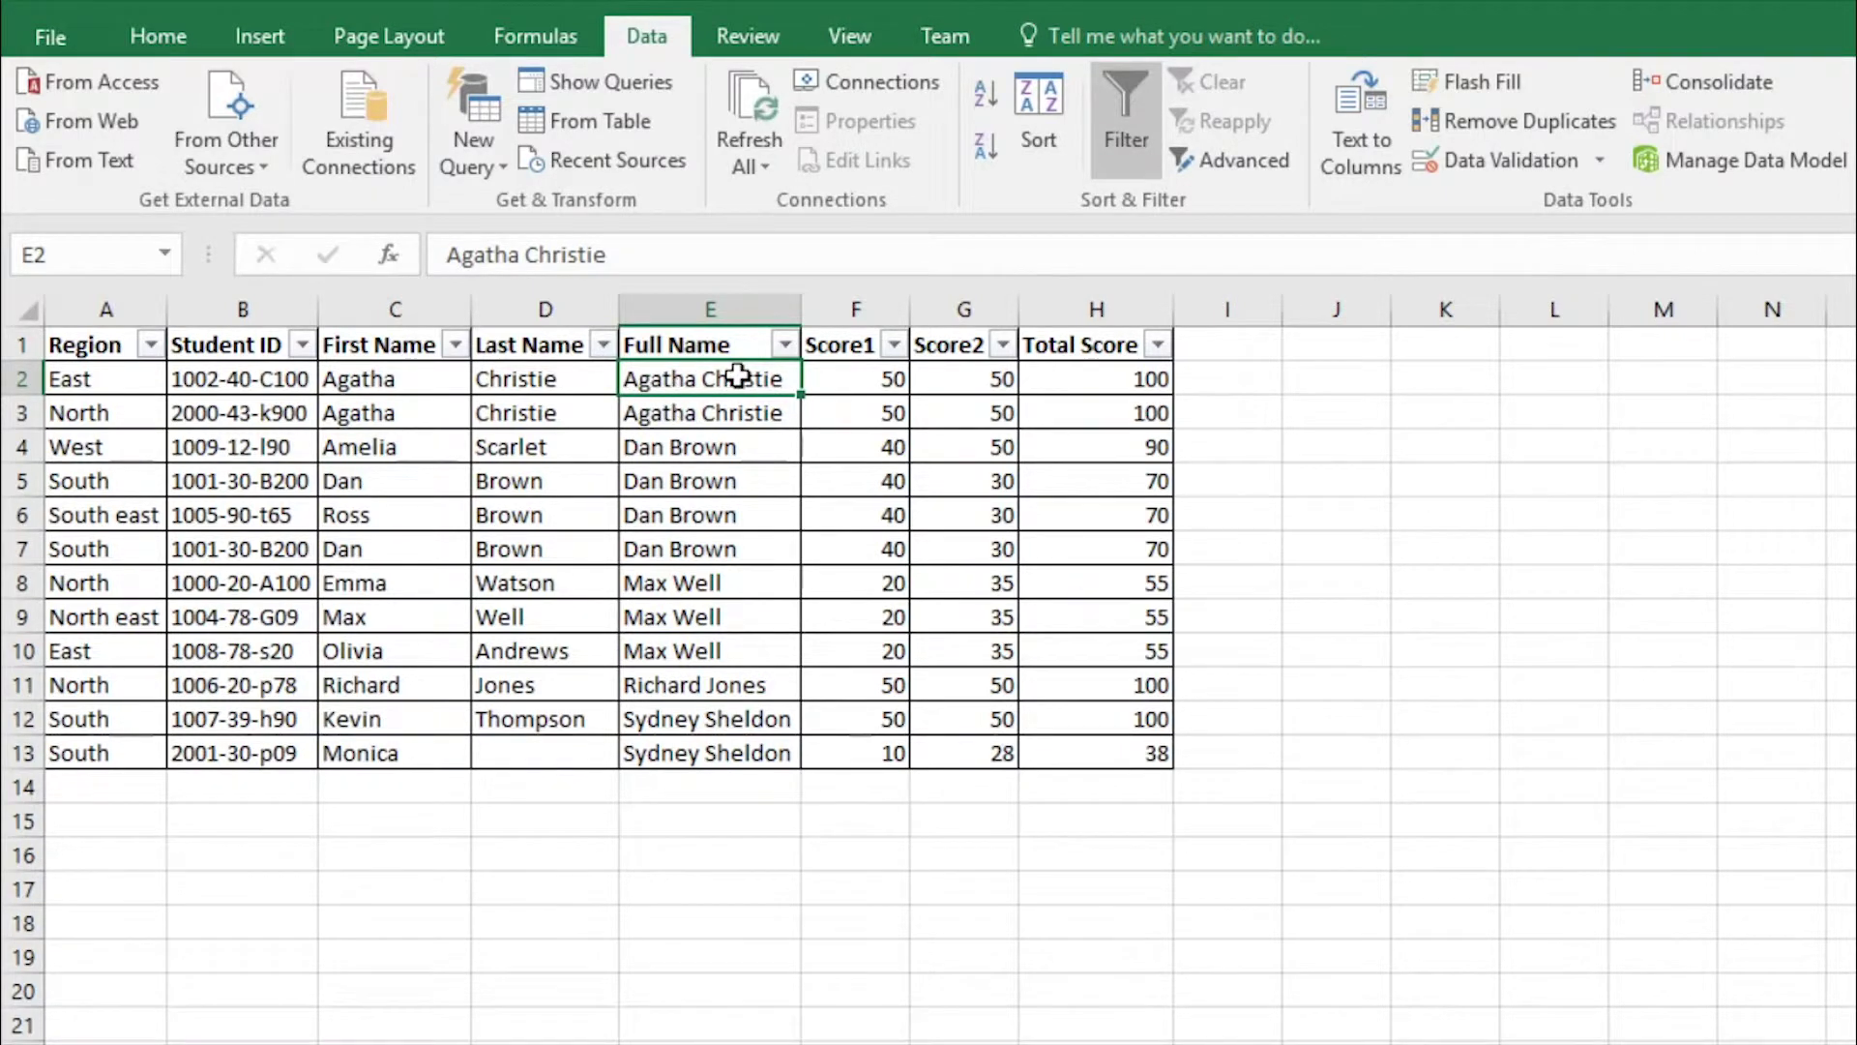
pyautogui.click(784, 346)
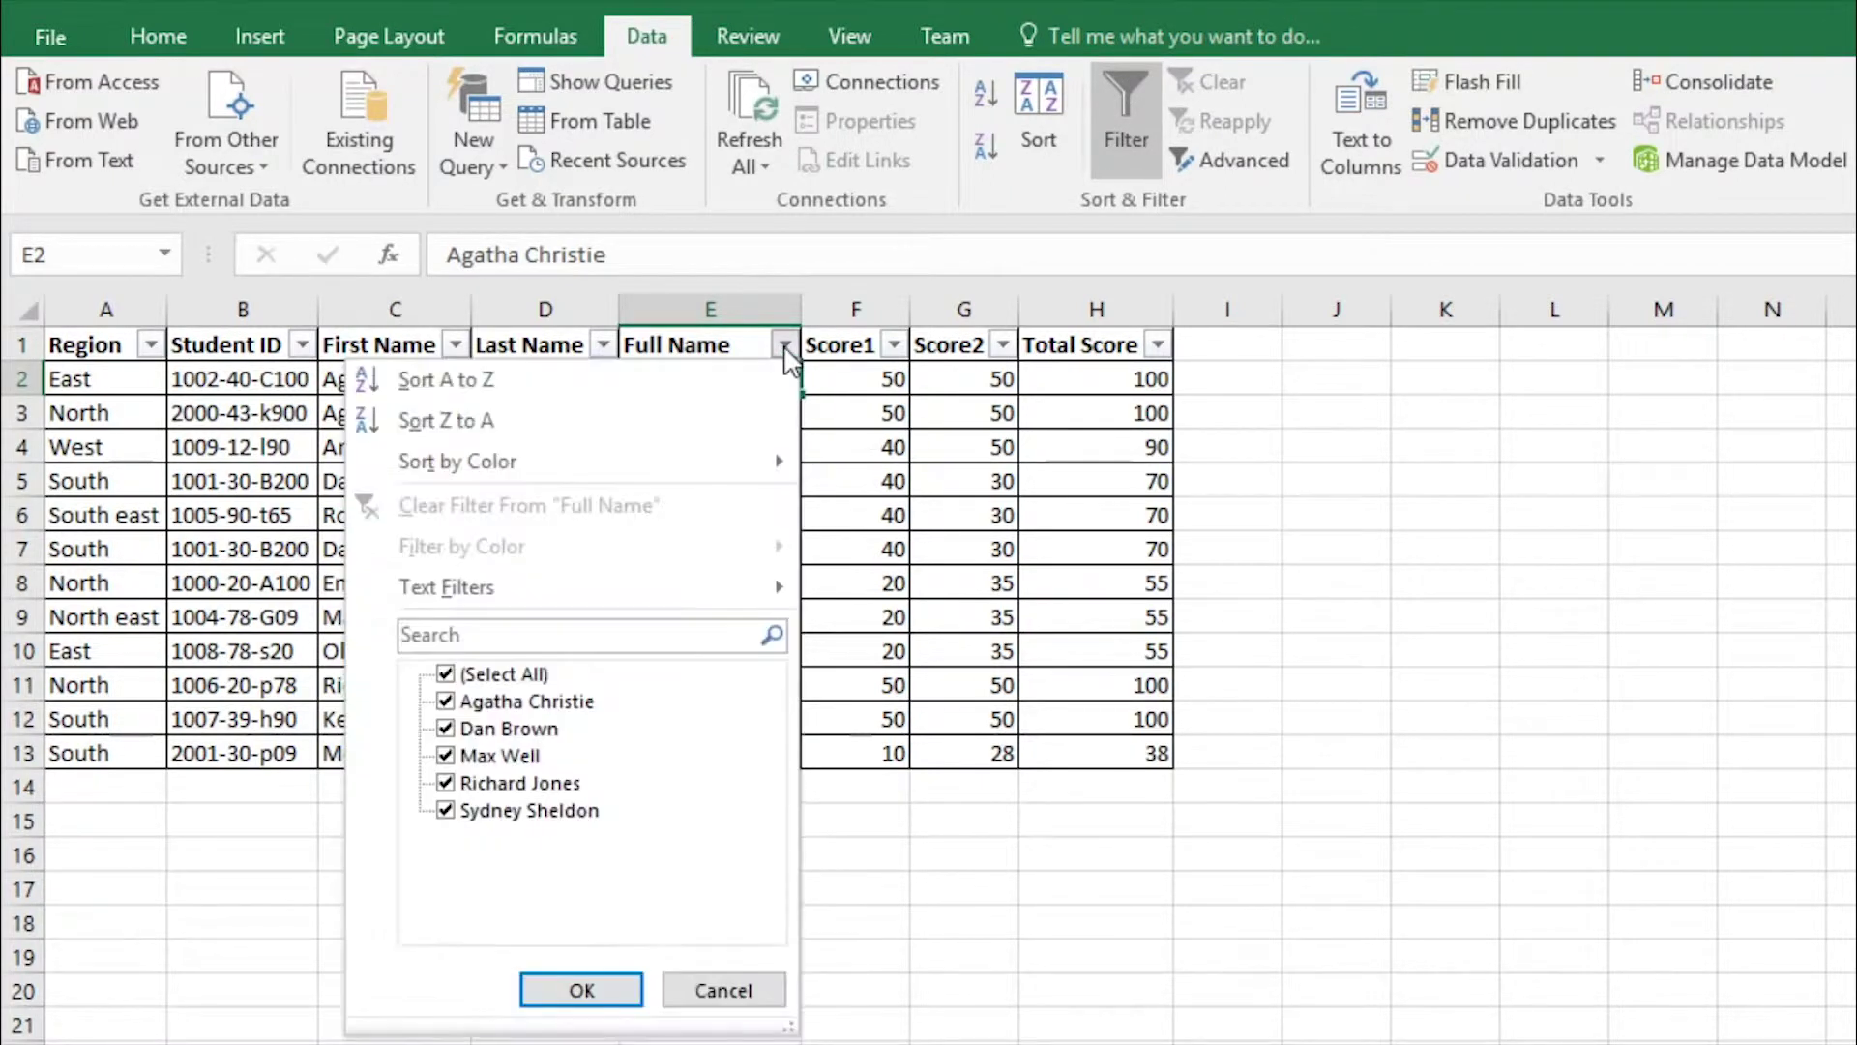
pyautogui.click(446, 677)
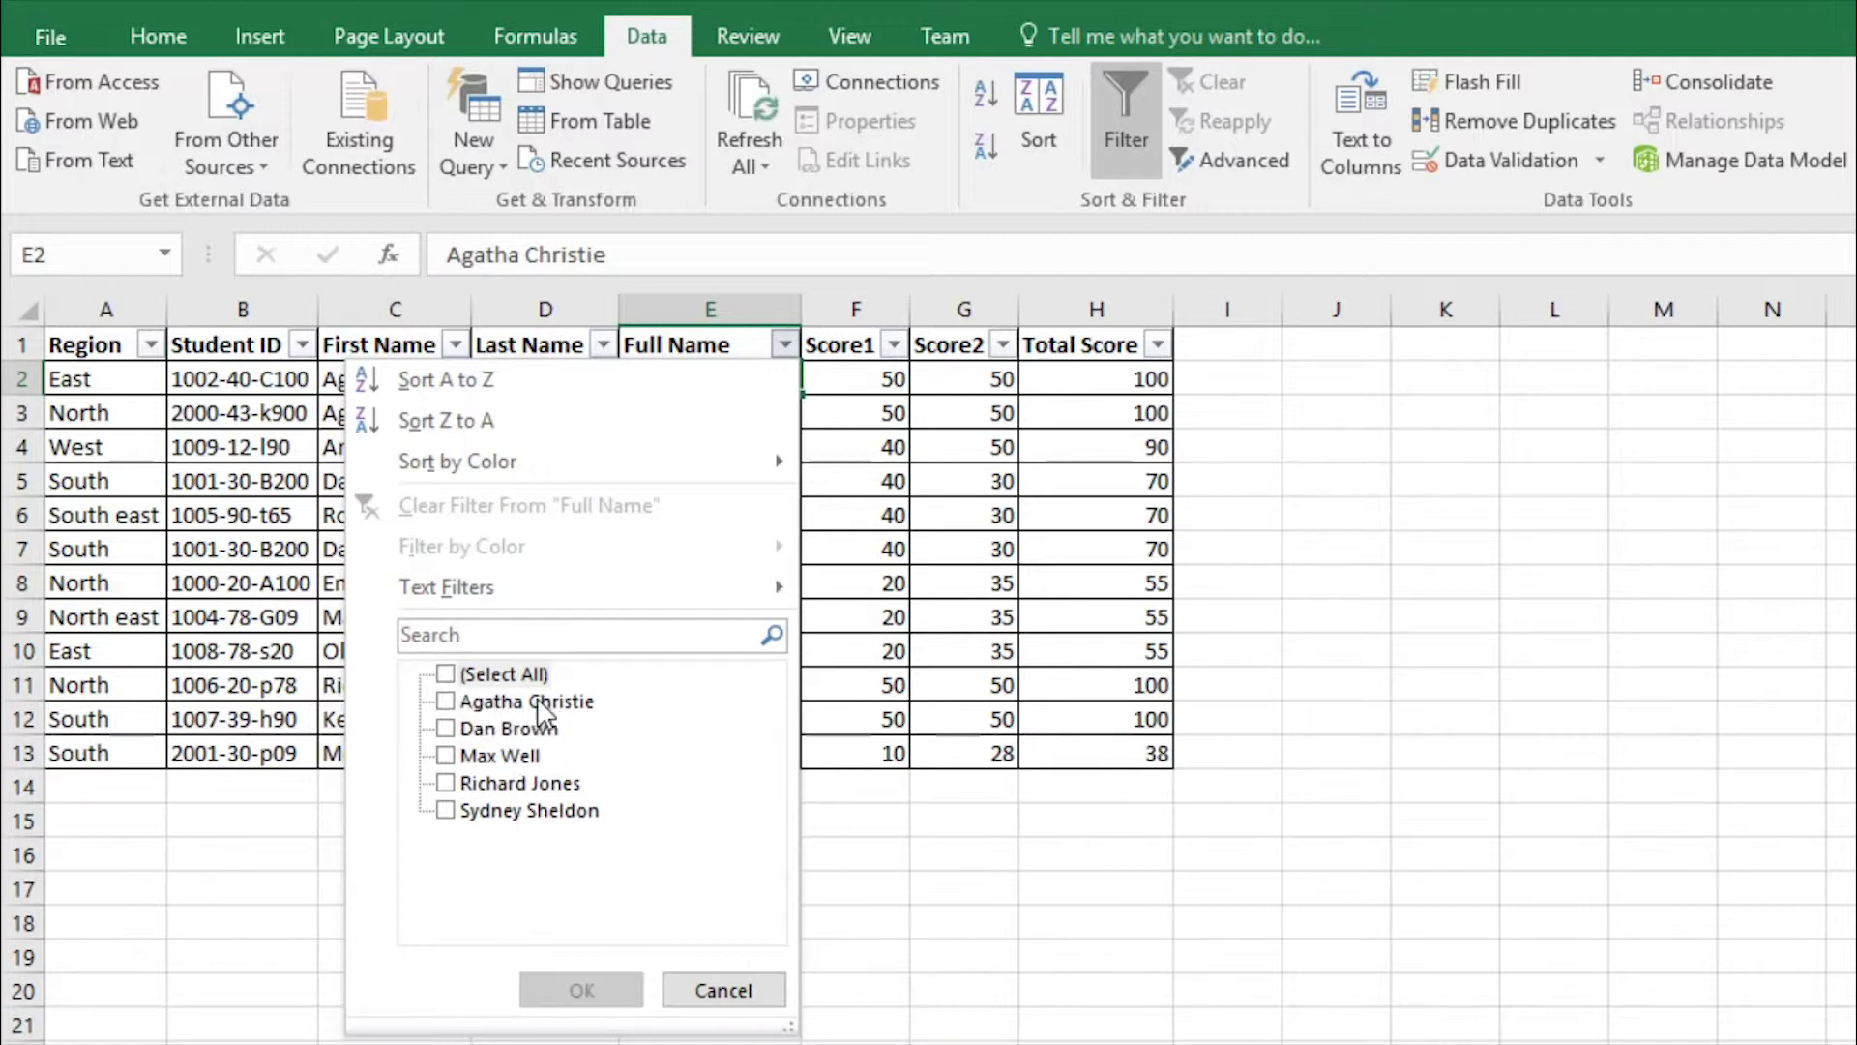
pyautogui.click(447, 704)
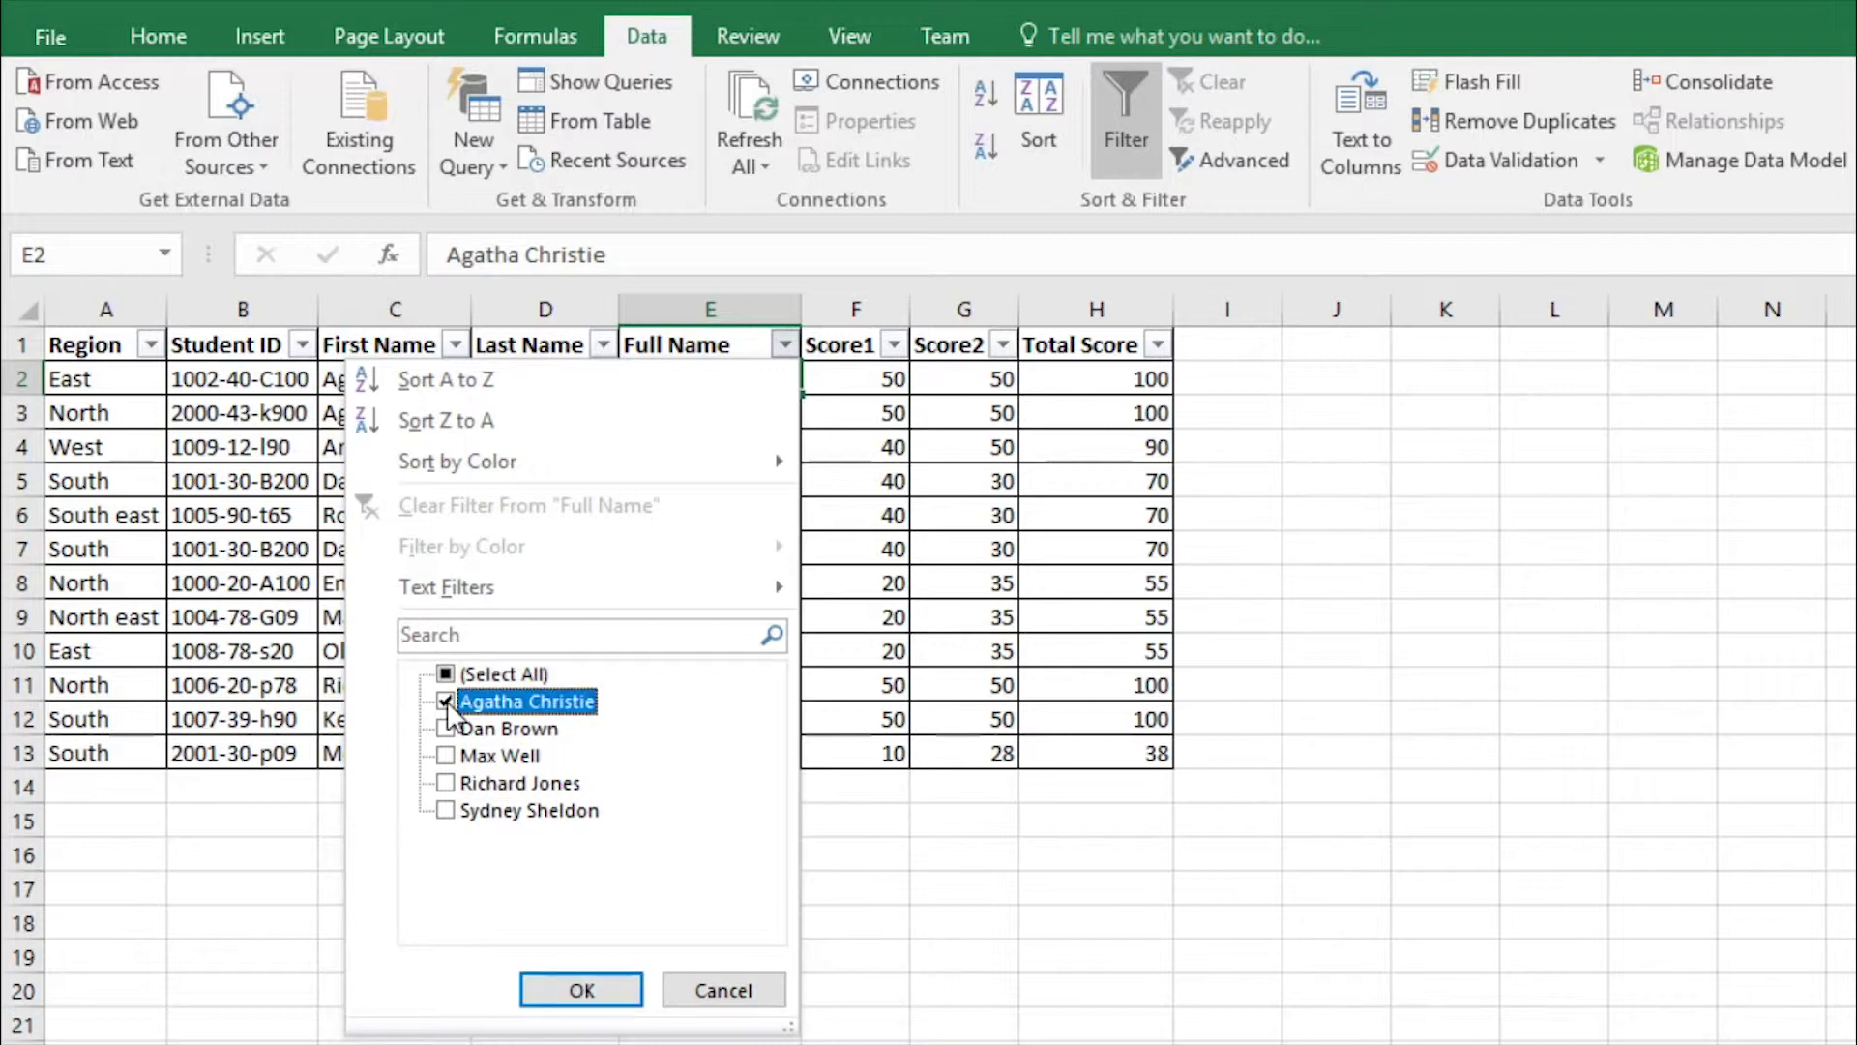
pyautogui.click(582, 989)
pyautogui.click(740, 644)
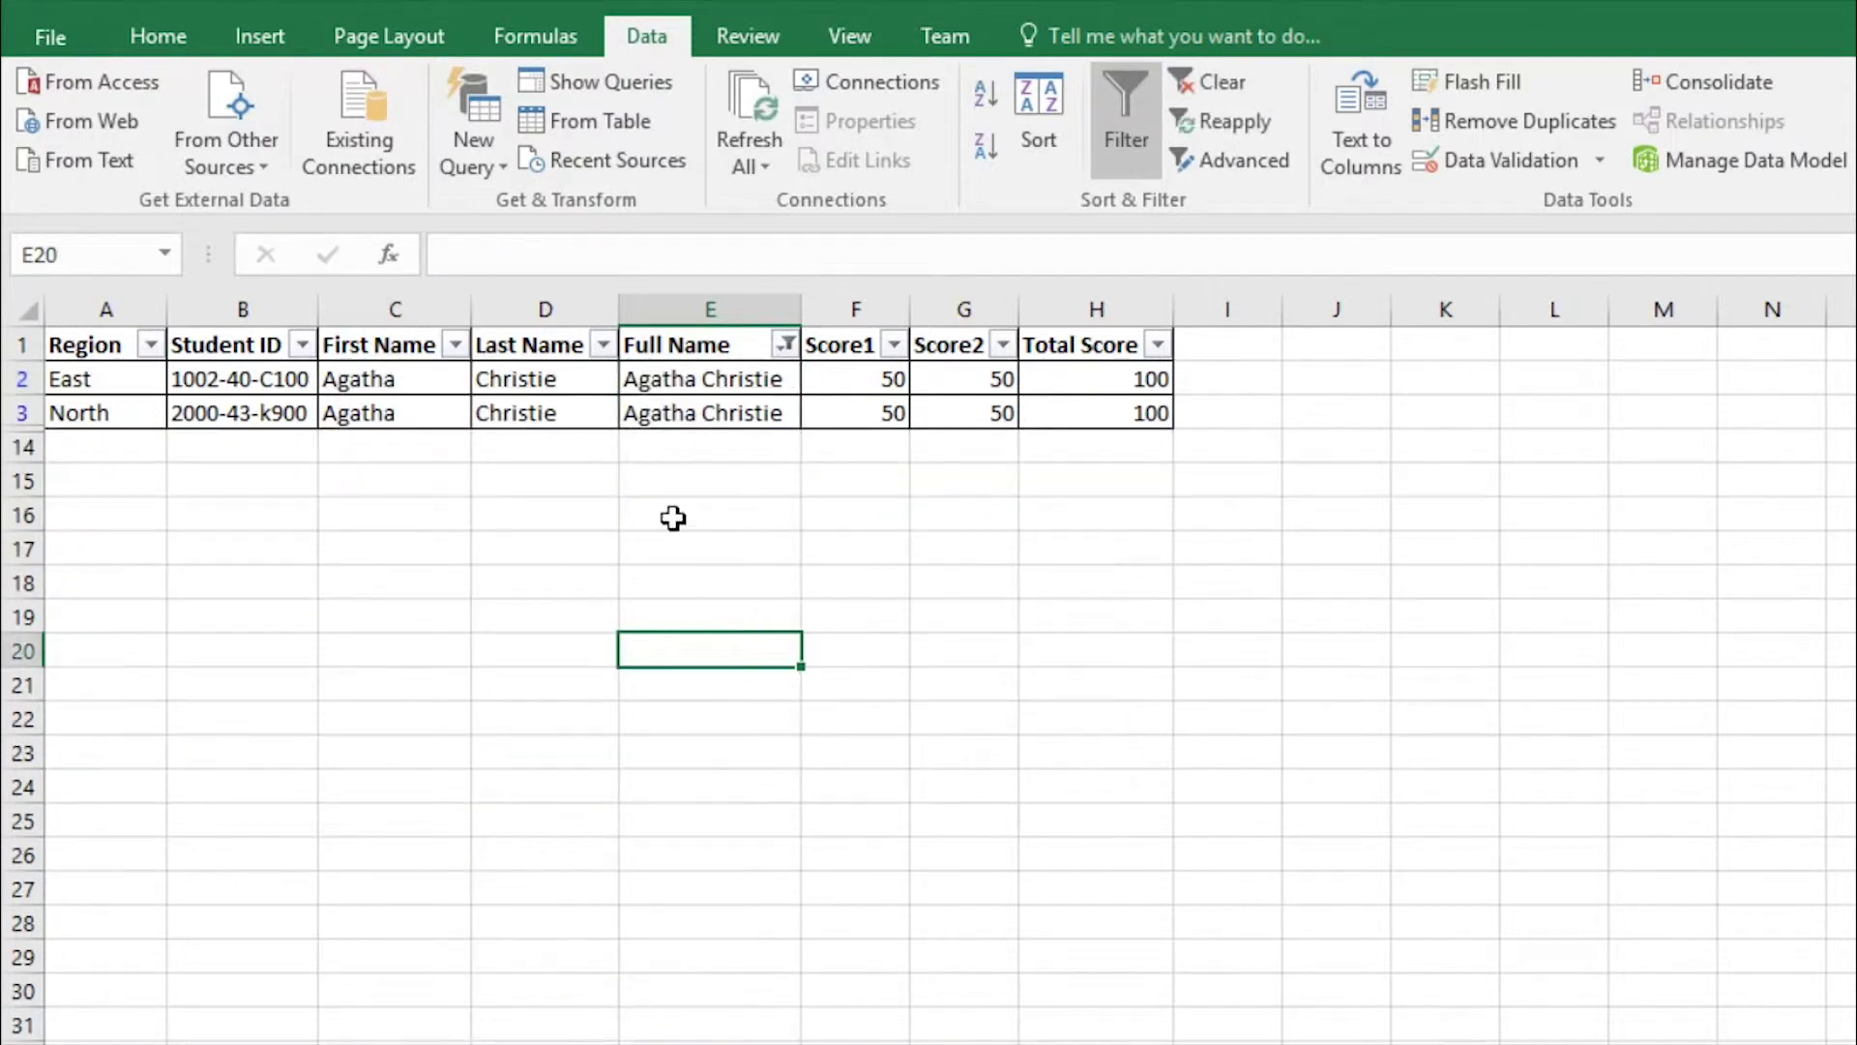
pyautogui.click(638, 387)
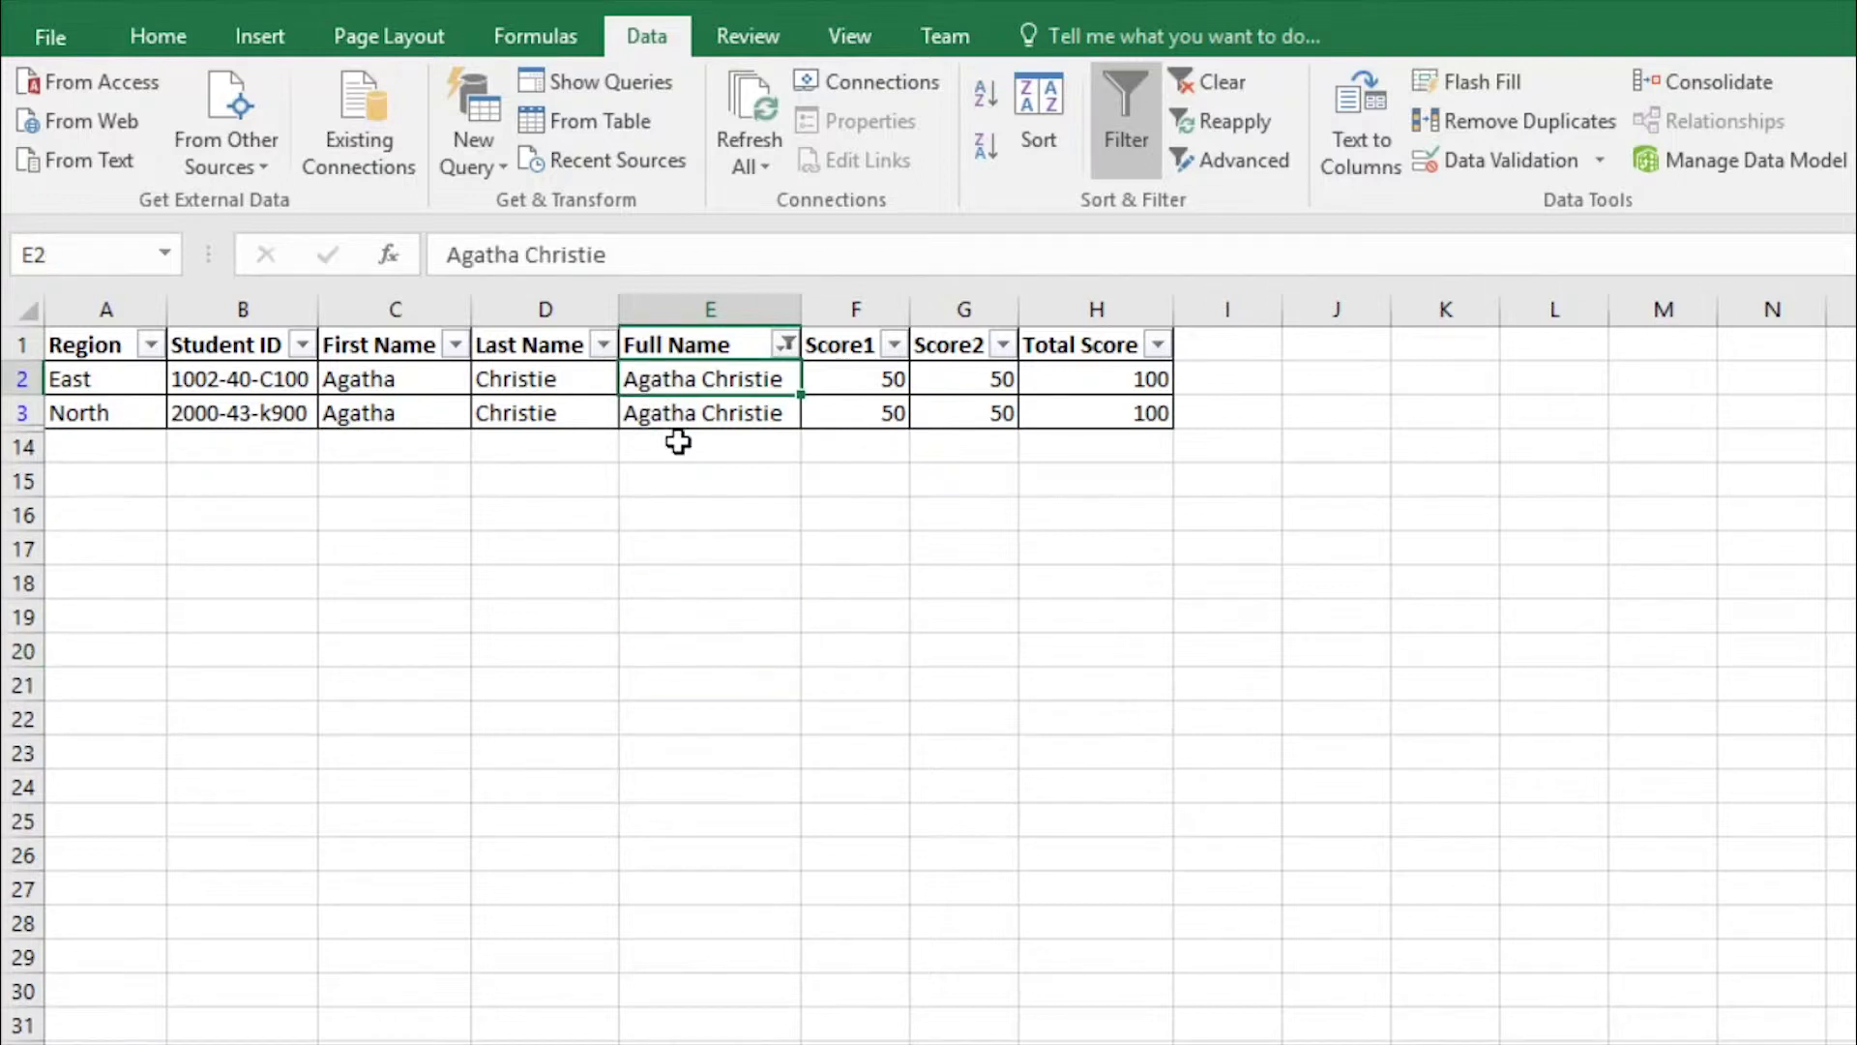
pyautogui.click(712, 467)
pyautogui.click(674, 390)
pyautogui.click(786, 345)
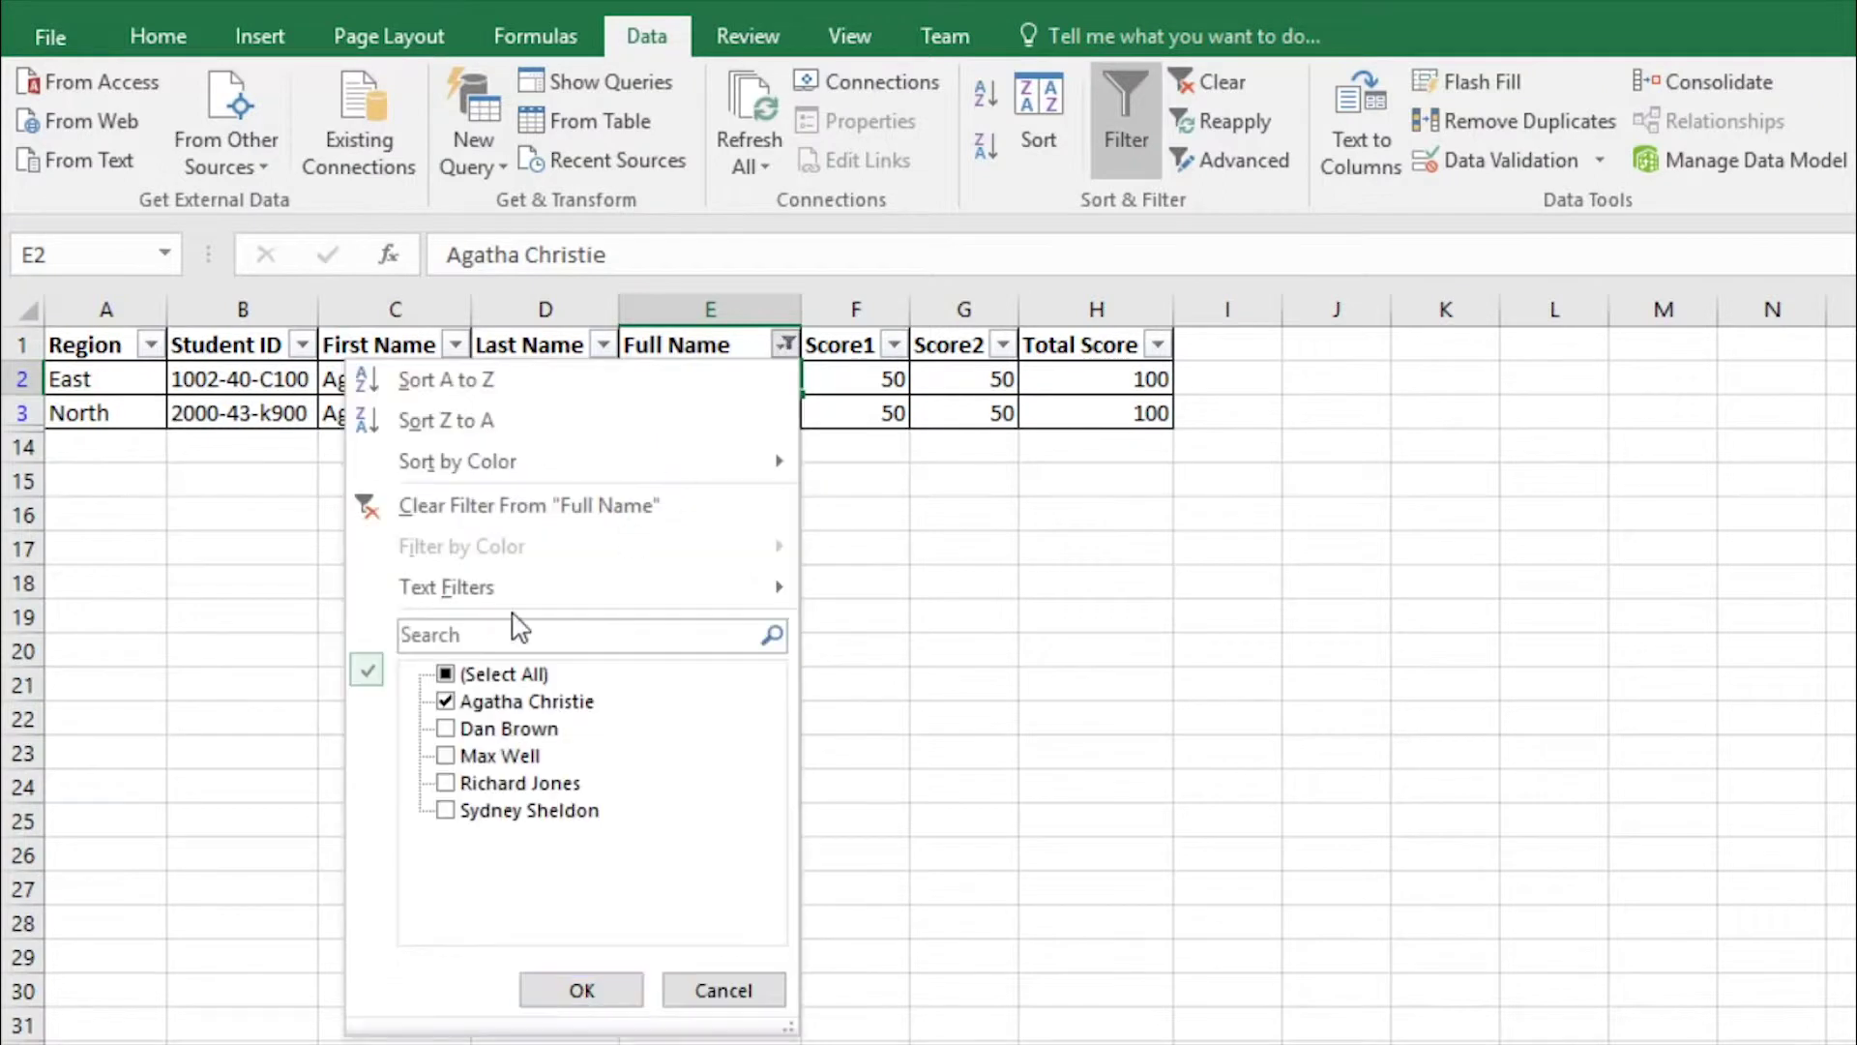
pyautogui.click(452, 671)
pyautogui.click(450, 669)
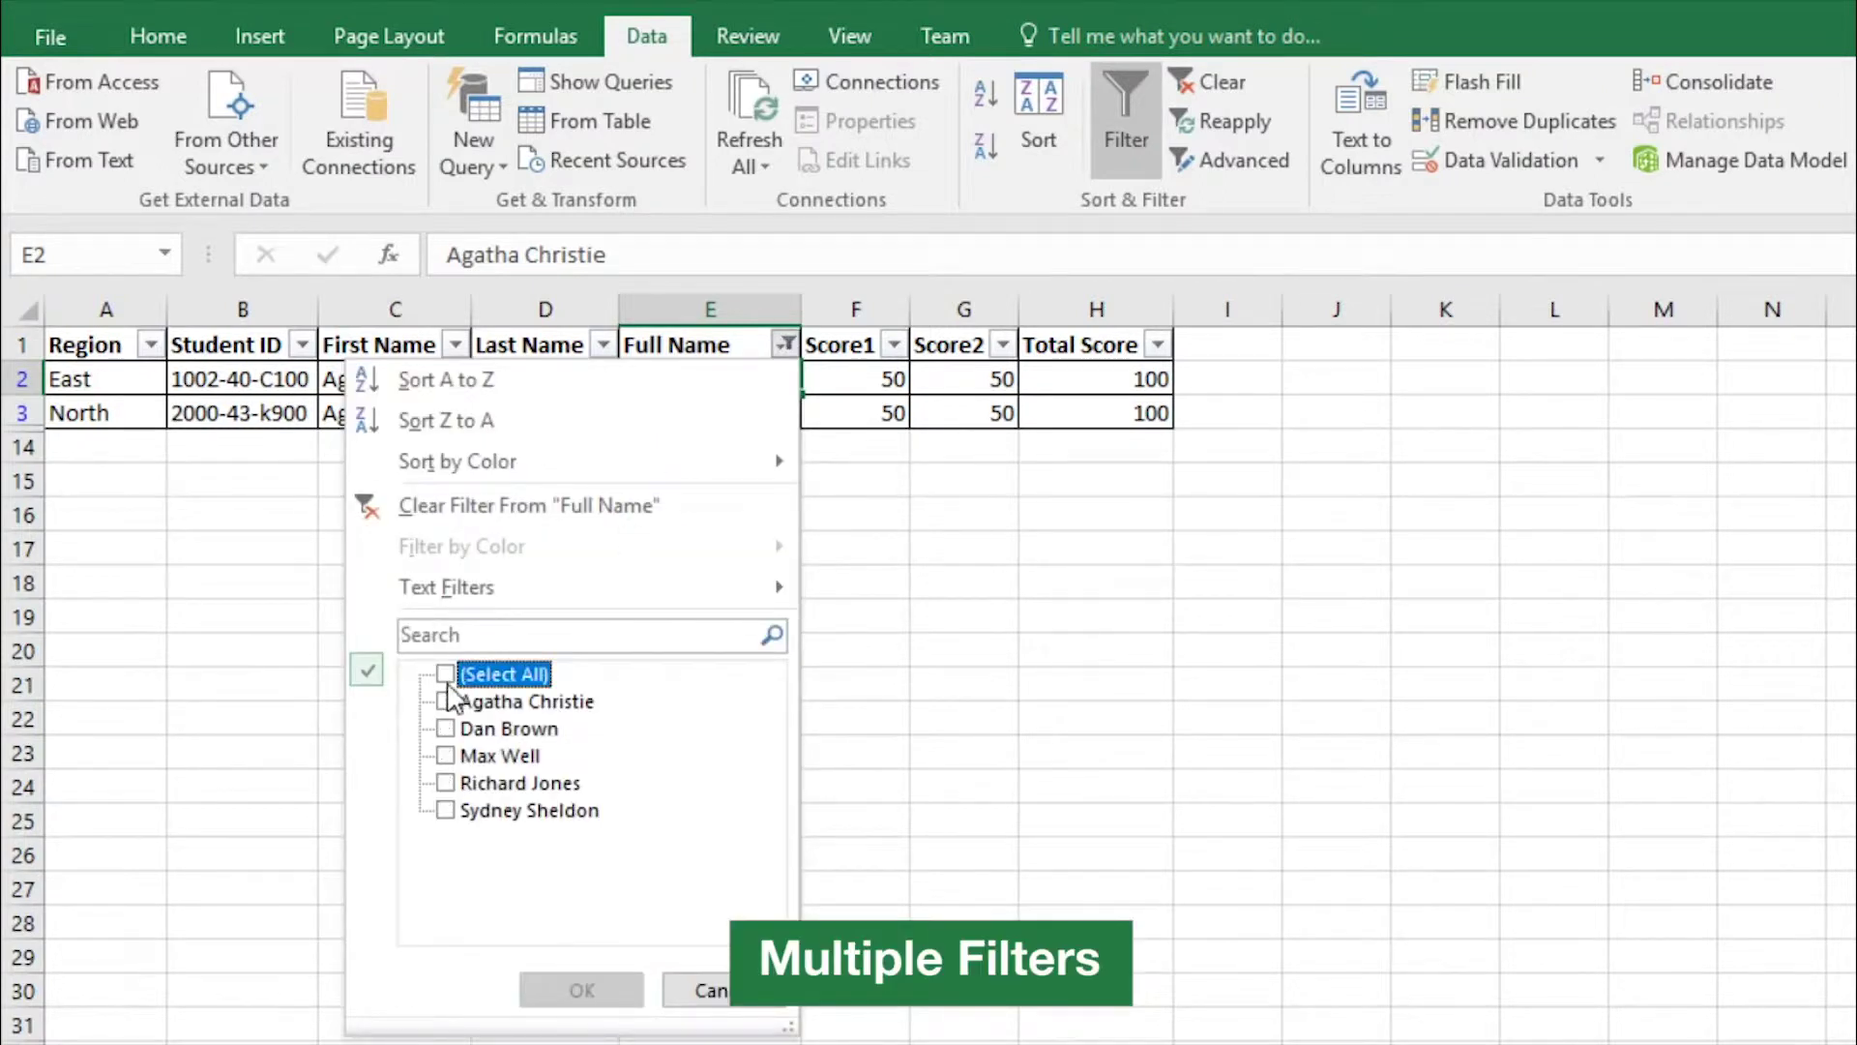
pyautogui.click(724, 992)
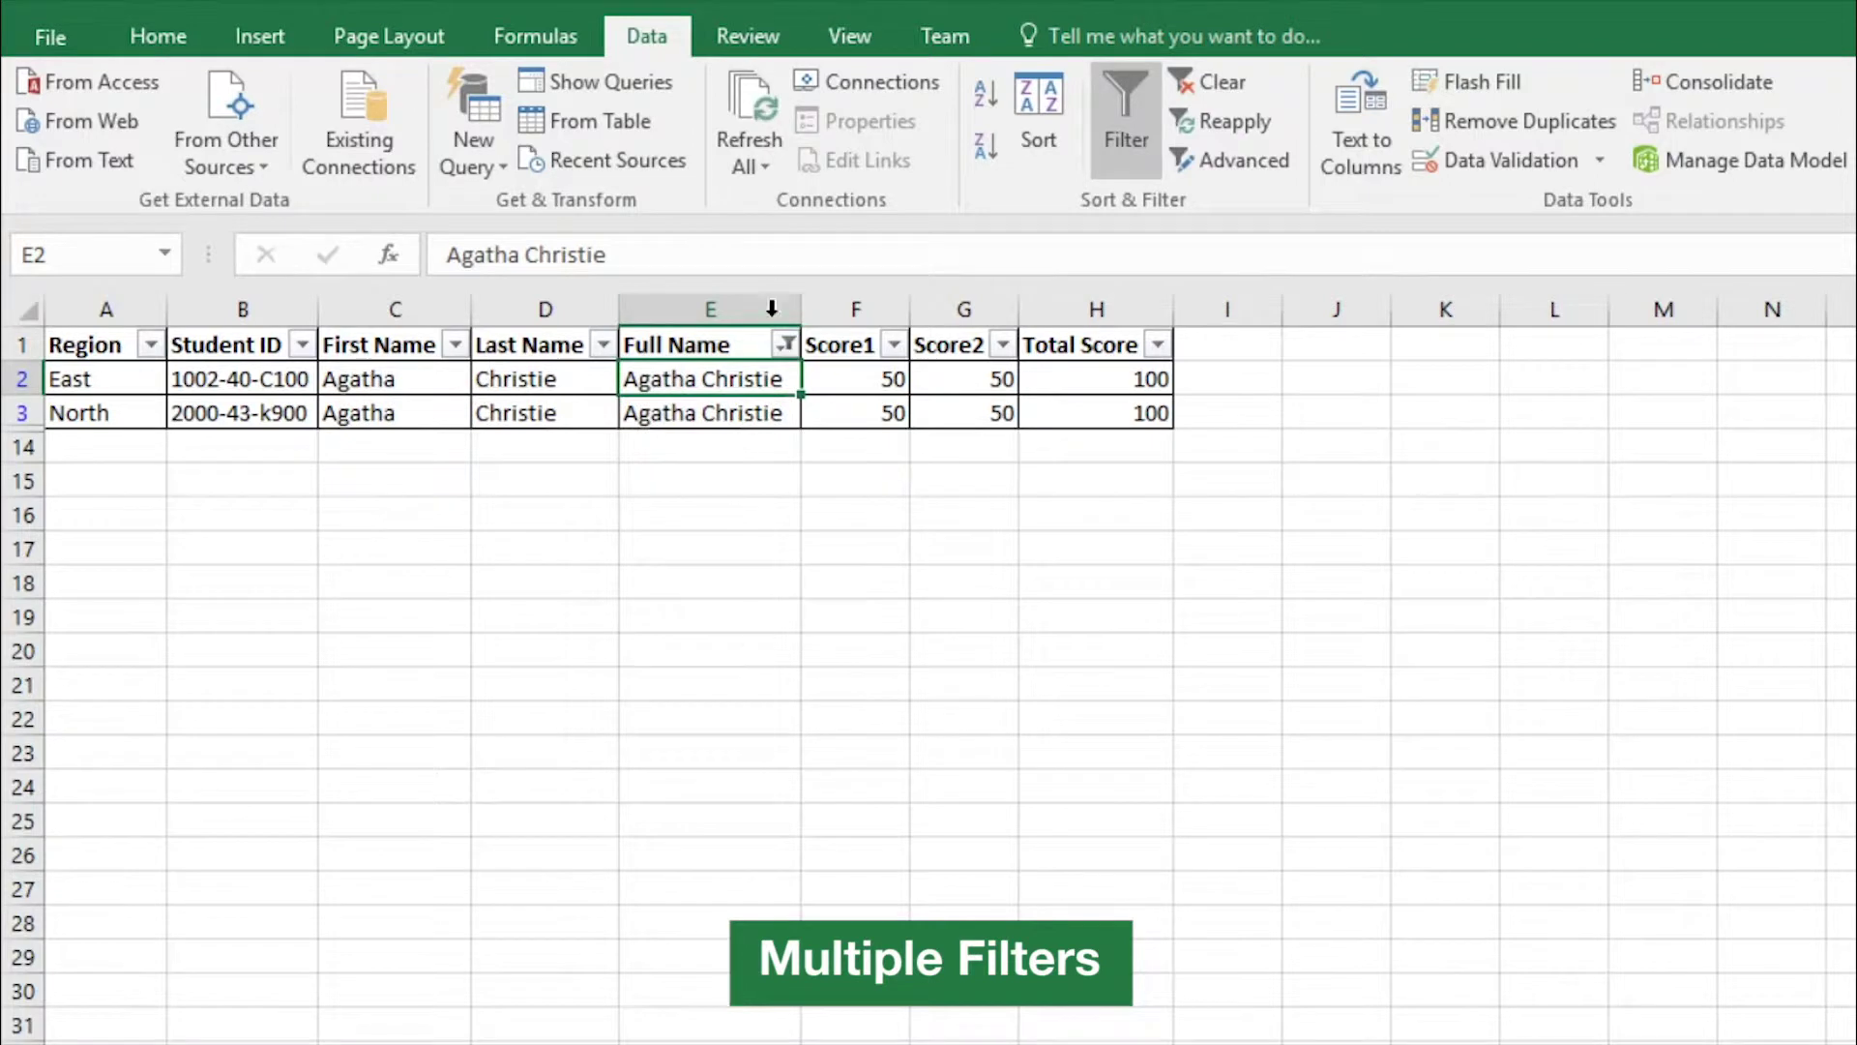
pyautogui.click(787, 346)
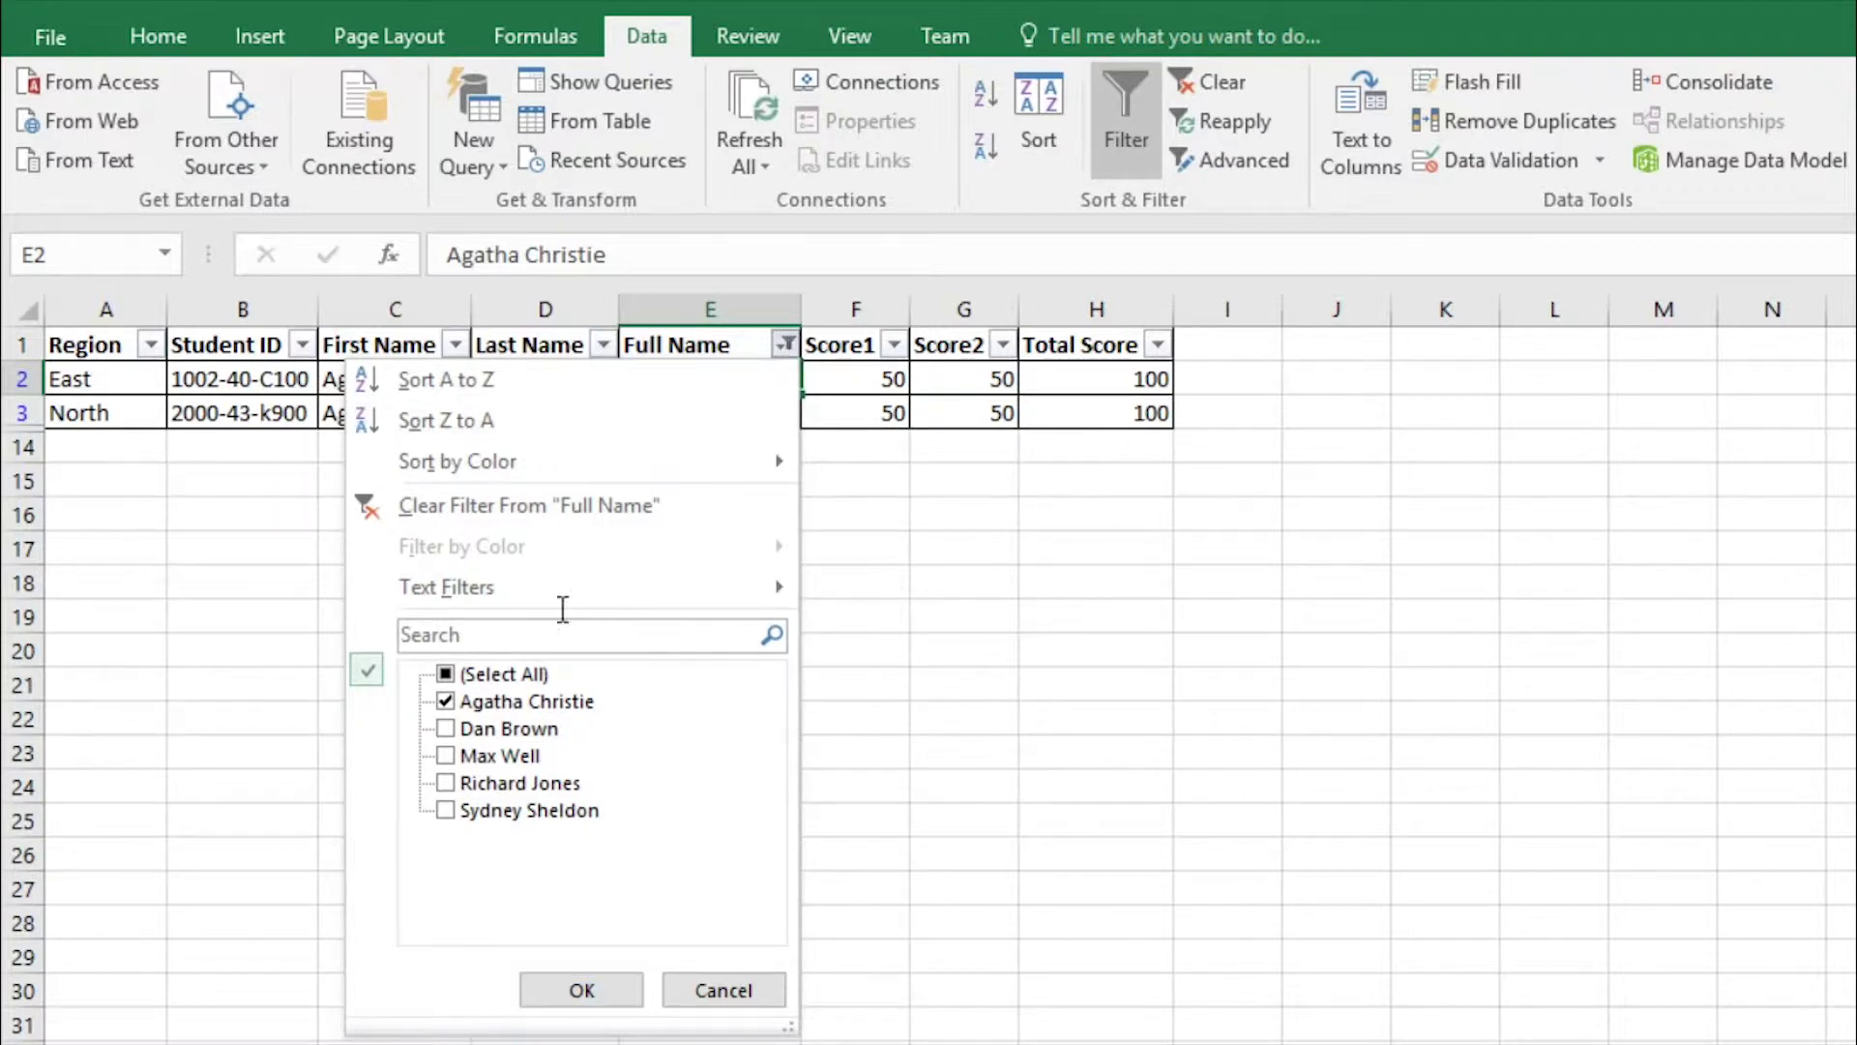
pyautogui.click(787, 345)
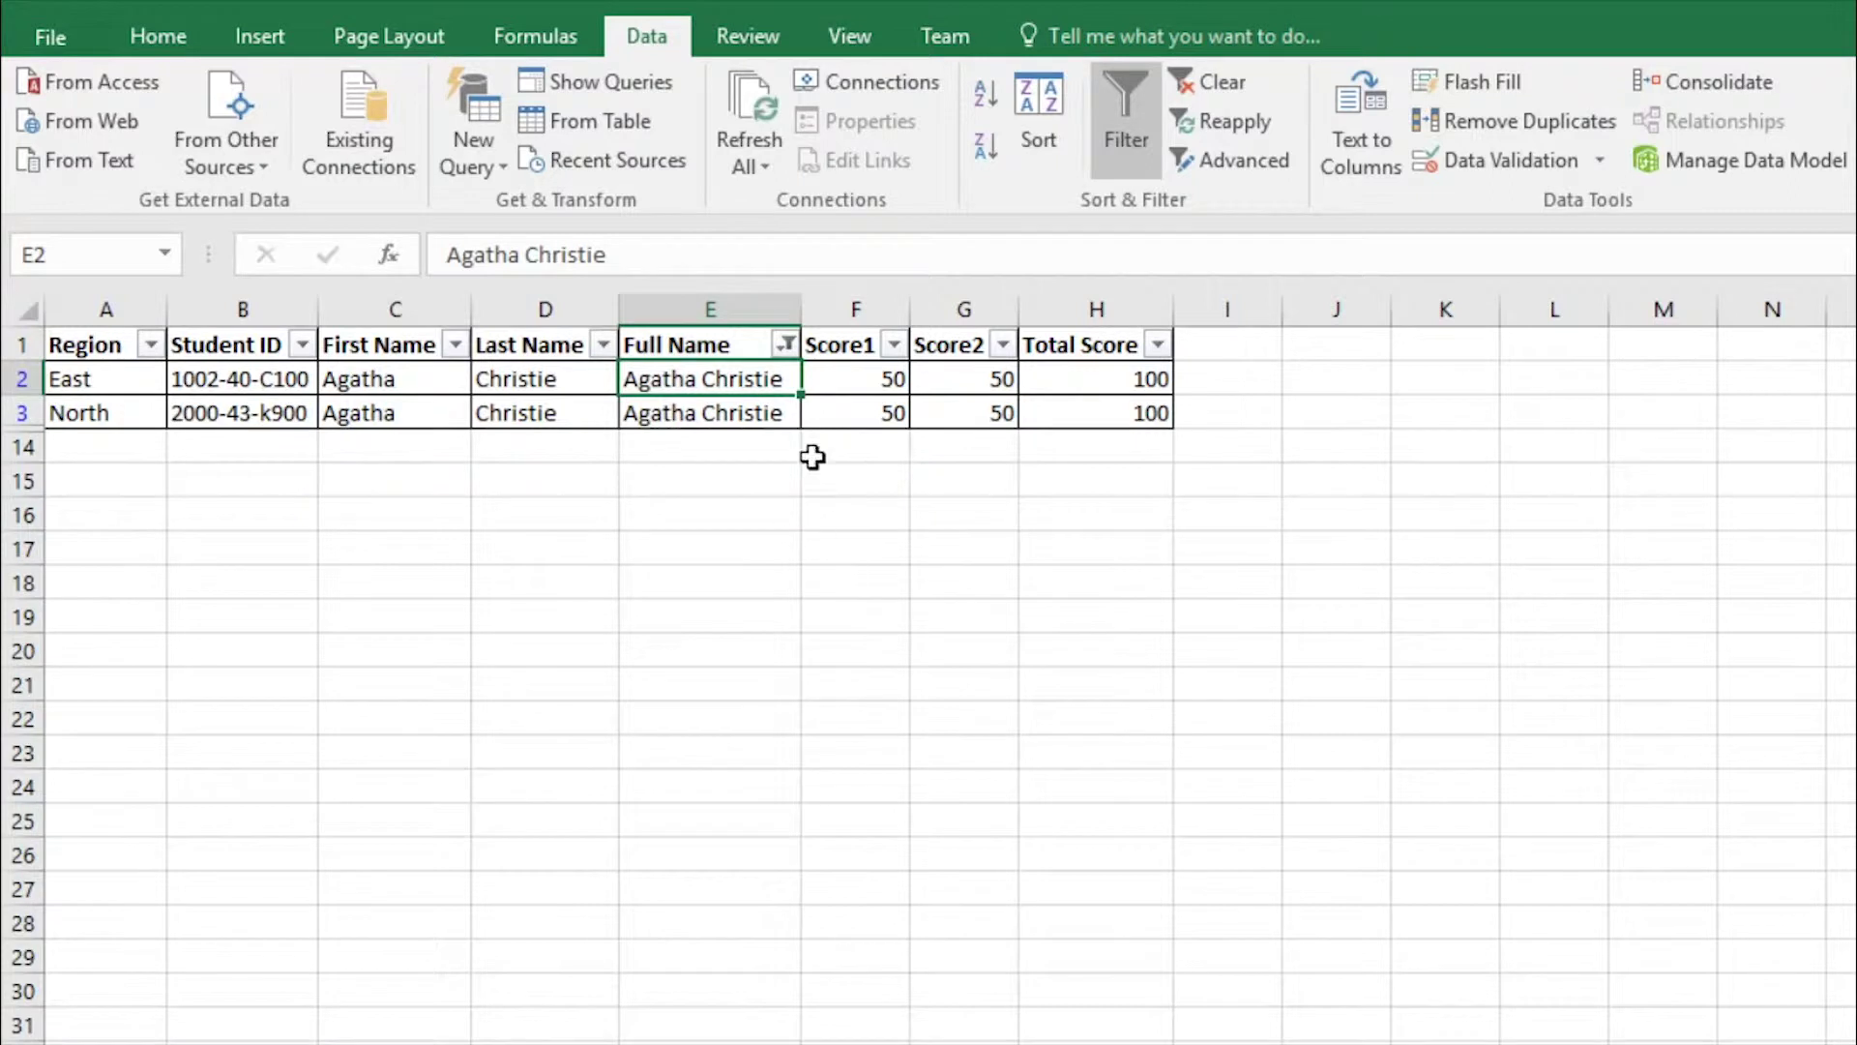
# - Clear the Full Name filter and filter the Region column to show only North and North east
pyautogui.click(1211, 85)
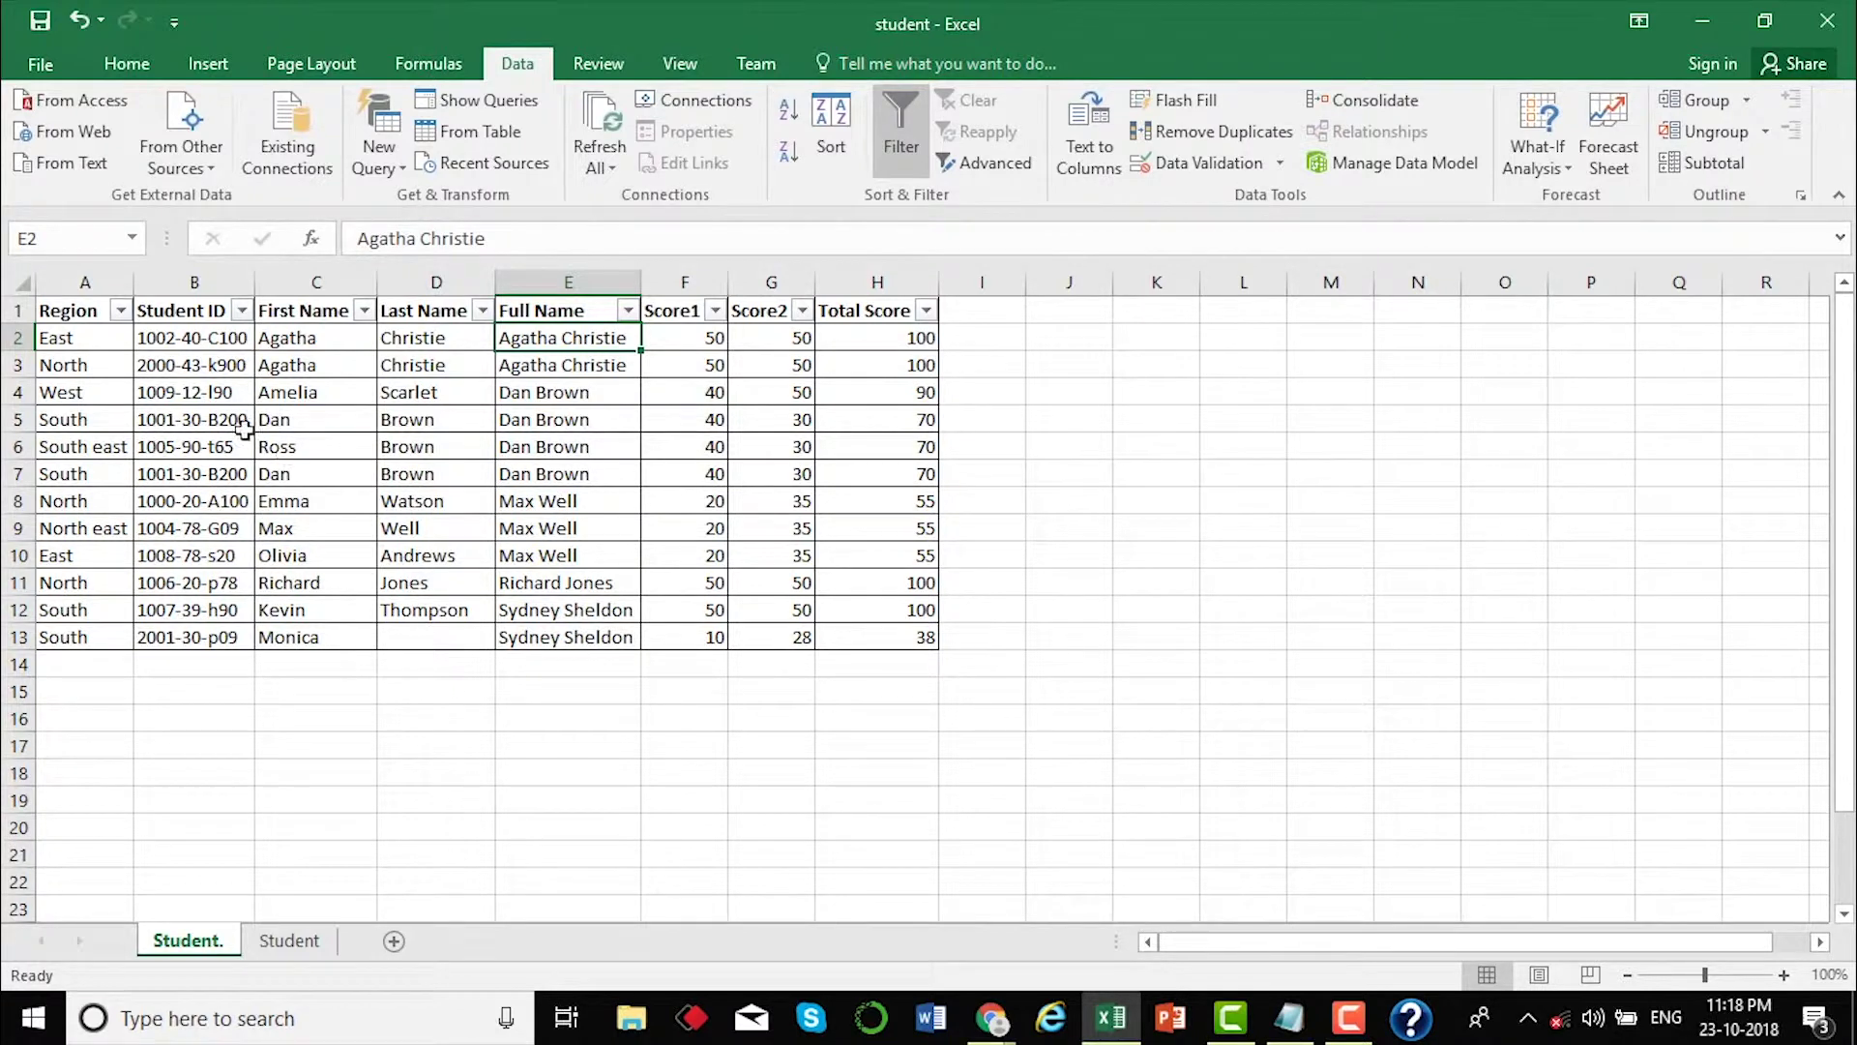
pyautogui.click(120, 310)
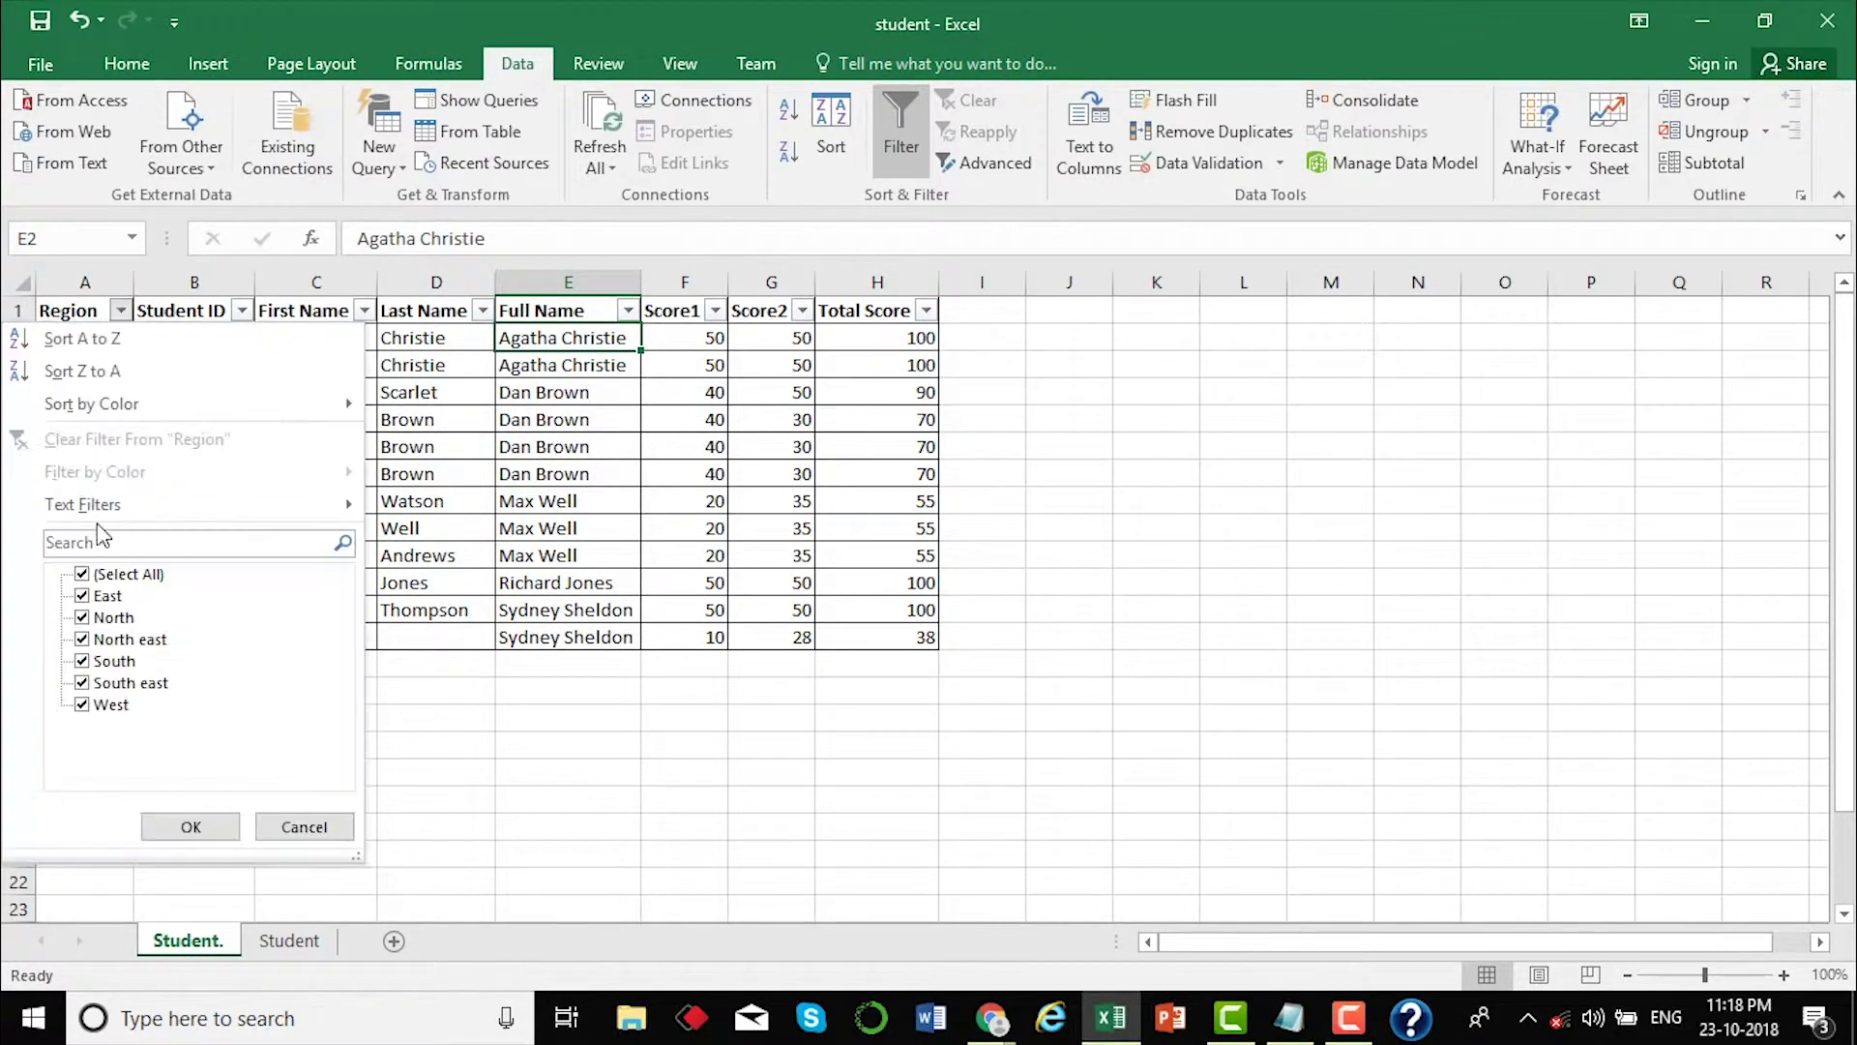
pyautogui.click(82, 575)
pyautogui.click(103, 619)
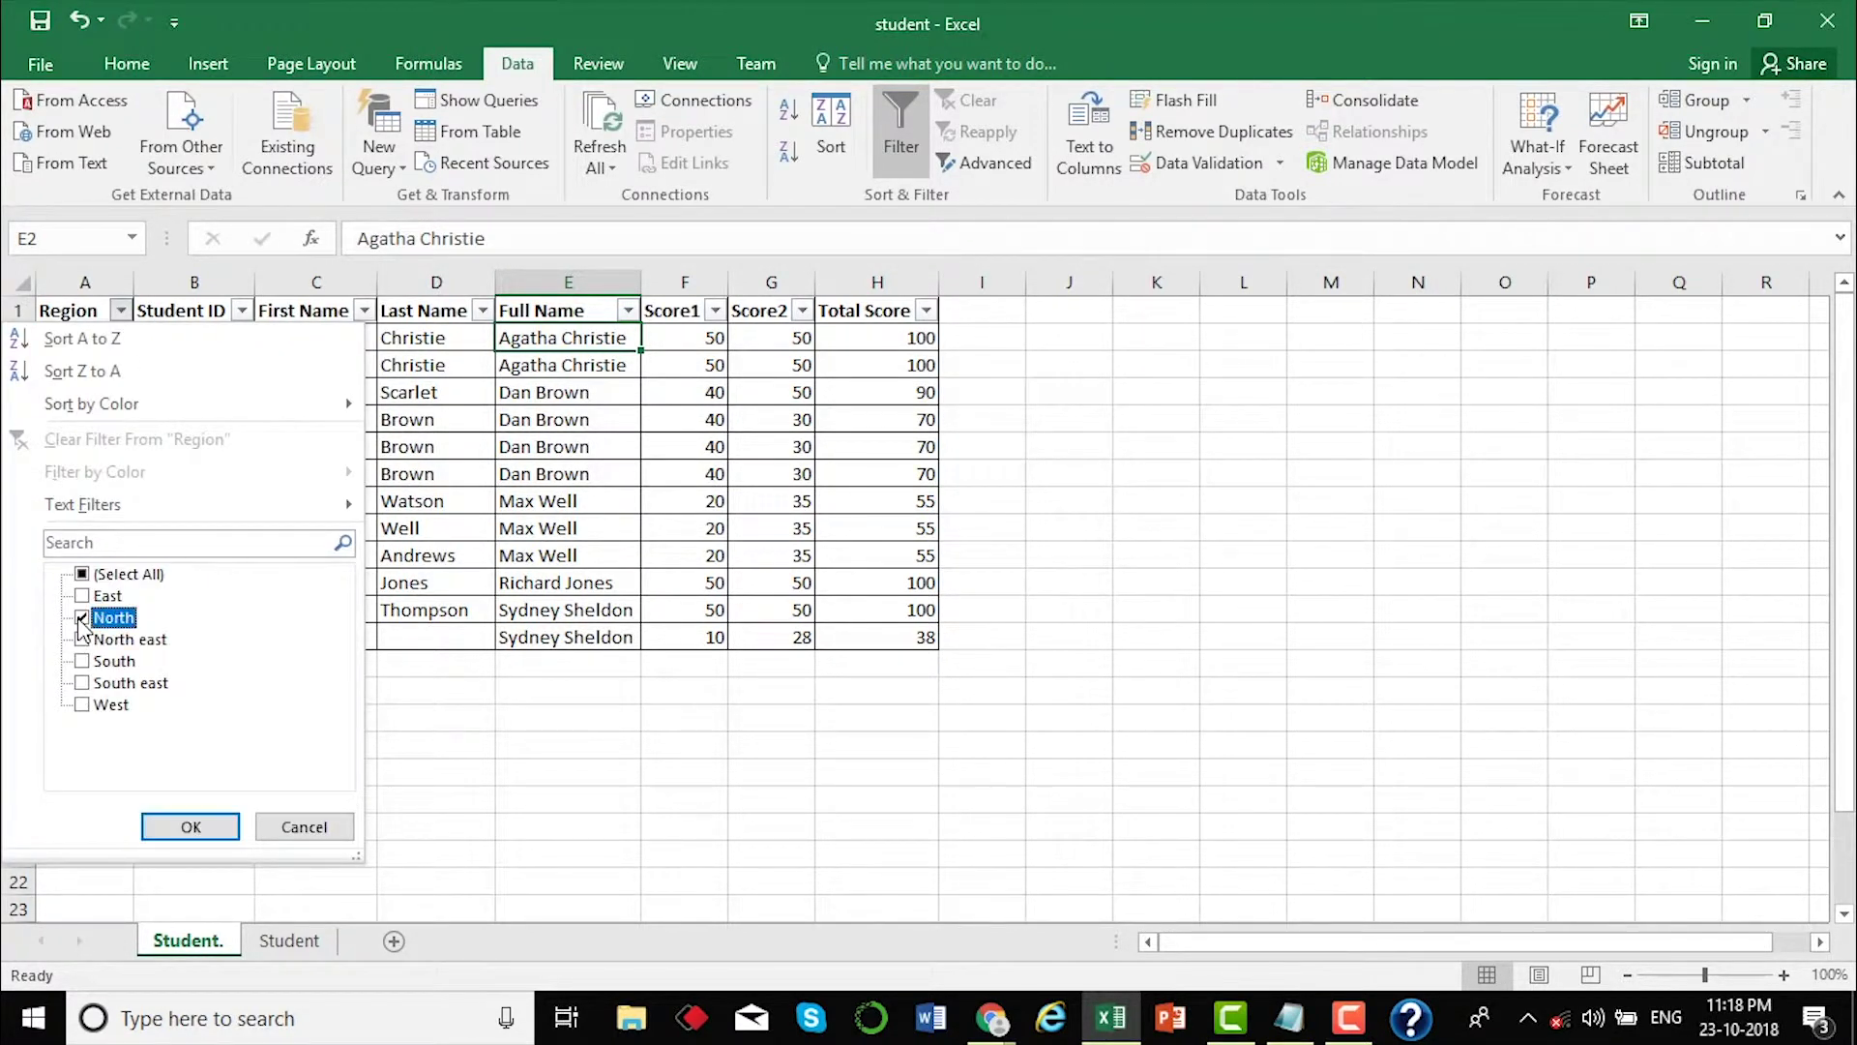
pyautogui.click(84, 642)
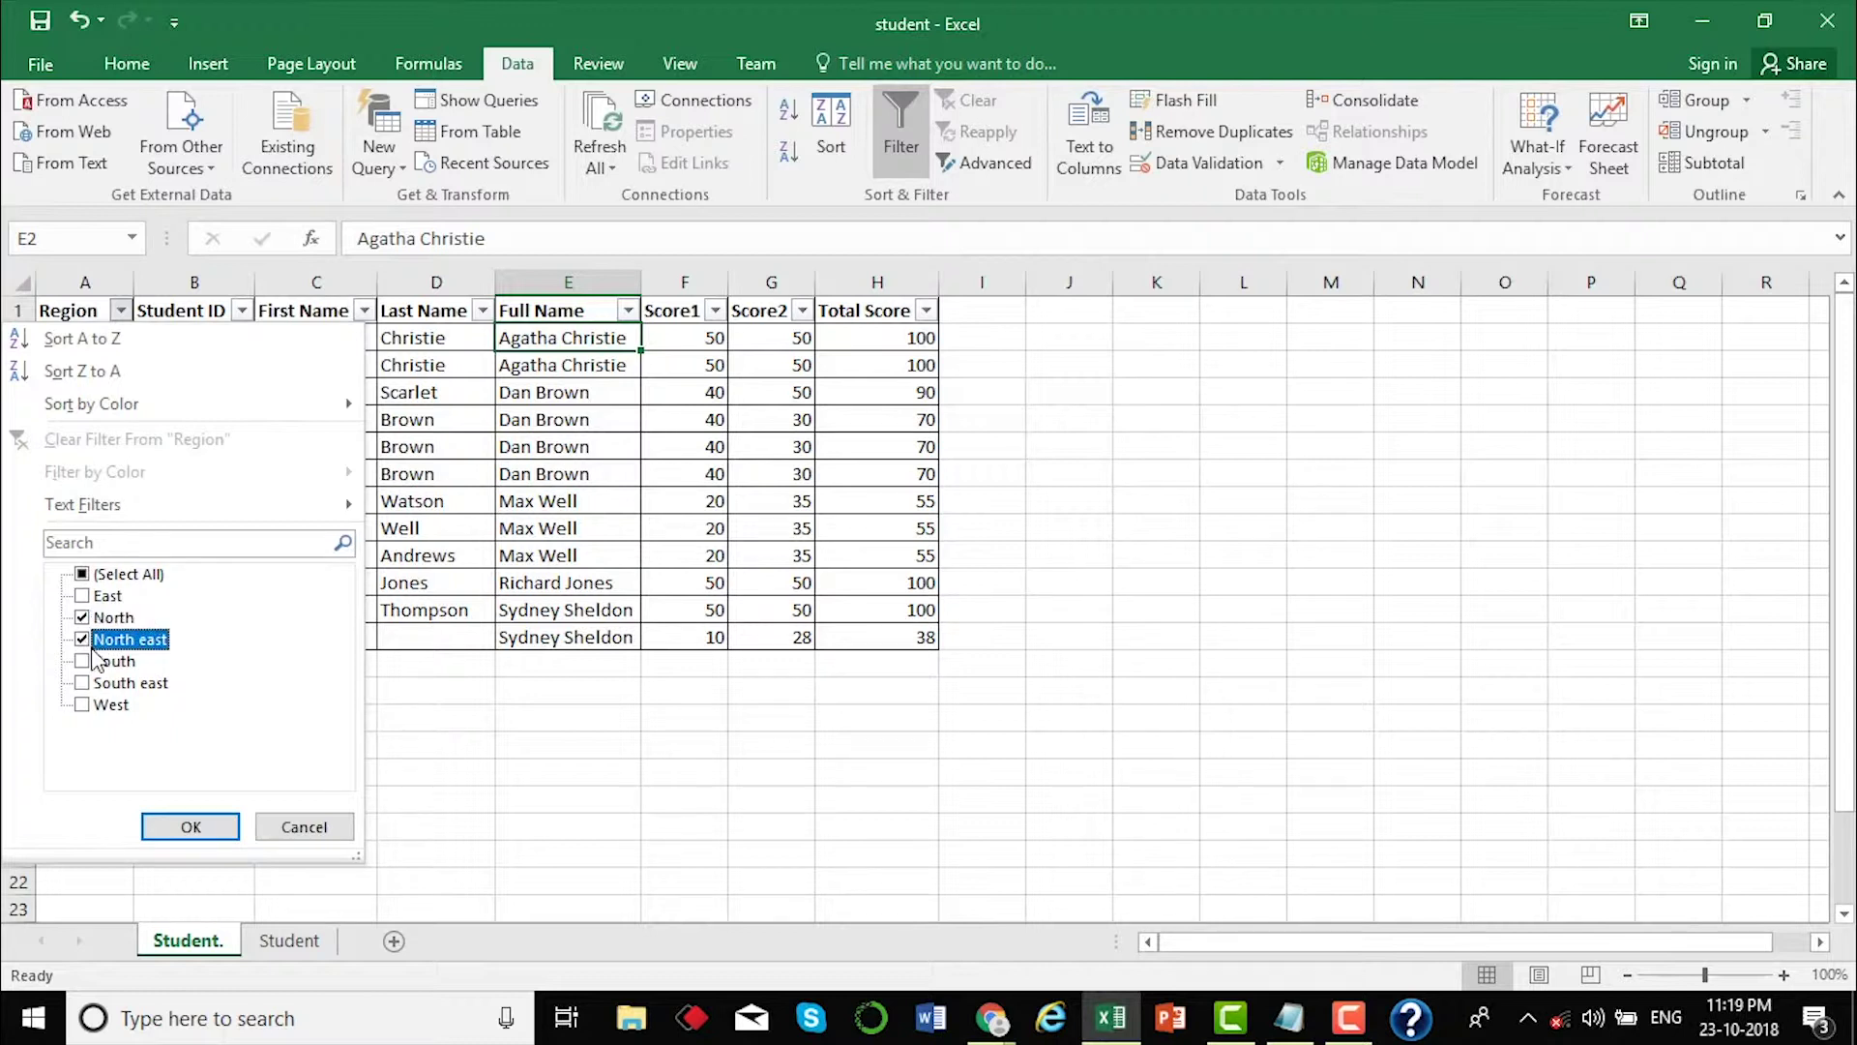
pyautogui.click(193, 827)
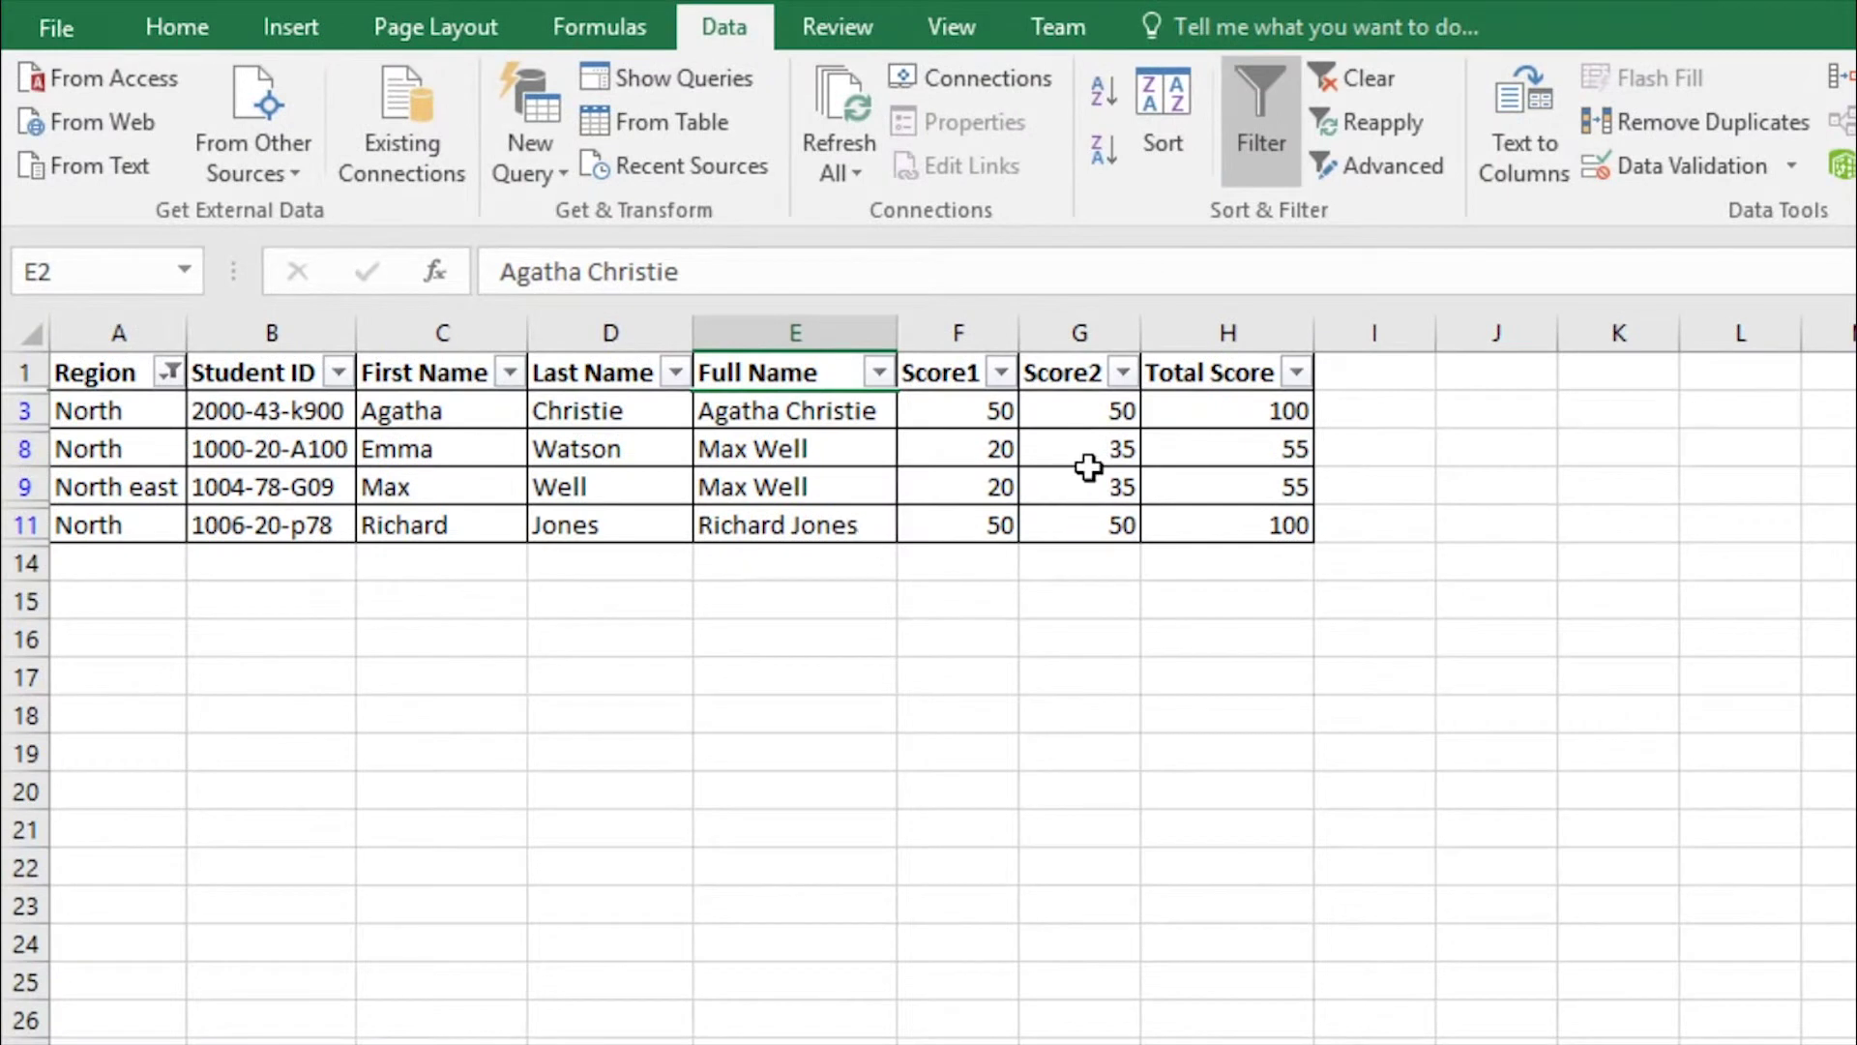
# - Filter the Total Score column to show only the value 100
pyautogui.click(1294, 374)
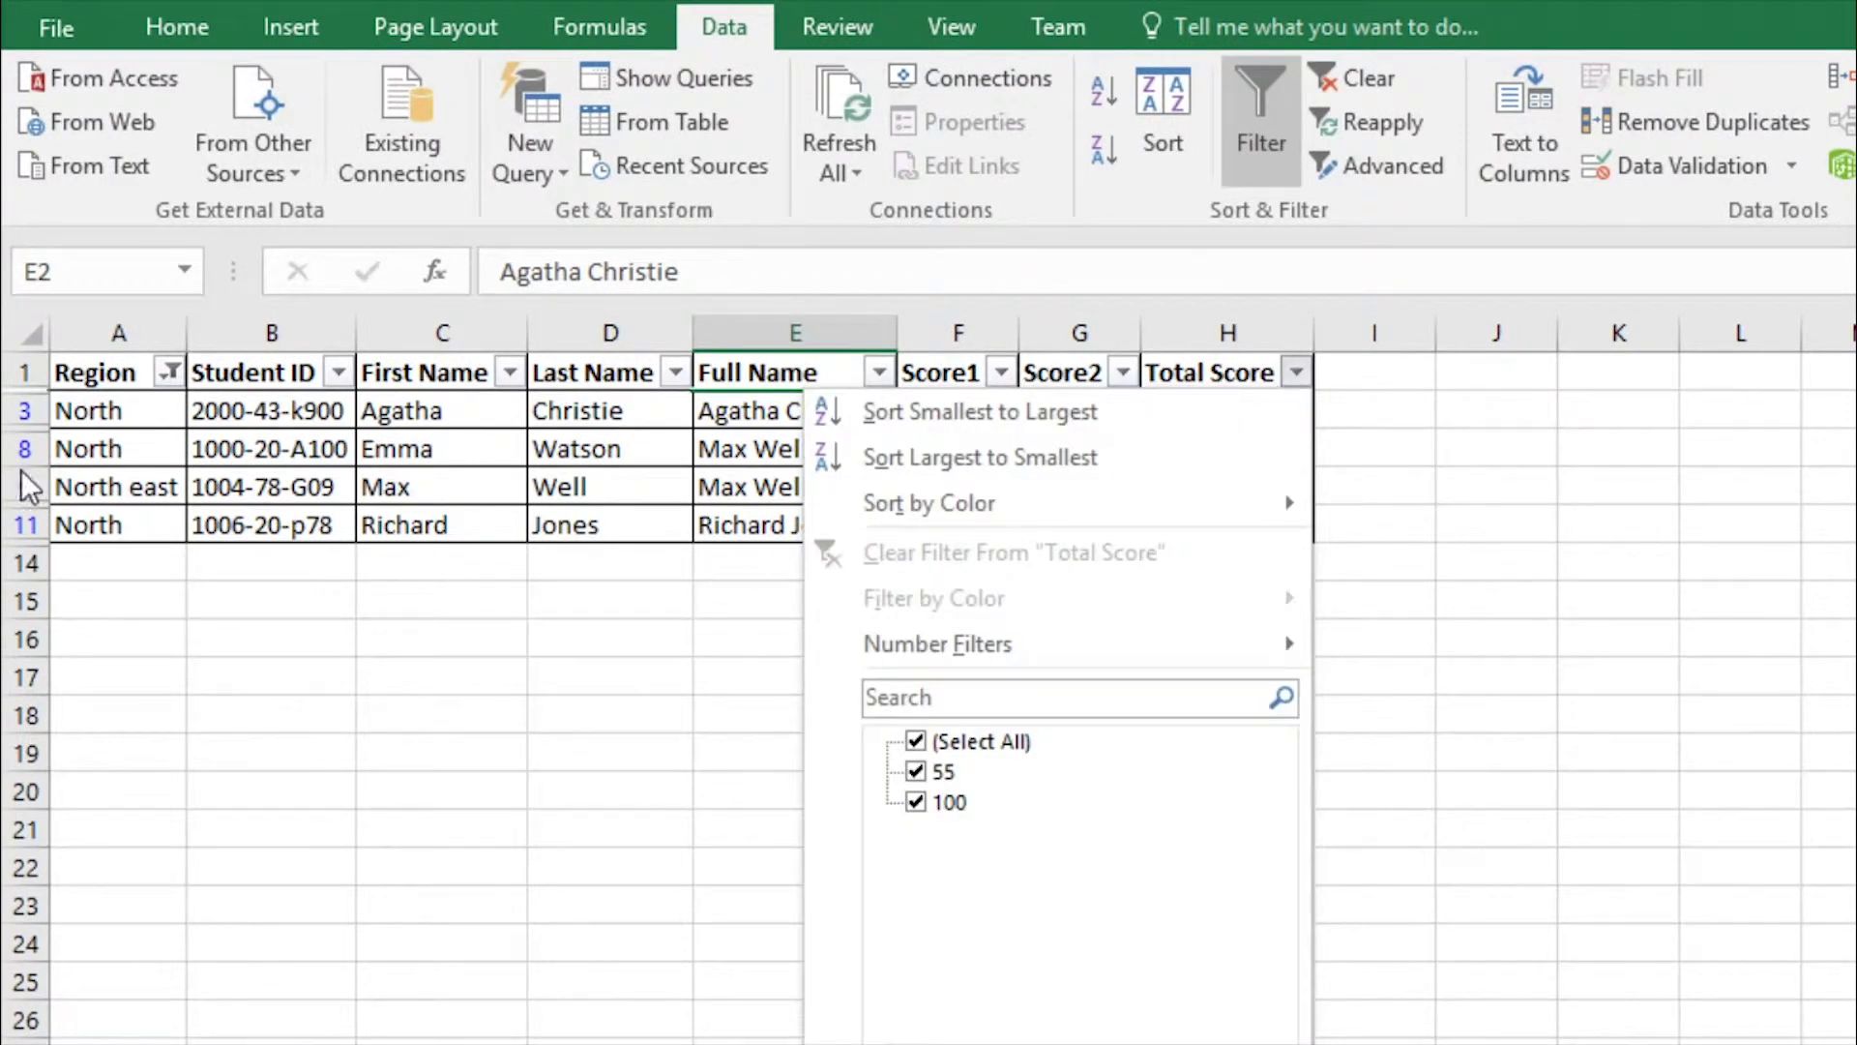
pyautogui.click(915, 741)
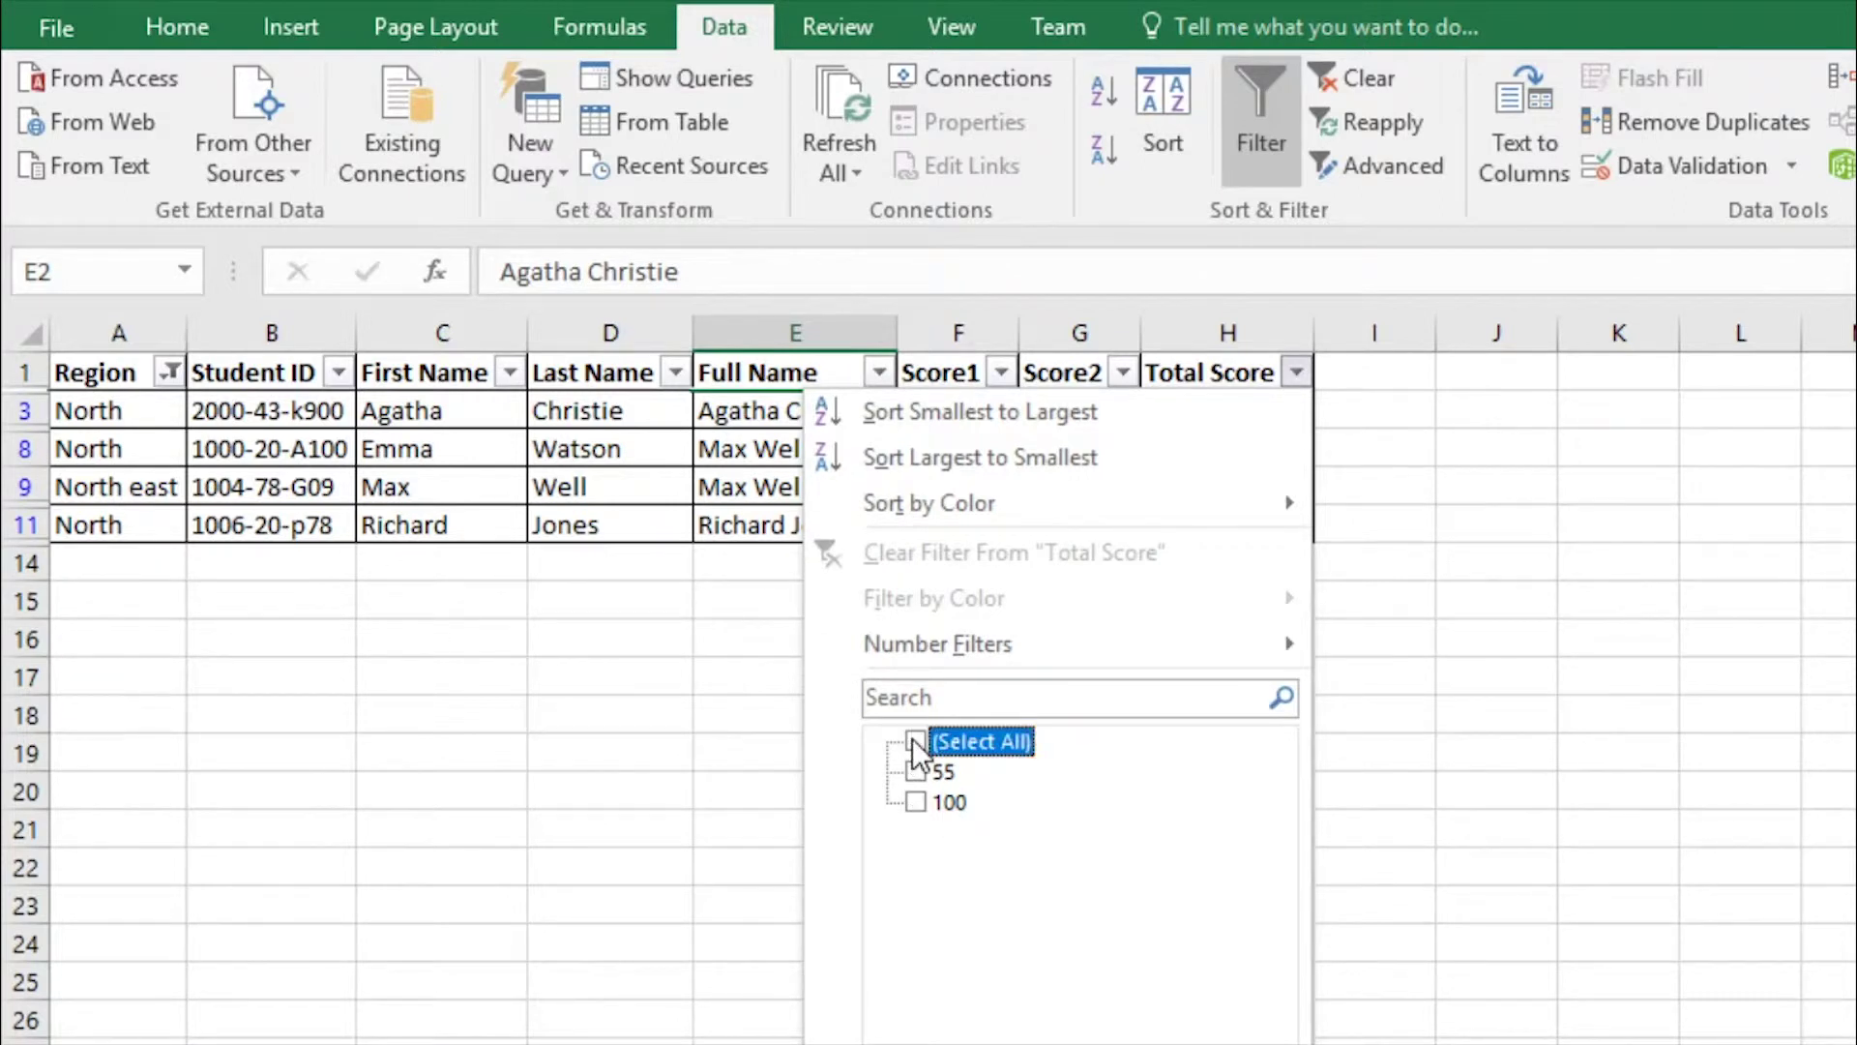
pyautogui.click(916, 802)
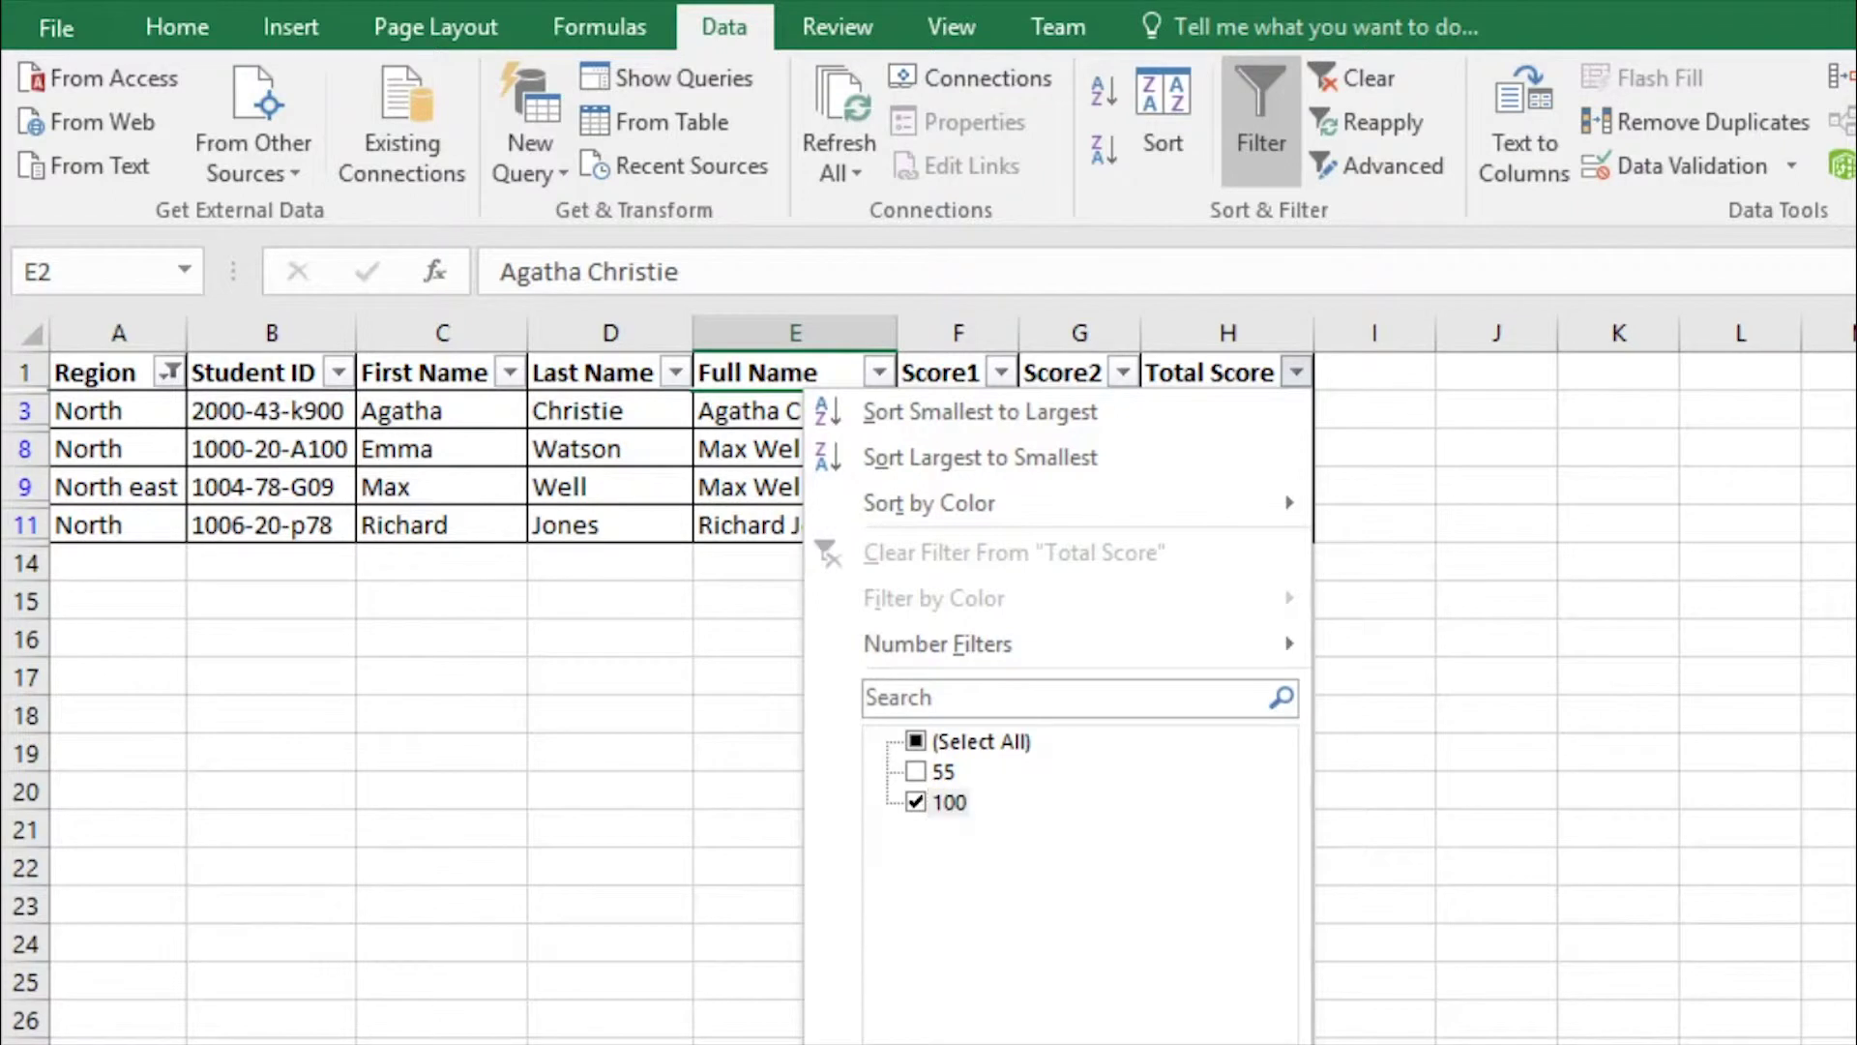
pyautogui.press('Return')
pyautogui.click(958, 864)
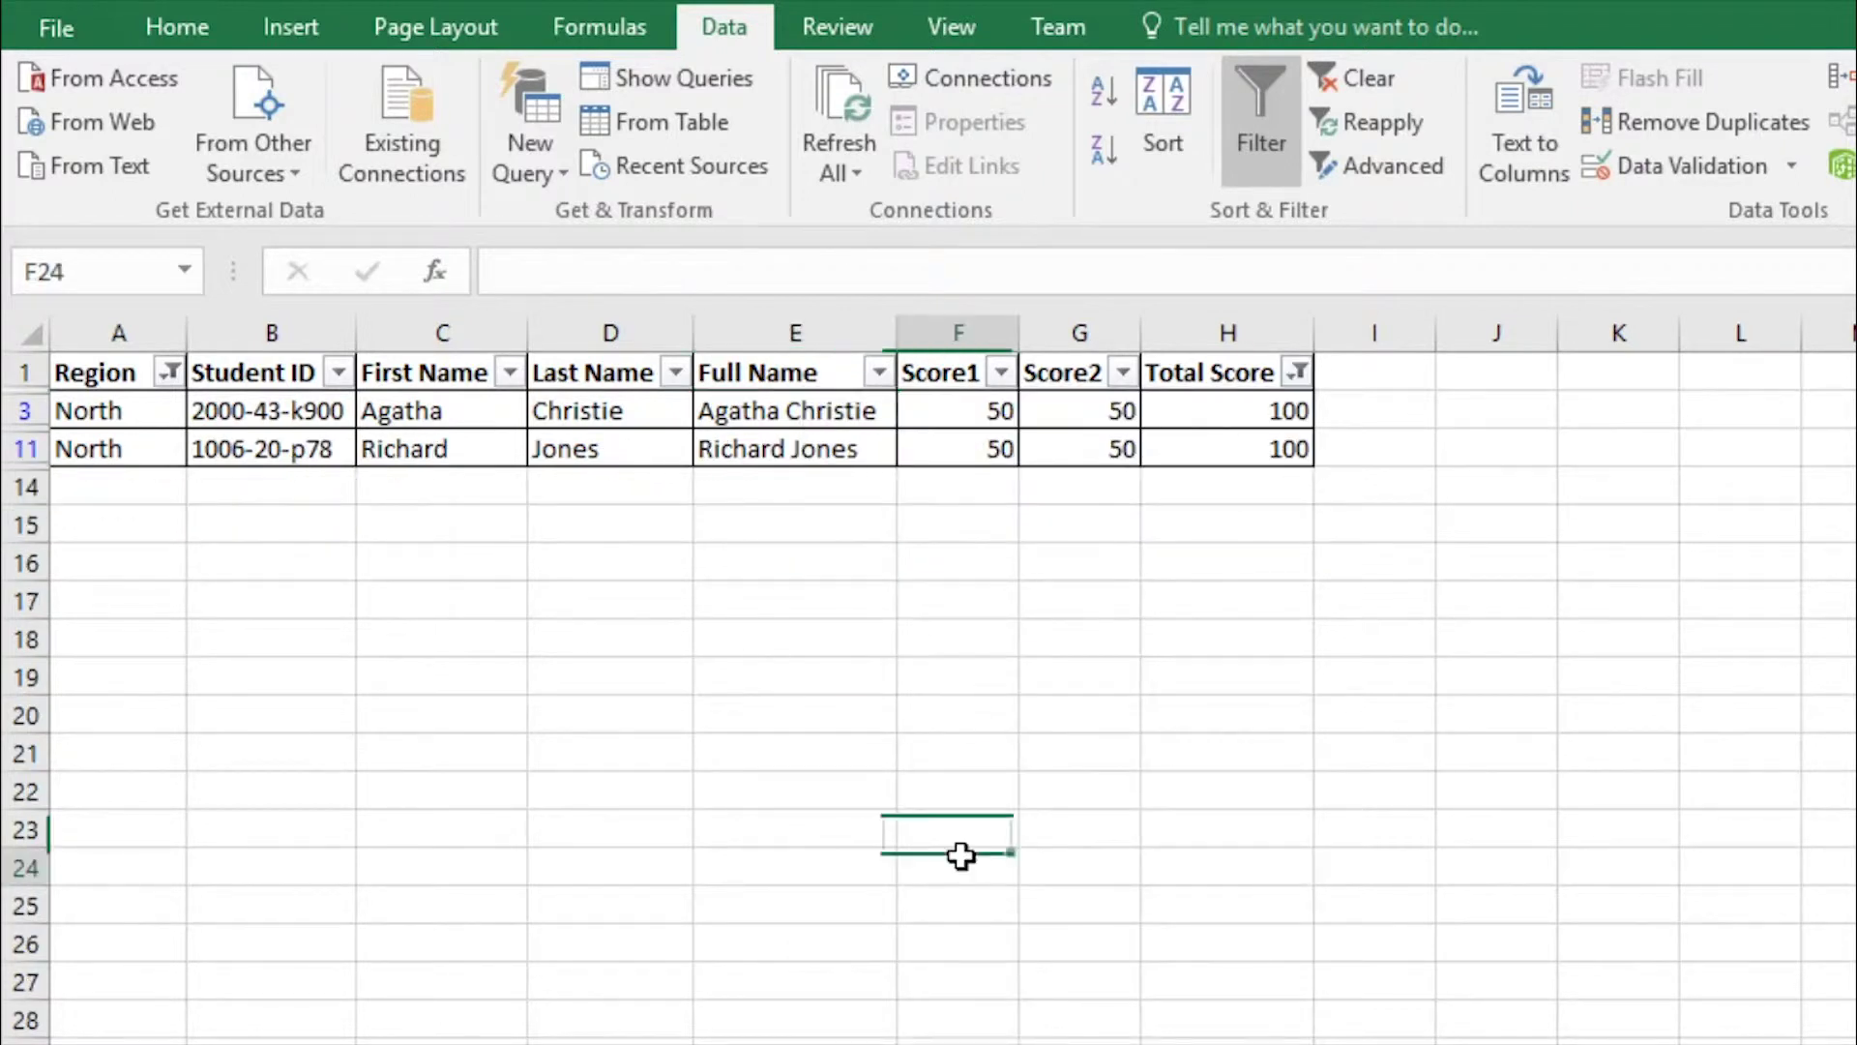
pyautogui.click(114, 375)
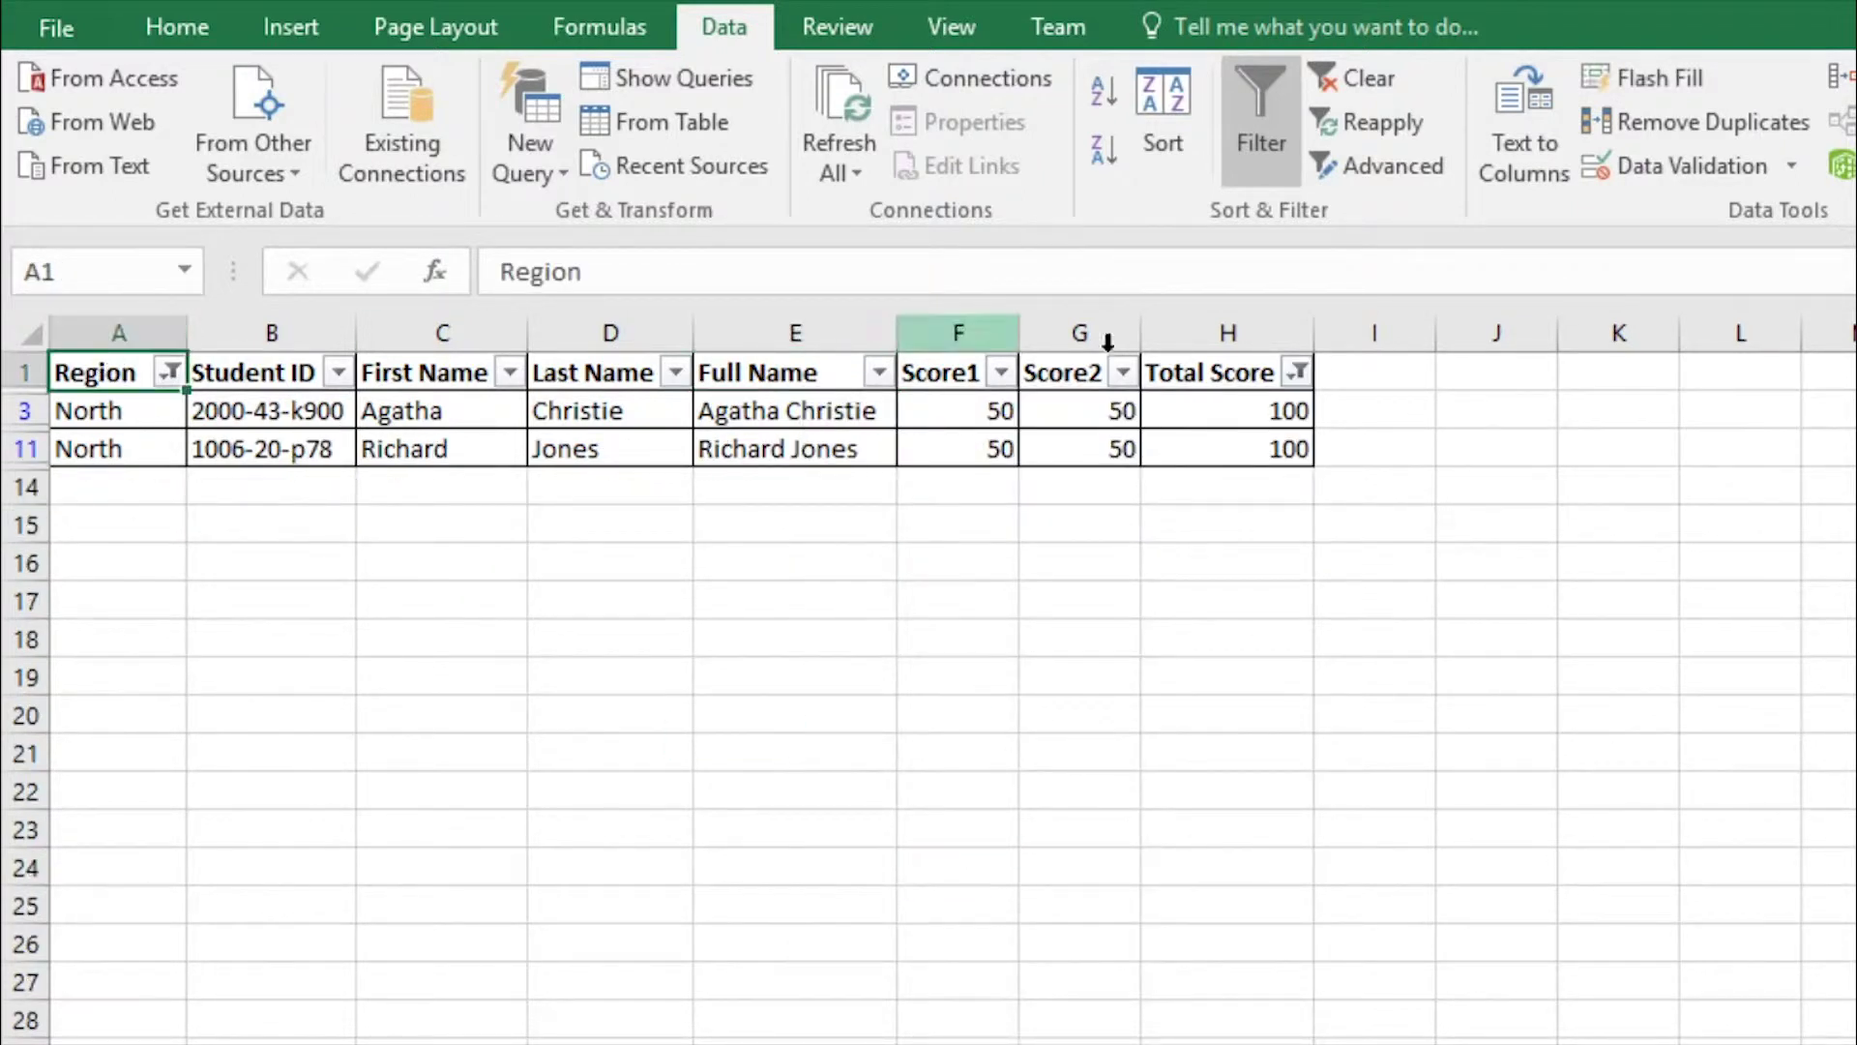
pyautogui.click(1226, 366)
pyautogui.click(99, 407)
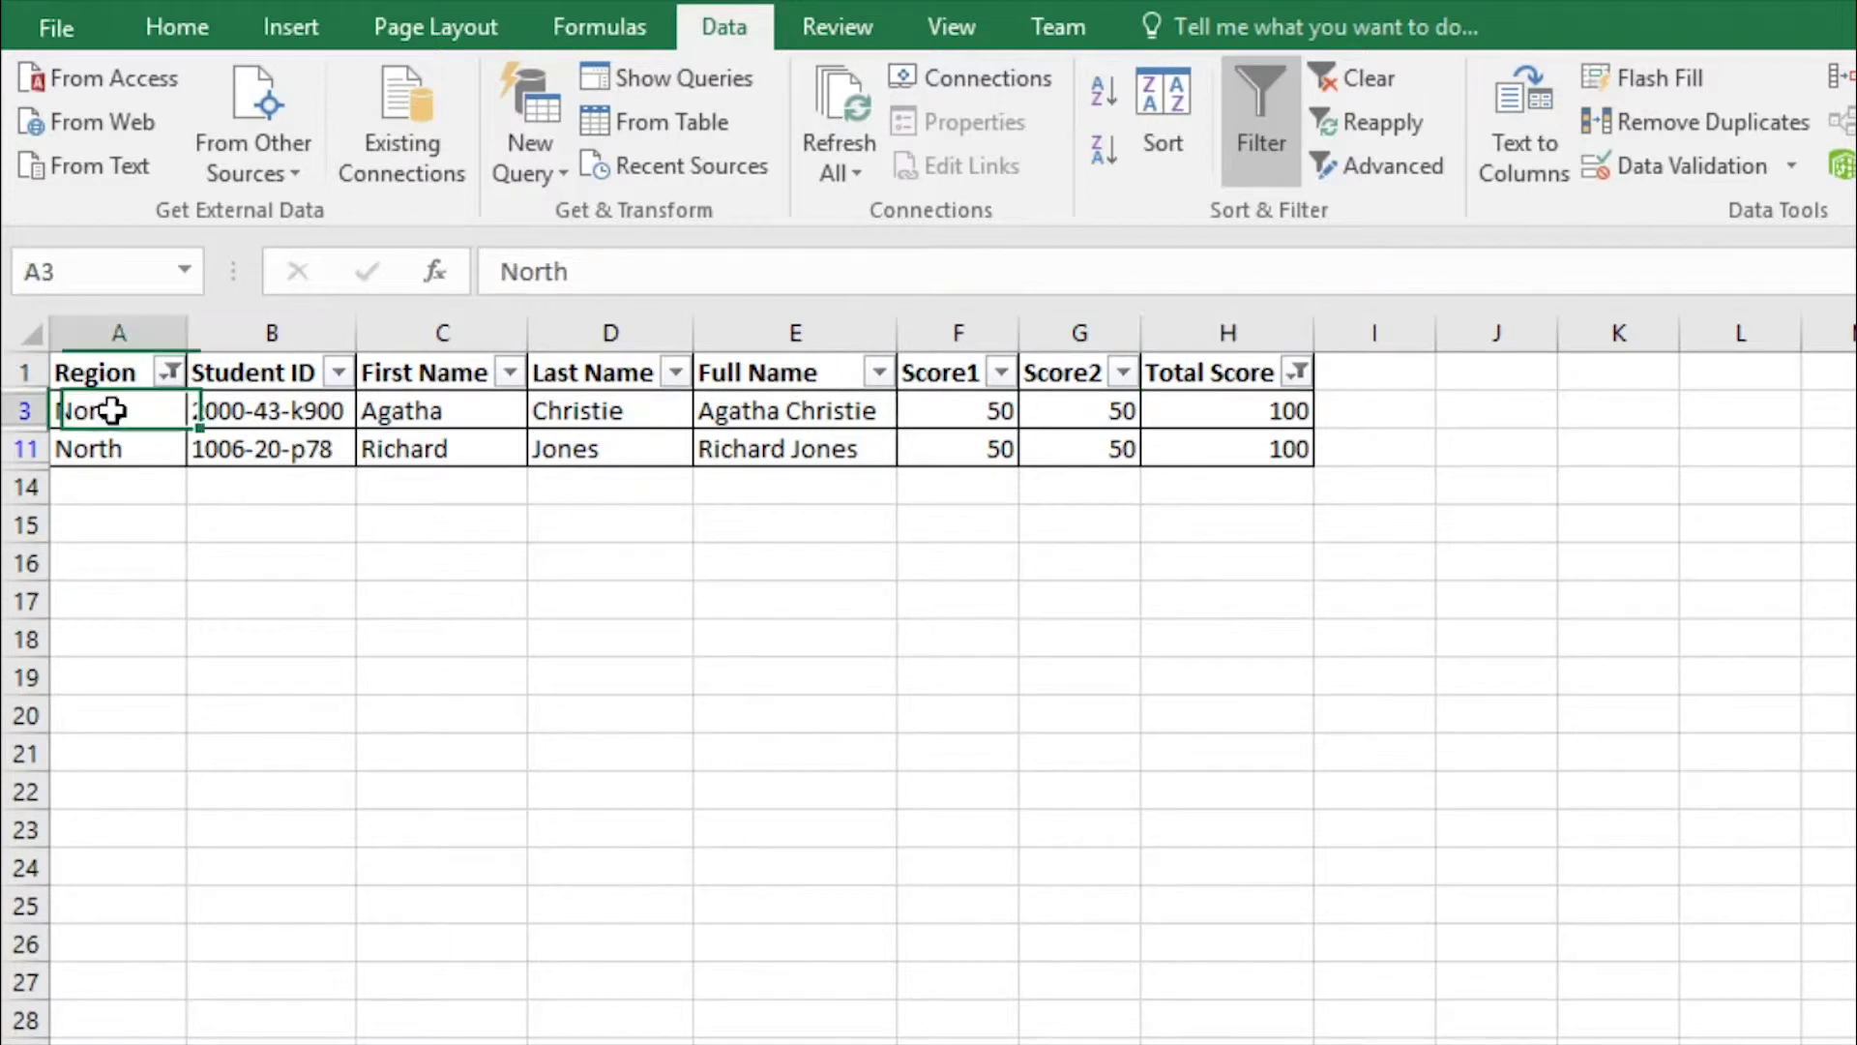
pyautogui.click(1001, 412)
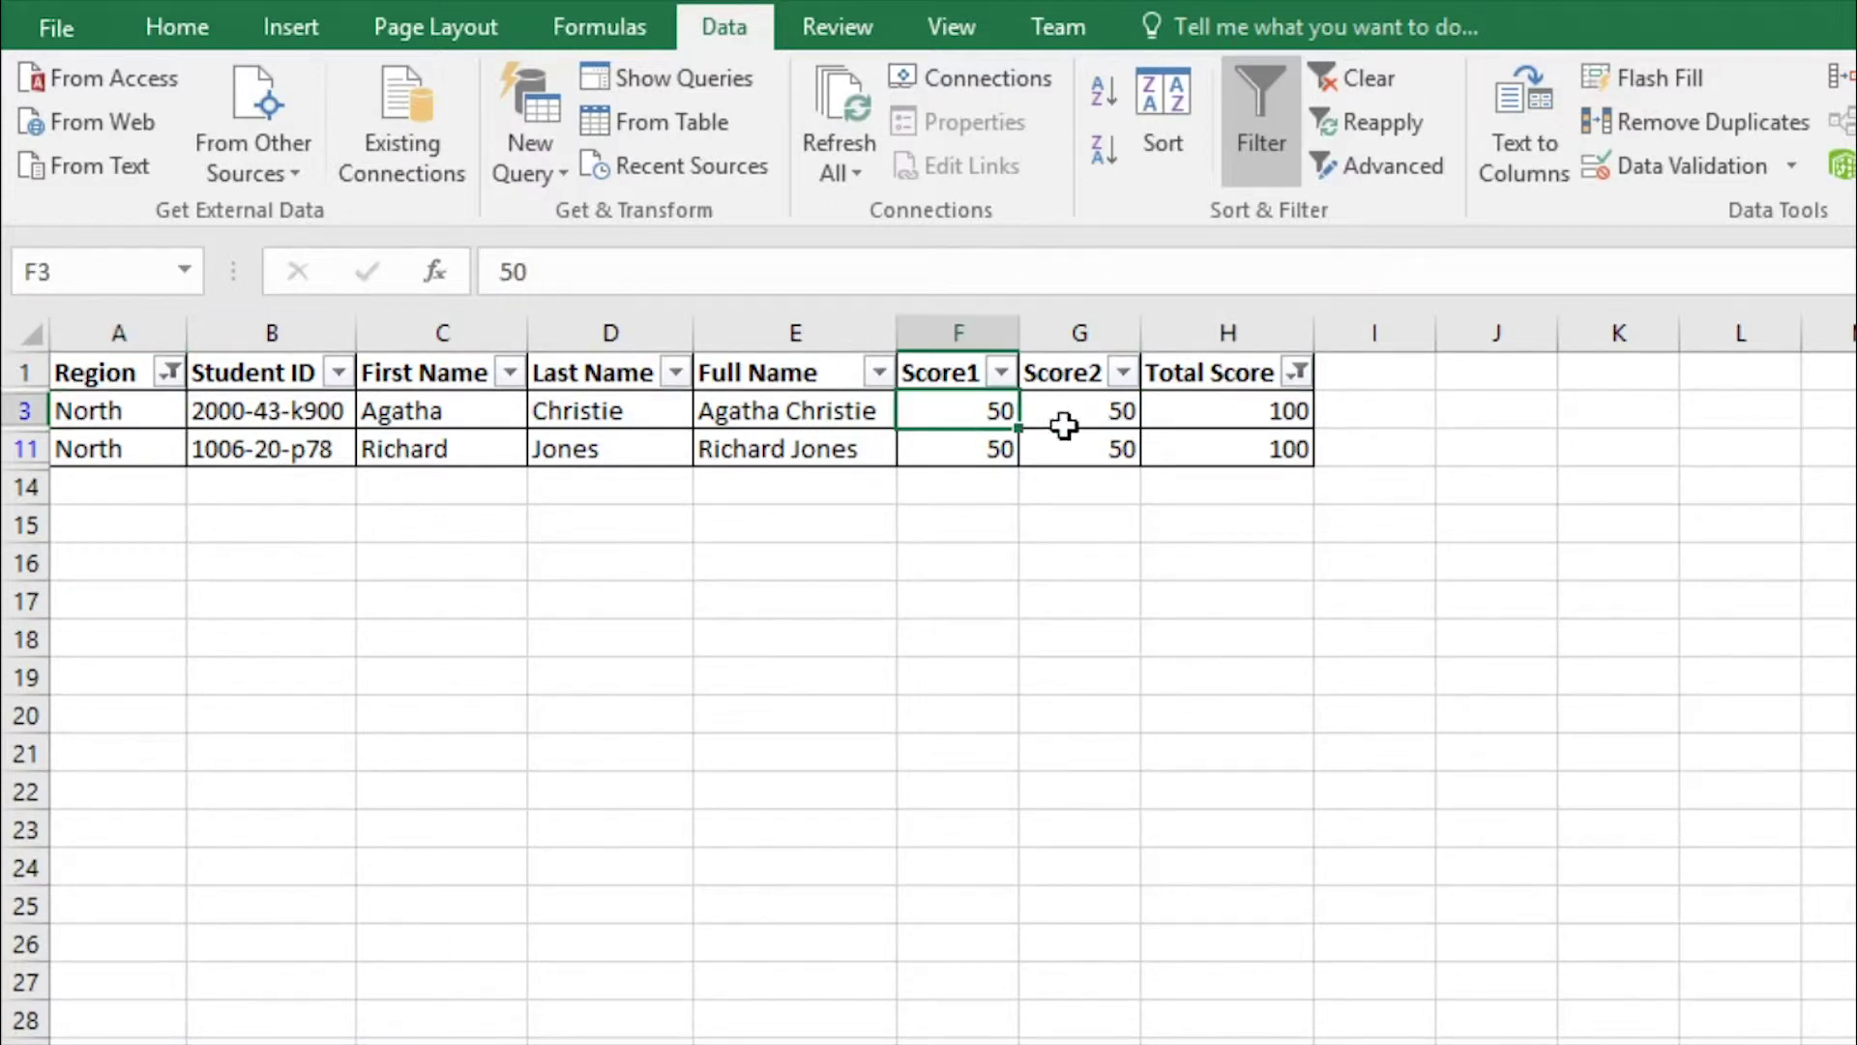
pyautogui.click(1167, 442)
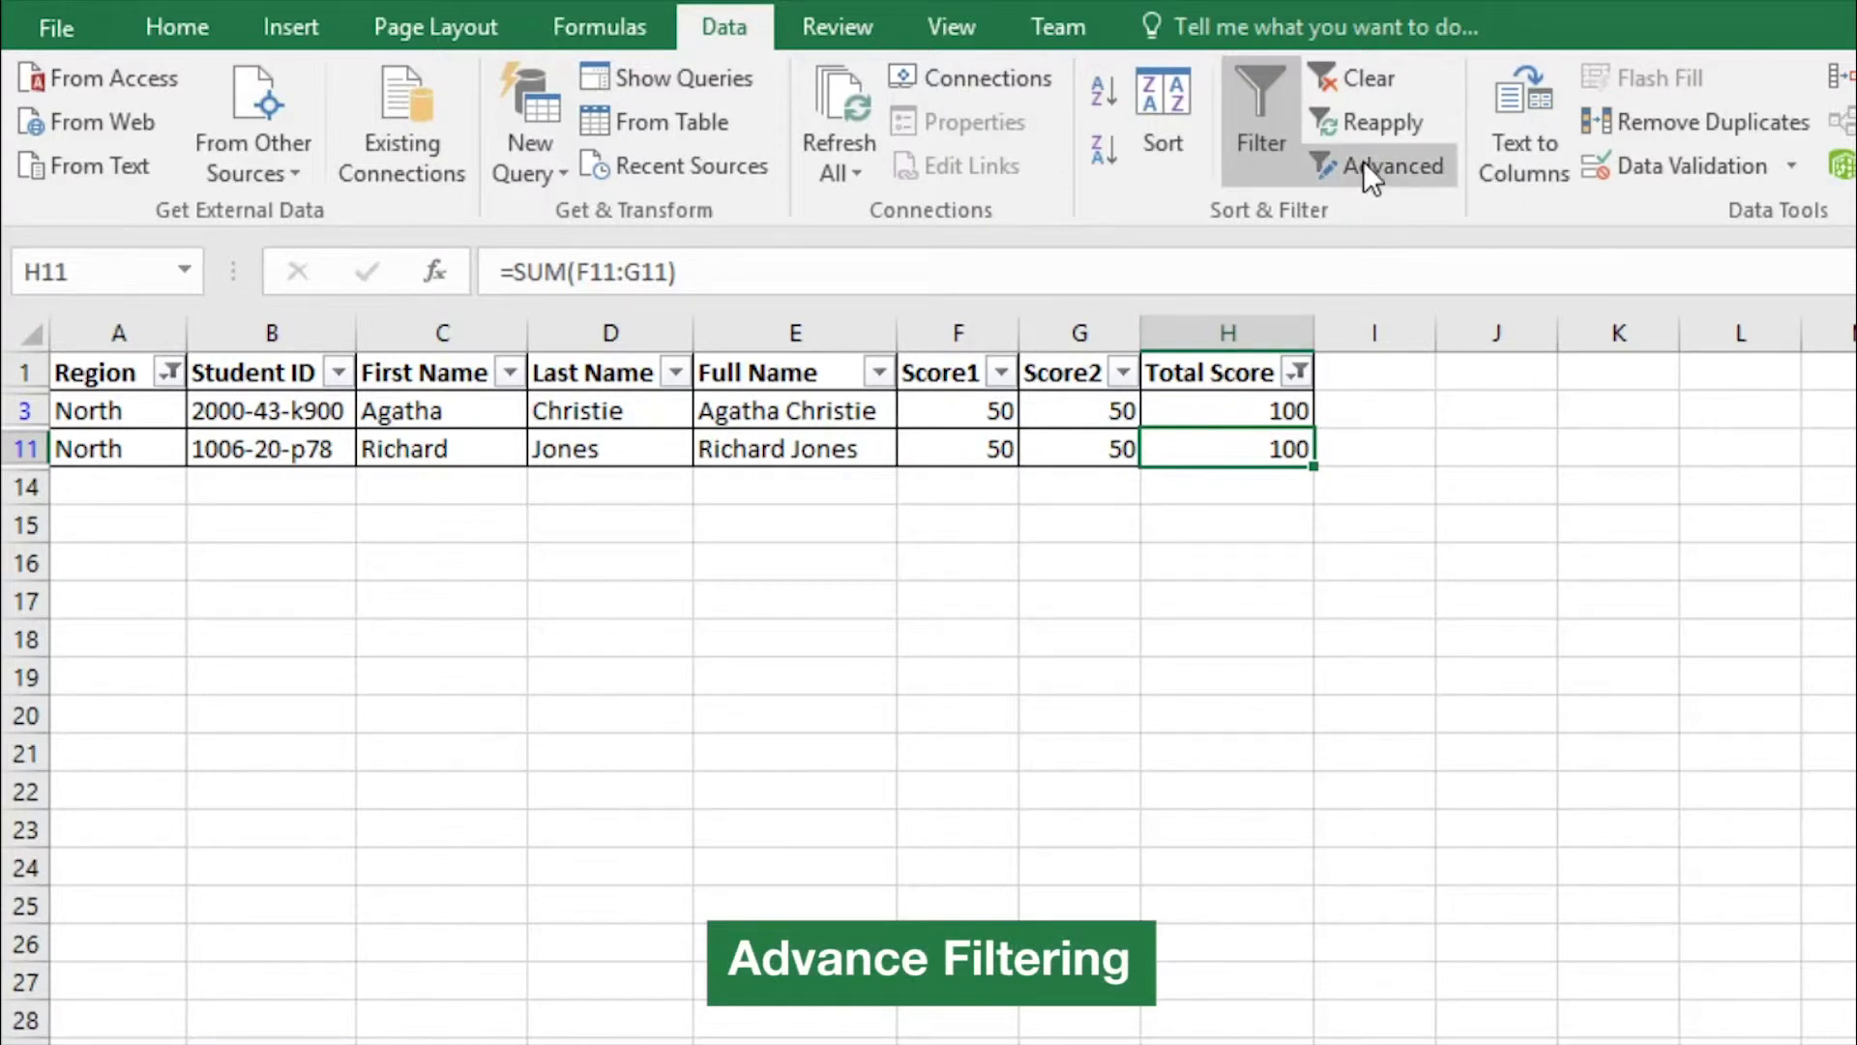
# - Clear the Region and Total Score filters together so all student rows are shown again
pyautogui.click(1037, 802)
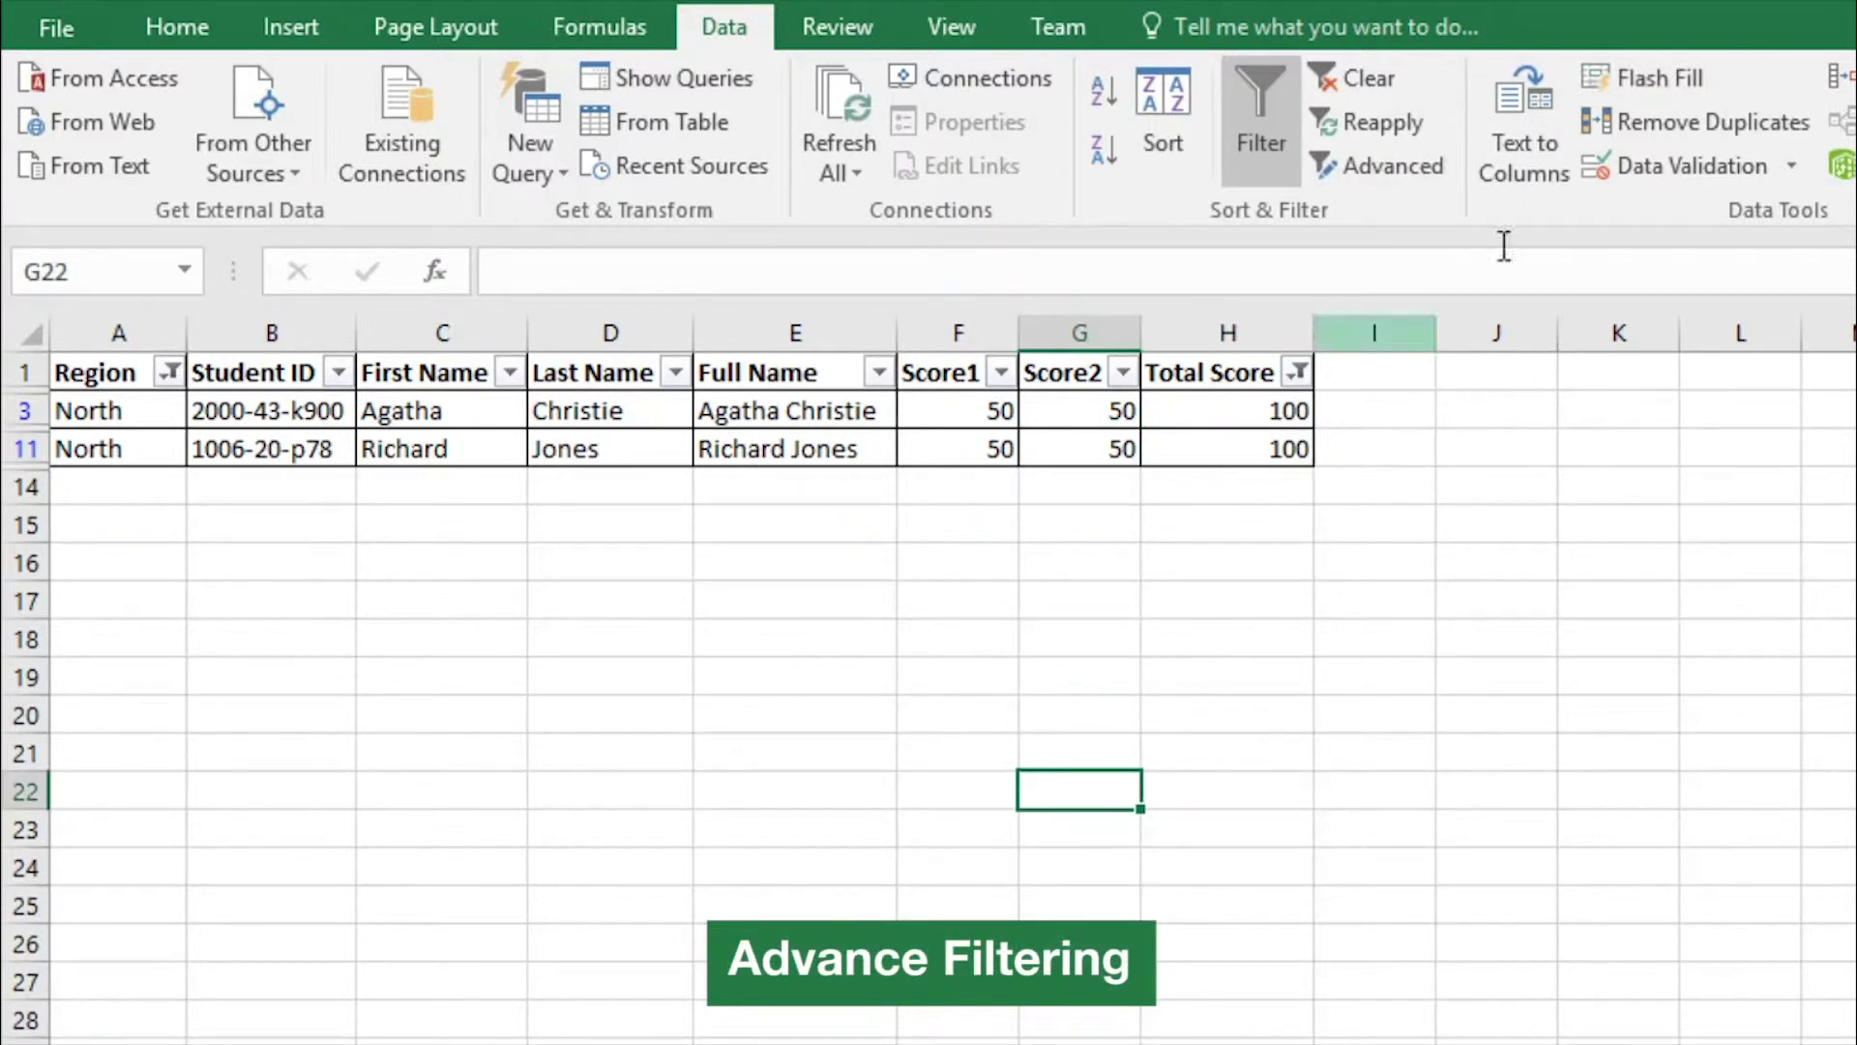
pyautogui.click(1378, 83)
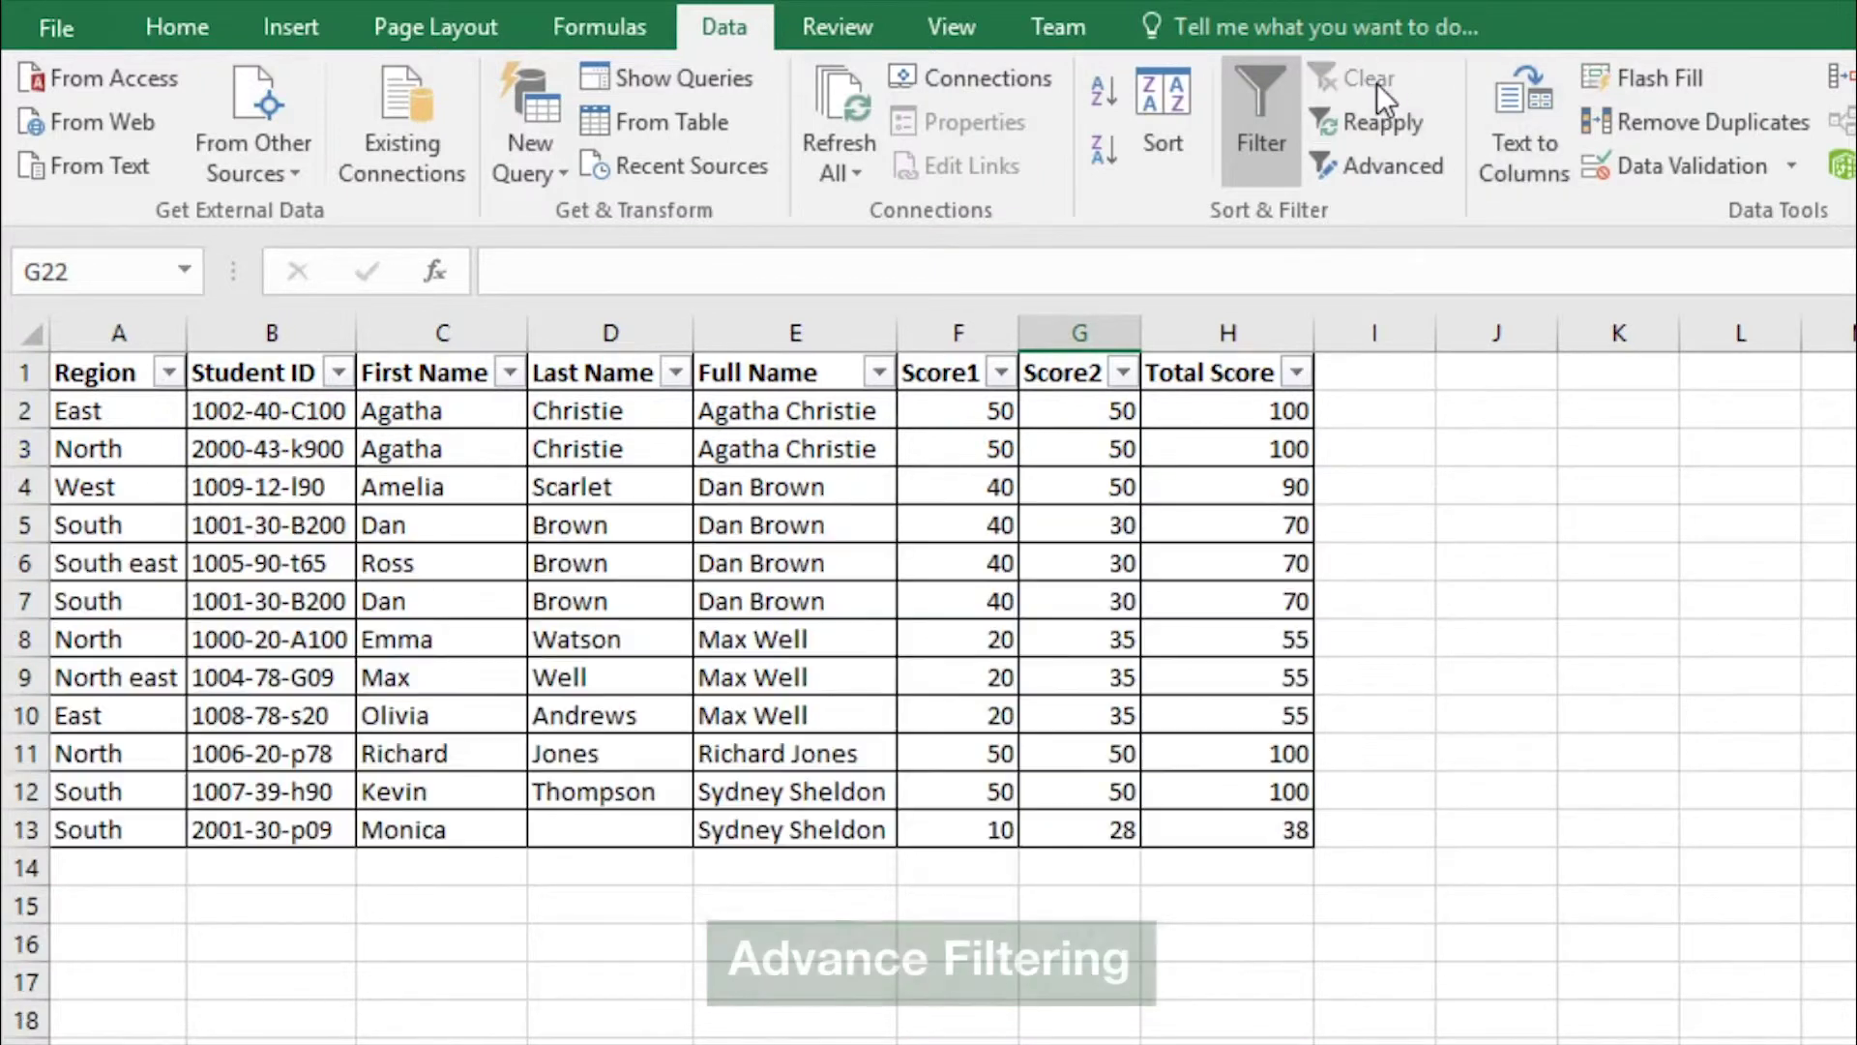
pyautogui.click(737, 789)
pyautogui.click(870, 1022)
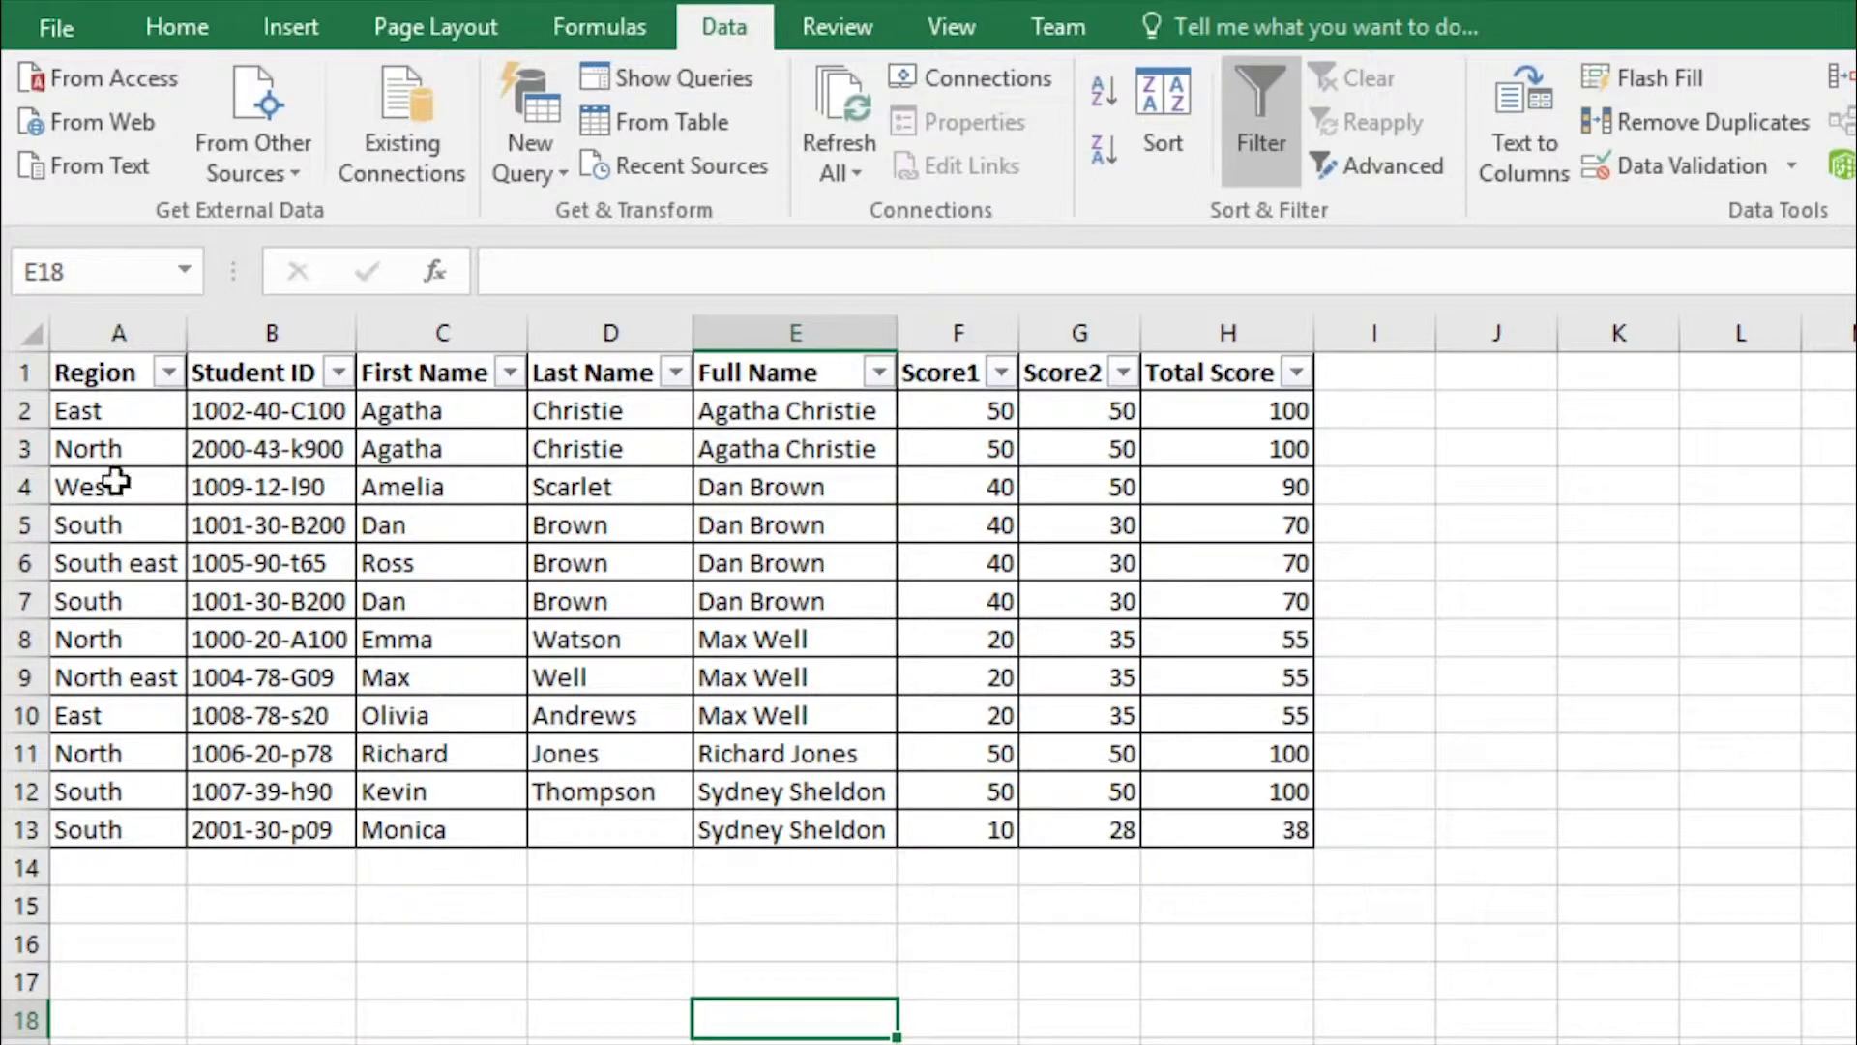
# - Insert seven blank rows above the student table's header row, in rows 1 to 7
pyautogui.click(9, 372)
pyautogui.moveTo(9, 373); pyautogui.dragTo(14, 585)
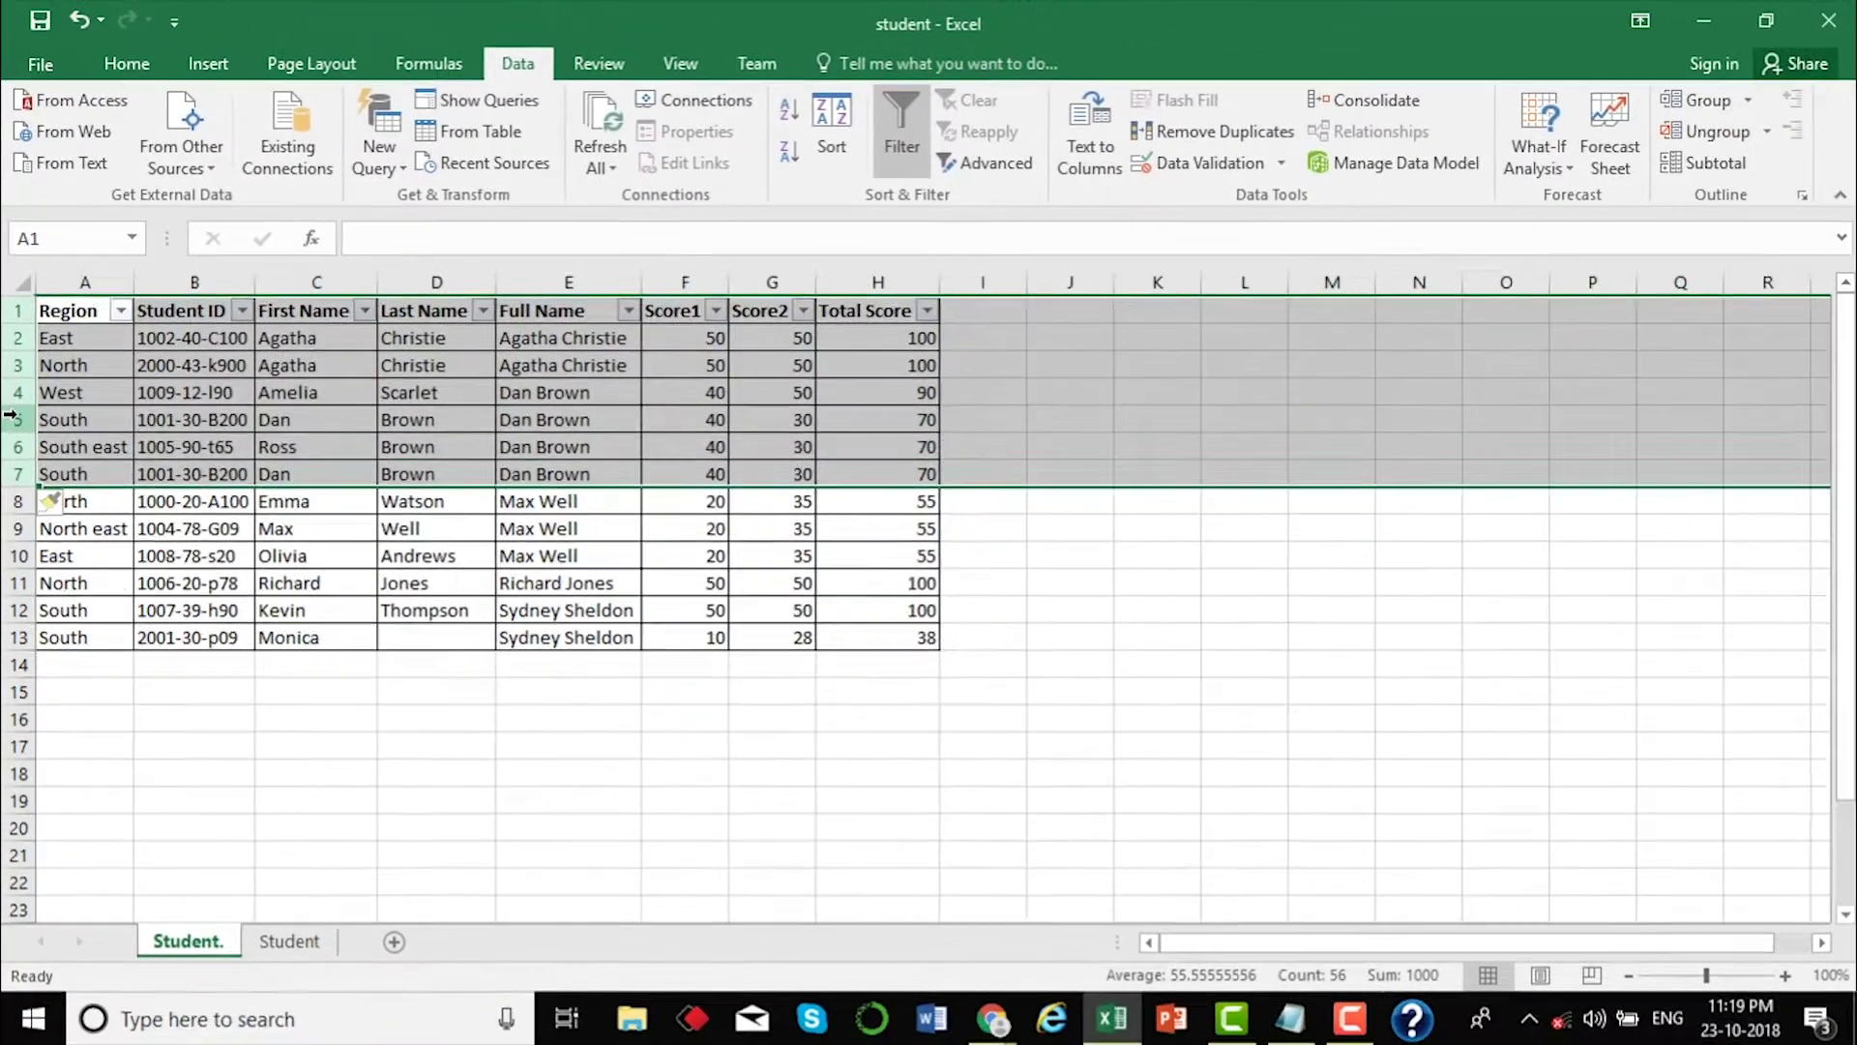
pyautogui.hotkey('ctrl', 'shift', '+')
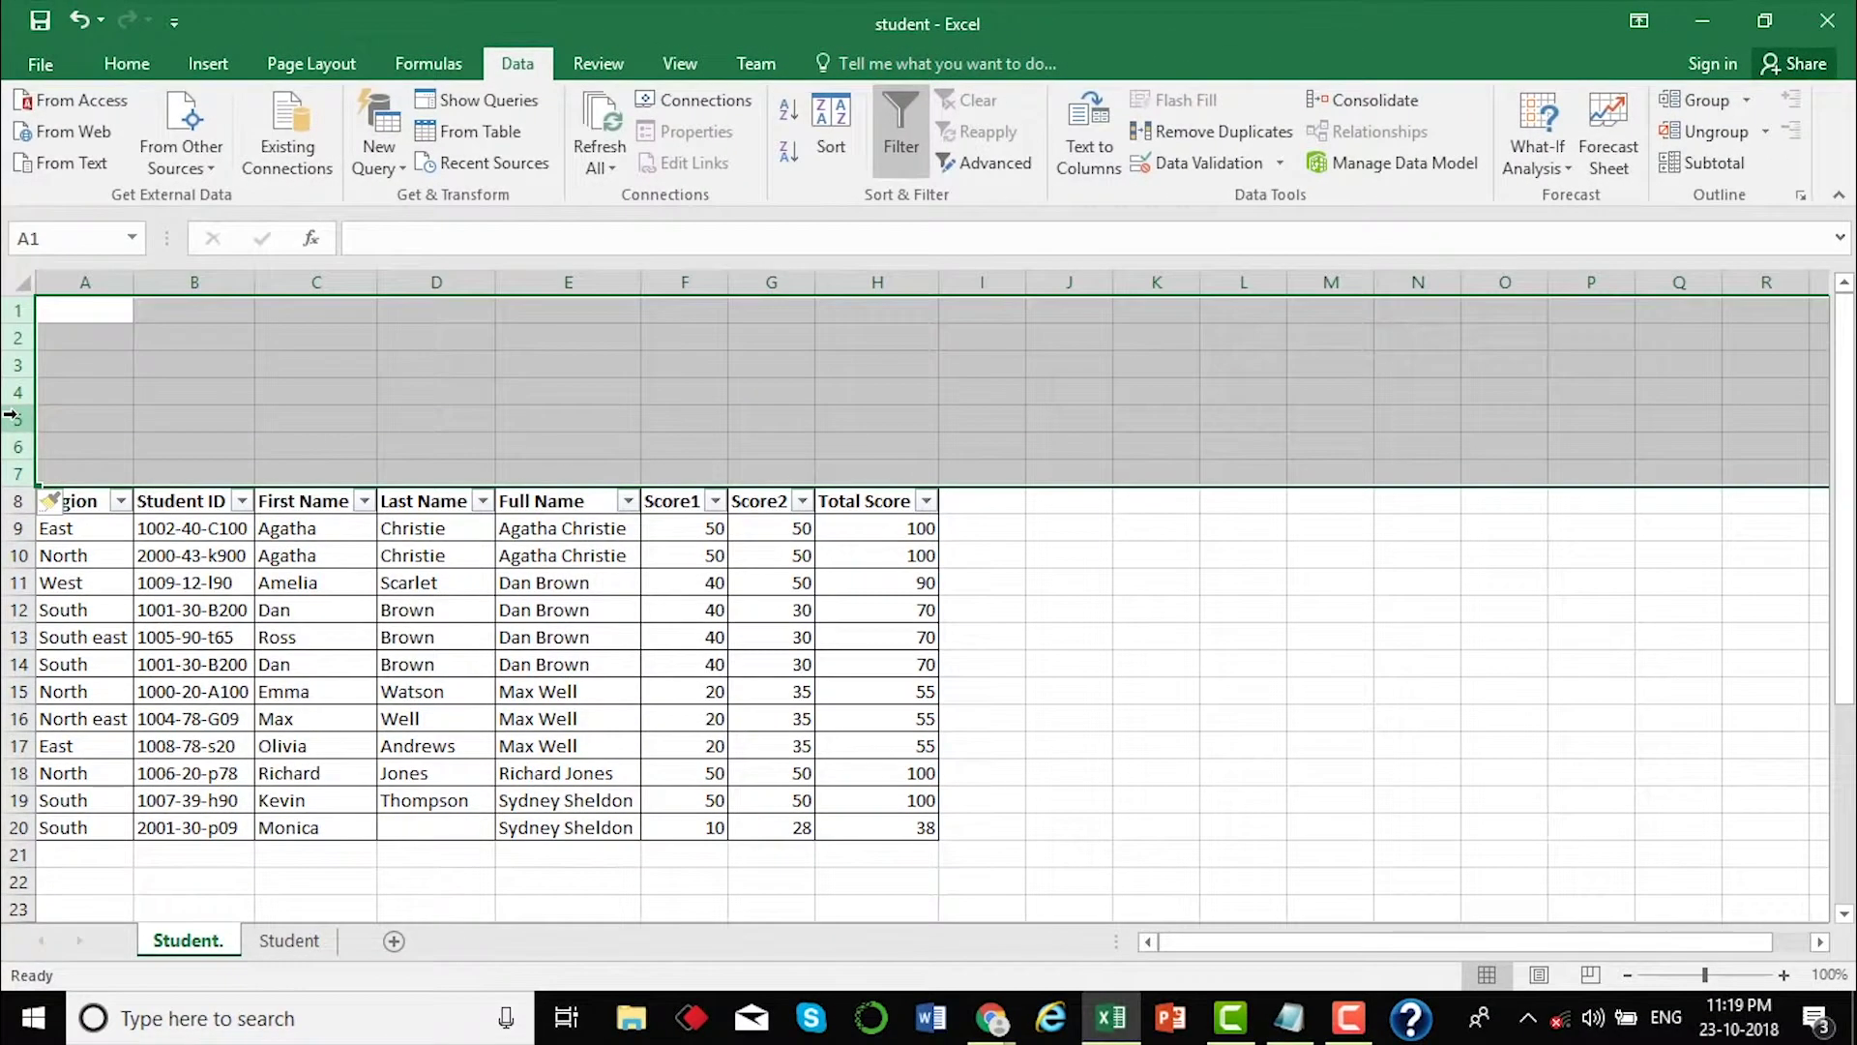
pyautogui.click(338, 275)
pyautogui.click(323, 334)
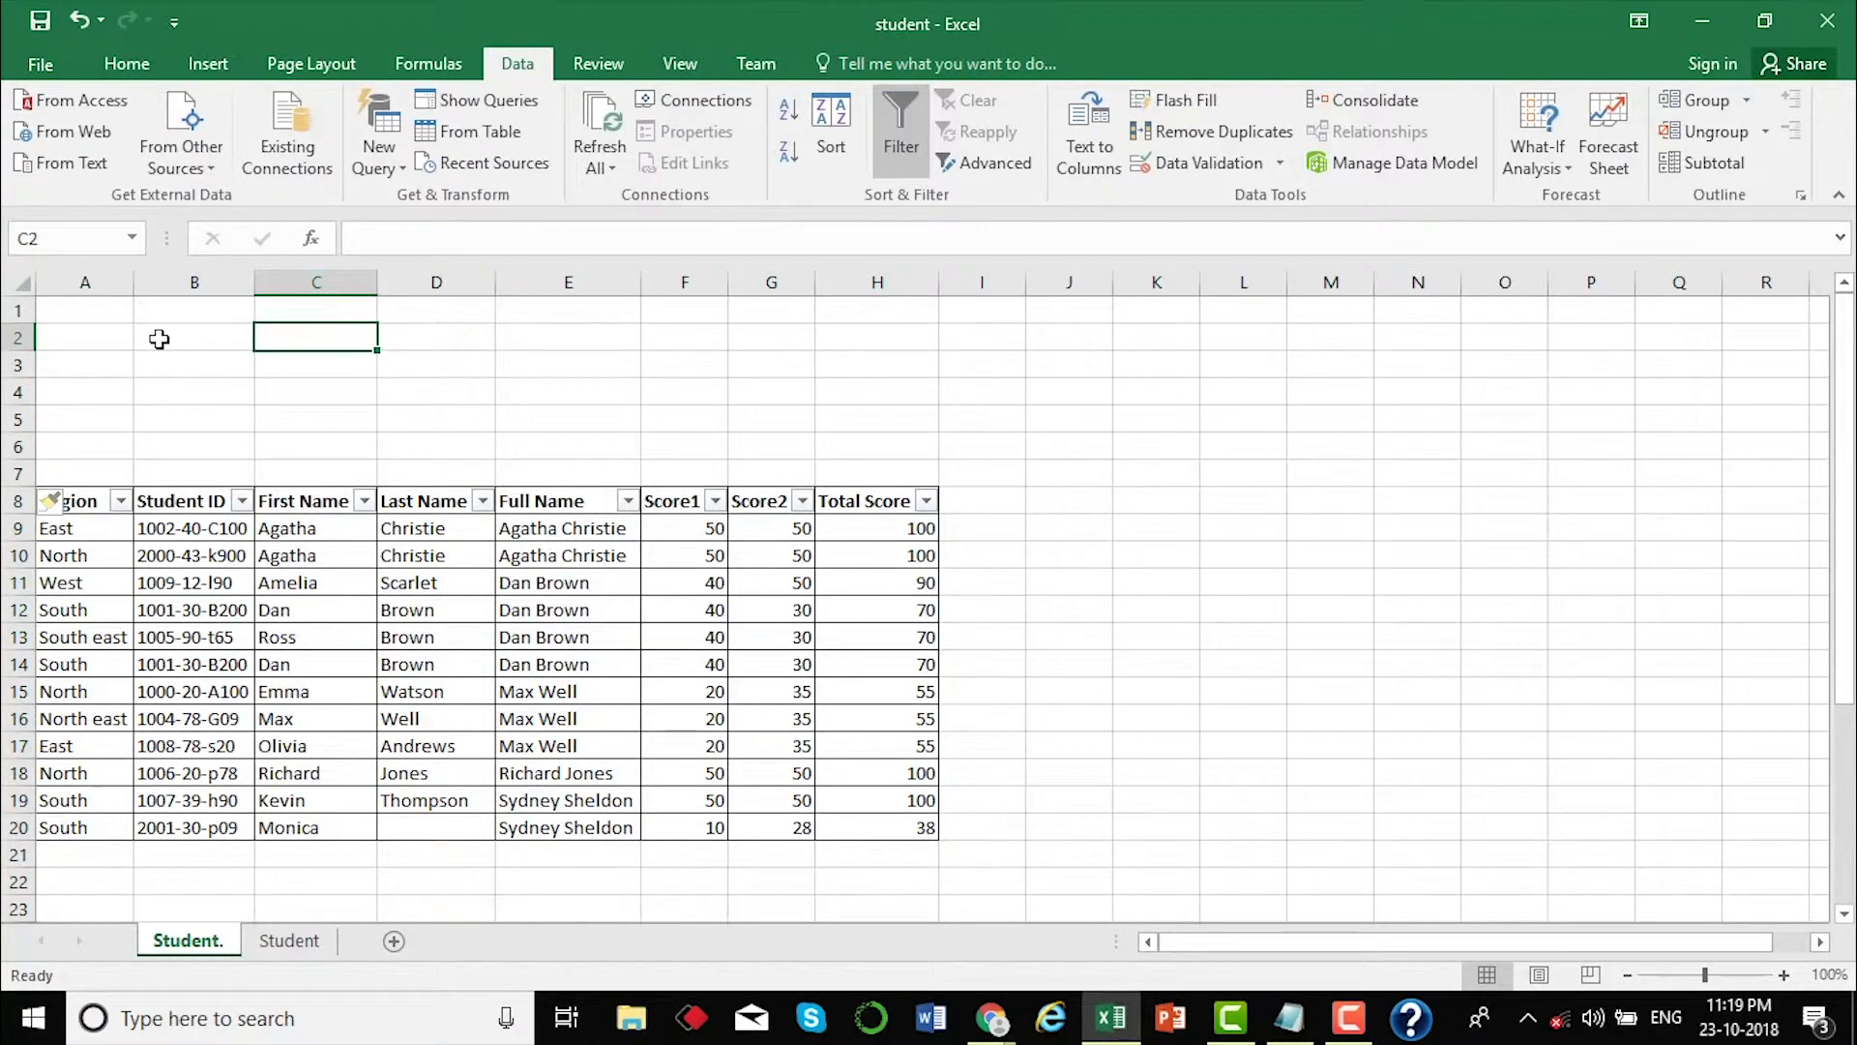
pyautogui.moveTo(198, 333); pyautogui.dragTo(795, 446)
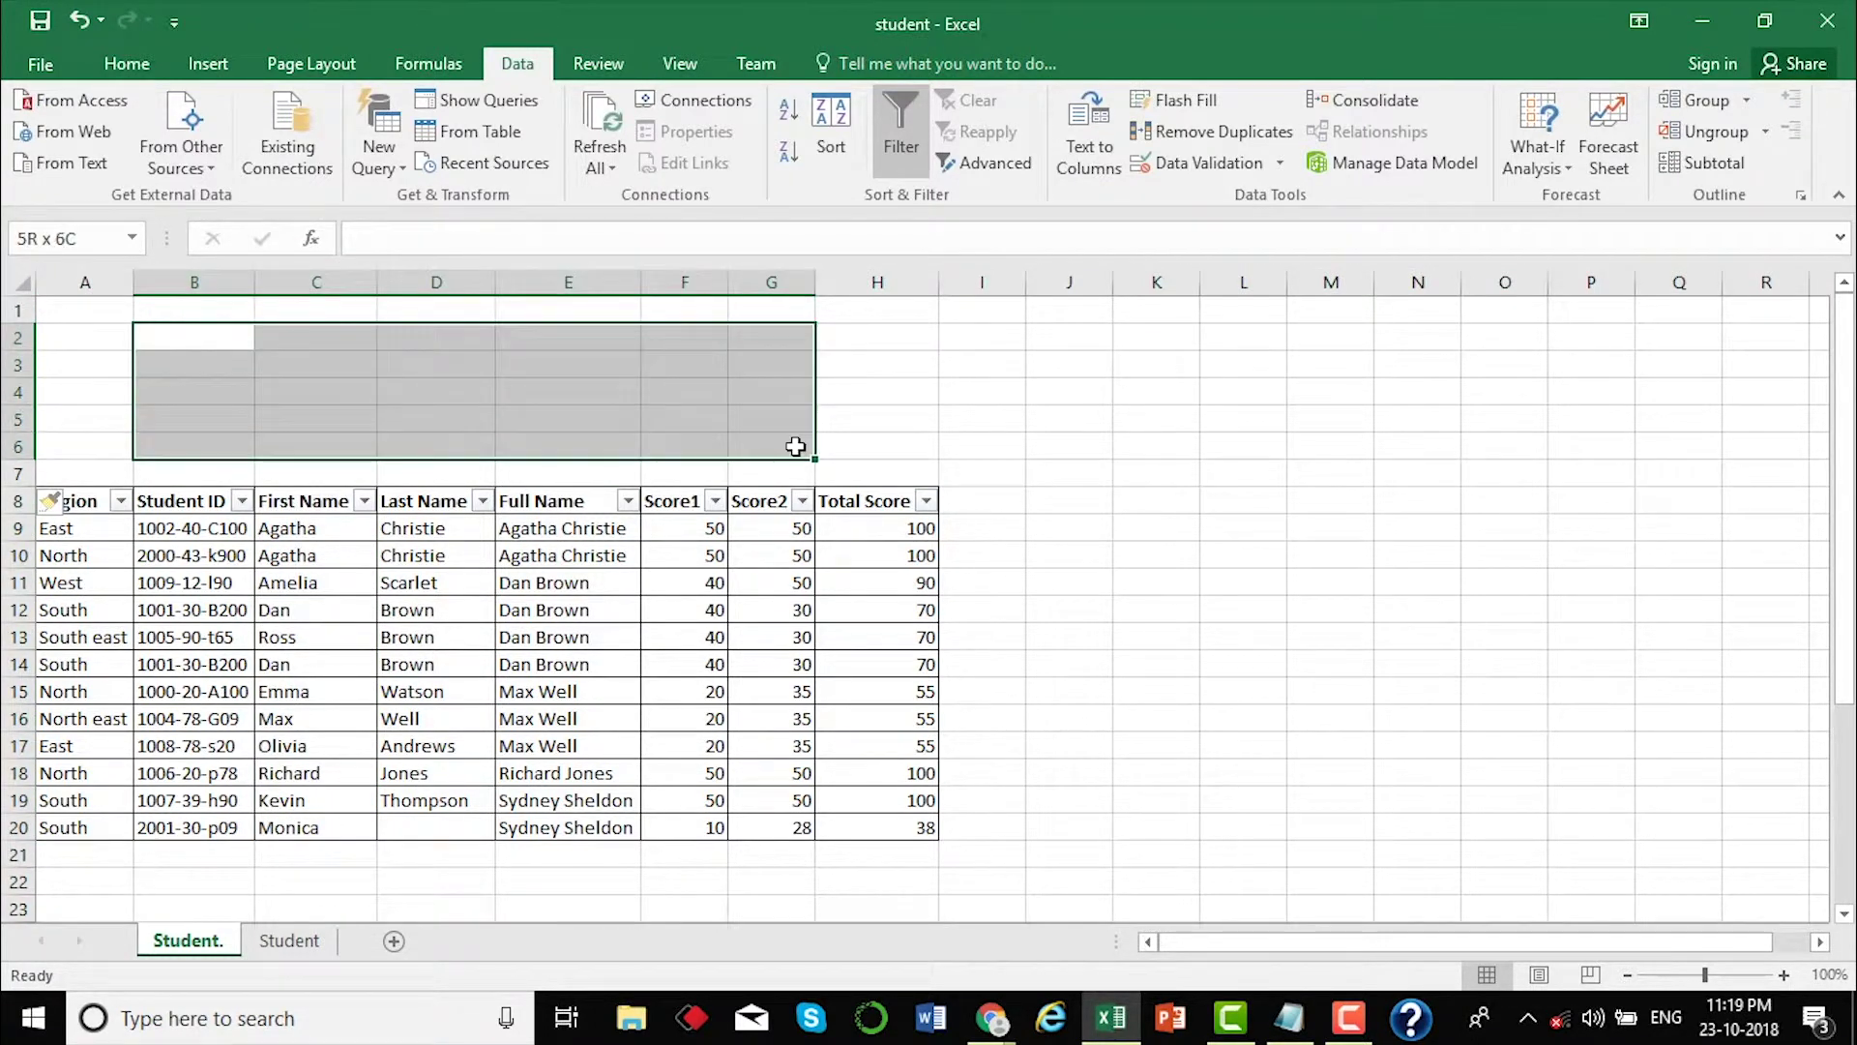
pyautogui.click(795, 445)
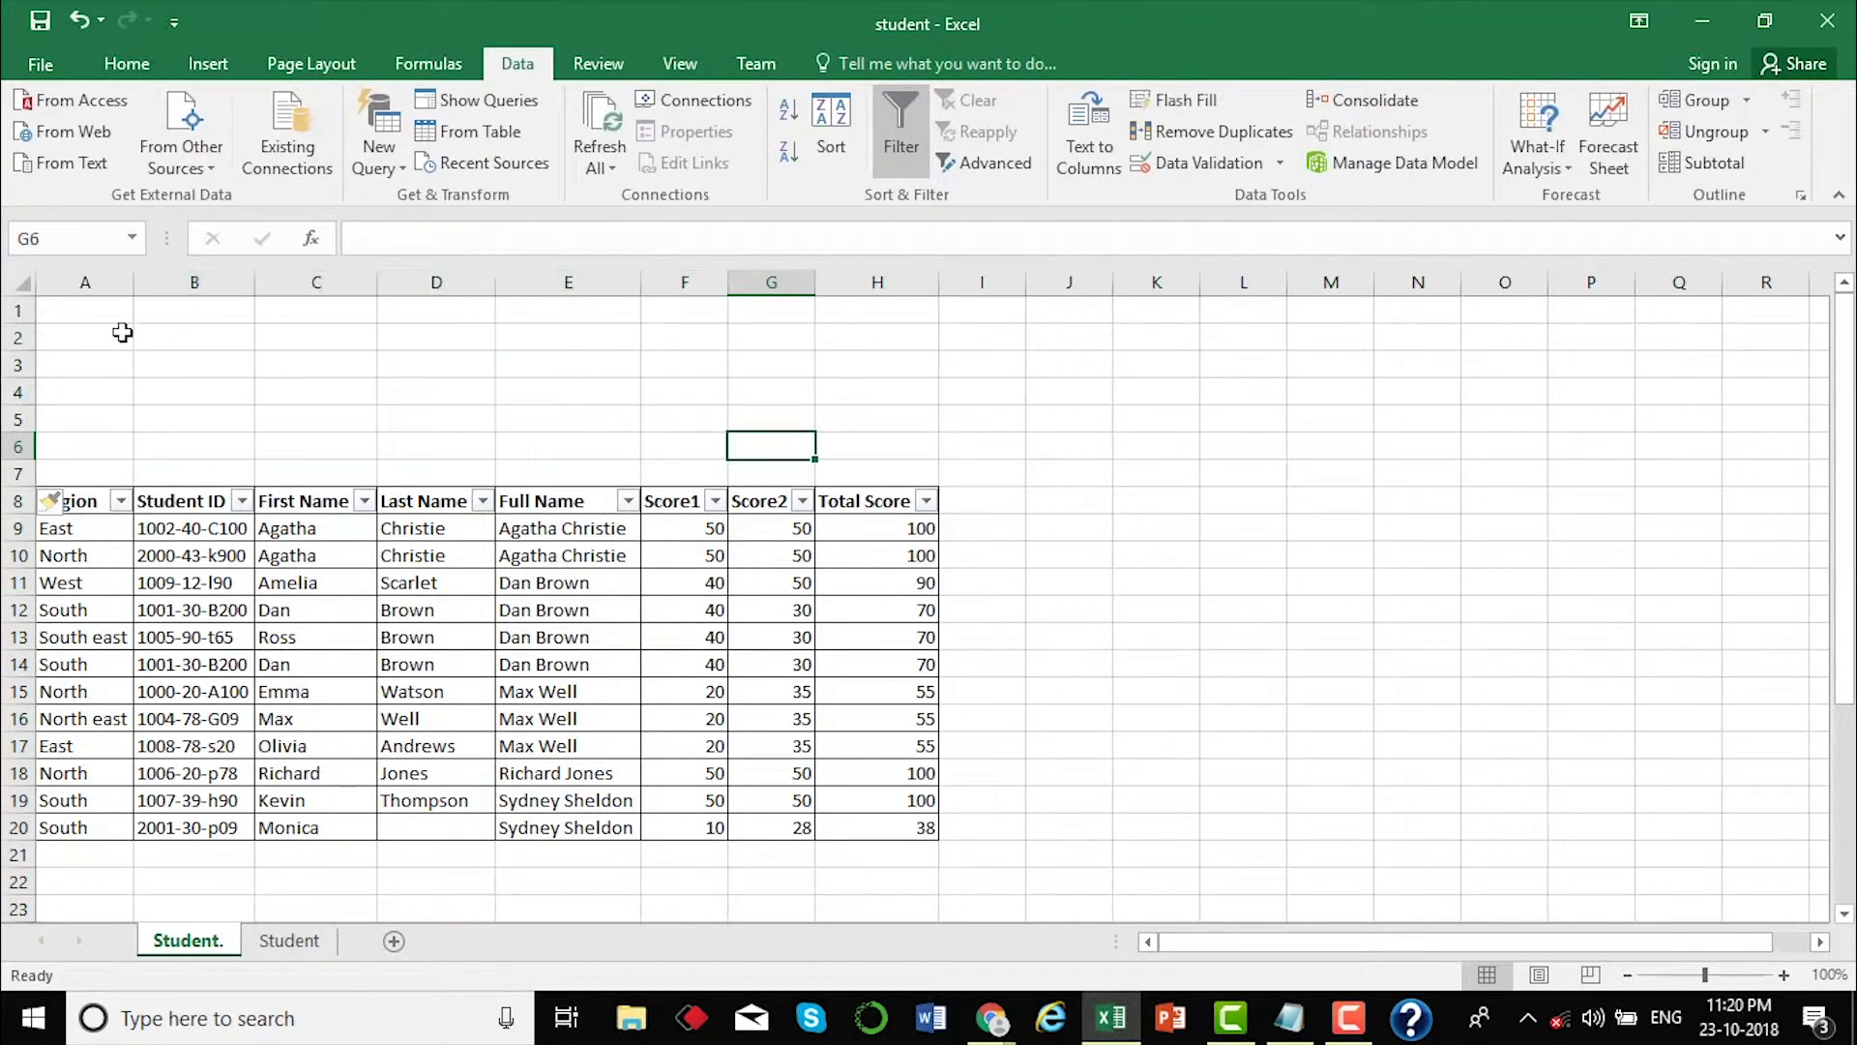
pyautogui.click(187, 304)
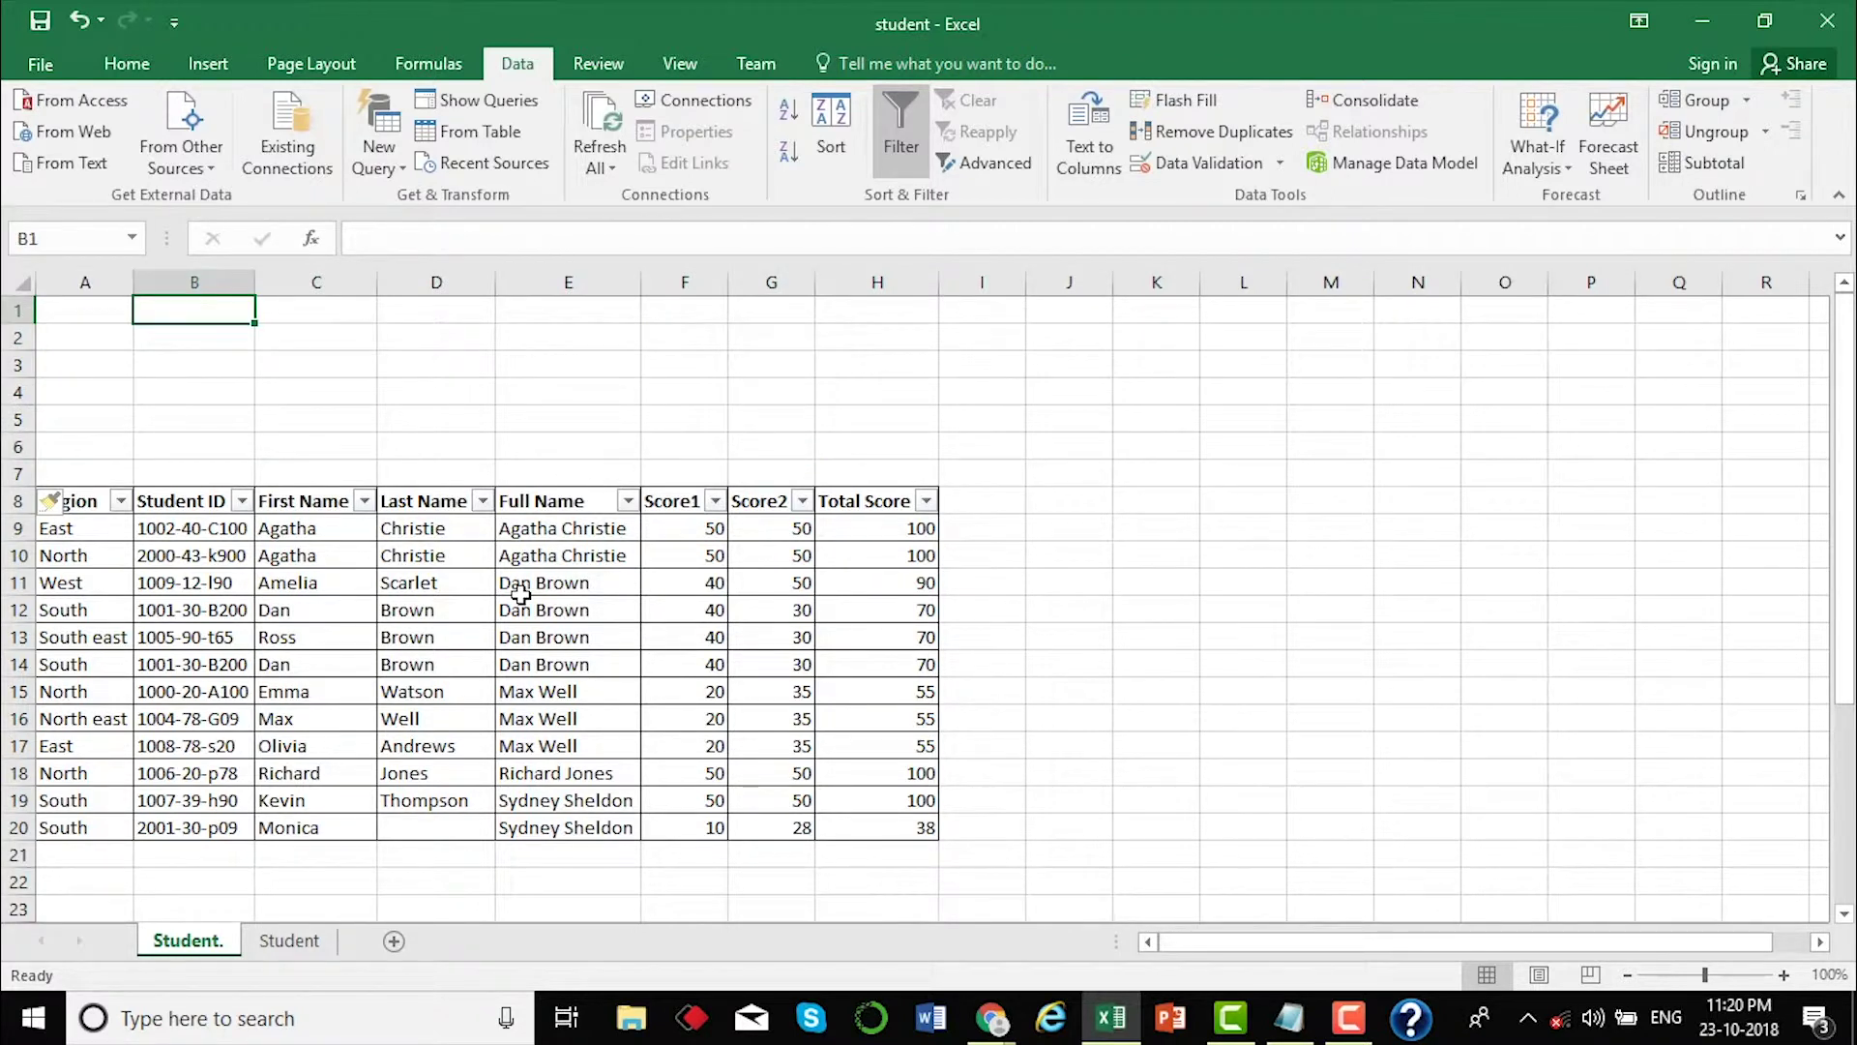
# - Copy the table's header row A8:H8 and paste it into row 1 starting at A1, ending copy mode
pyautogui.moveTo(88, 496); pyautogui.dragTo(888, 505)
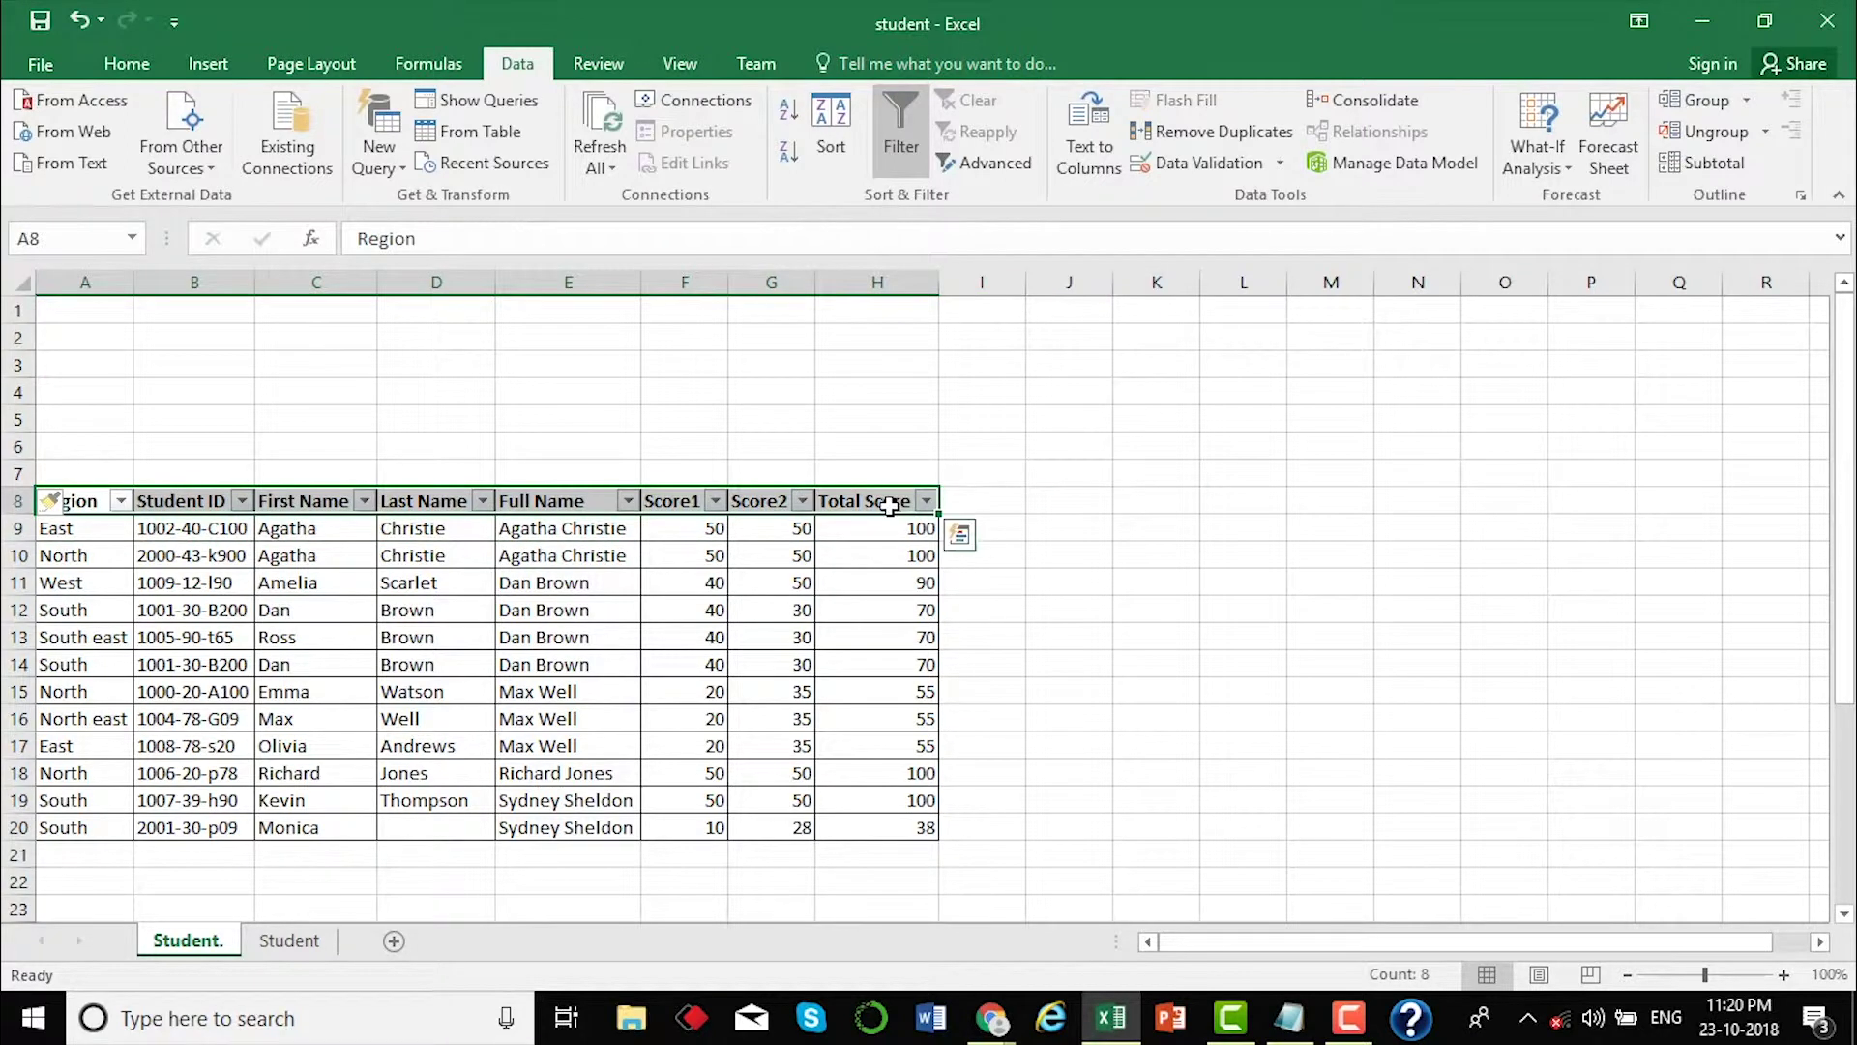
pyautogui.hotkey('ctrl', 'c')
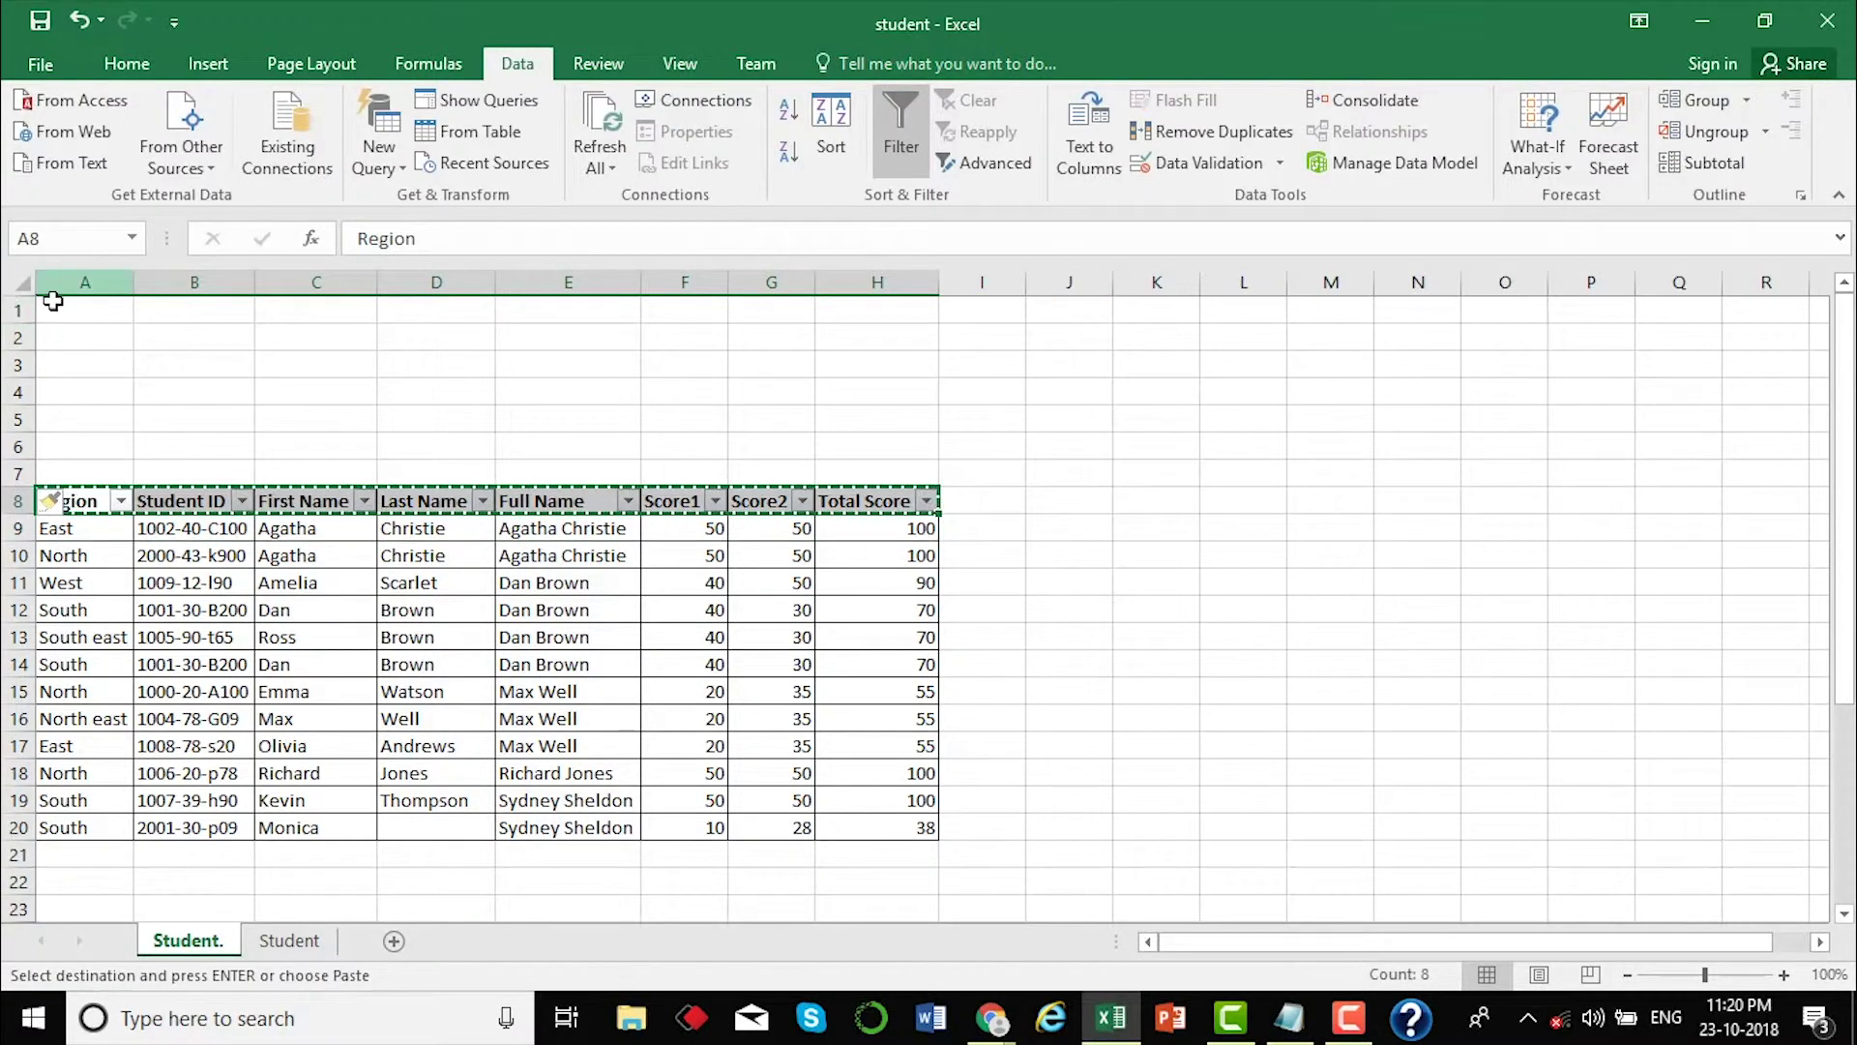
pyautogui.click(61, 312)
pyautogui.hotkey('ctrl', 'v')
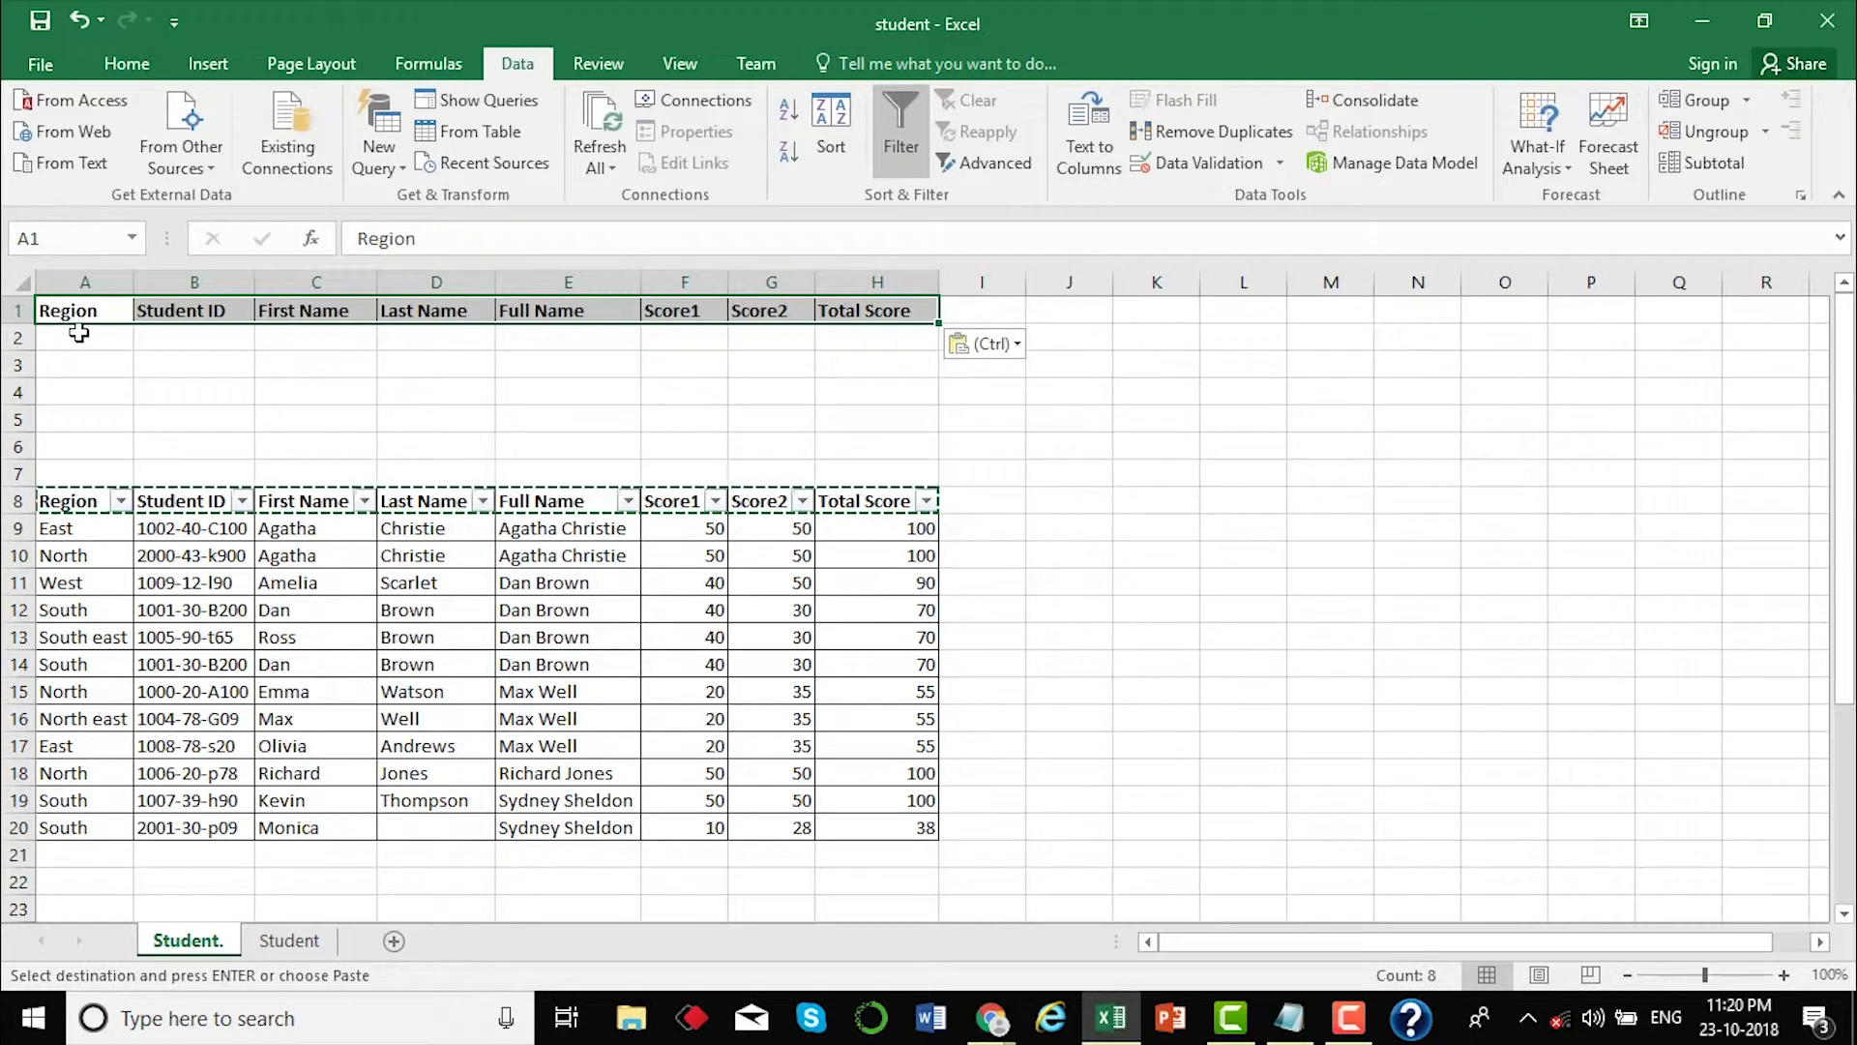
pyautogui.click(79, 335)
pyautogui.press('Escape')
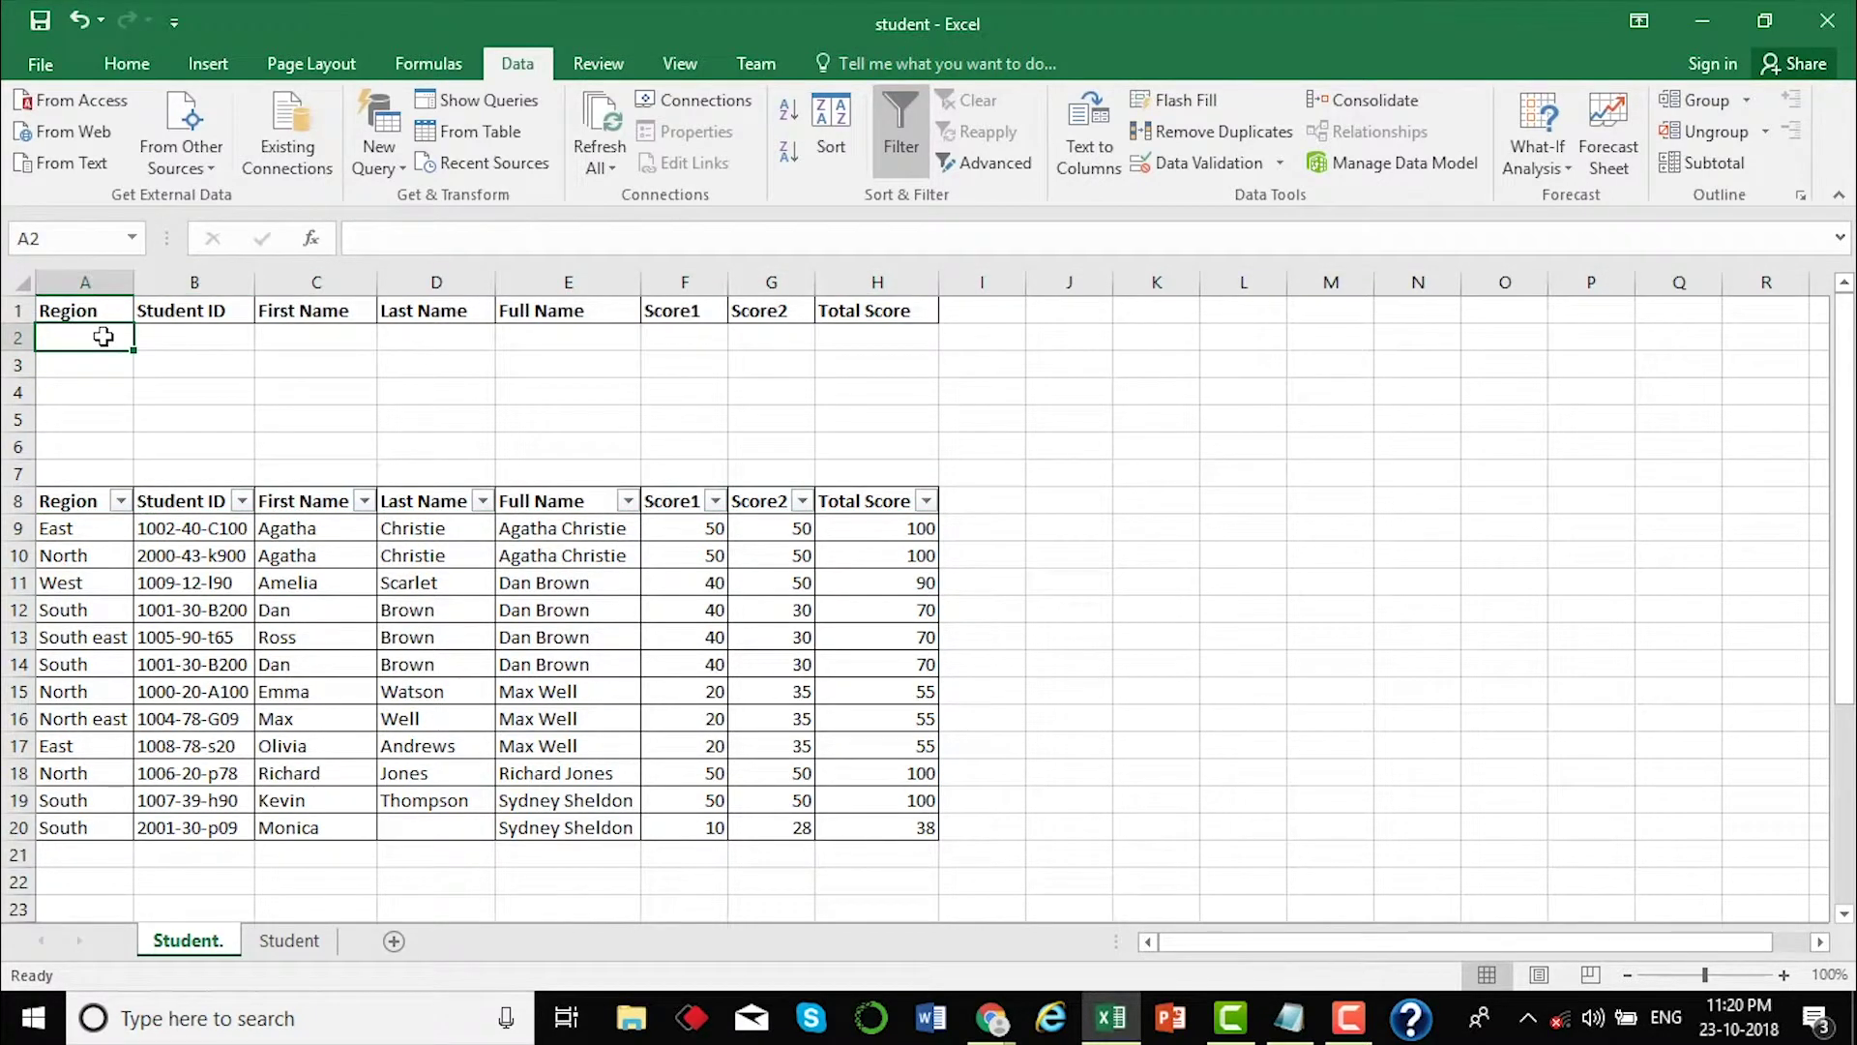
# - Enter the Region criteria East in A2 and West in A3
pyautogui.write('East')
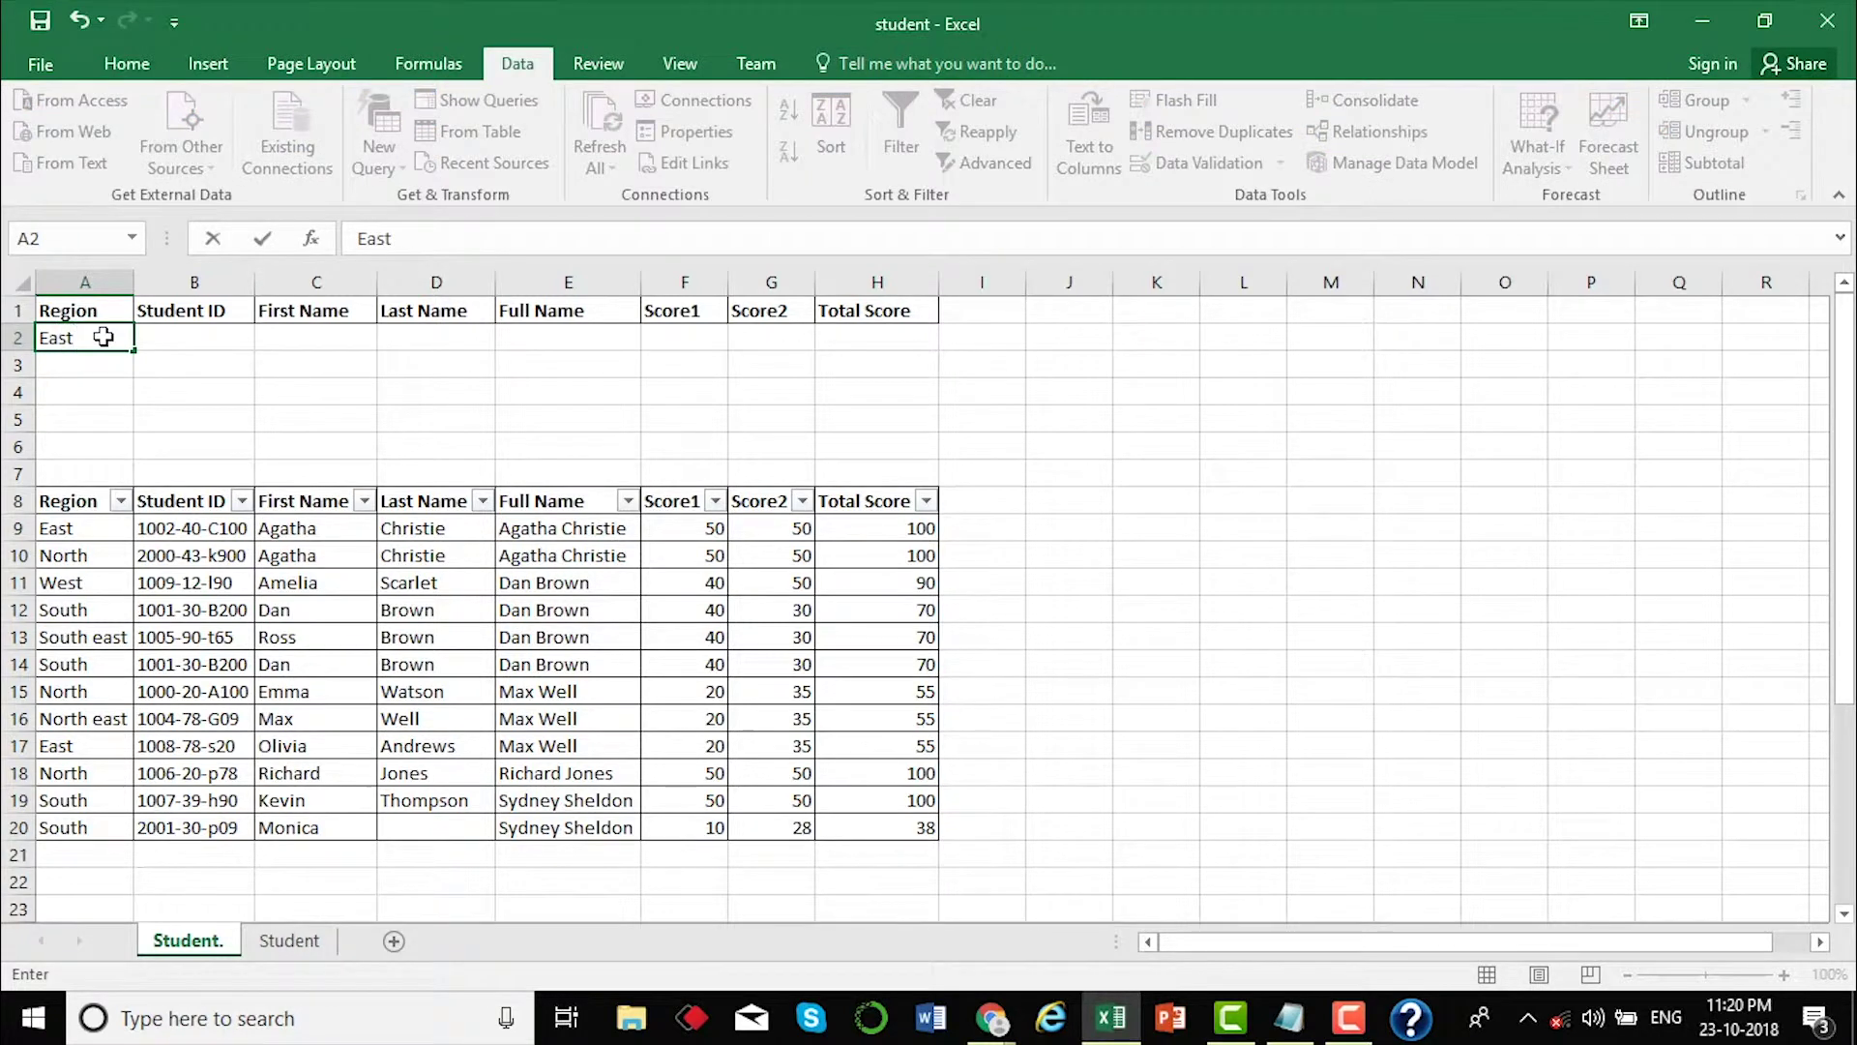
pyautogui.press('Return')
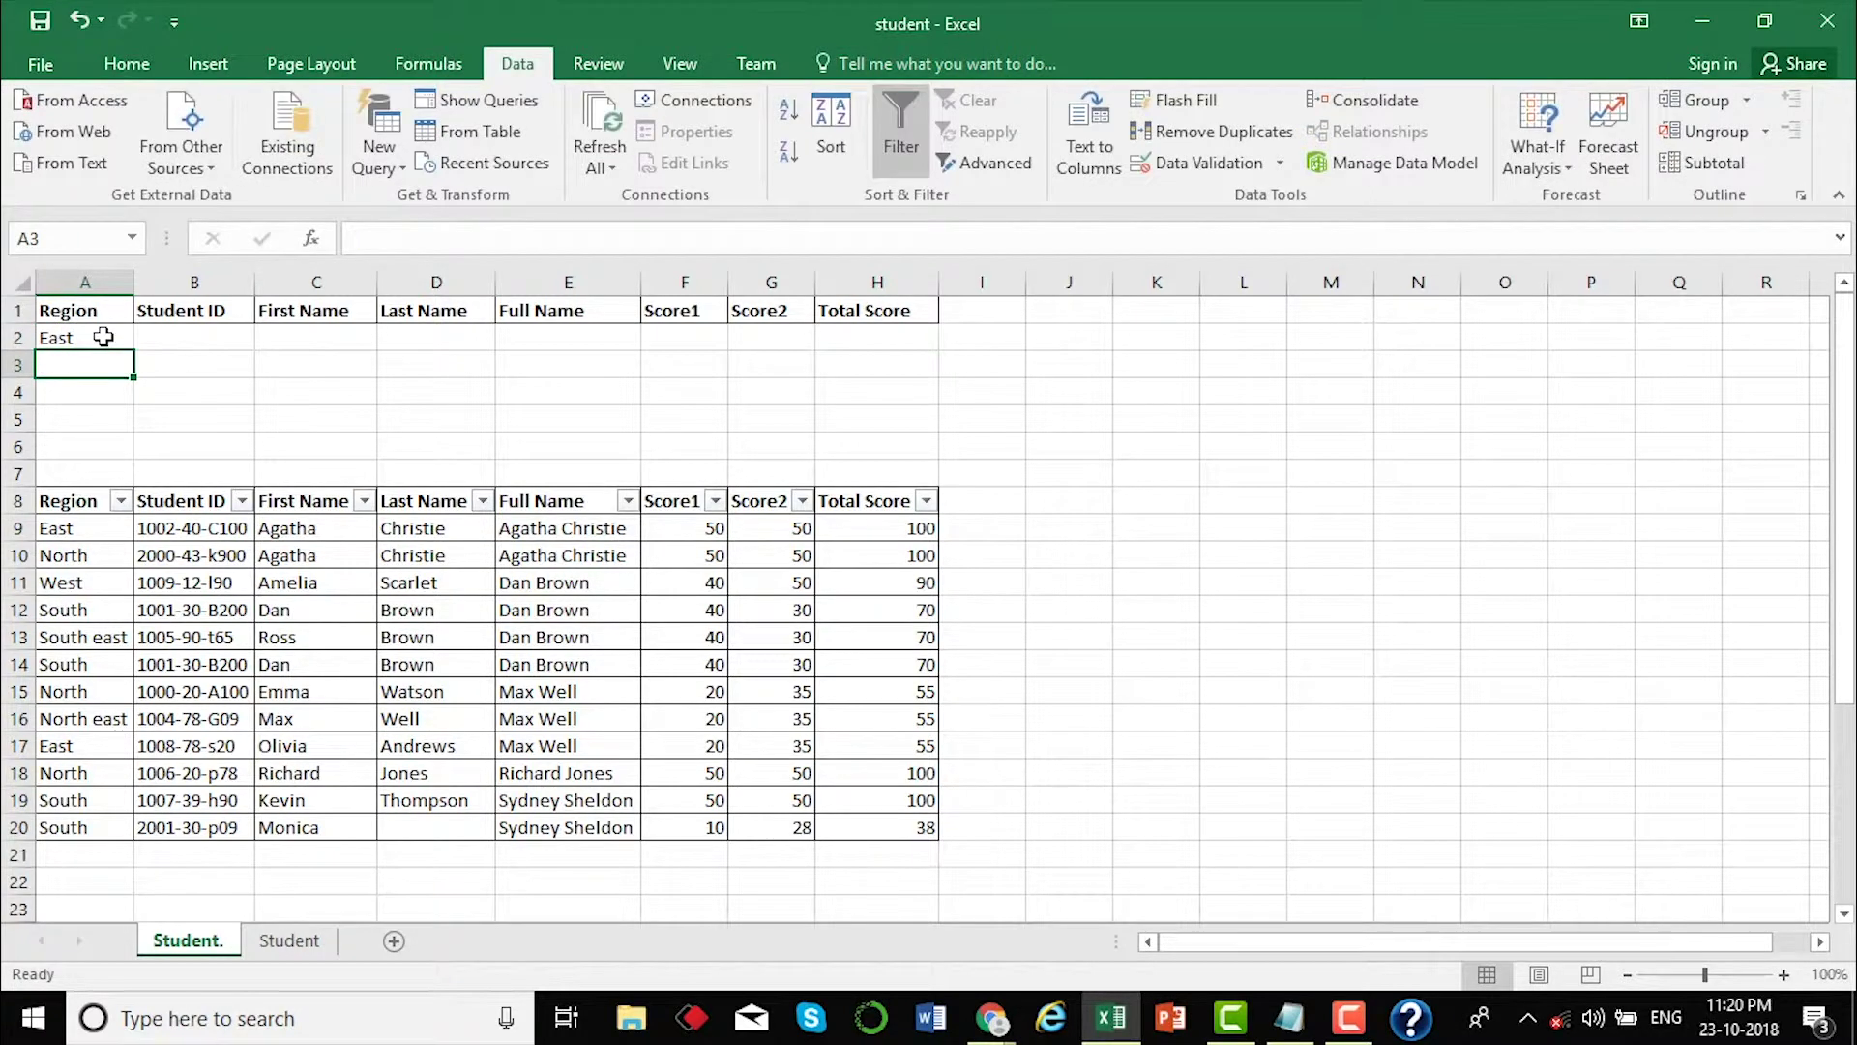
pyautogui.write('Wes')
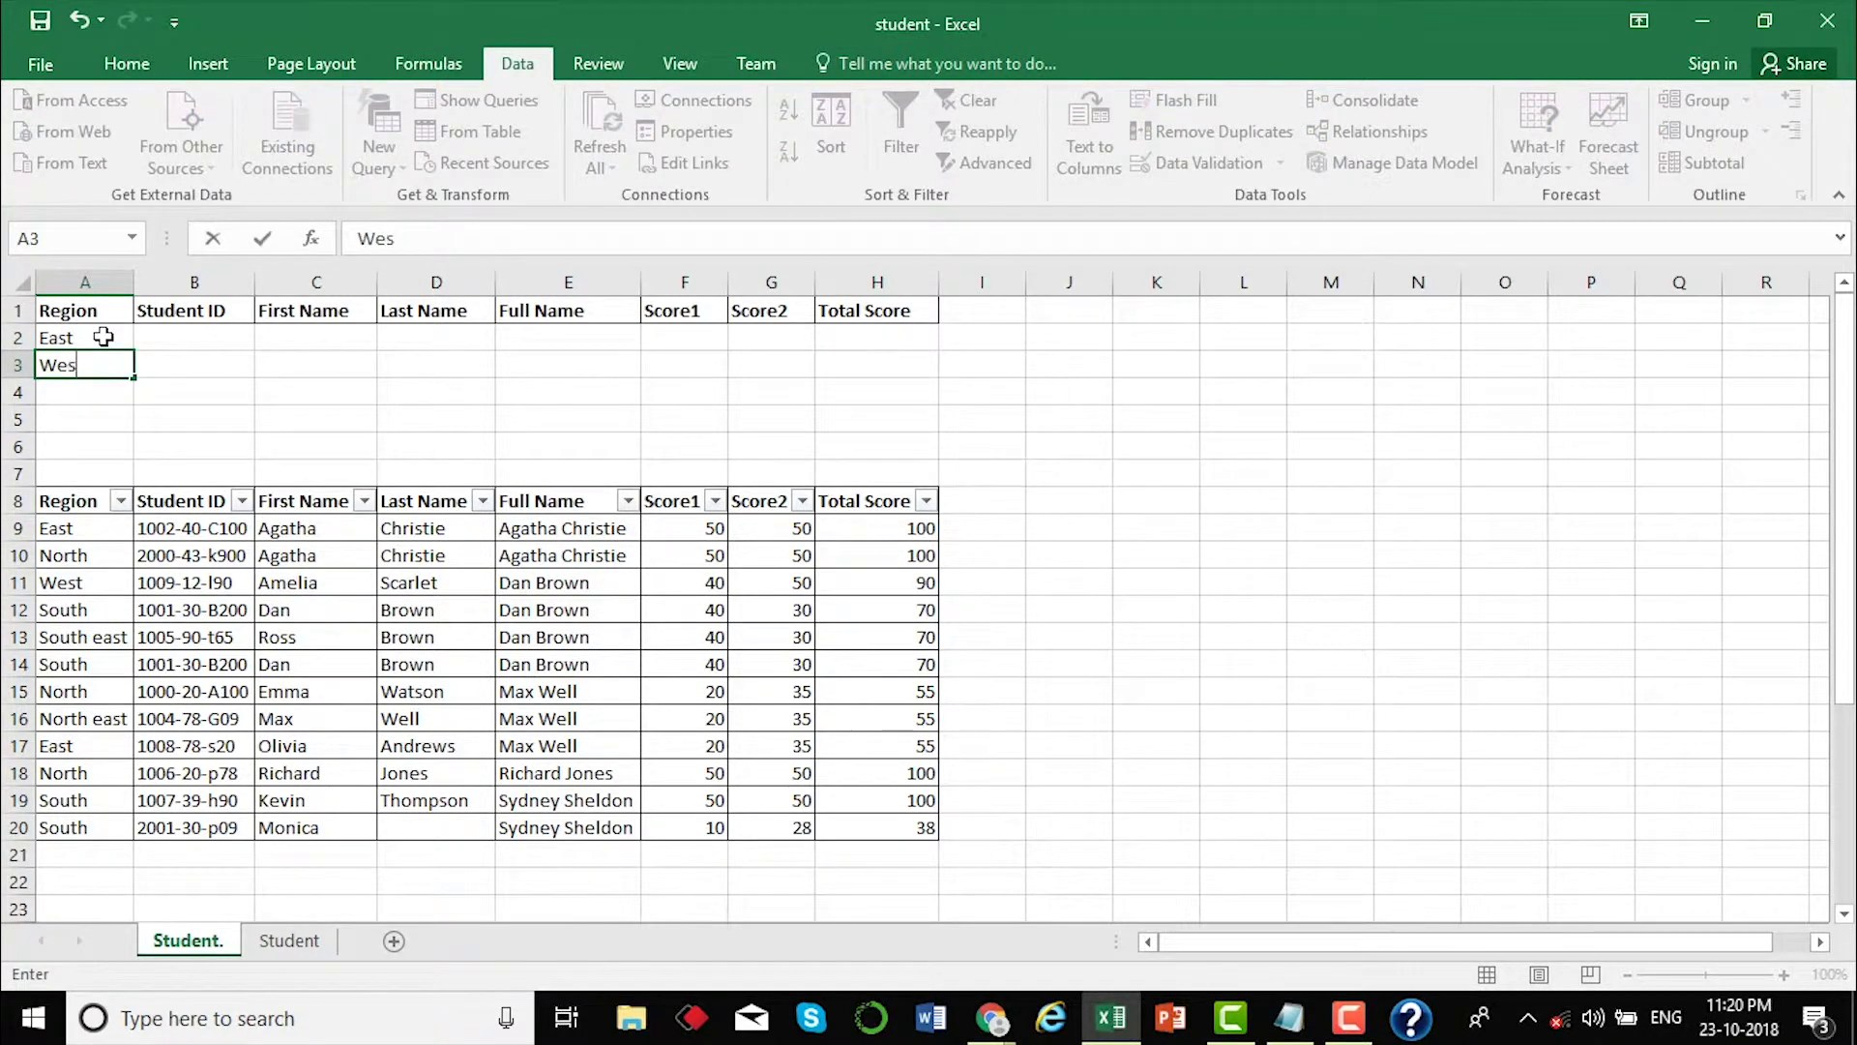
pyautogui.press('Tab')
pyautogui.press('Tab')
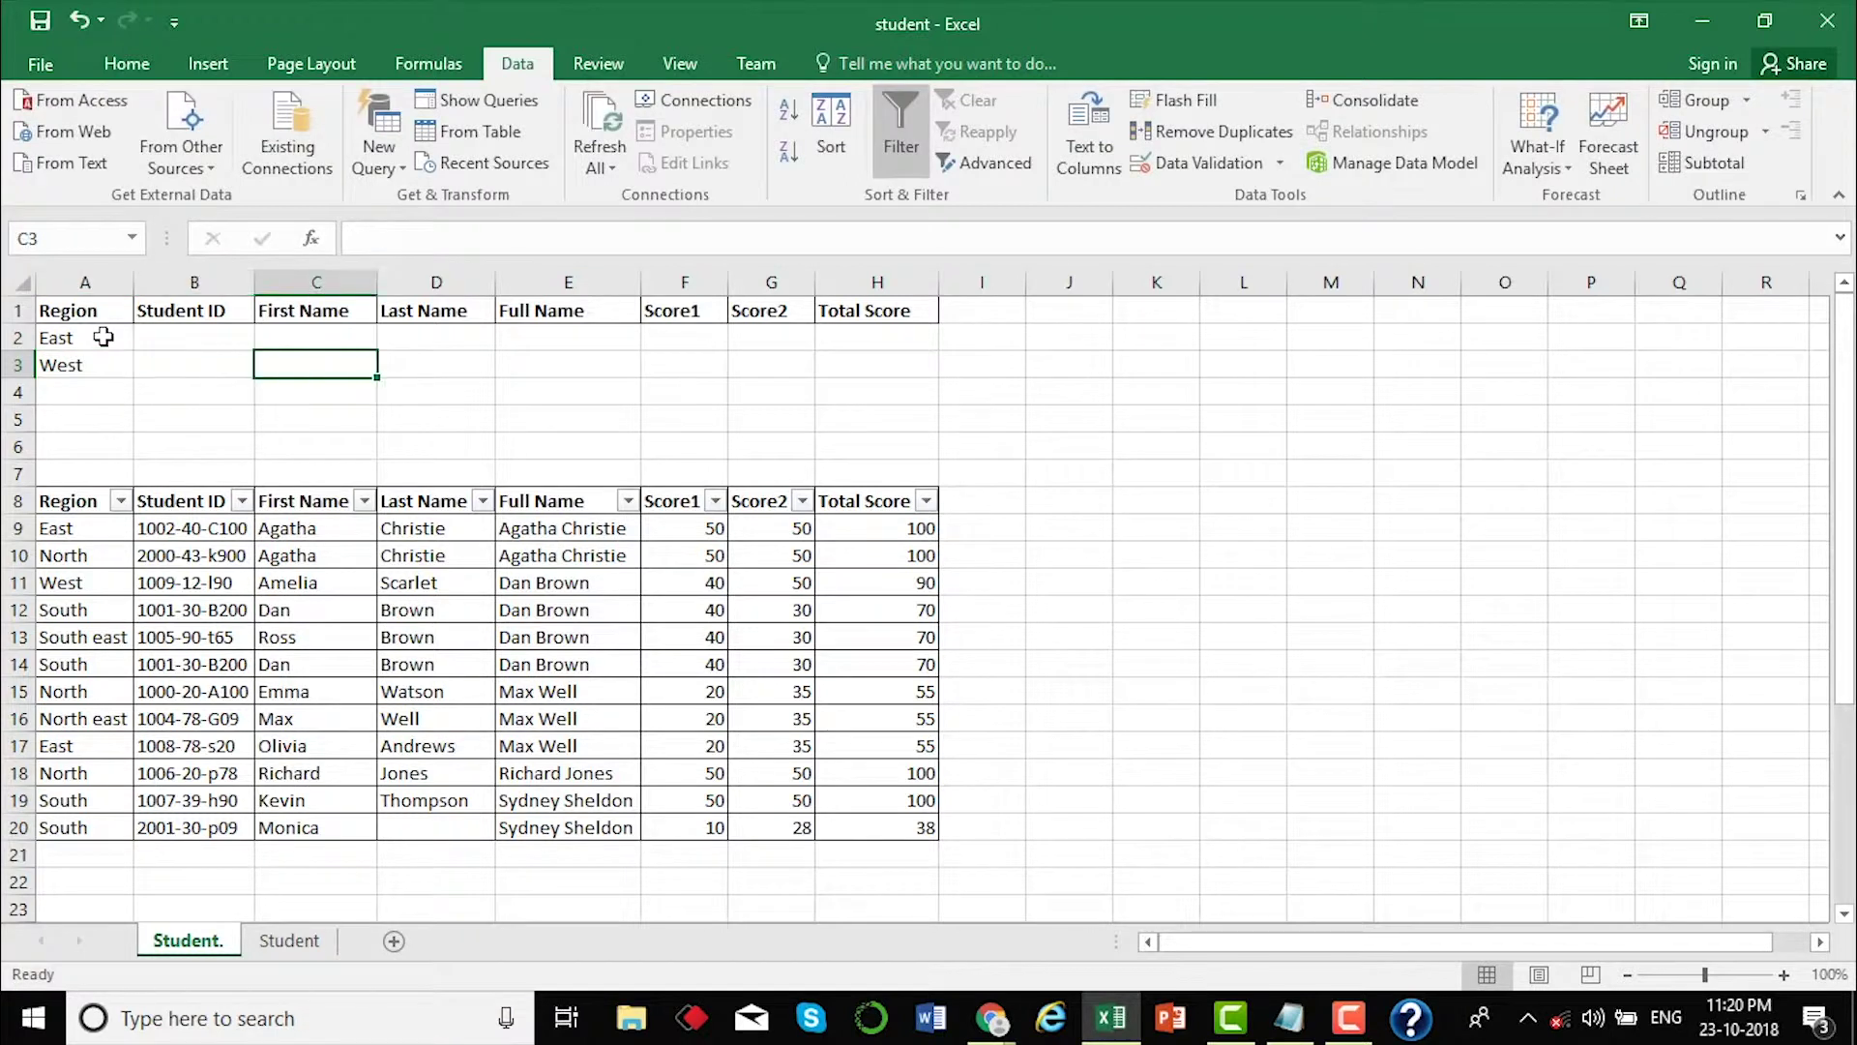
# - Enter 50 as both the Score1 and Score2 criteria in the East row, cells F2 and G2
pyautogui.click(686, 340)
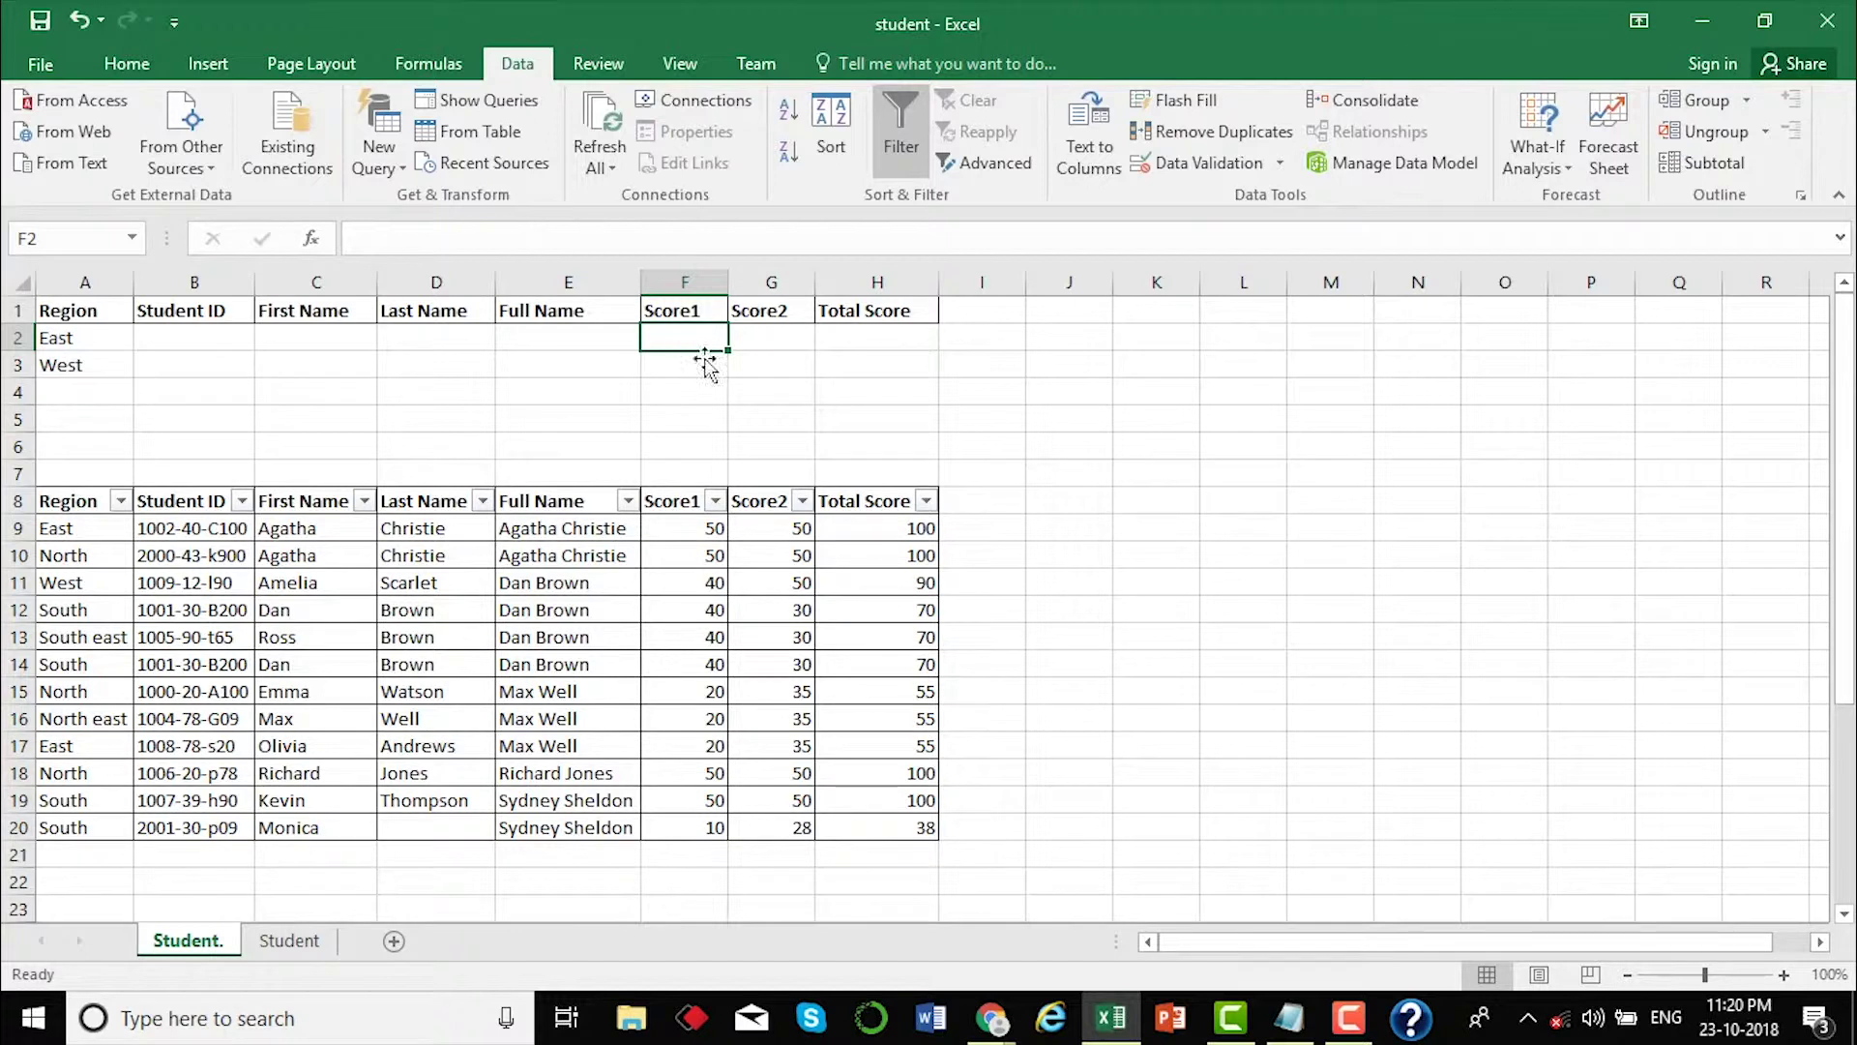
pyautogui.write('50')
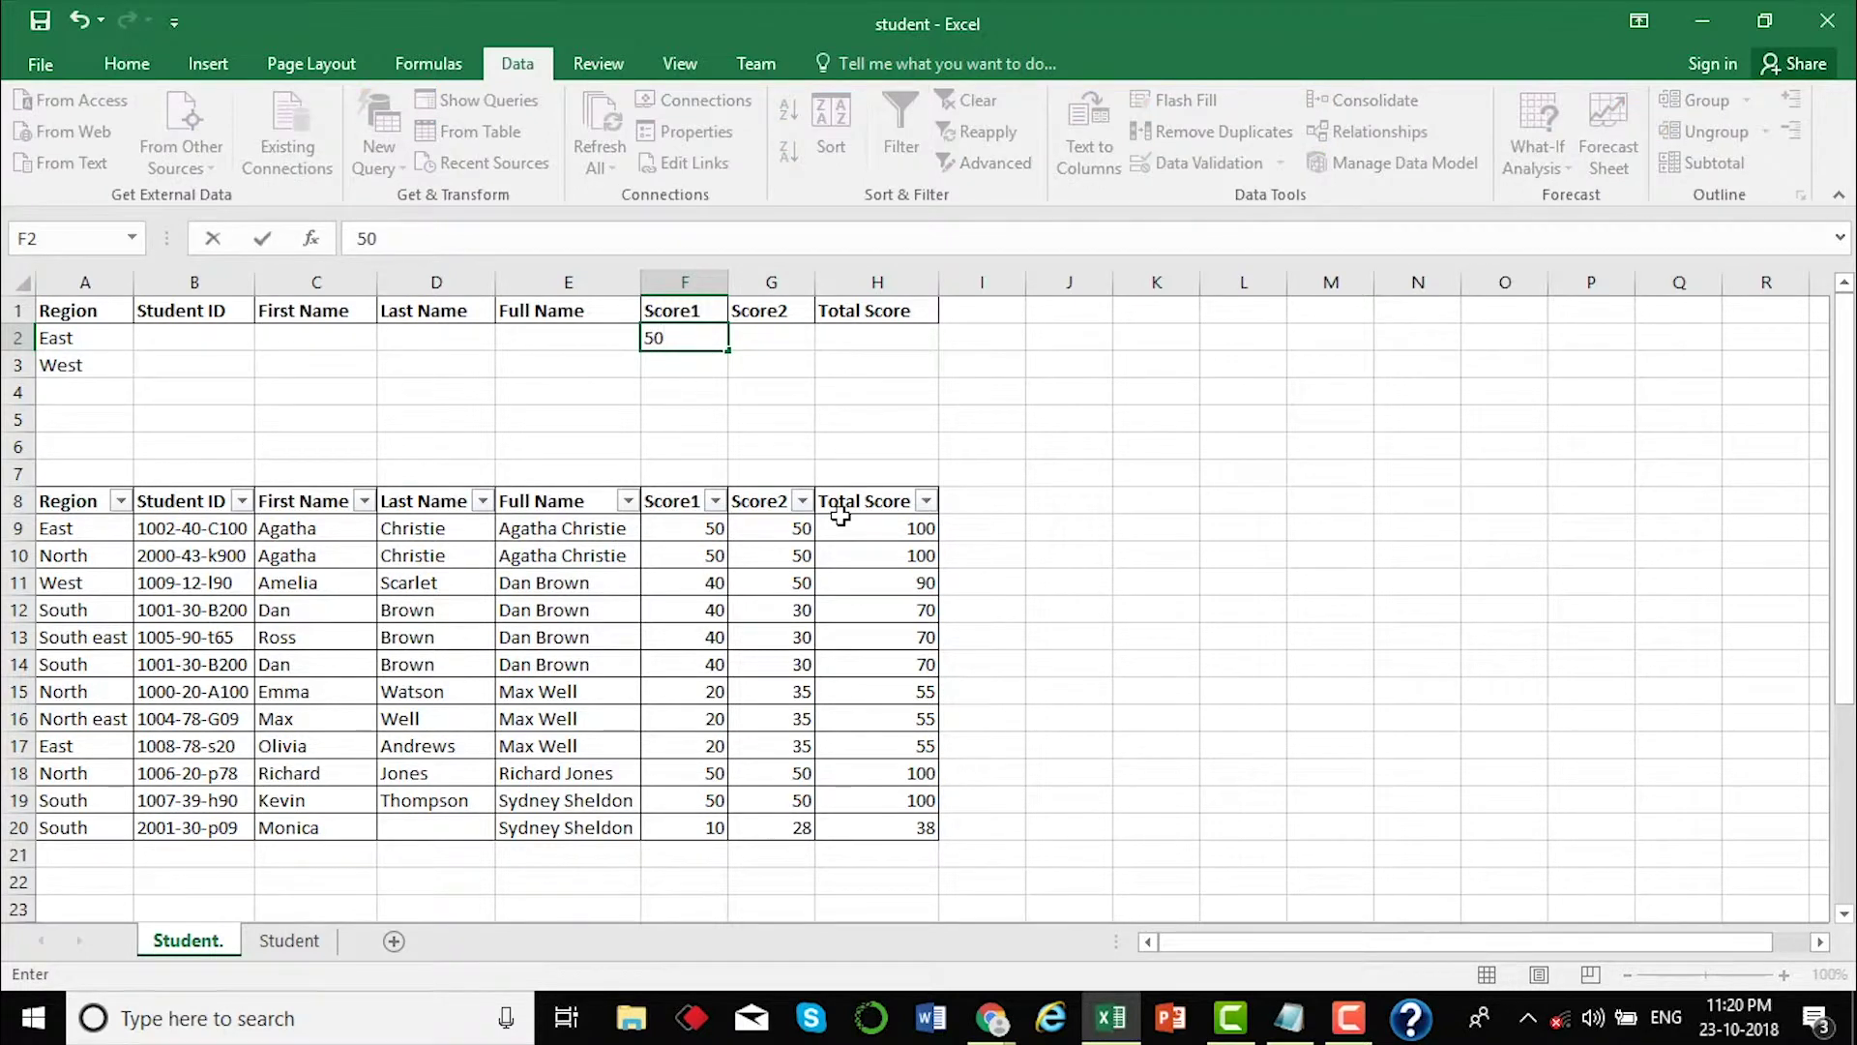
pyautogui.press('Tab')
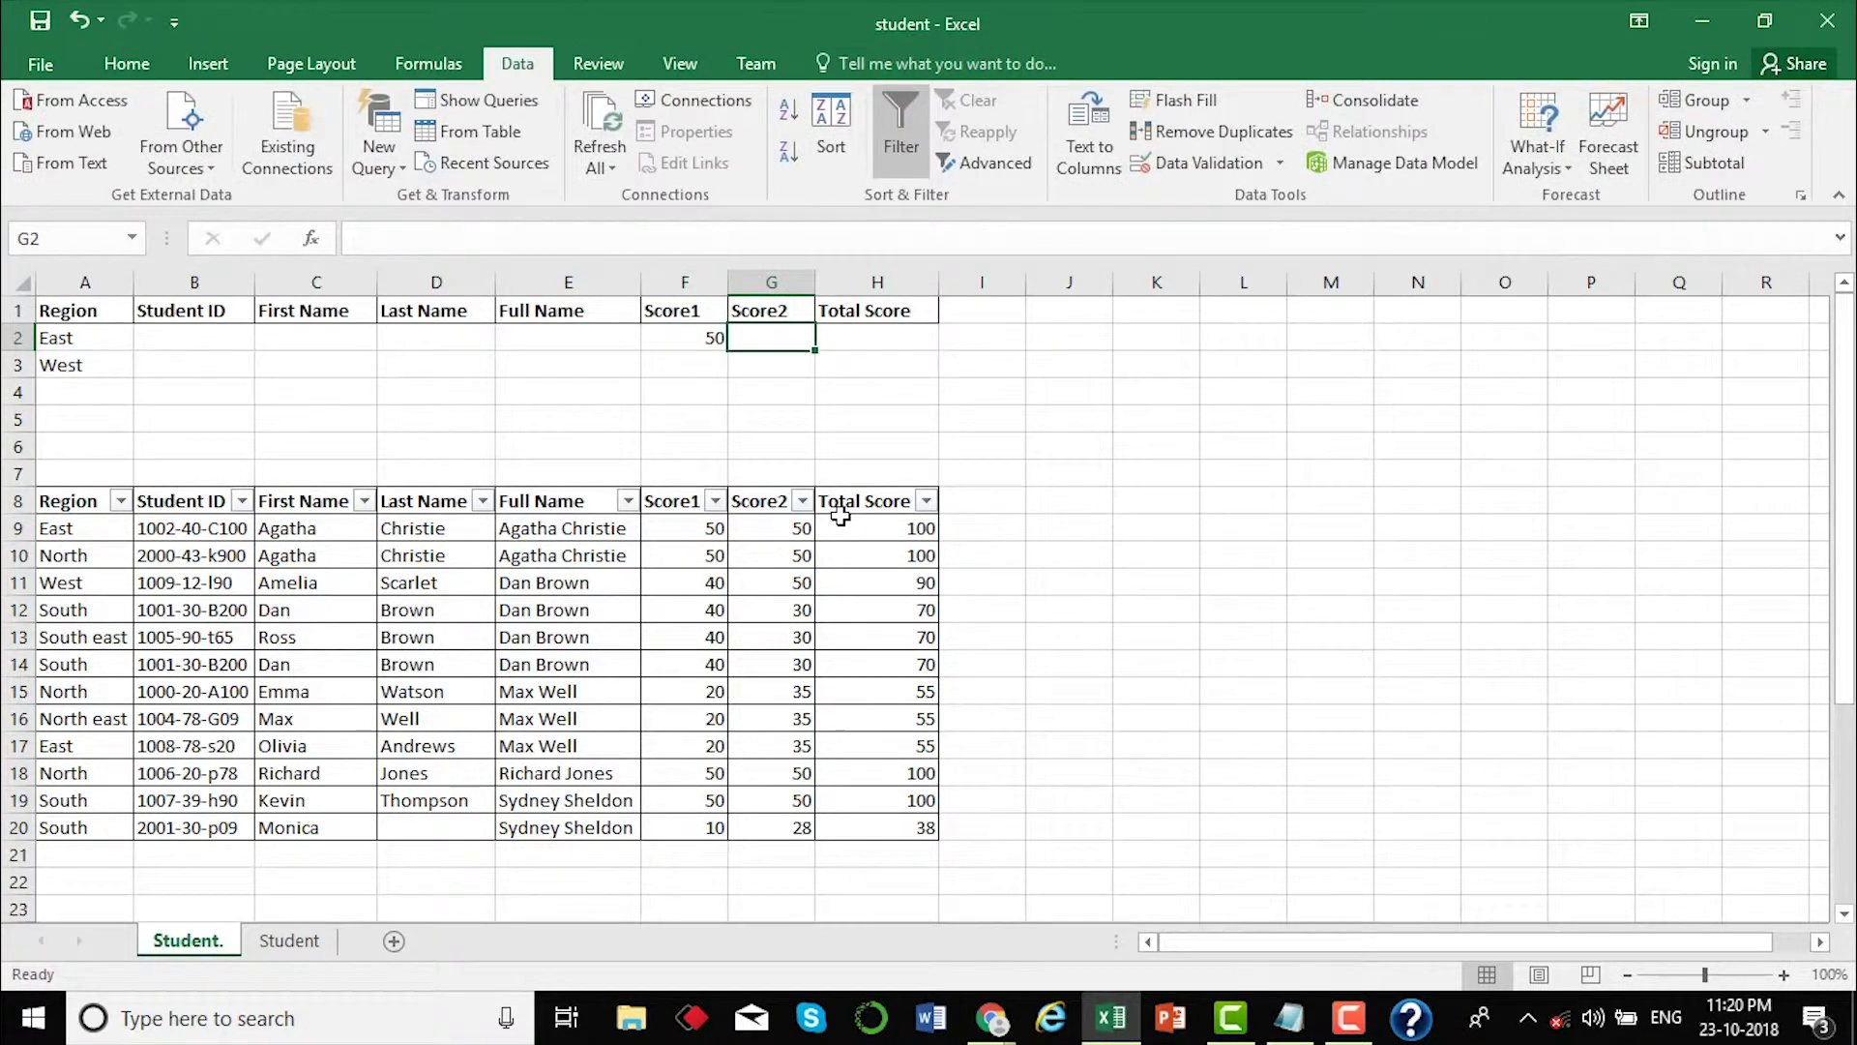
pyautogui.write('50')
pyautogui.press('Tab')
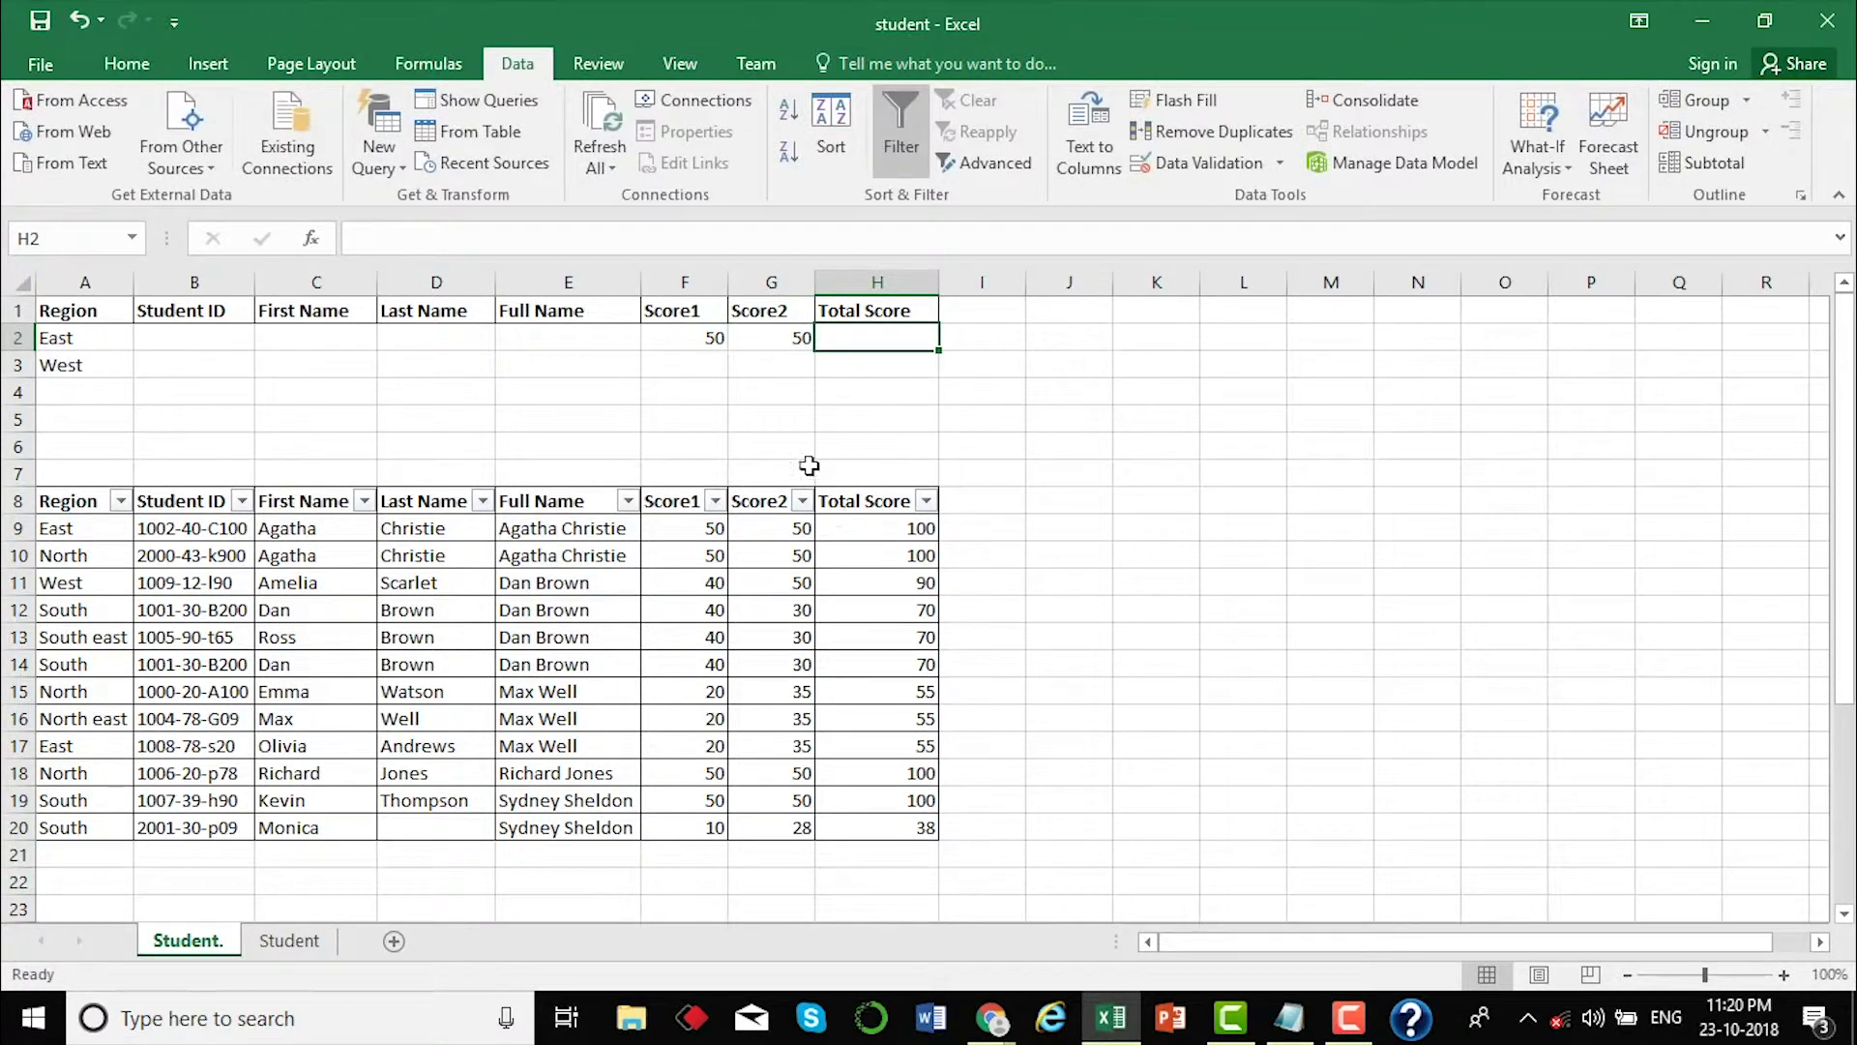
# - Enter 50 as both the Score1 and Score2 criteria in the West row, cells F3 and G3
pyautogui.click(700, 371)
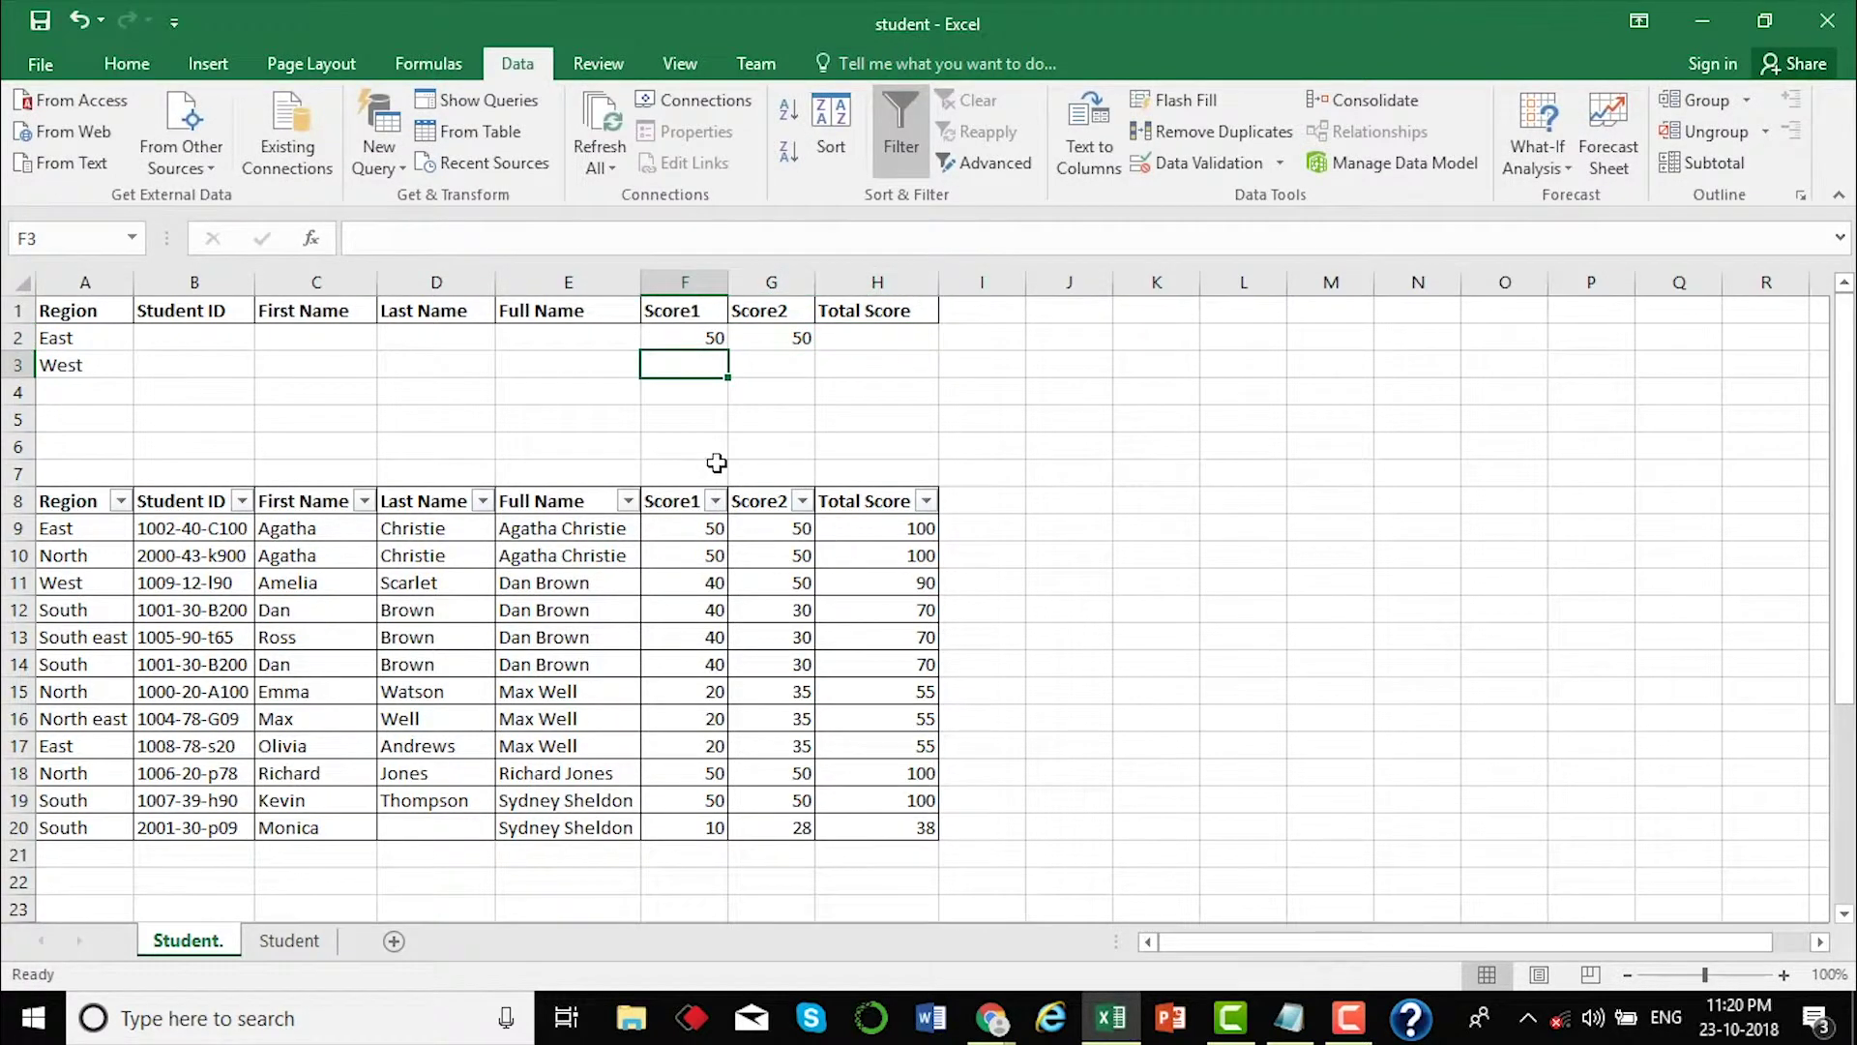
pyautogui.write('50')
pyautogui.press('Tab')
pyautogui.write('5')
pyautogui.press('Return')
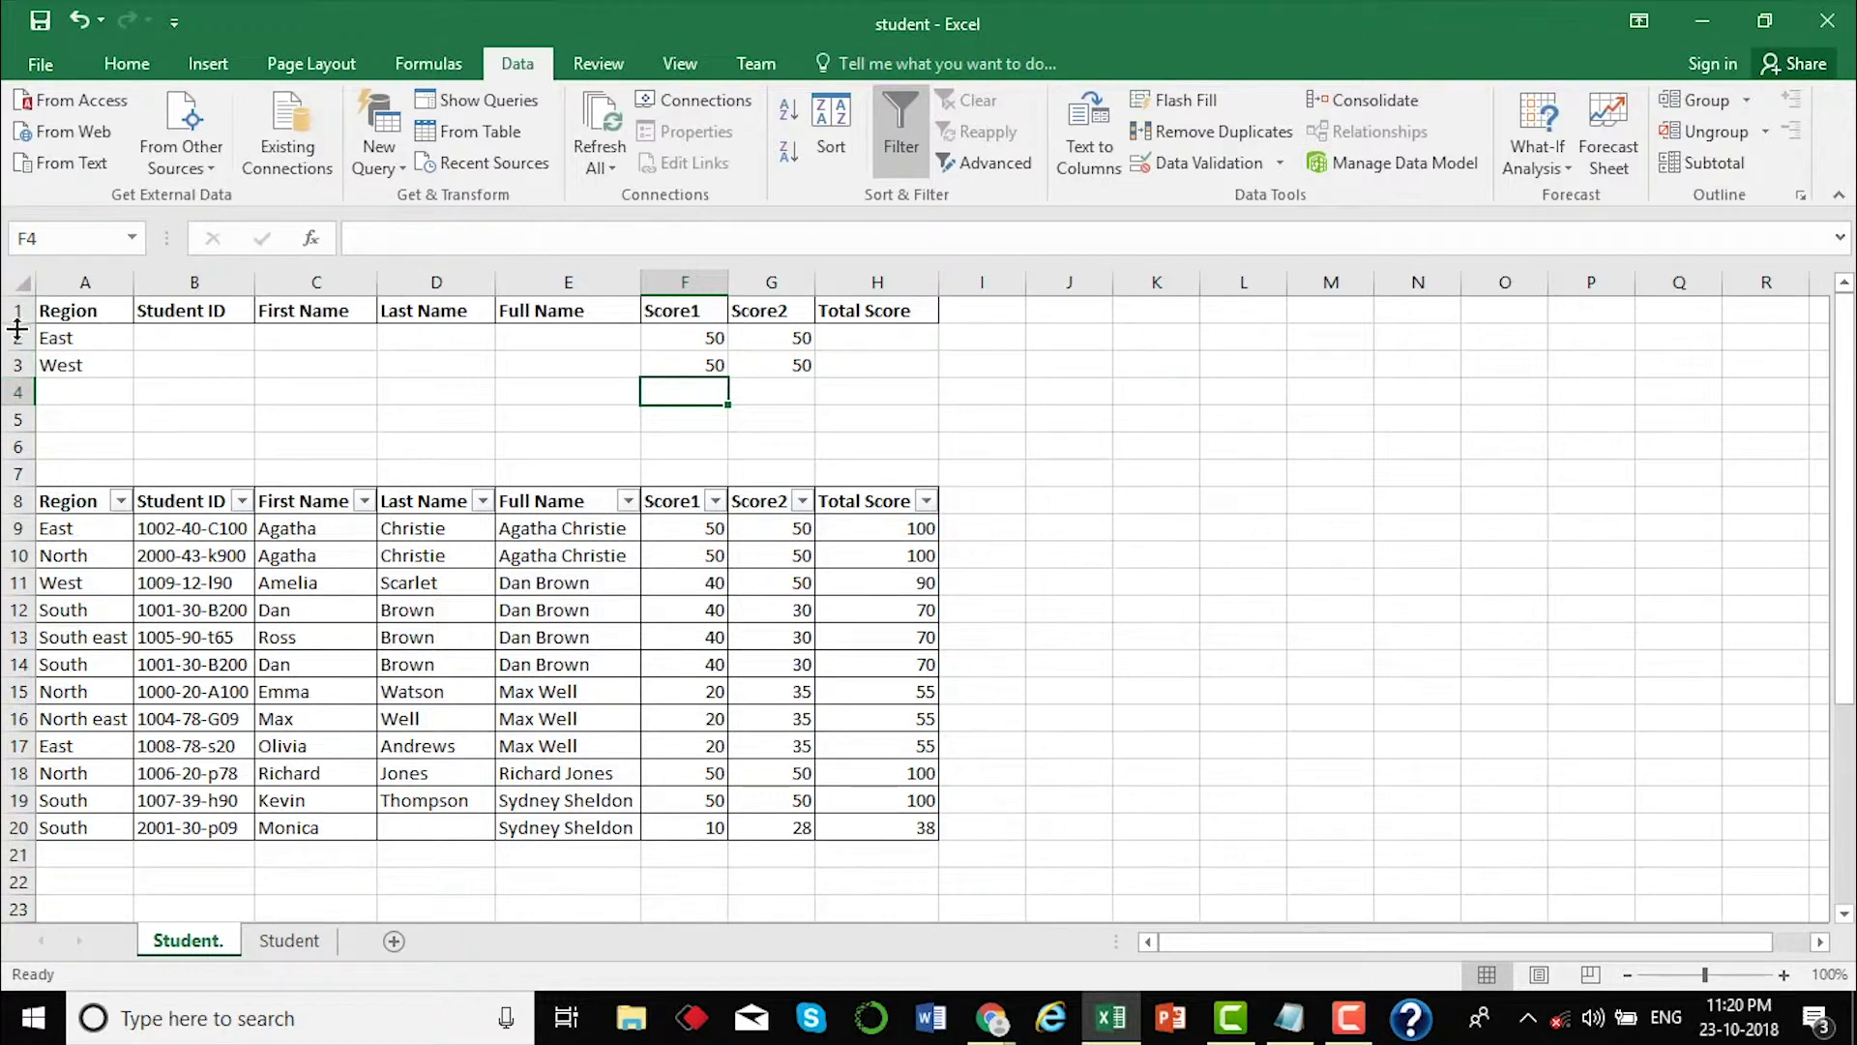
# - Enter 100 as a separate Total Score criterion in H4, below the East and West criteria rows
pyautogui.moveTo(18, 338); pyautogui.dragTo(17, 365)
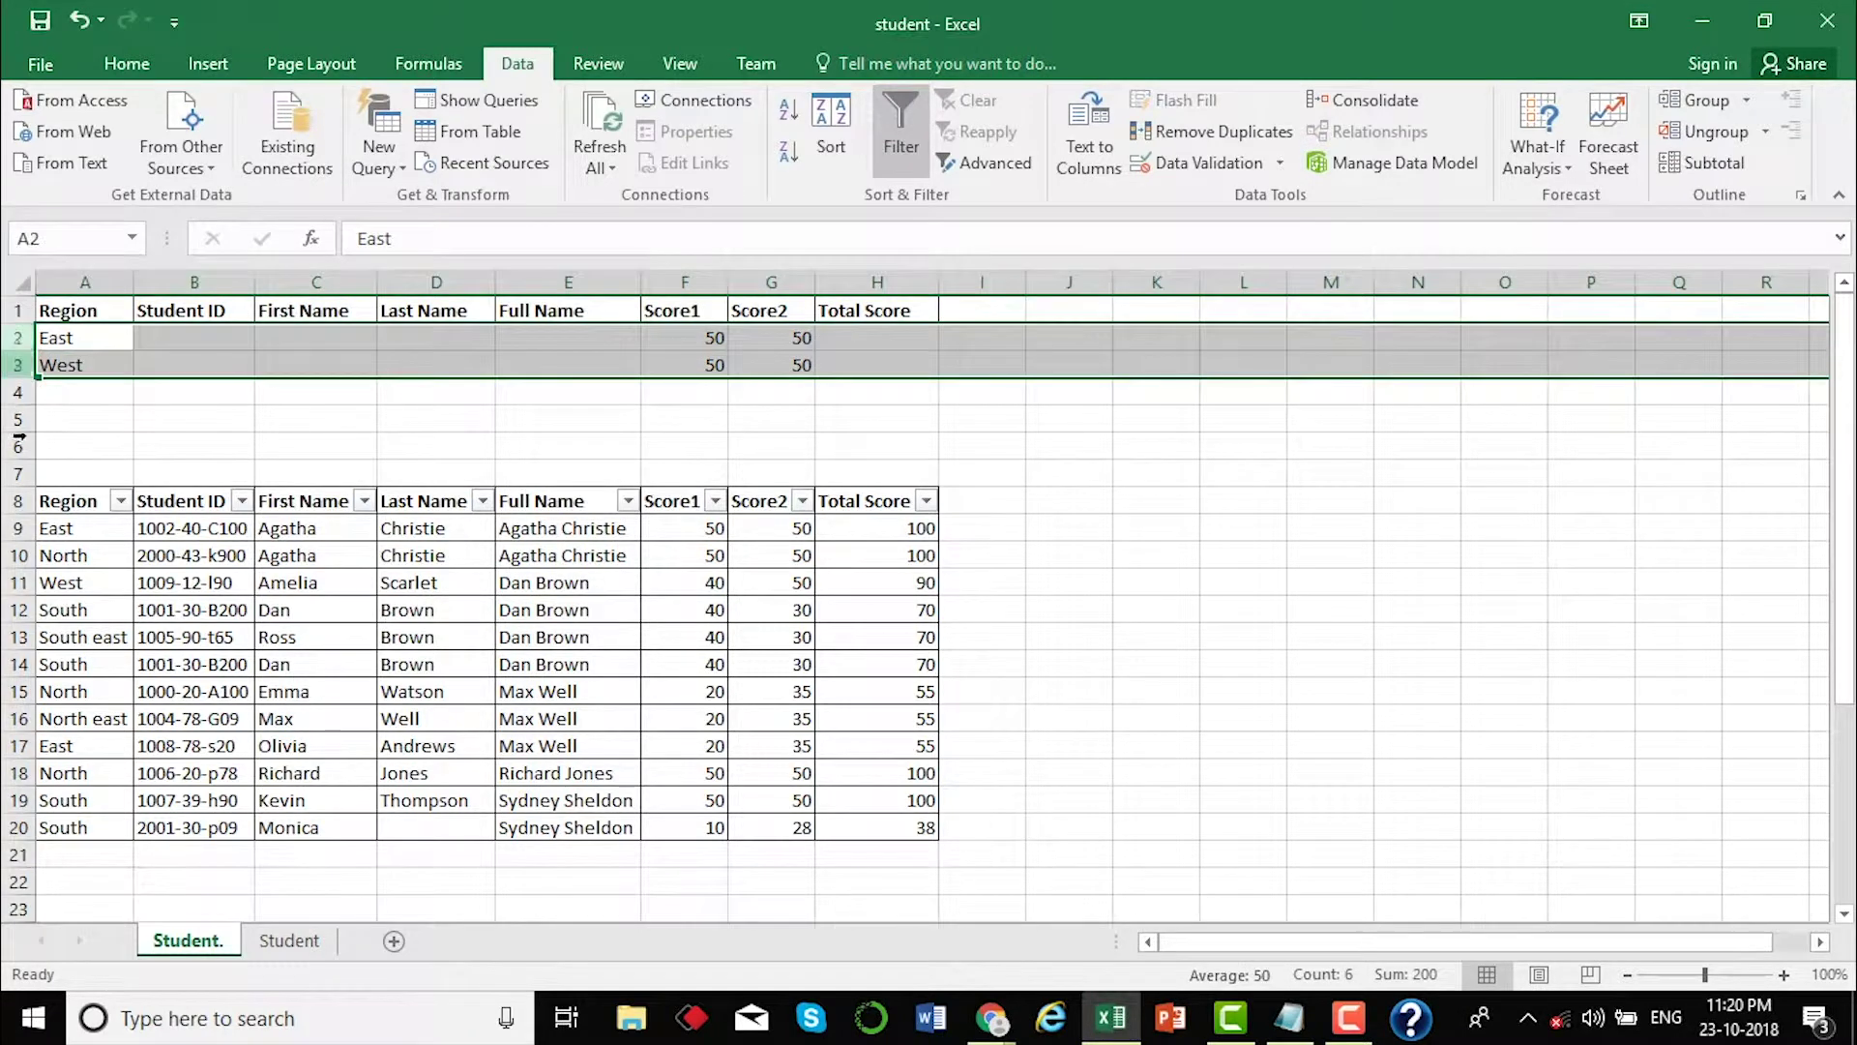
pyautogui.click(850, 354)
pyautogui.click(871, 393)
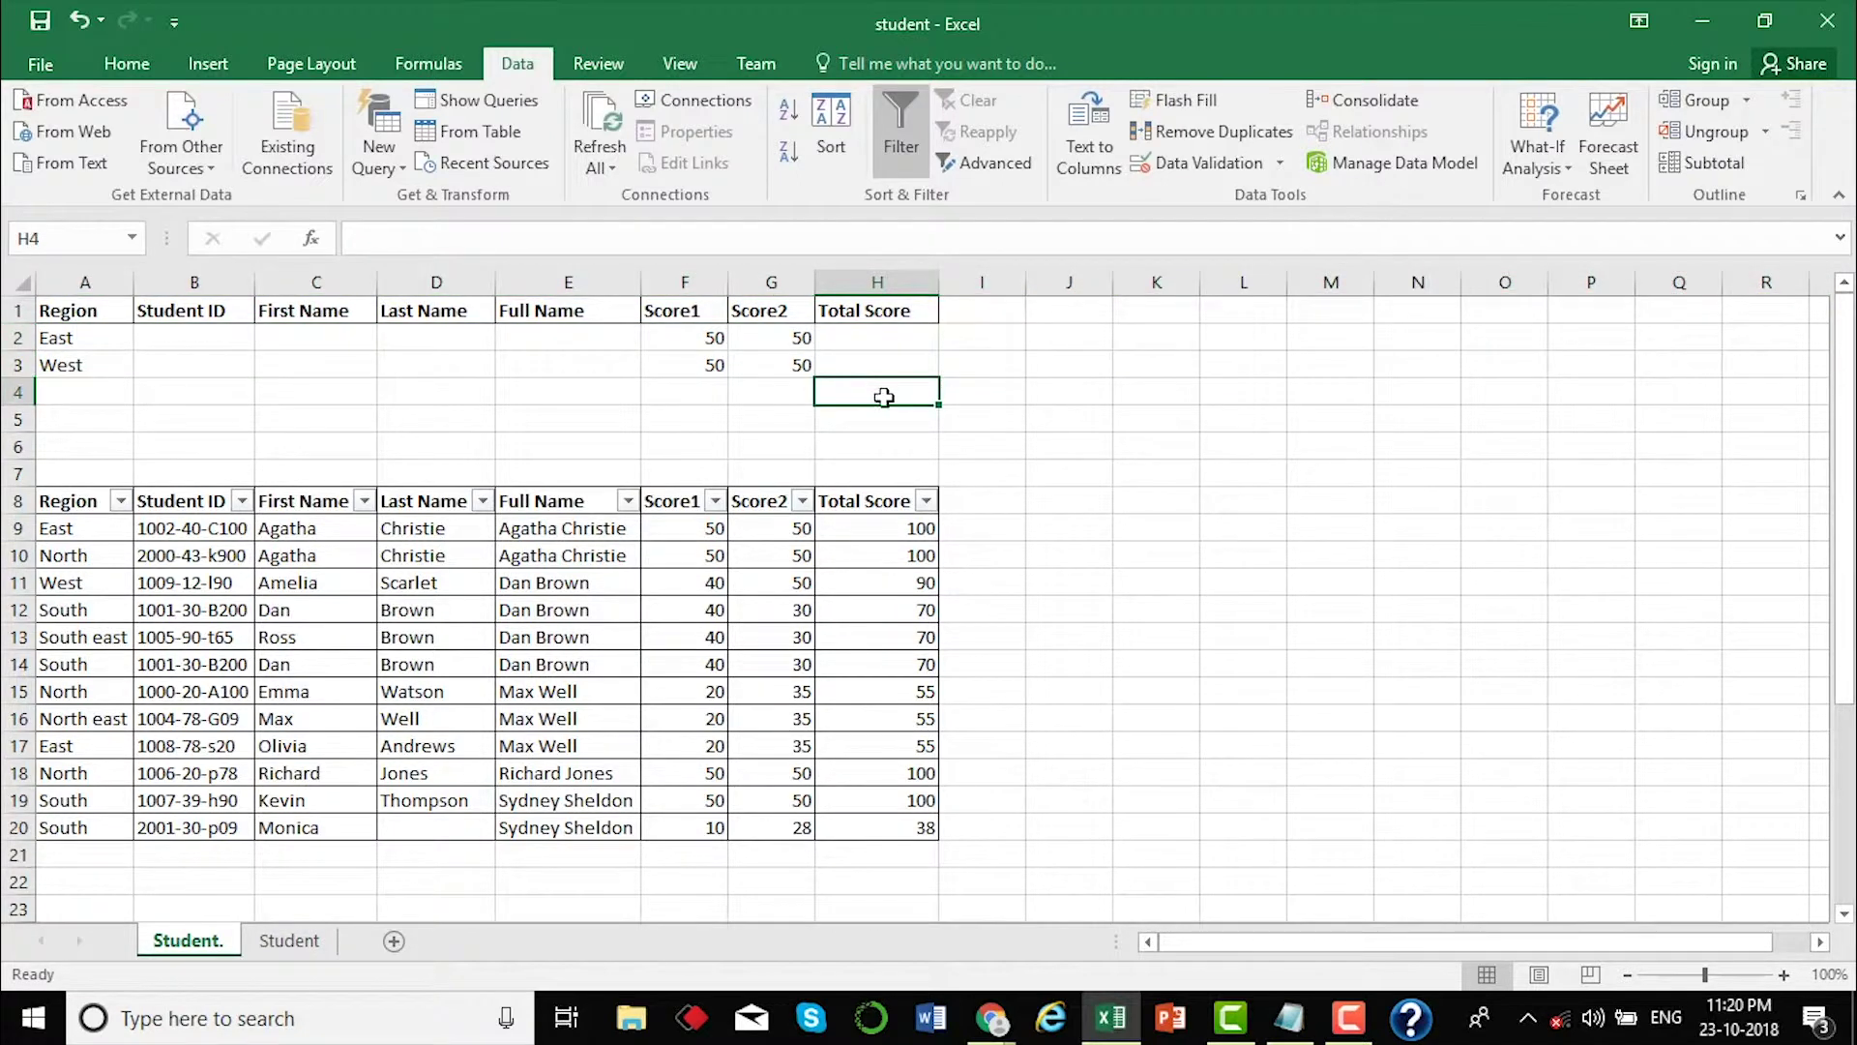
pyautogui.write('100')
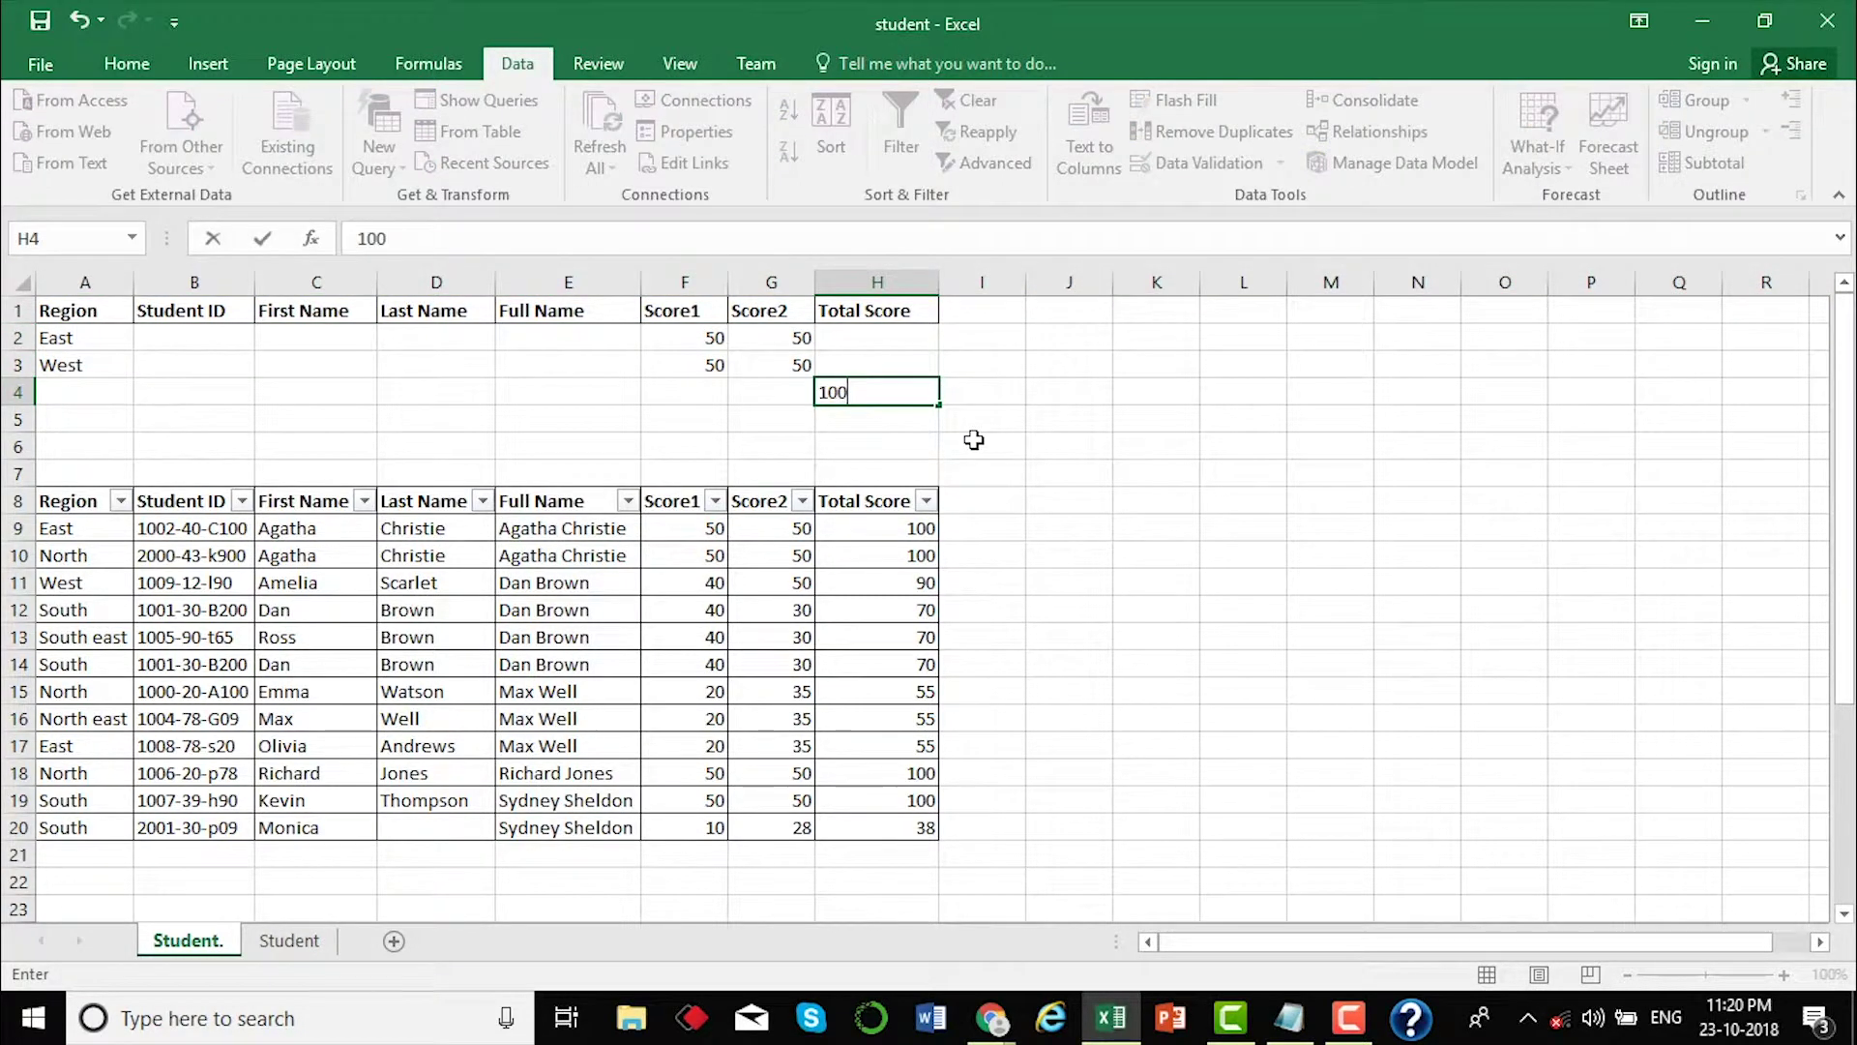
pyautogui.press('Return')
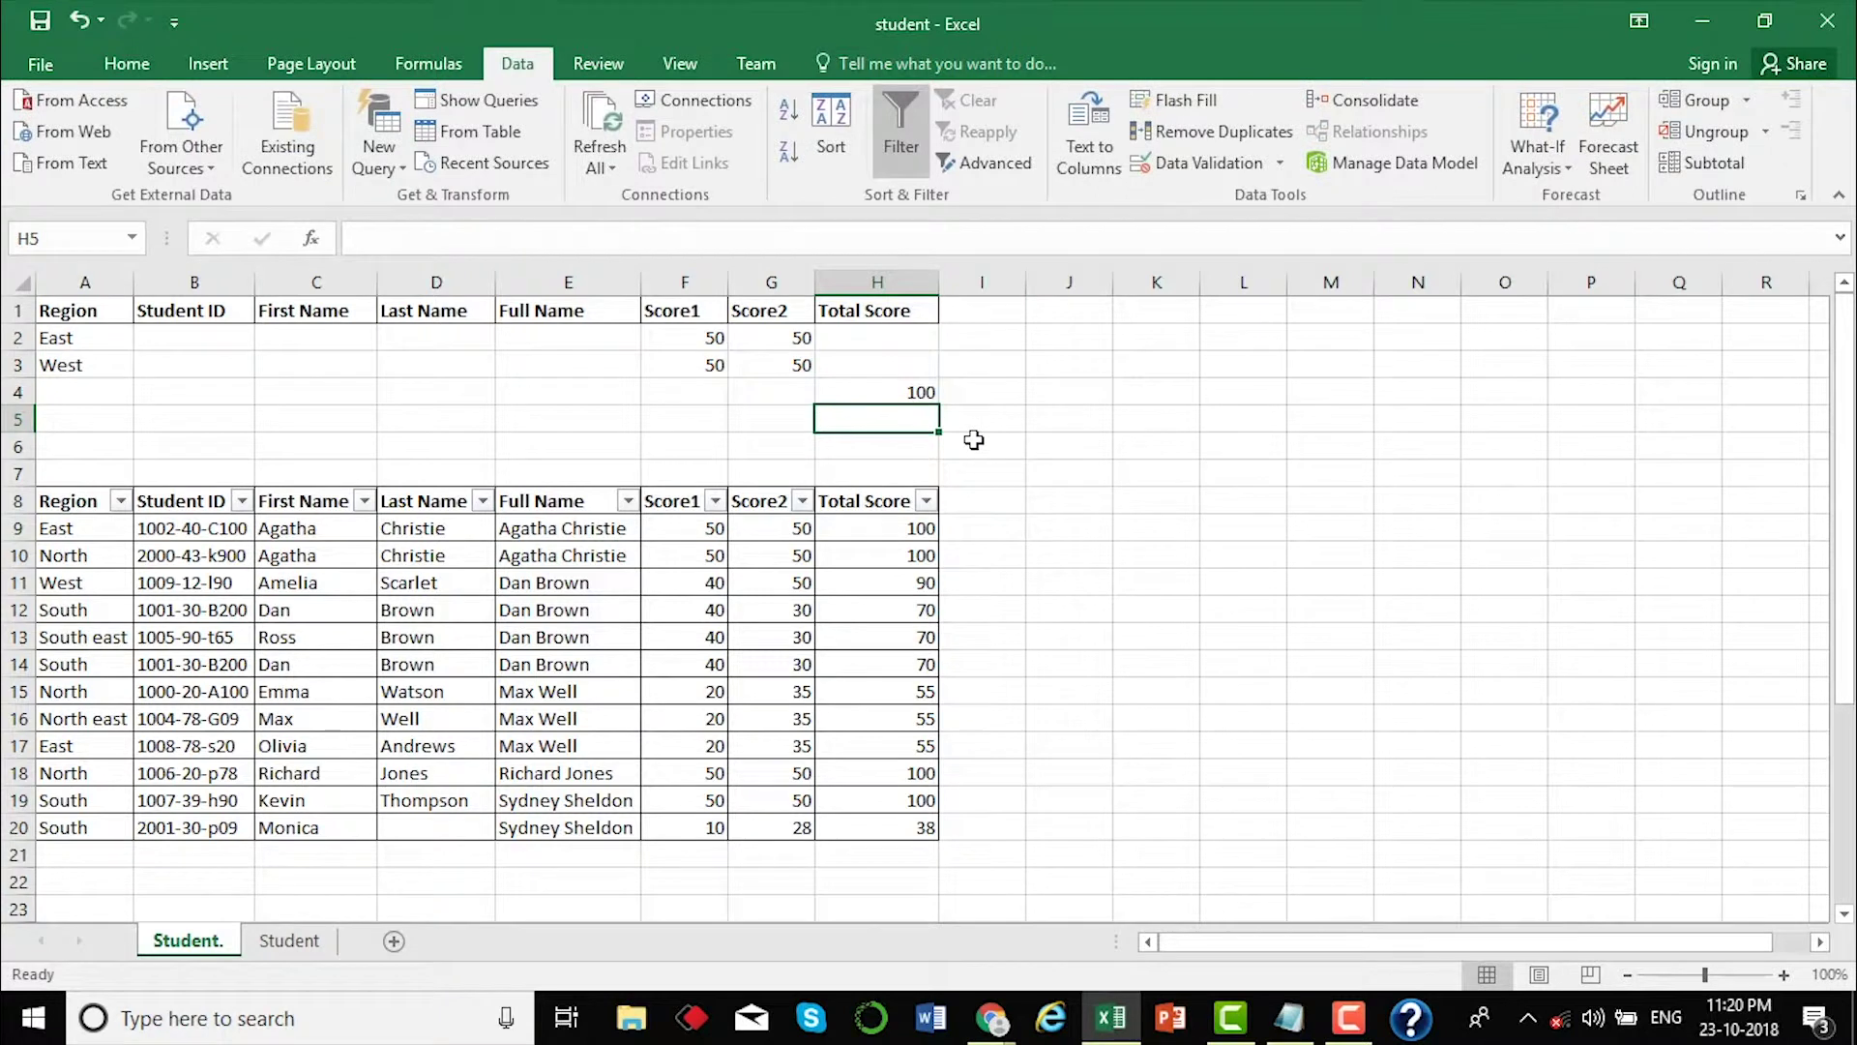
# - Review the criteria rows in A1:H4 against the student table below before filtering
pyautogui.click(899, 395)
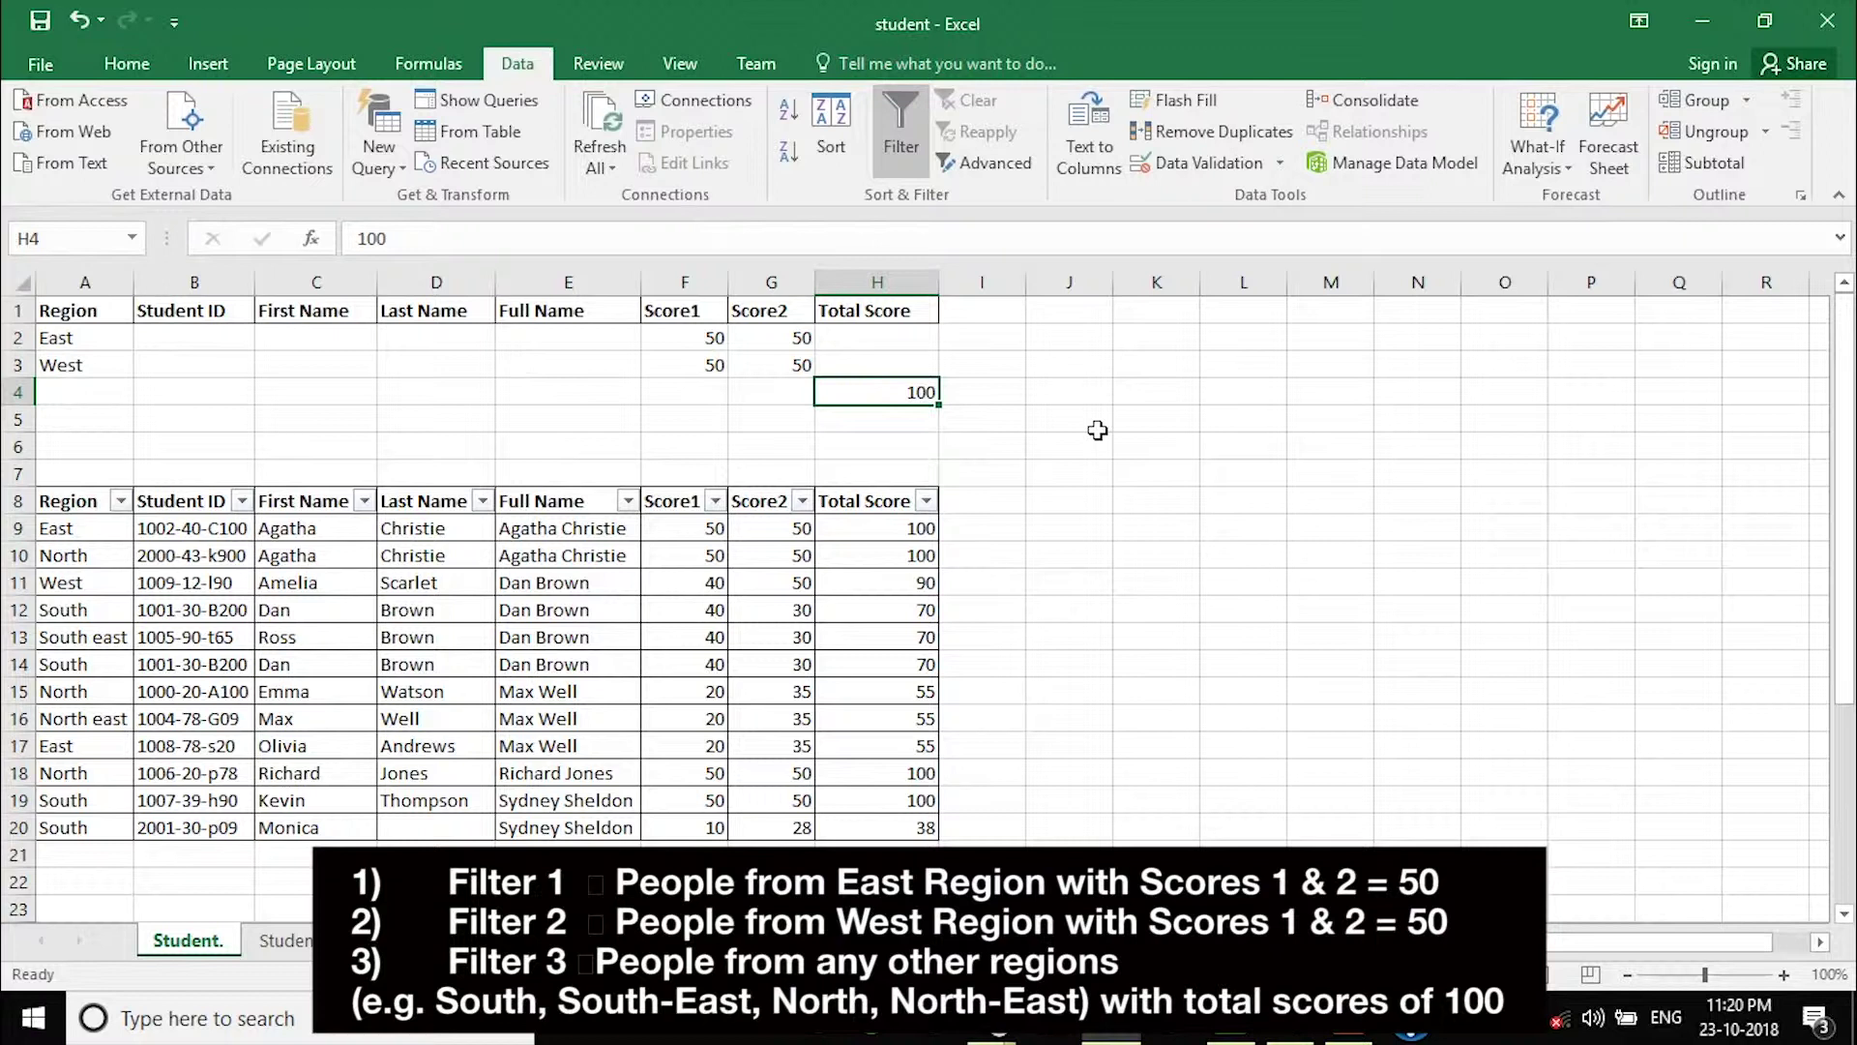
pyautogui.click(964, 421)
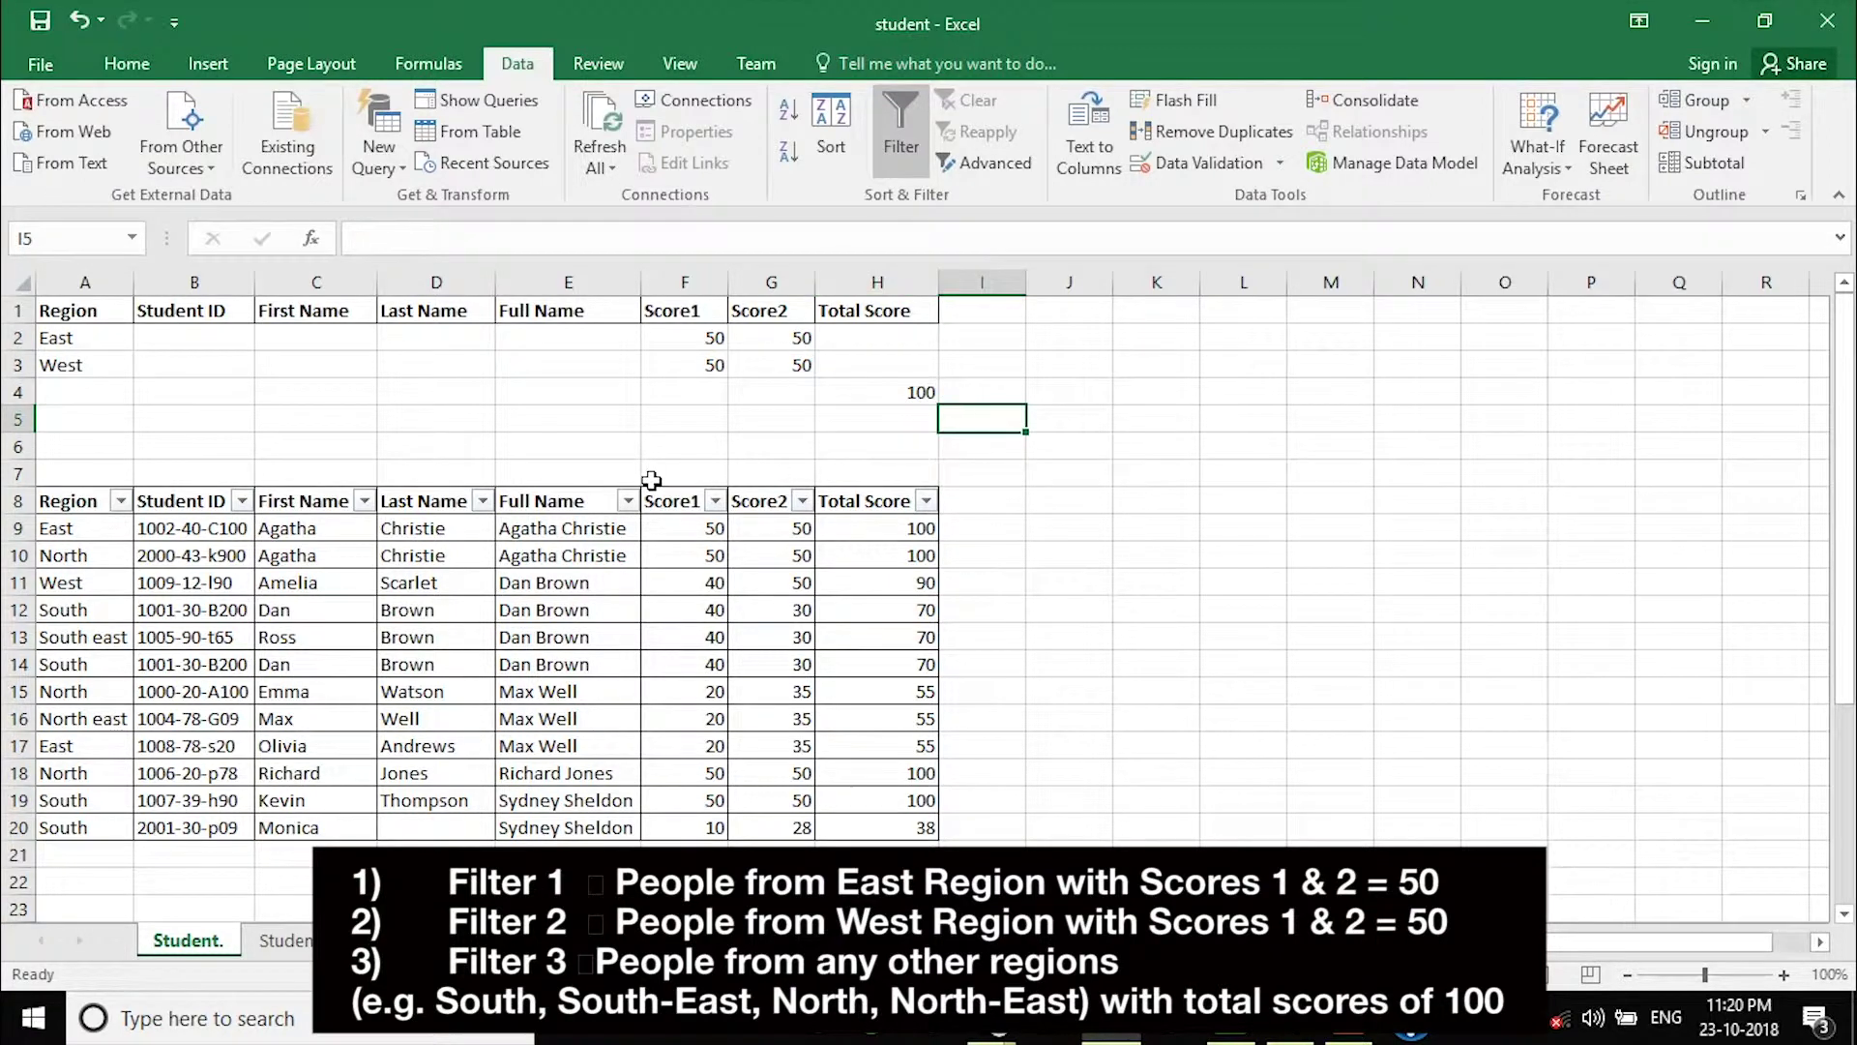
pyautogui.moveTo(101, 307); pyautogui.dragTo(941, 407)
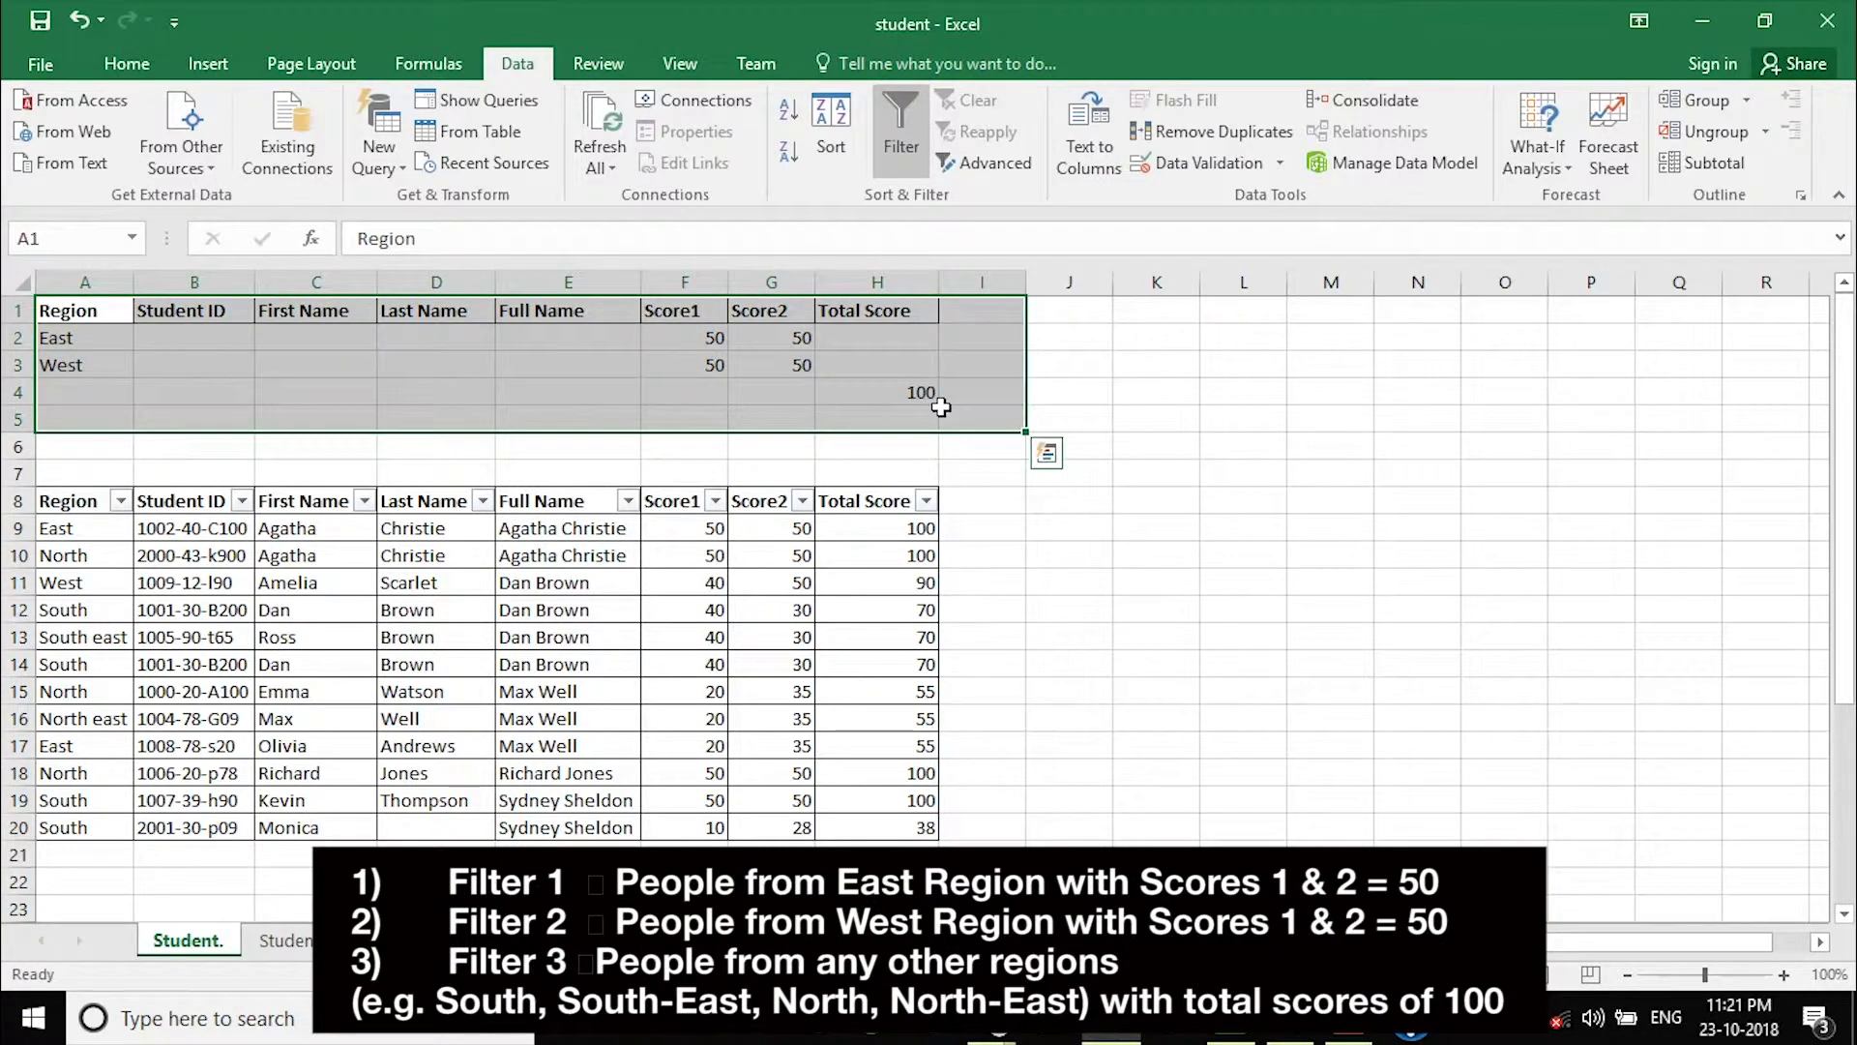
pyautogui.click(805, 611)
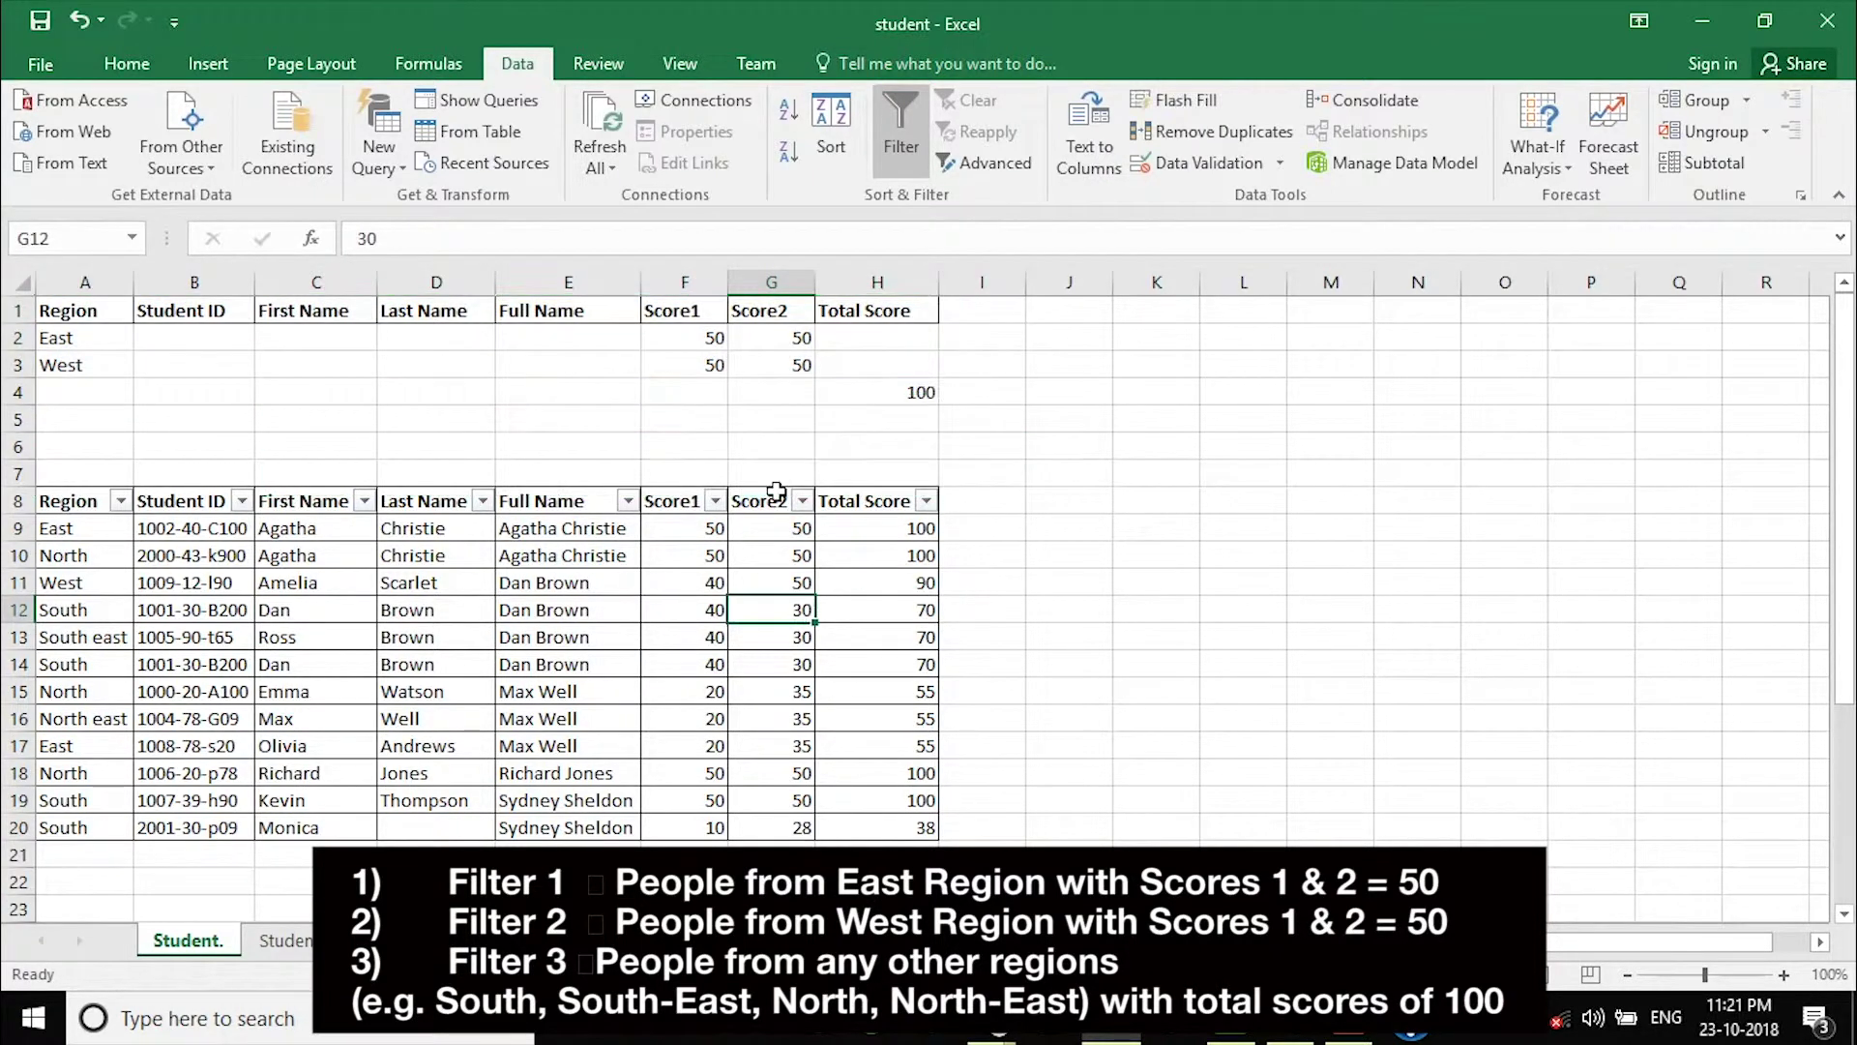
pyautogui.click(724, 367)
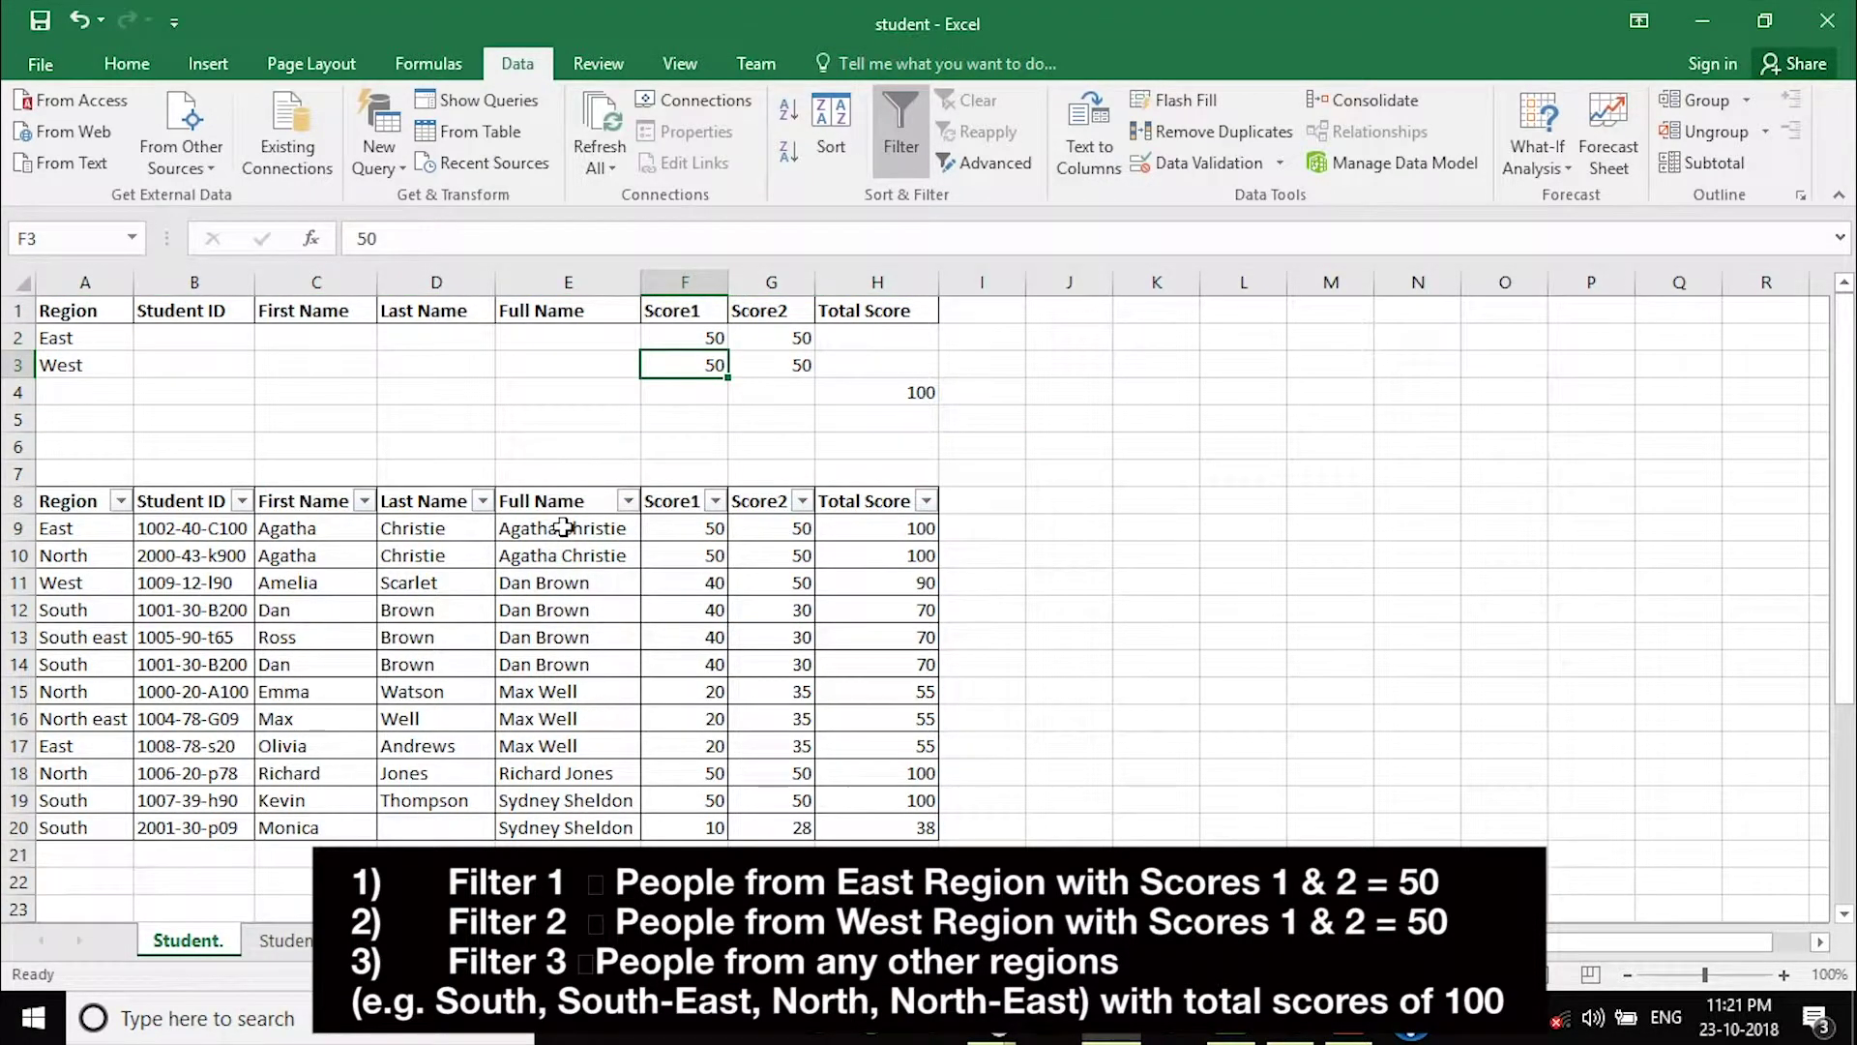
pyautogui.moveTo(557, 526); pyautogui.dragTo(615, 824)
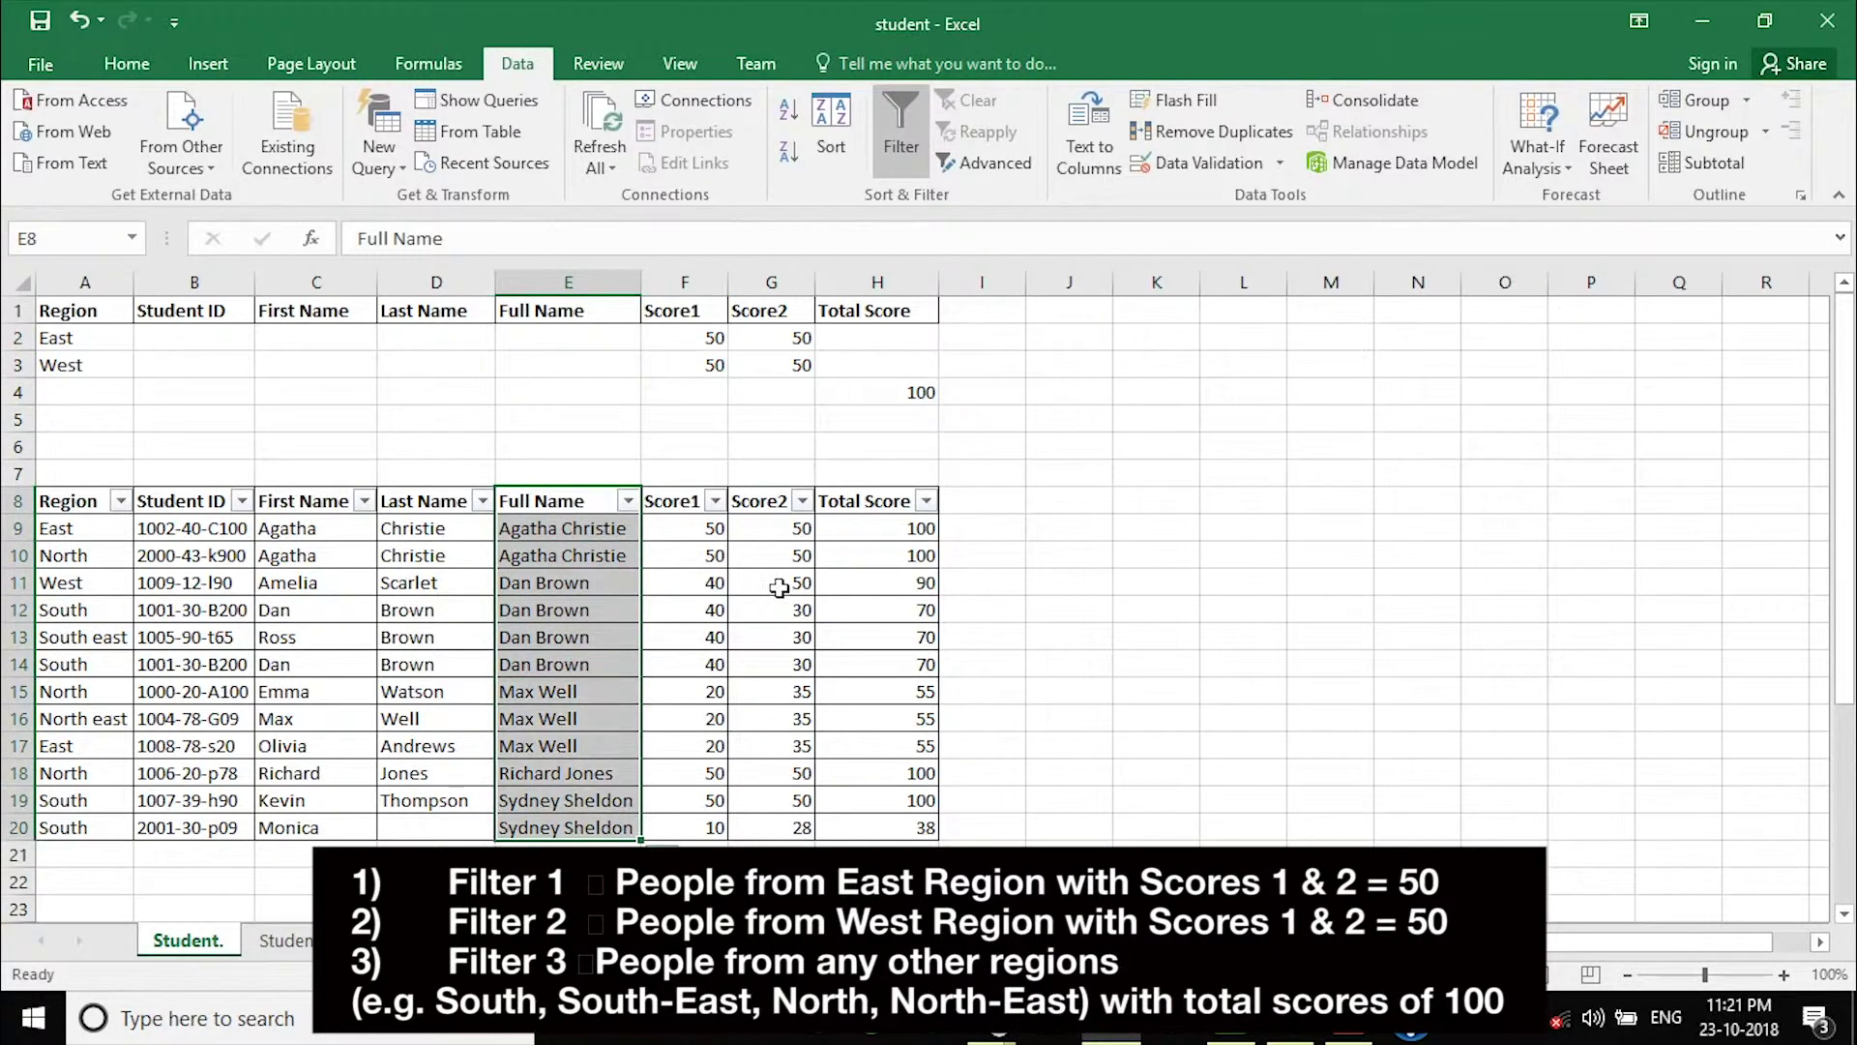
pyautogui.click(779, 588)
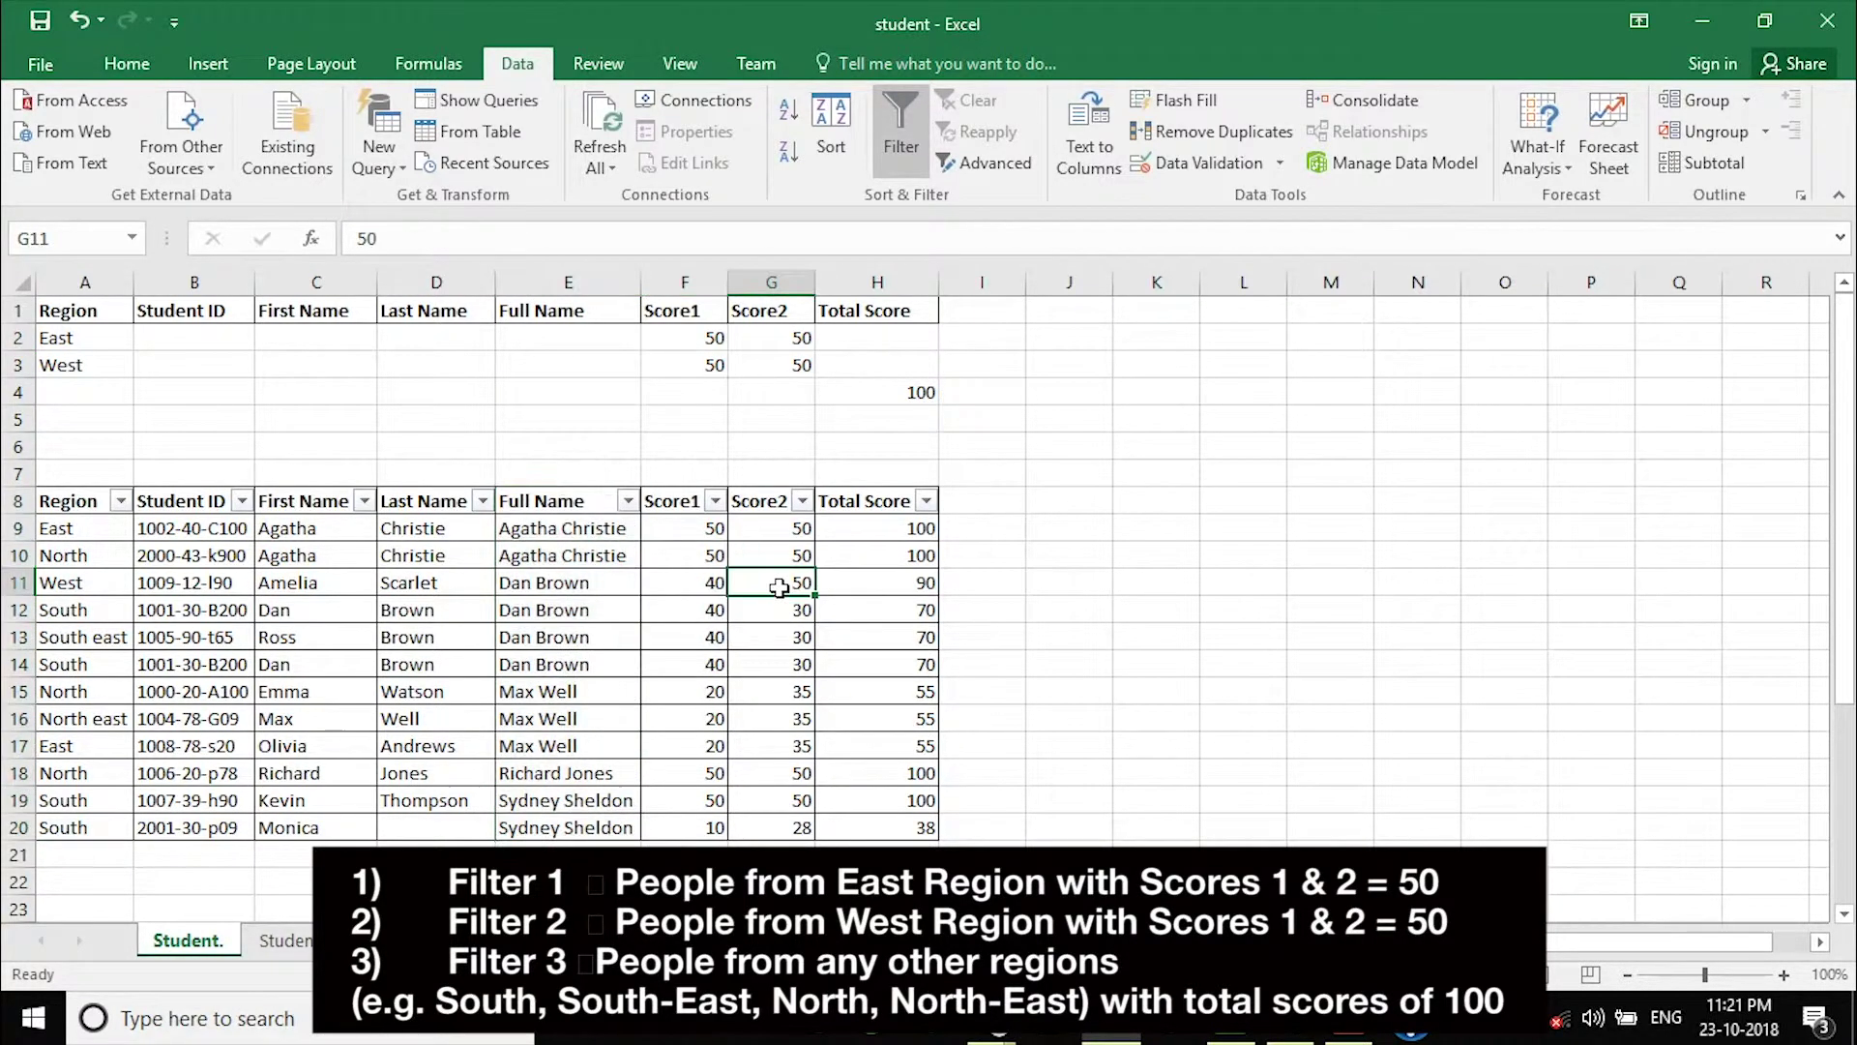
# - Start an advanced filter and reselect the student table A8:H20, including its headers, as the list range
pyautogui.click(994, 165)
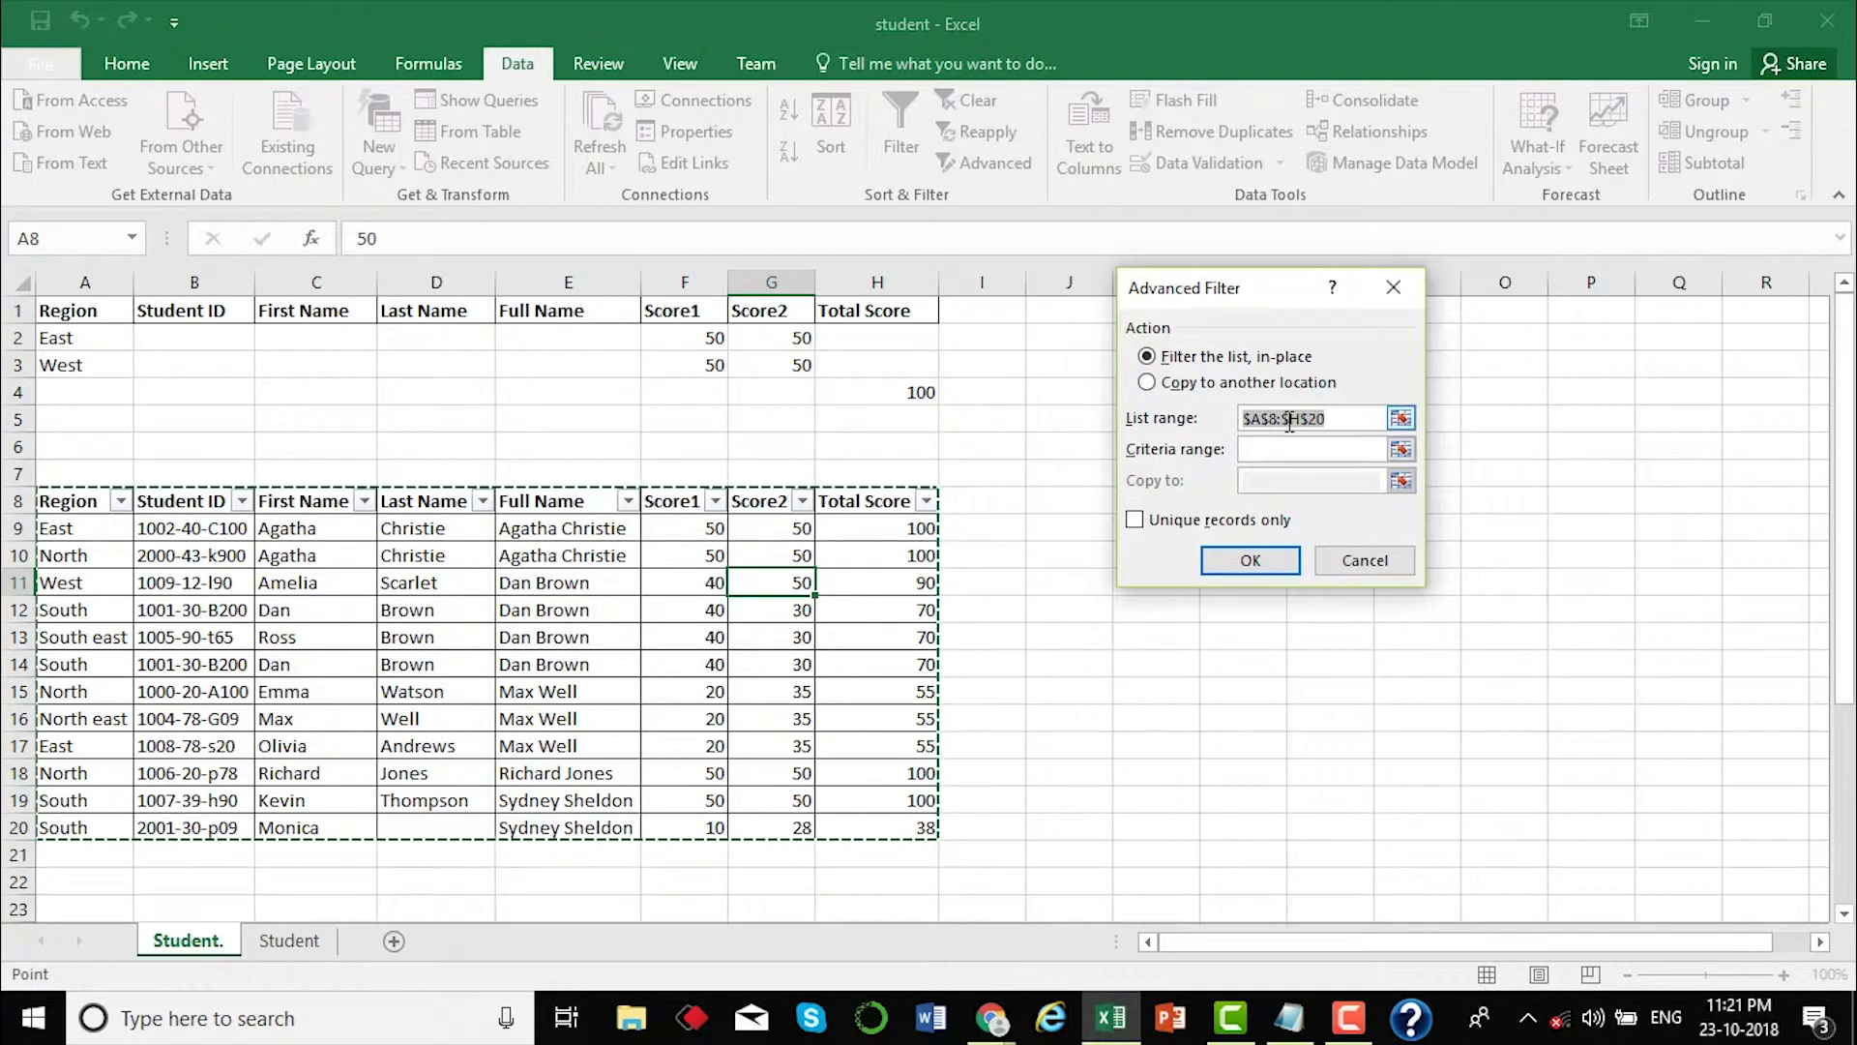
pyautogui.click(1335, 421)
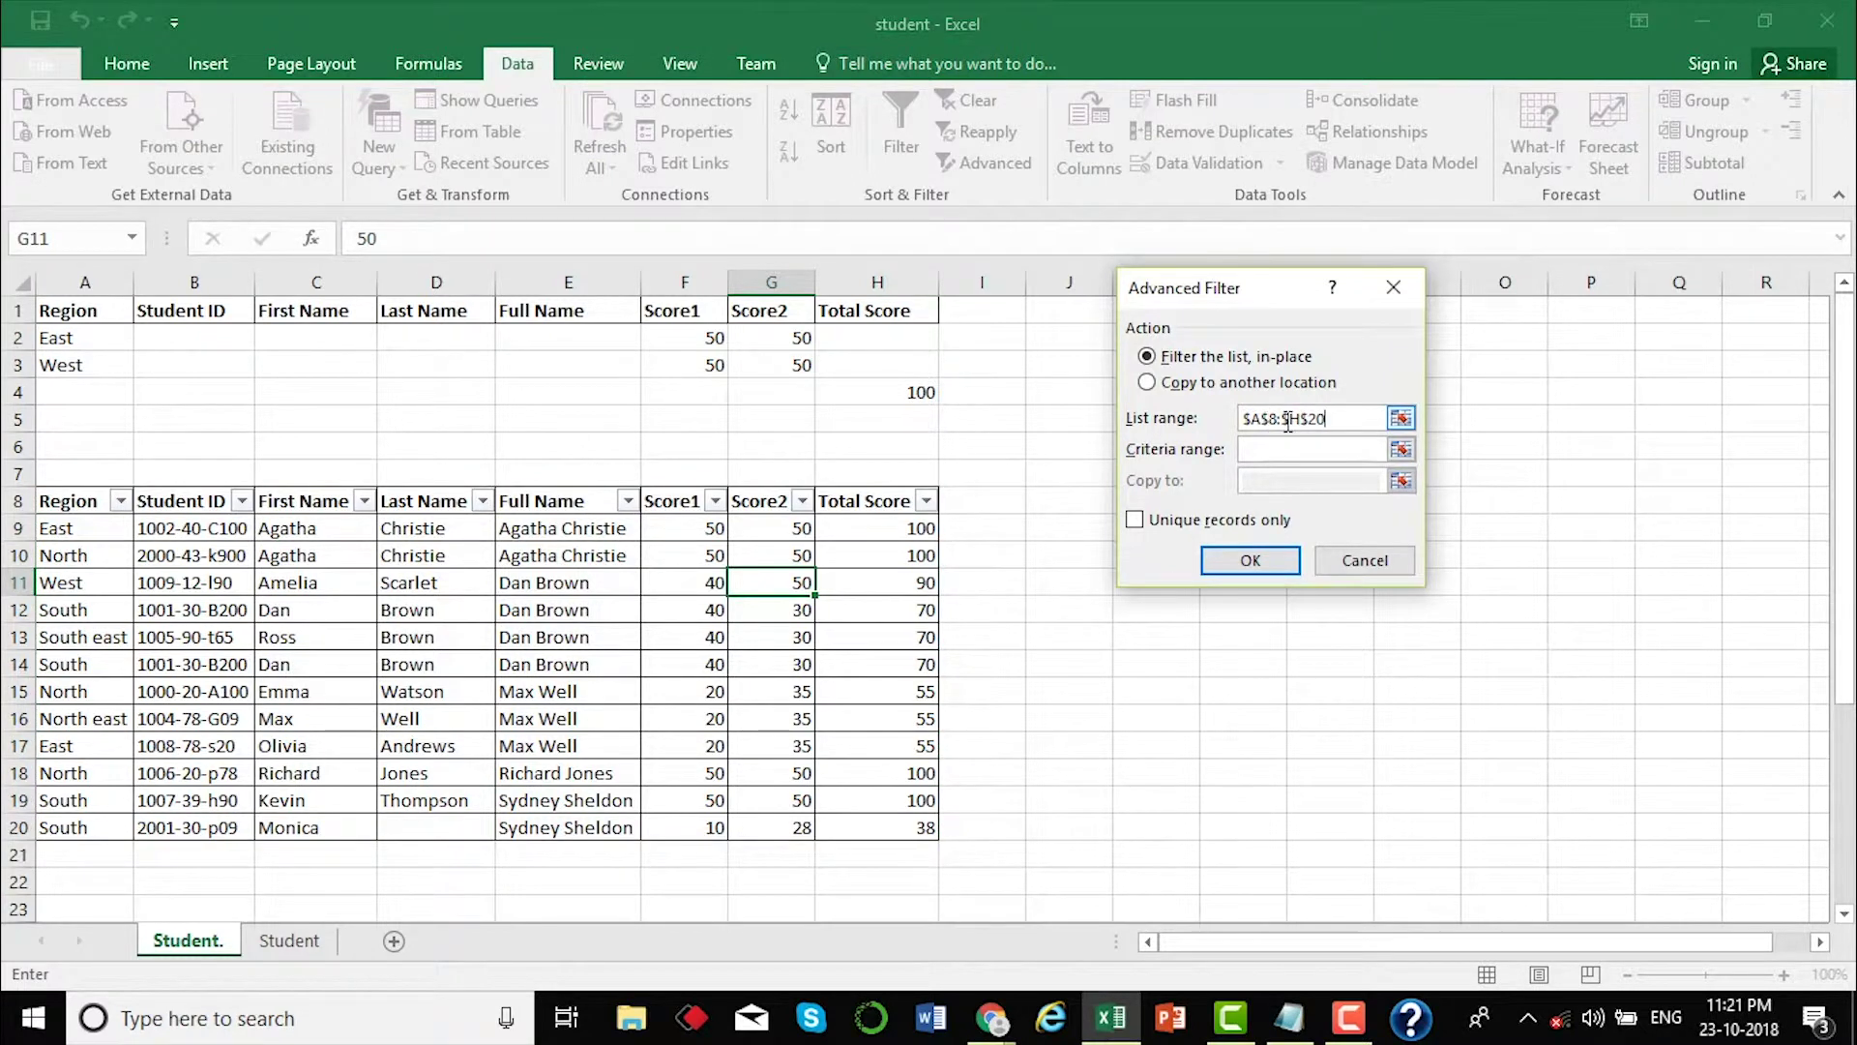
pyautogui.press('BackSpace')
pyautogui.press('BackSpace')
pyautogui.press('BackSpace')
pyautogui.press('BackSpace')
pyautogui.press('BackSpace')
pyautogui.press('BackSpace')
pyautogui.press('BackSpace')
pyautogui.moveTo(81, 501); pyautogui.dragTo(876, 829)
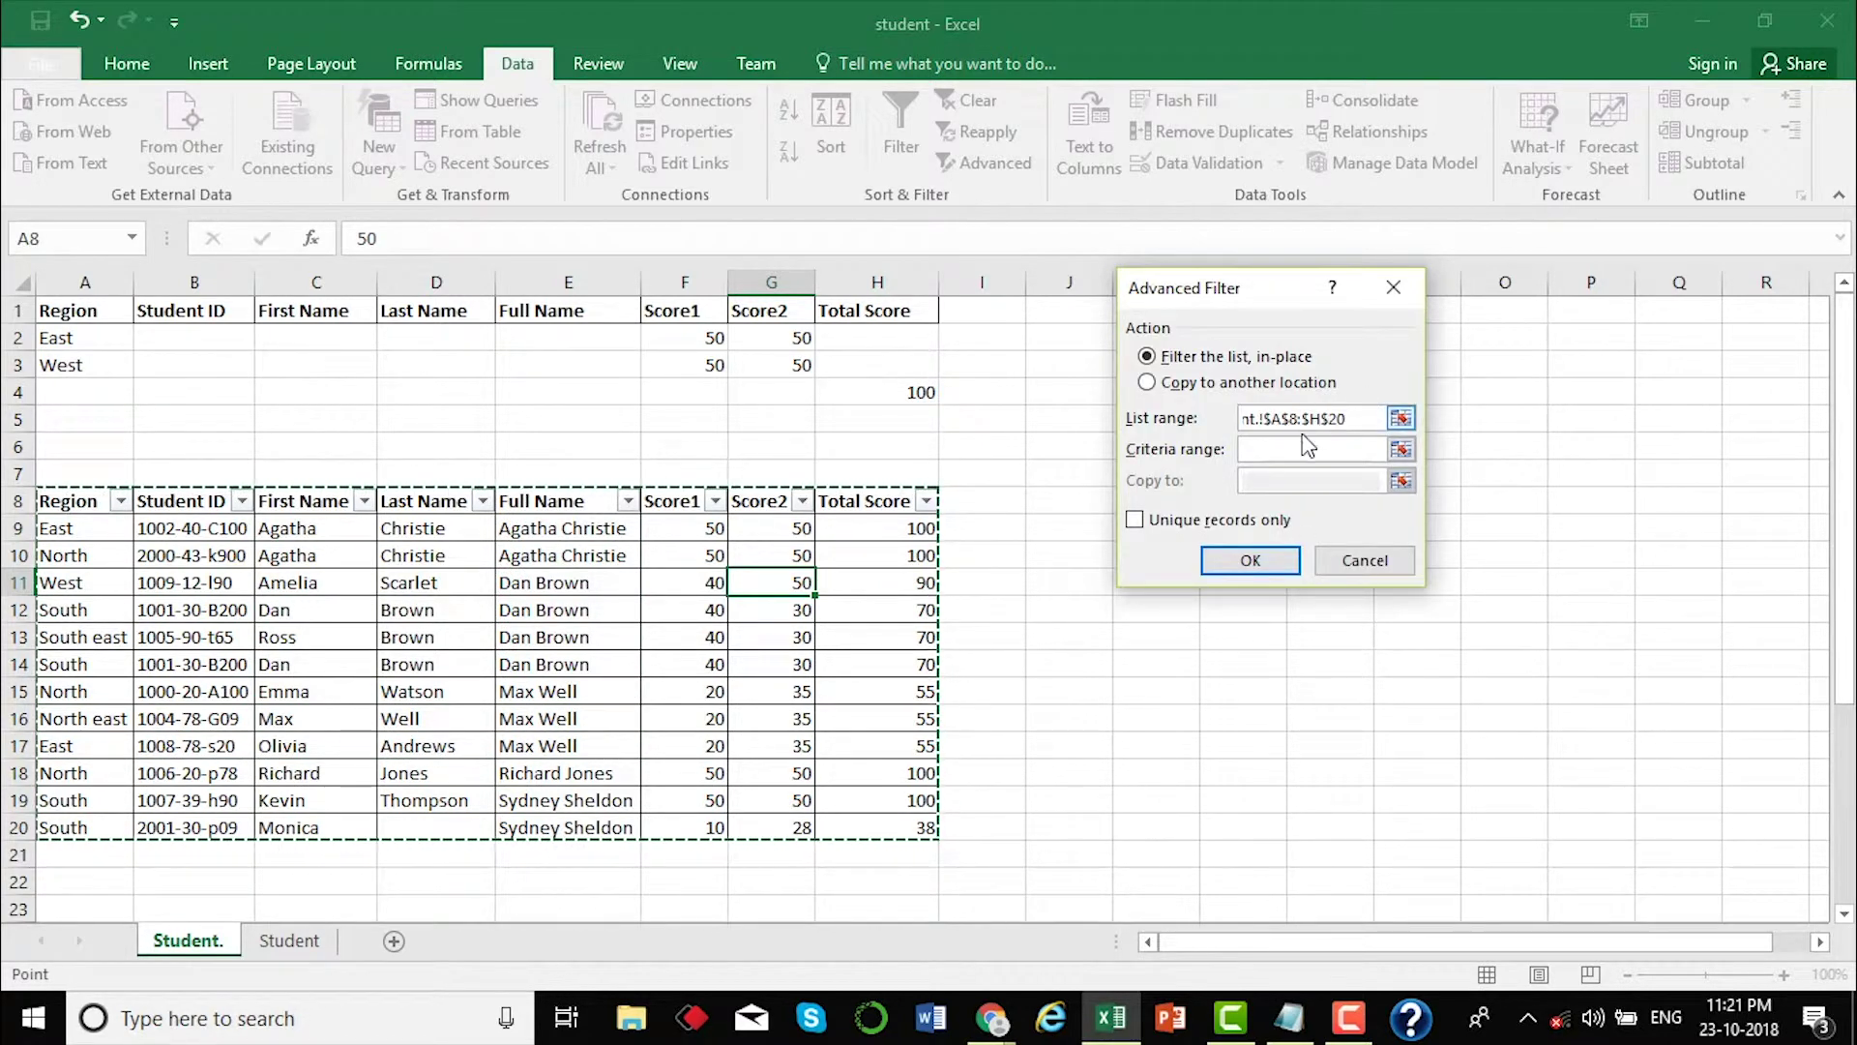
# - Set the criteria range to A1:H4 and apply the filter in place, leaving Unique records only off
pyautogui.click(1275, 451)
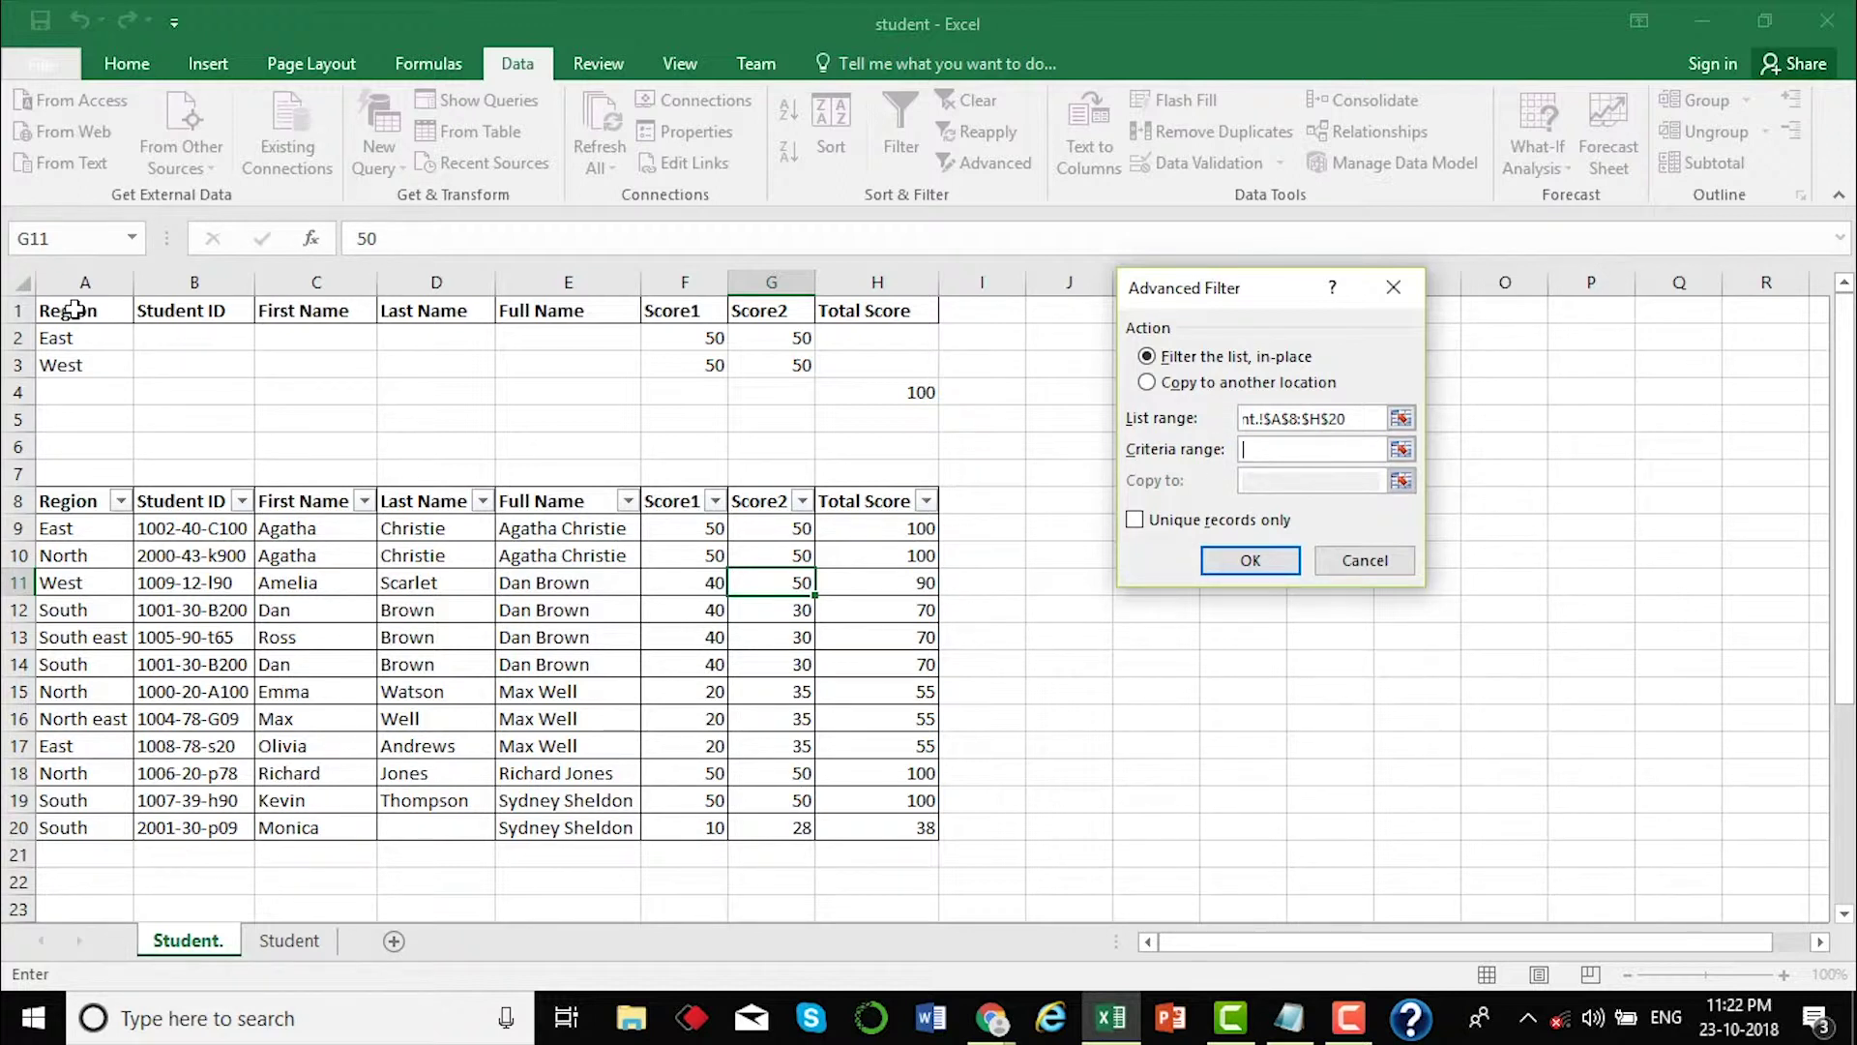
pyautogui.moveTo(73, 309); pyautogui.dragTo(924, 392)
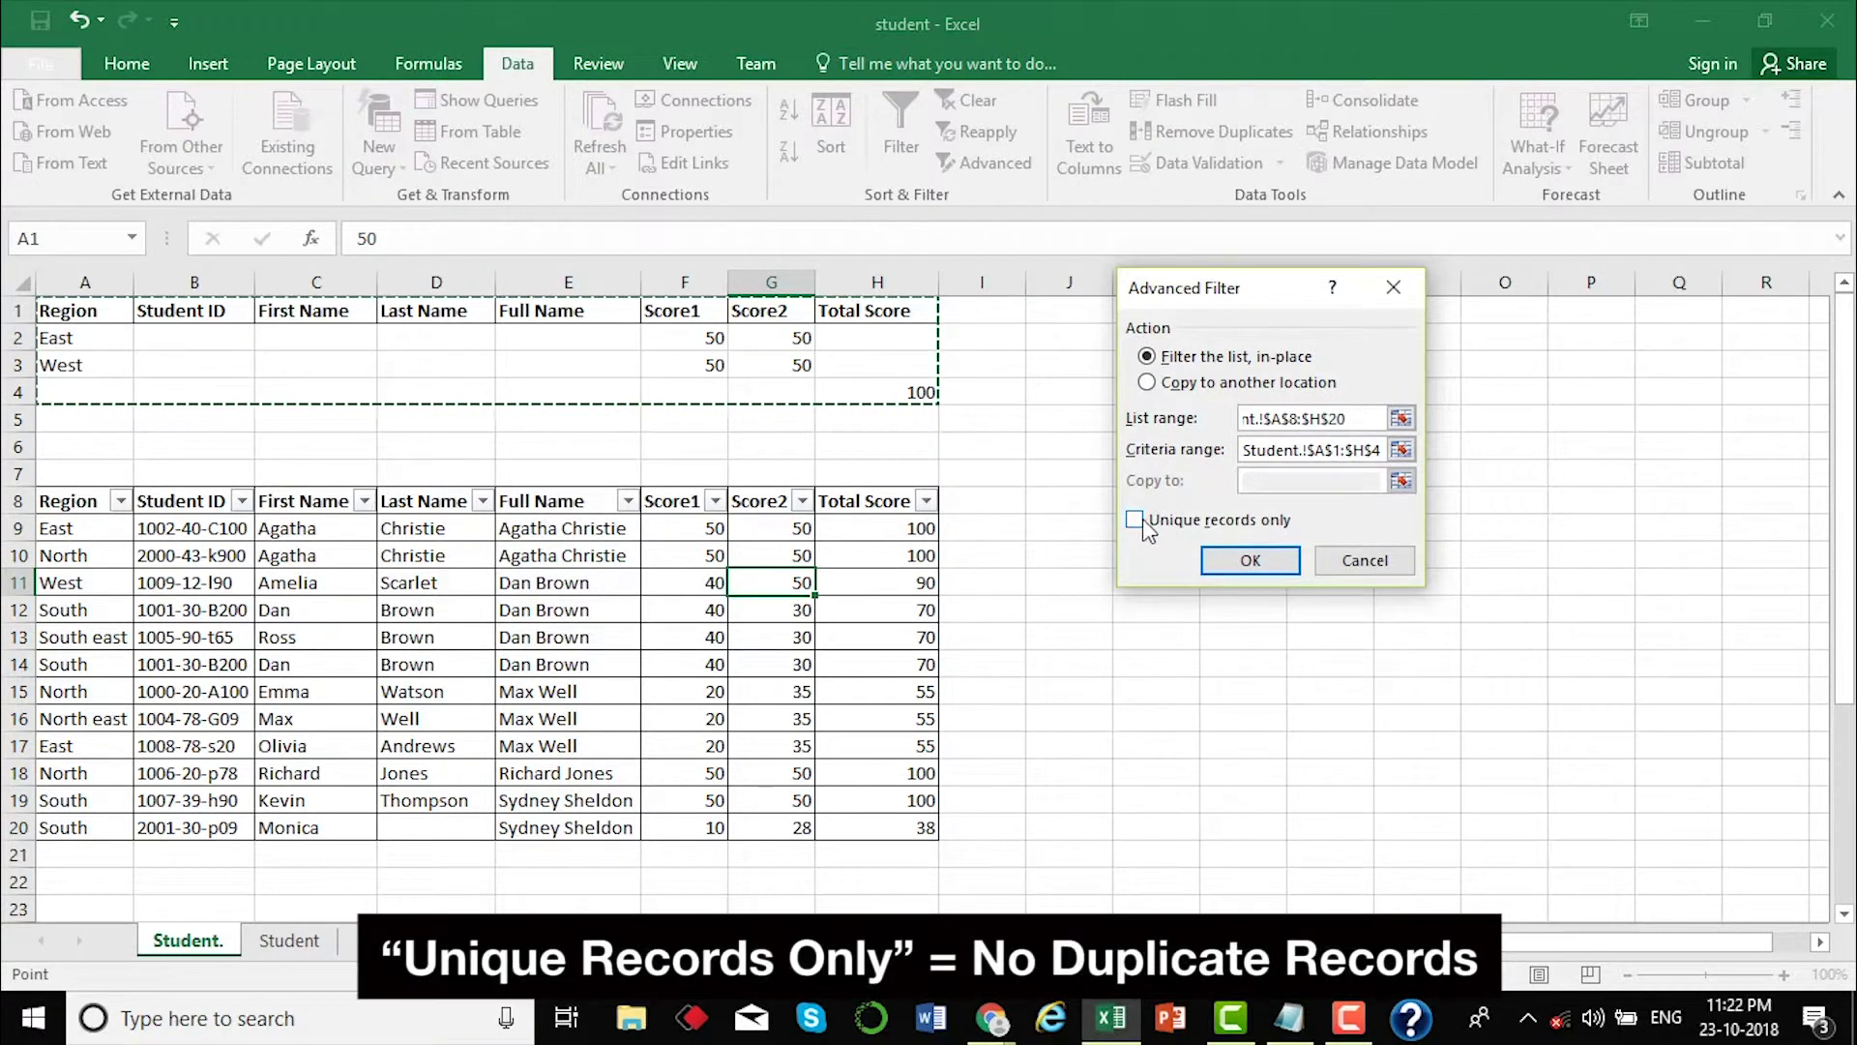
pyautogui.click(1145, 529)
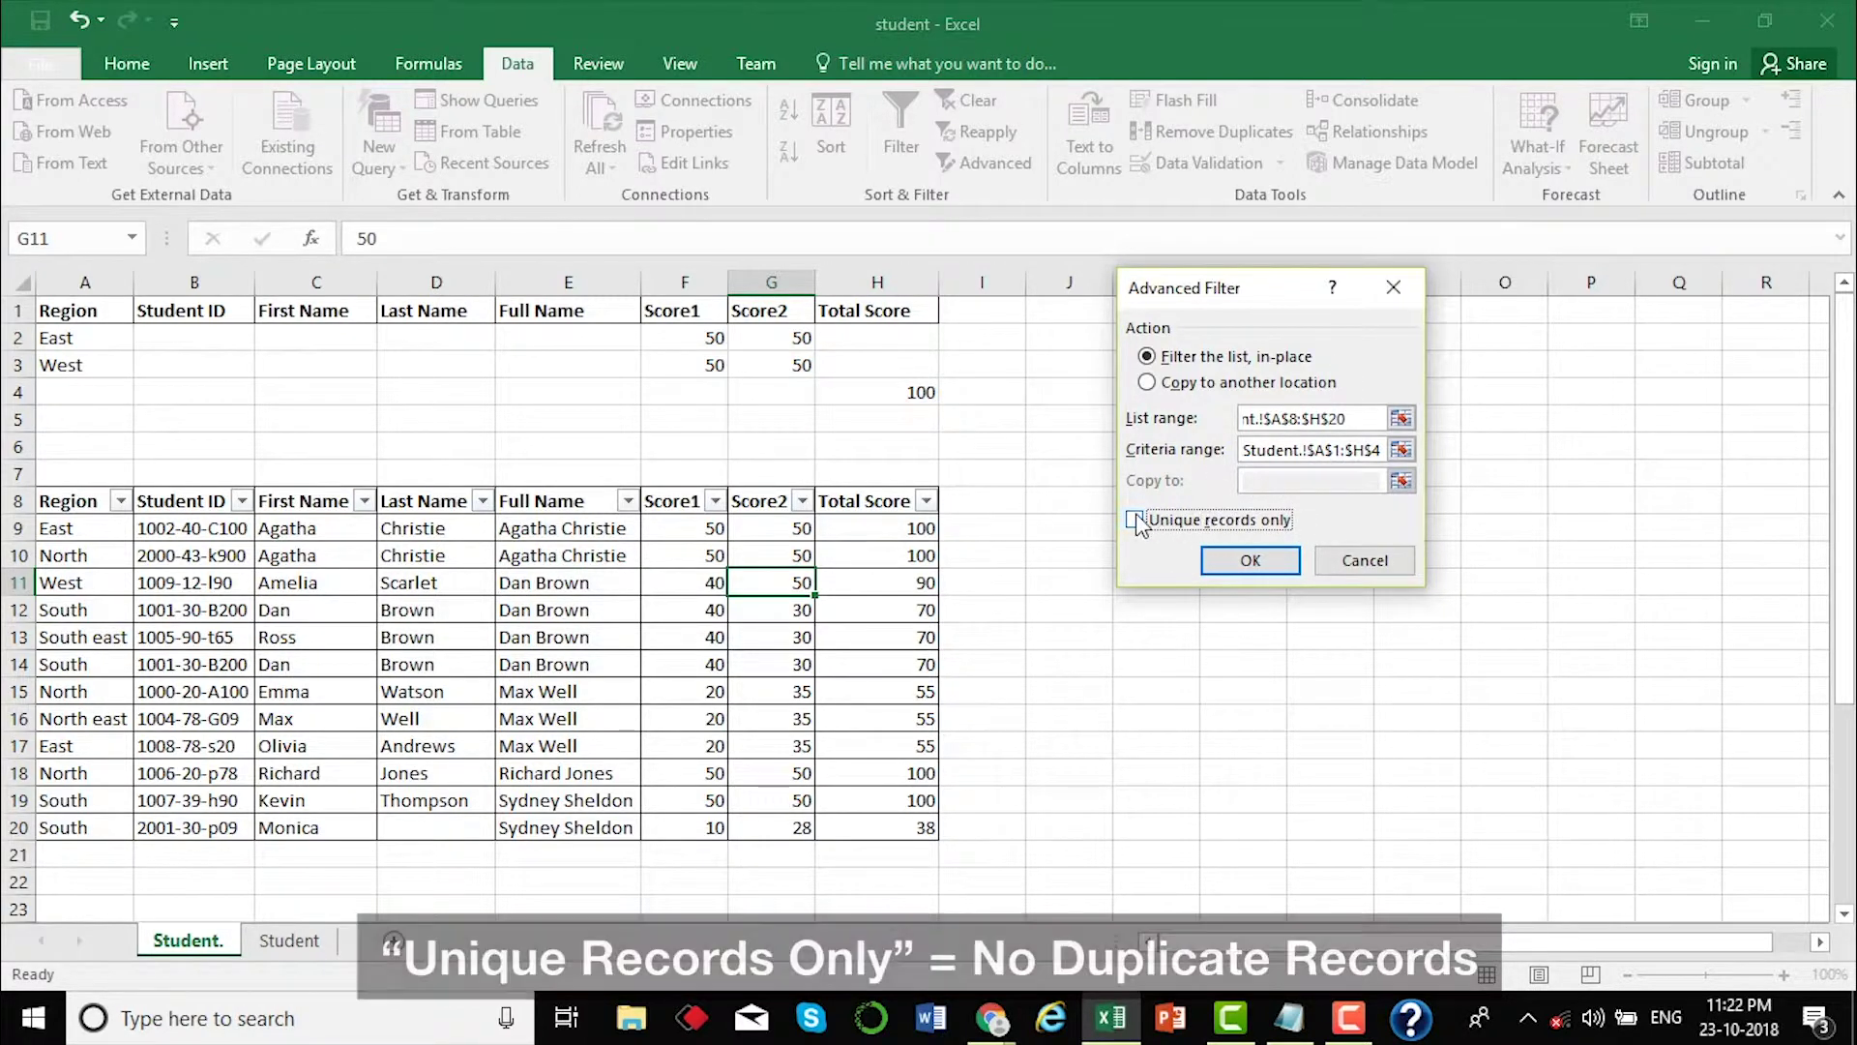
pyautogui.click(1233, 569)
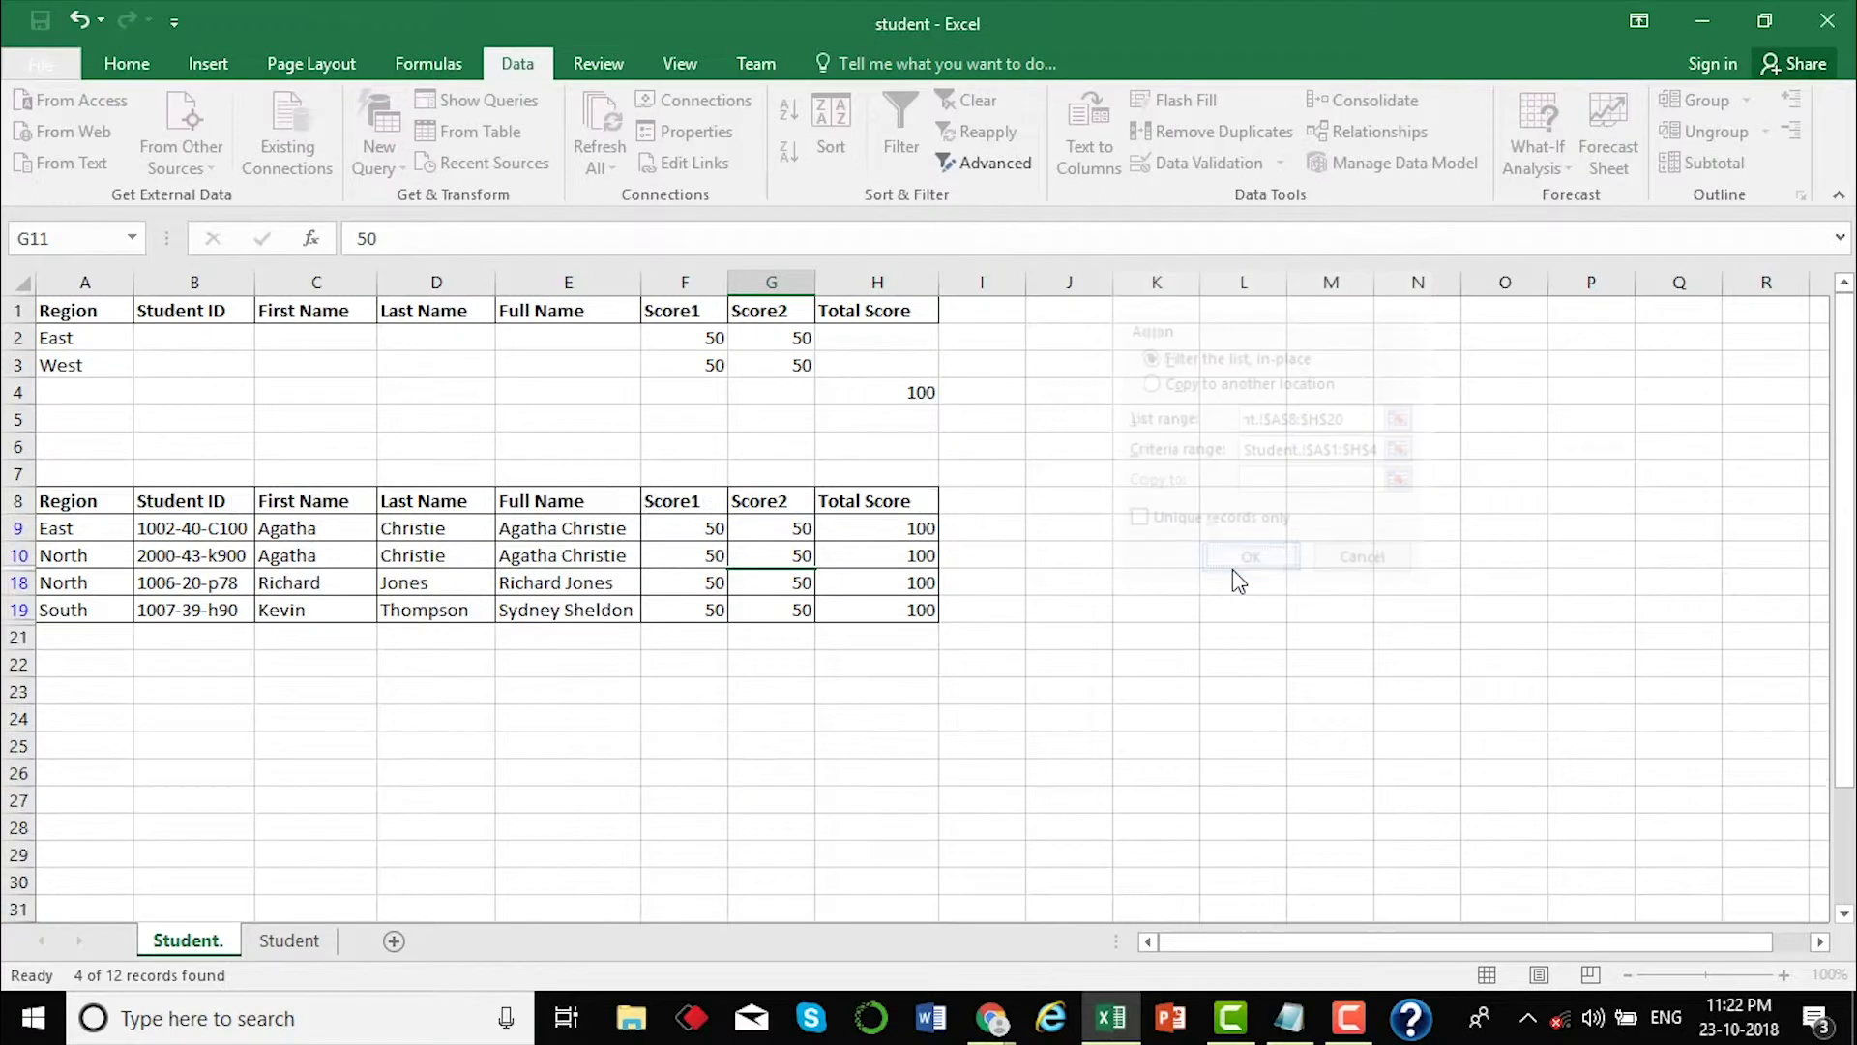
# - Examine the East and West criteria with their Score1 and Score2 values, plus the separate Total Score criterion in H4
pyautogui.click(1058, 583)
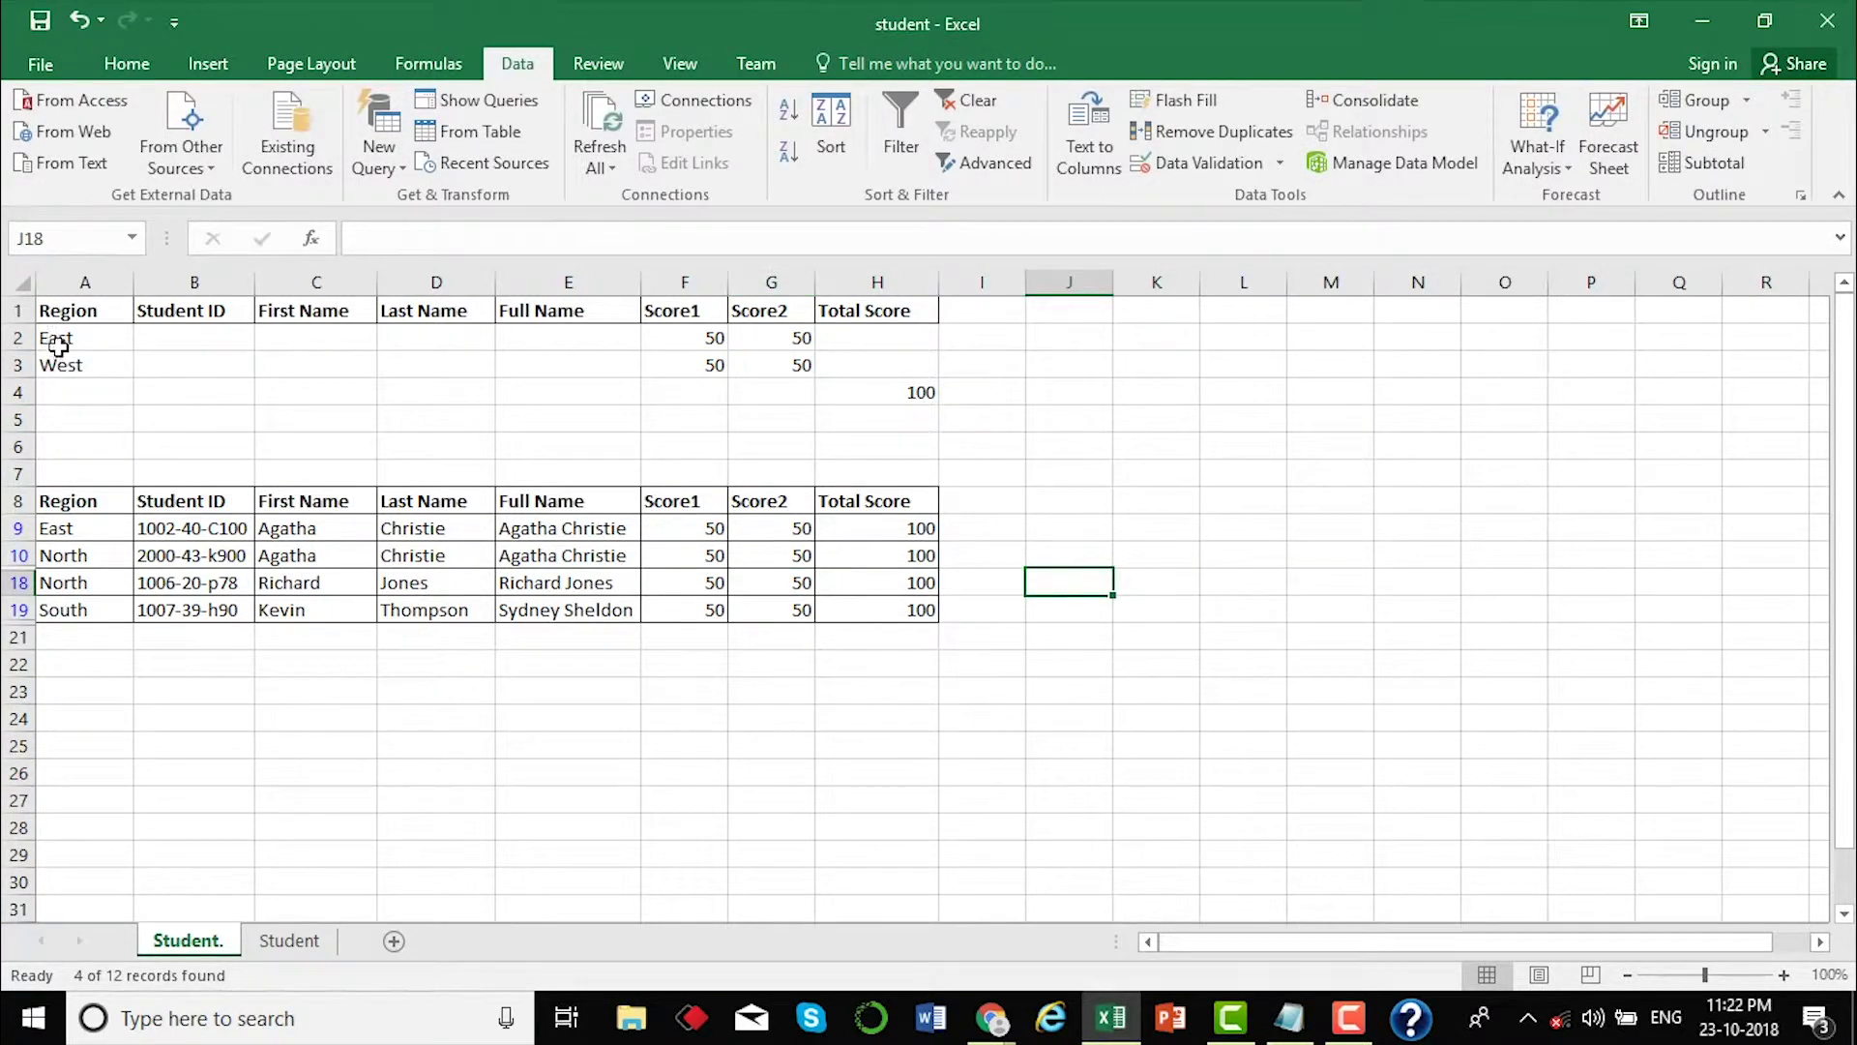
pyautogui.moveTo(22, 339); pyautogui.dragTo(25, 367)
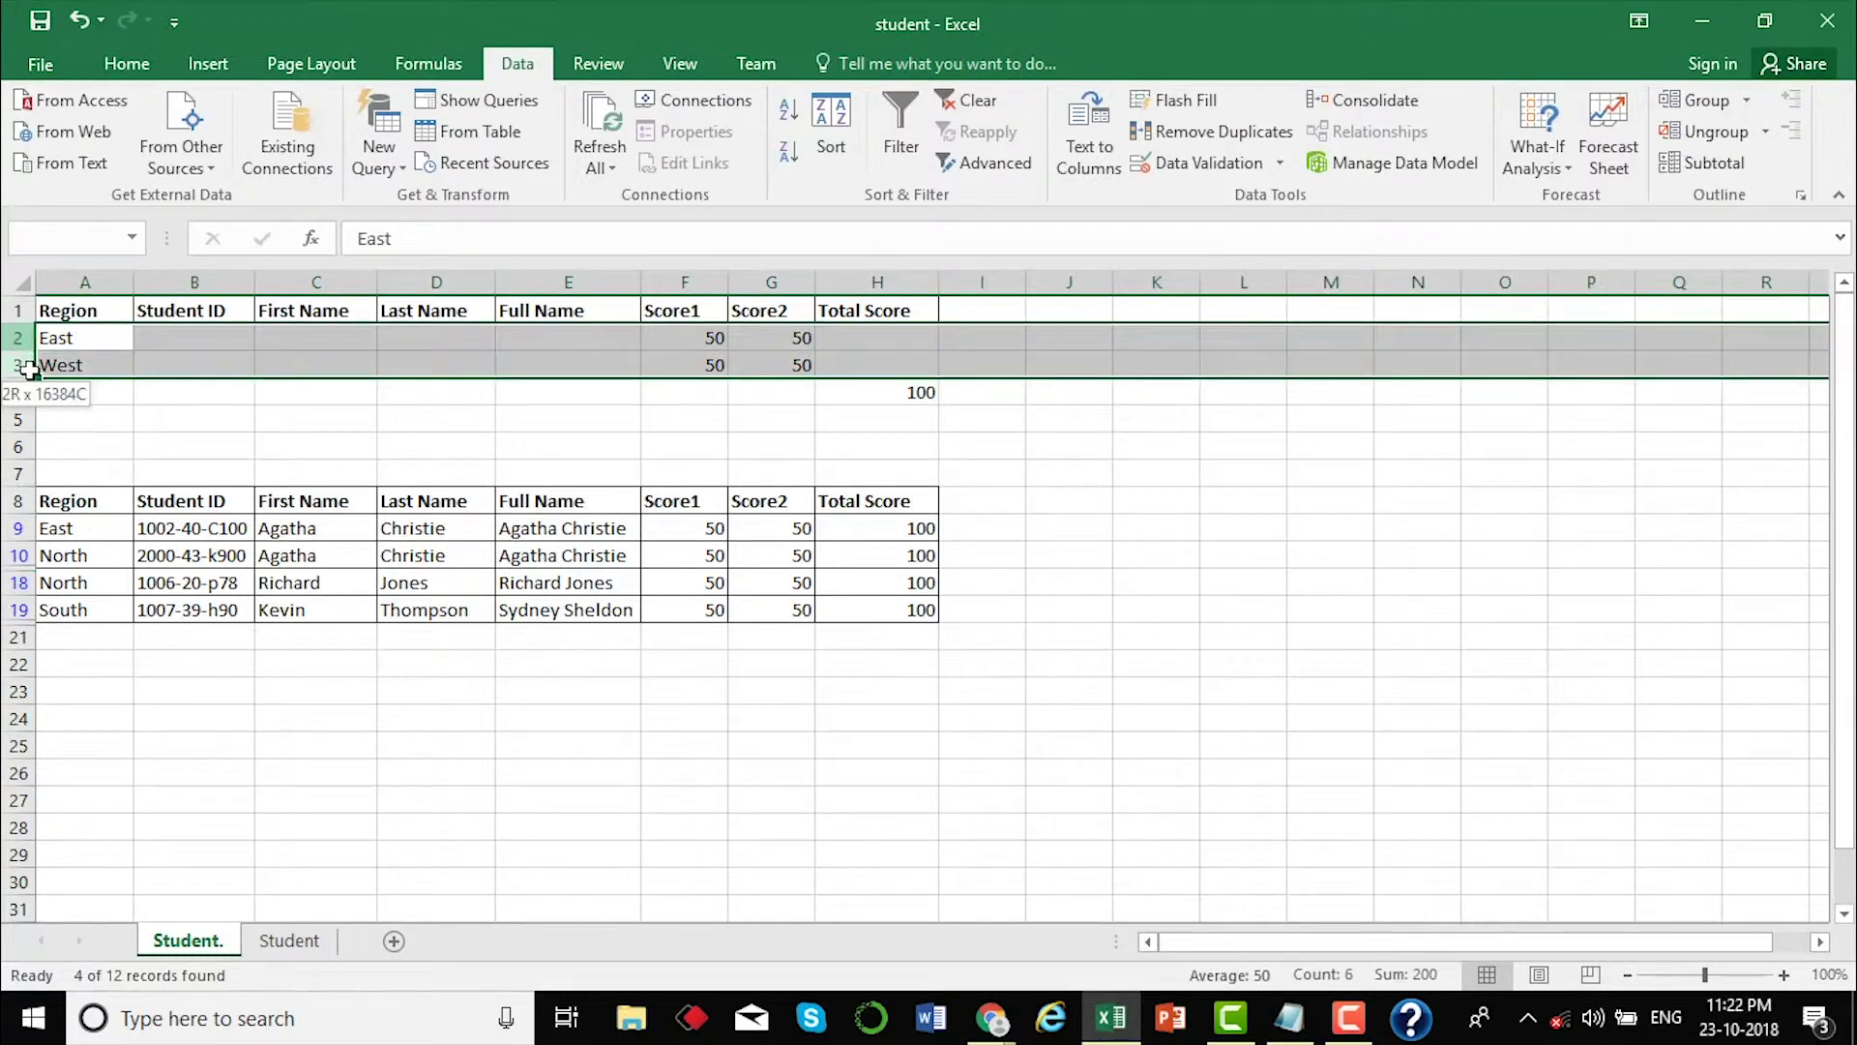
pyautogui.click(70, 341)
pyautogui.click(78, 364)
pyautogui.moveTo(713, 337); pyautogui.dragTo(763, 363)
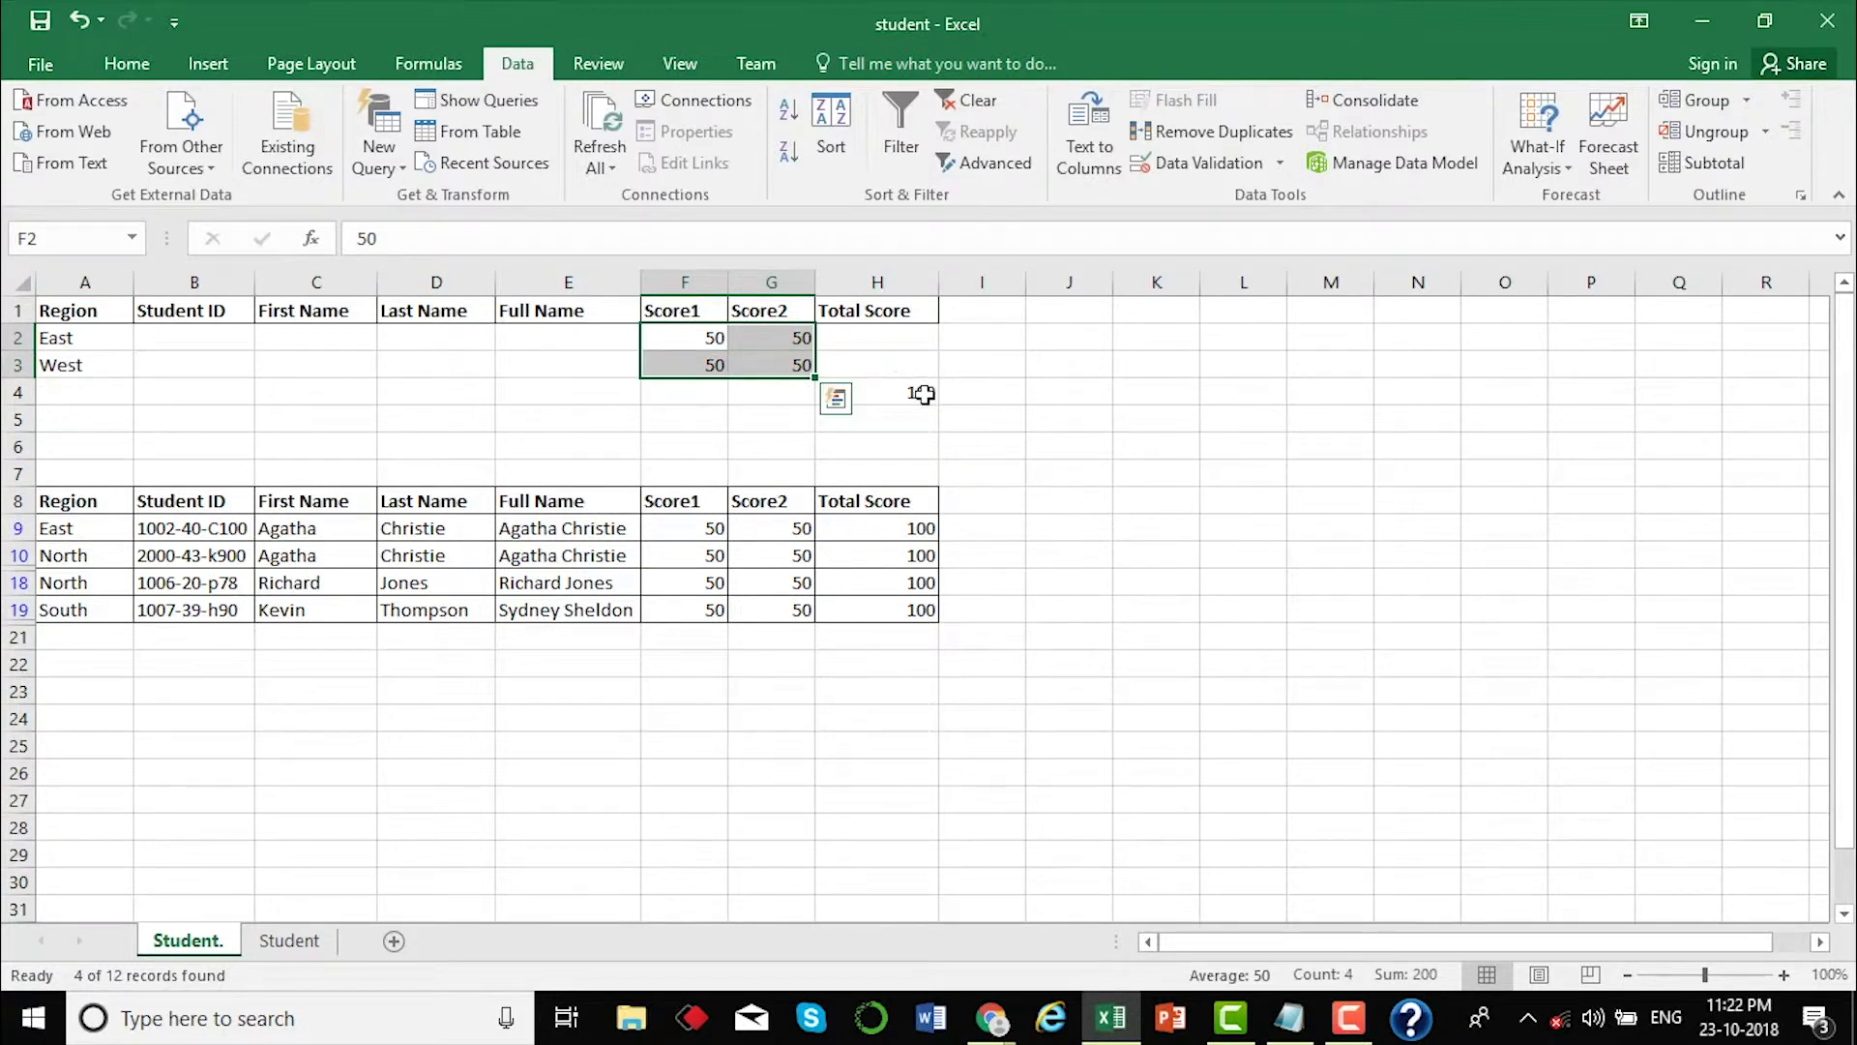
pyautogui.click(921, 394)
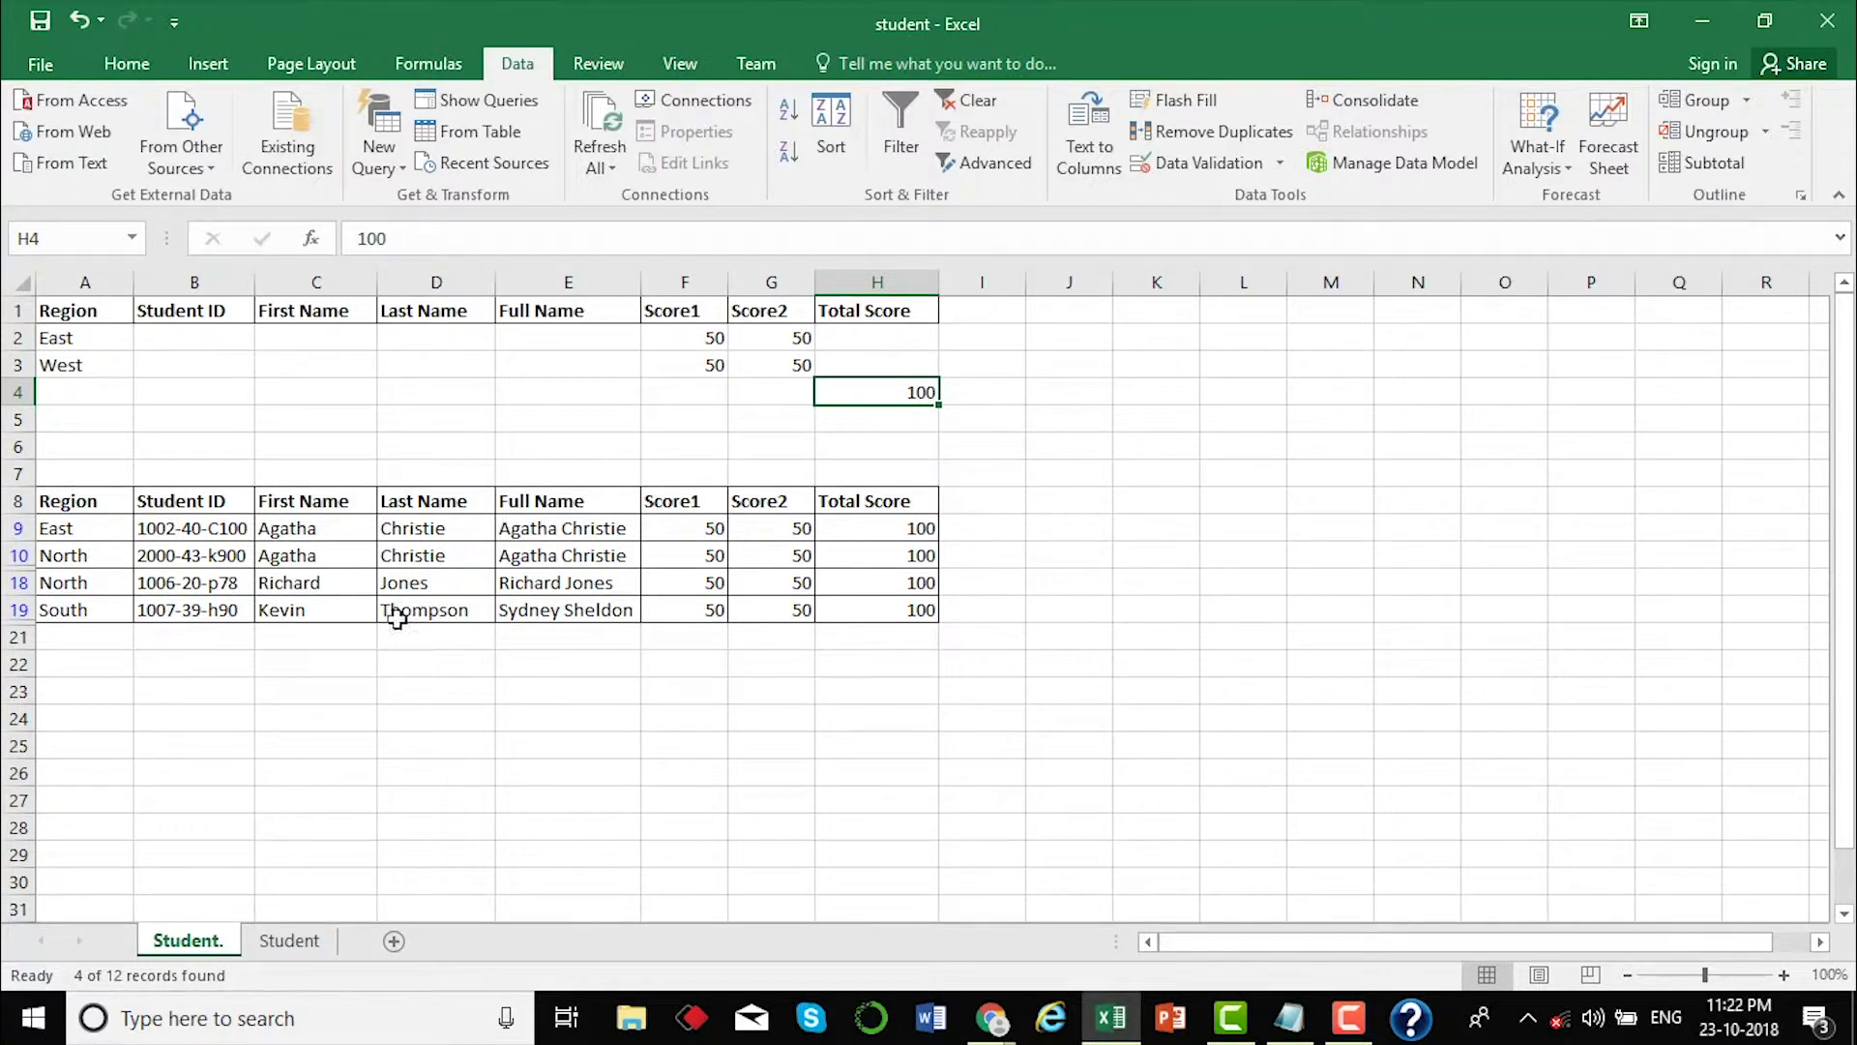
# - Check the Region of each filtered record against the East and West criteria
pyautogui.click(85, 360)
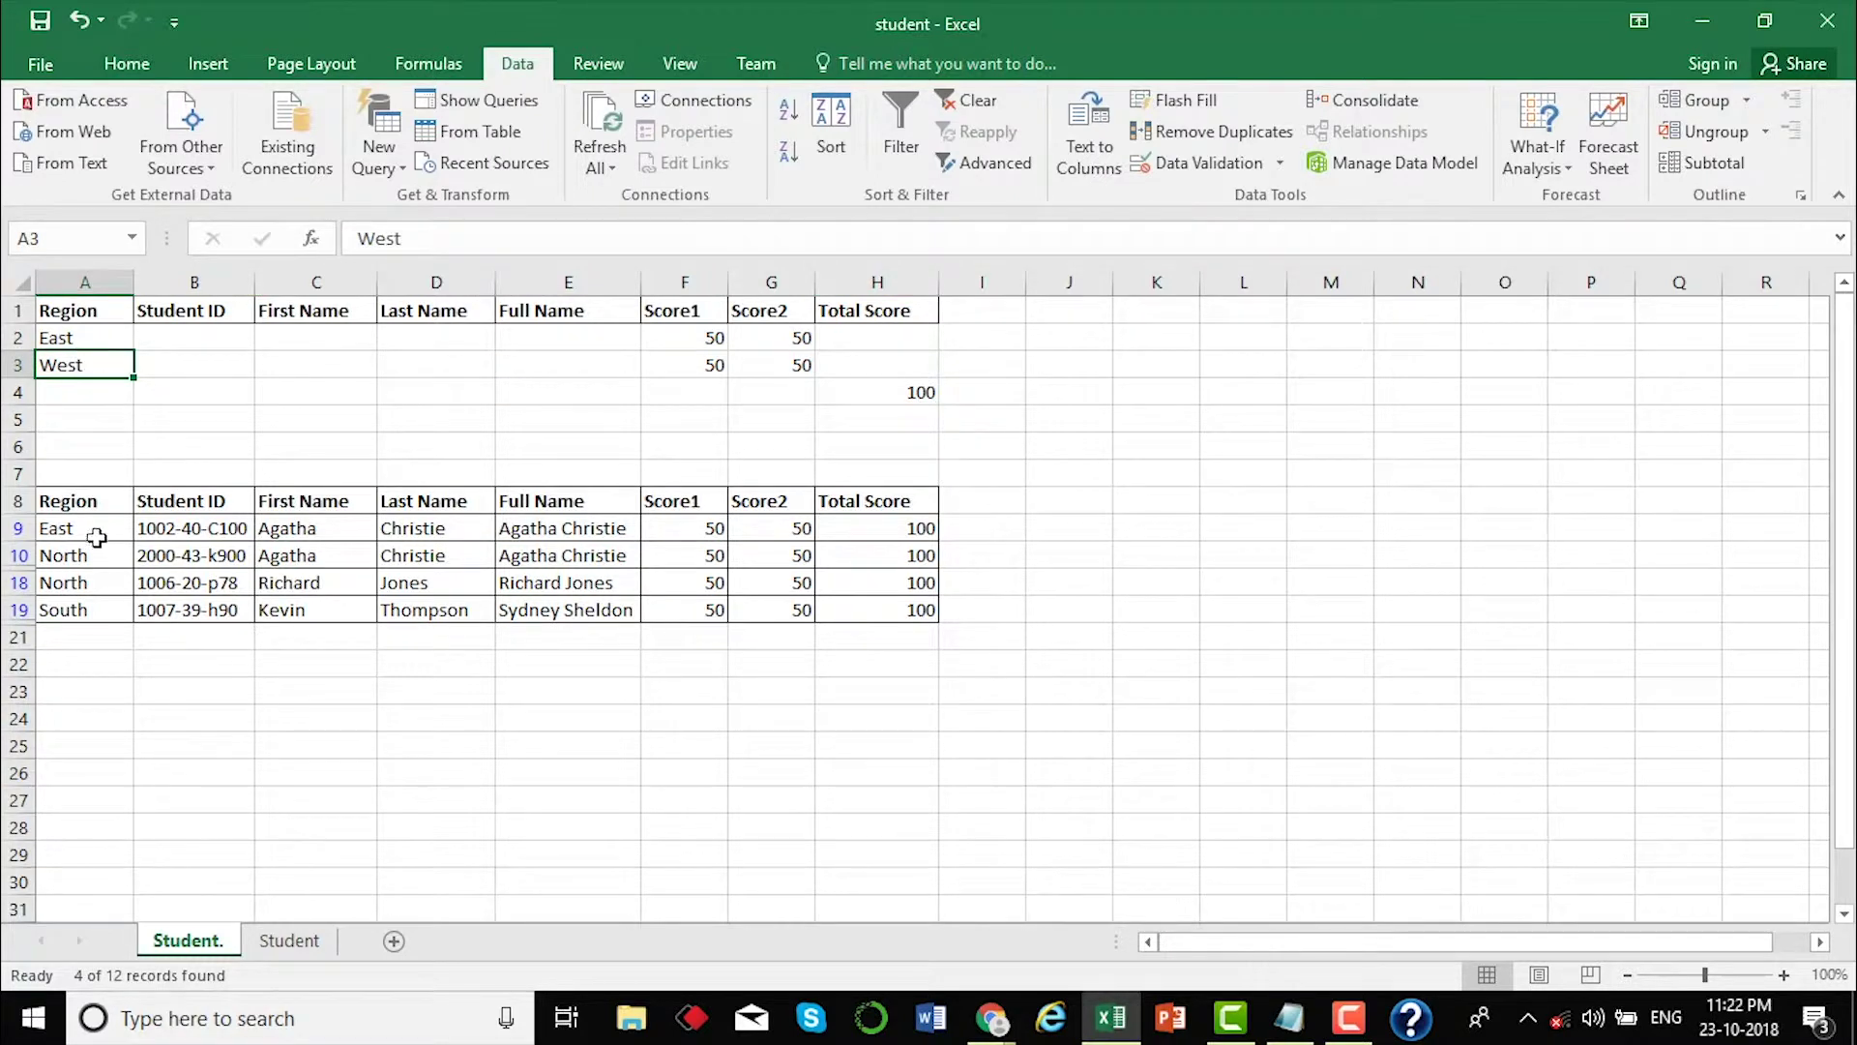
pyautogui.moveTo(91, 528)
pyautogui.mouseDown()
pyautogui.moveTo(96, 553)
pyautogui.moveTo(79, 528)
pyautogui.mouseUp()
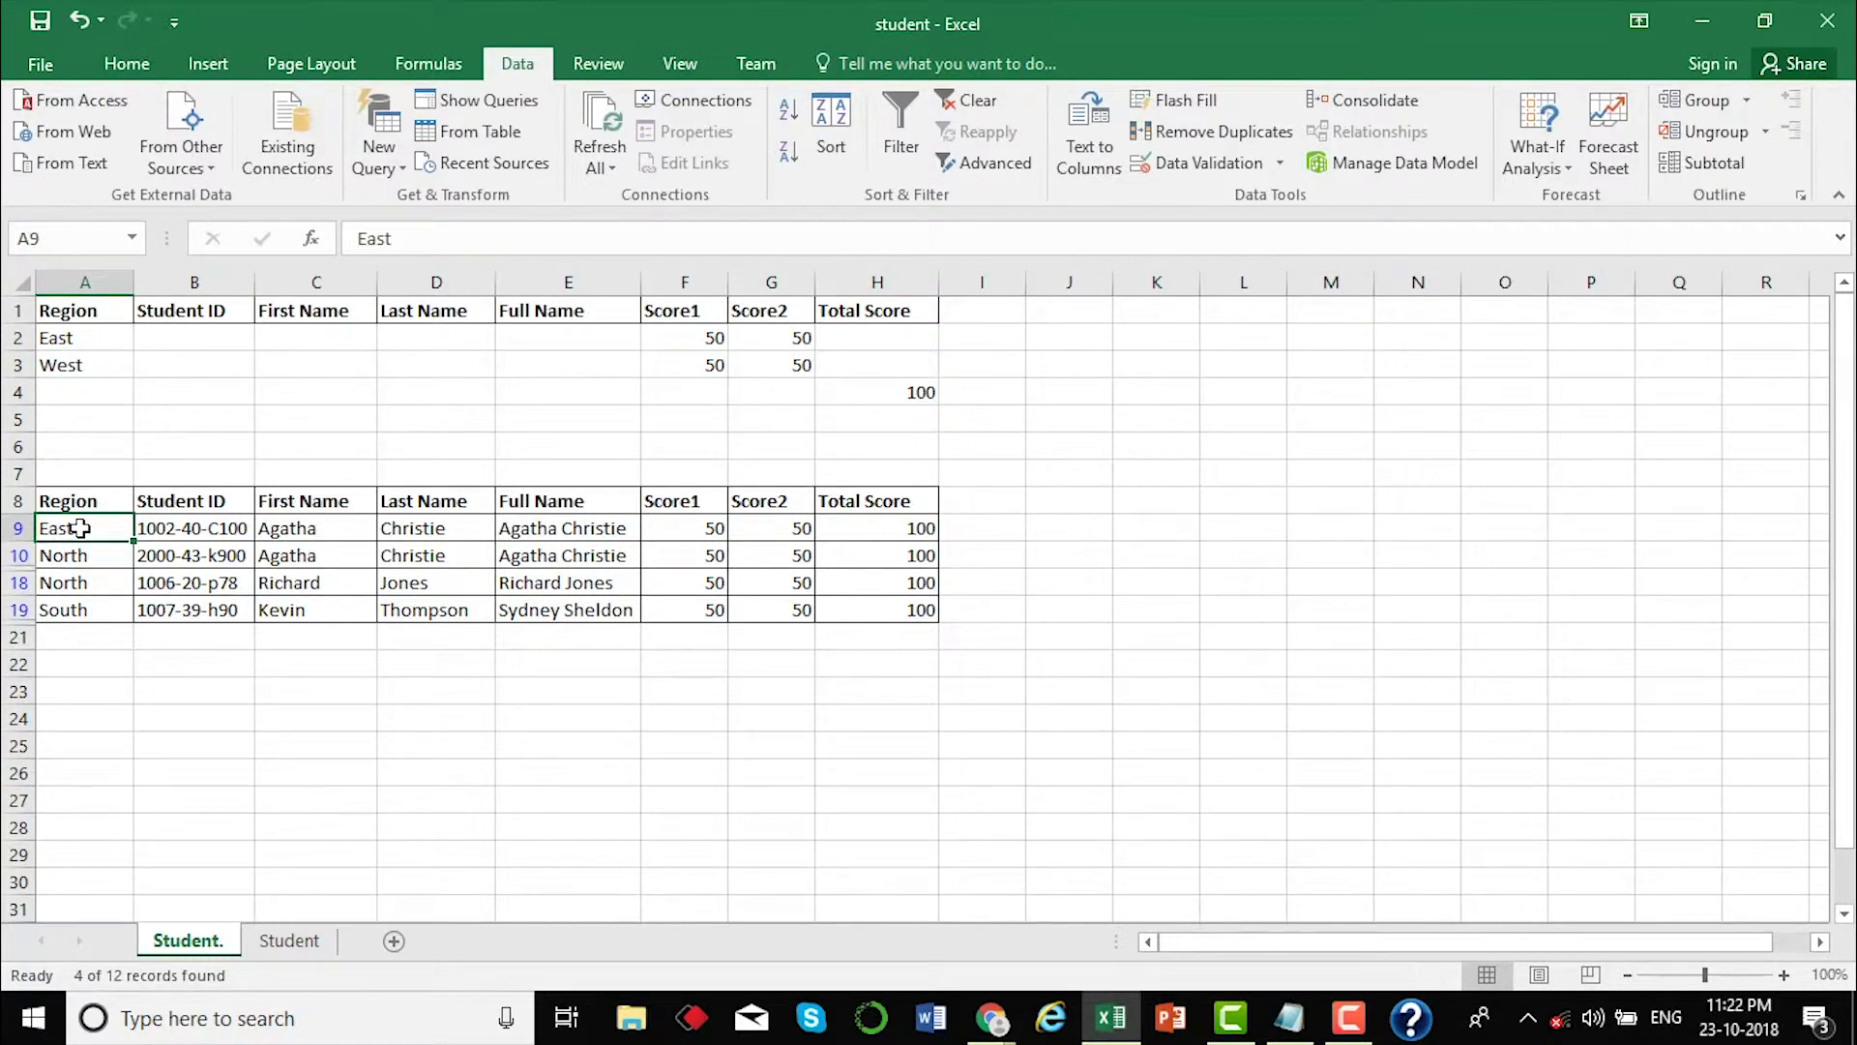
pyautogui.click(23, 528)
pyautogui.click(60, 559)
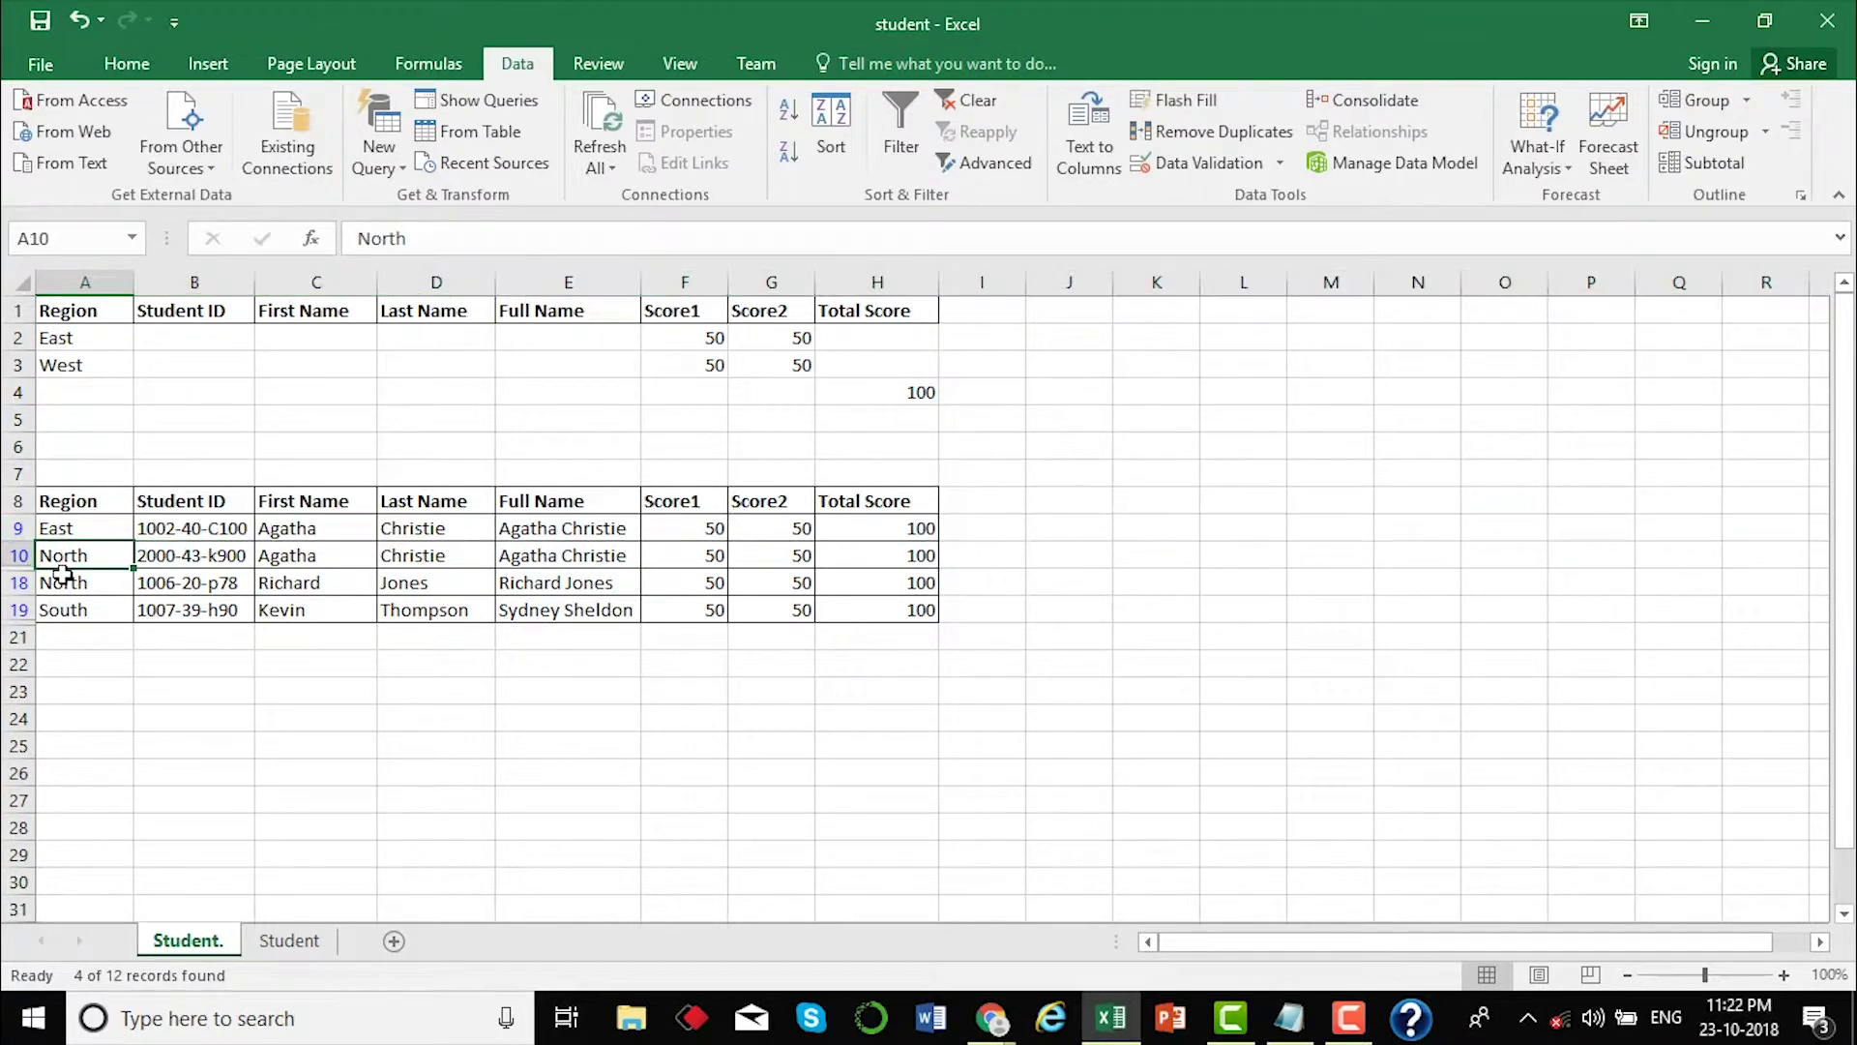
pyautogui.click(91, 605)
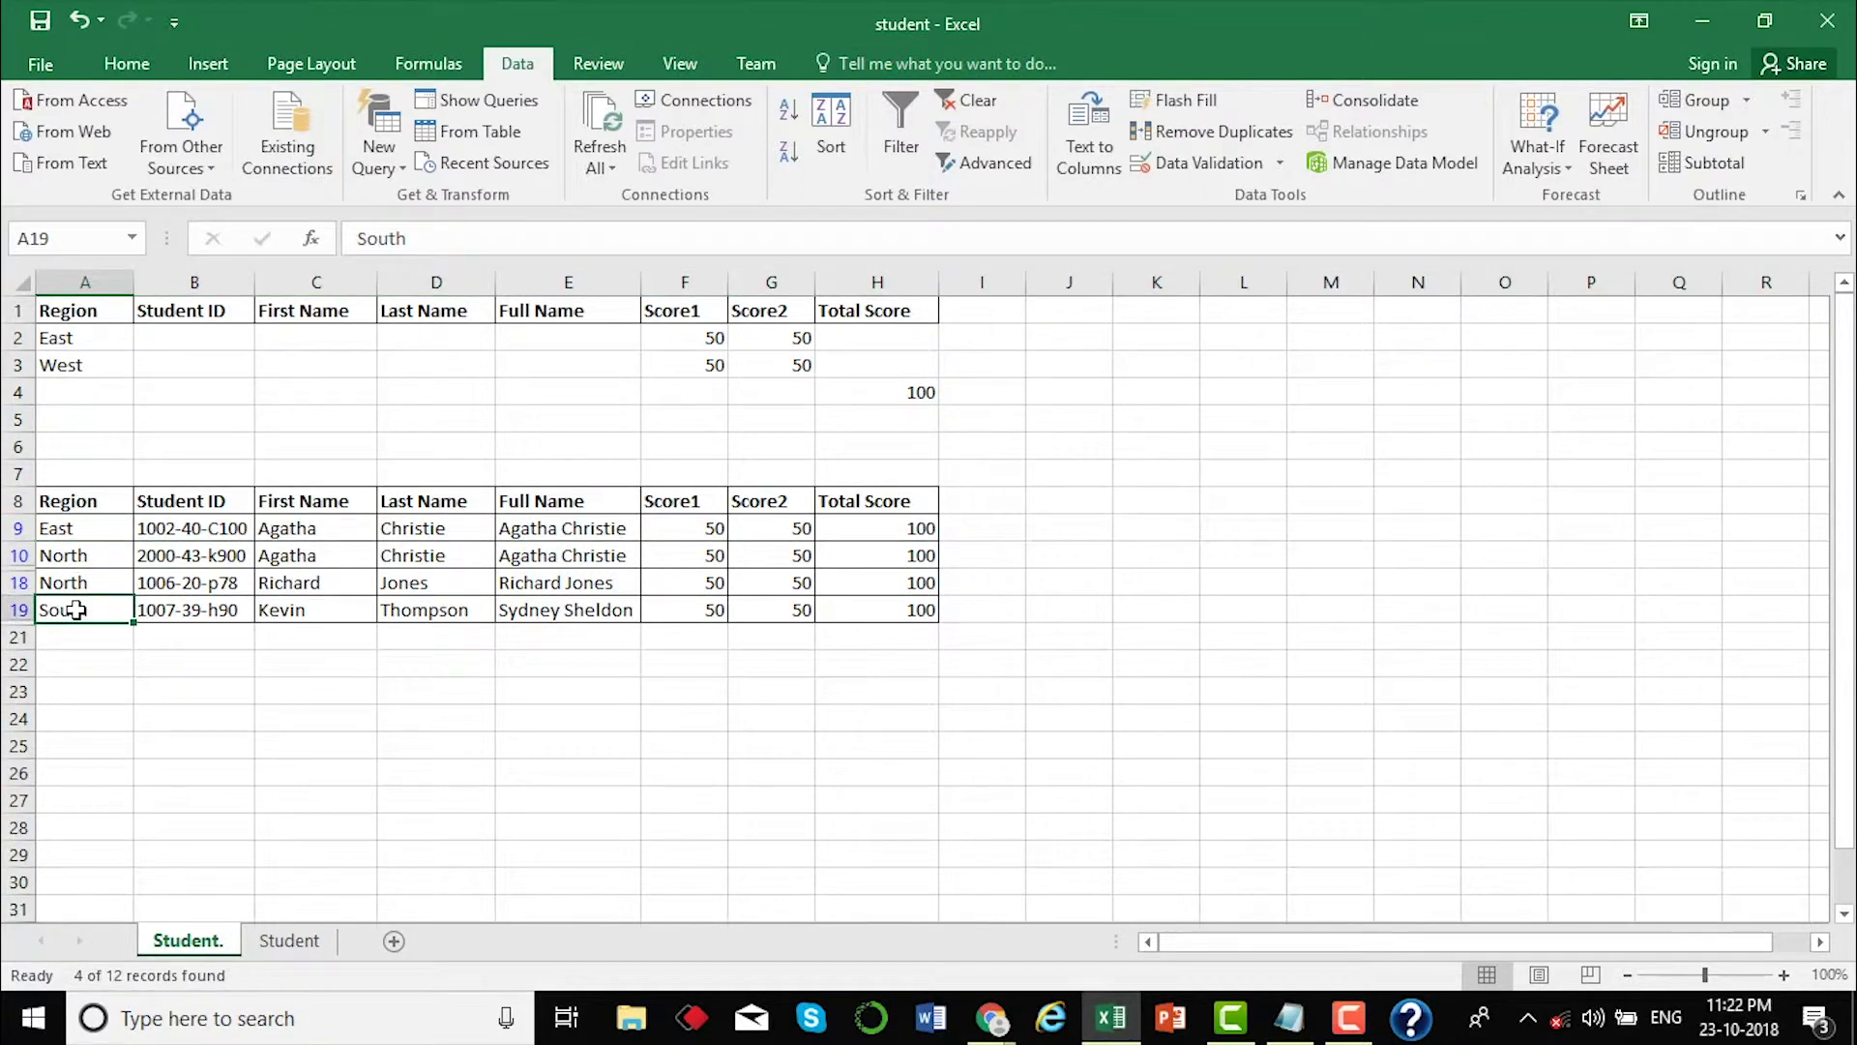
pyautogui.click(77, 532)
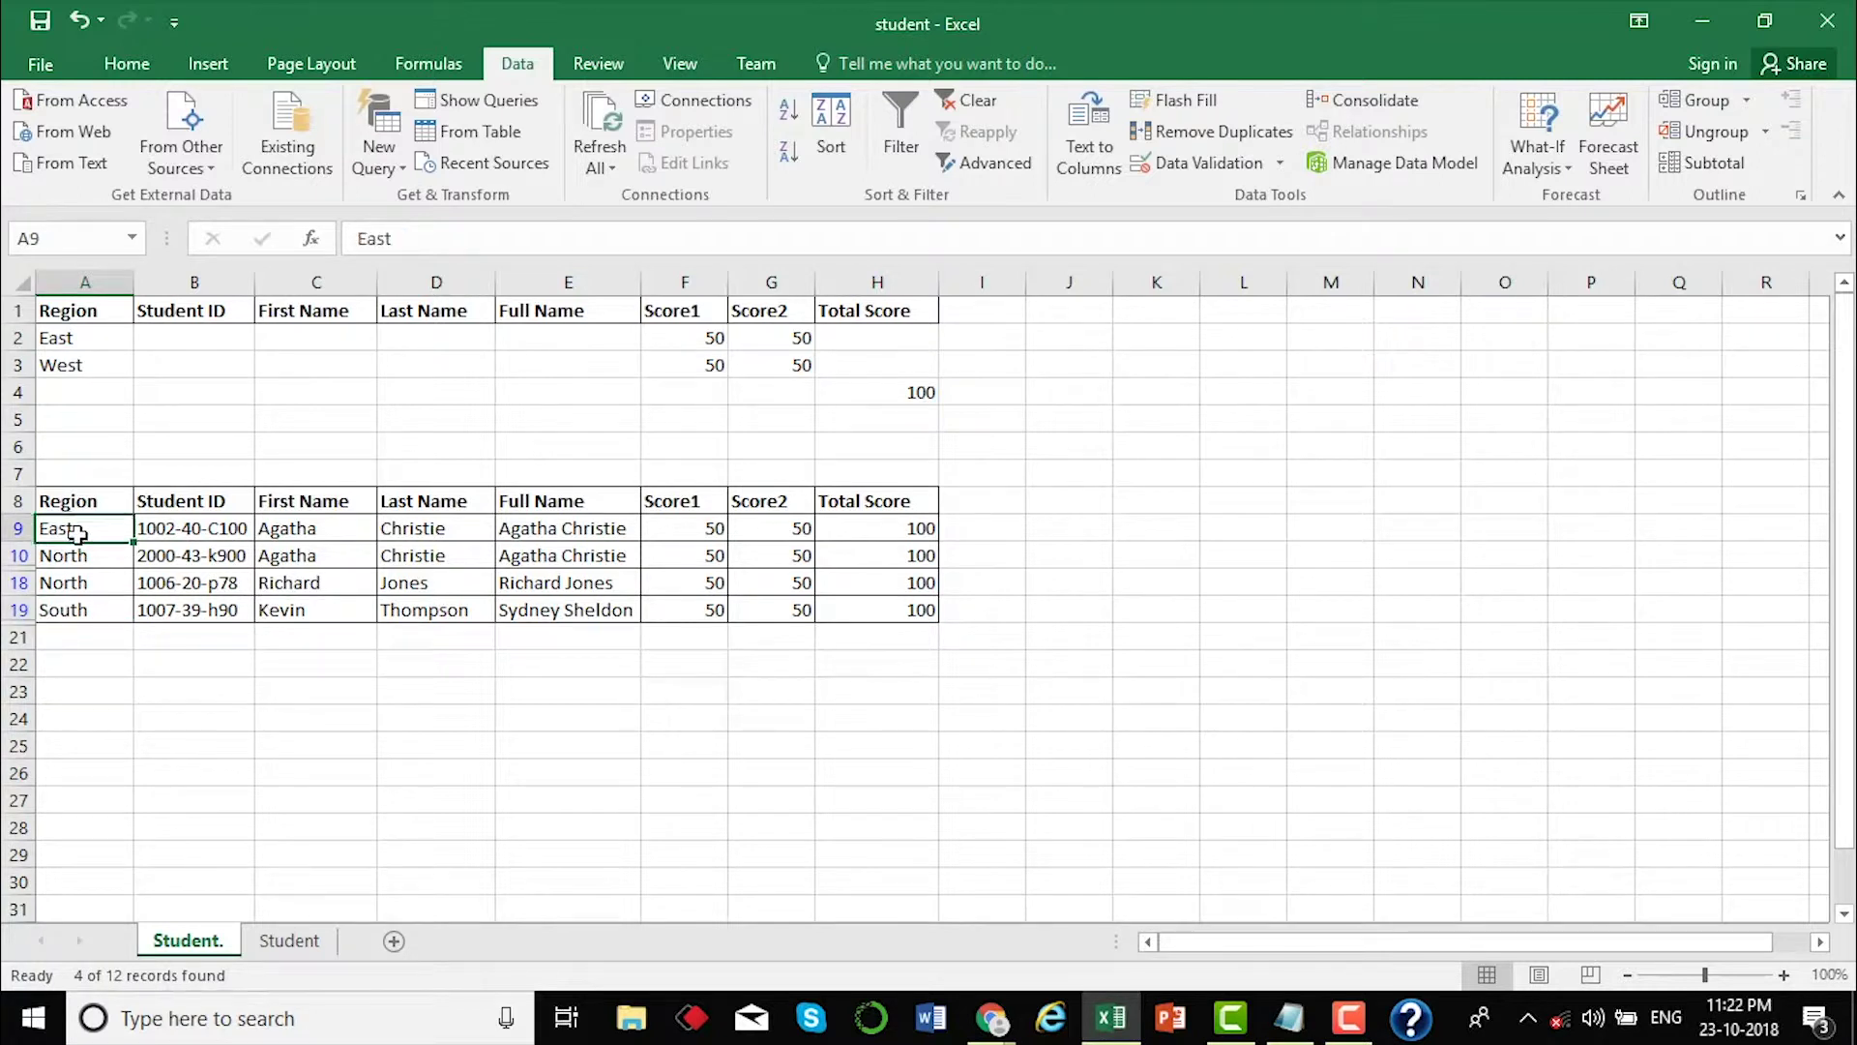
pyautogui.click(17, 528)
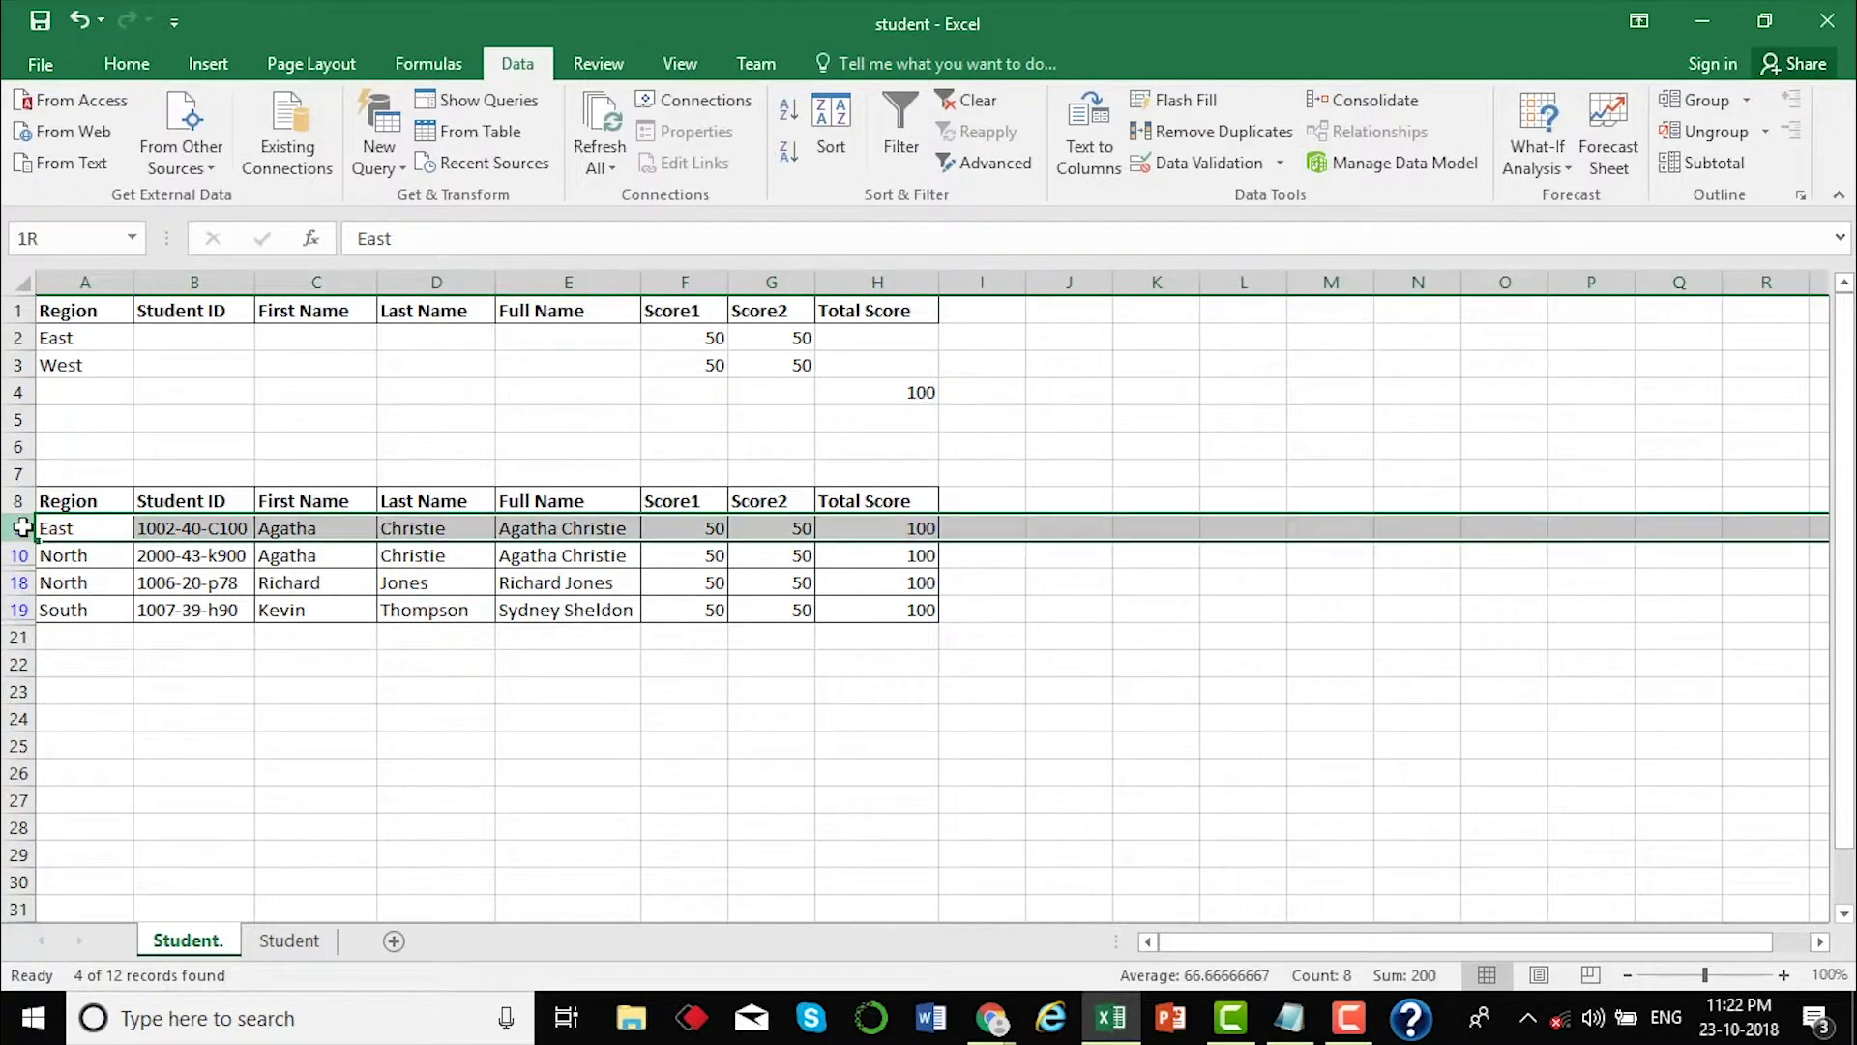
# - Compare the West criteria row, including its Score1 and Score2 values, with the filtered records
pyautogui.click(77, 369)
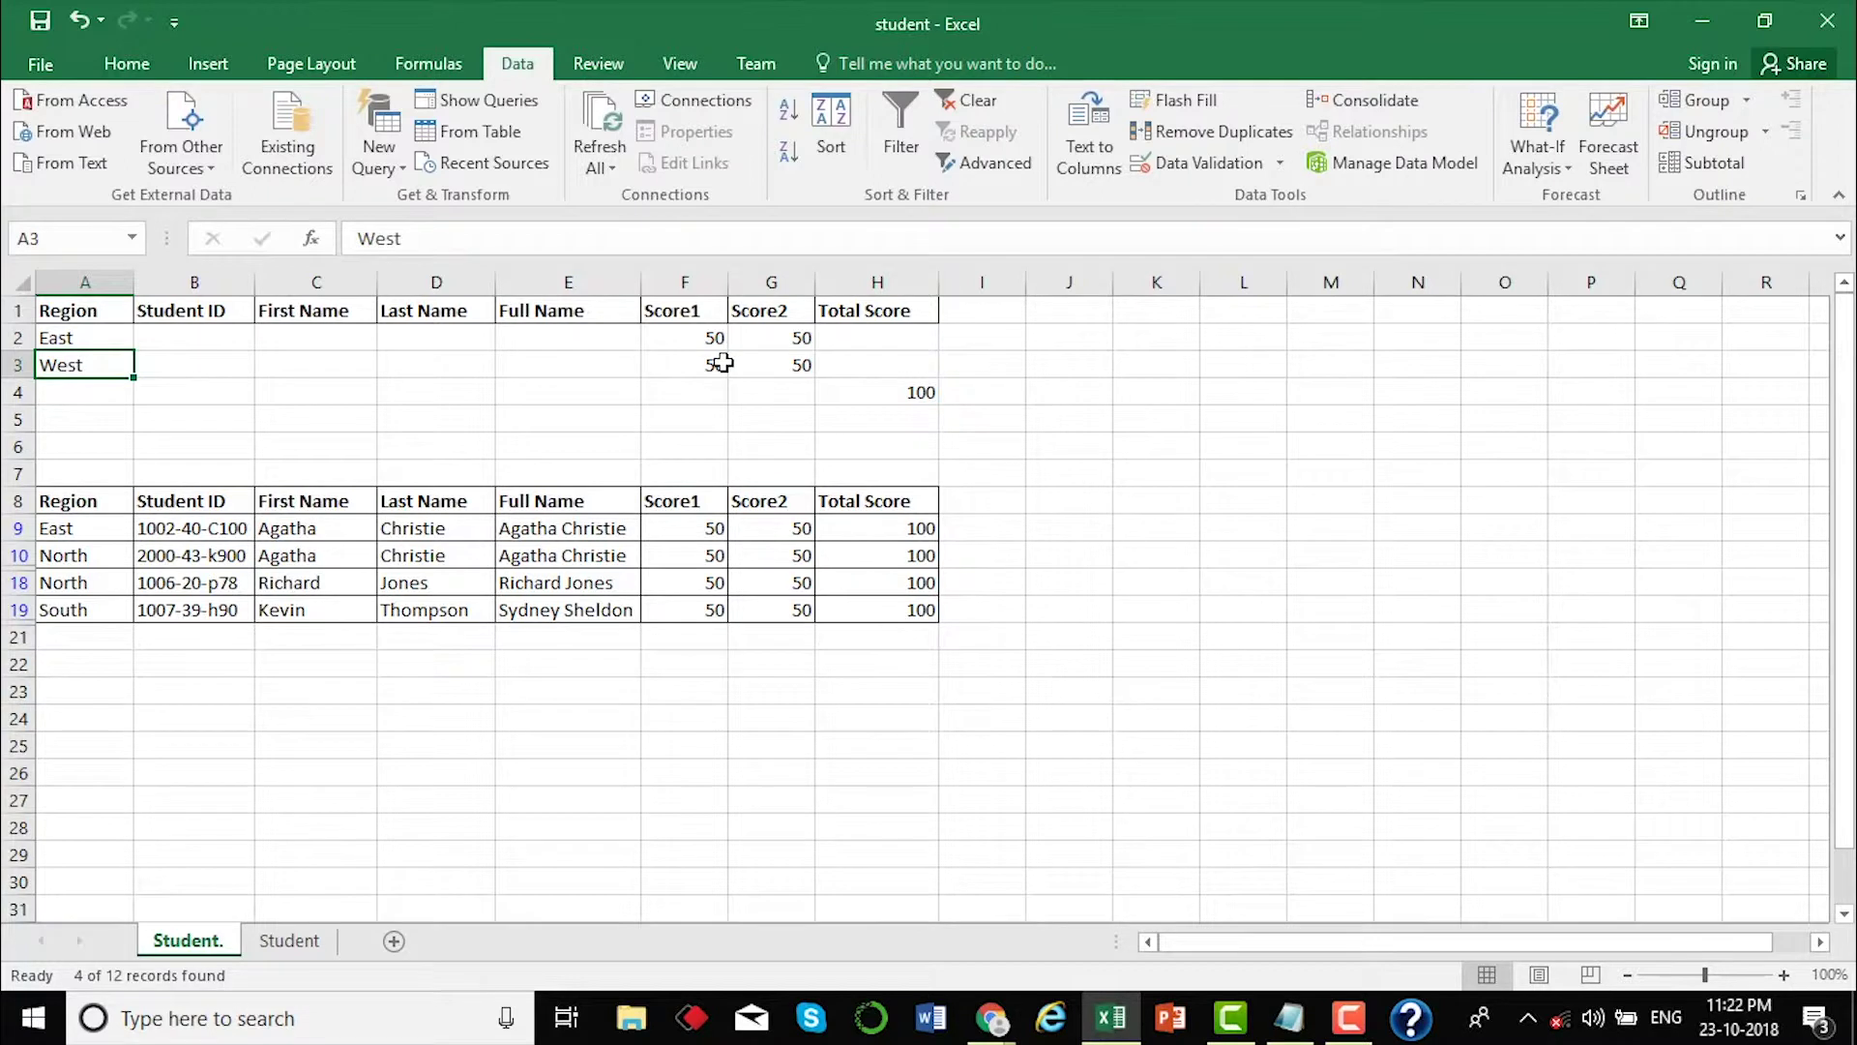
pyautogui.moveTo(724, 363); pyautogui.dragTo(780, 365)
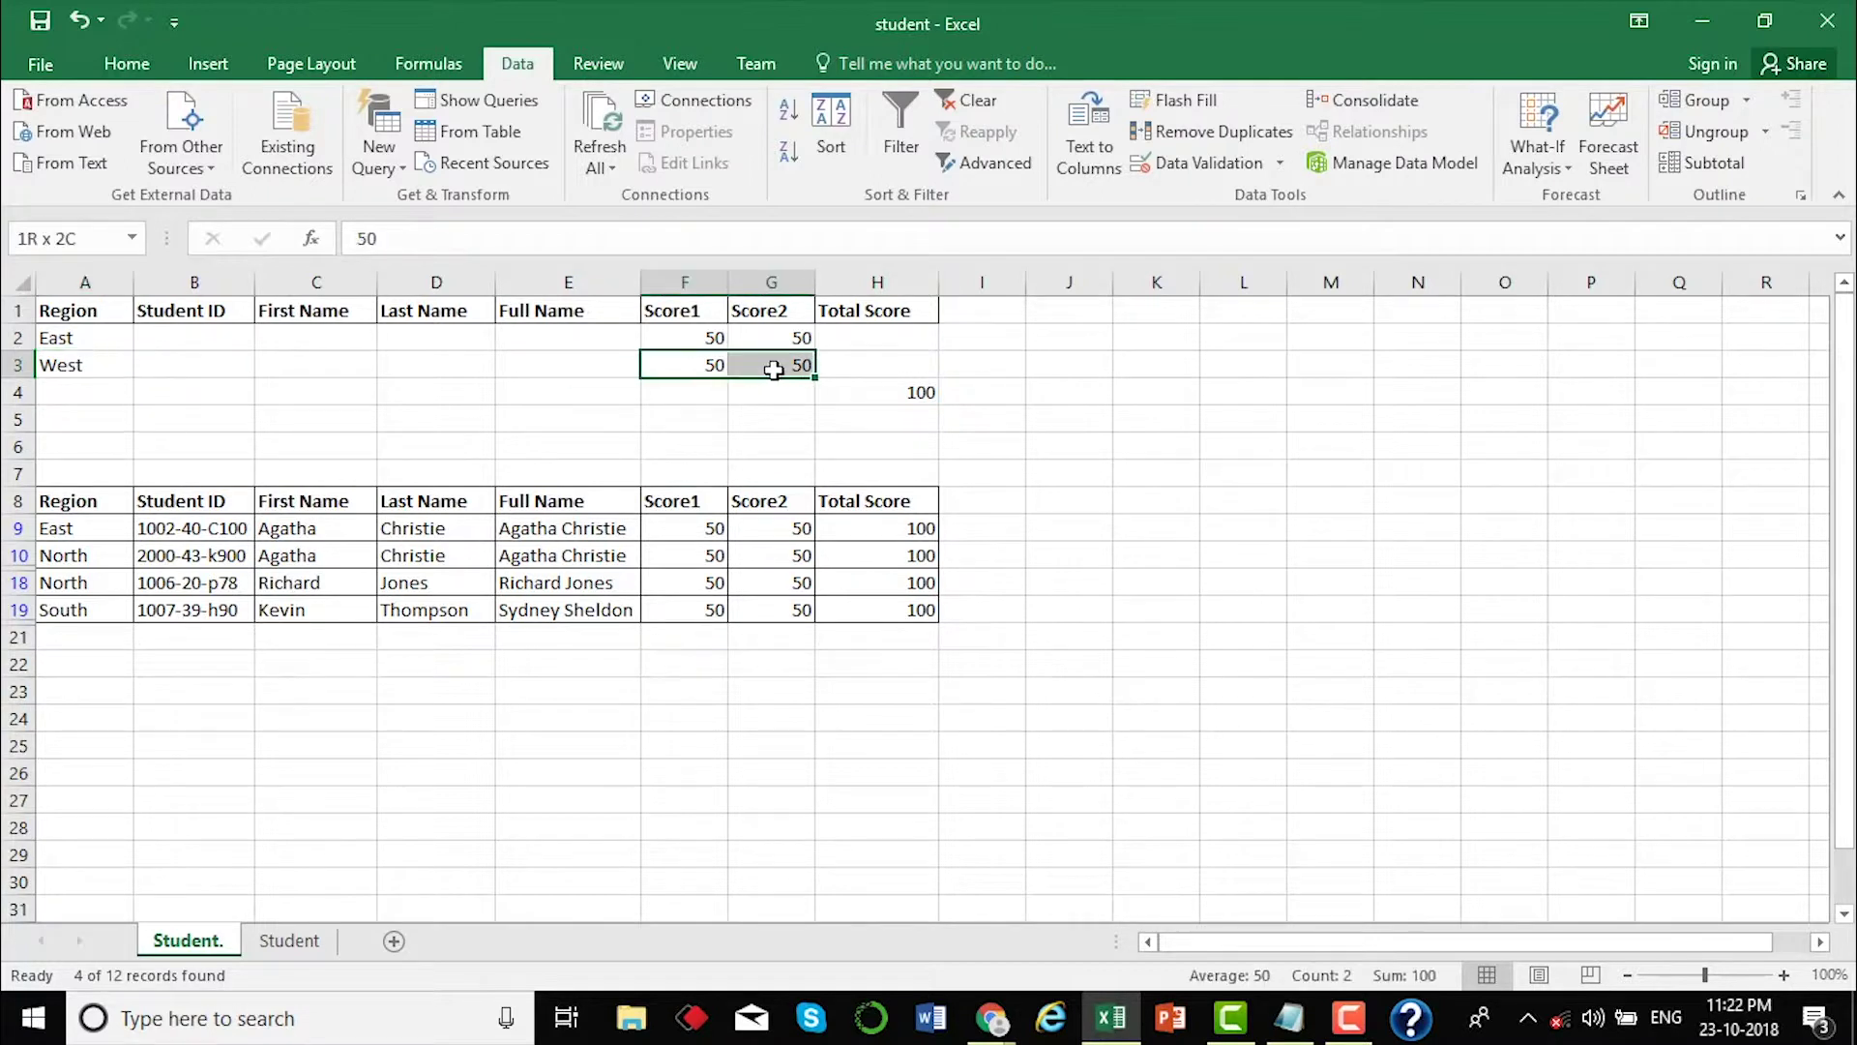
pyautogui.click(74, 367)
pyautogui.click(290, 797)
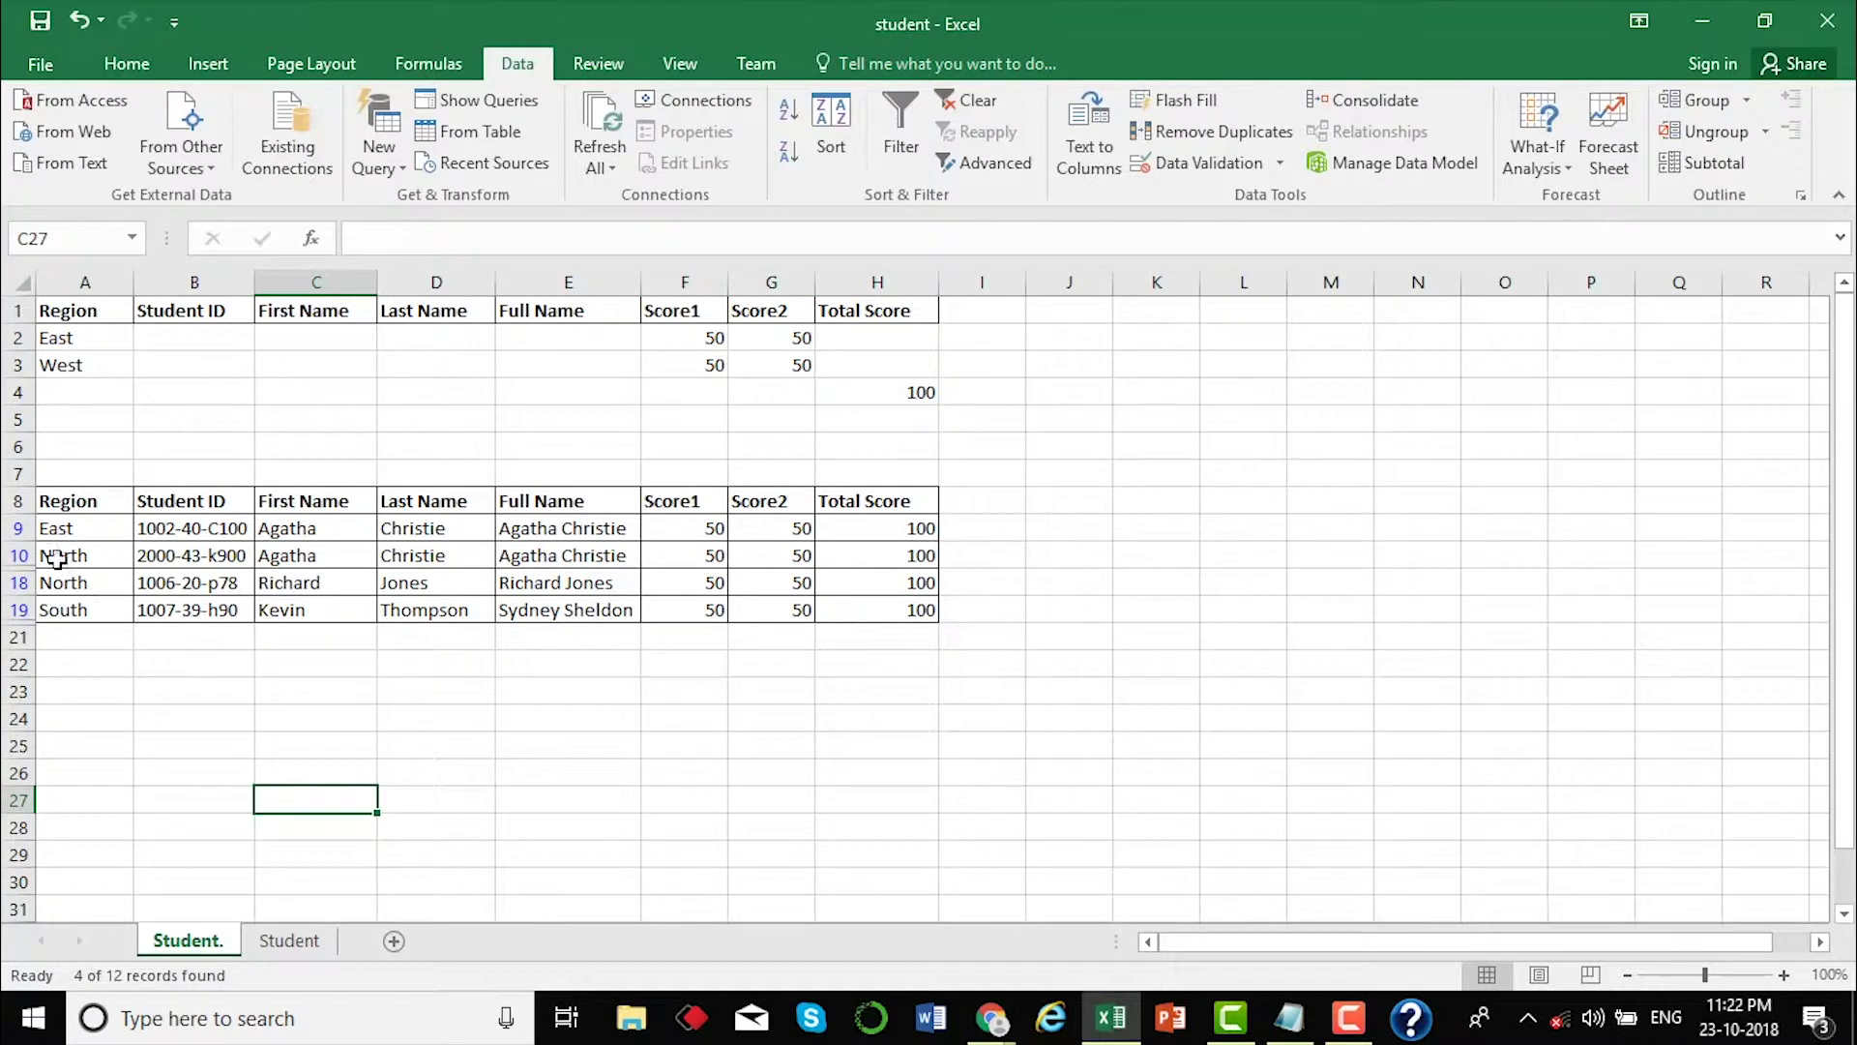
pyautogui.click(64, 529)
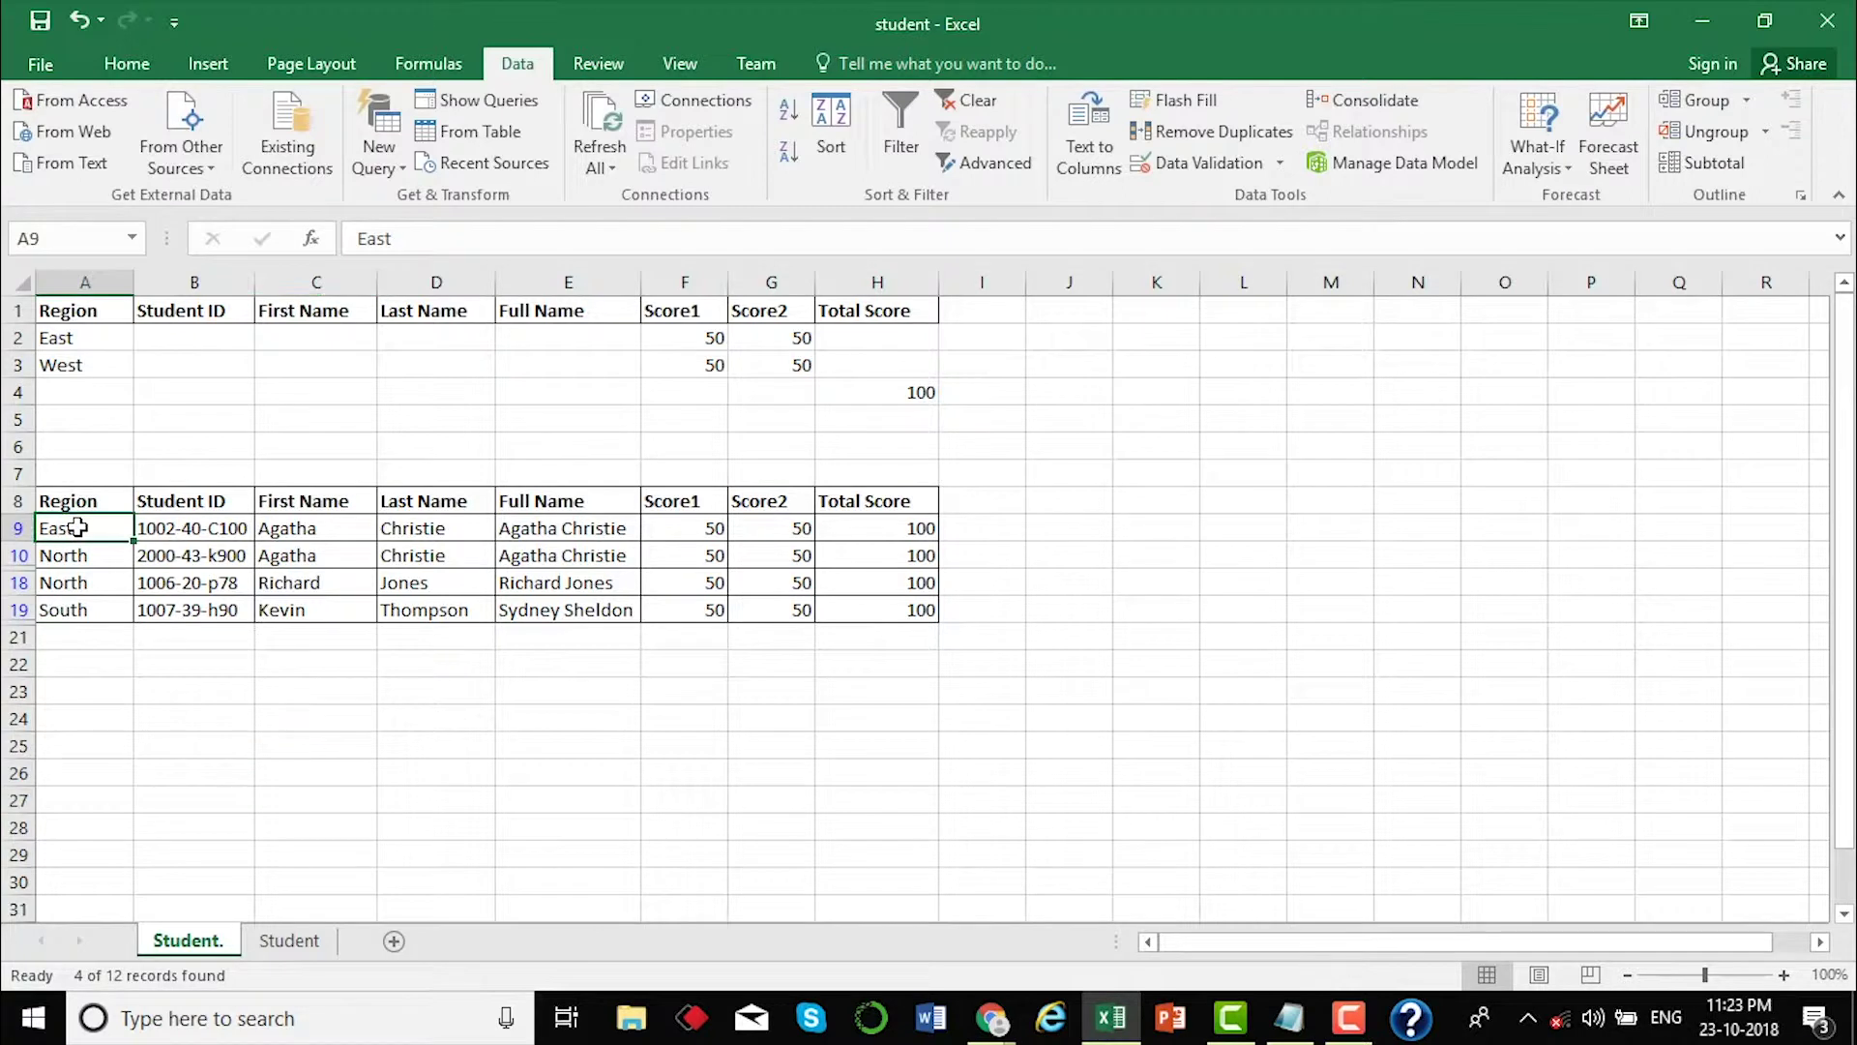
pyautogui.click(12, 527)
pyautogui.click(421, 610)
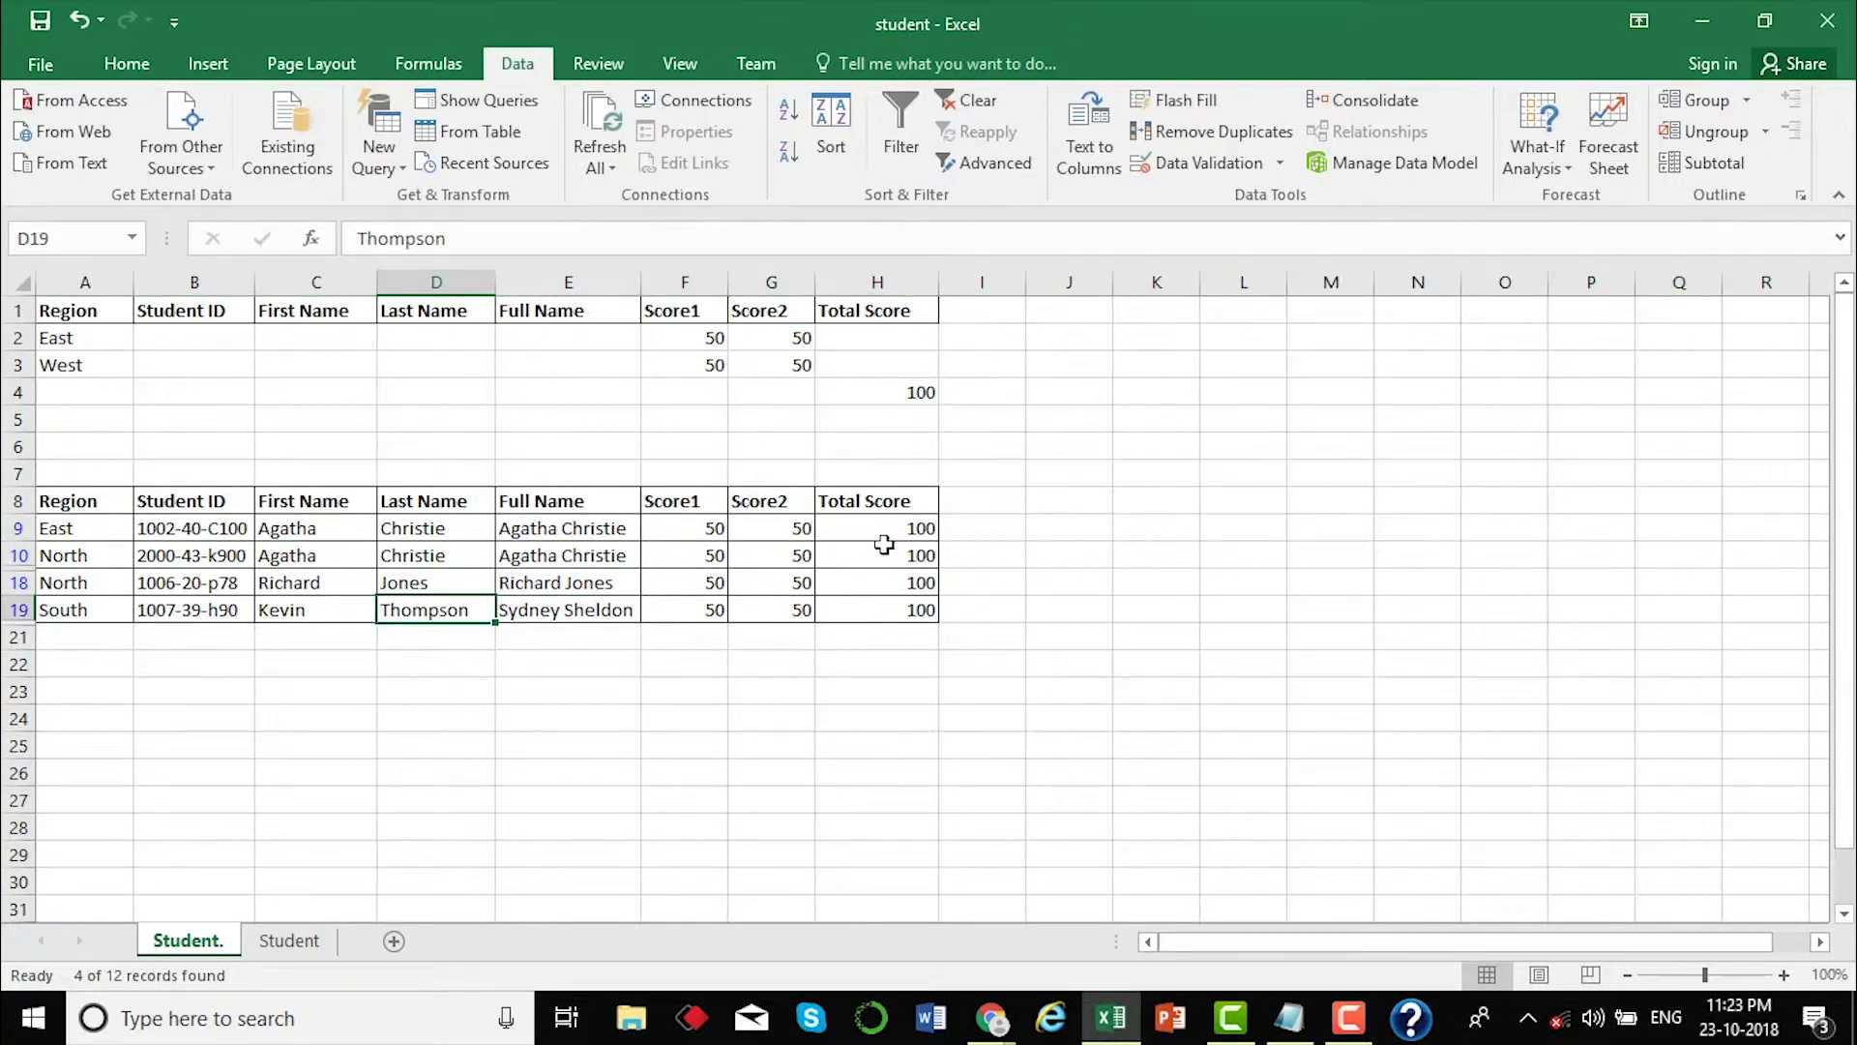
# - Check the Total Score and Region of the filtered North and South records against the criteria in row 4
pyautogui.moveTo(880, 555); pyautogui.dragTo(880, 610)
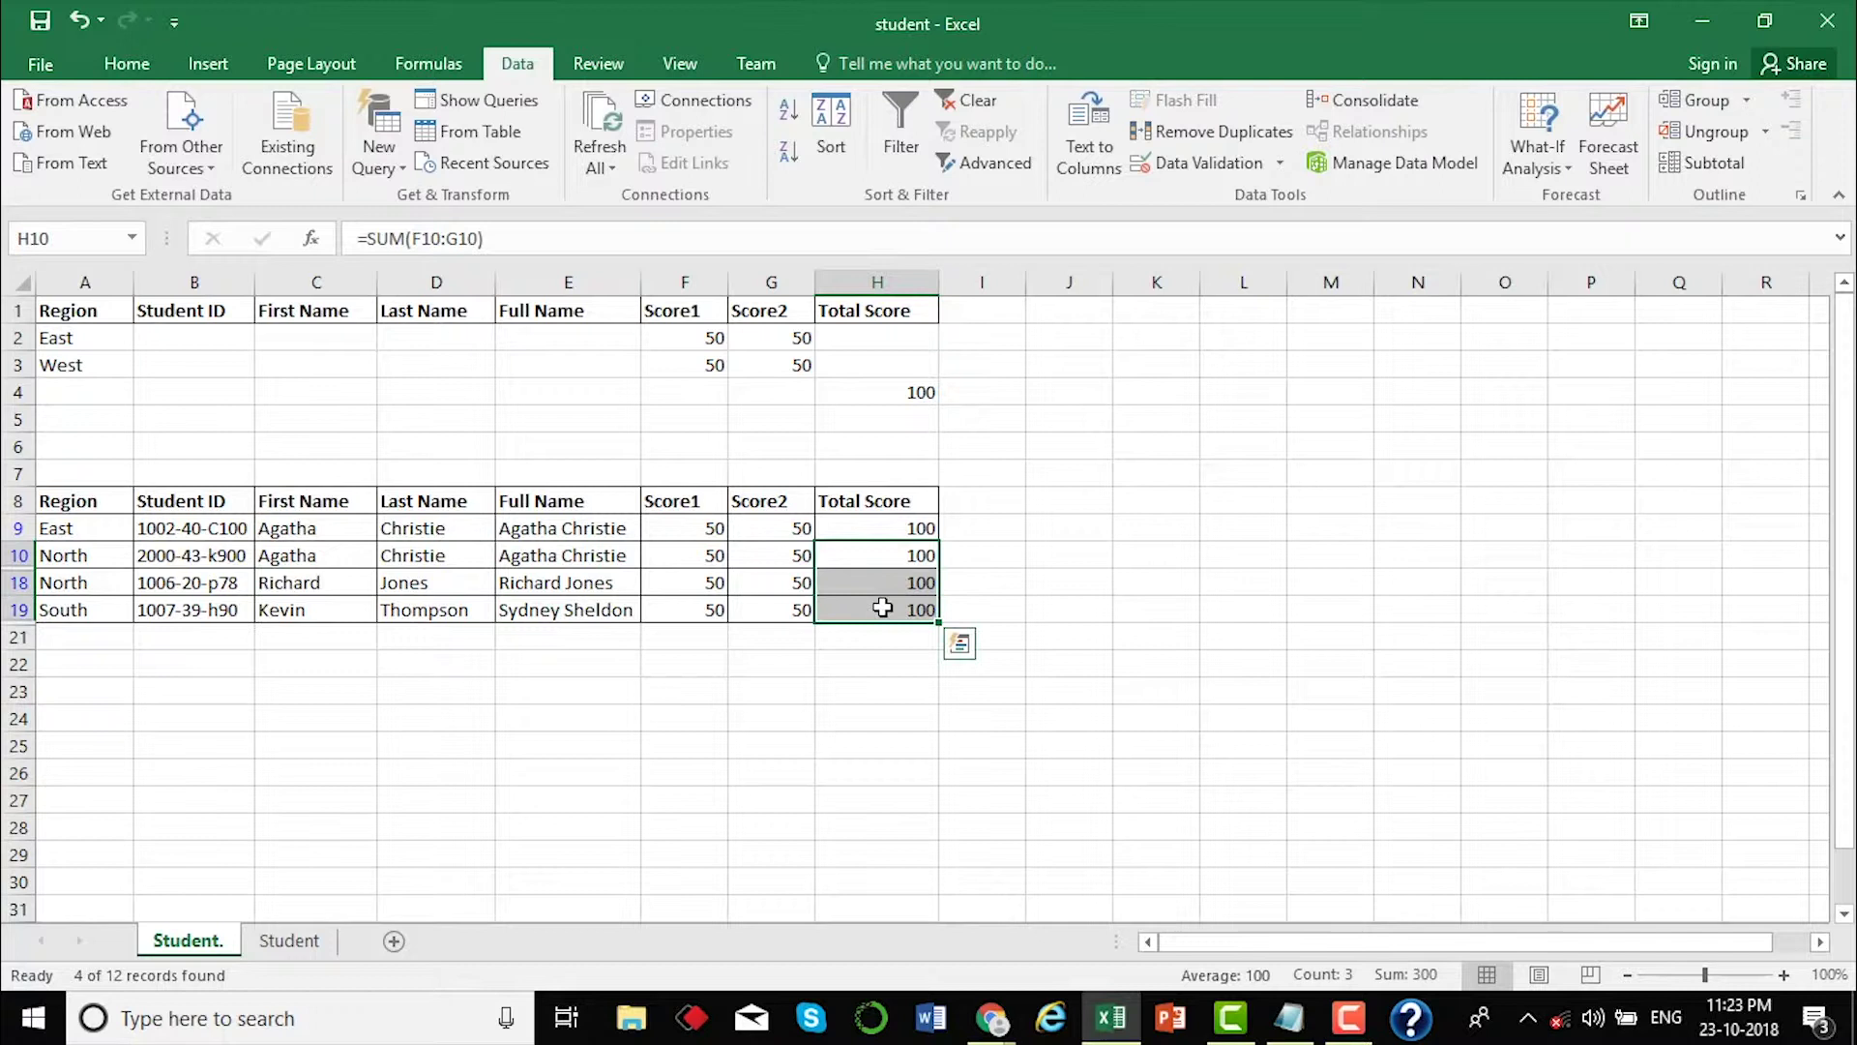
pyautogui.moveTo(46, 559); pyautogui.dragTo(59, 609)
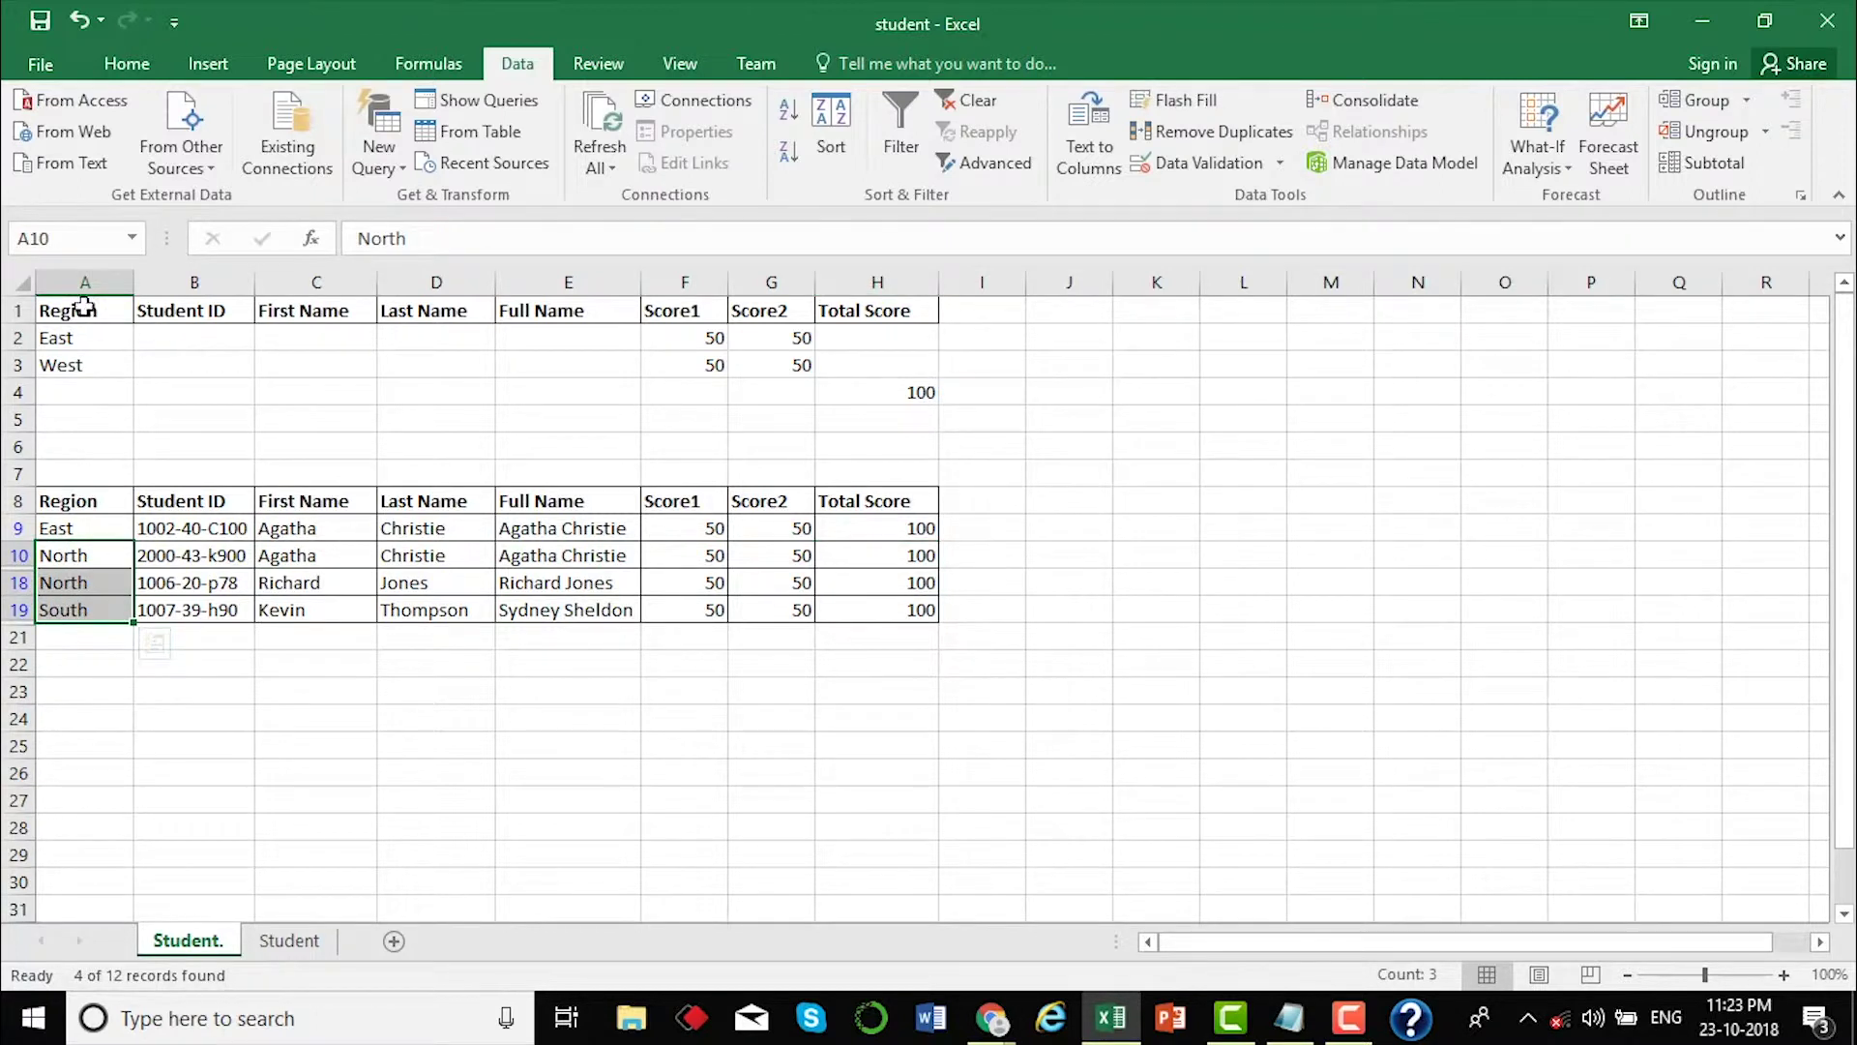
pyautogui.moveTo(85, 321); pyautogui.dragTo(84, 351)
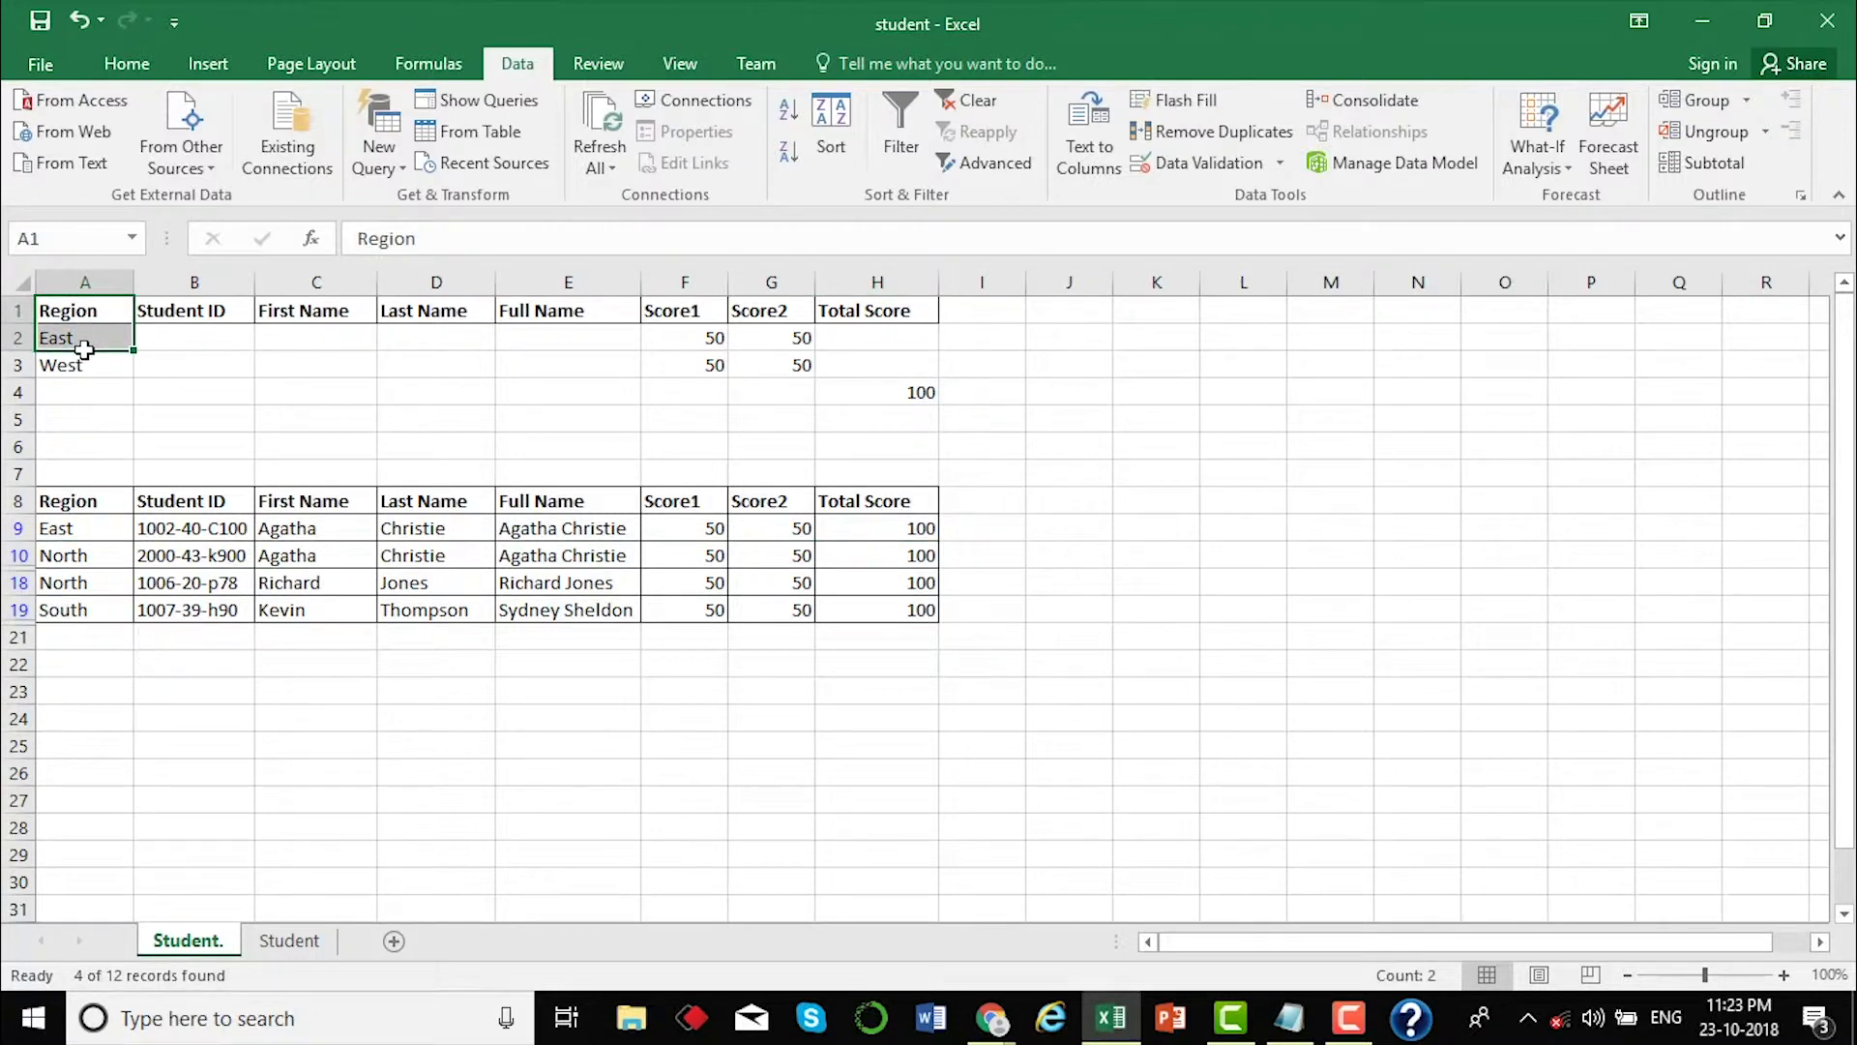
pyautogui.click(171, 396)
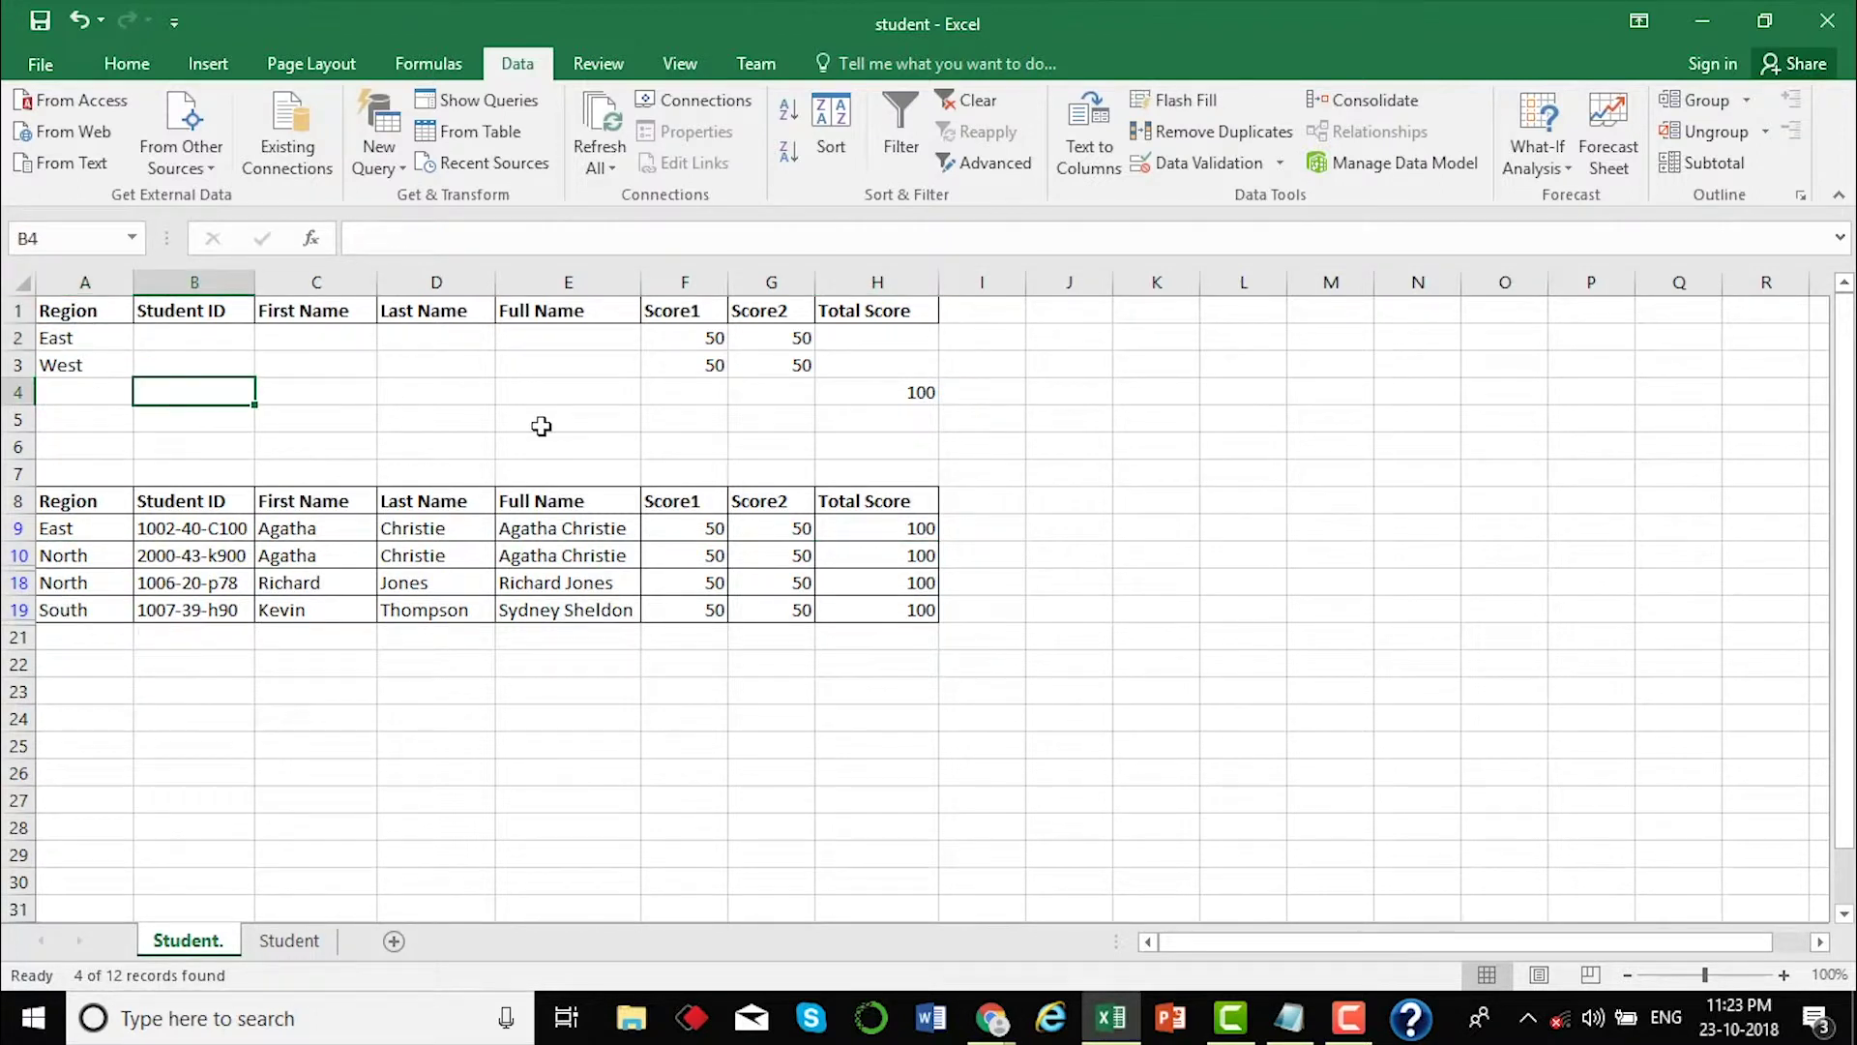
pyautogui.click(19, 391)
pyautogui.click(875, 388)
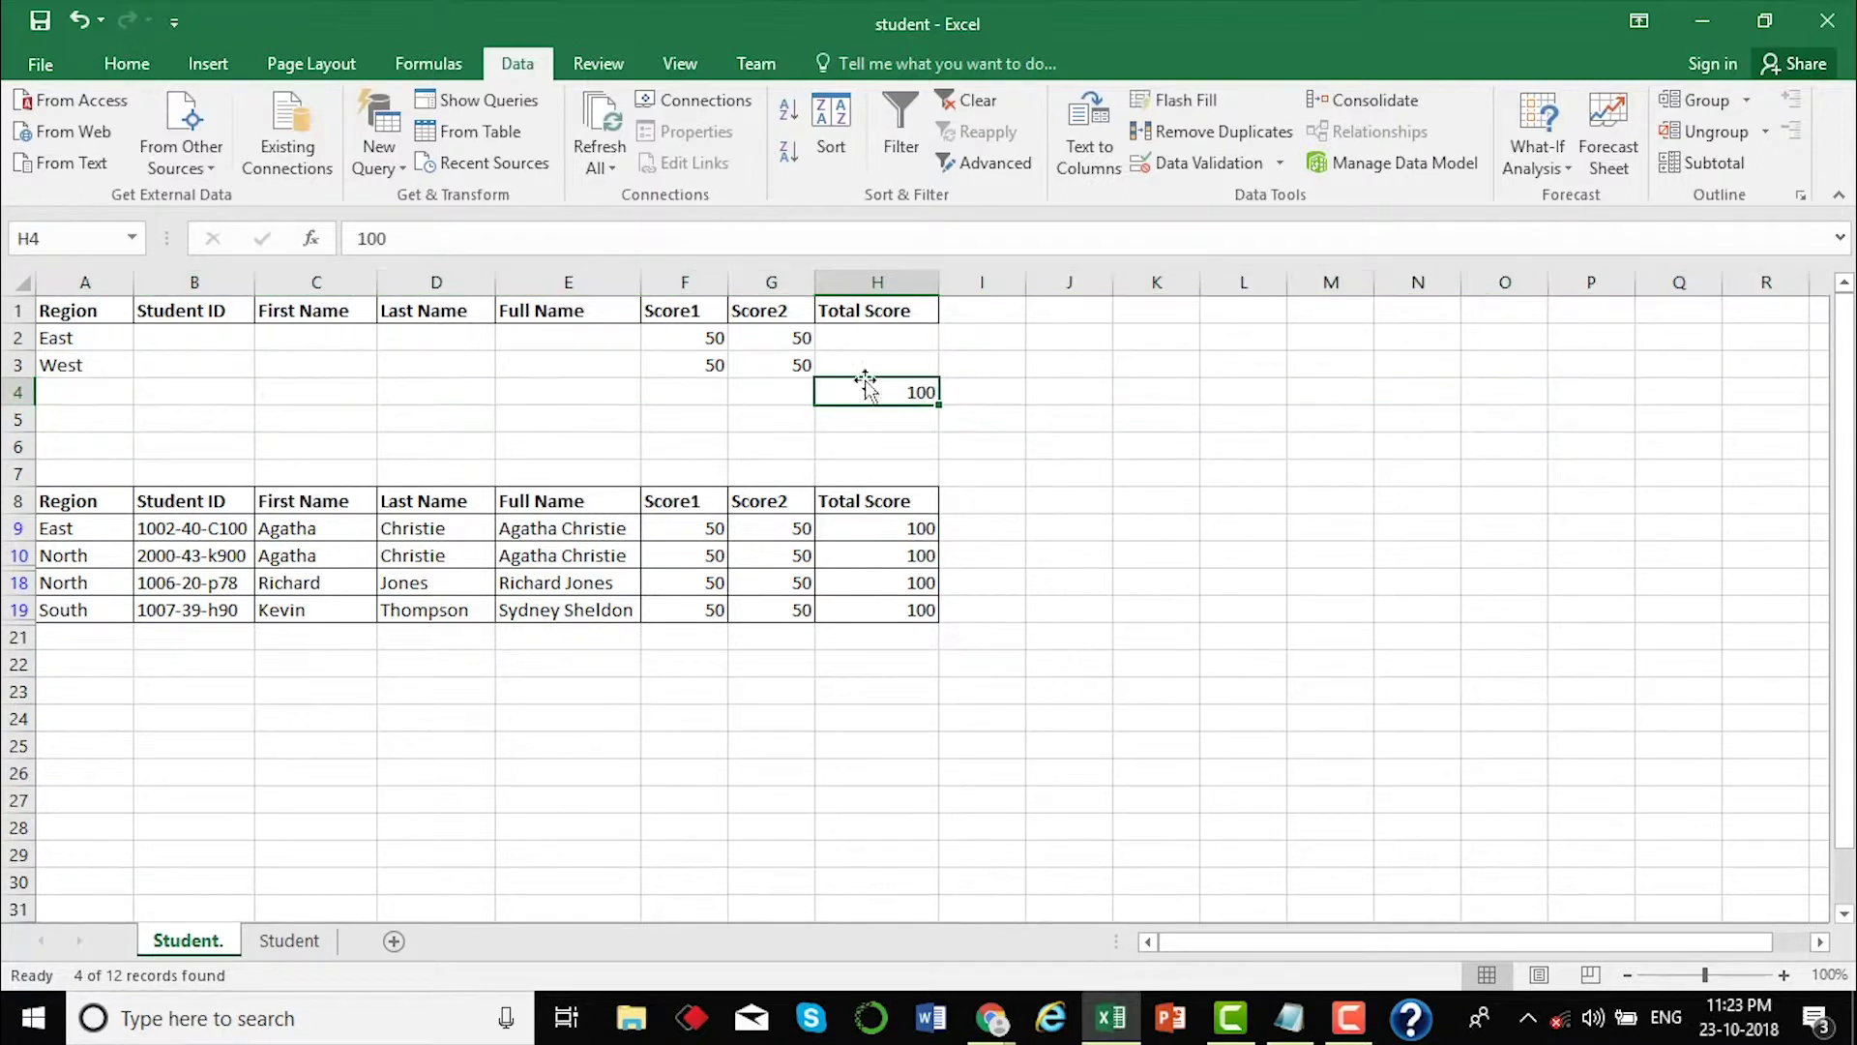
pyautogui.click(763, 384)
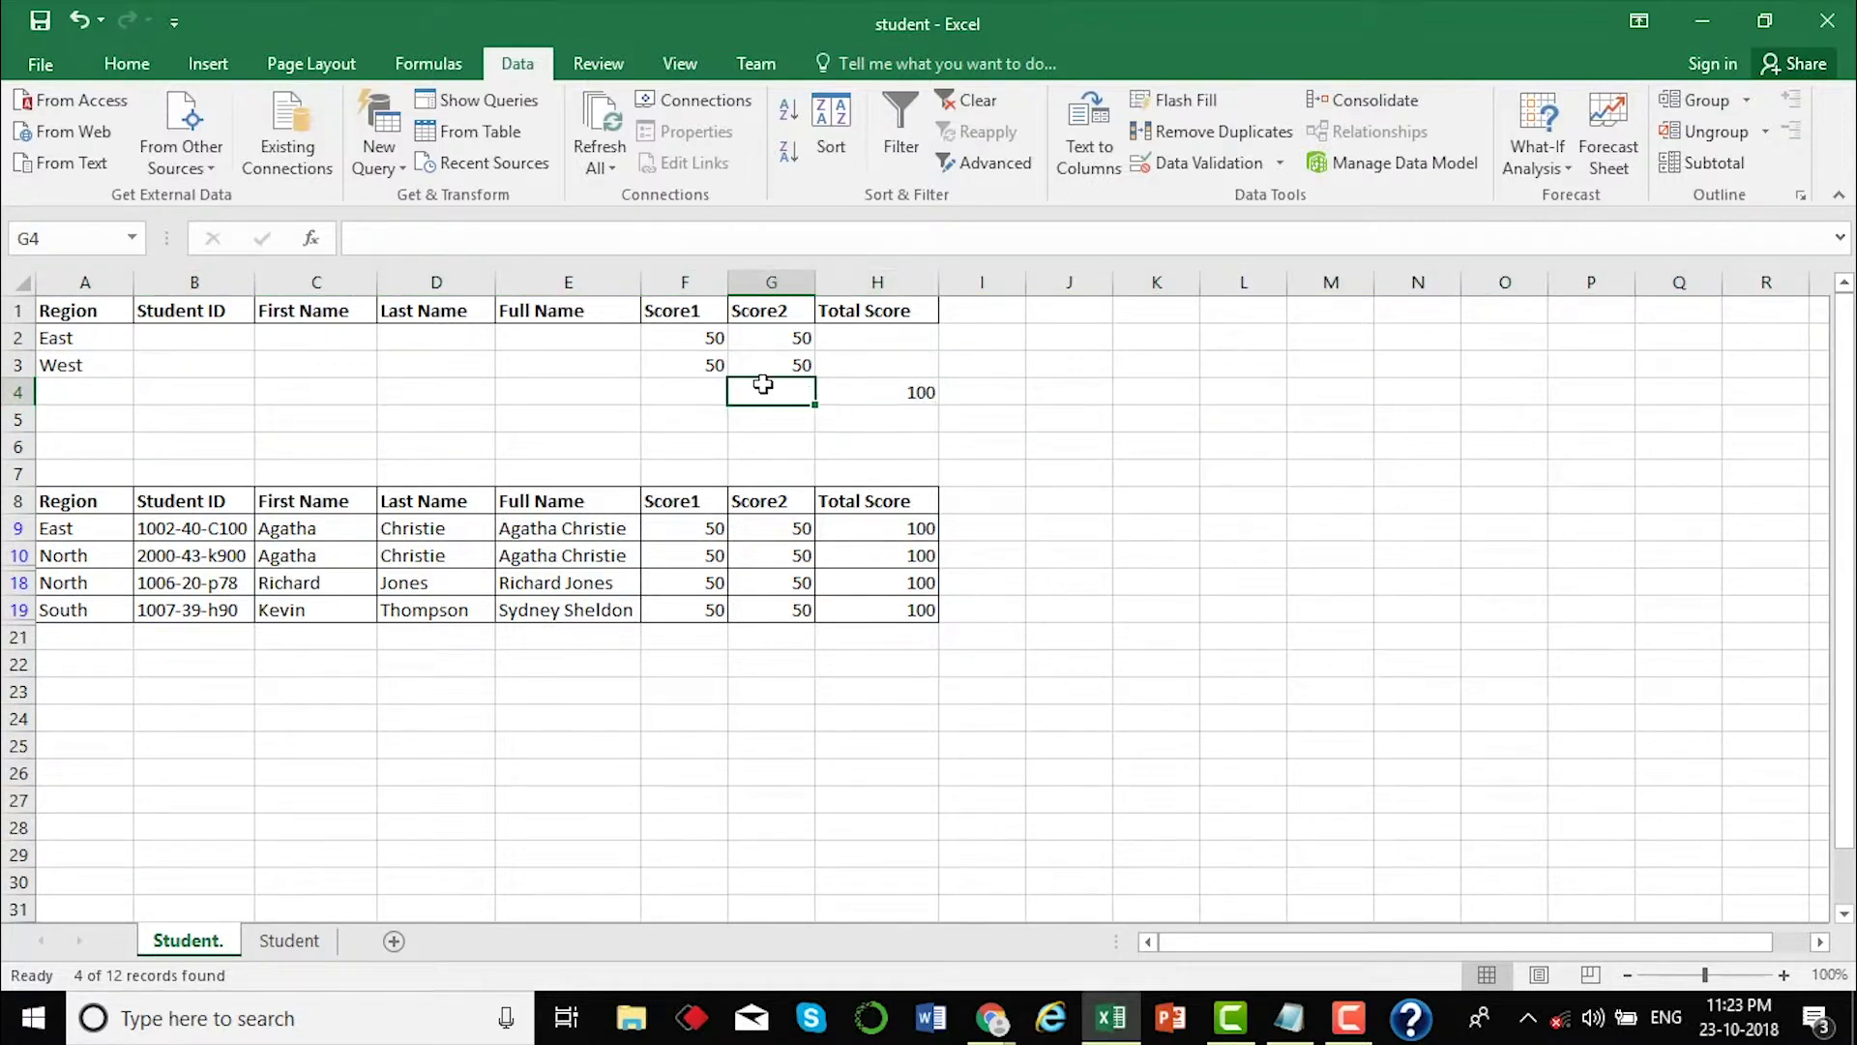
# - Examine the blank criteria cells in row 4, from Score2 back to Region, and the Total Score criterion in H4
pyautogui.press('Left')
pyautogui.press('Left')
pyautogui.press('Left')
pyautogui.press('Left')
pyautogui.press('Left')
pyautogui.press('Left')
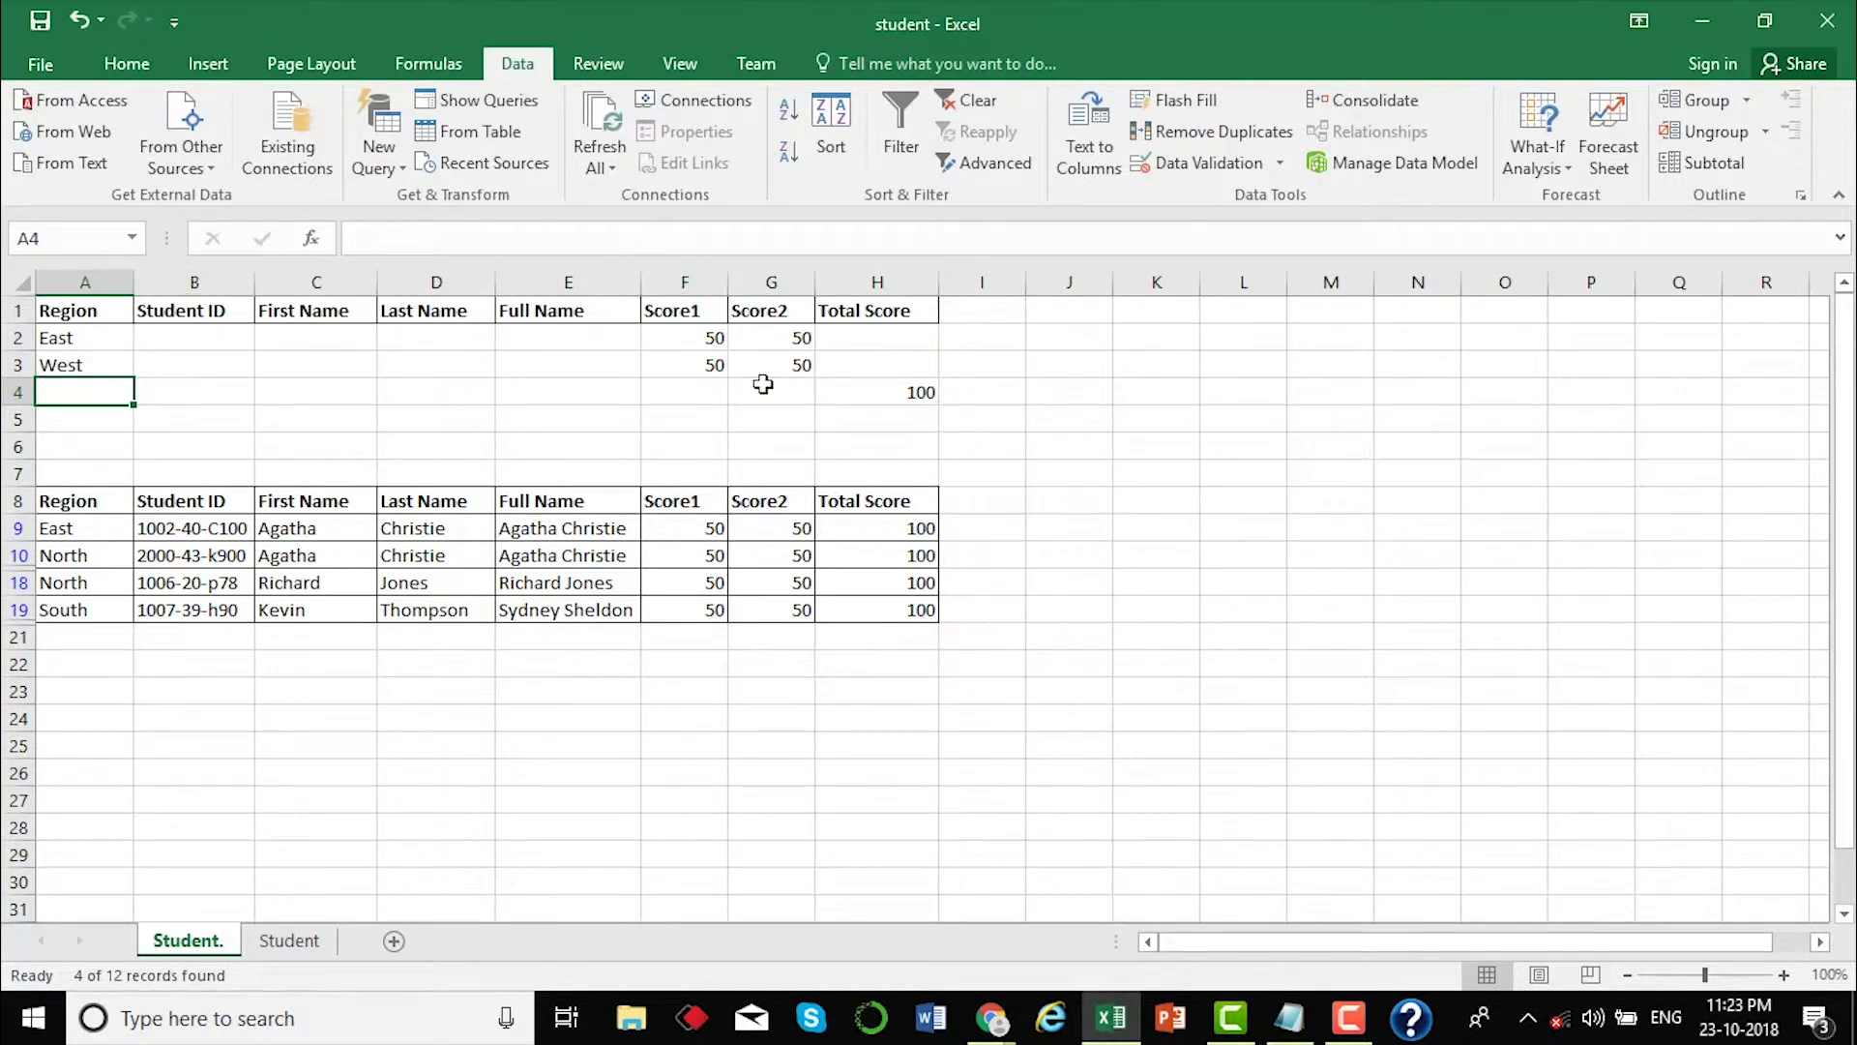
pyautogui.click(830, 390)
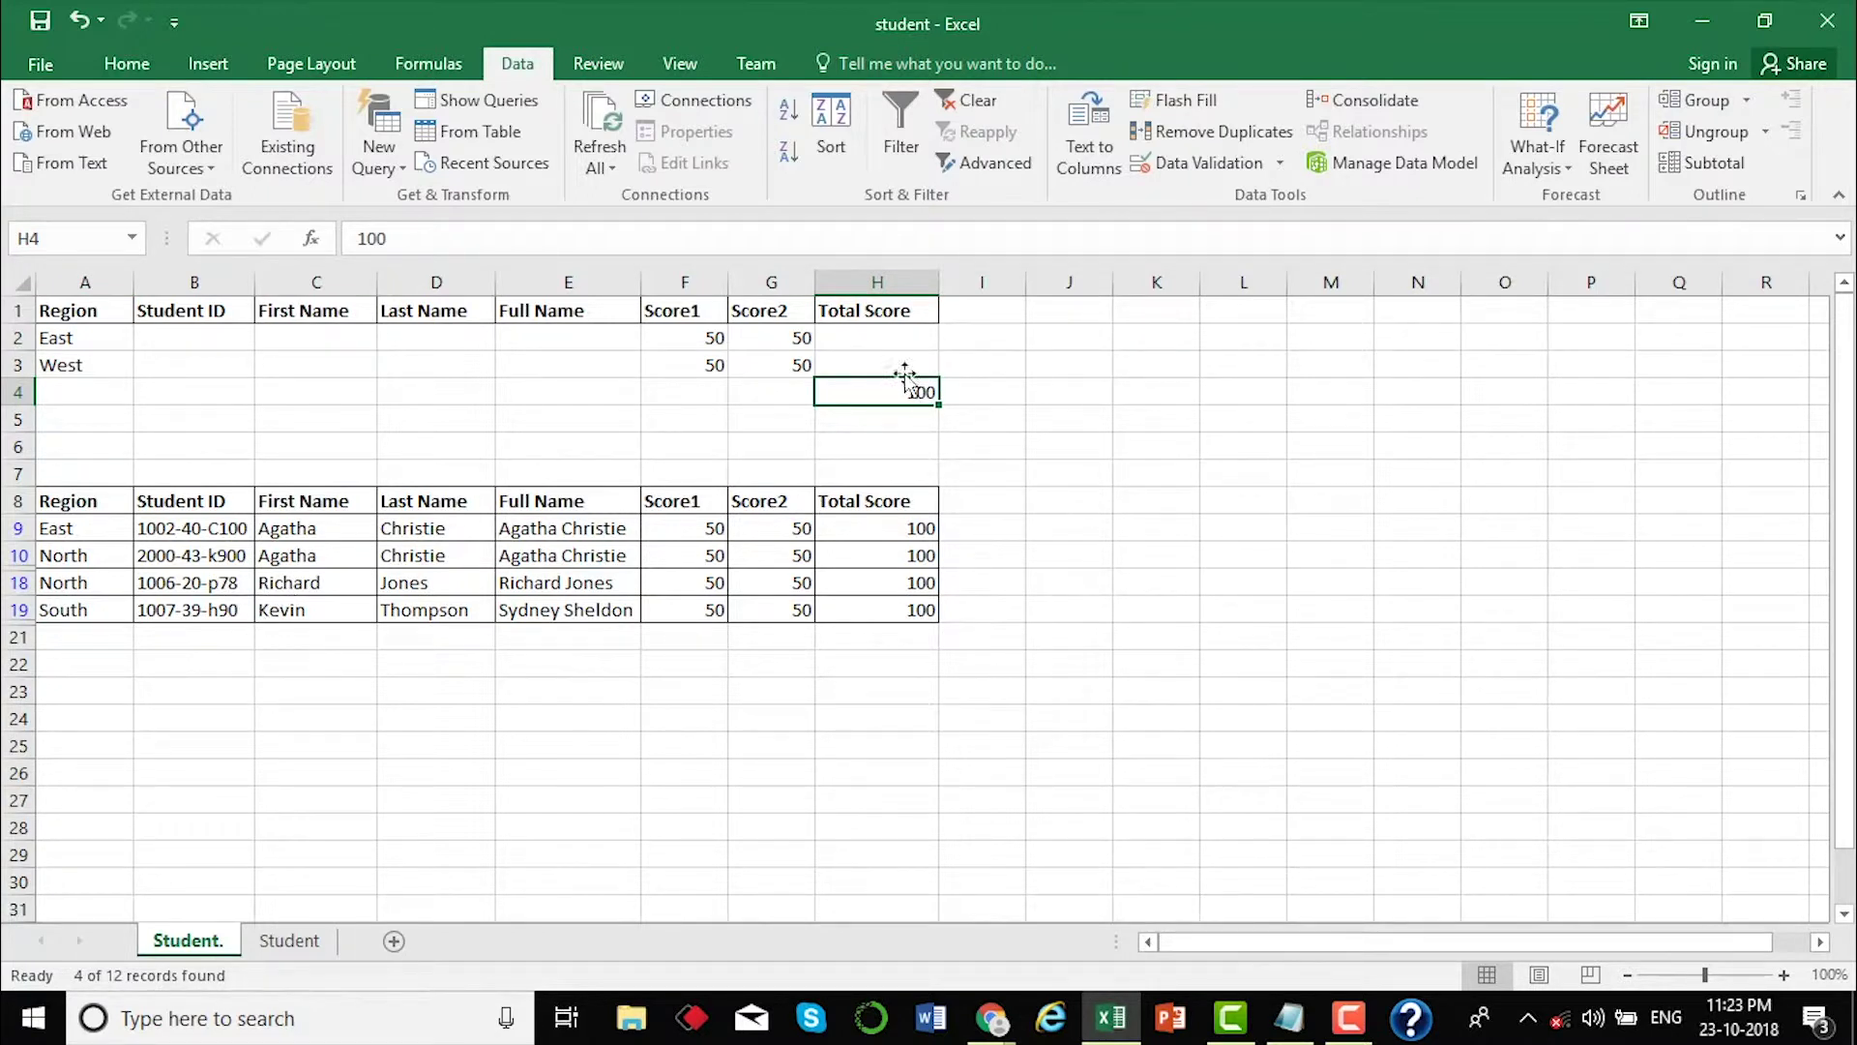
# - Review the filtered North and South records in rows 10 to 19 and the Total Score values of the North records
pyautogui.moveTo(58, 559); pyautogui.dragTo(660, 619)
pyautogui.hotkey('shift', 'Right')
pyautogui.hotkey('shift', 'Right')
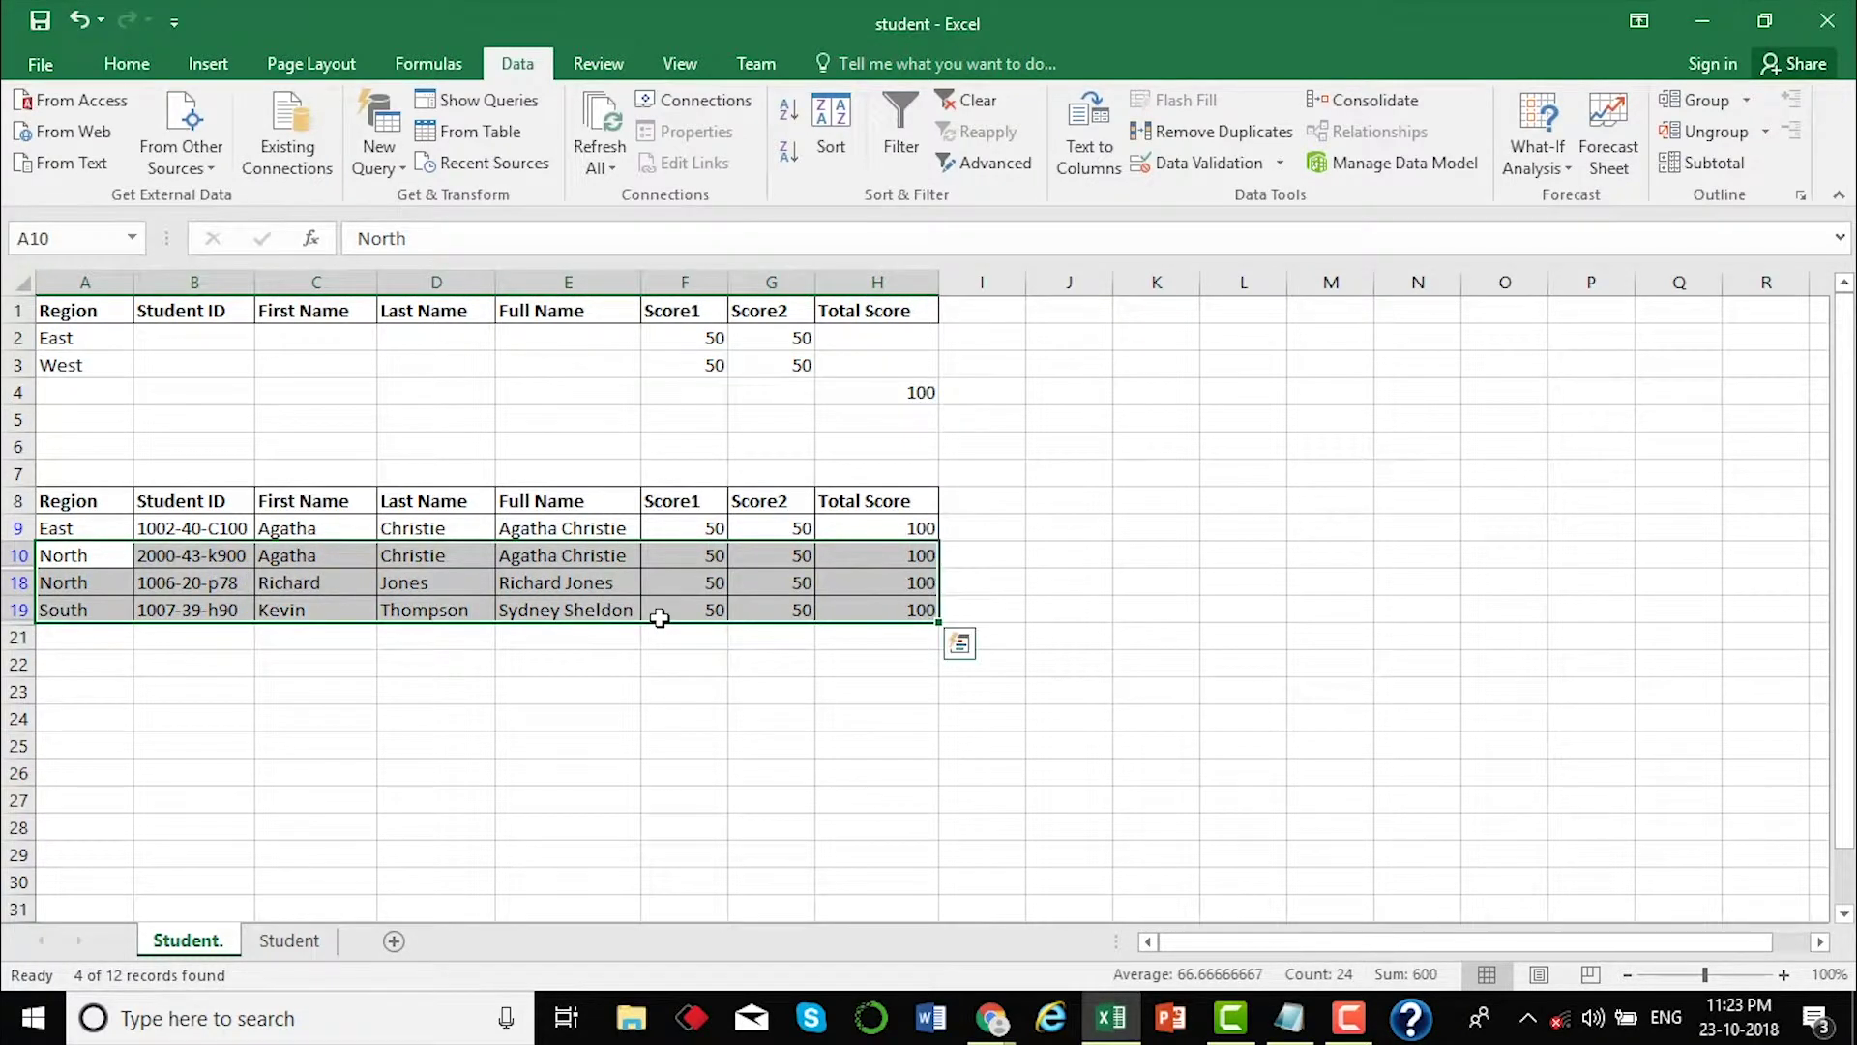
pyautogui.click(840, 550)
pyautogui.moveTo(841, 549); pyautogui.dragTo(841, 583)
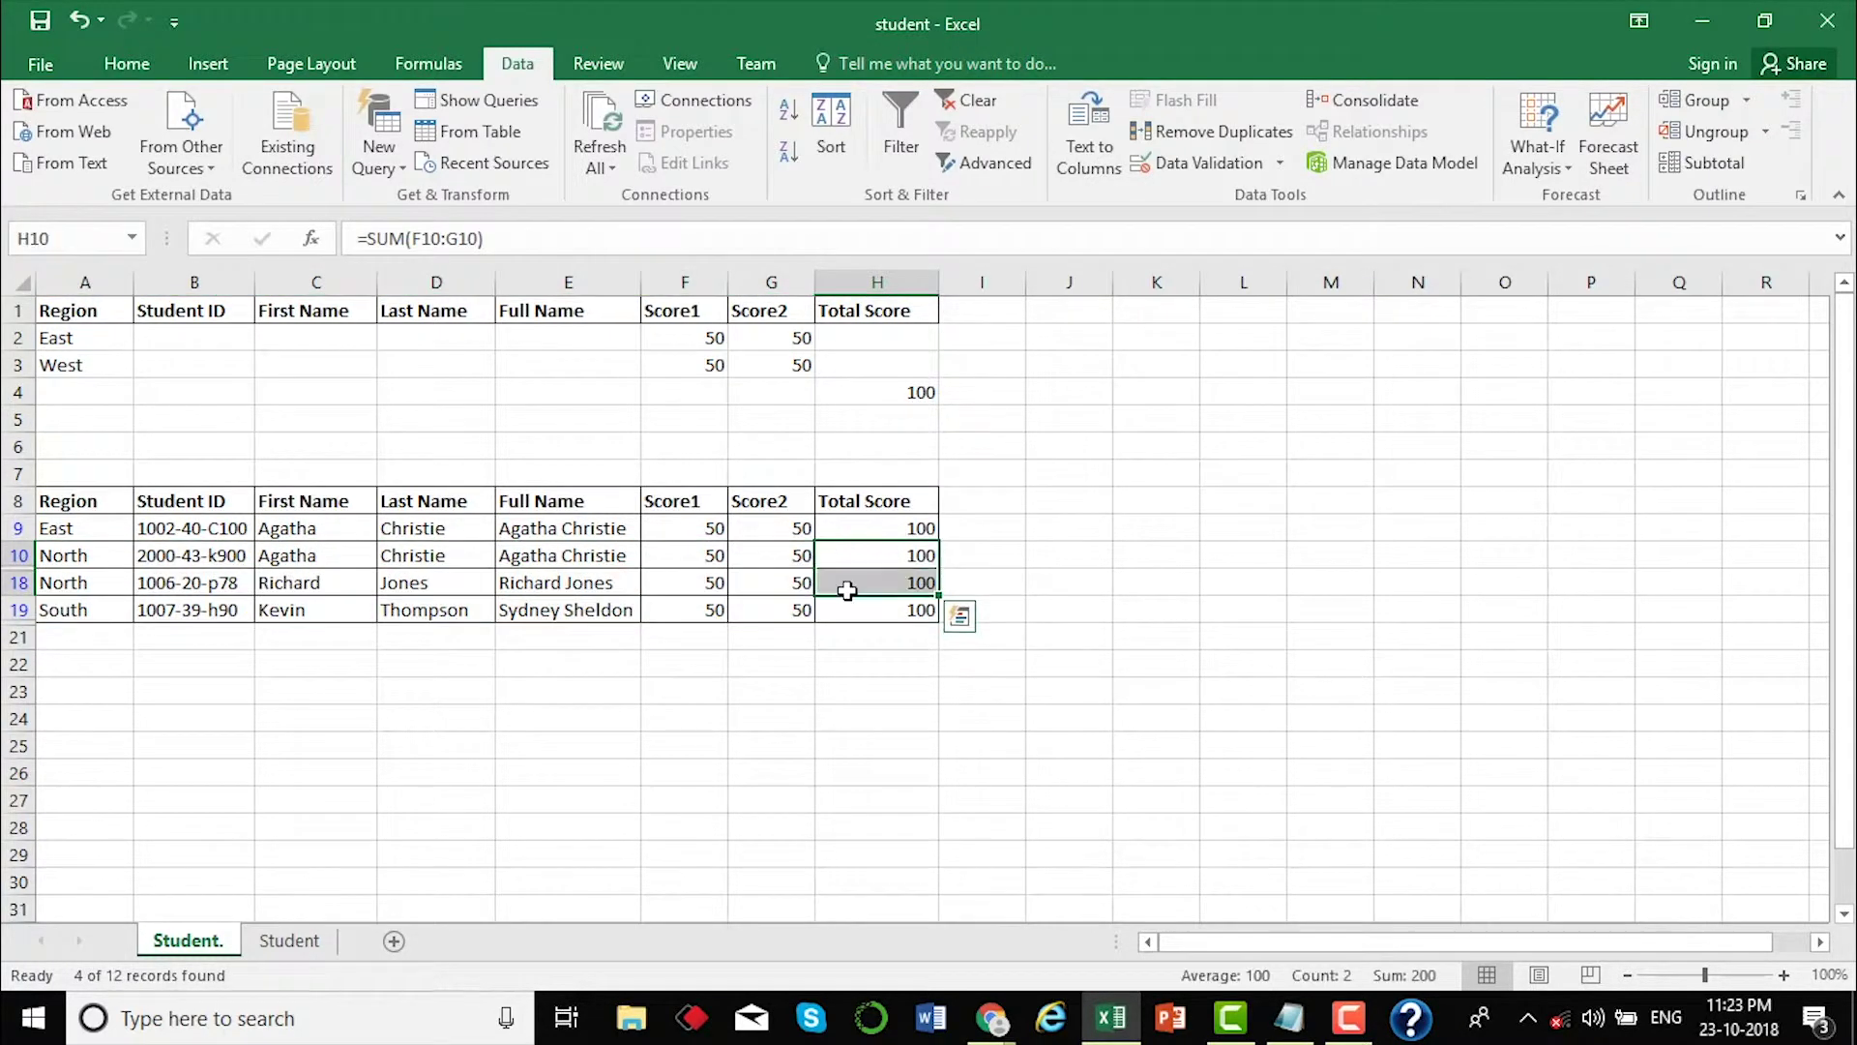
pyautogui.click(796, 736)
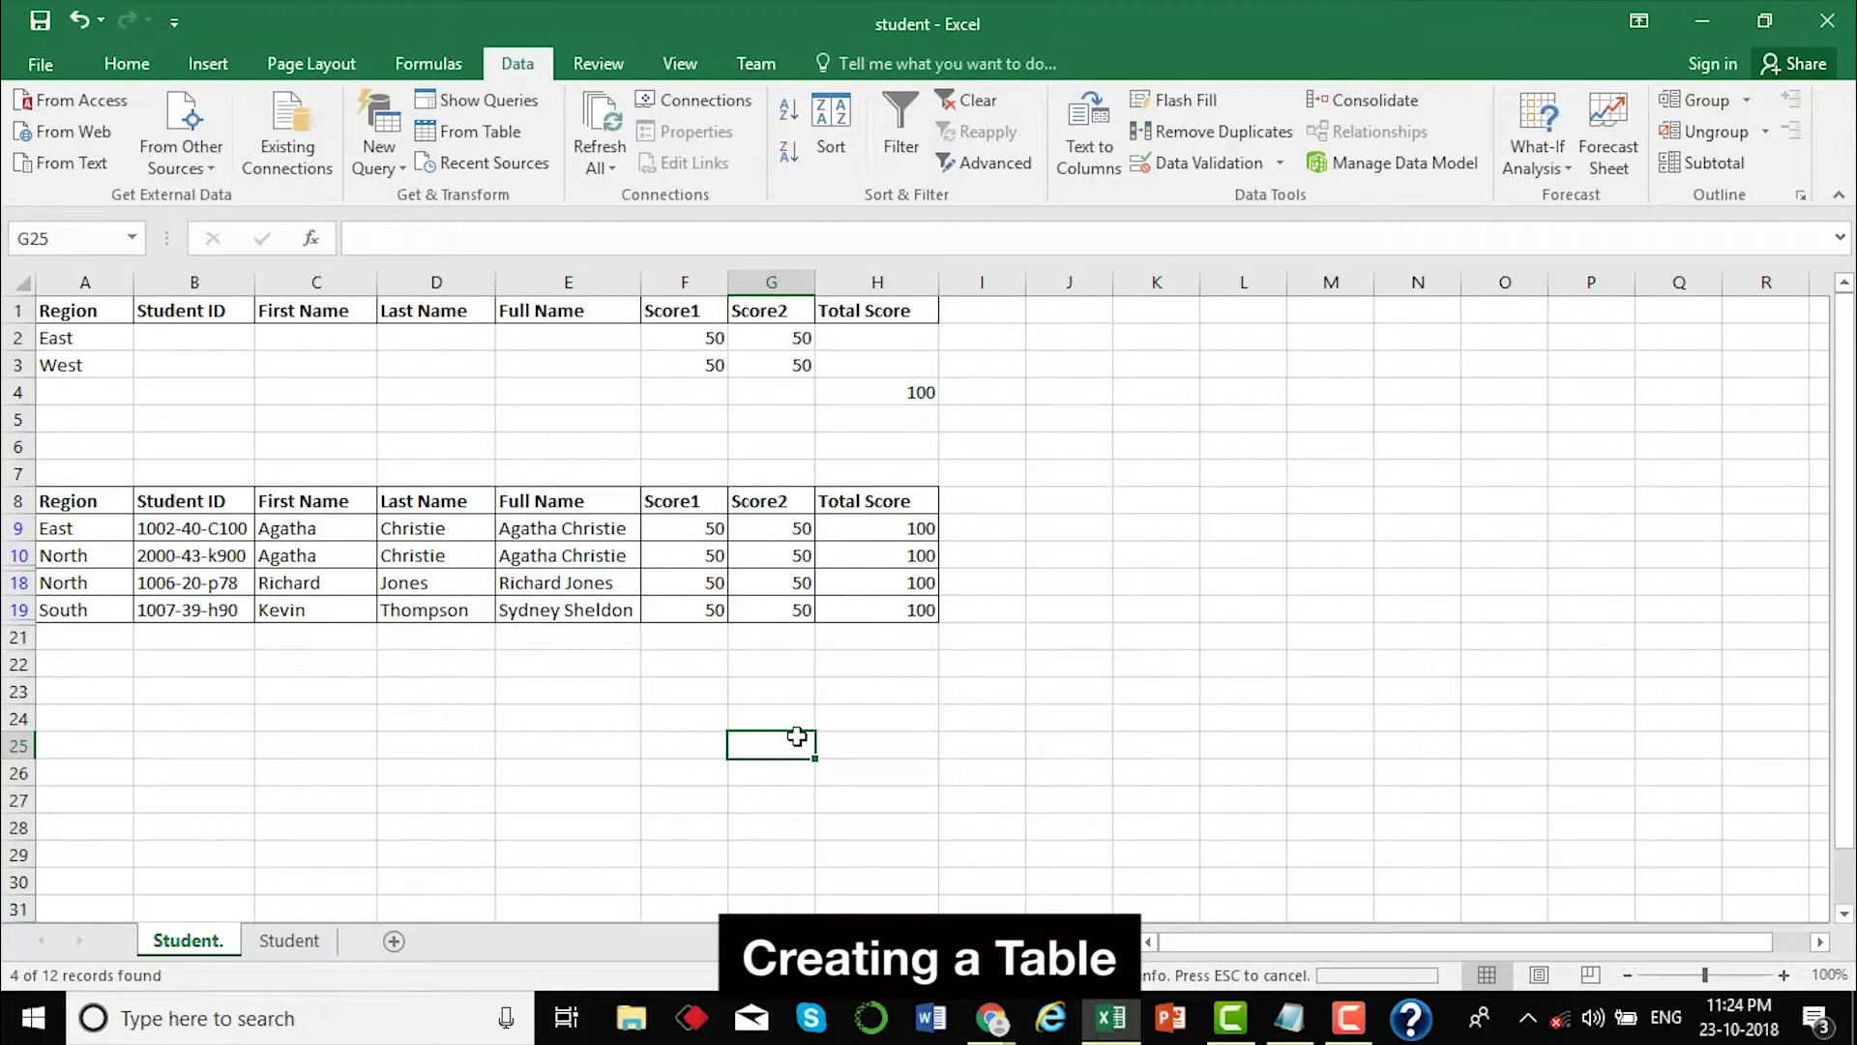
# - Undo the advanced filter, criteria rows and earlier edits, redo two changes to reach the unfiltered student list, and cancel the pending copy selection
pyautogui.click(963, 607)
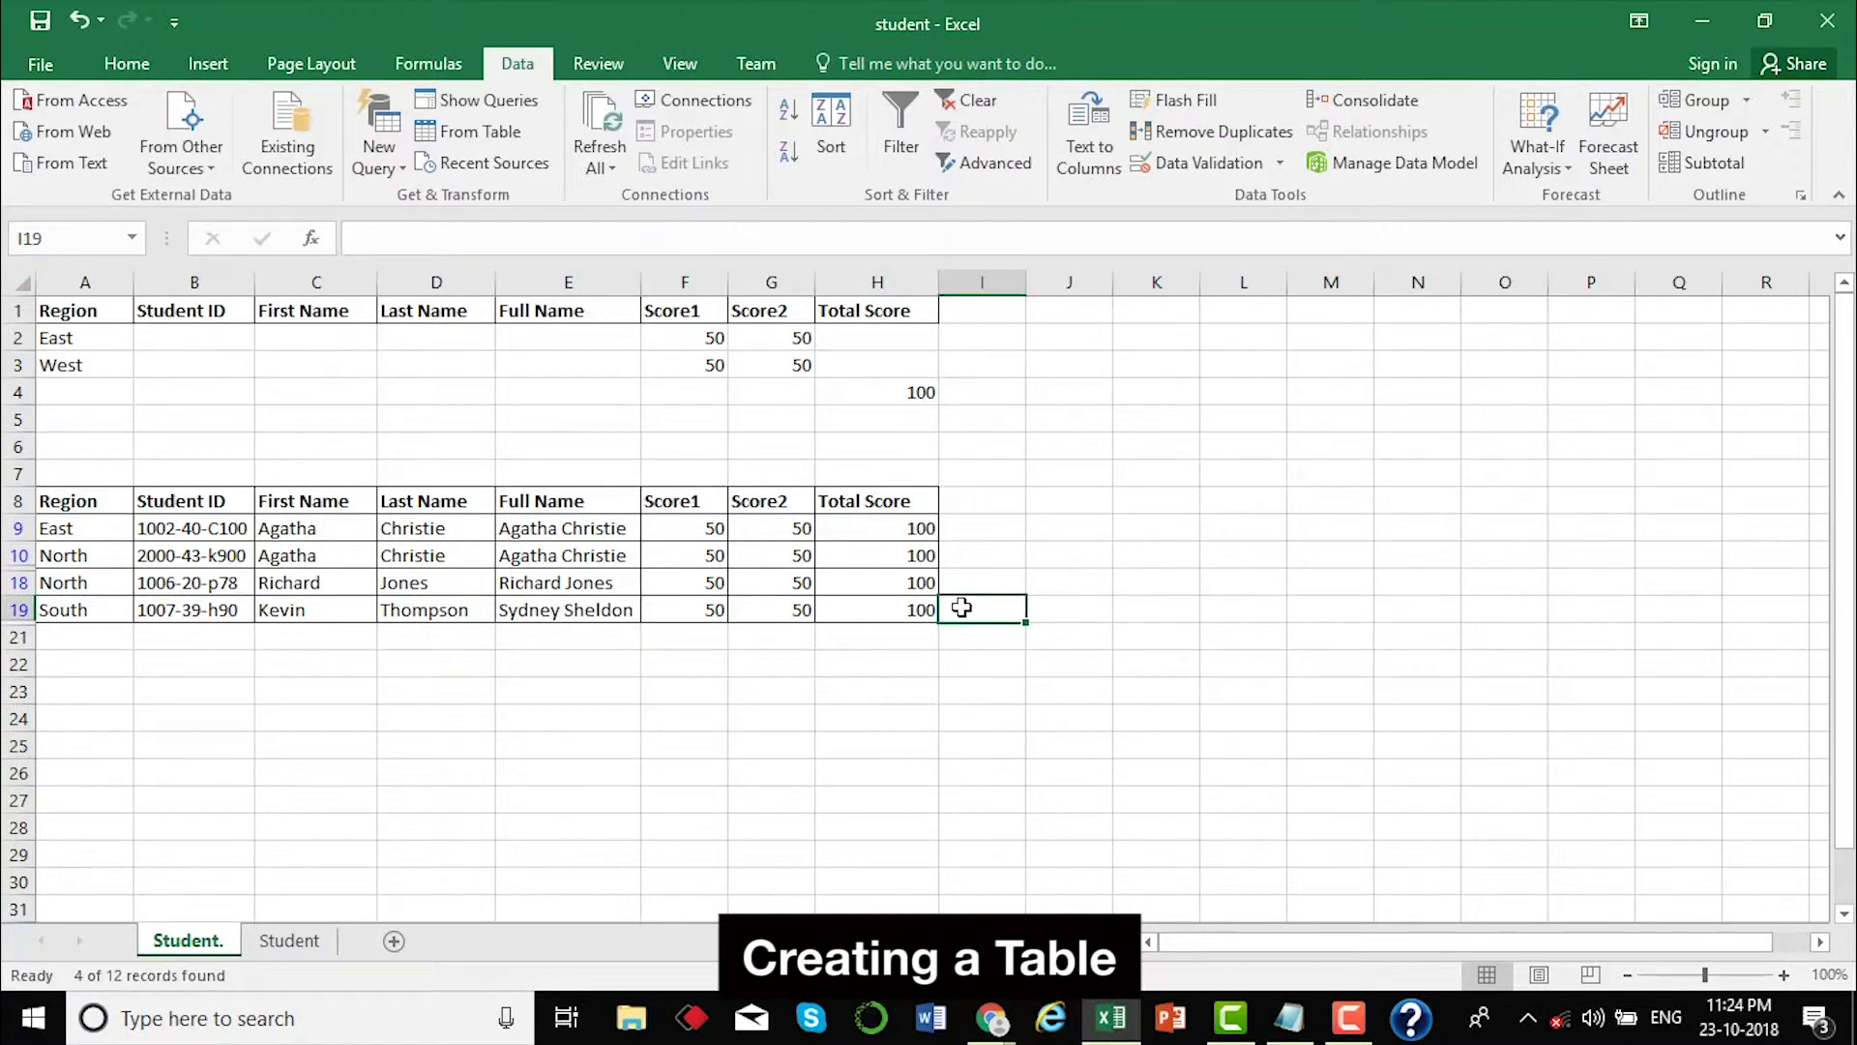
pyautogui.click(80, 19)
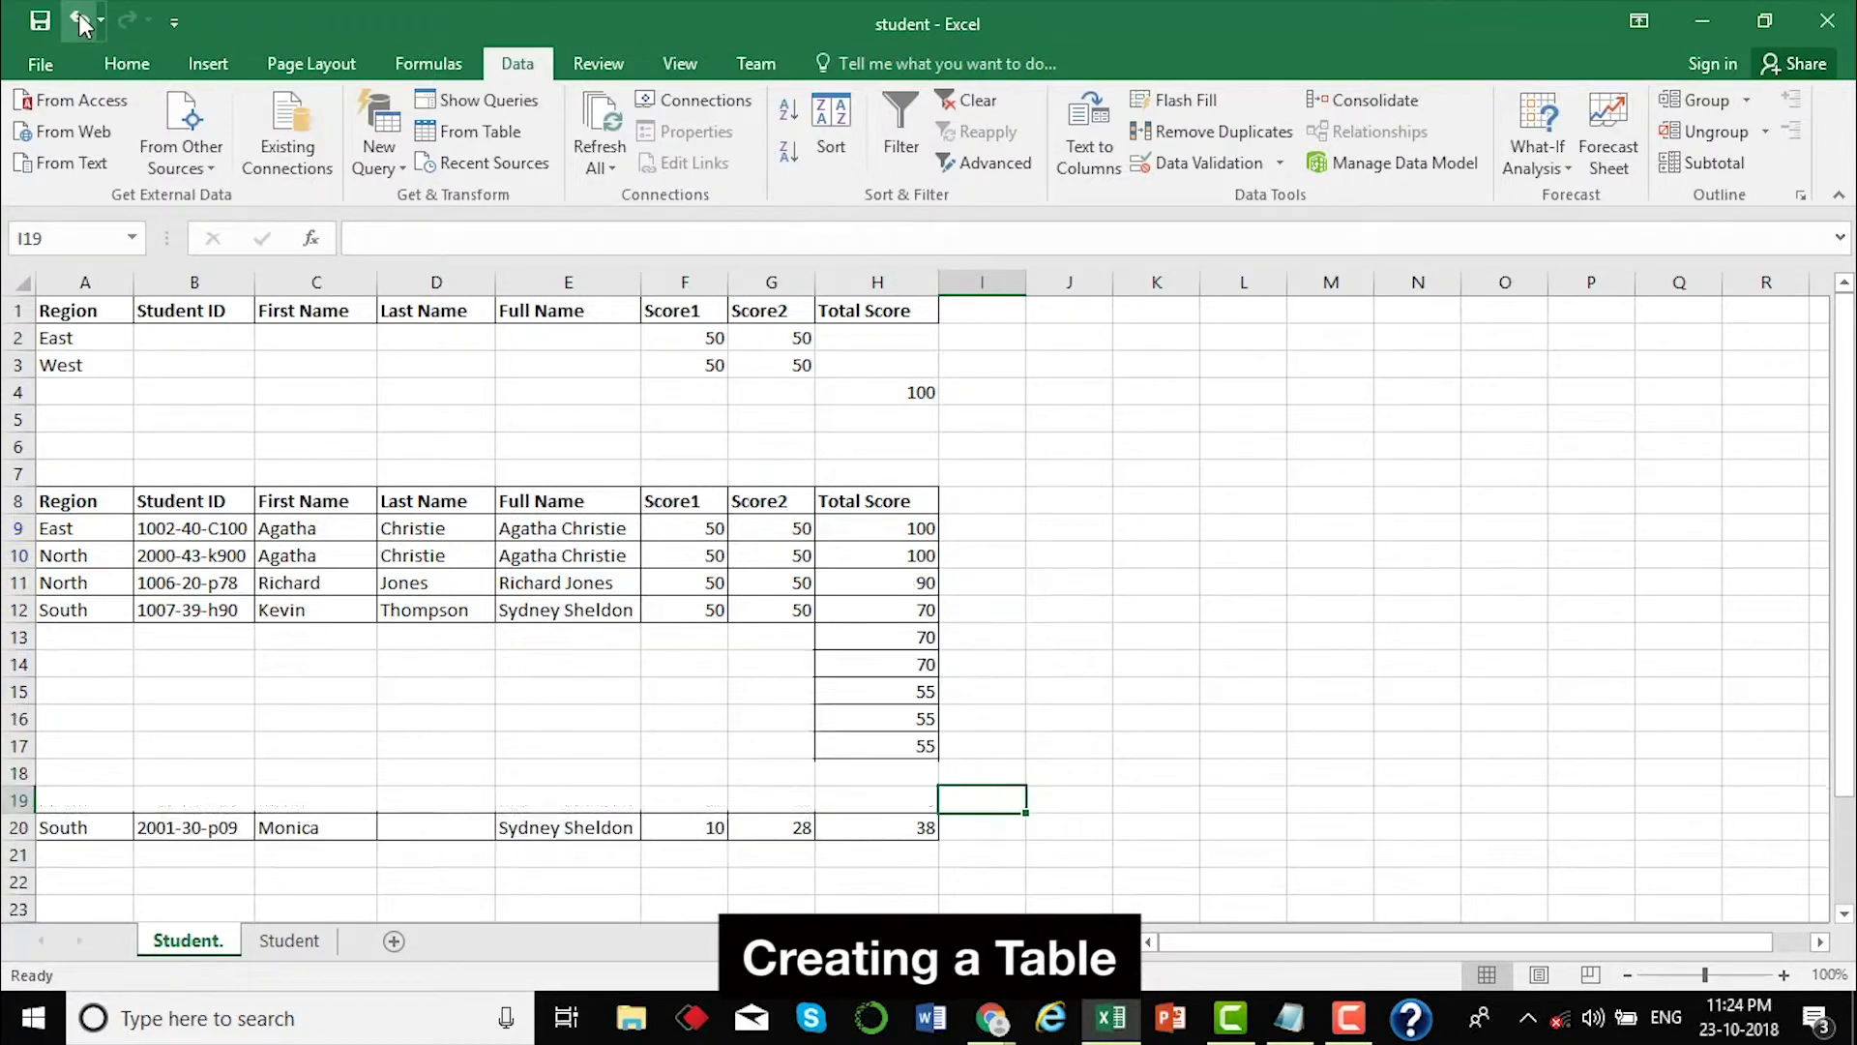
pyautogui.click(82, 21)
pyautogui.click(80, 20)
pyautogui.click(80, 19)
pyautogui.click(80, 19)
pyautogui.click(80, 20)
pyautogui.click(80, 19)
pyautogui.click(81, 19)
pyautogui.click(81, 20)
pyautogui.click(80, 20)
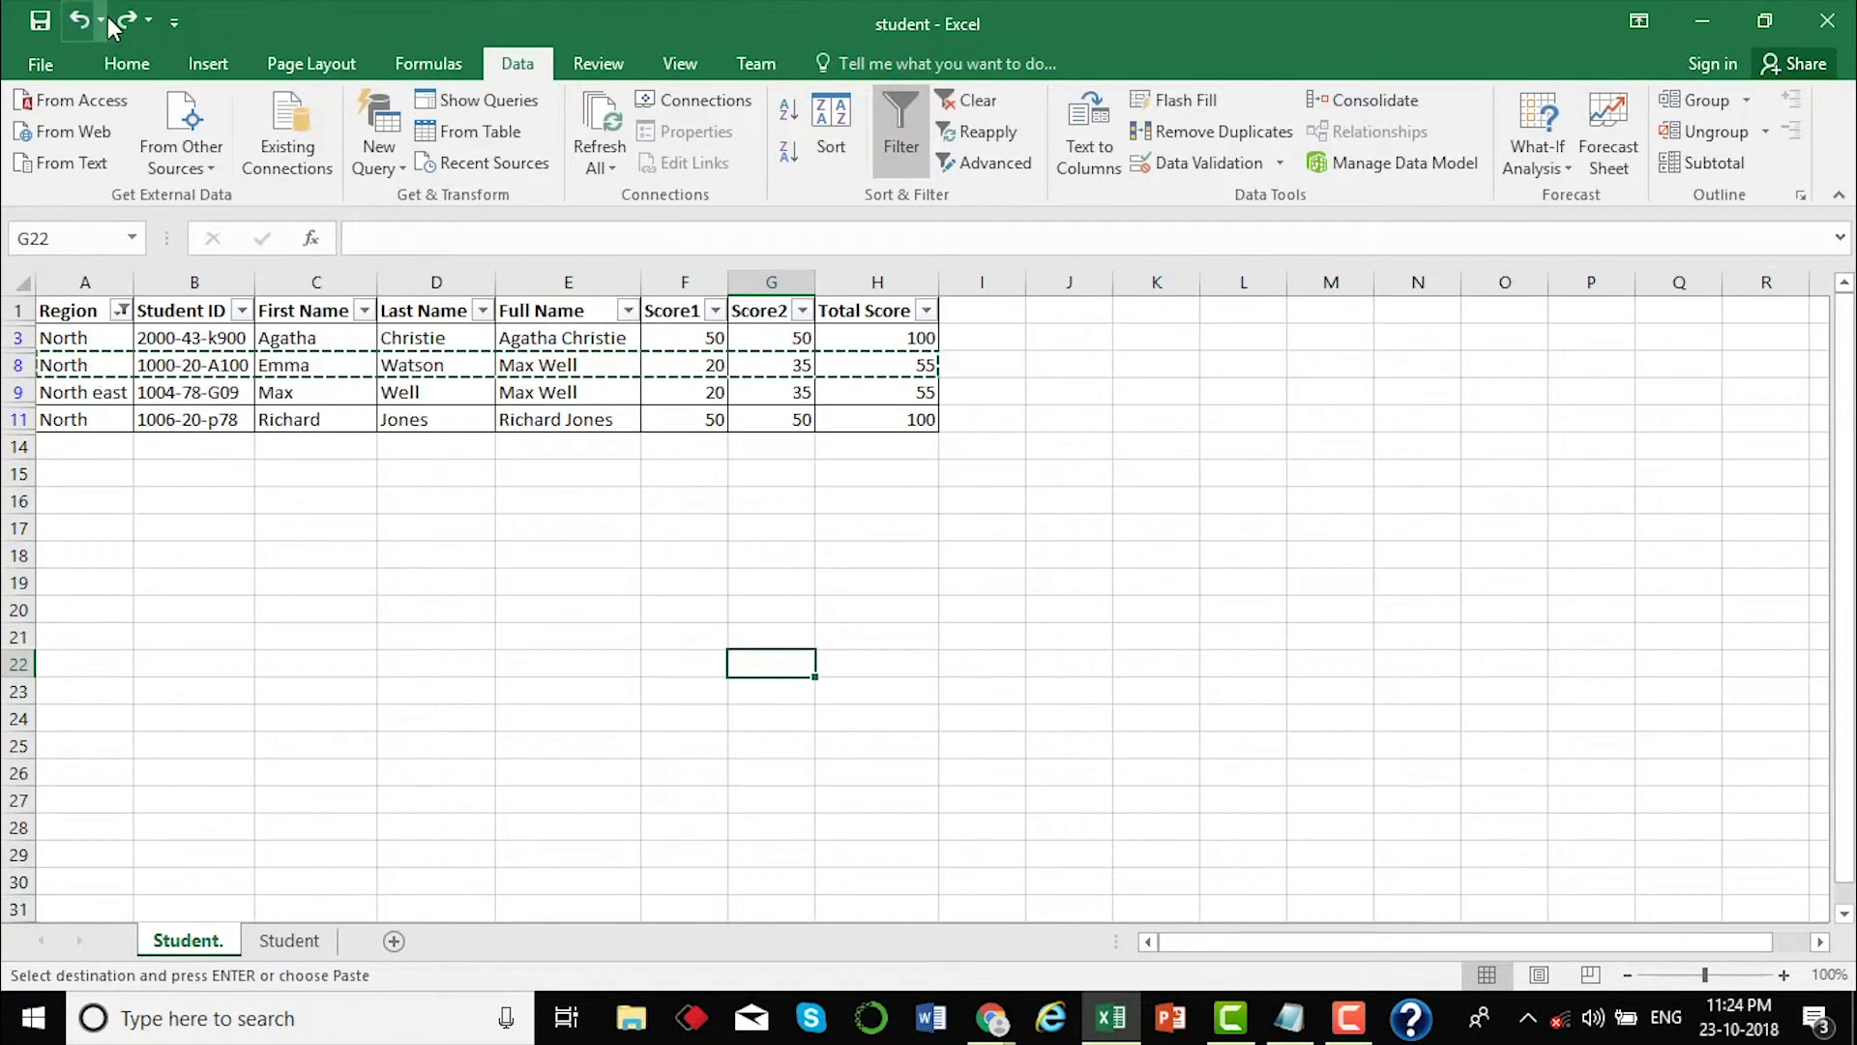
pyautogui.click(122, 18)
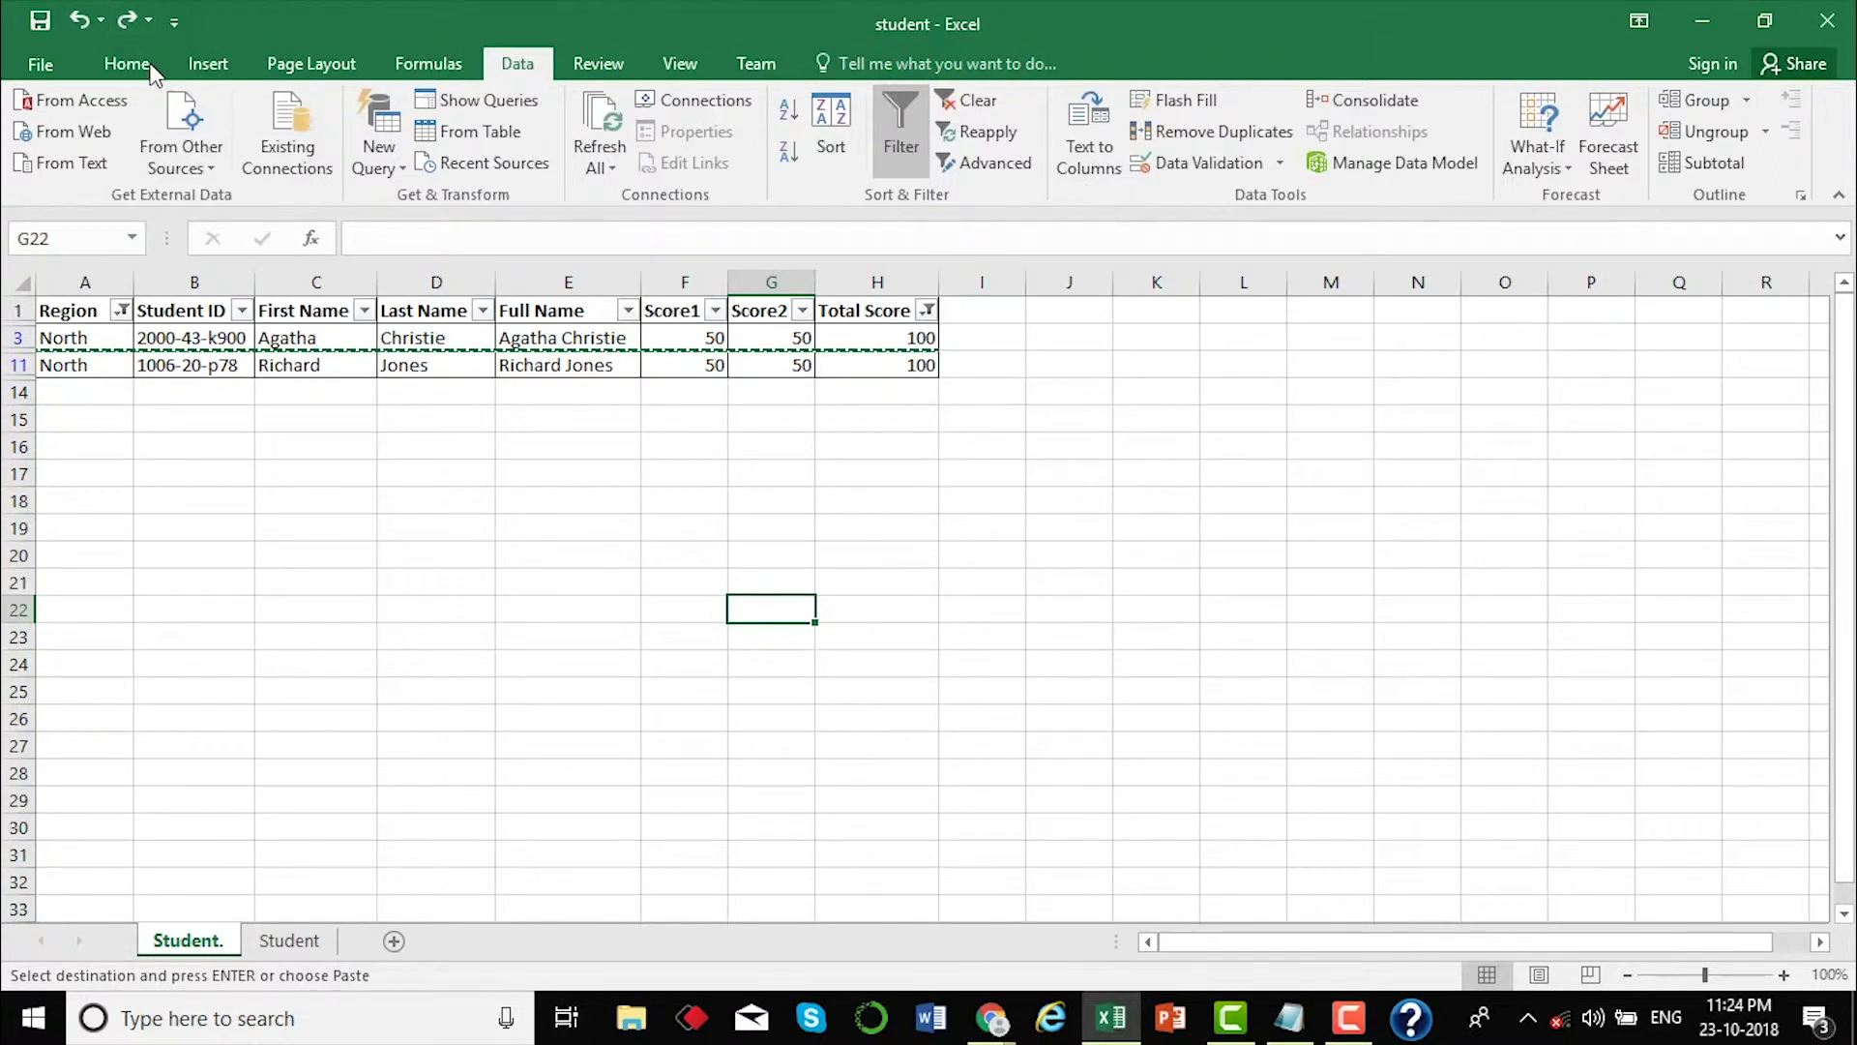
pyautogui.click(118, 16)
pyautogui.press('Escape')
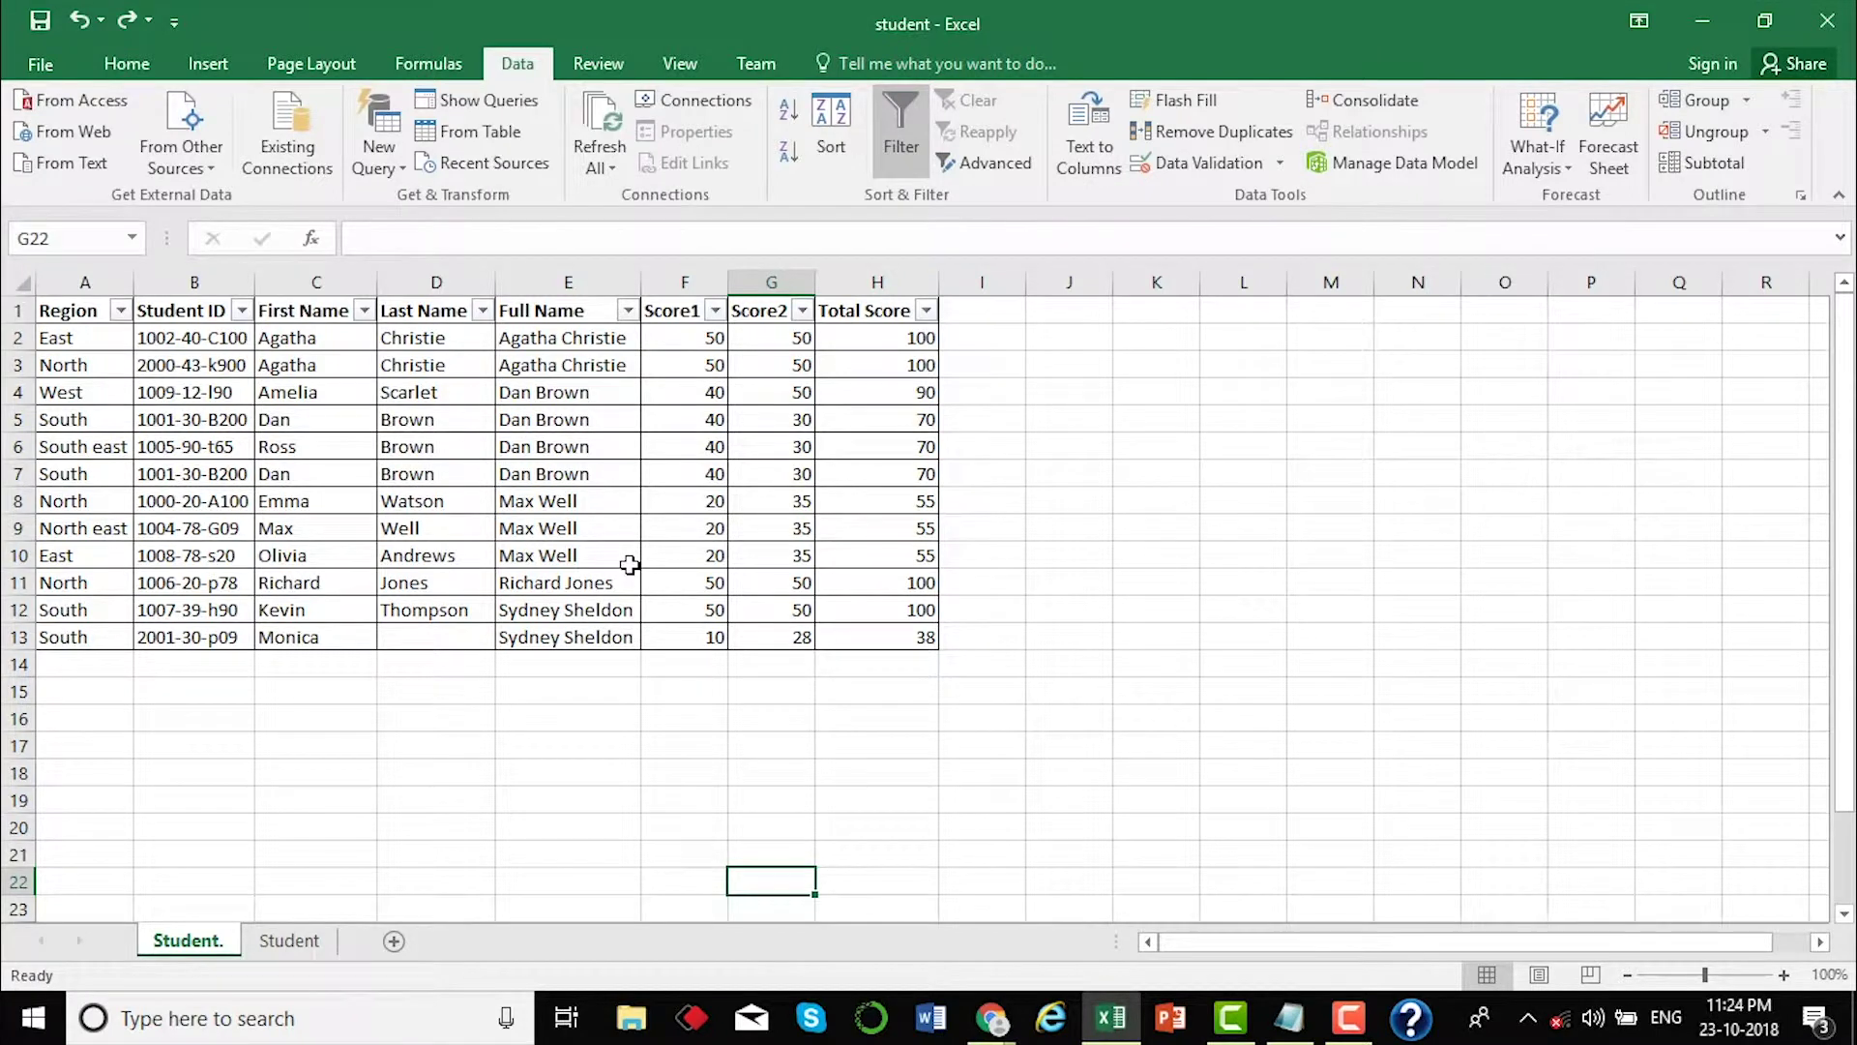
# - Turn off the filter on the student list's header row
pyautogui.click(1129, 486)
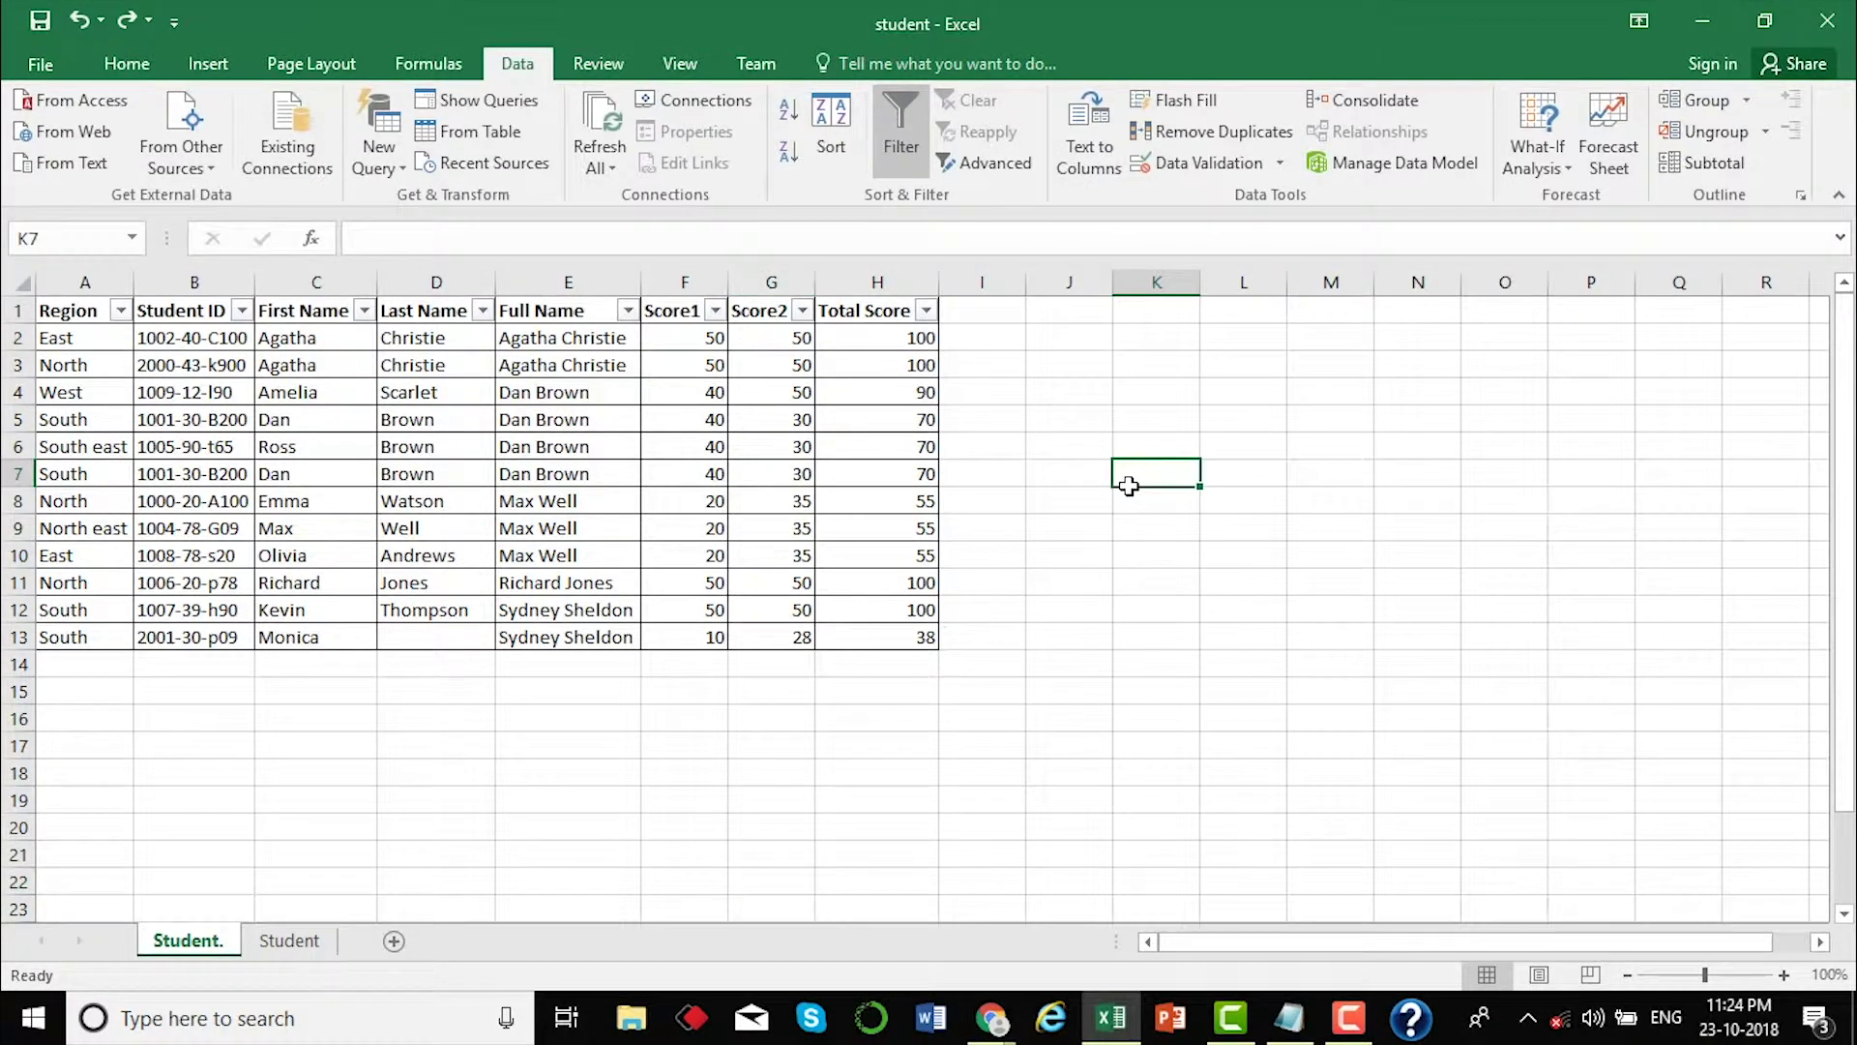
pyautogui.click(1062, 476)
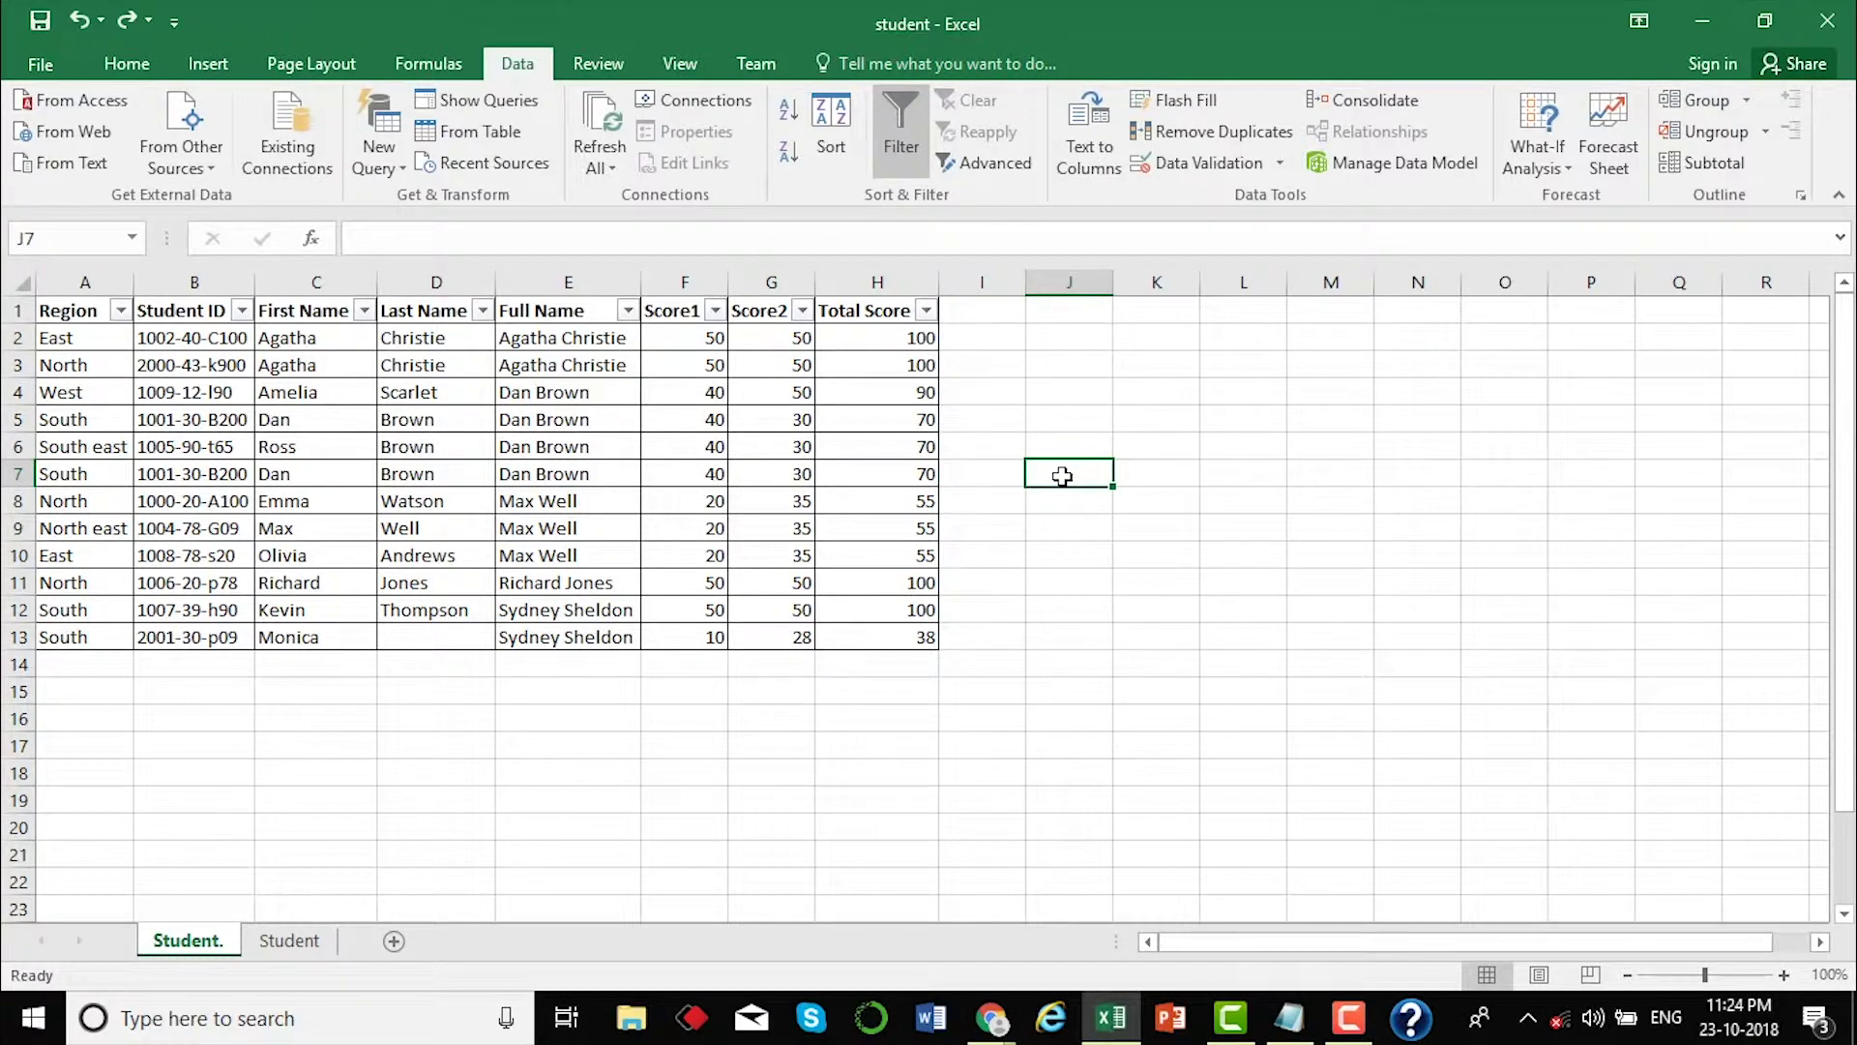
pyautogui.click(1047, 451)
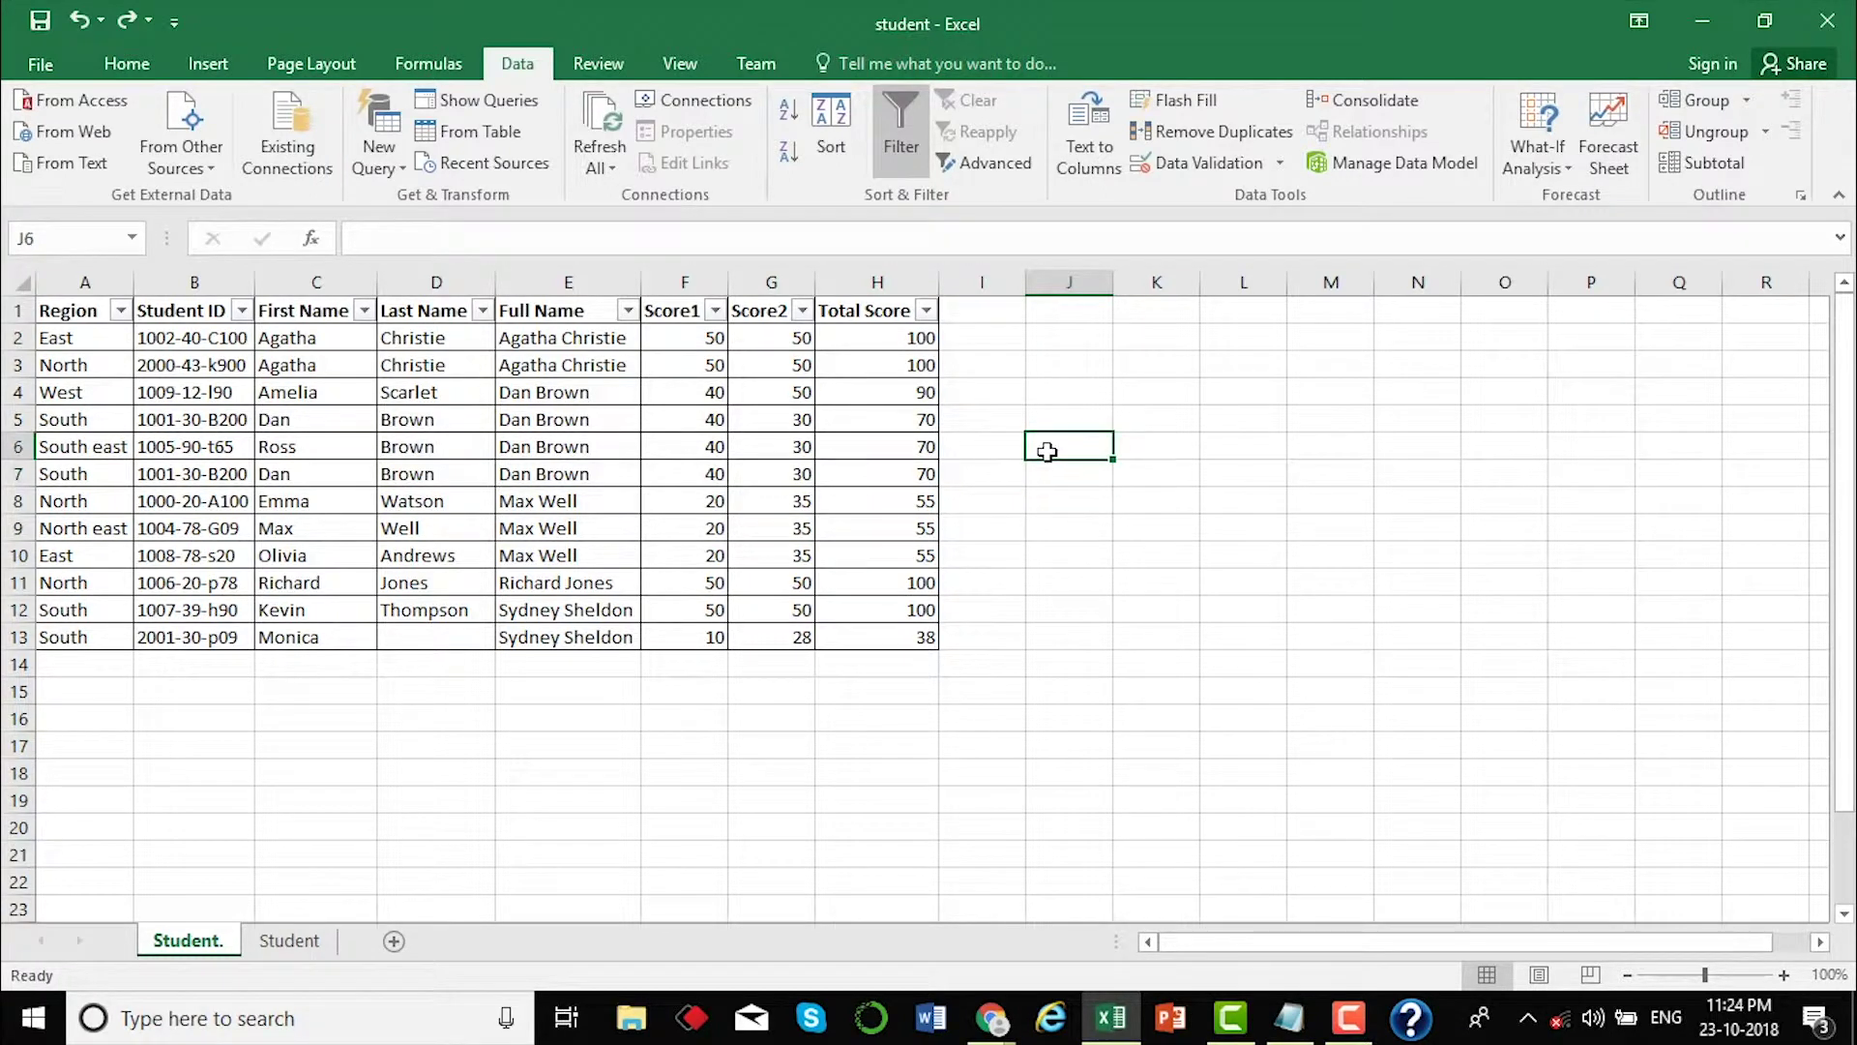
pyautogui.hotkey('ctrl', 'shift', 'l')
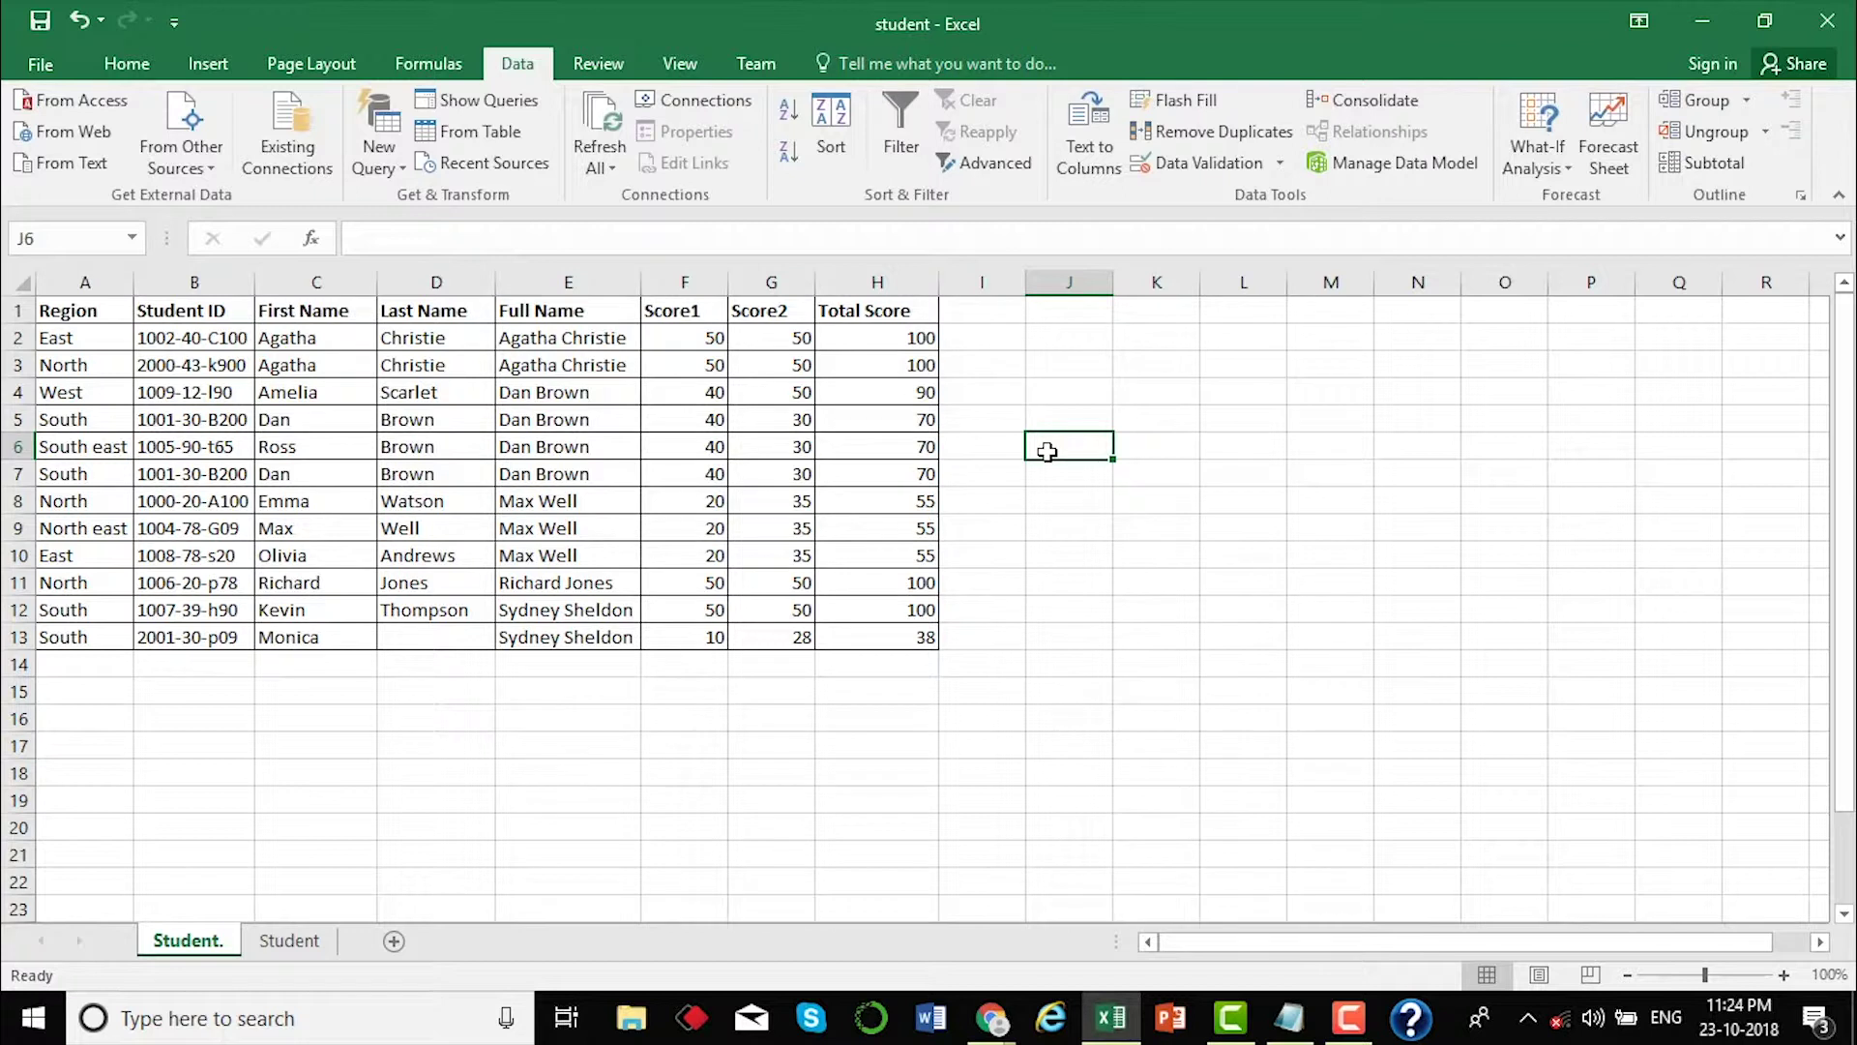
# - Convert the student data in A1:H13 into a table, keeping the first row as headers
pyautogui.click(140, 499)
pyautogui.click(261, 480)
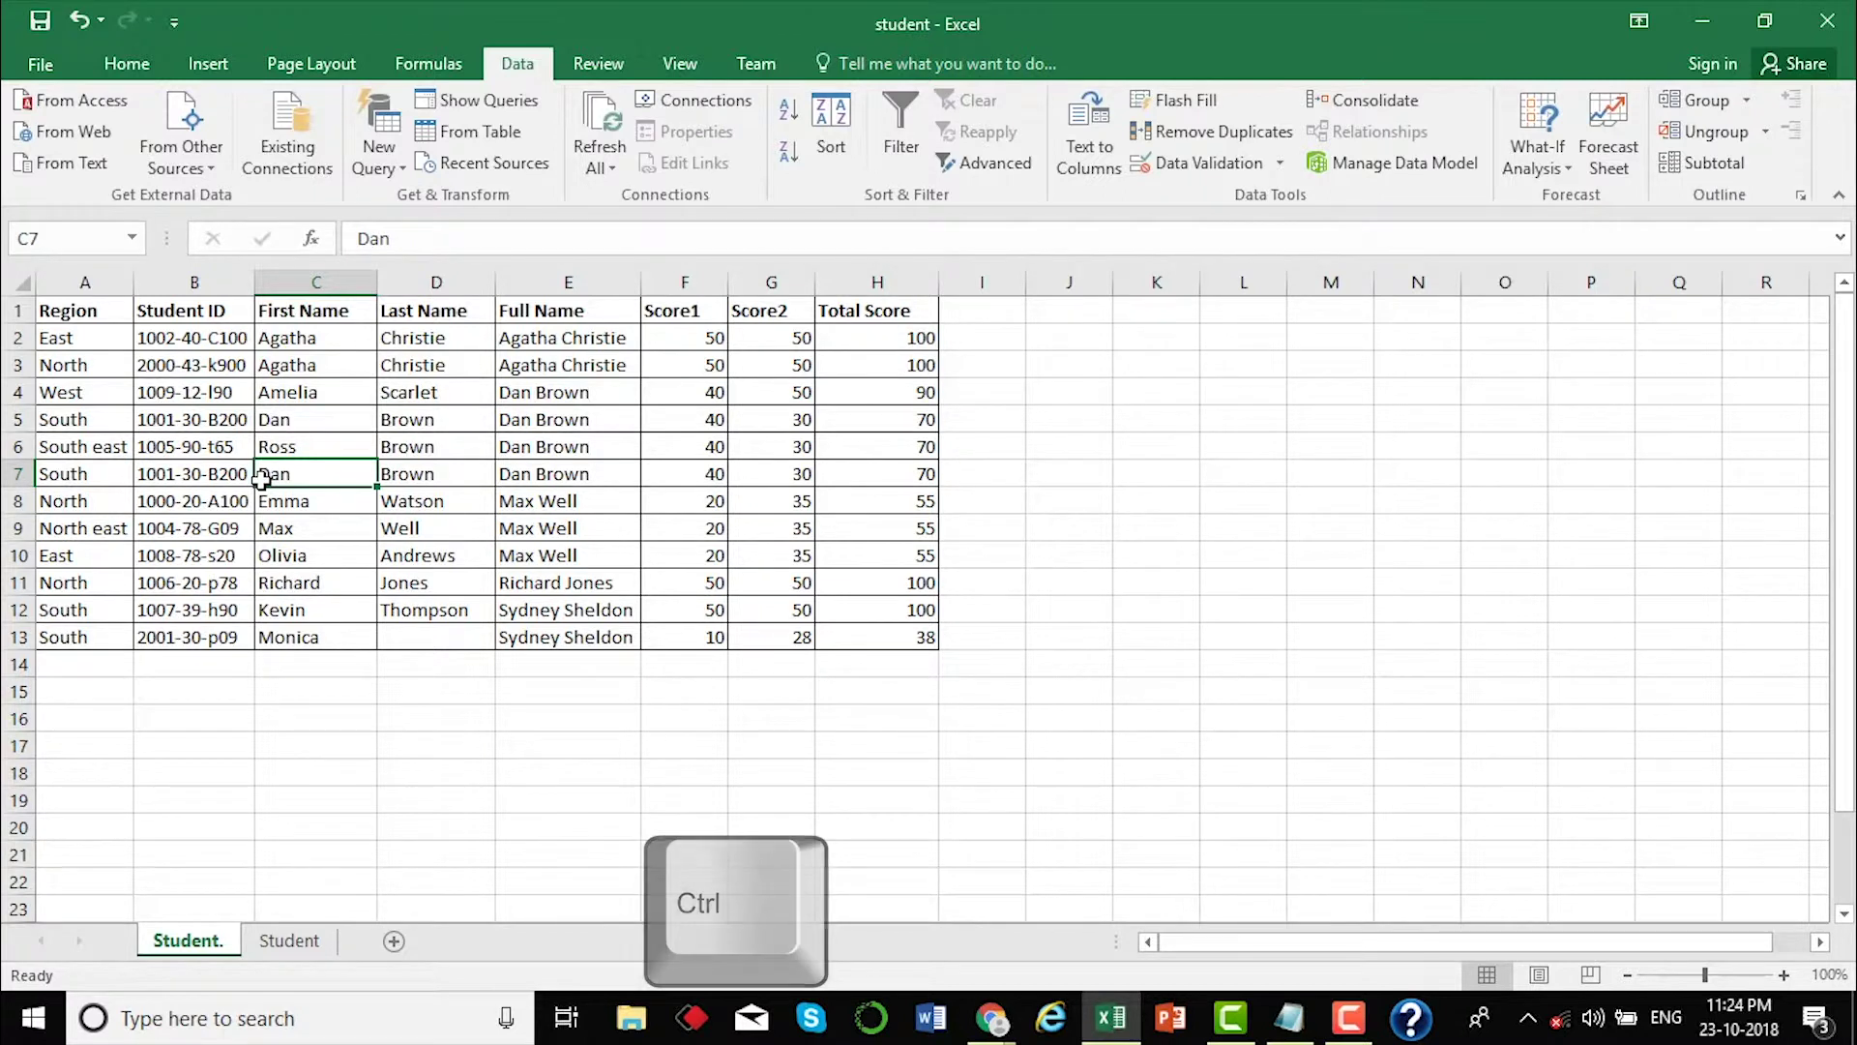
pyautogui.hotkey('ctrl', 't')
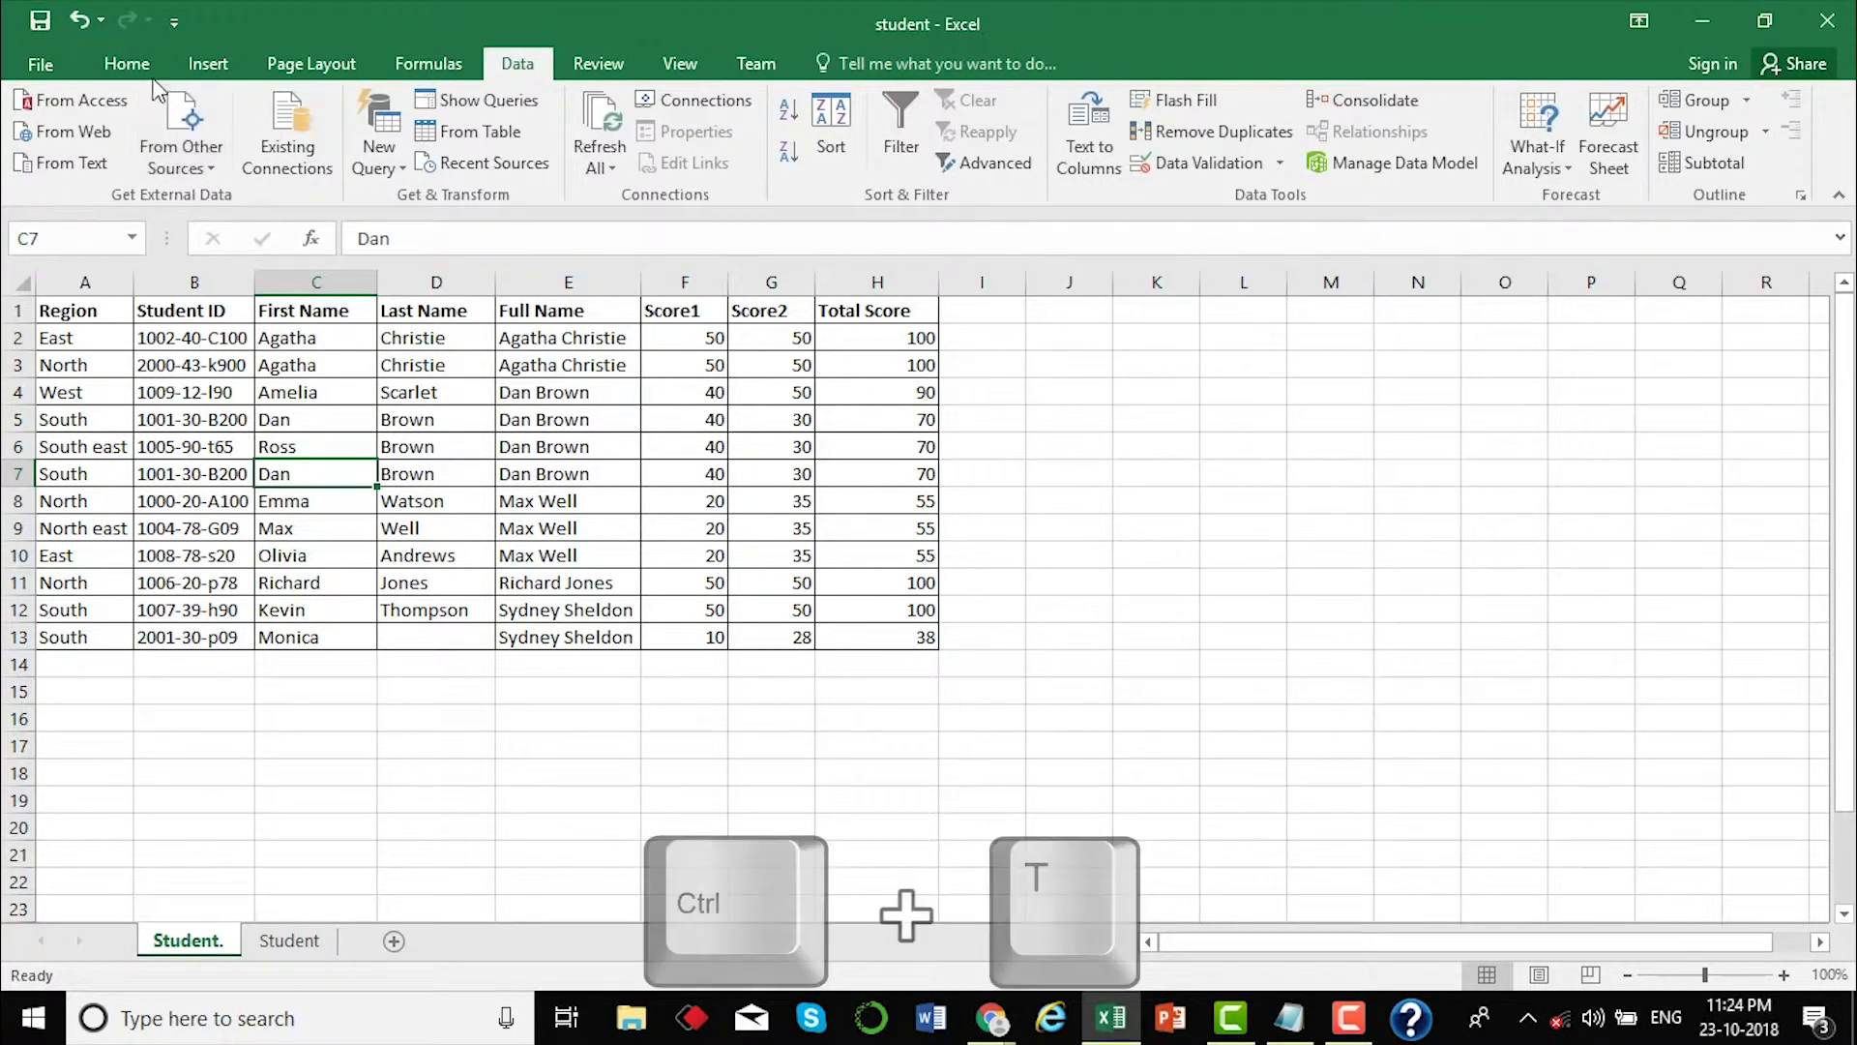
pyautogui.click(125, 65)
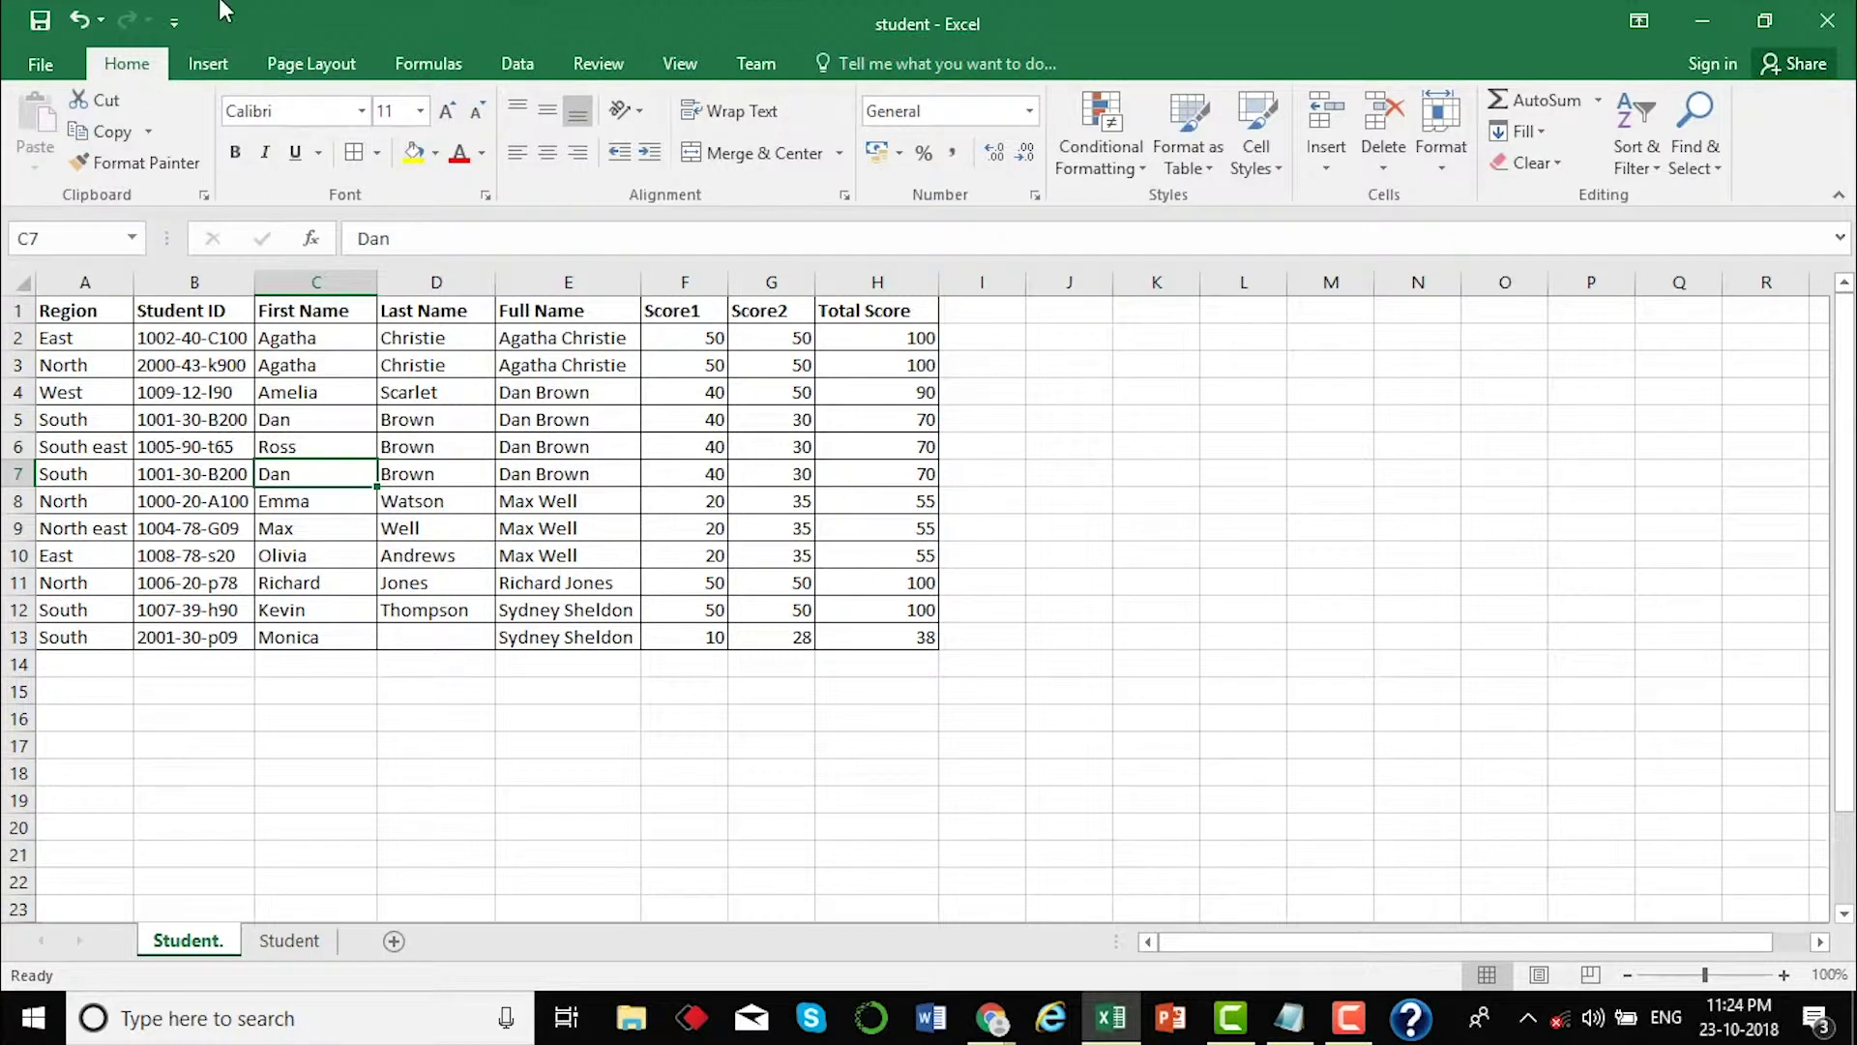
pyautogui.click(209, 65)
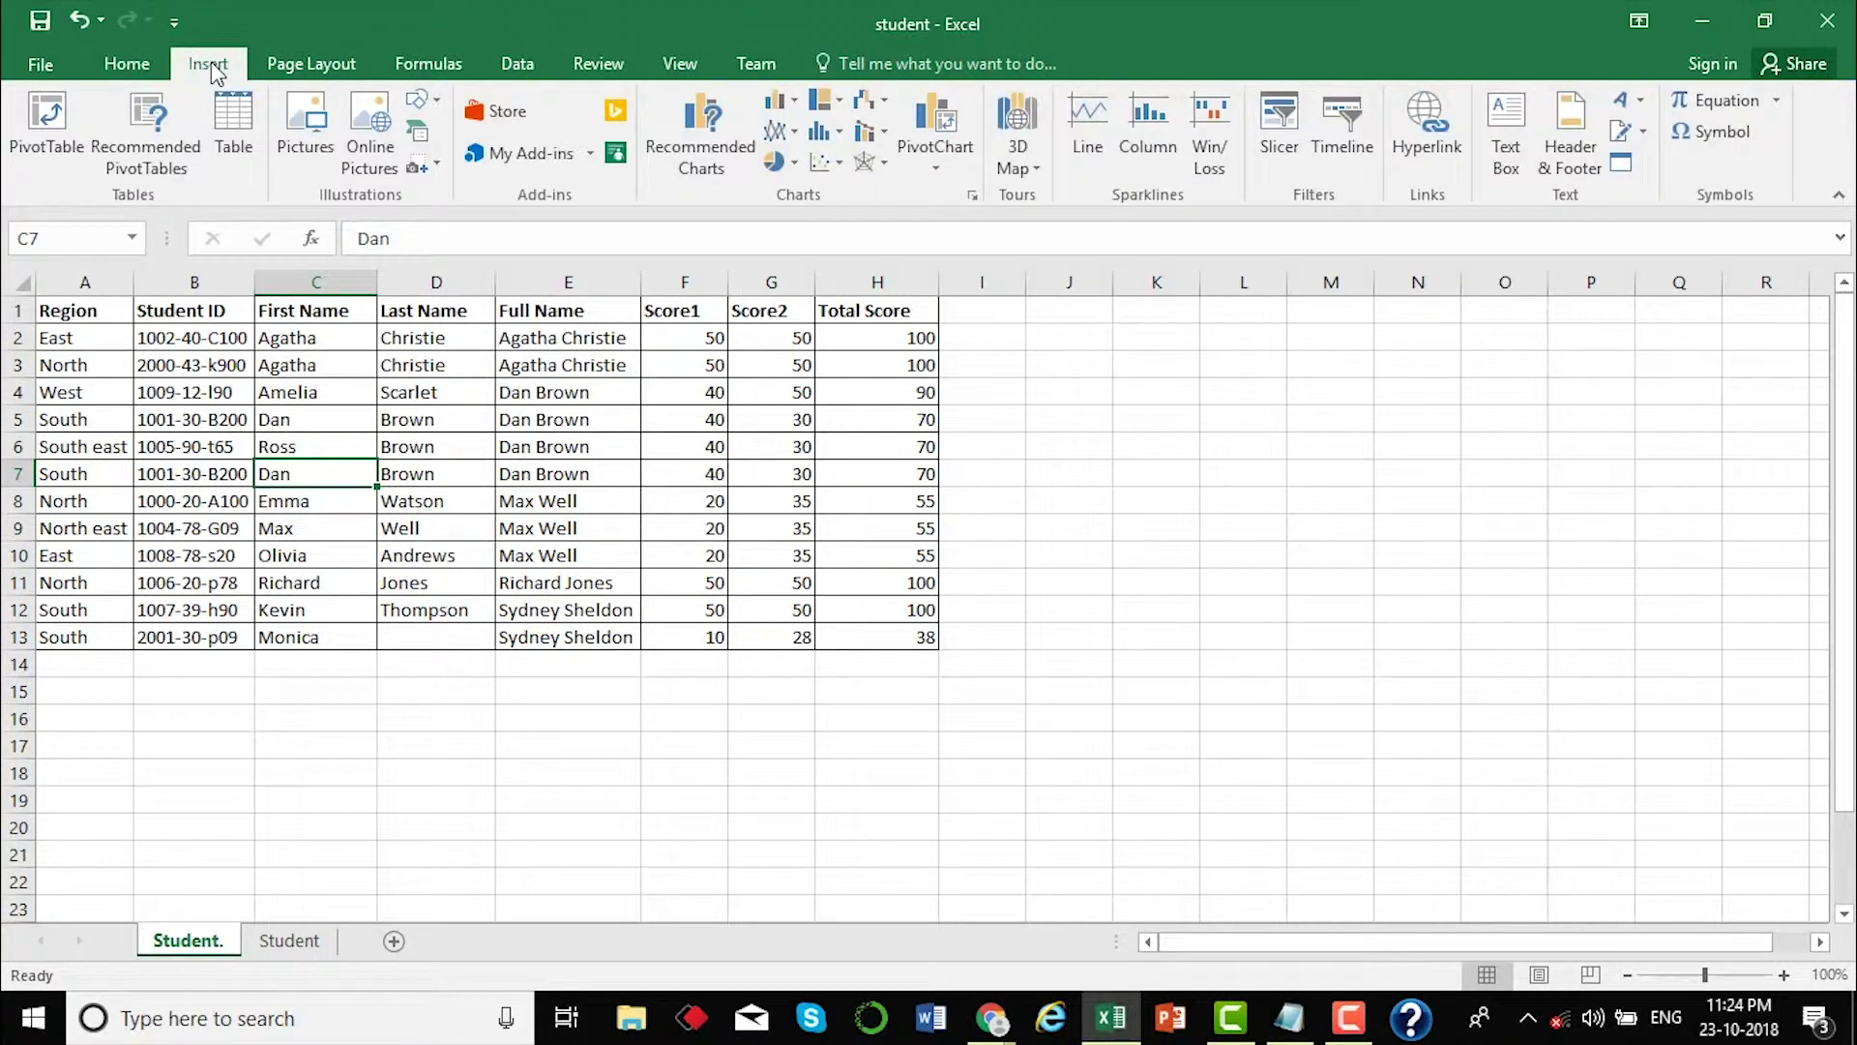
pyautogui.click(233, 120)
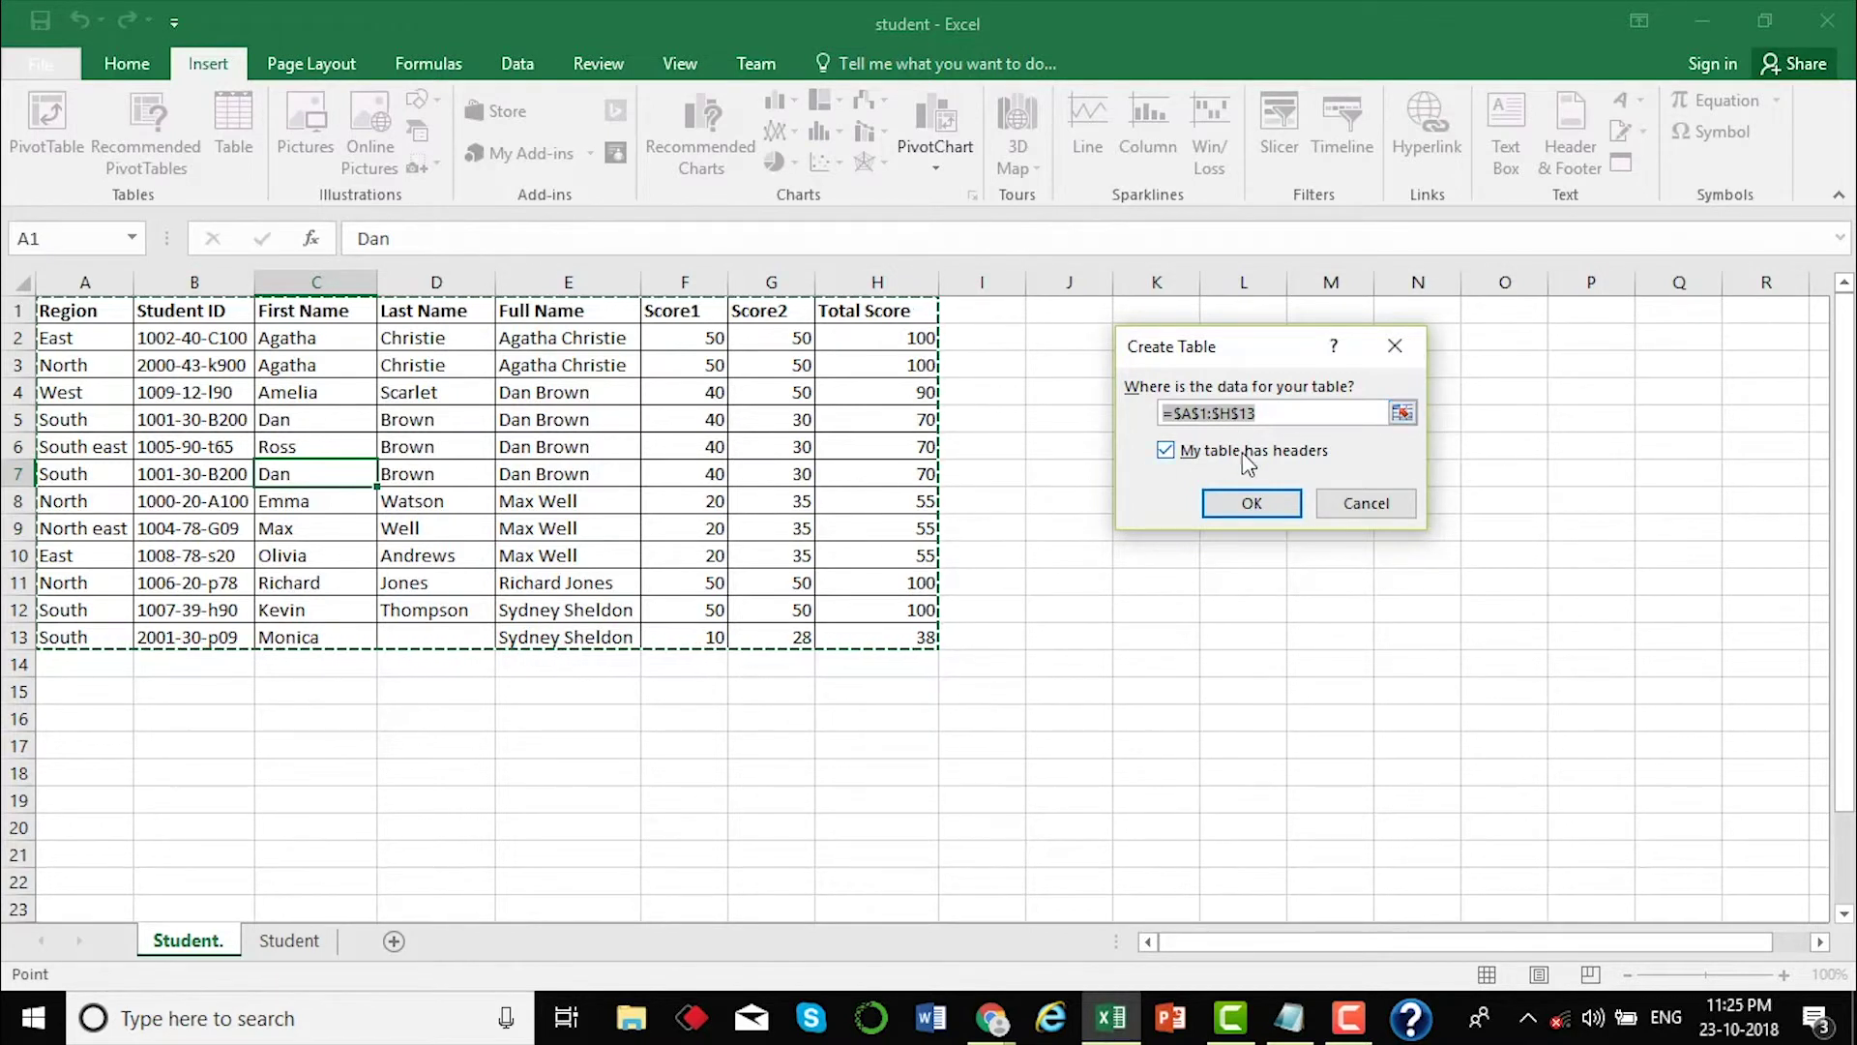
pyautogui.click(1168, 452)
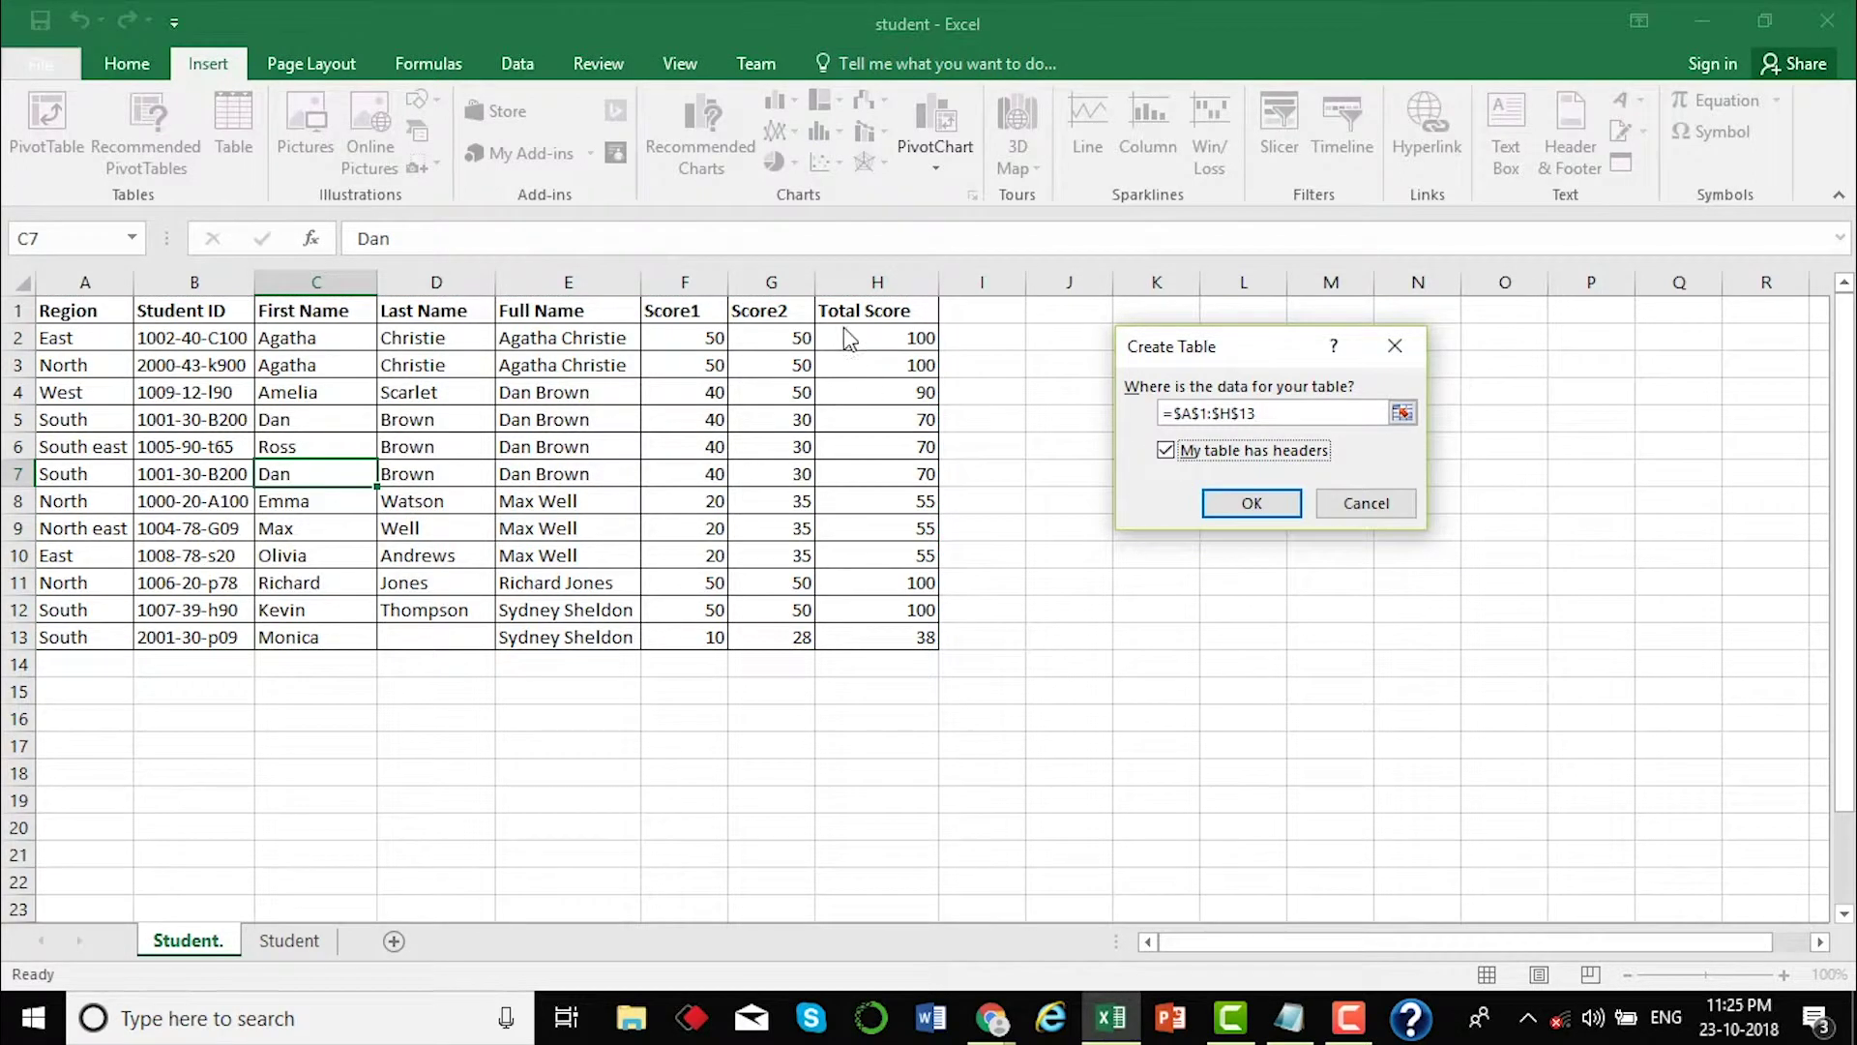
pyautogui.click(1224, 504)
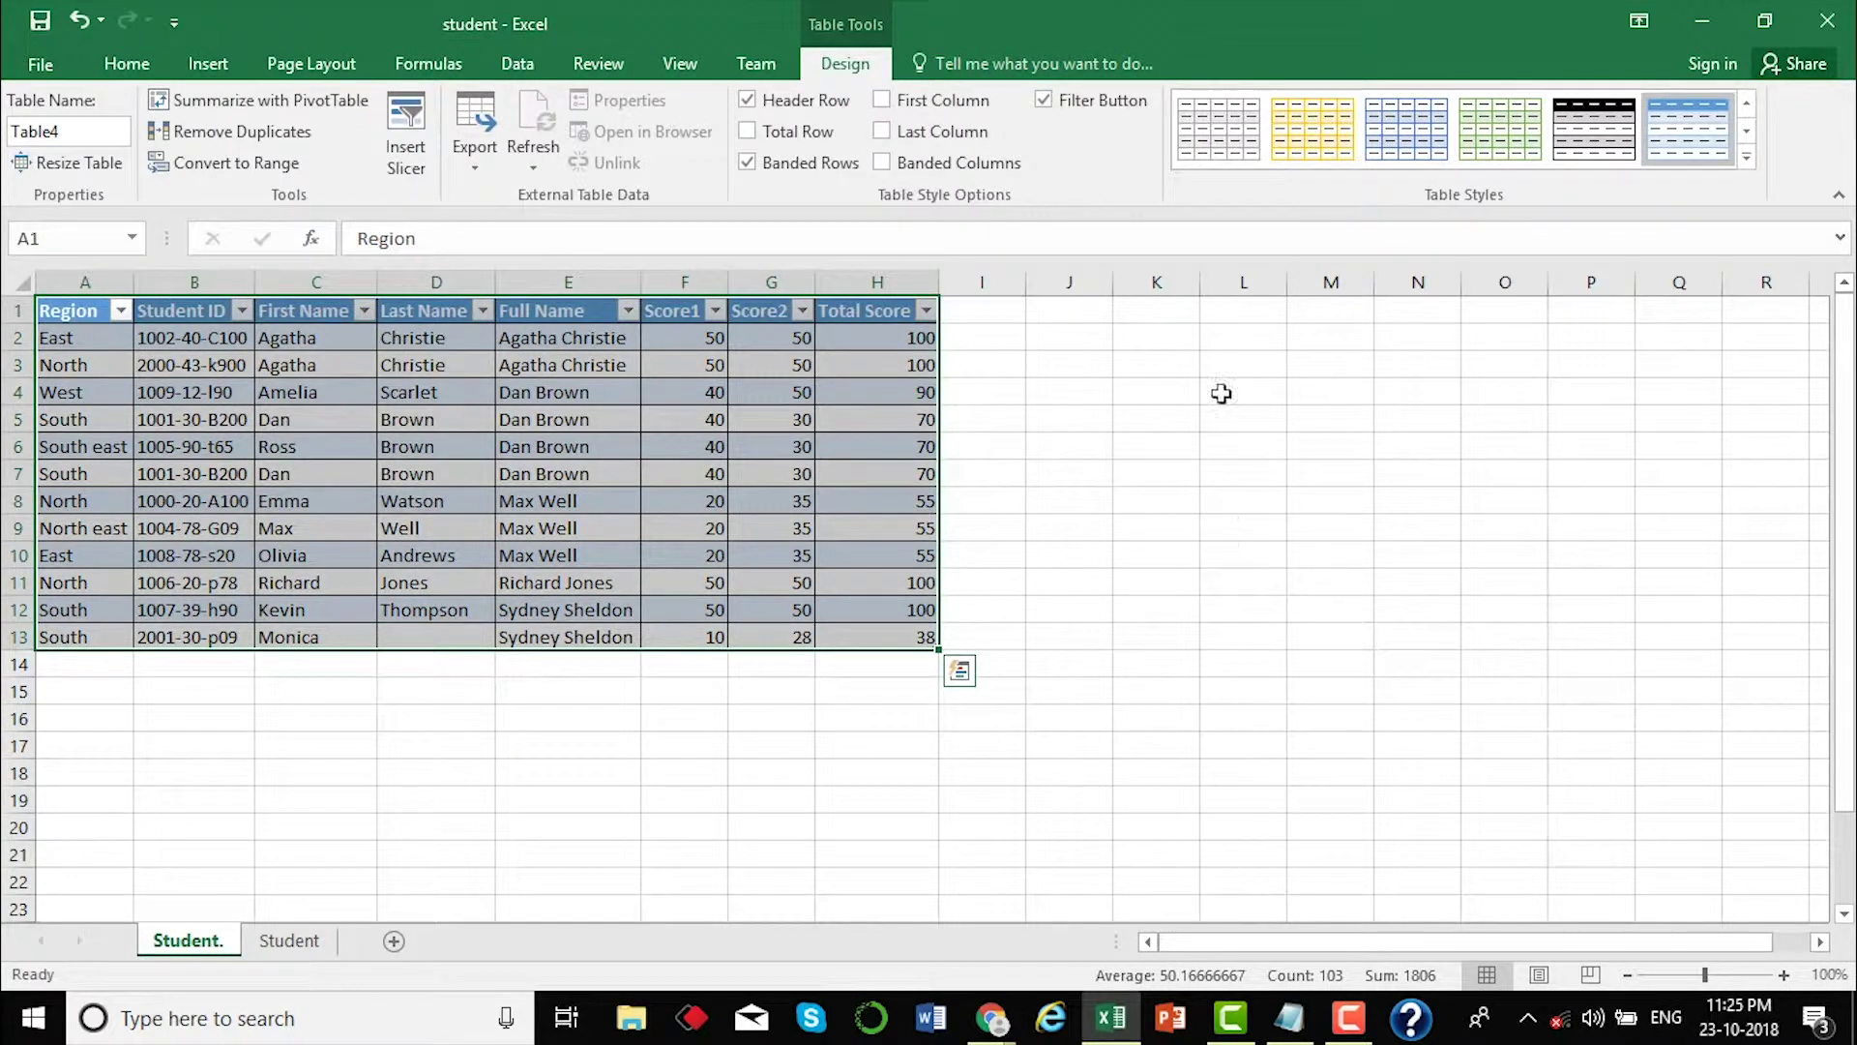
pyautogui.click(673, 421)
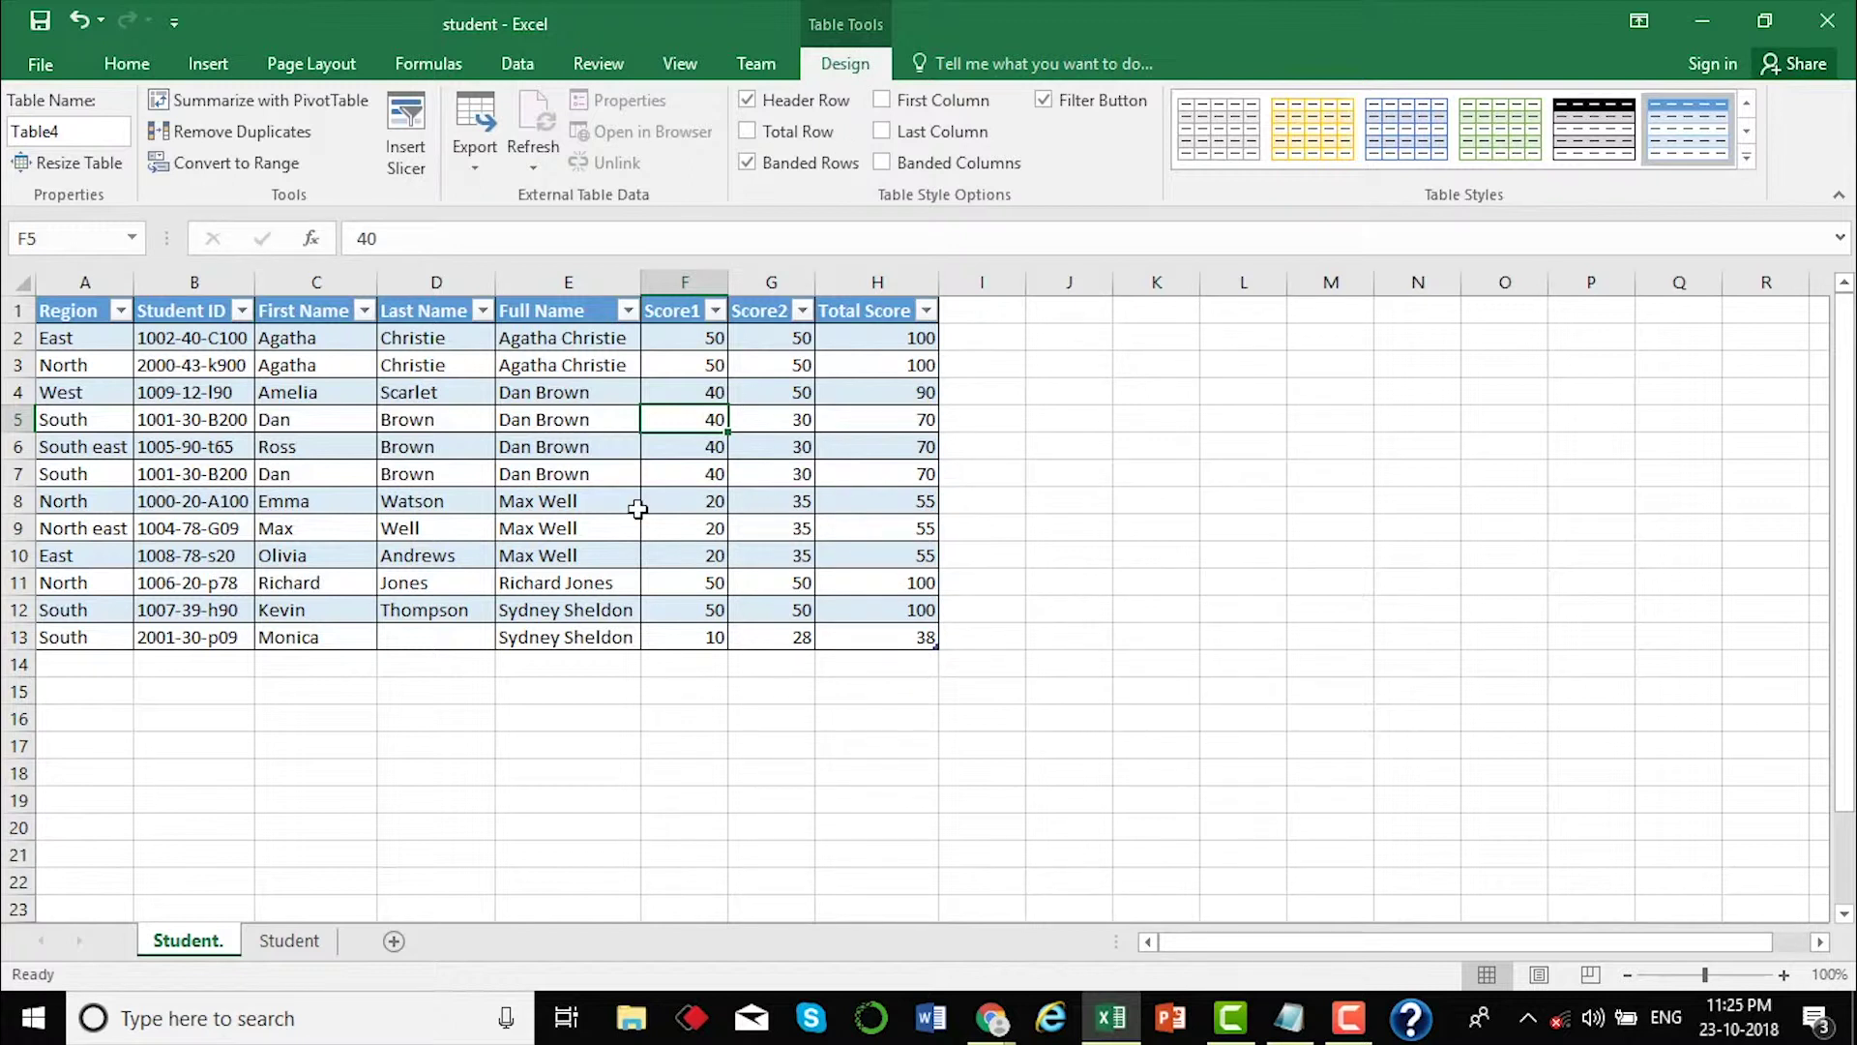
pyautogui.click(547, 473)
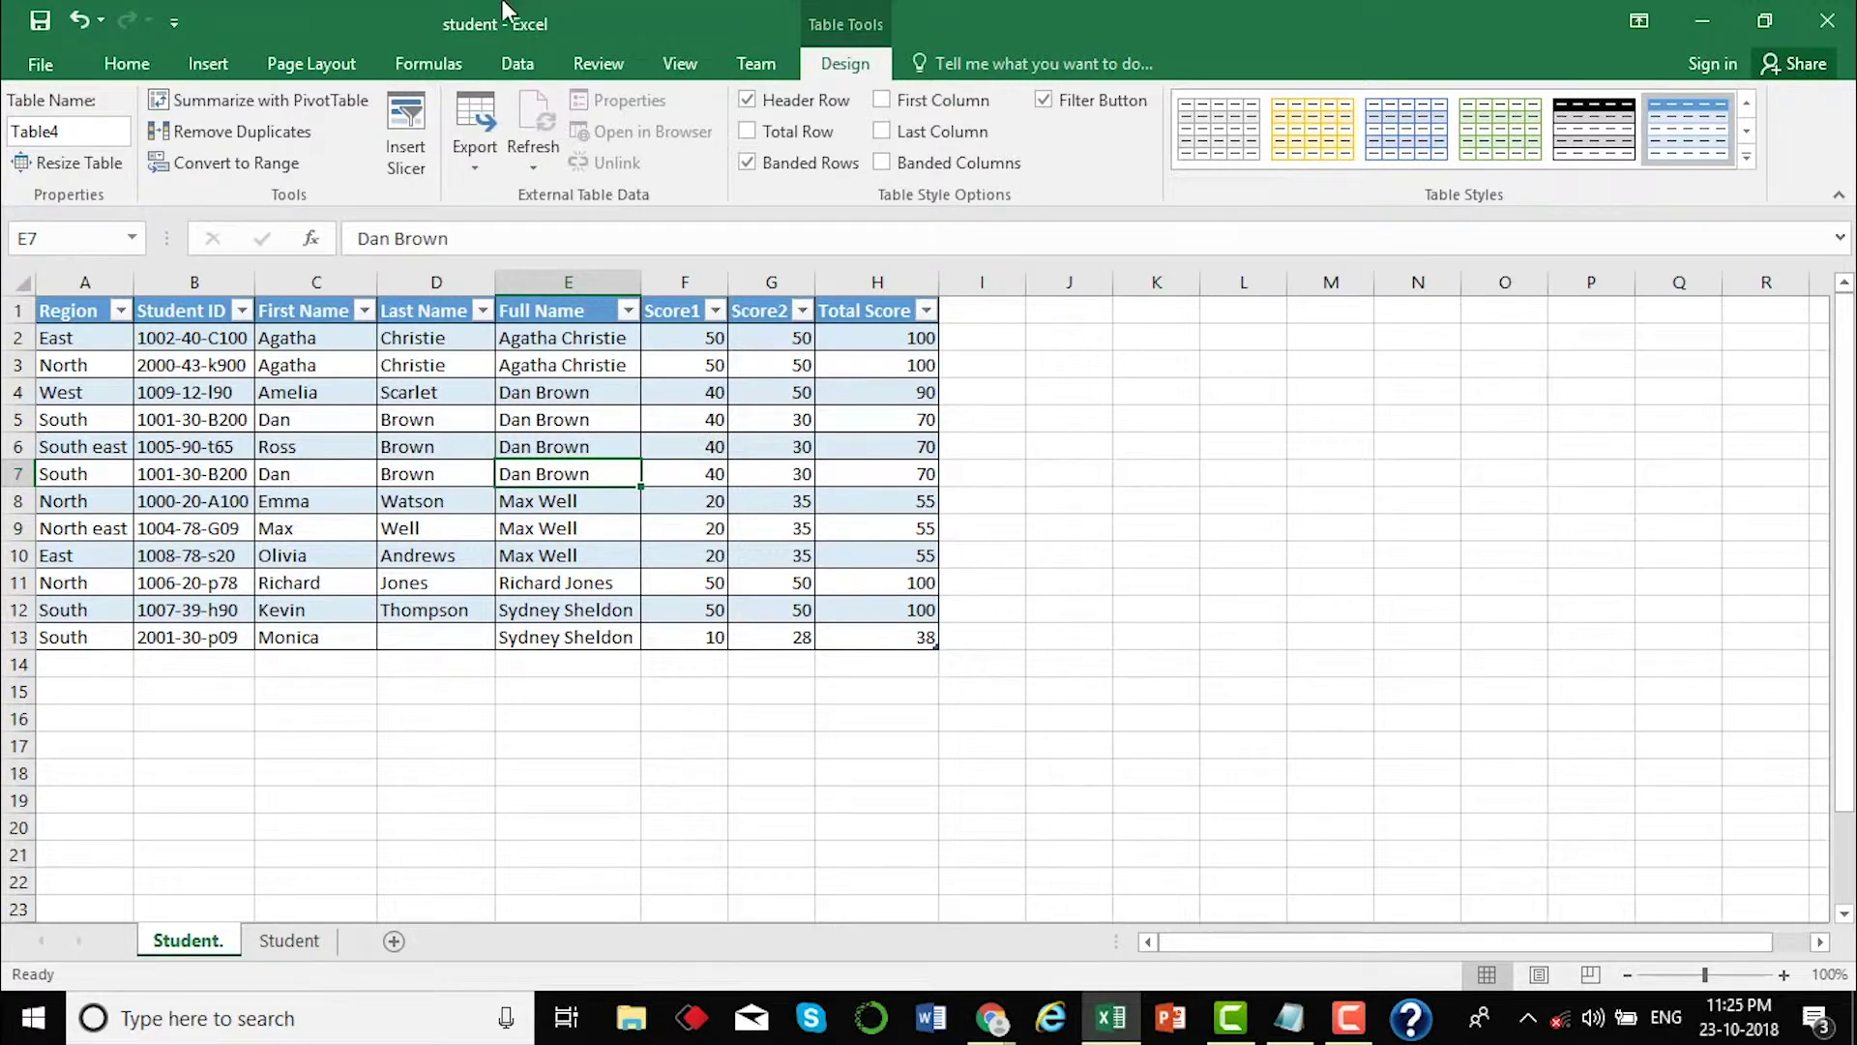
pyautogui.click(380, 345)
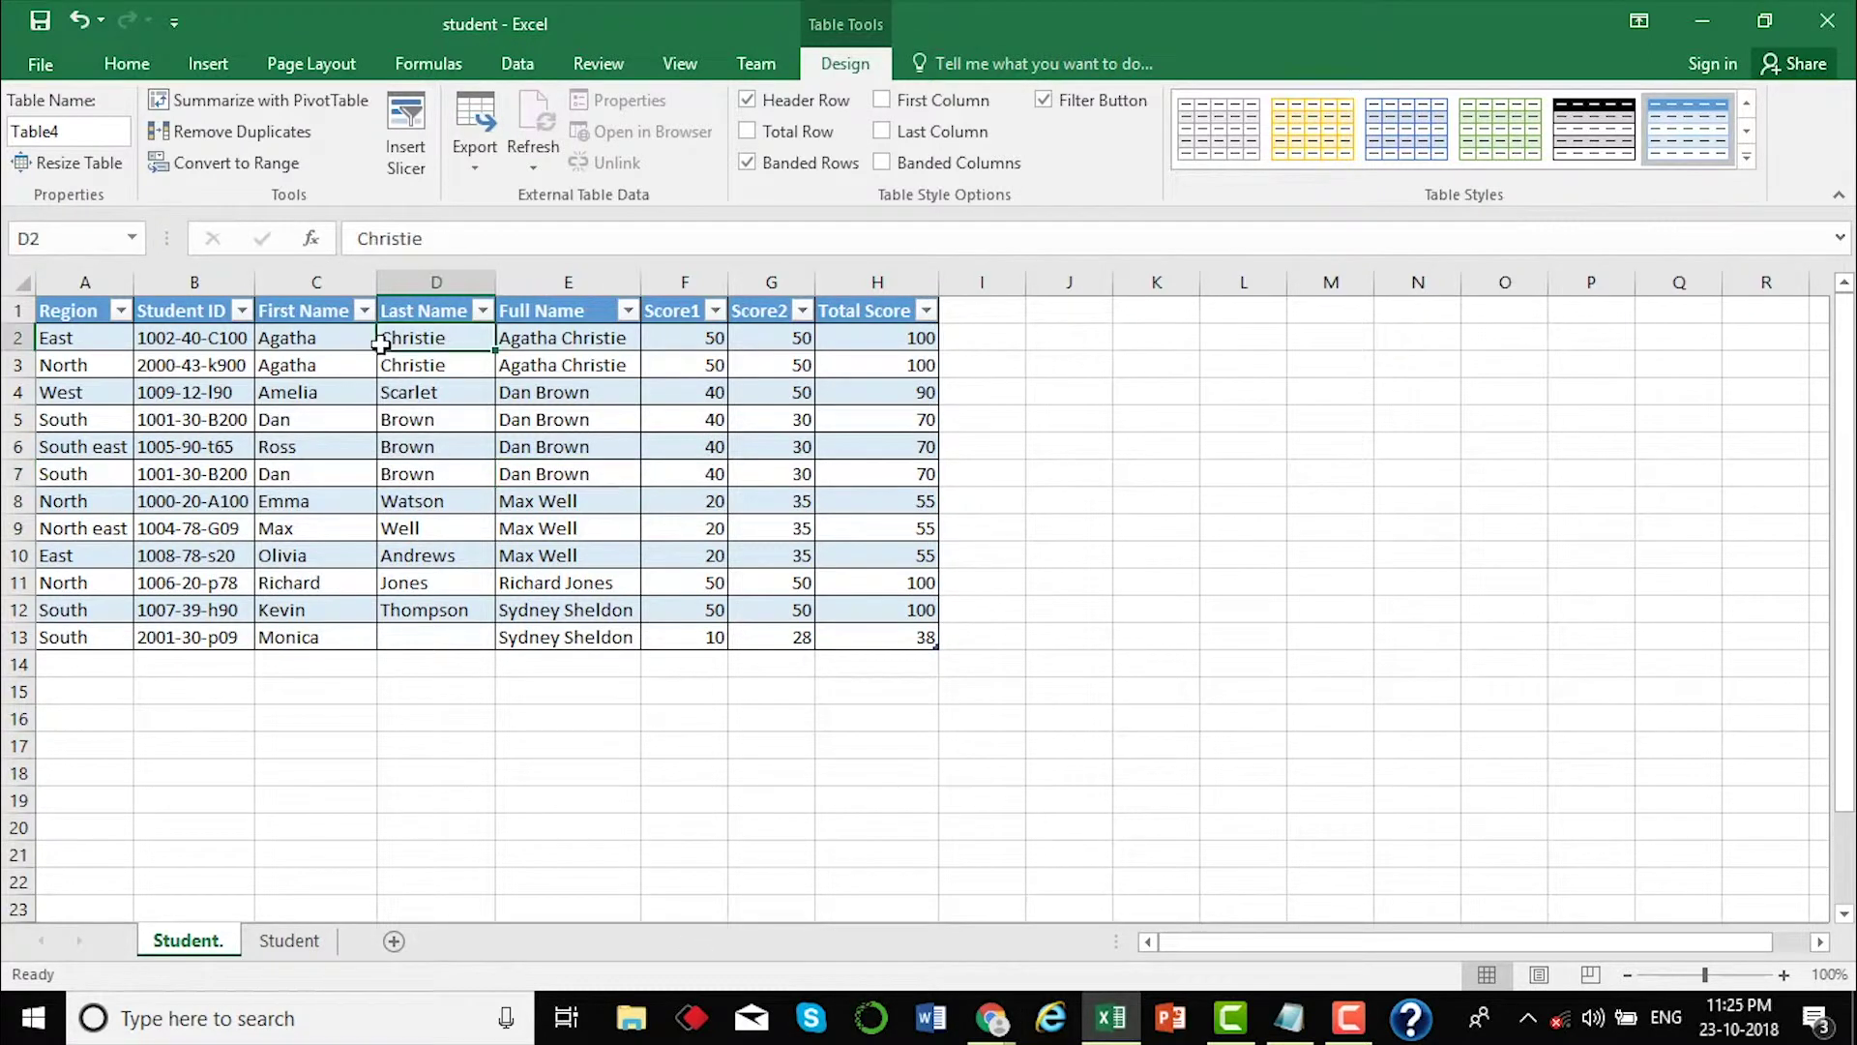
# - Rename the new student table as Student
pyautogui.click(549, 496)
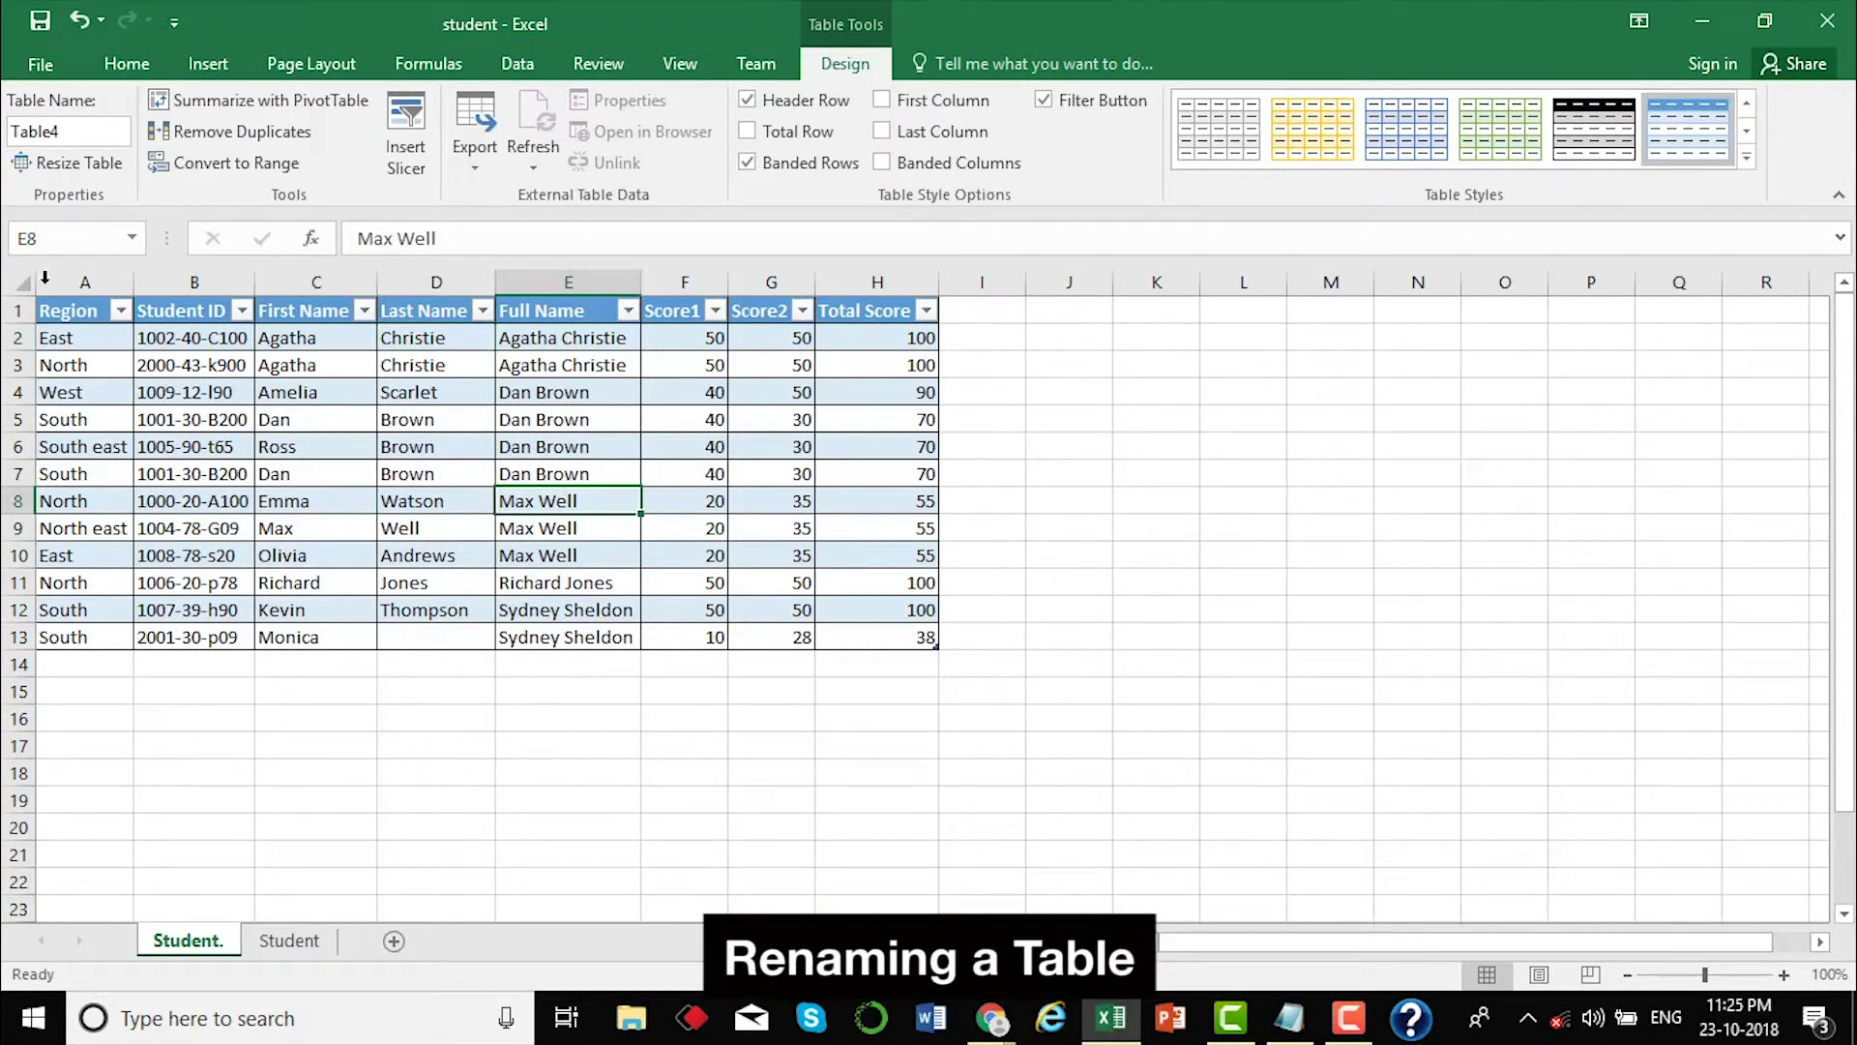
pyautogui.click(85, 132)
pyautogui.press('BackSpace')
pyautogui.press('BackSpace')
pyautogui.press('BackSpace')
pyautogui.press('BackSpace')
pyautogui.press('BackSpace')
pyautogui.press('BackSpace')
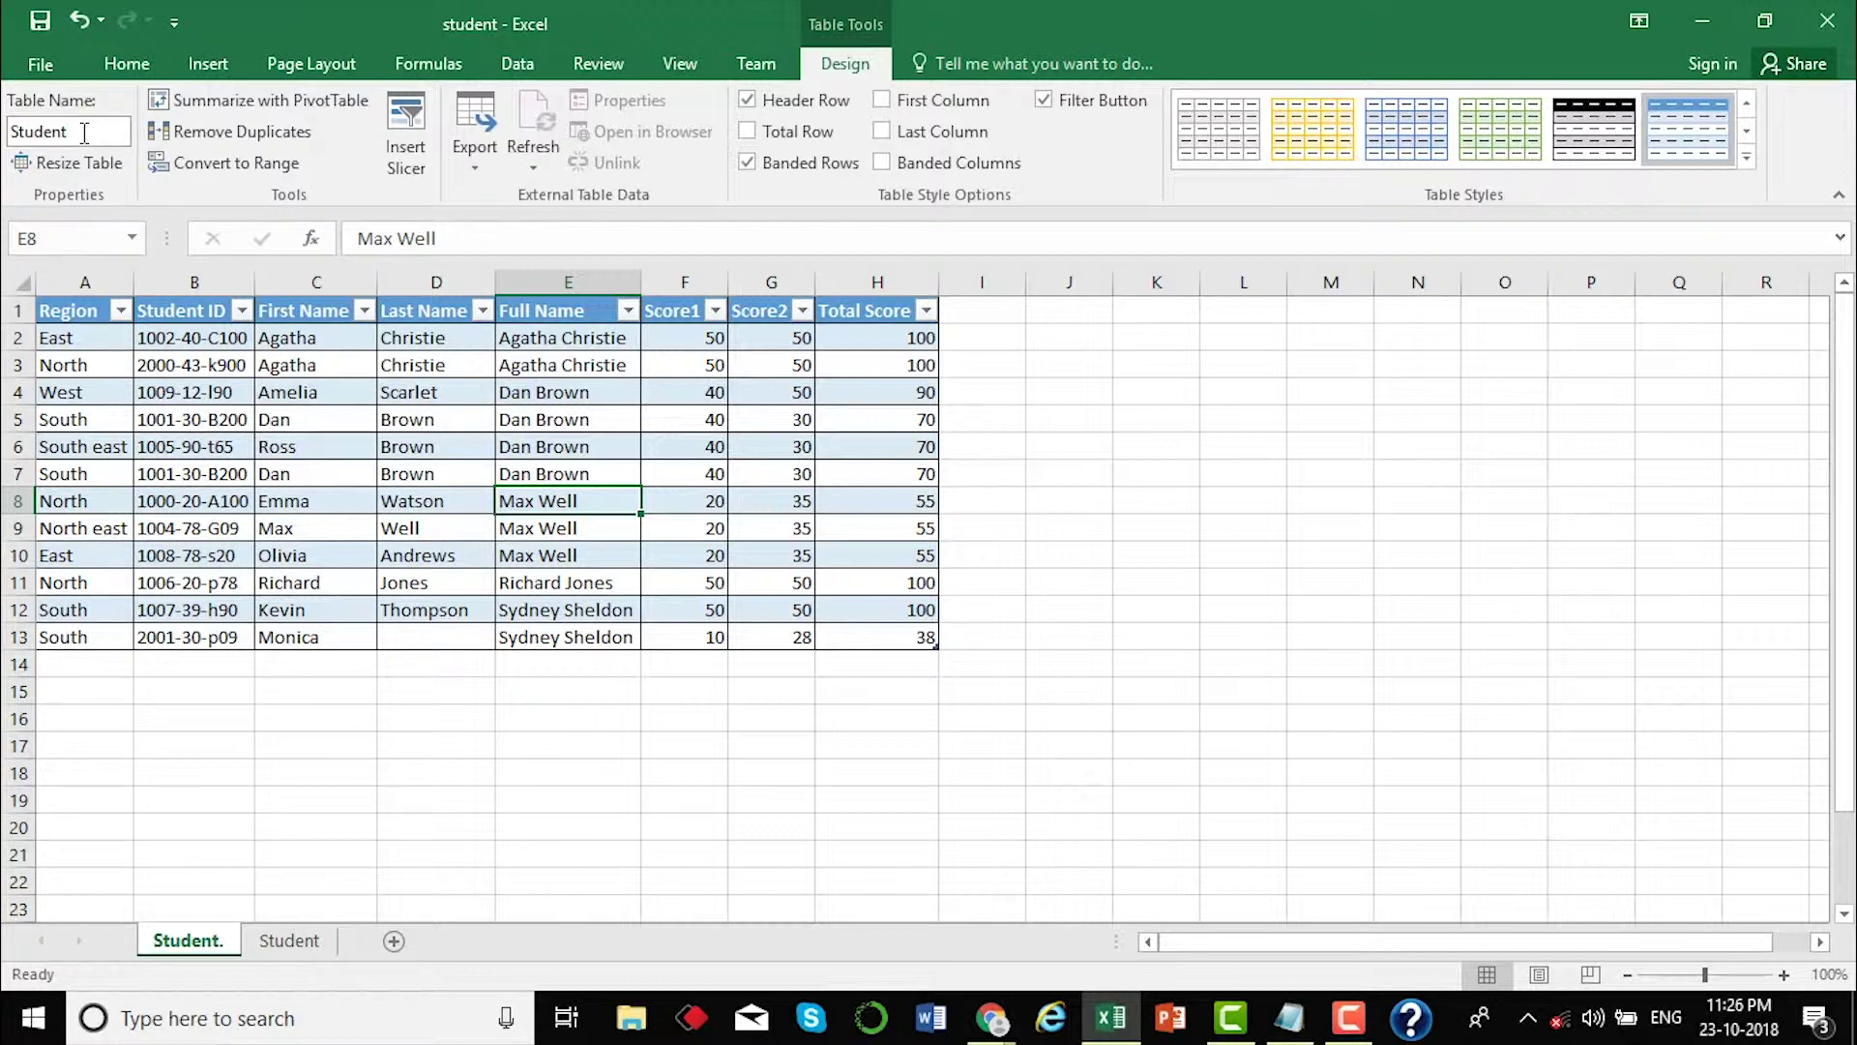
pyautogui.press('Return')
pyautogui.click(1151, 493)
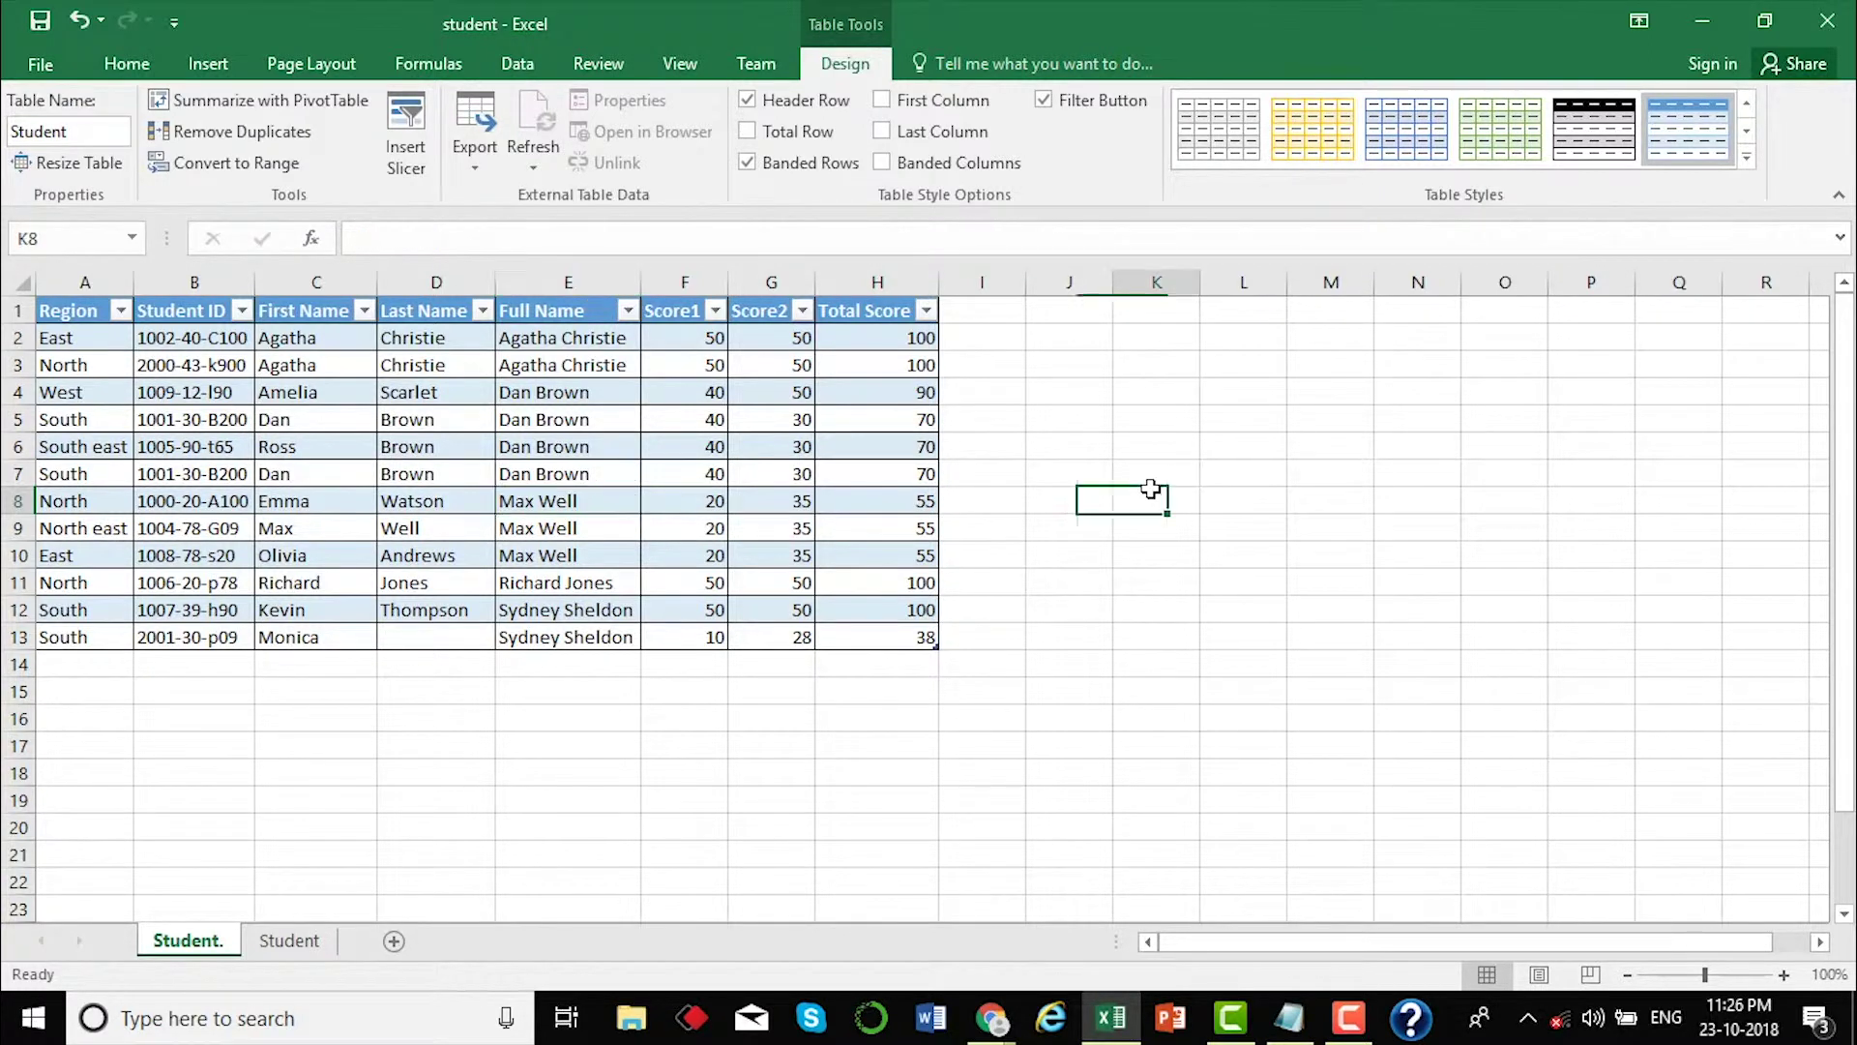
pyautogui.click(733, 471)
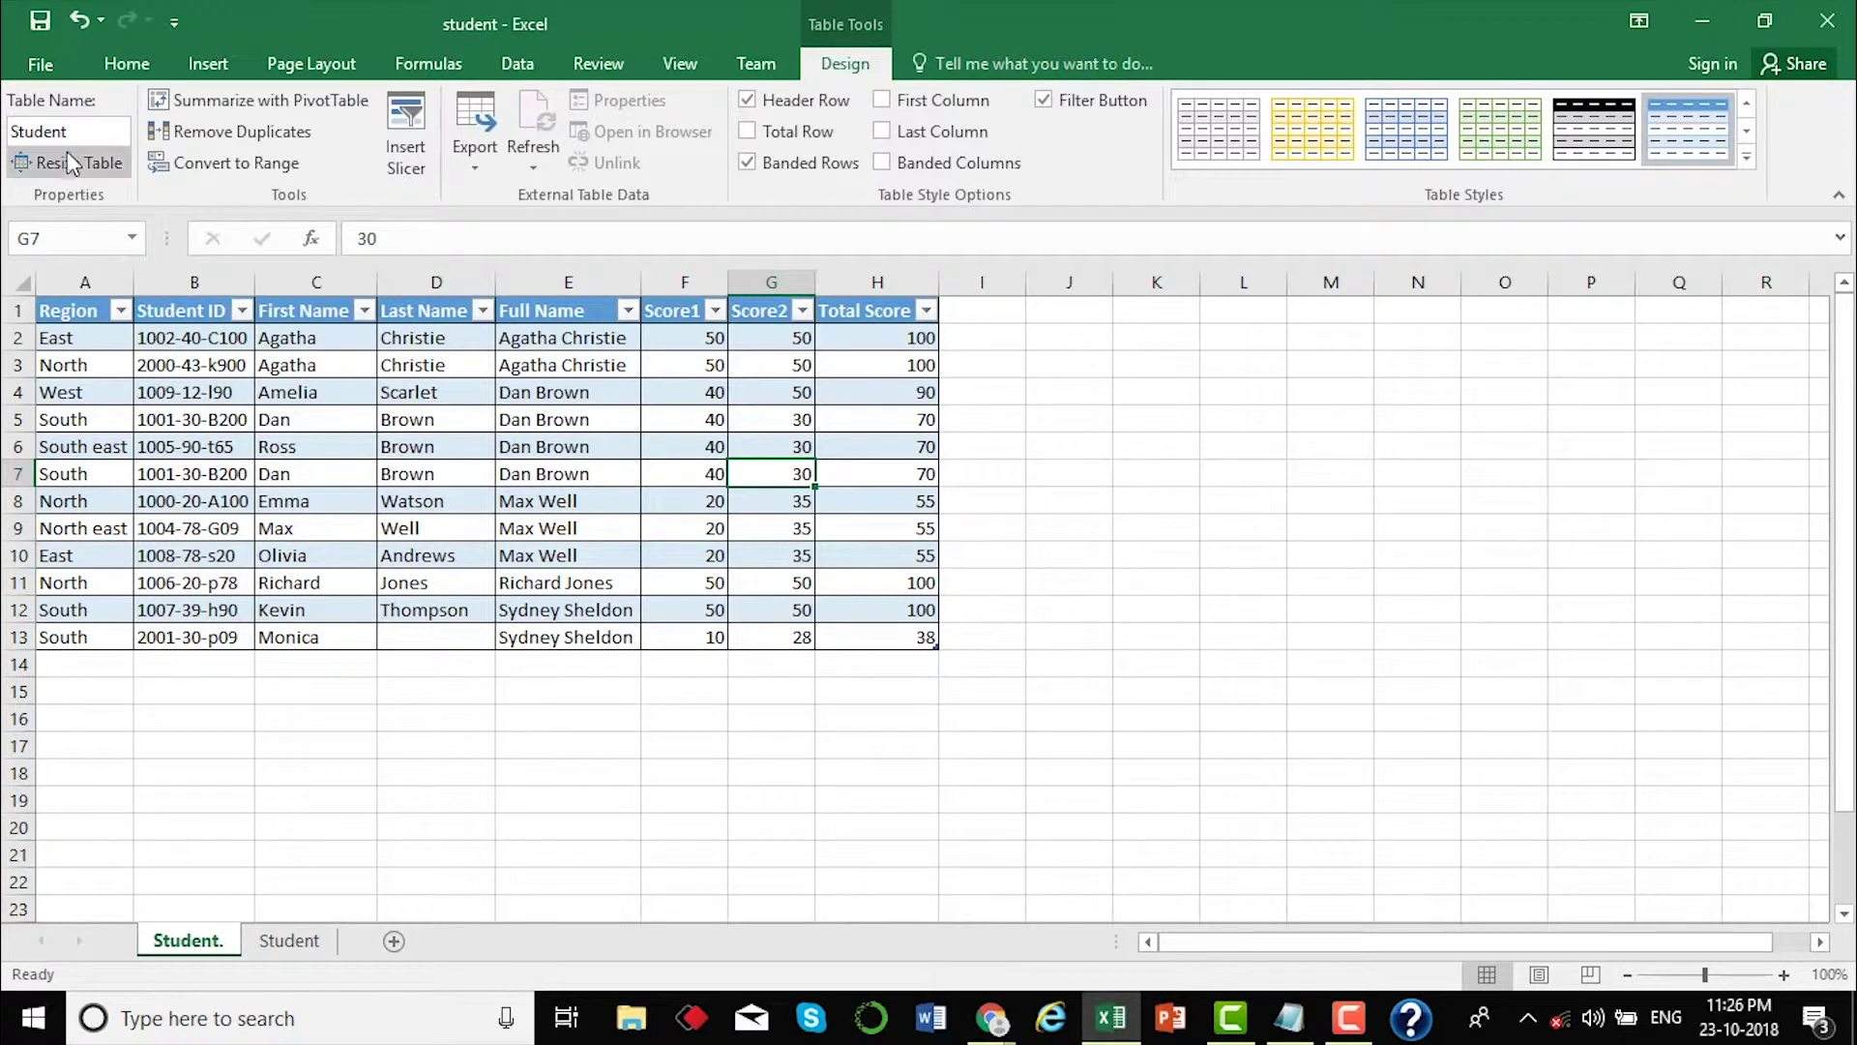
pyautogui.click(412, 475)
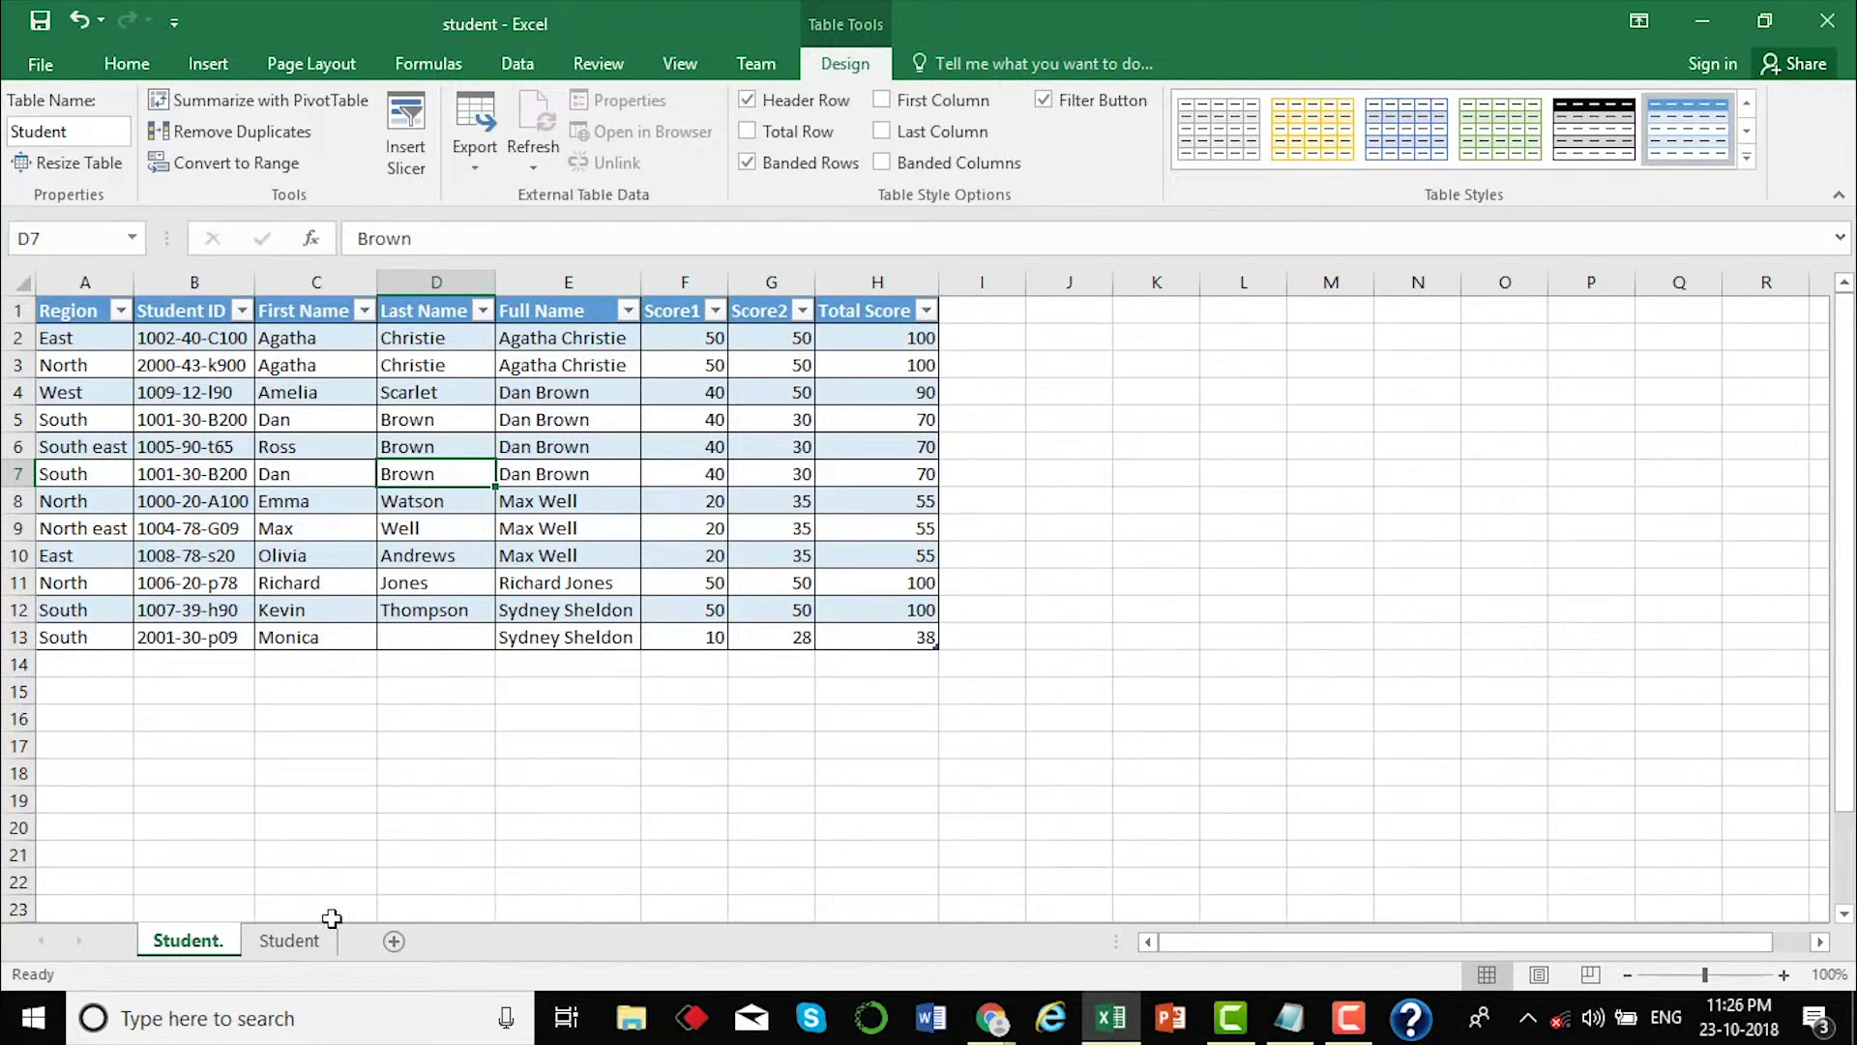
# - Add two blank worksheets after the Student. sheet and open the existing Student worksheet
pyautogui.click(392, 940)
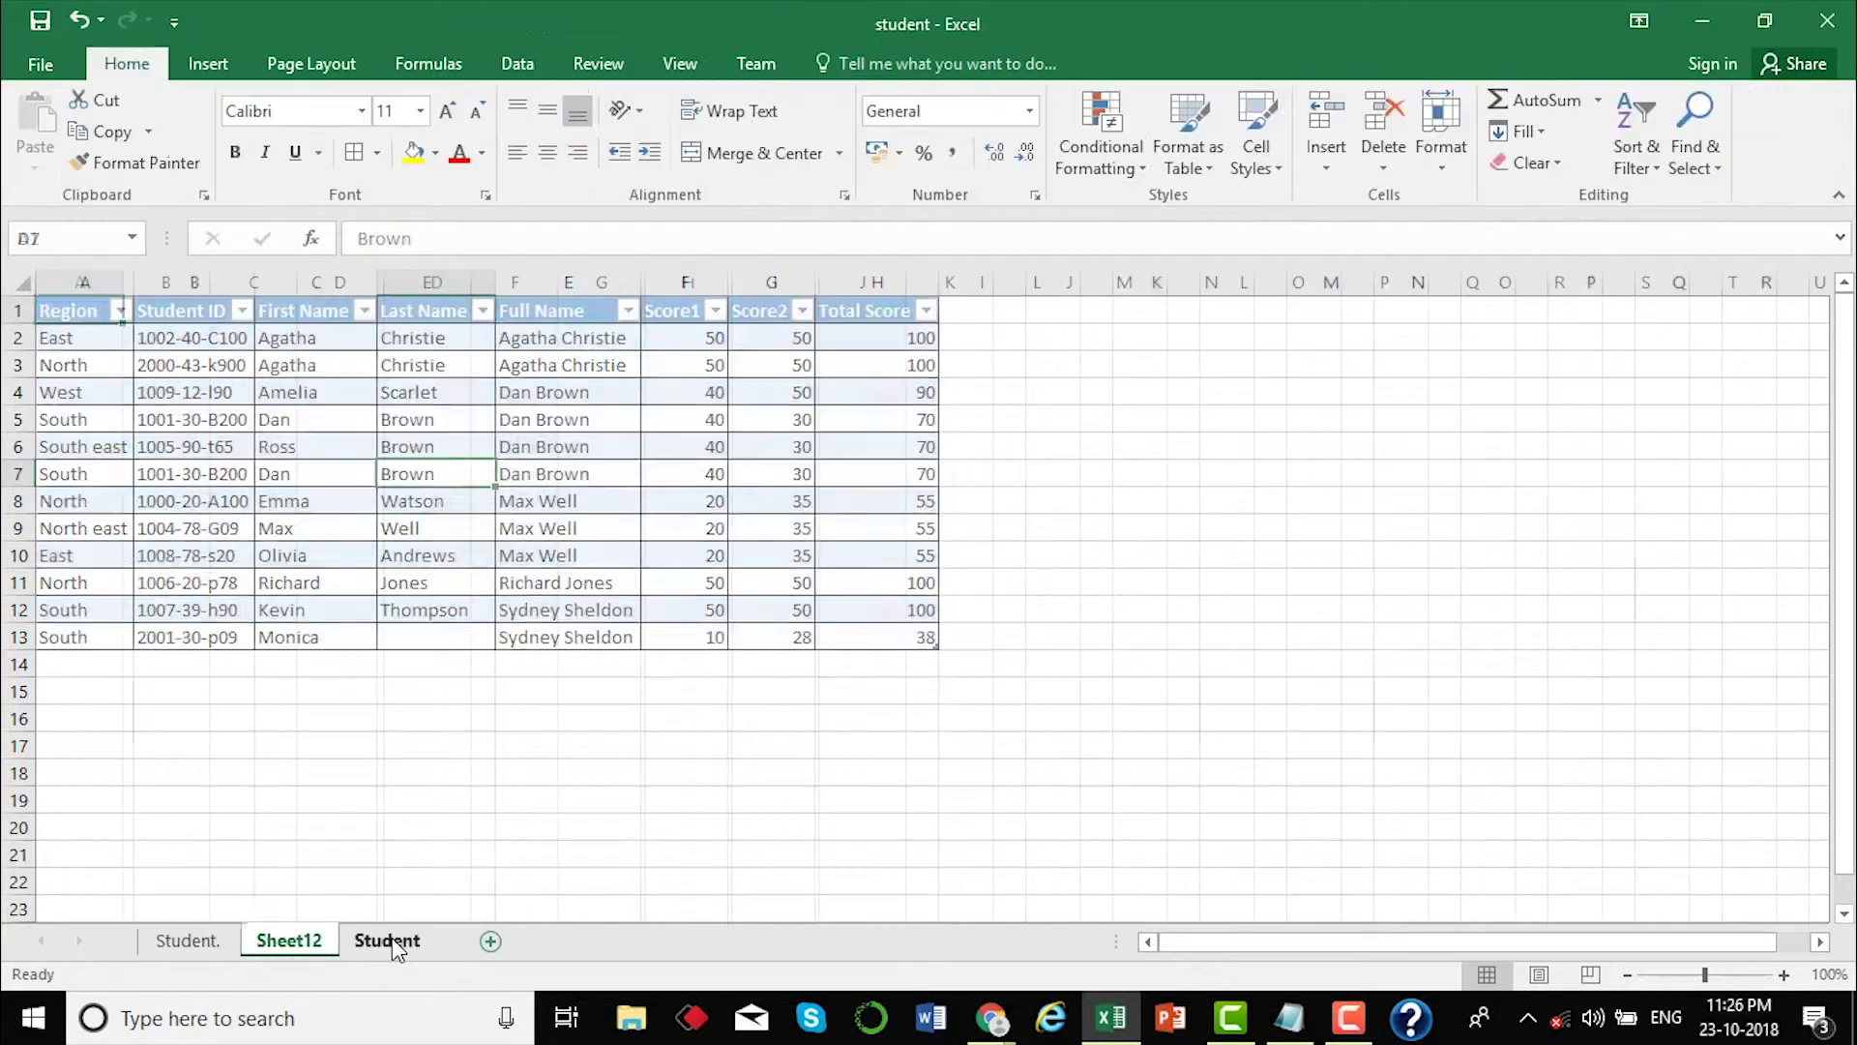
pyautogui.click(489, 941)
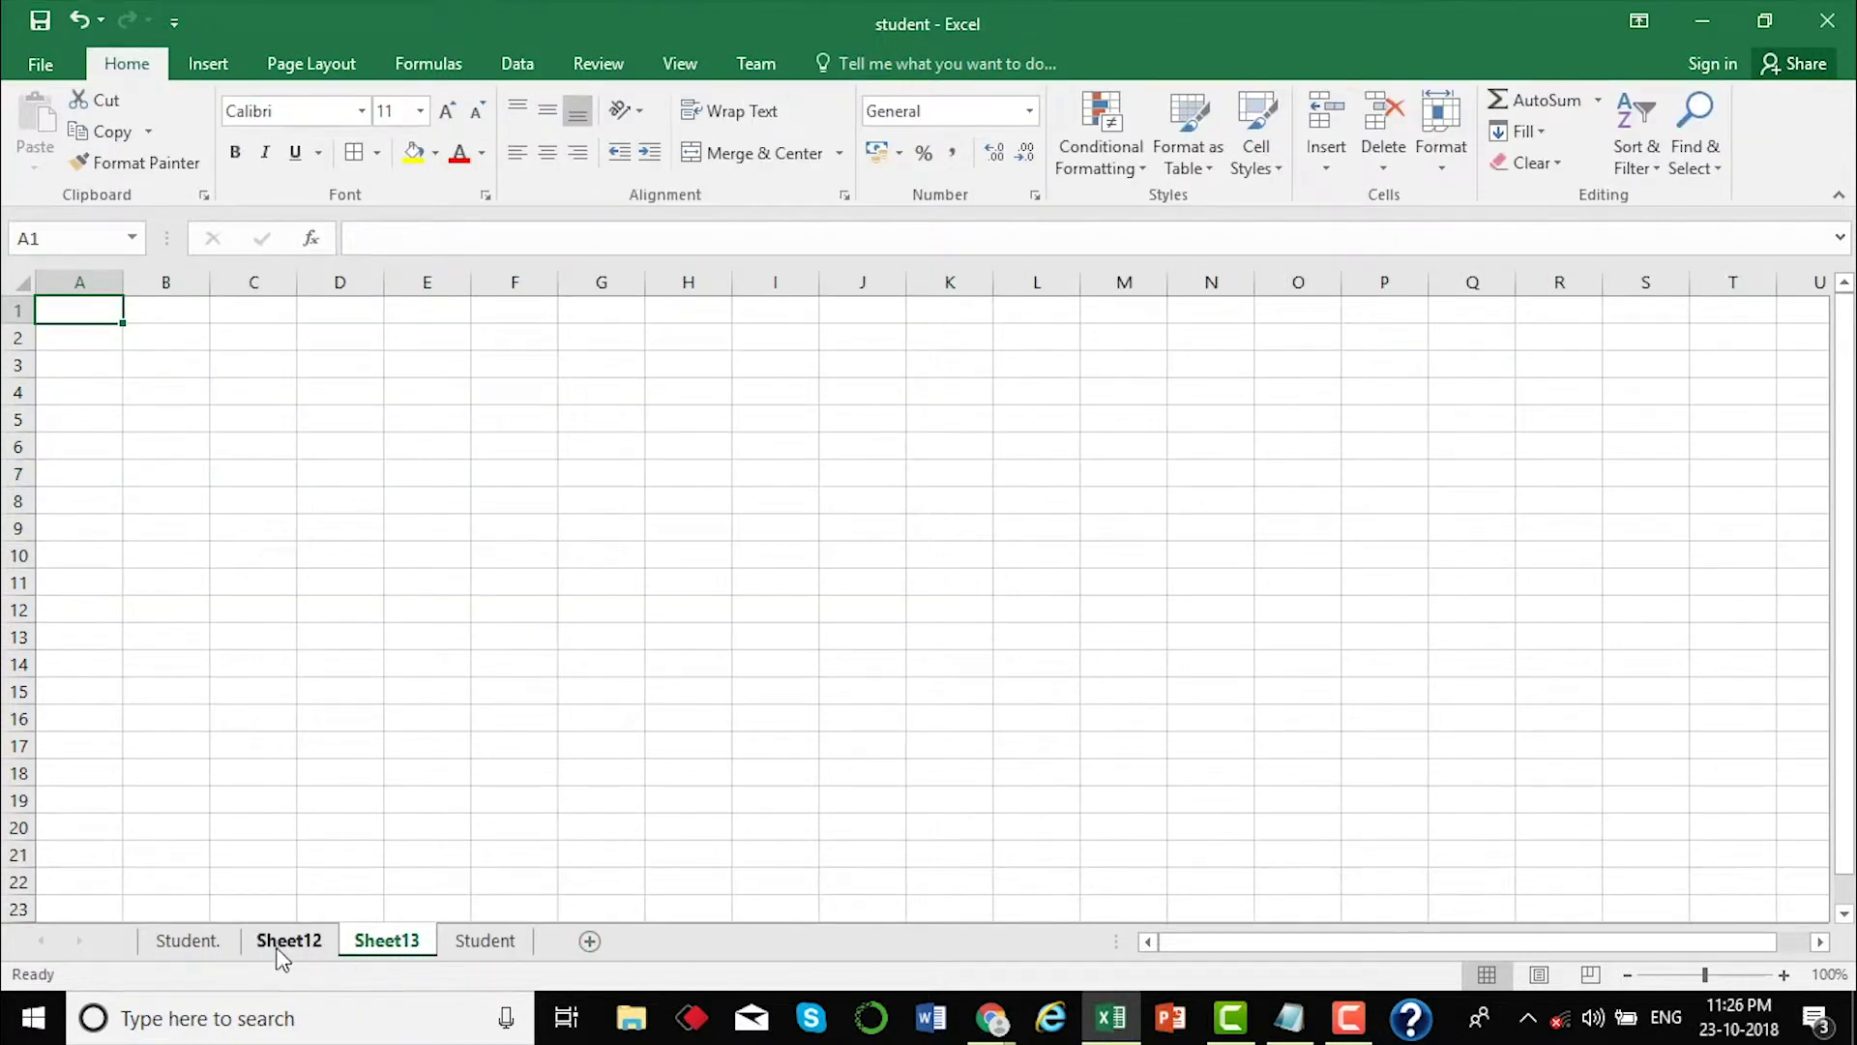
pyautogui.click(497, 943)
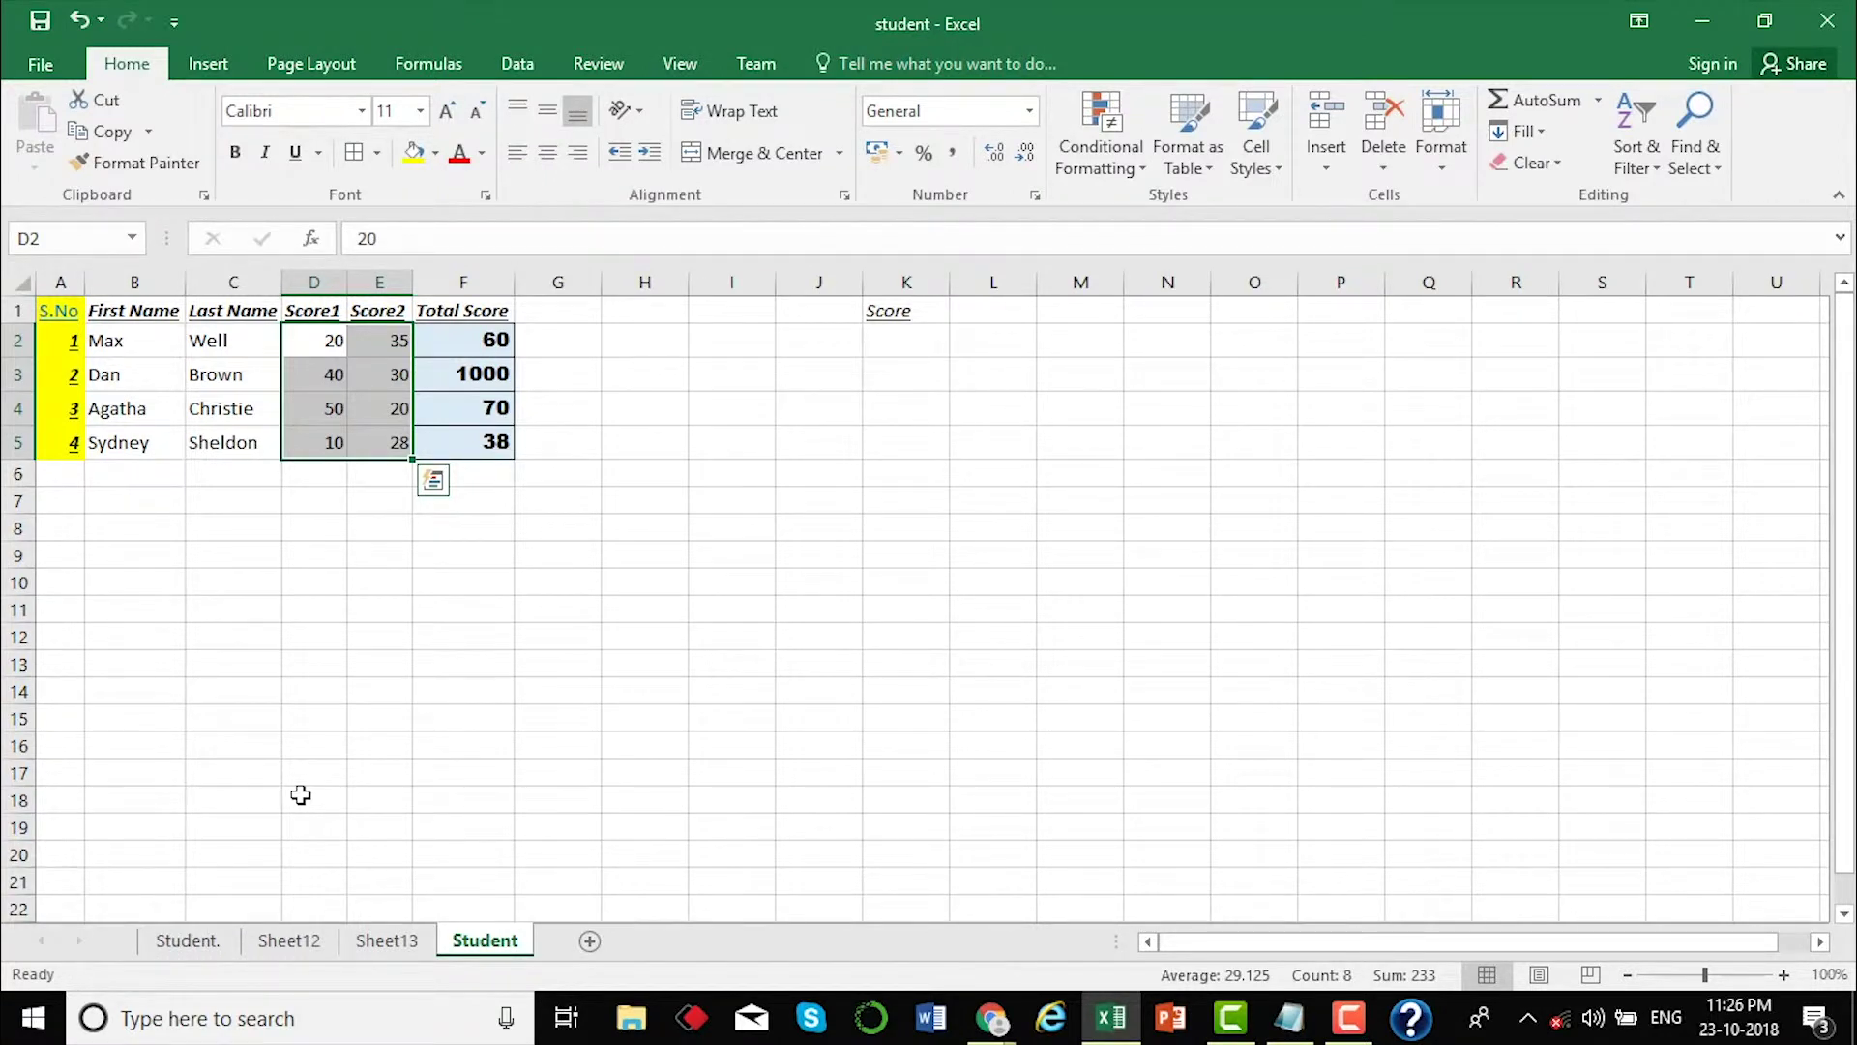
# - Go to the Student table by its defined name, show its table design options, and select a cell inside it
pyautogui.click(132, 240)
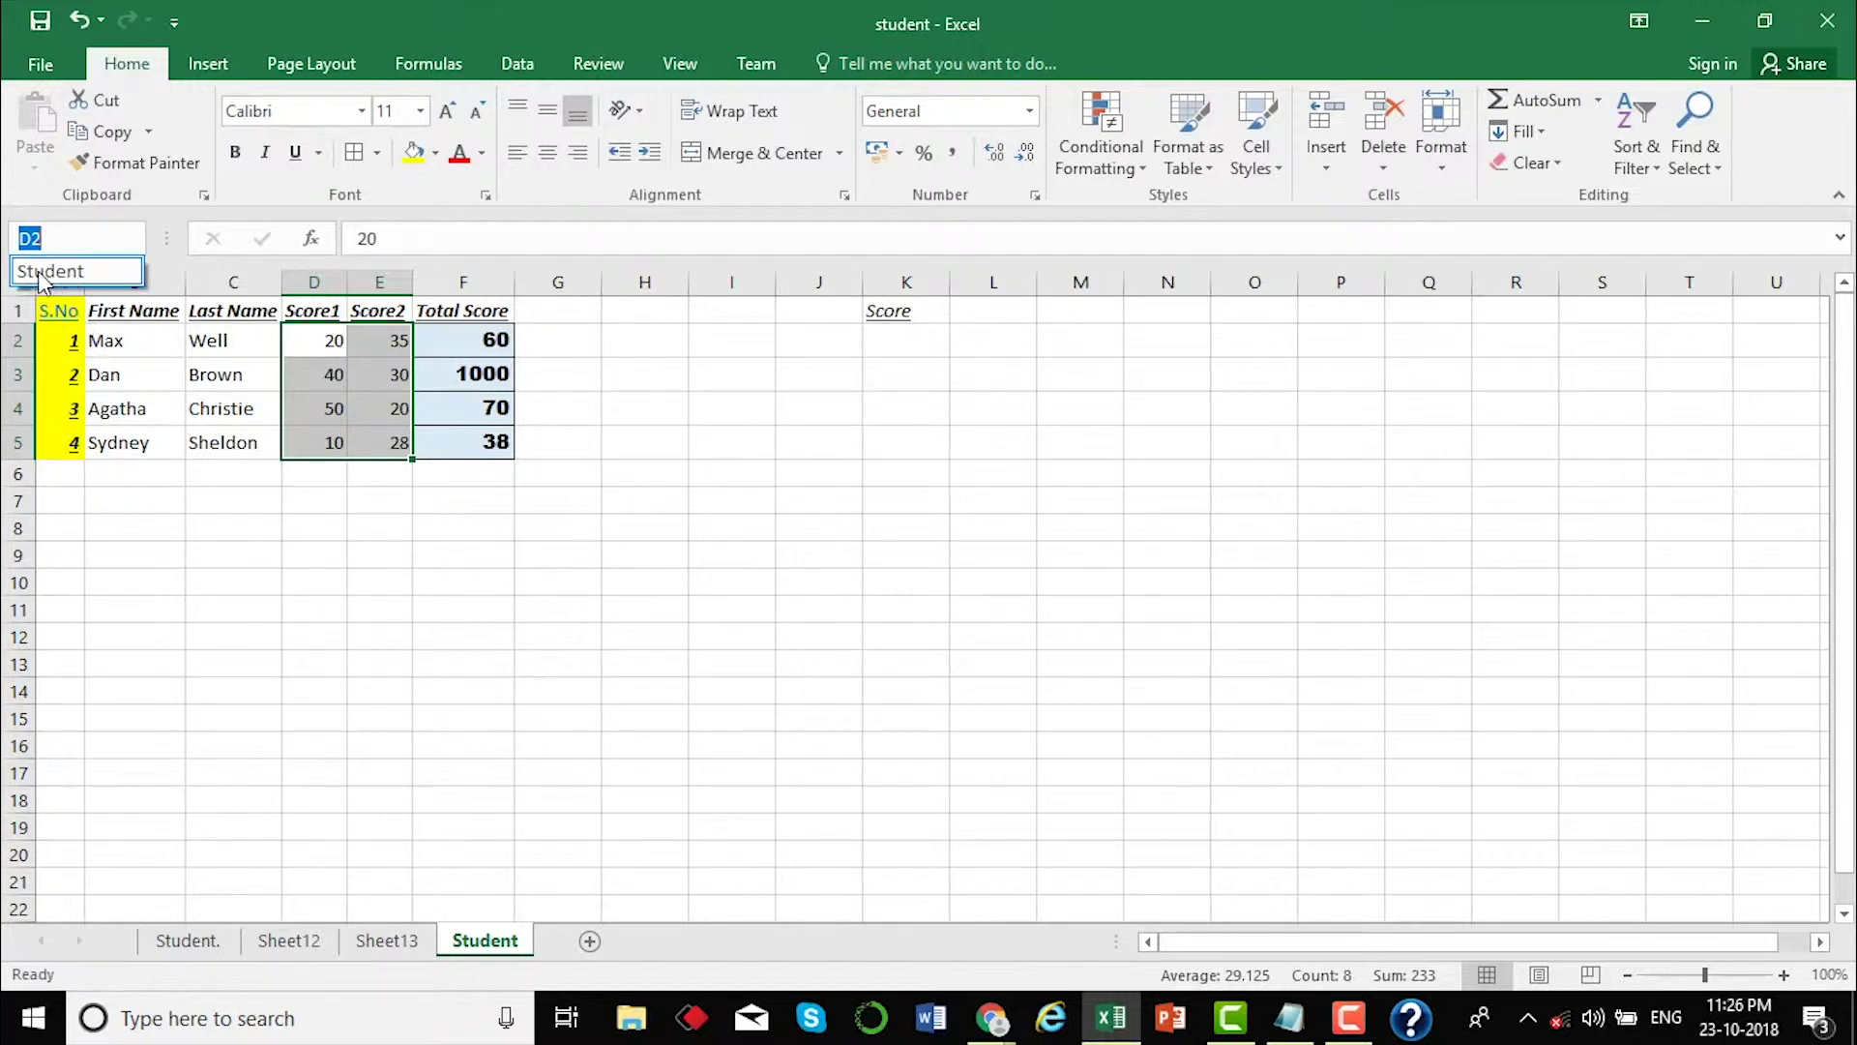
pyautogui.click(101, 275)
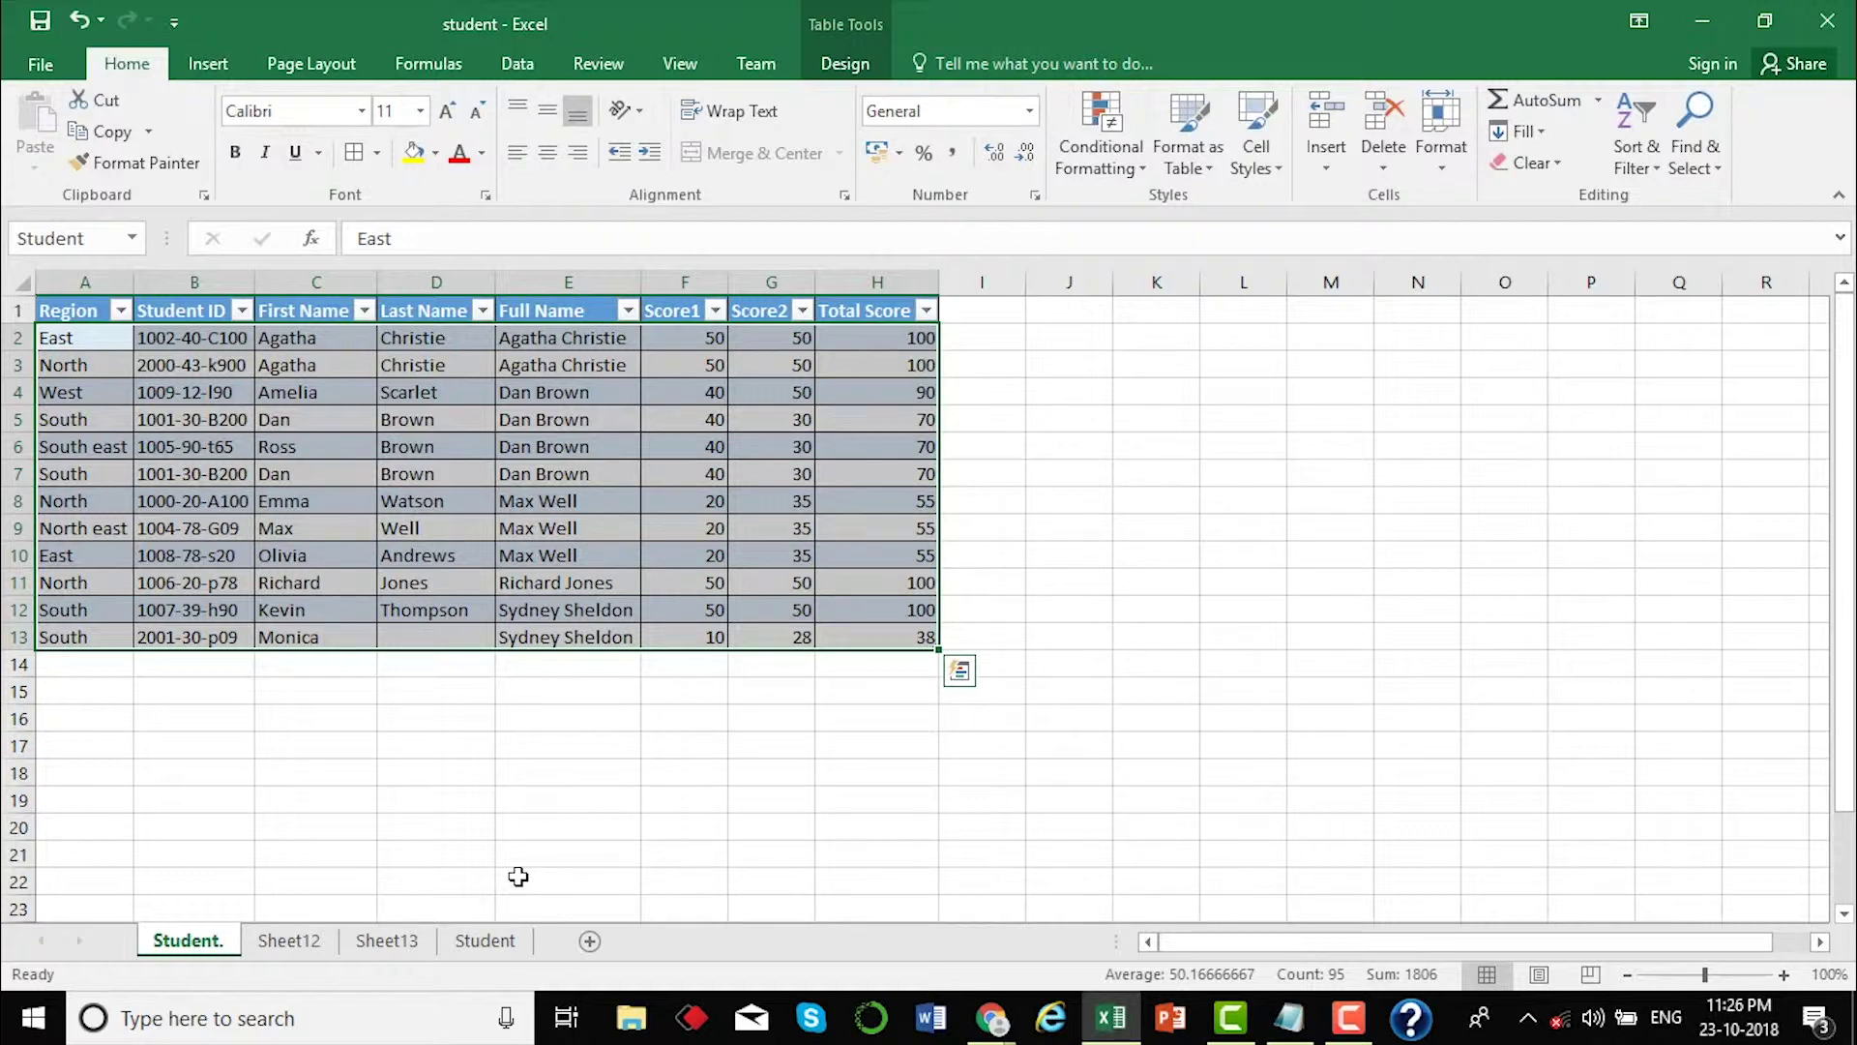
pyautogui.click(837, 62)
pyautogui.click(383, 523)
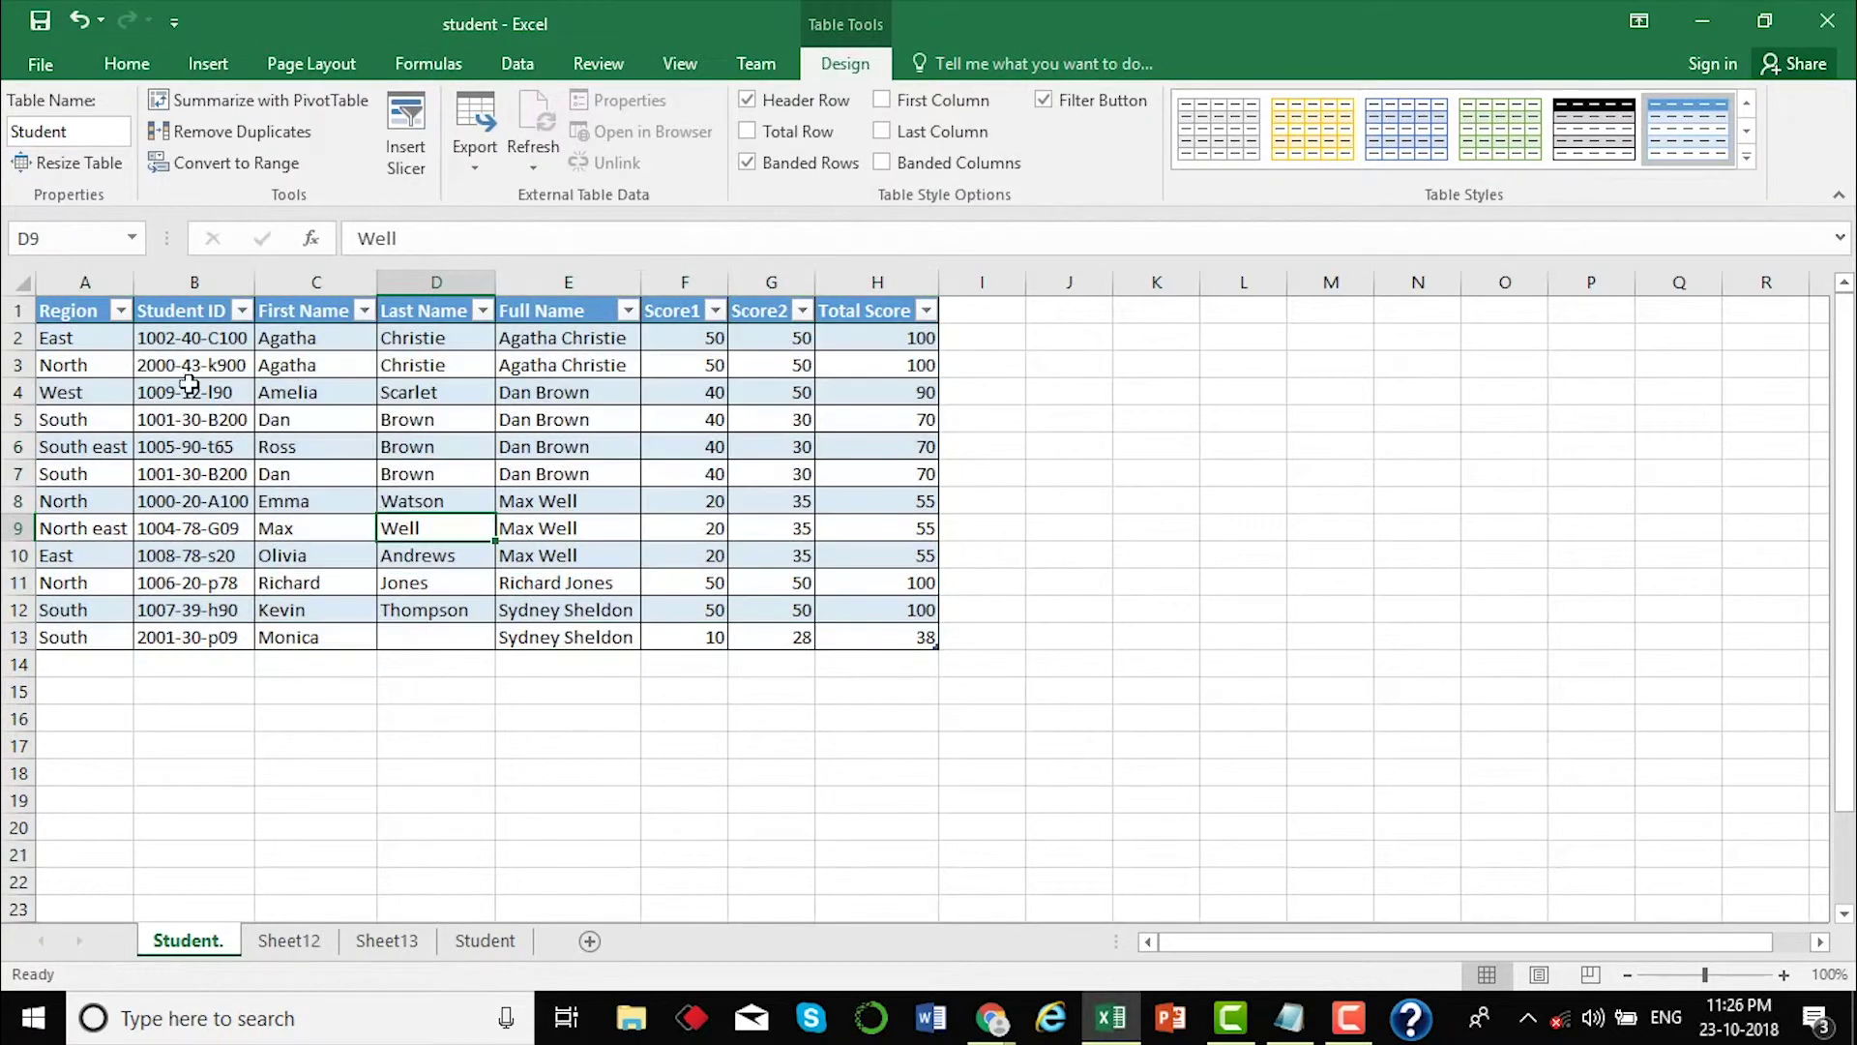
# - Apply the blue banded table style from the second row of the Medium styles to the Student table
pyautogui.moveTo(89, 323); pyautogui.dragTo(859, 626)
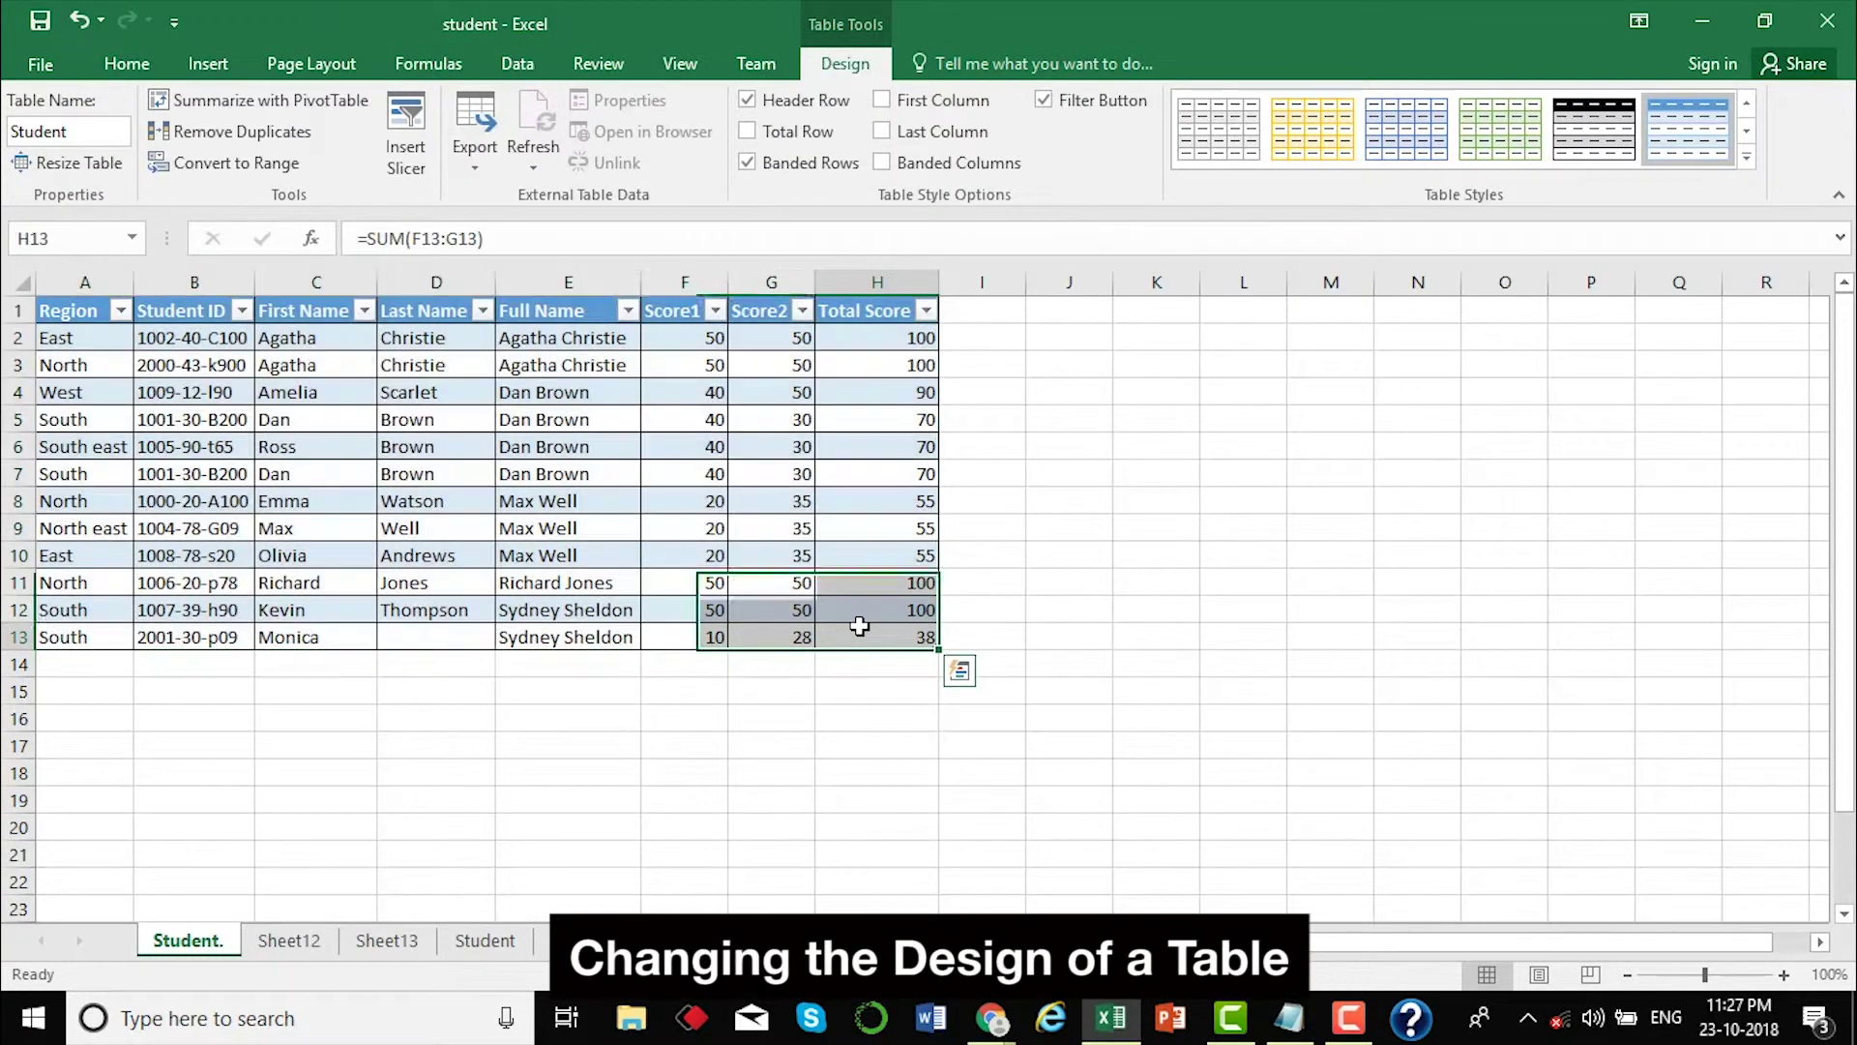
pyautogui.click(859, 625)
pyautogui.click(786, 454)
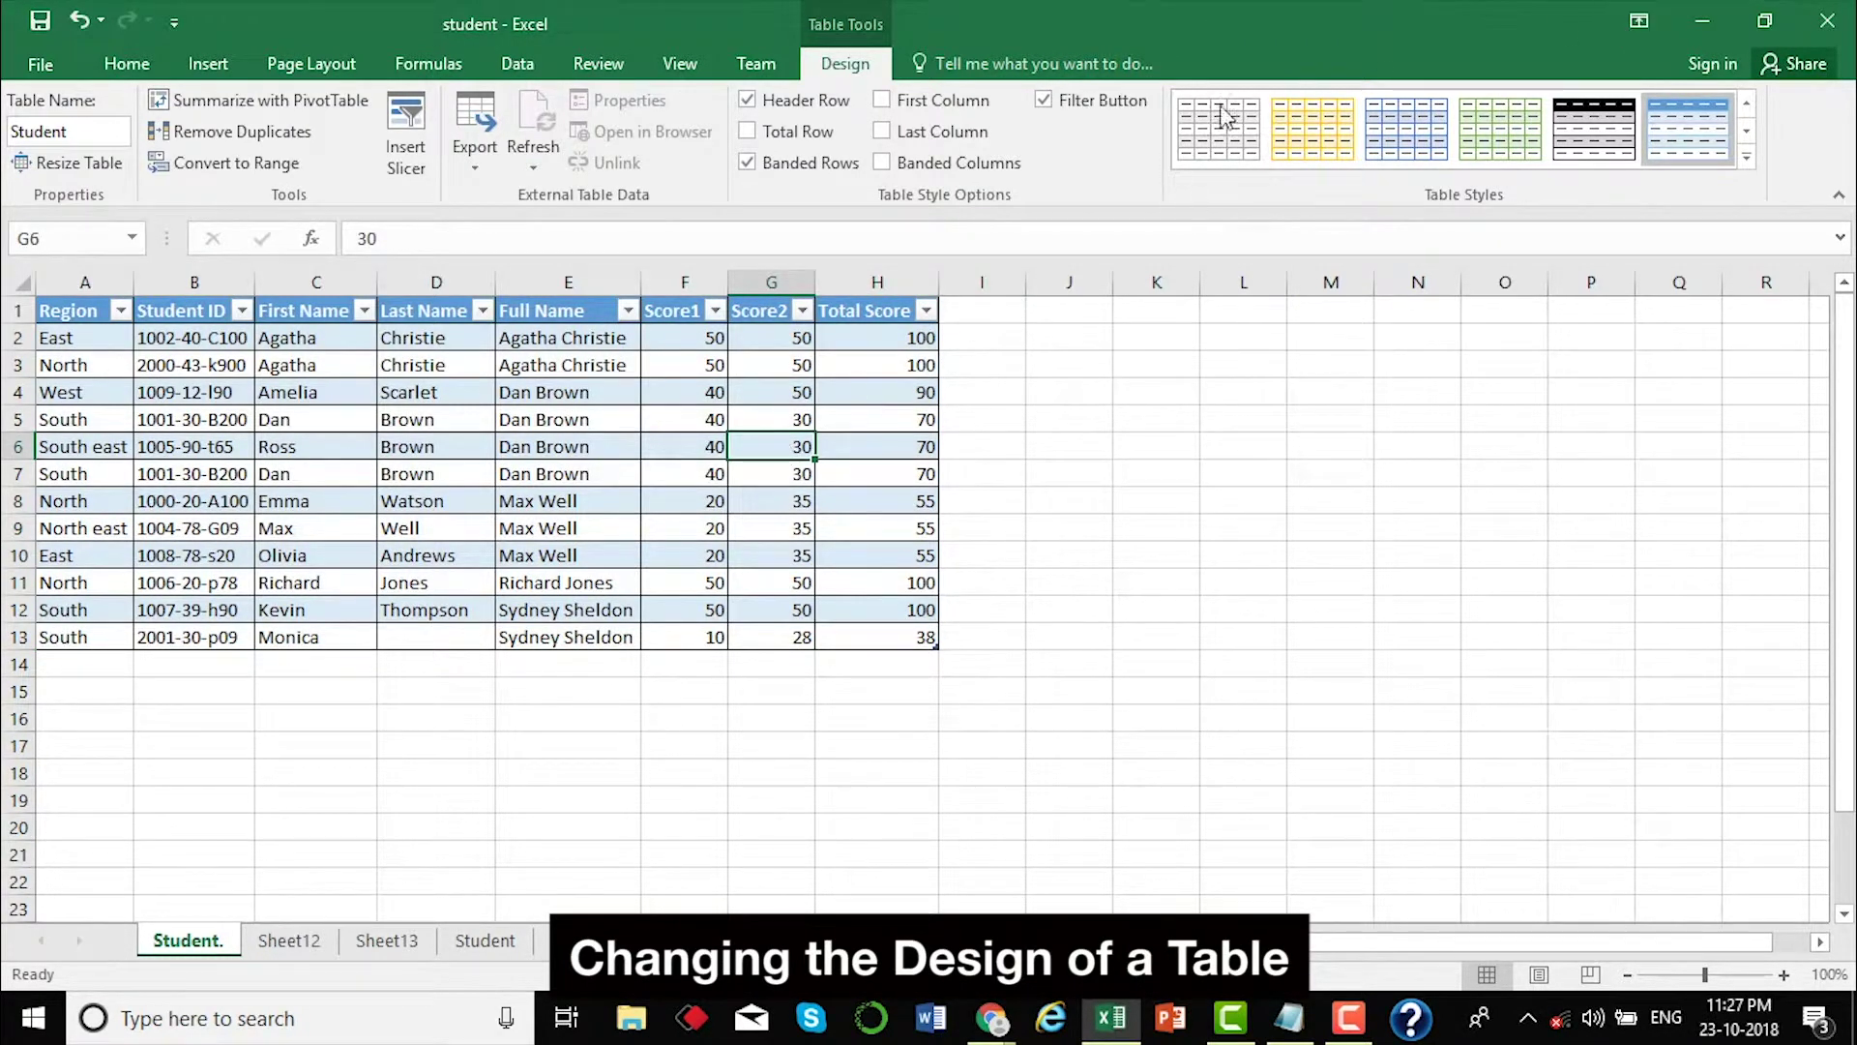
pyautogui.click(1747, 157)
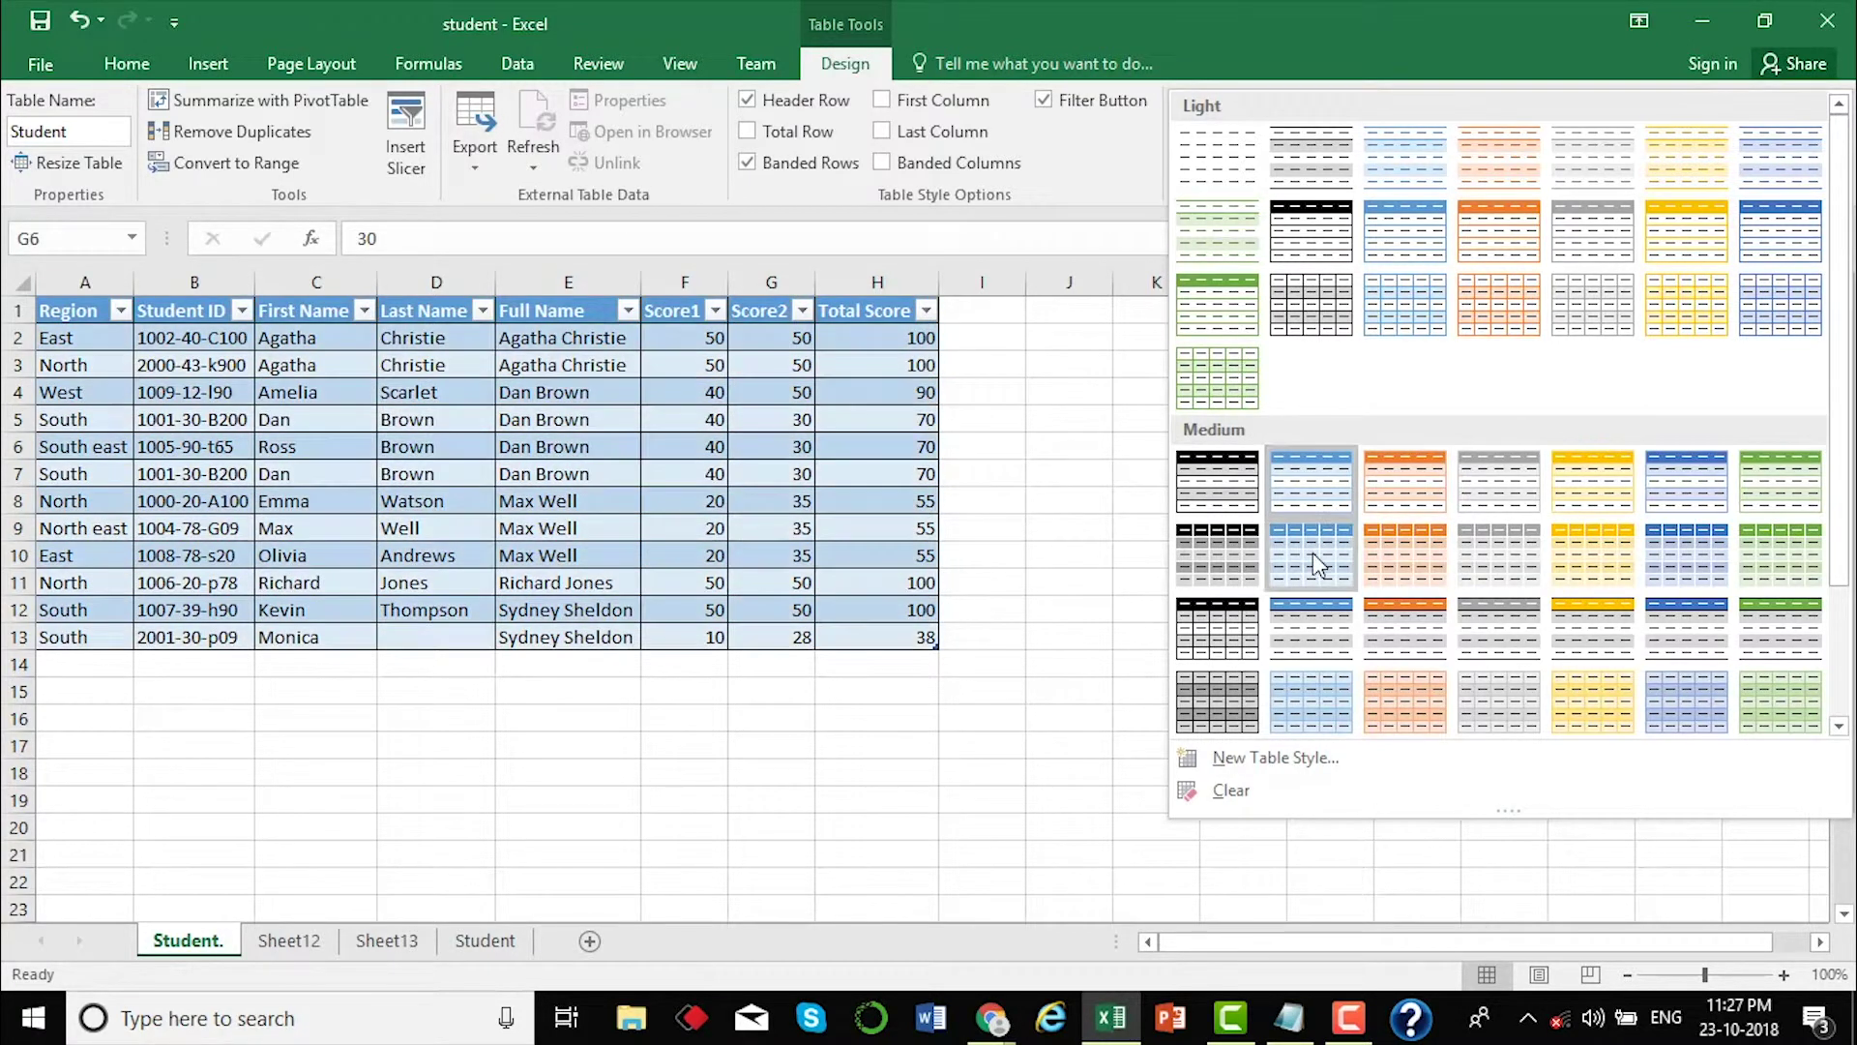
pyautogui.click(1314, 553)
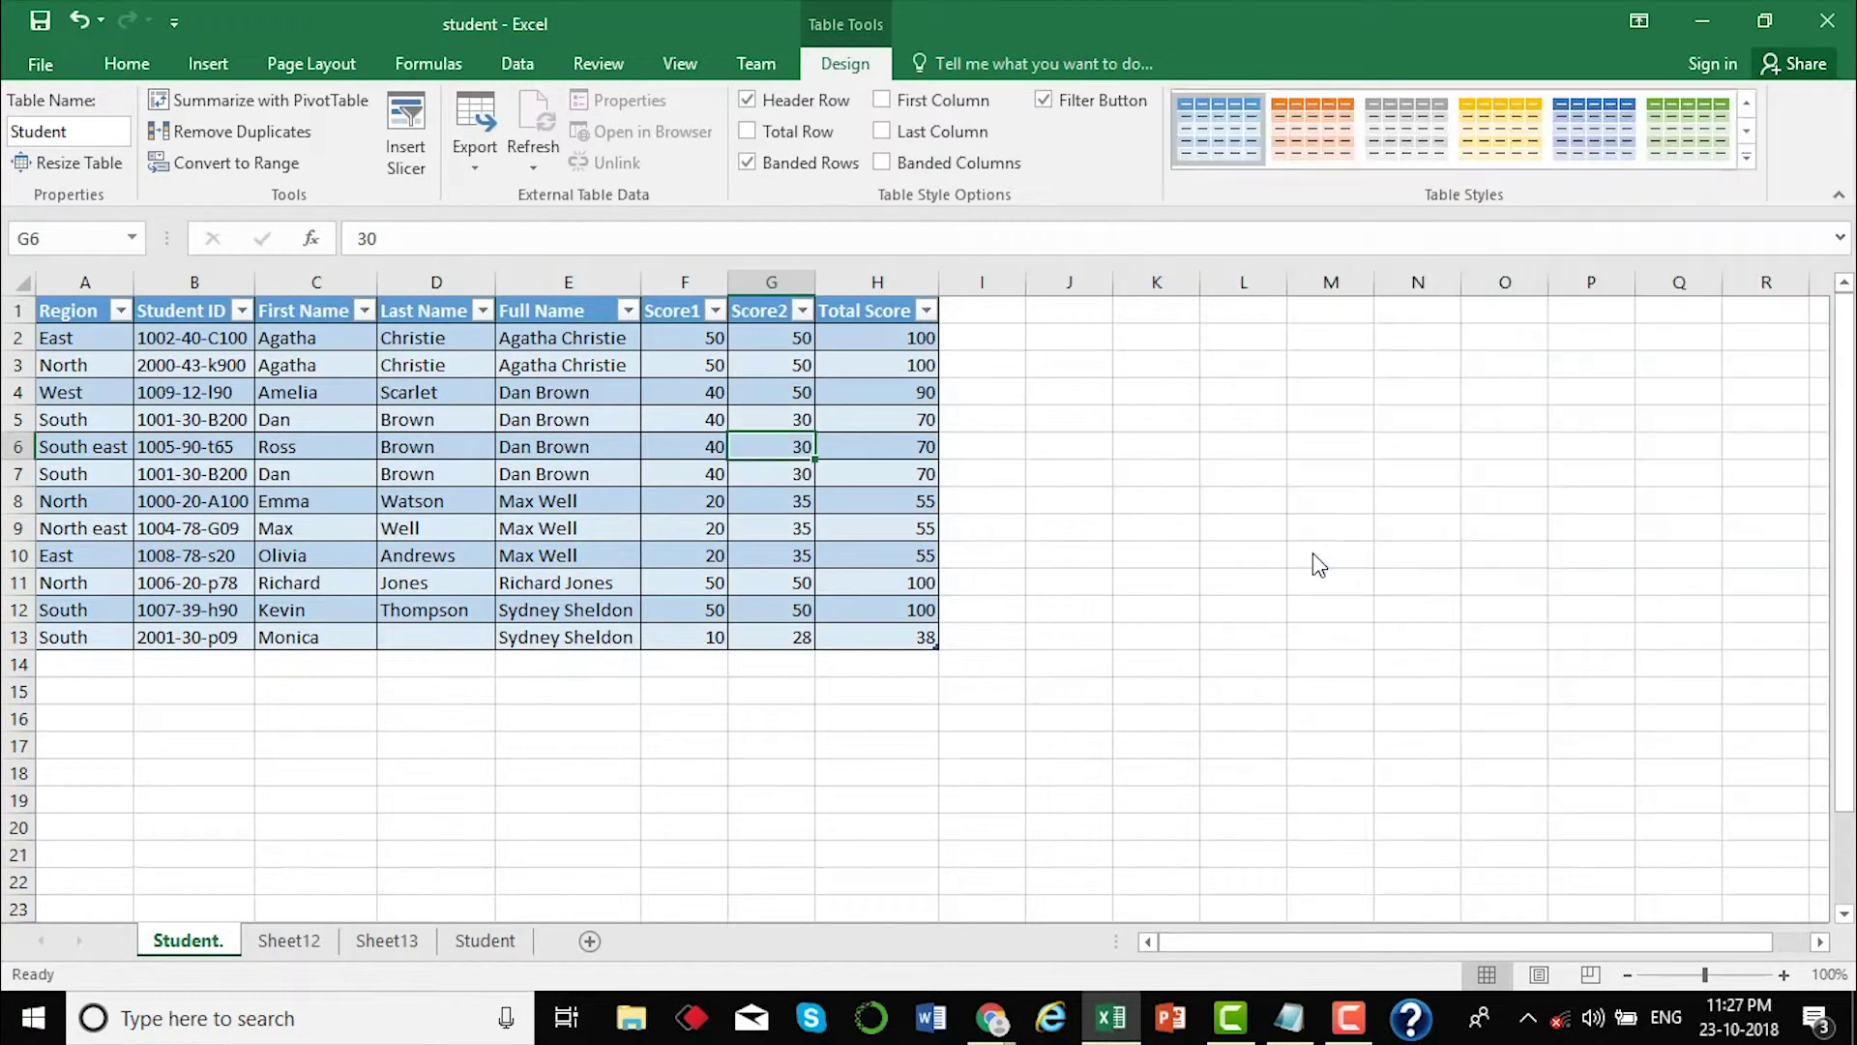
pyautogui.click(604, 661)
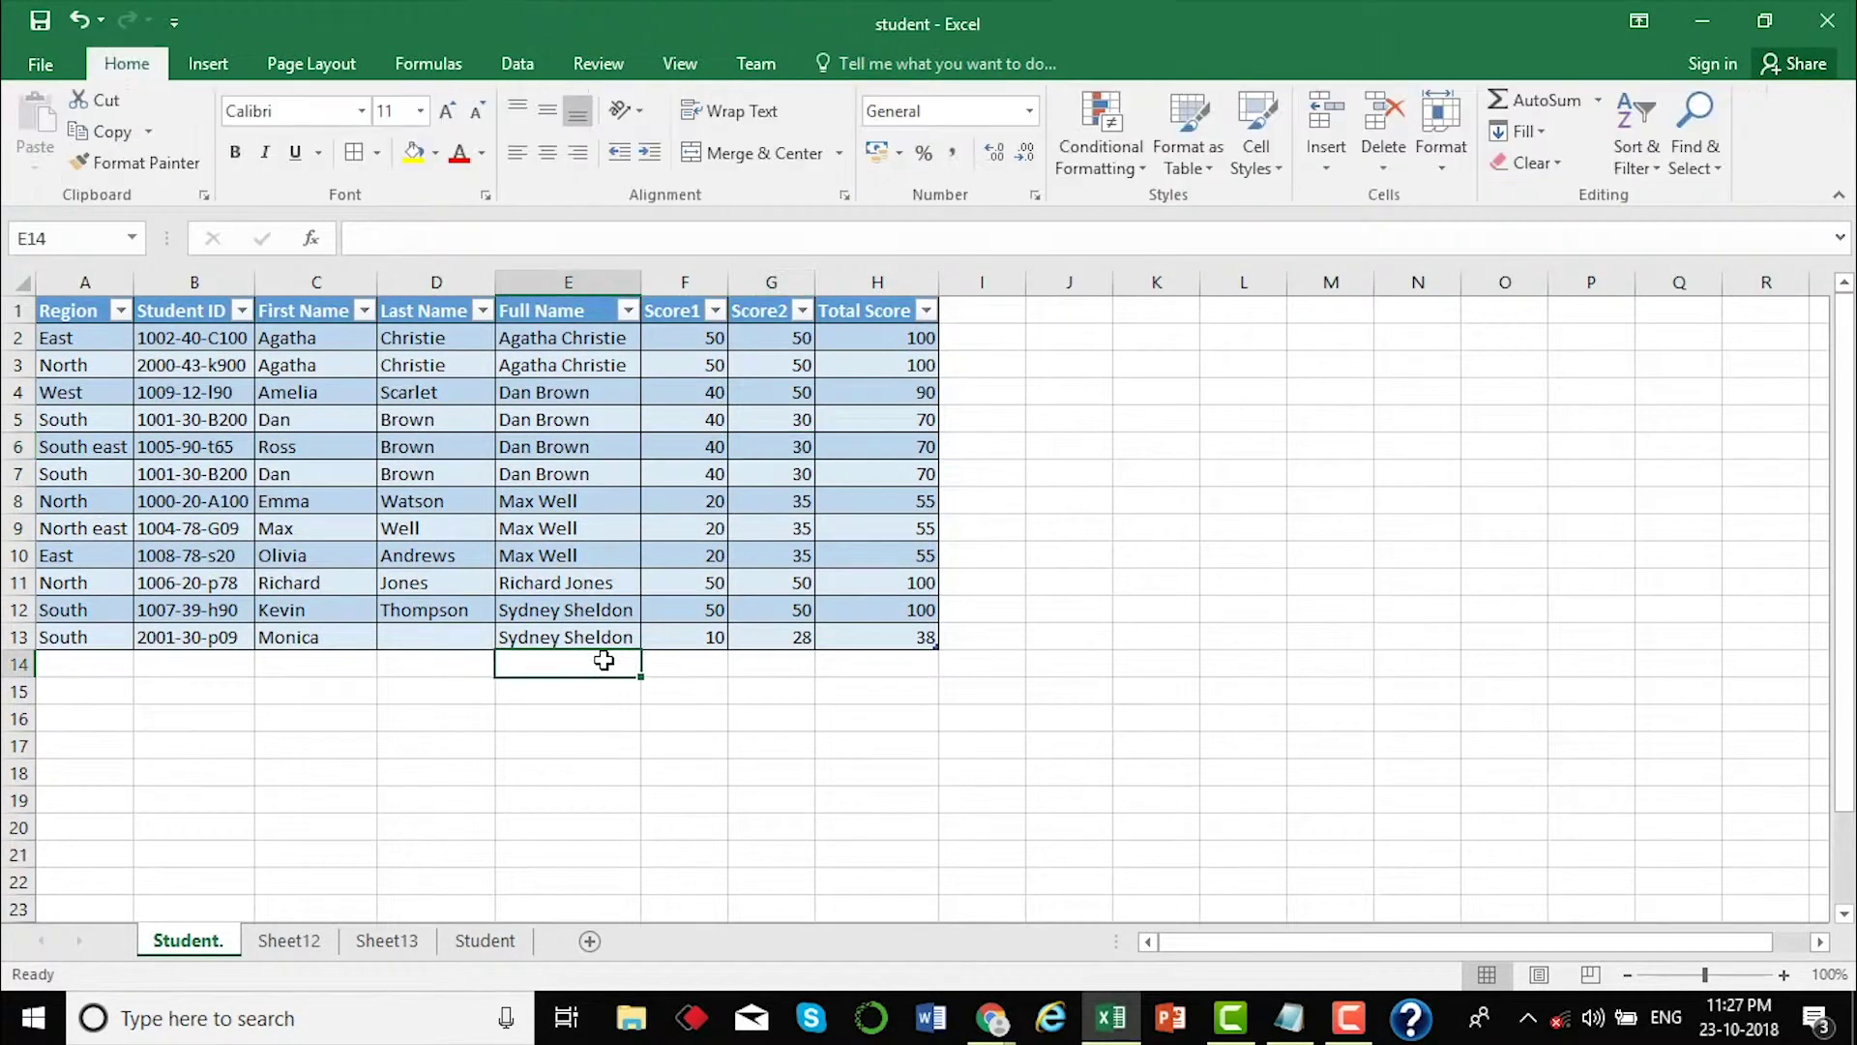
# - Examine the Student table for duplicate records, comparing the full entries in rows 5 and 7
pyautogui.click(557, 411)
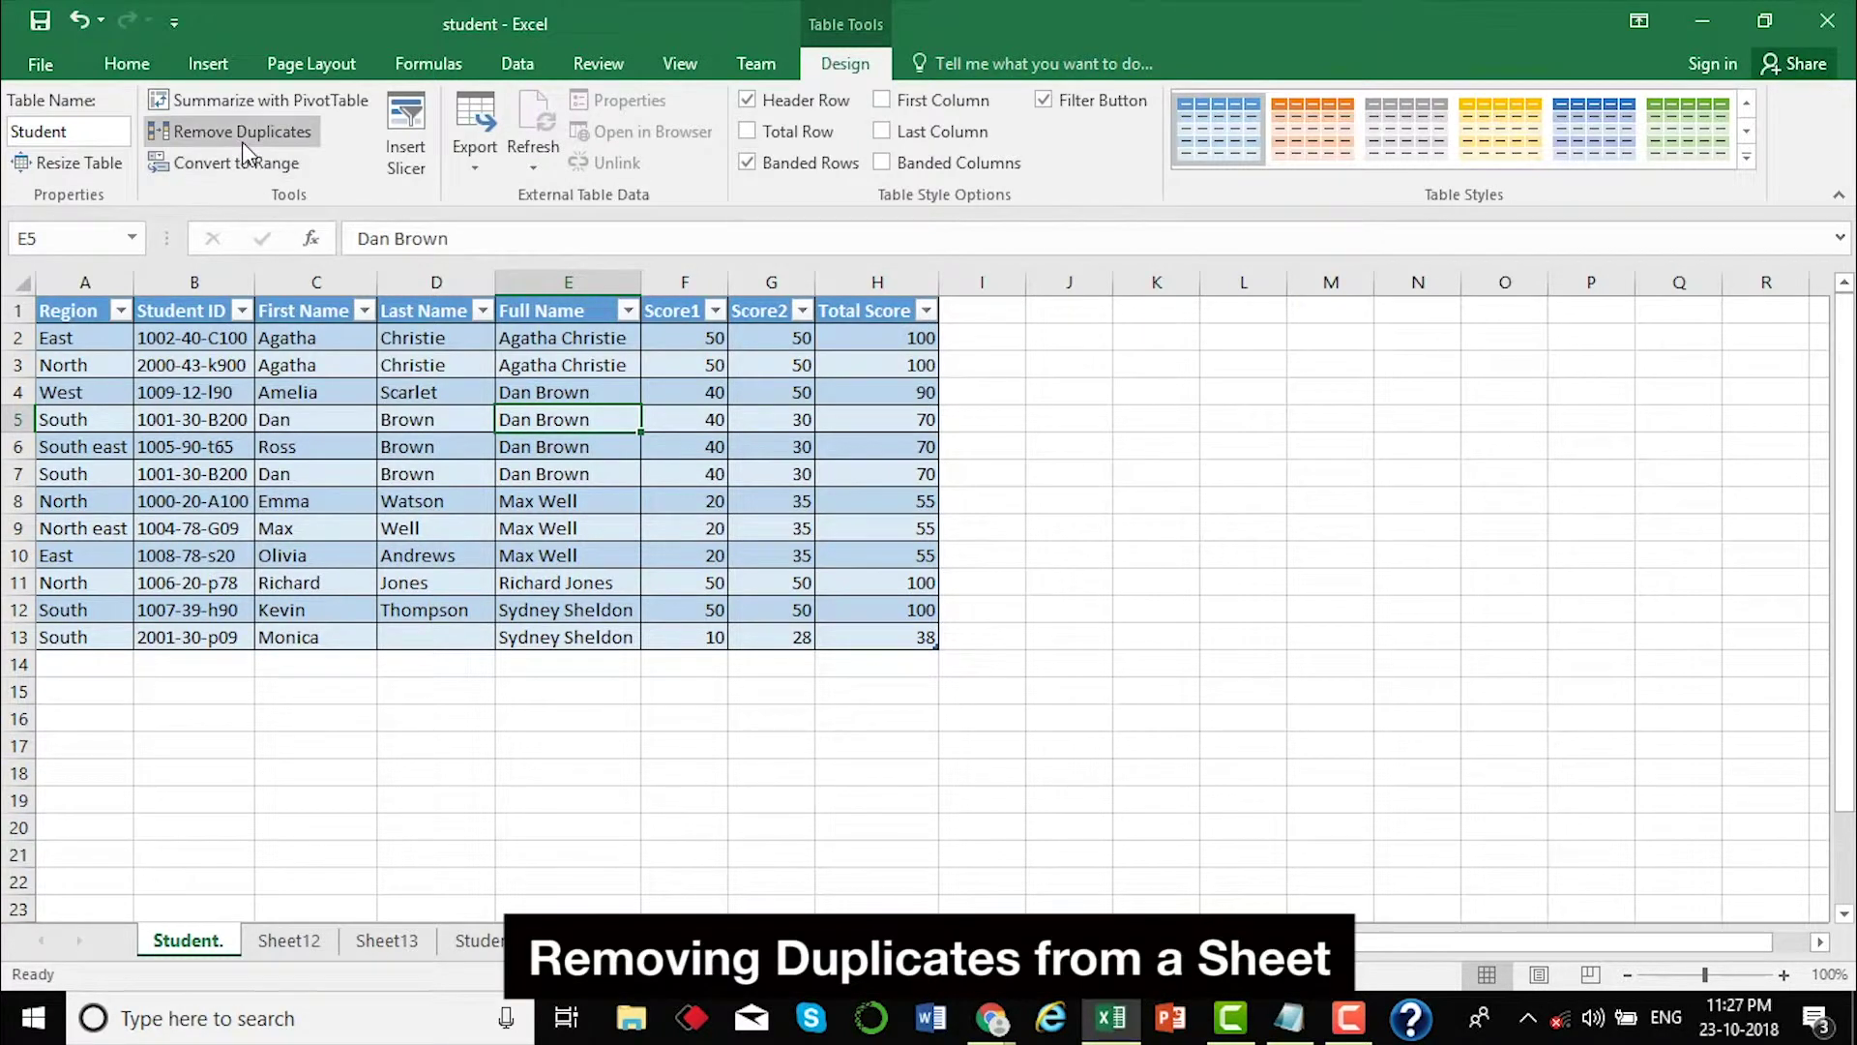
pyautogui.click(414, 453)
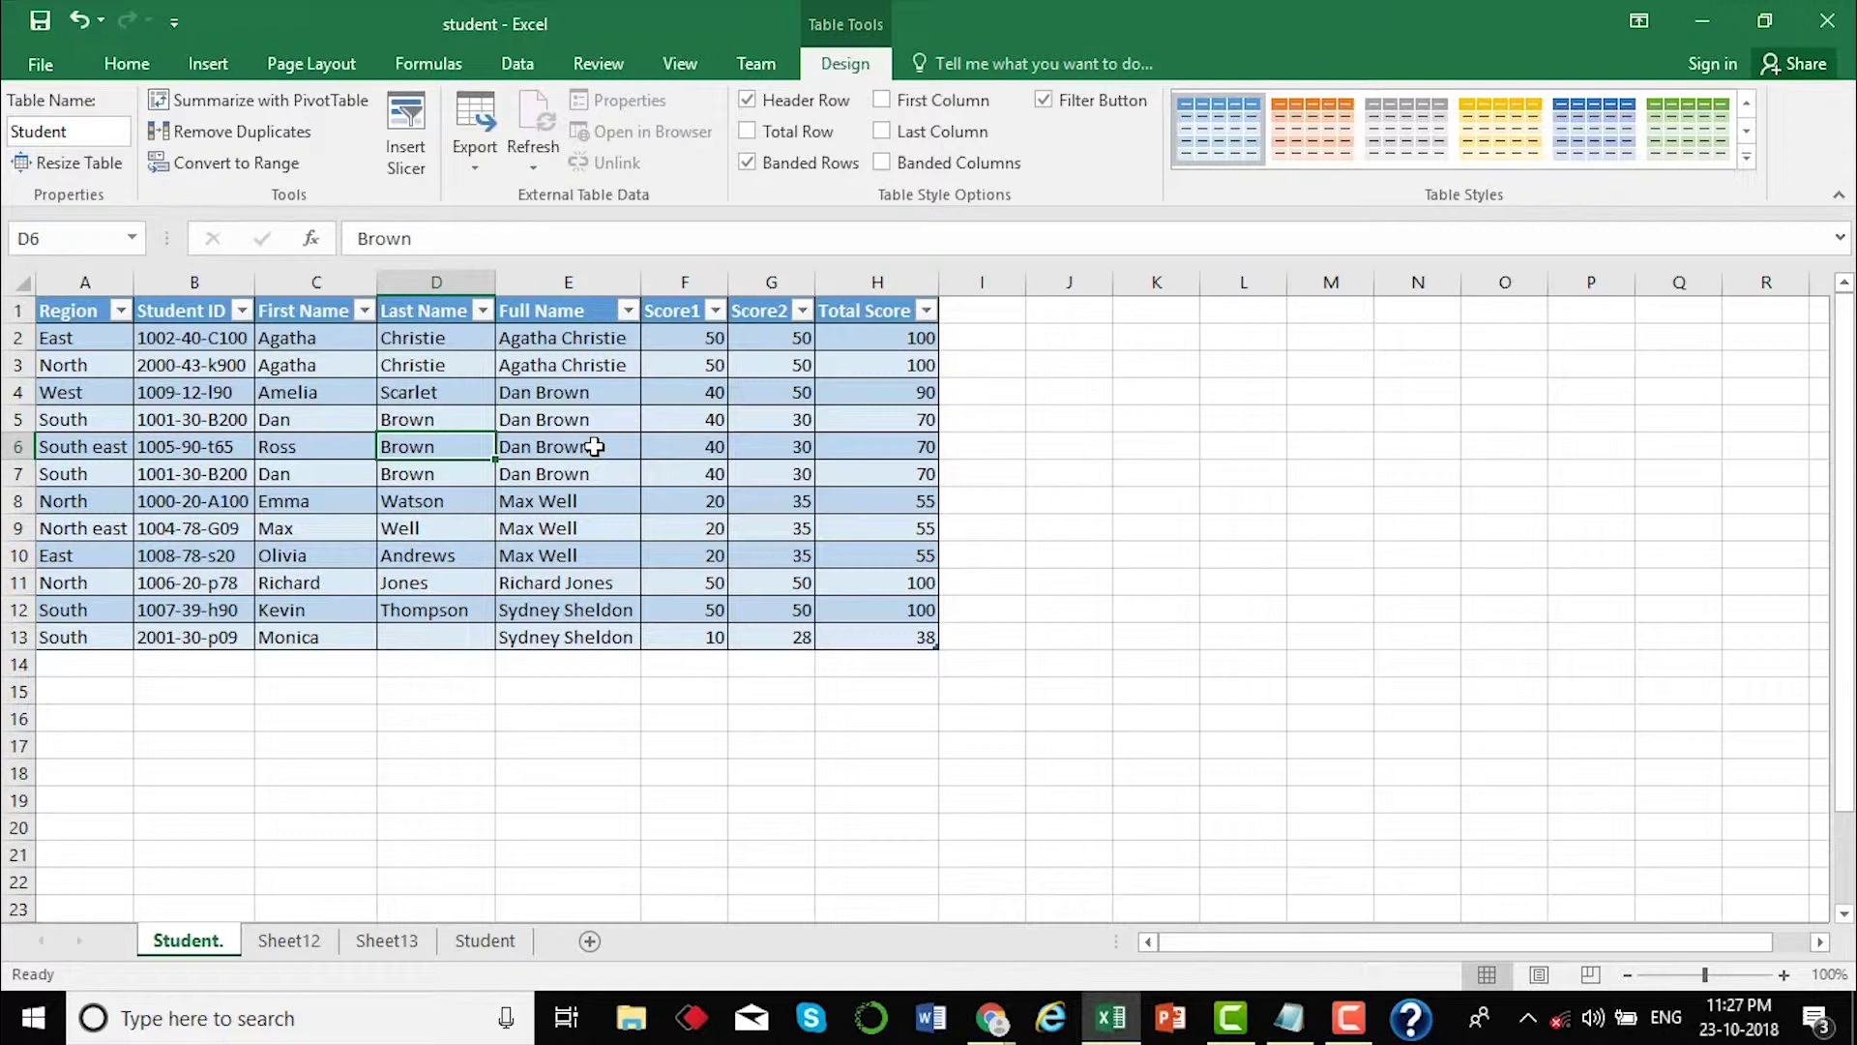
pyautogui.click(365, 441)
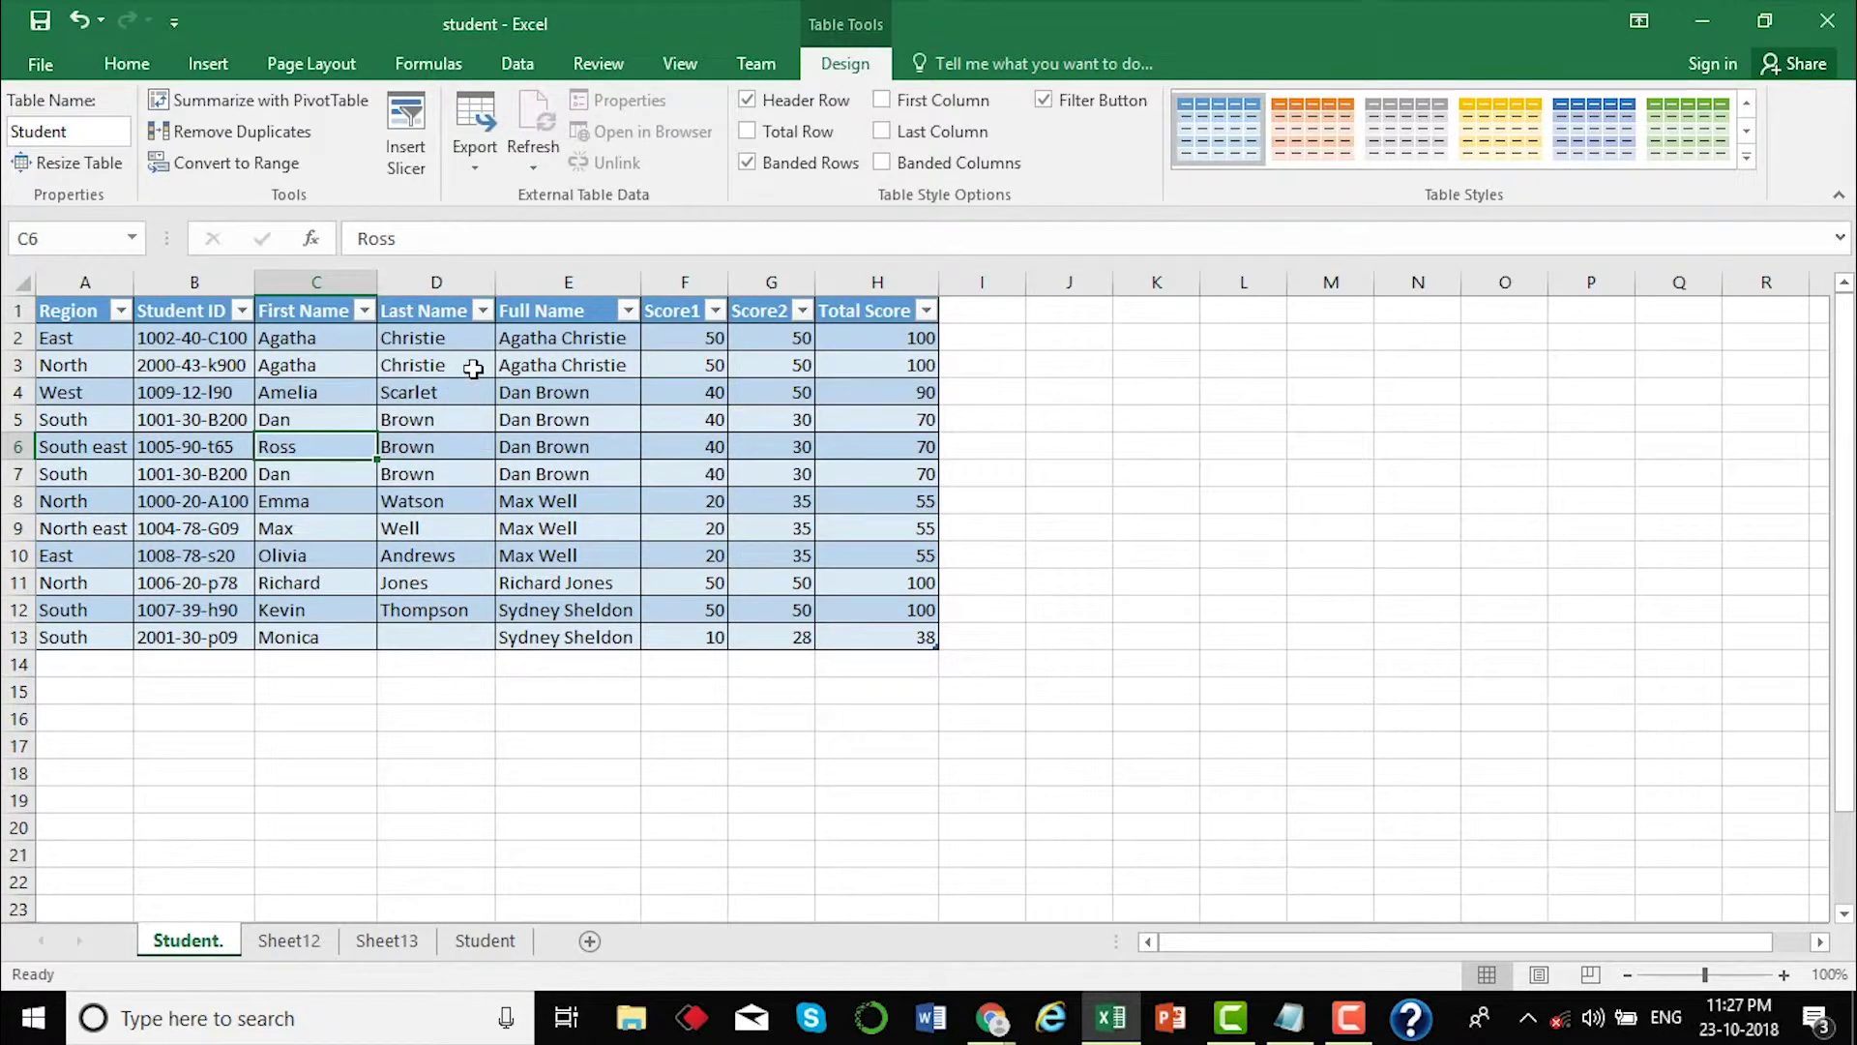
pyautogui.click(397, 615)
pyautogui.click(350, 501)
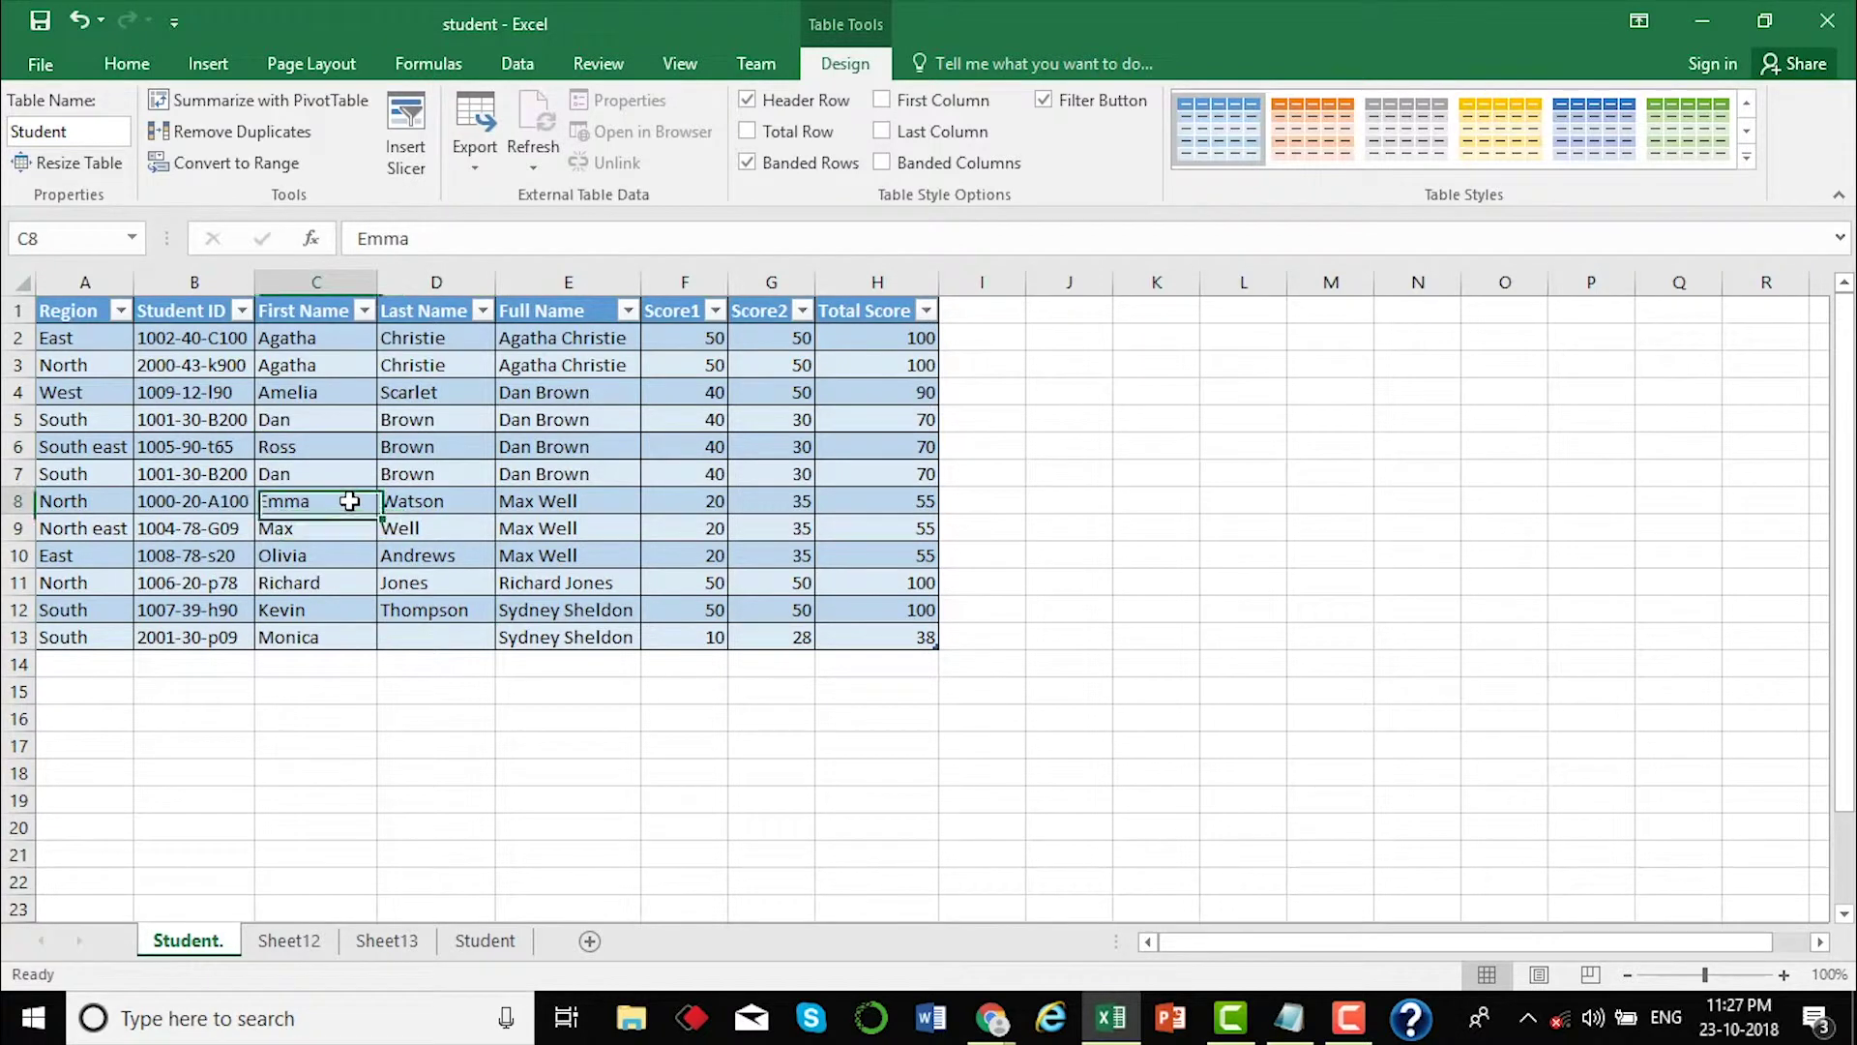
pyautogui.click(205, 420)
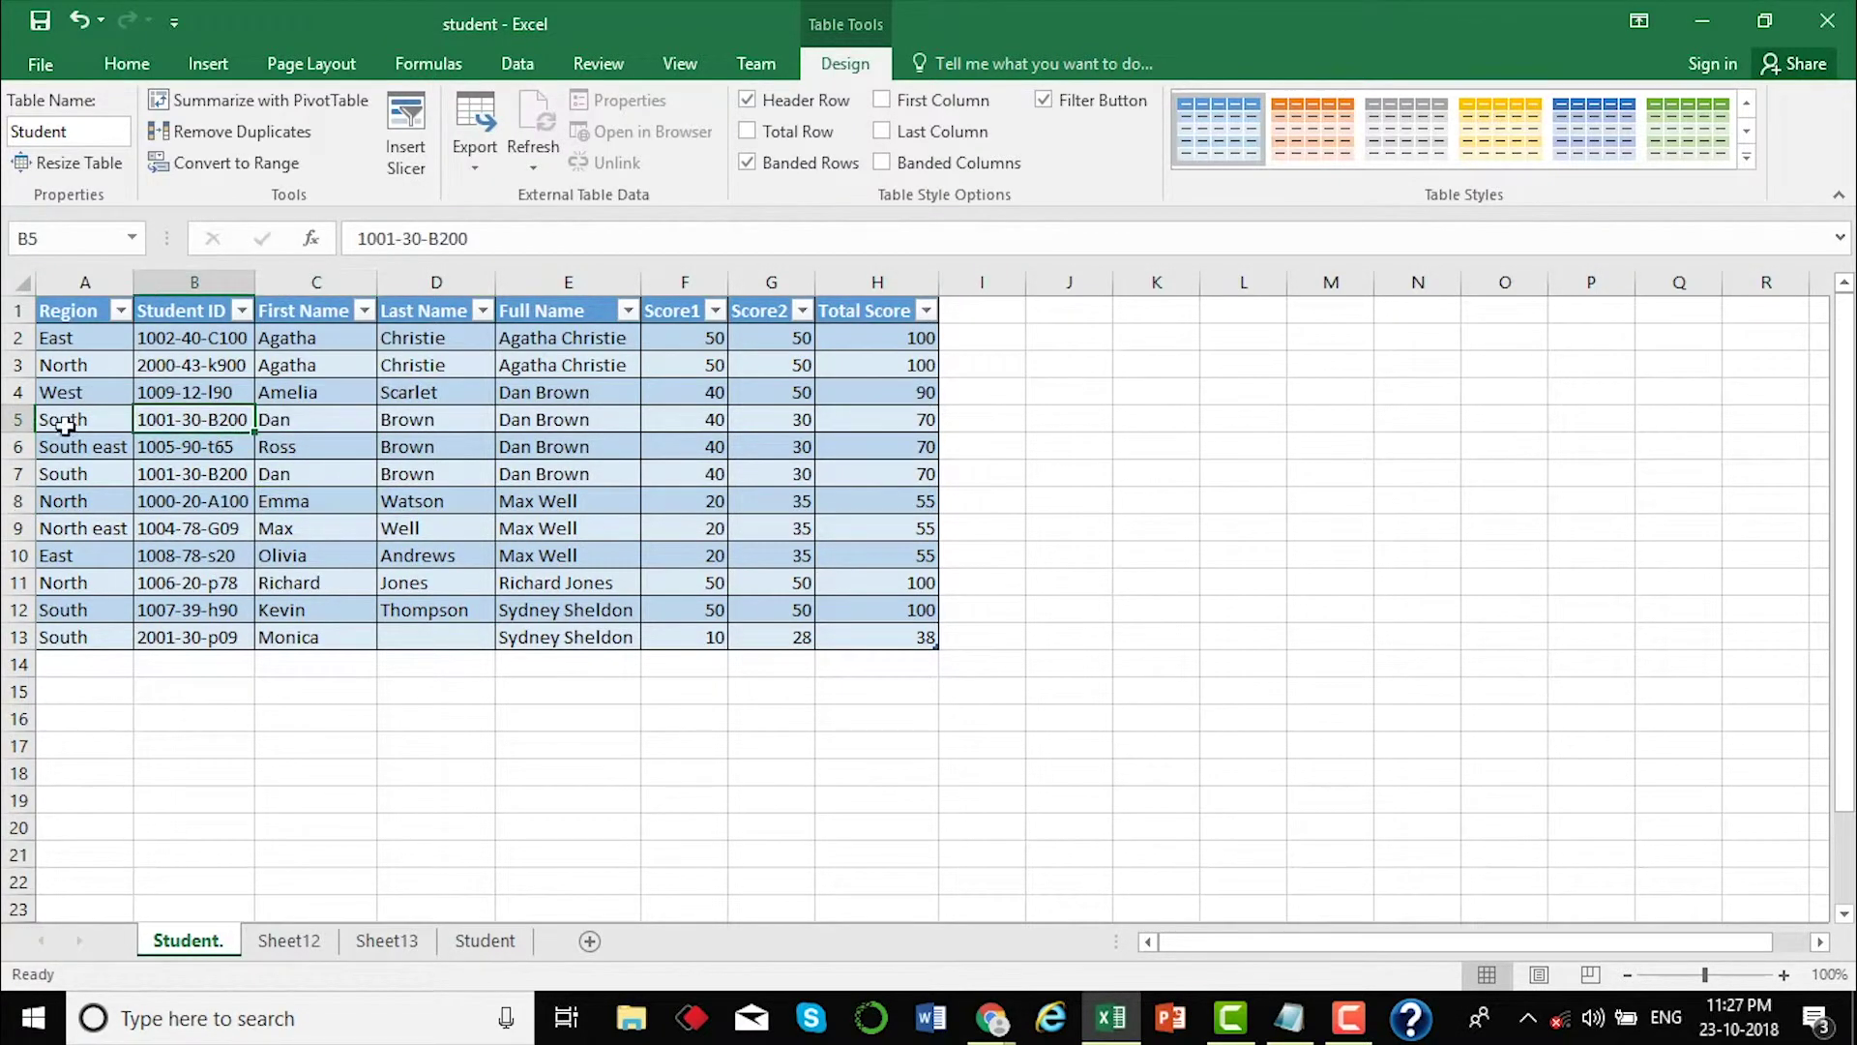
pyautogui.click(13, 419)
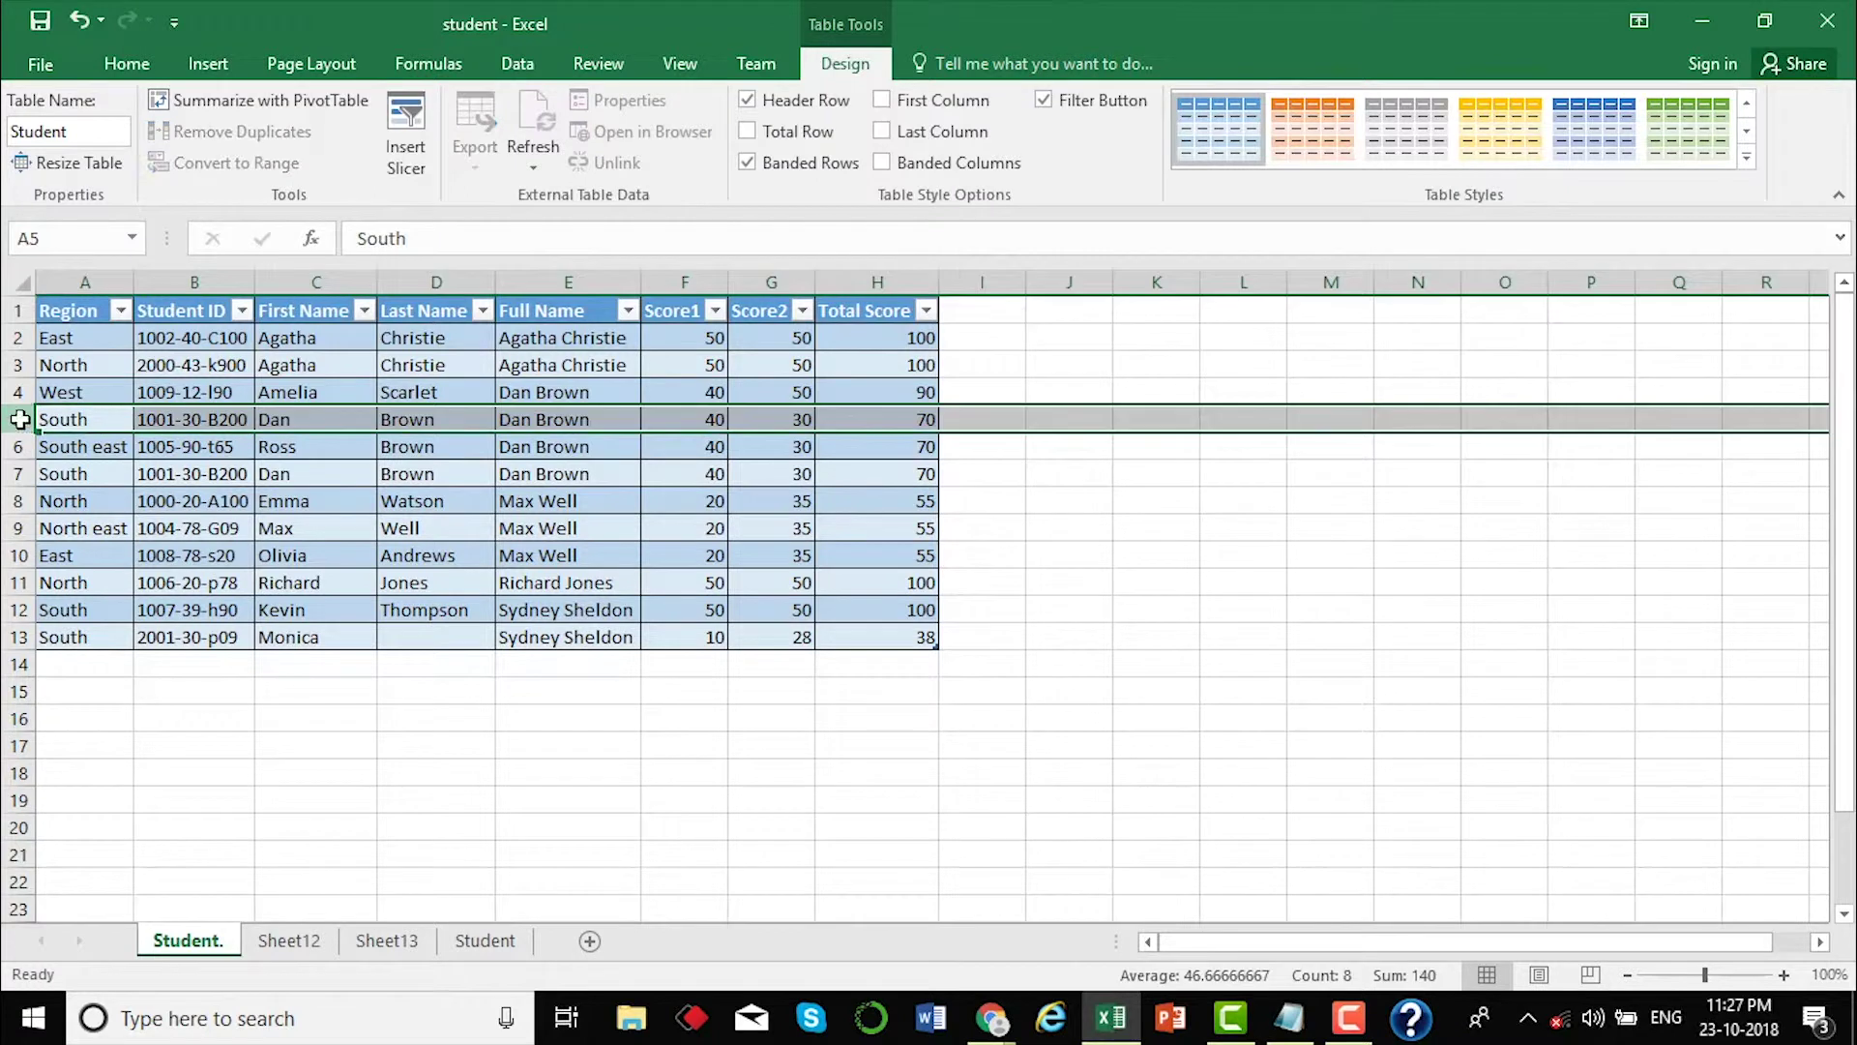
pyautogui.keyDown('ctrl'); pyautogui.click(15, 473); pyautogui.keyUp('ctrl')
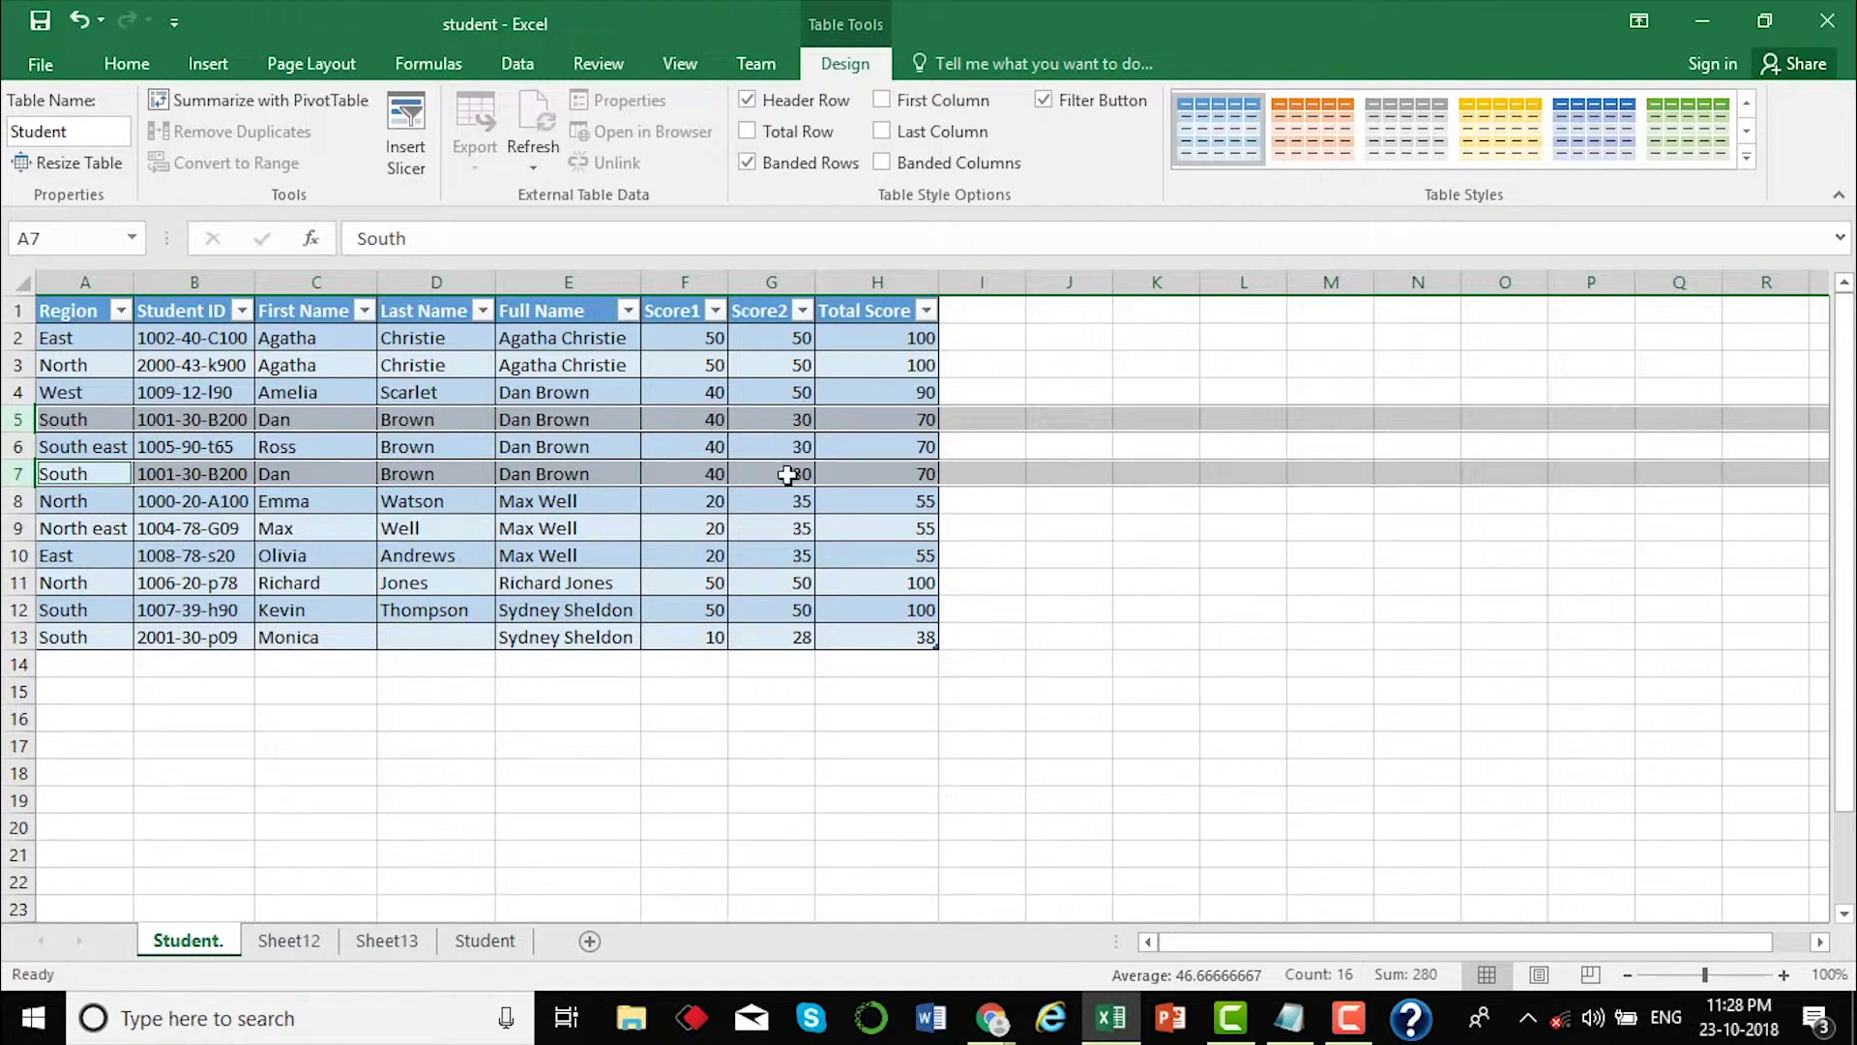
pyautogui.click(812, 544)
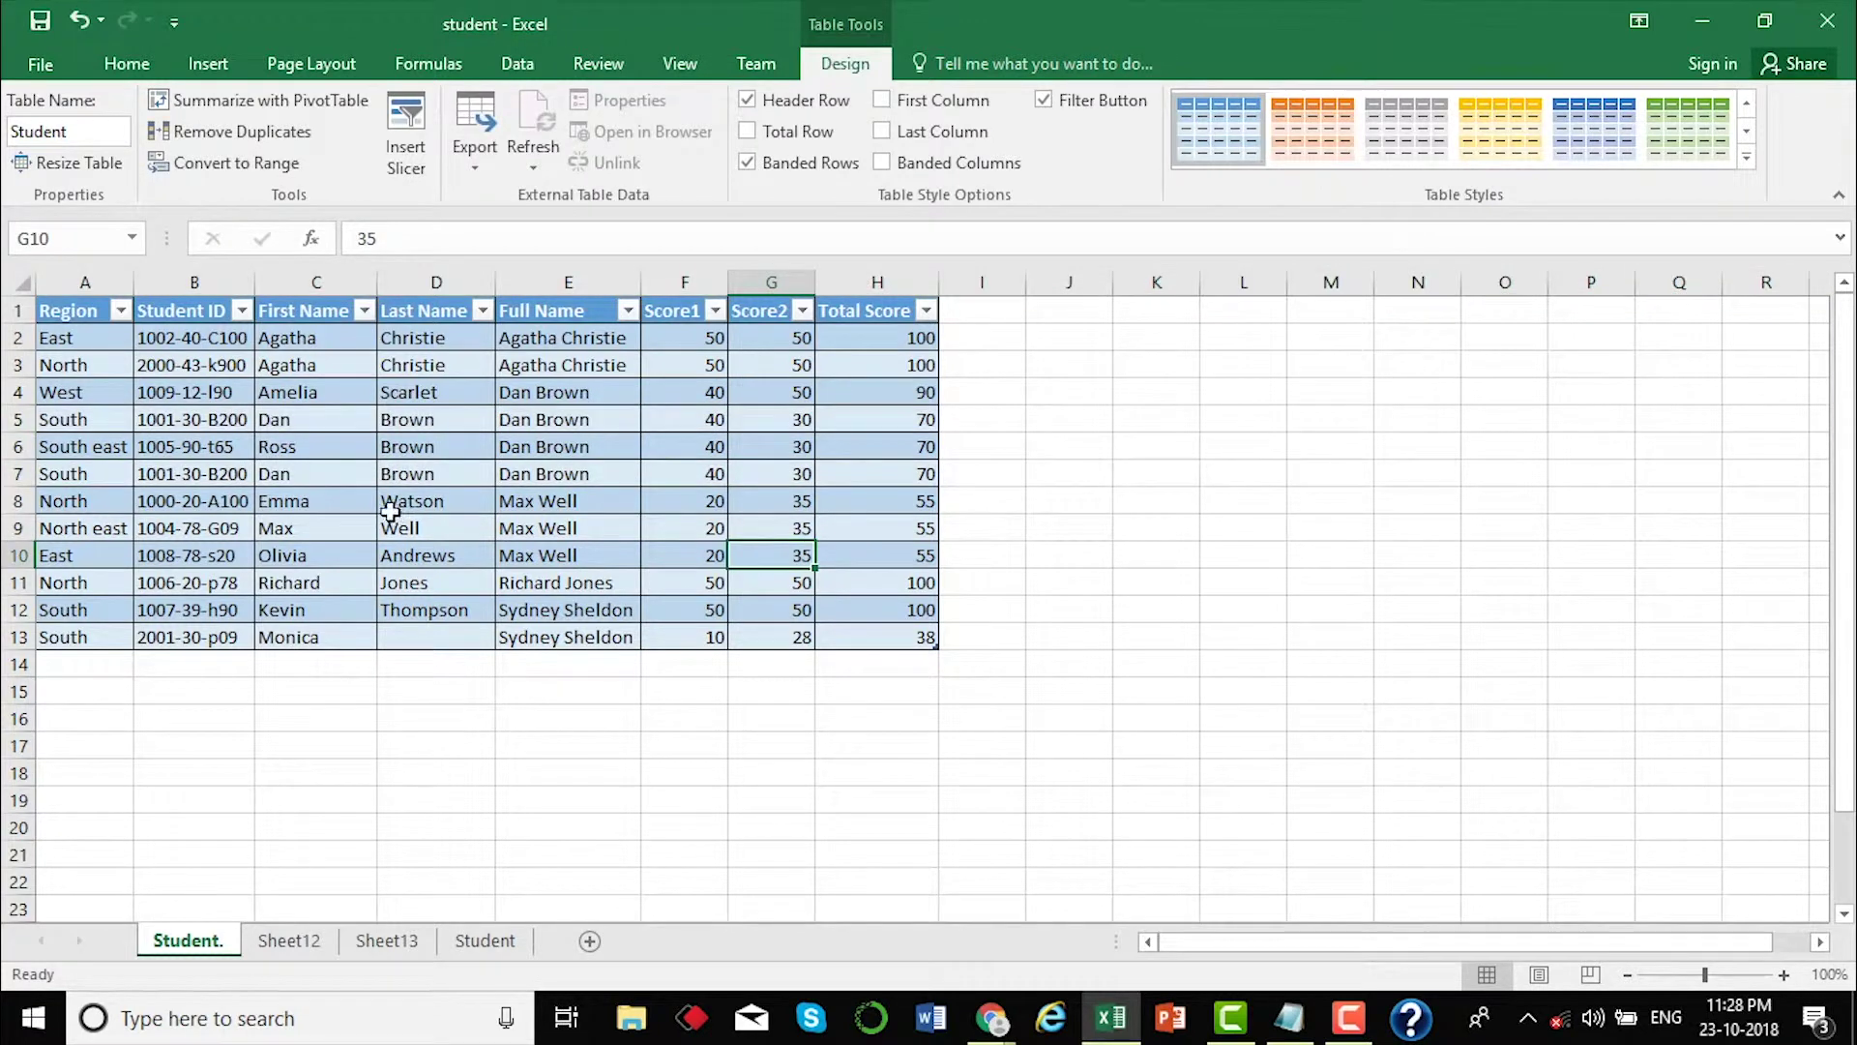
# - Highlight the whole of rows 5 and 7 with a yellow fill
pyautogui.click(13, 418)
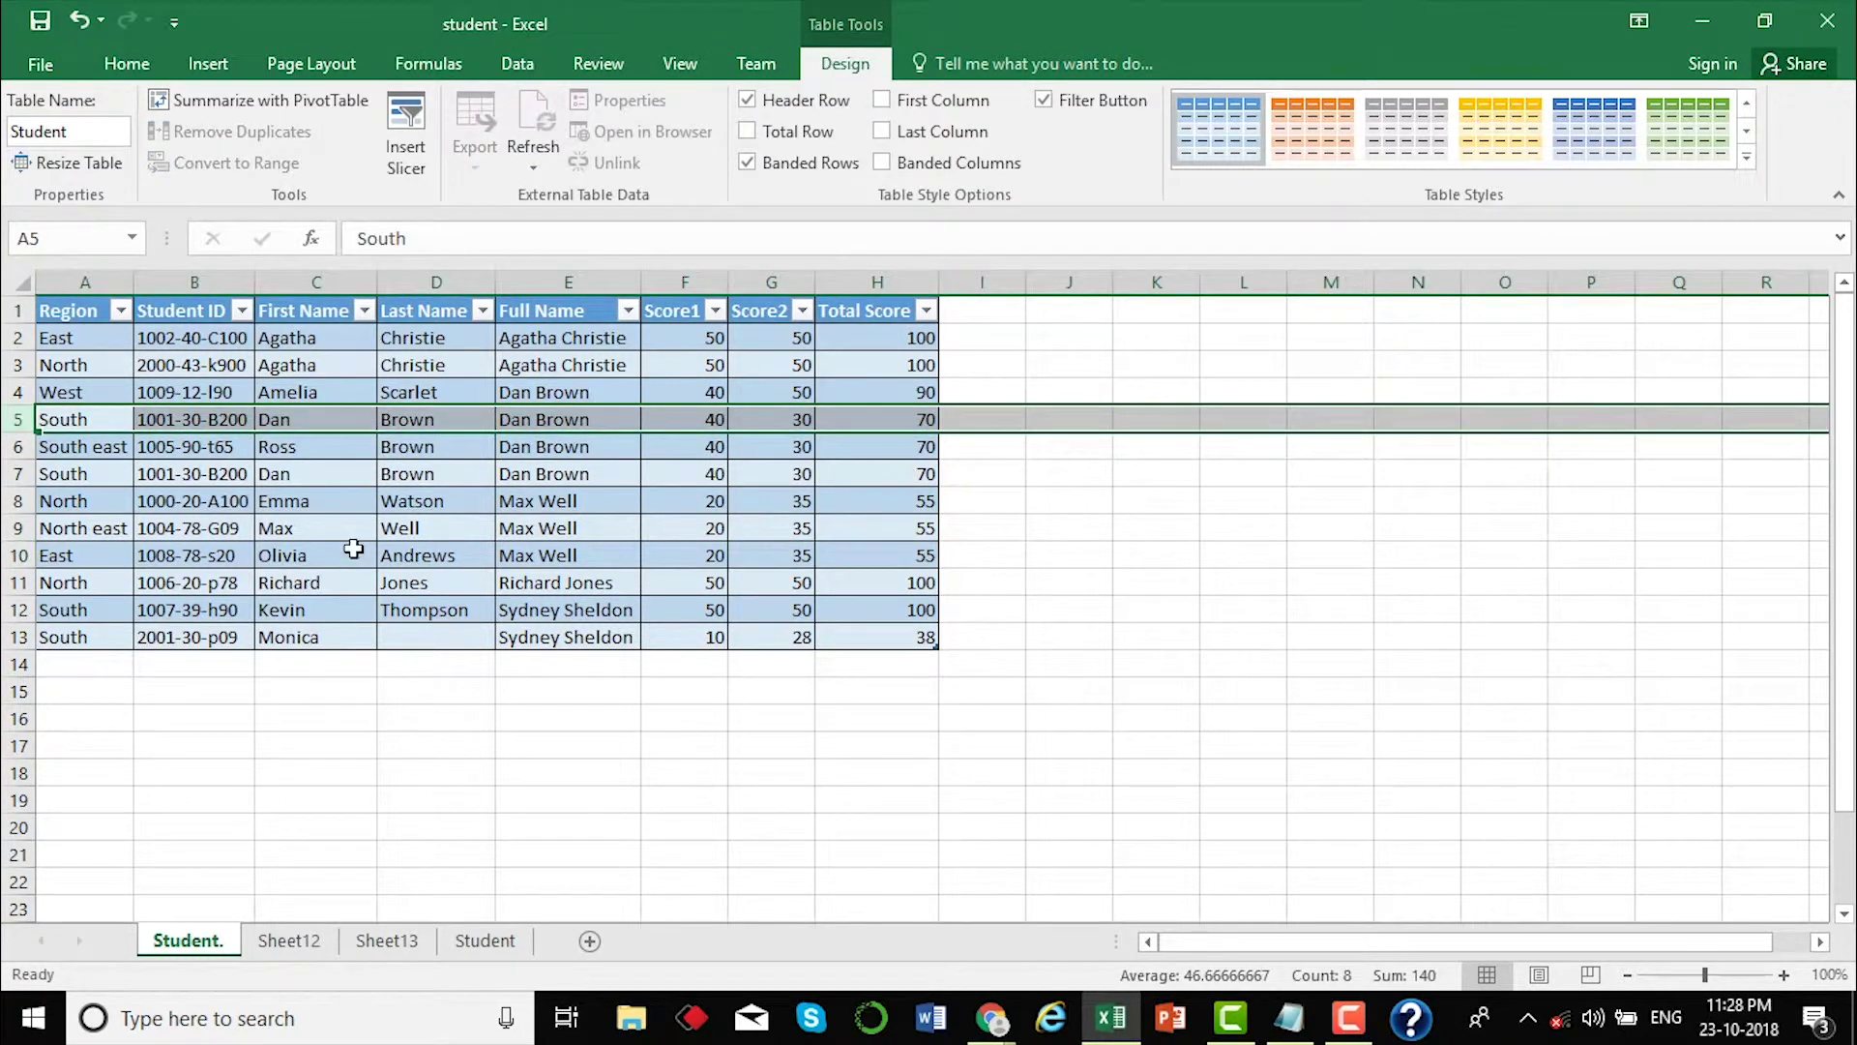
pyautogui.keyDown('ctrl'); pyautogui.click(13, 473); pyautogui.keyUp('ctrl')
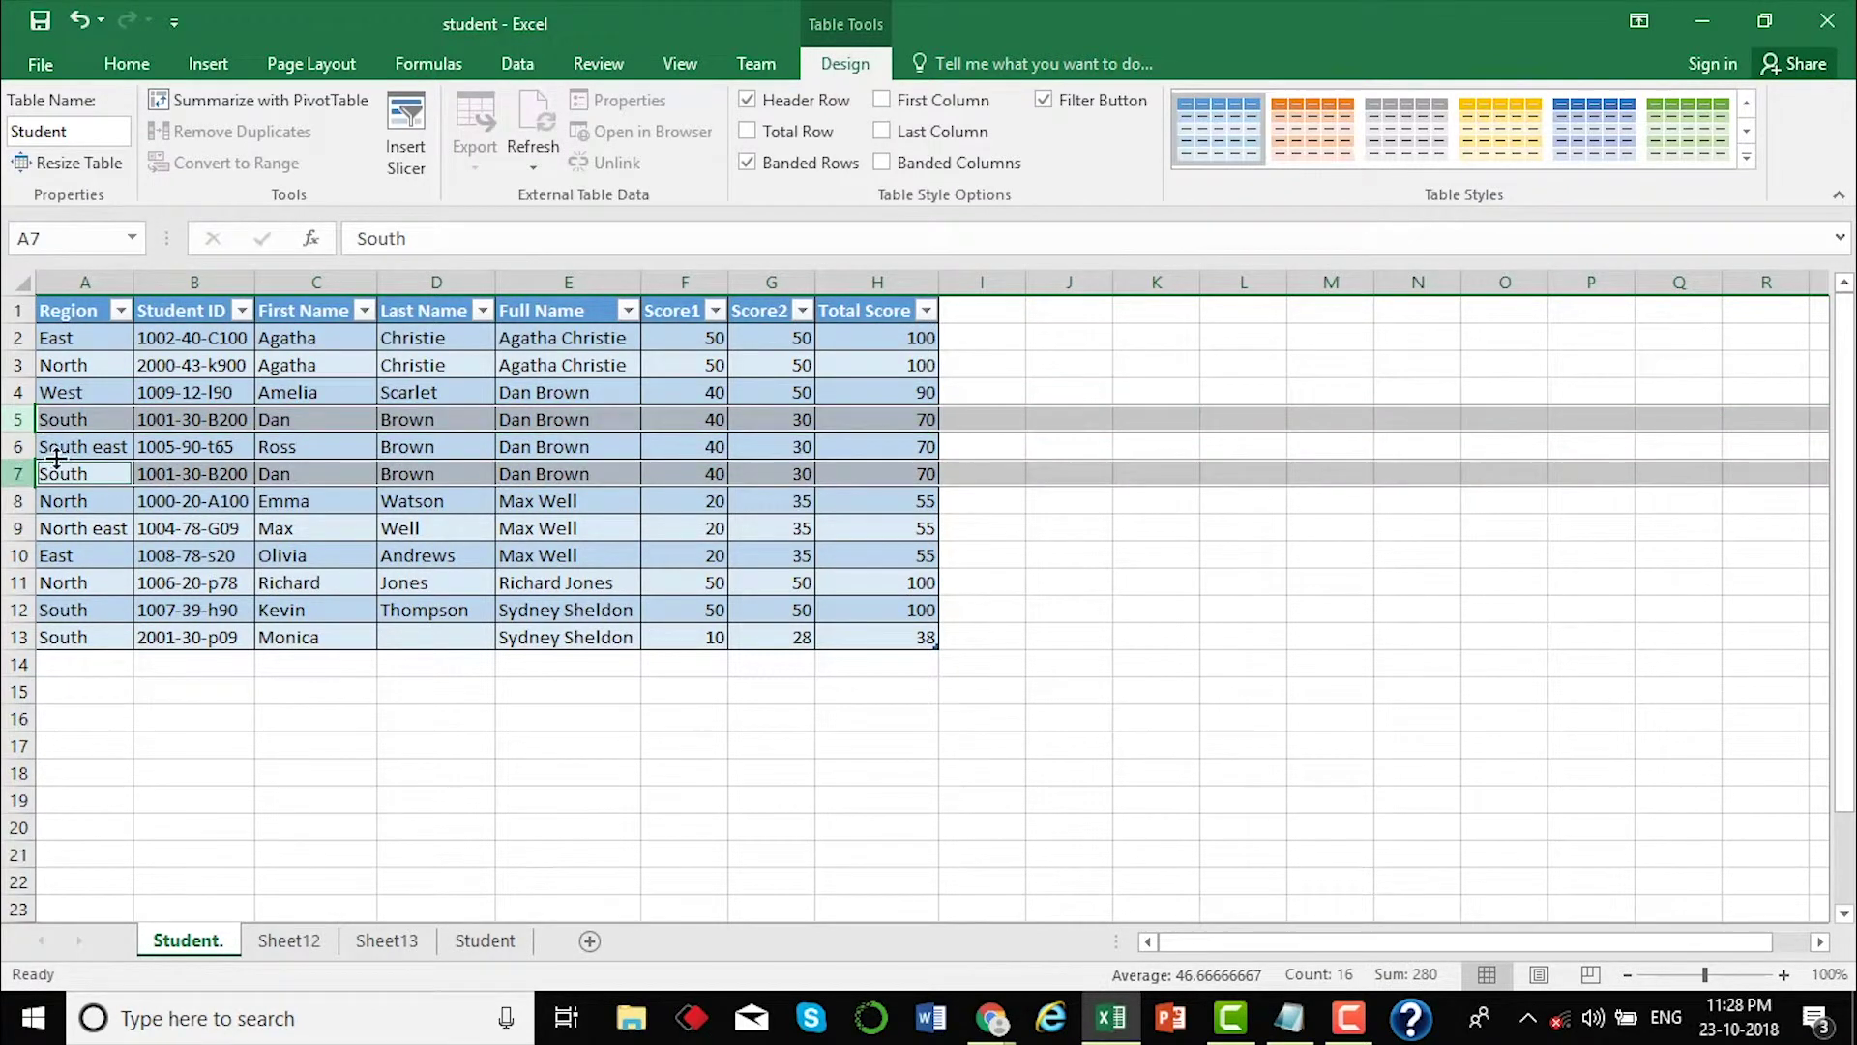
pyautogui.click(120, 58)
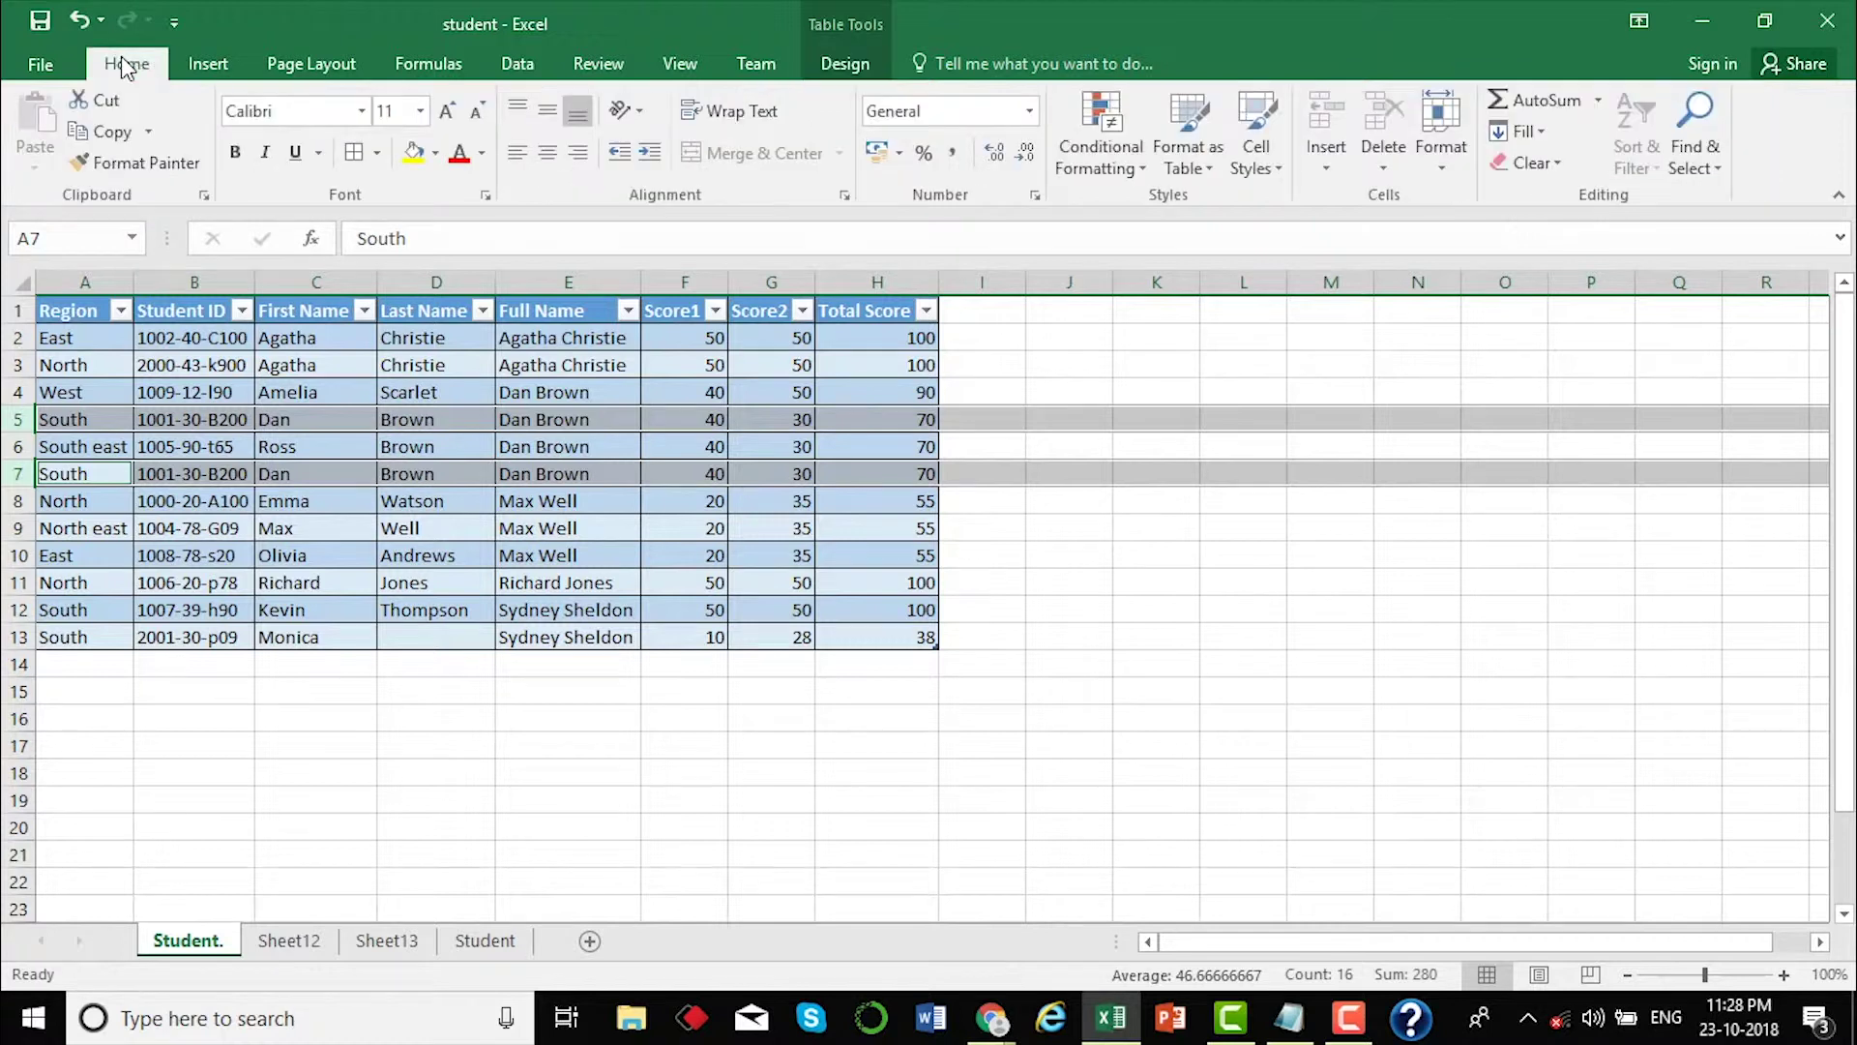
pyautogui.click(410, 165)
pyautogui.click(529, 563)
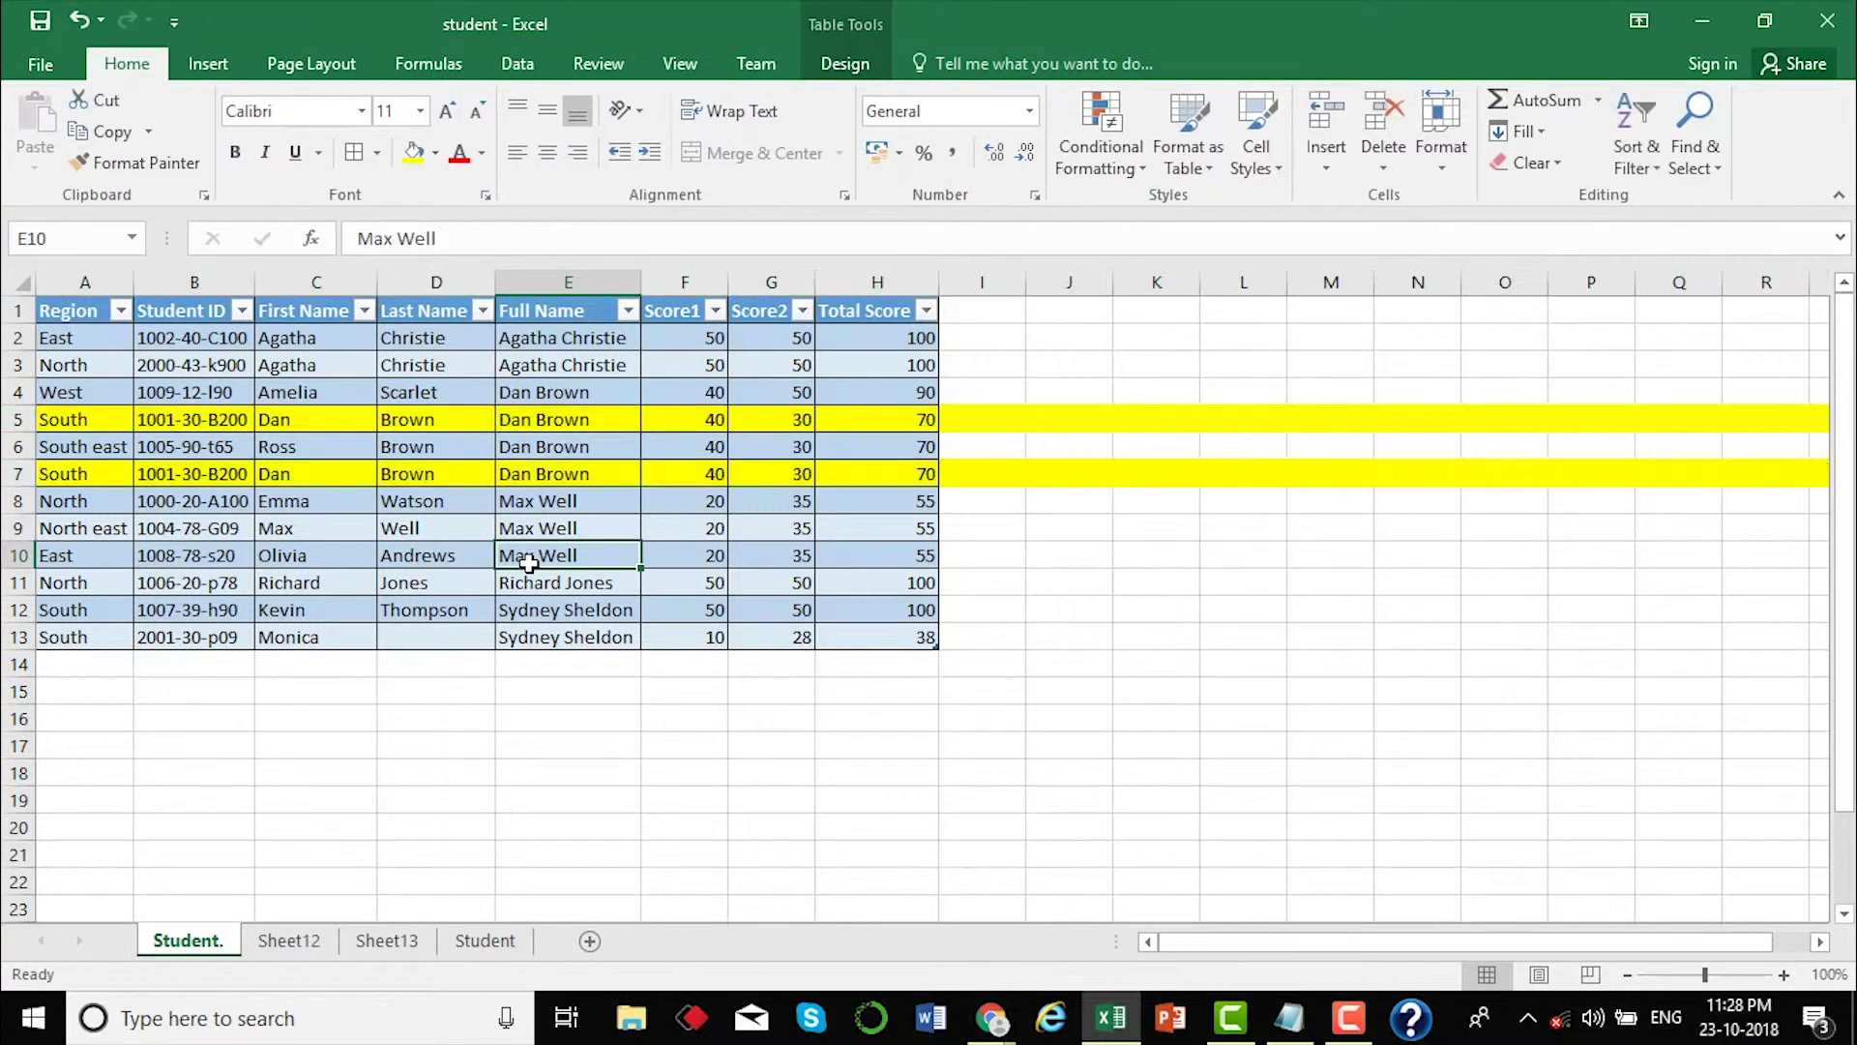
# - Remove duplicate records from the Student table, comparing all columns from Region to Total Score with headers included
pyautogui.click(841, 62)
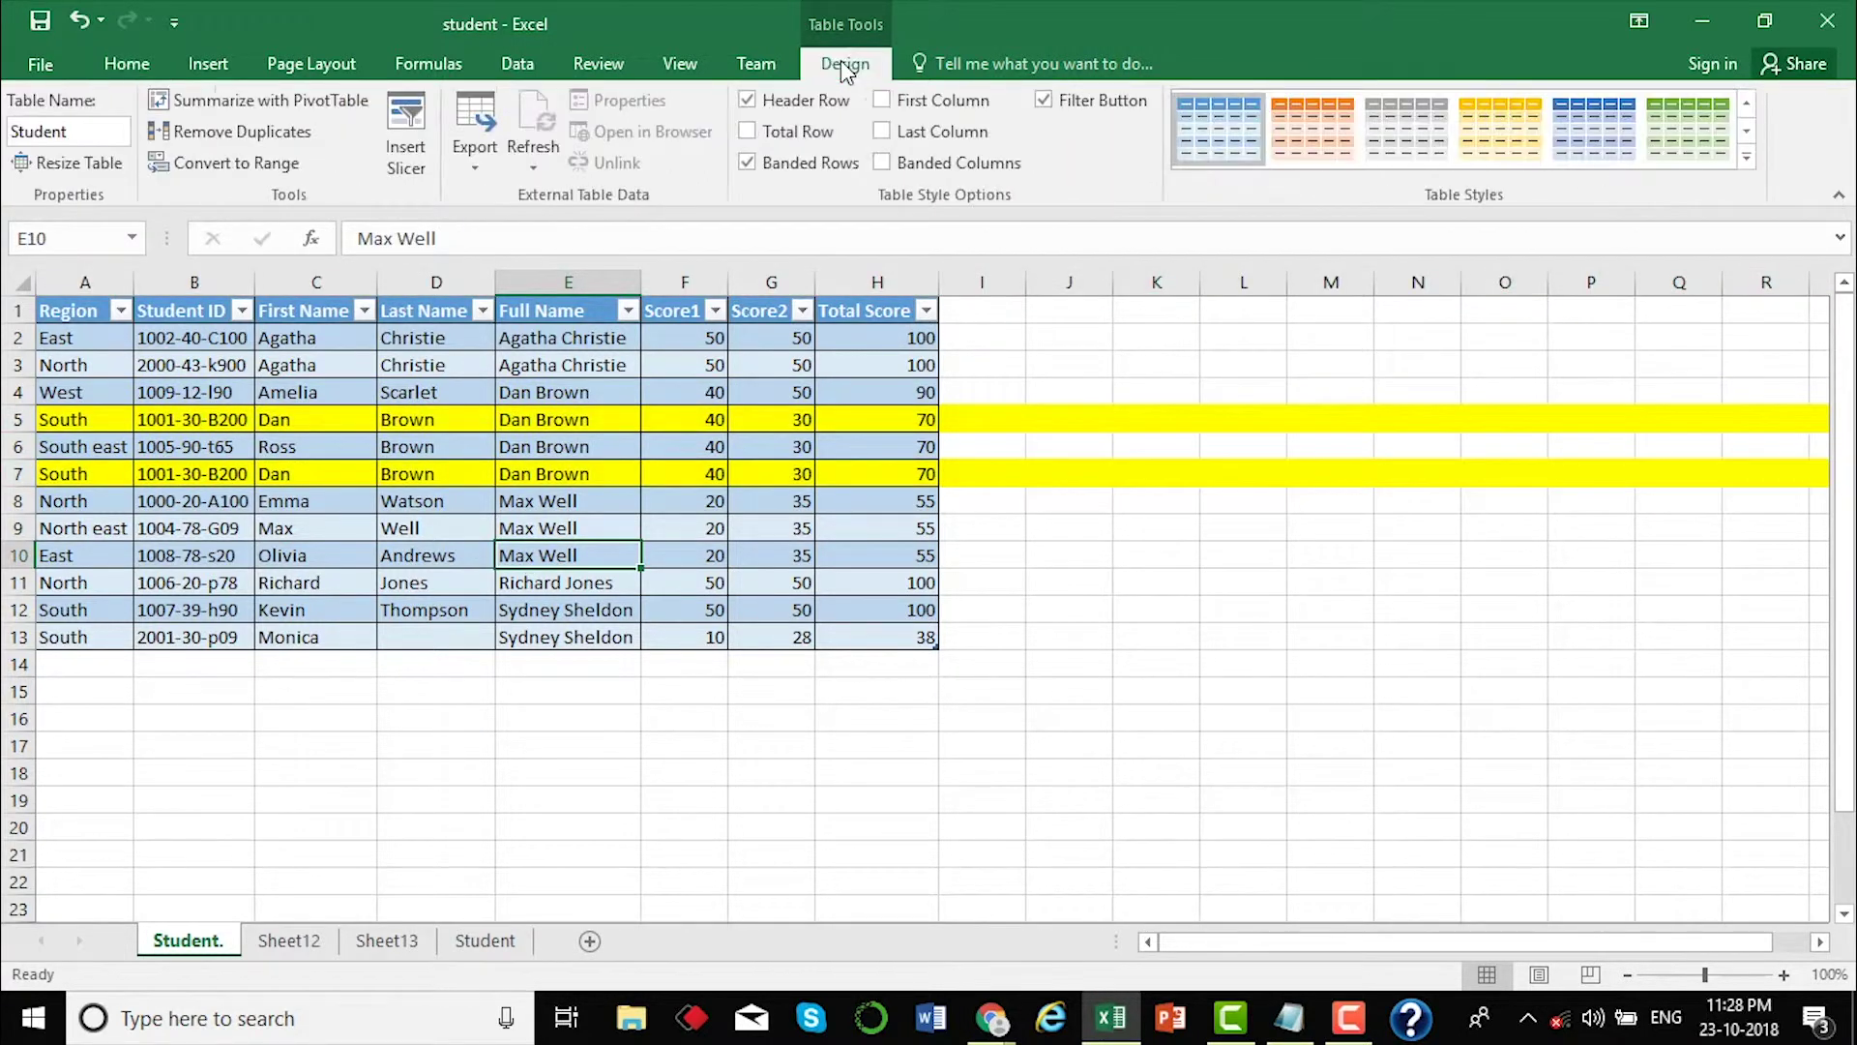
pyautogui.click(281, 138)
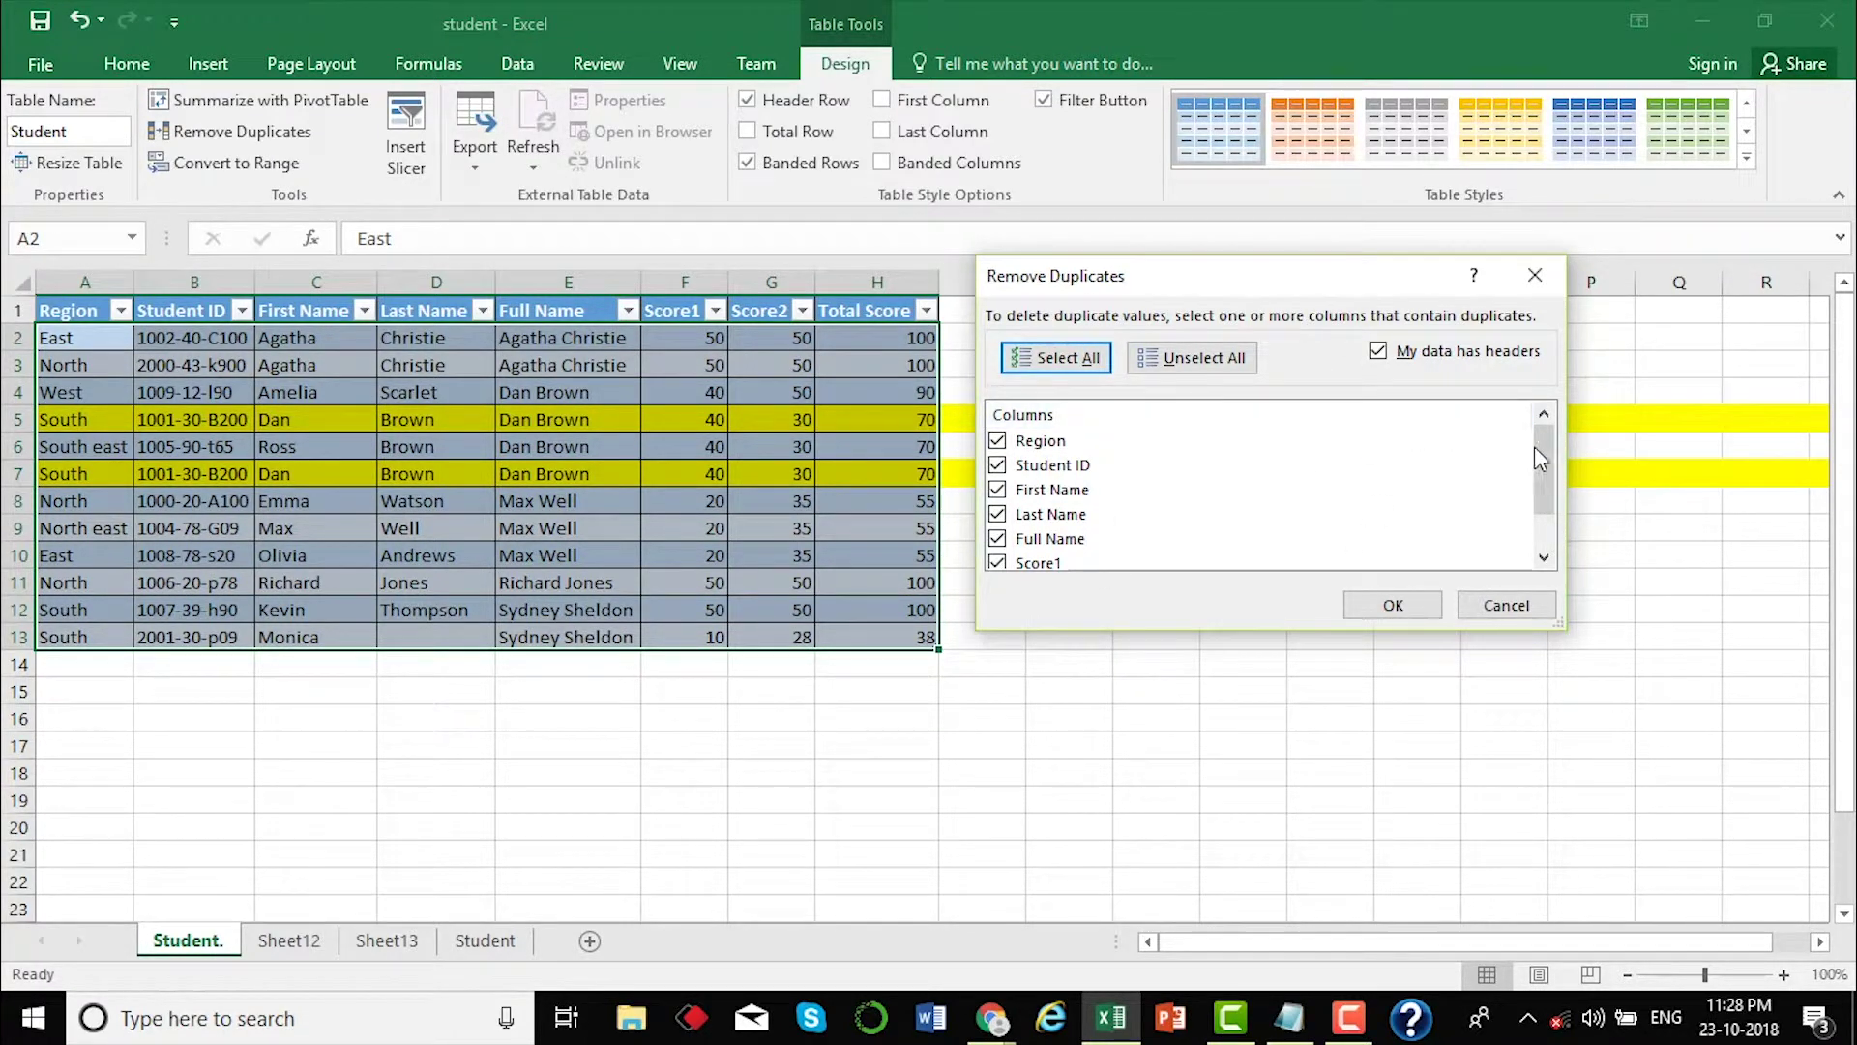
pyautogui.moveTo(1541, 450)
pyautogui.mouseDown()
pyautogui.moveTo(1559, 508)
pyautogui.moveTo(1547, 436)
pyautogui.mouseUp()
pyautogui.scroll(-1, 1070, 447)
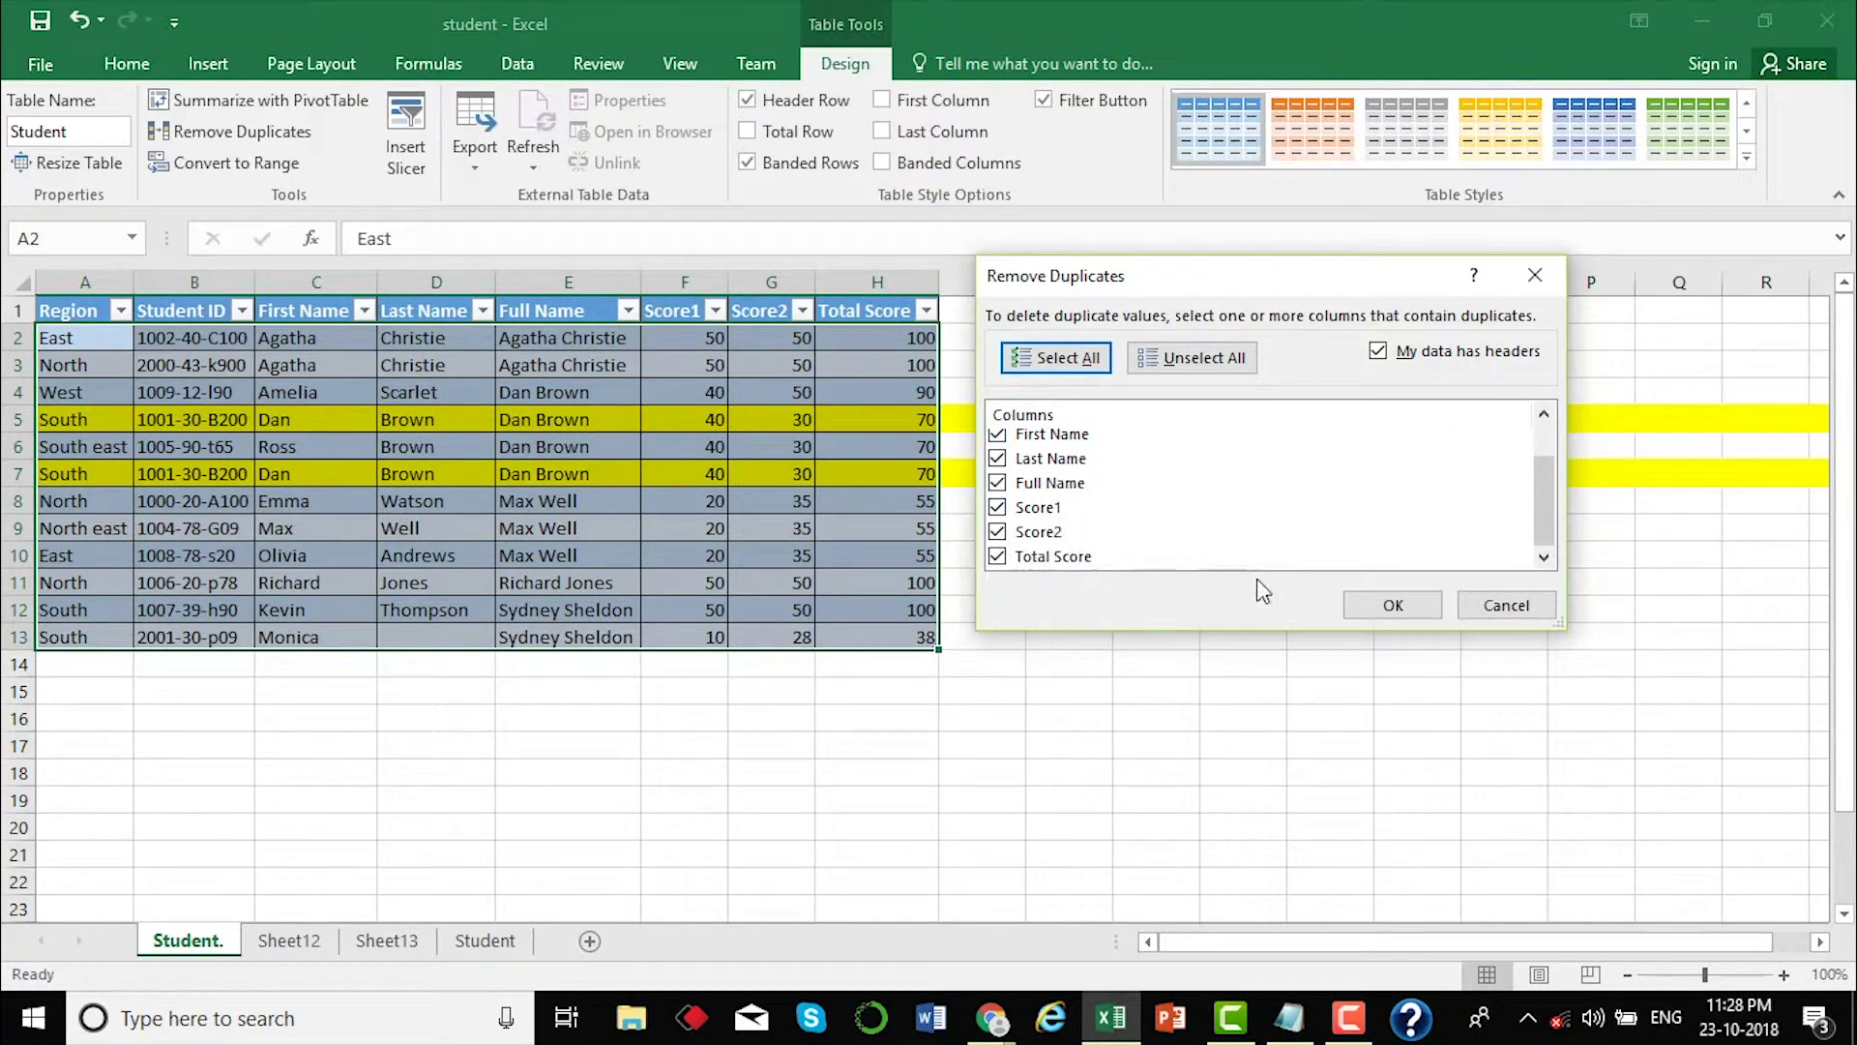
pyautogui.click(1370, 609)
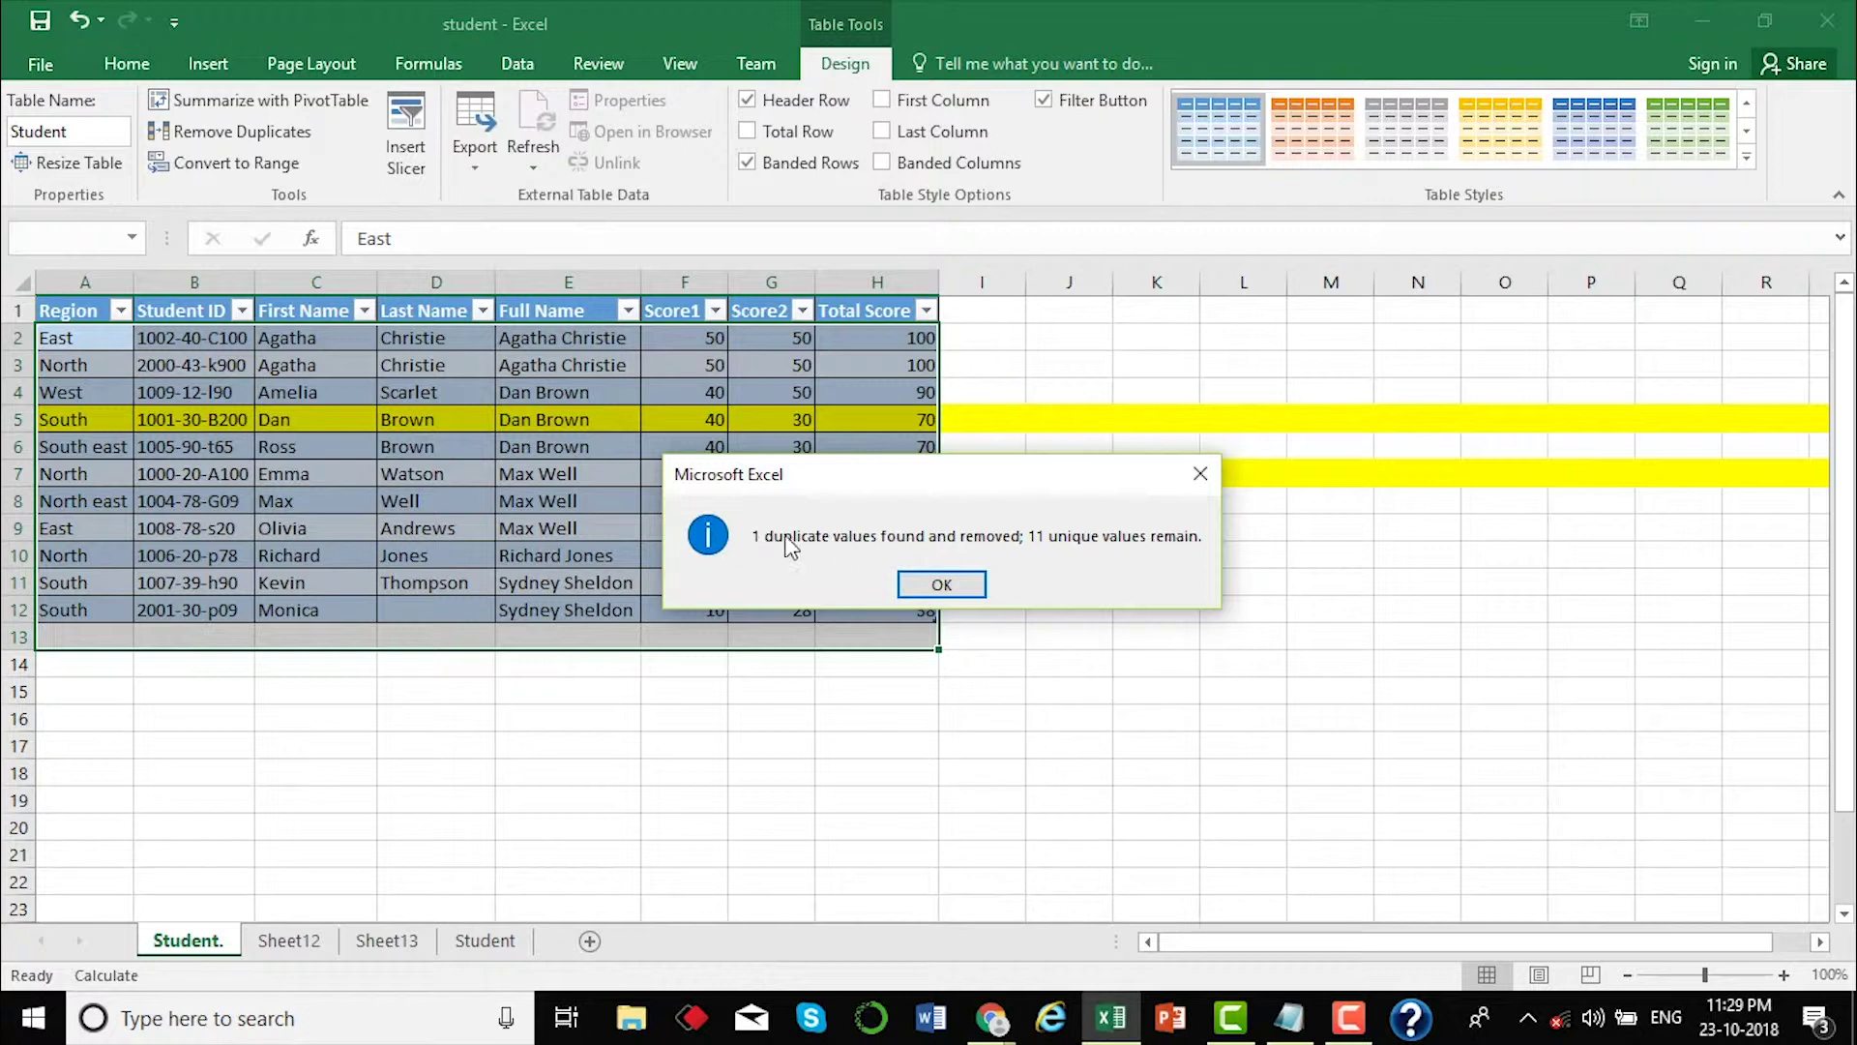
pyautogui.click(941, 585)
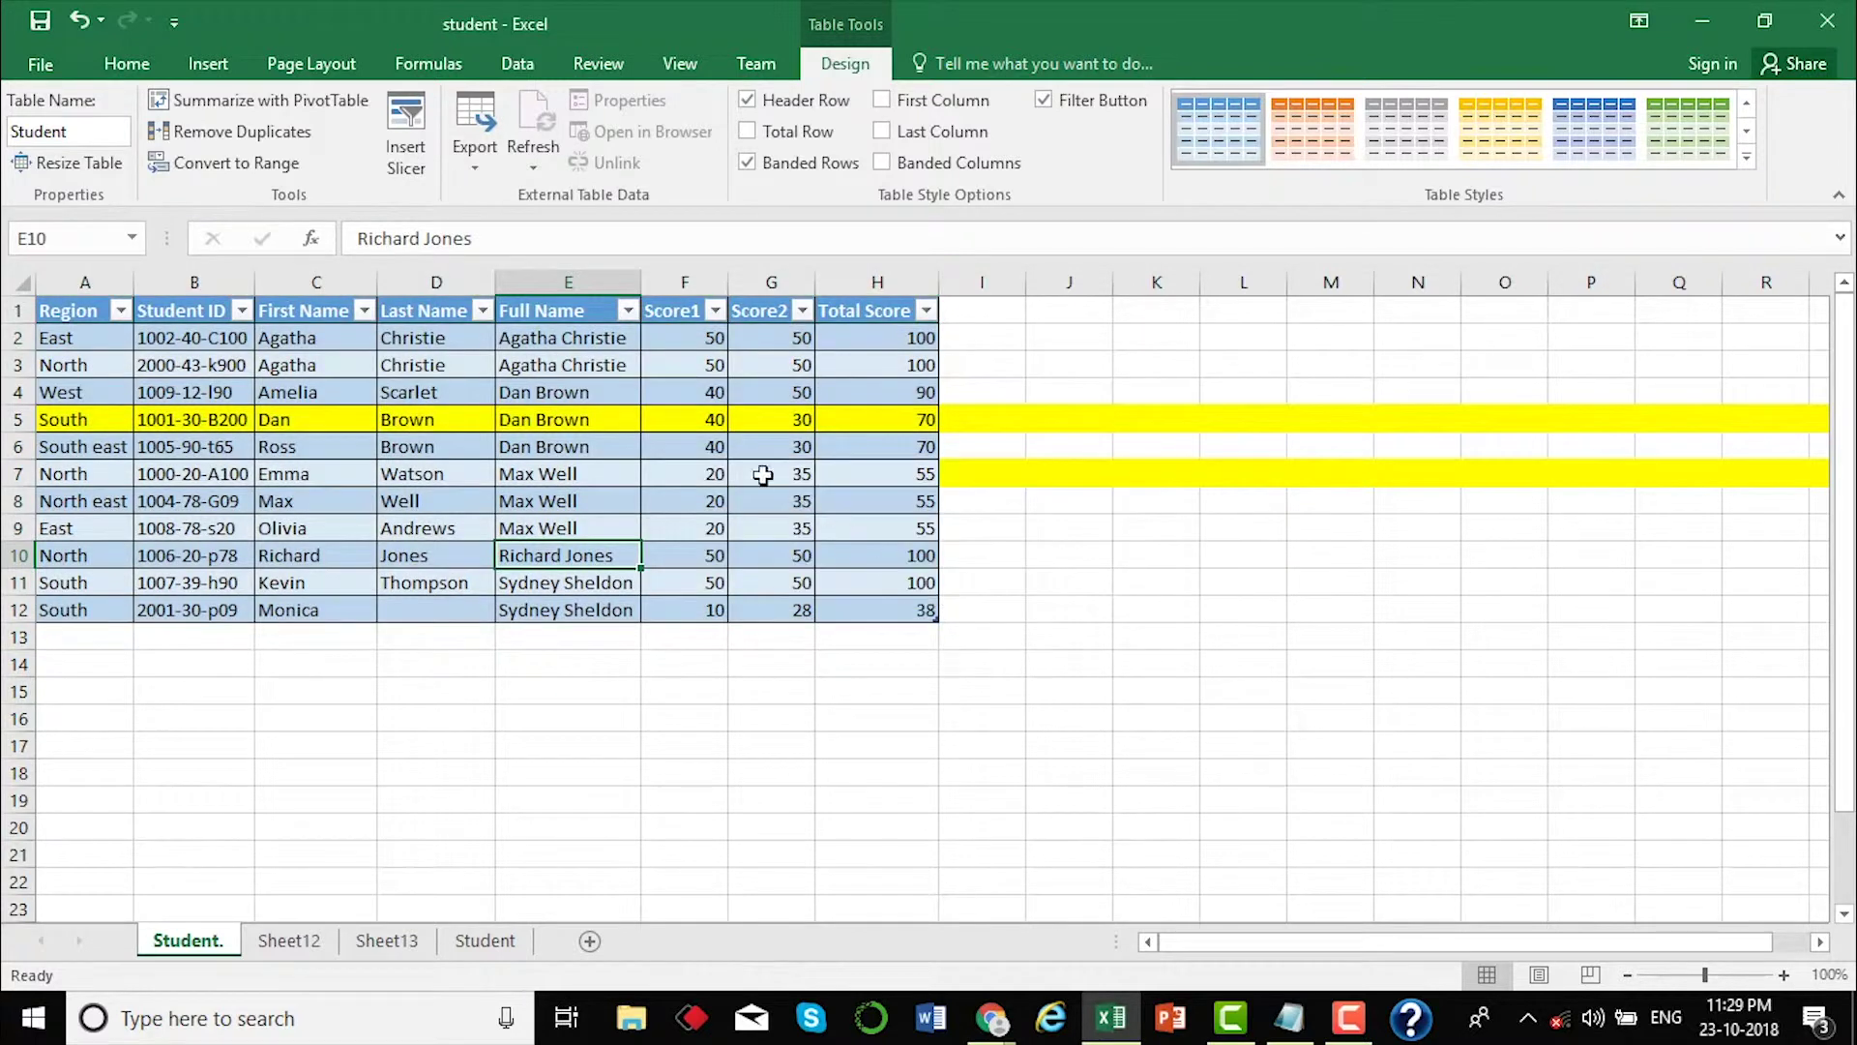
# - Review the remaining records in the Student table, including the Region, Student ID and Last Name columns
pyautogui.click(42, 422)
pyautogui.click(124, 507)
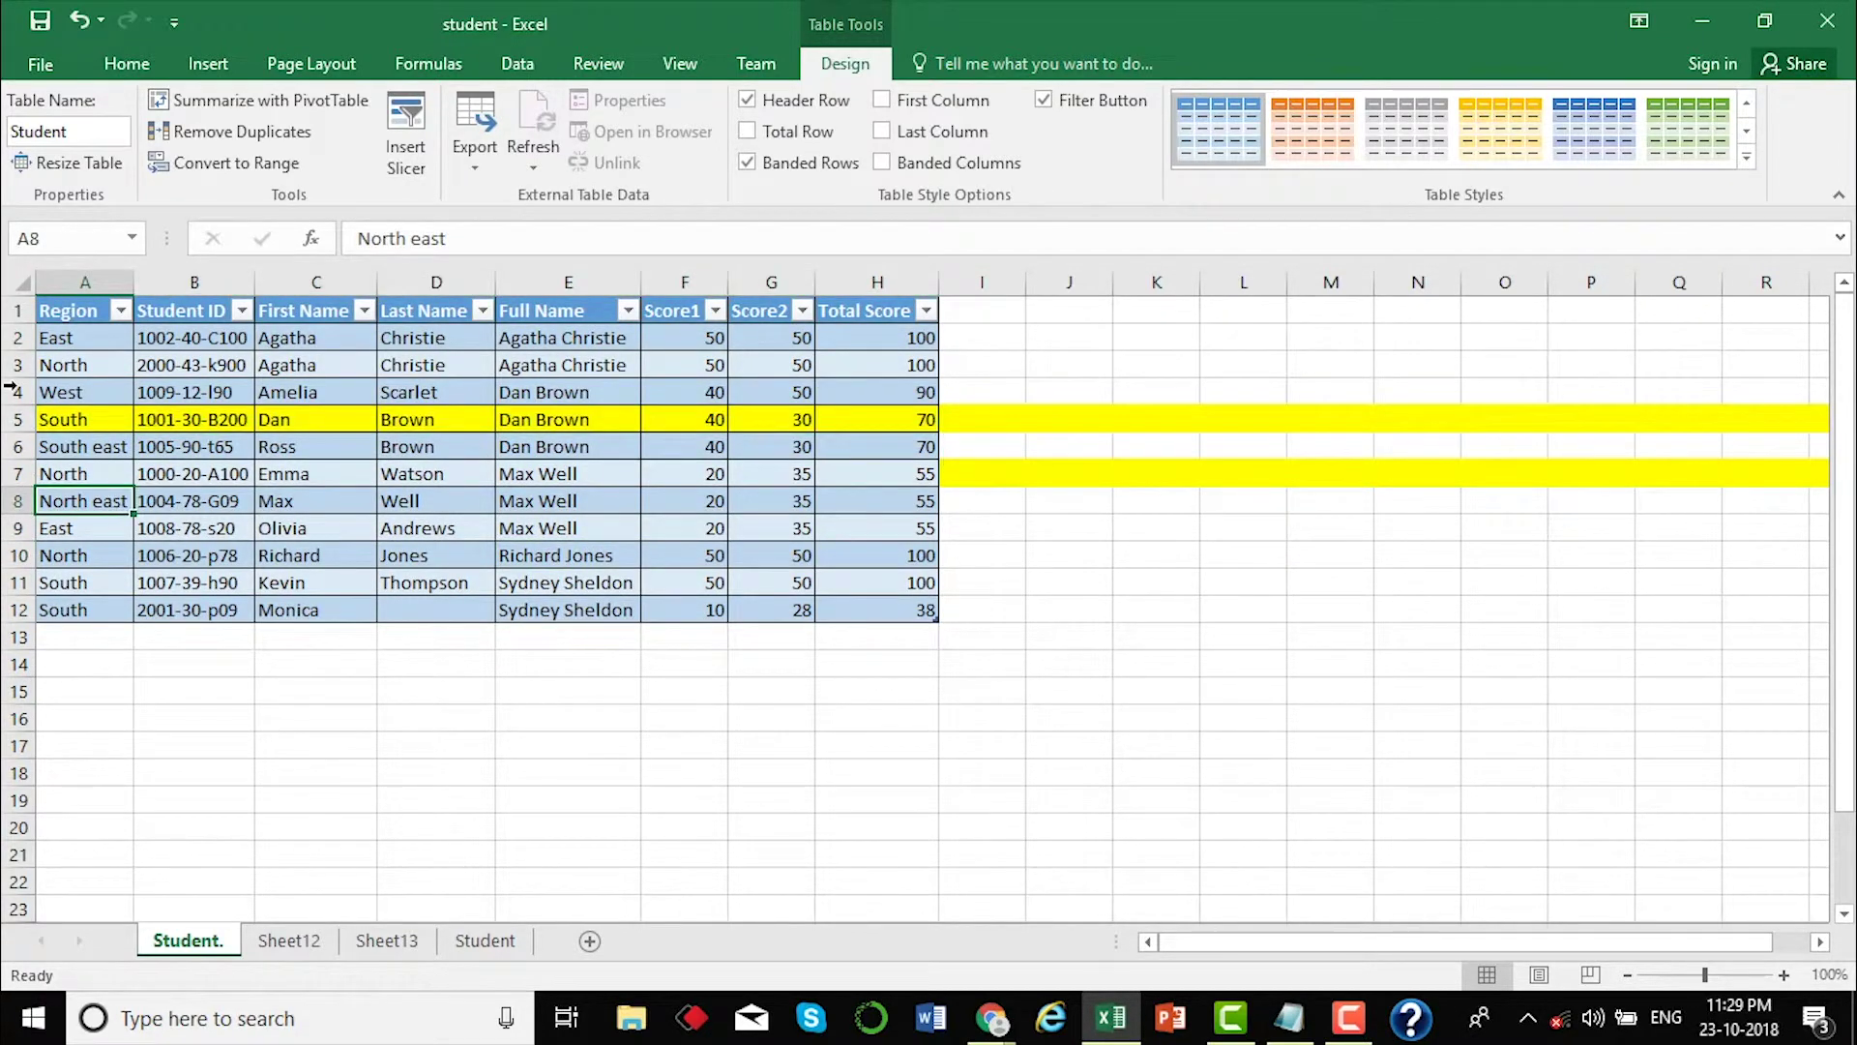
pyautogui.moveTo(107, 338); pyautogui.dragTo(83, 602)
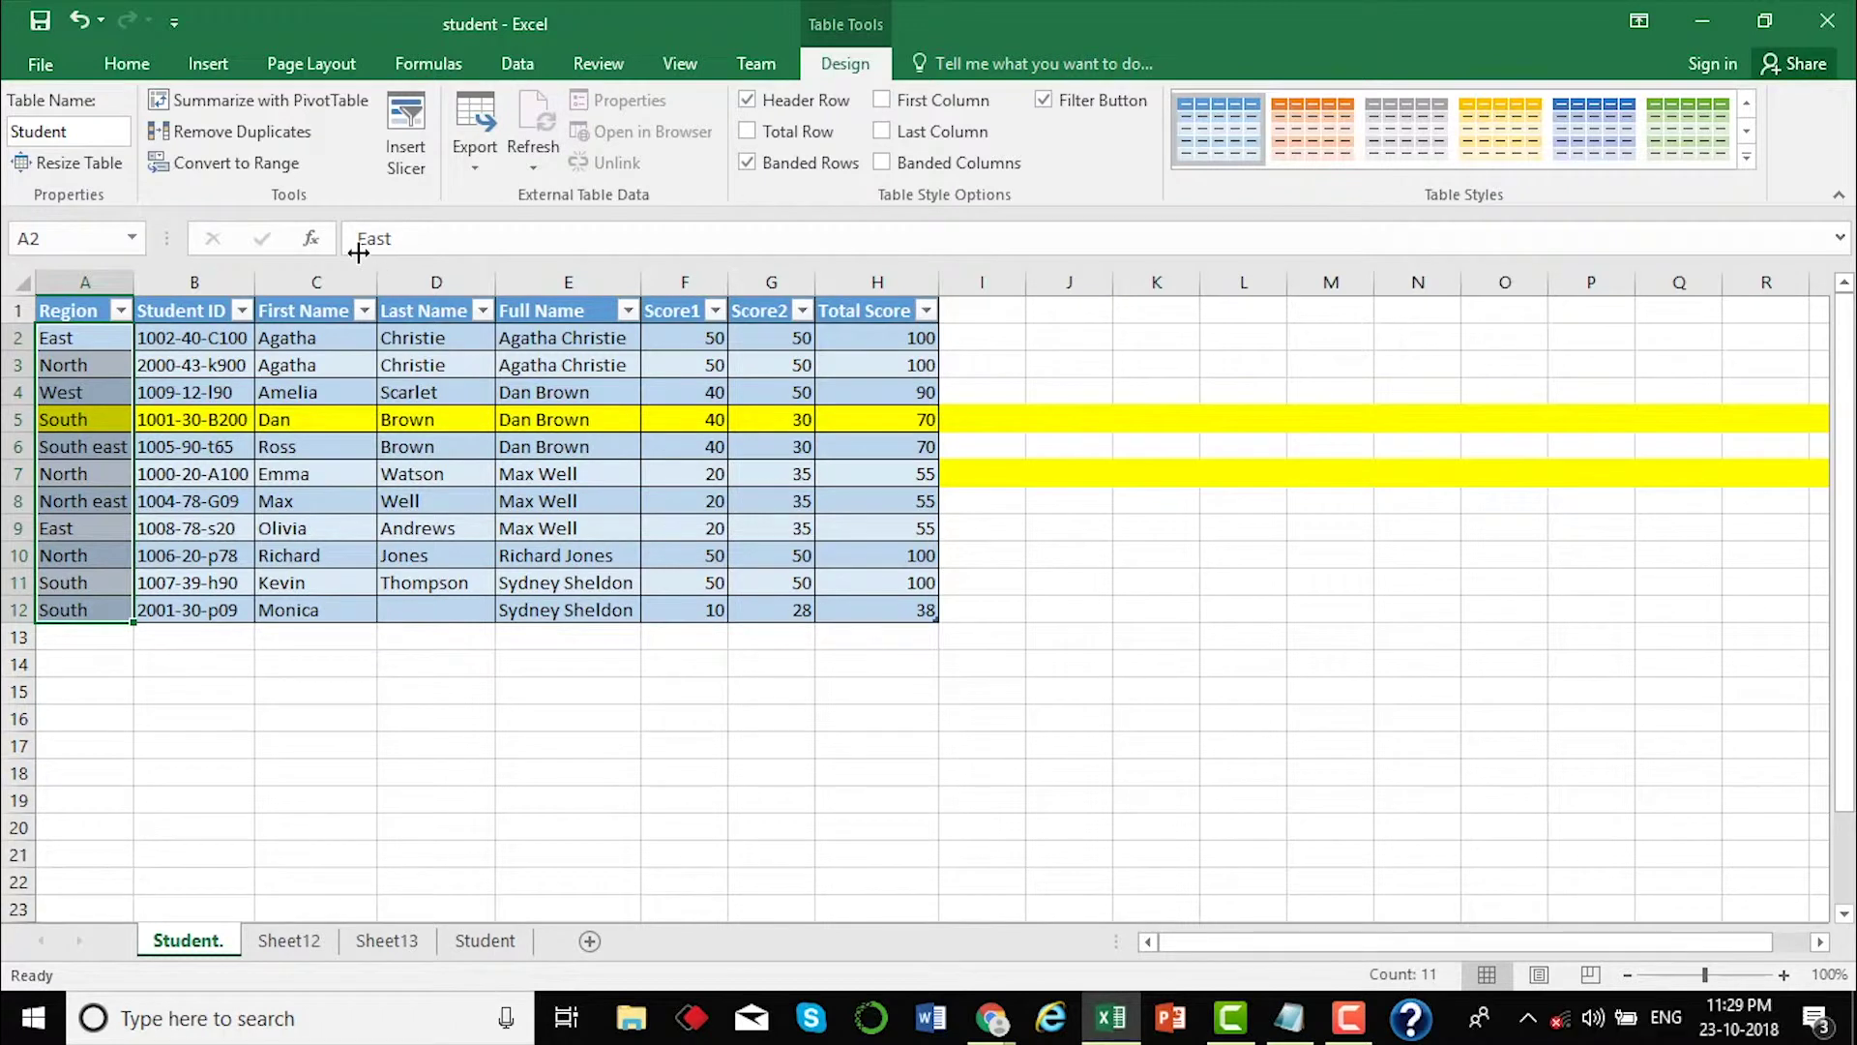
pyautogui.click(241, 555)
pyautogui.click(221, 447)
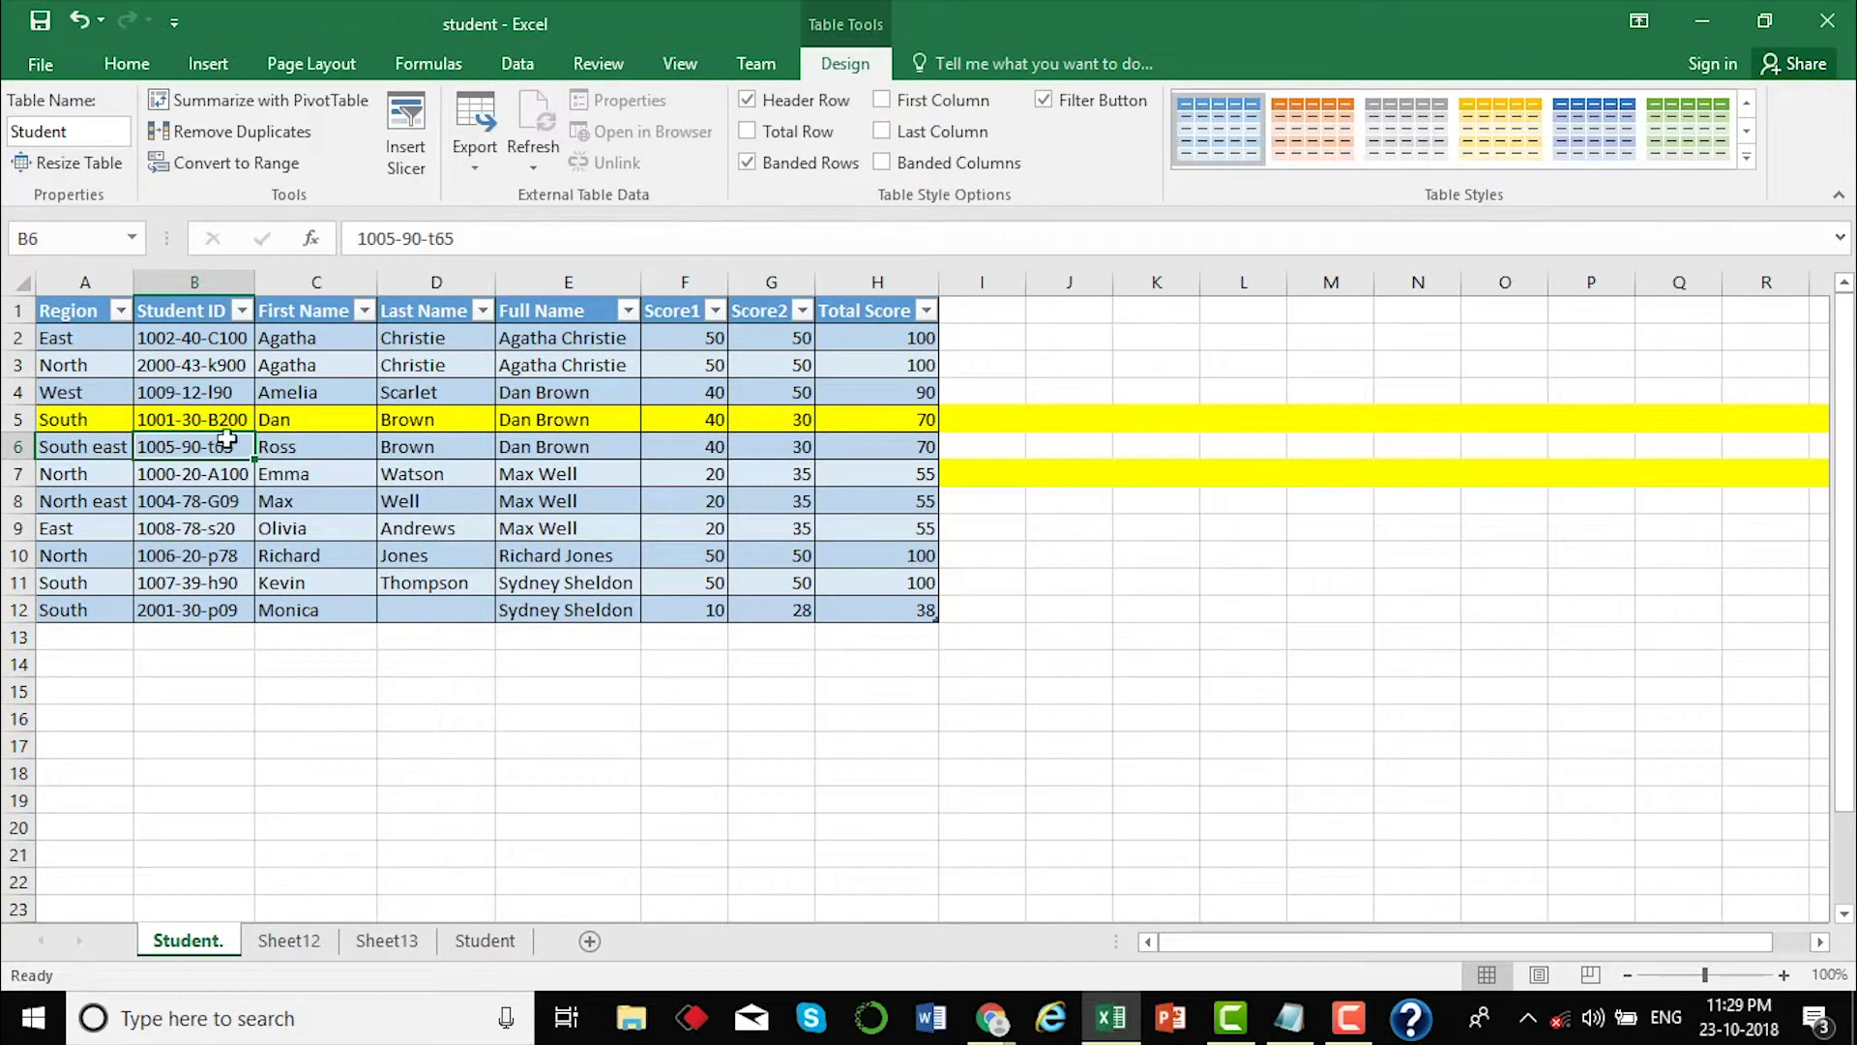
pyautogui.click(448, 392)
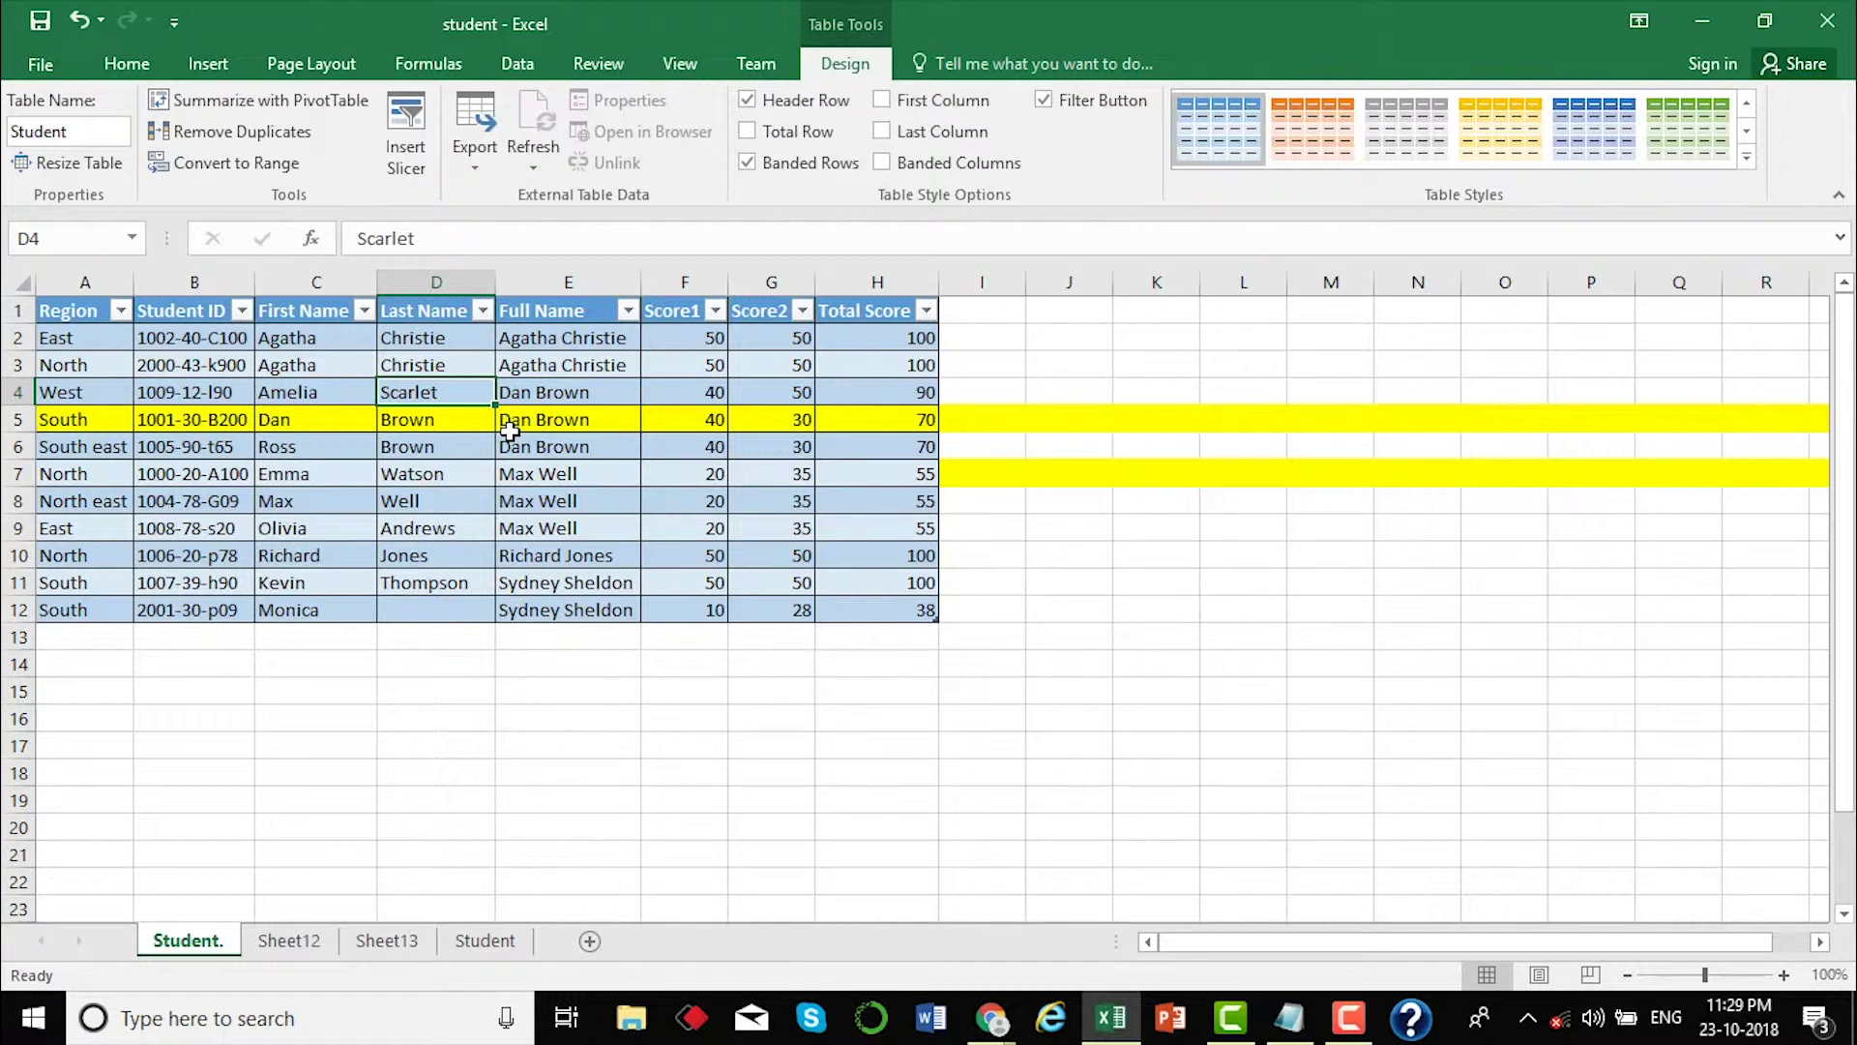
pyautogui.click(403, 467)
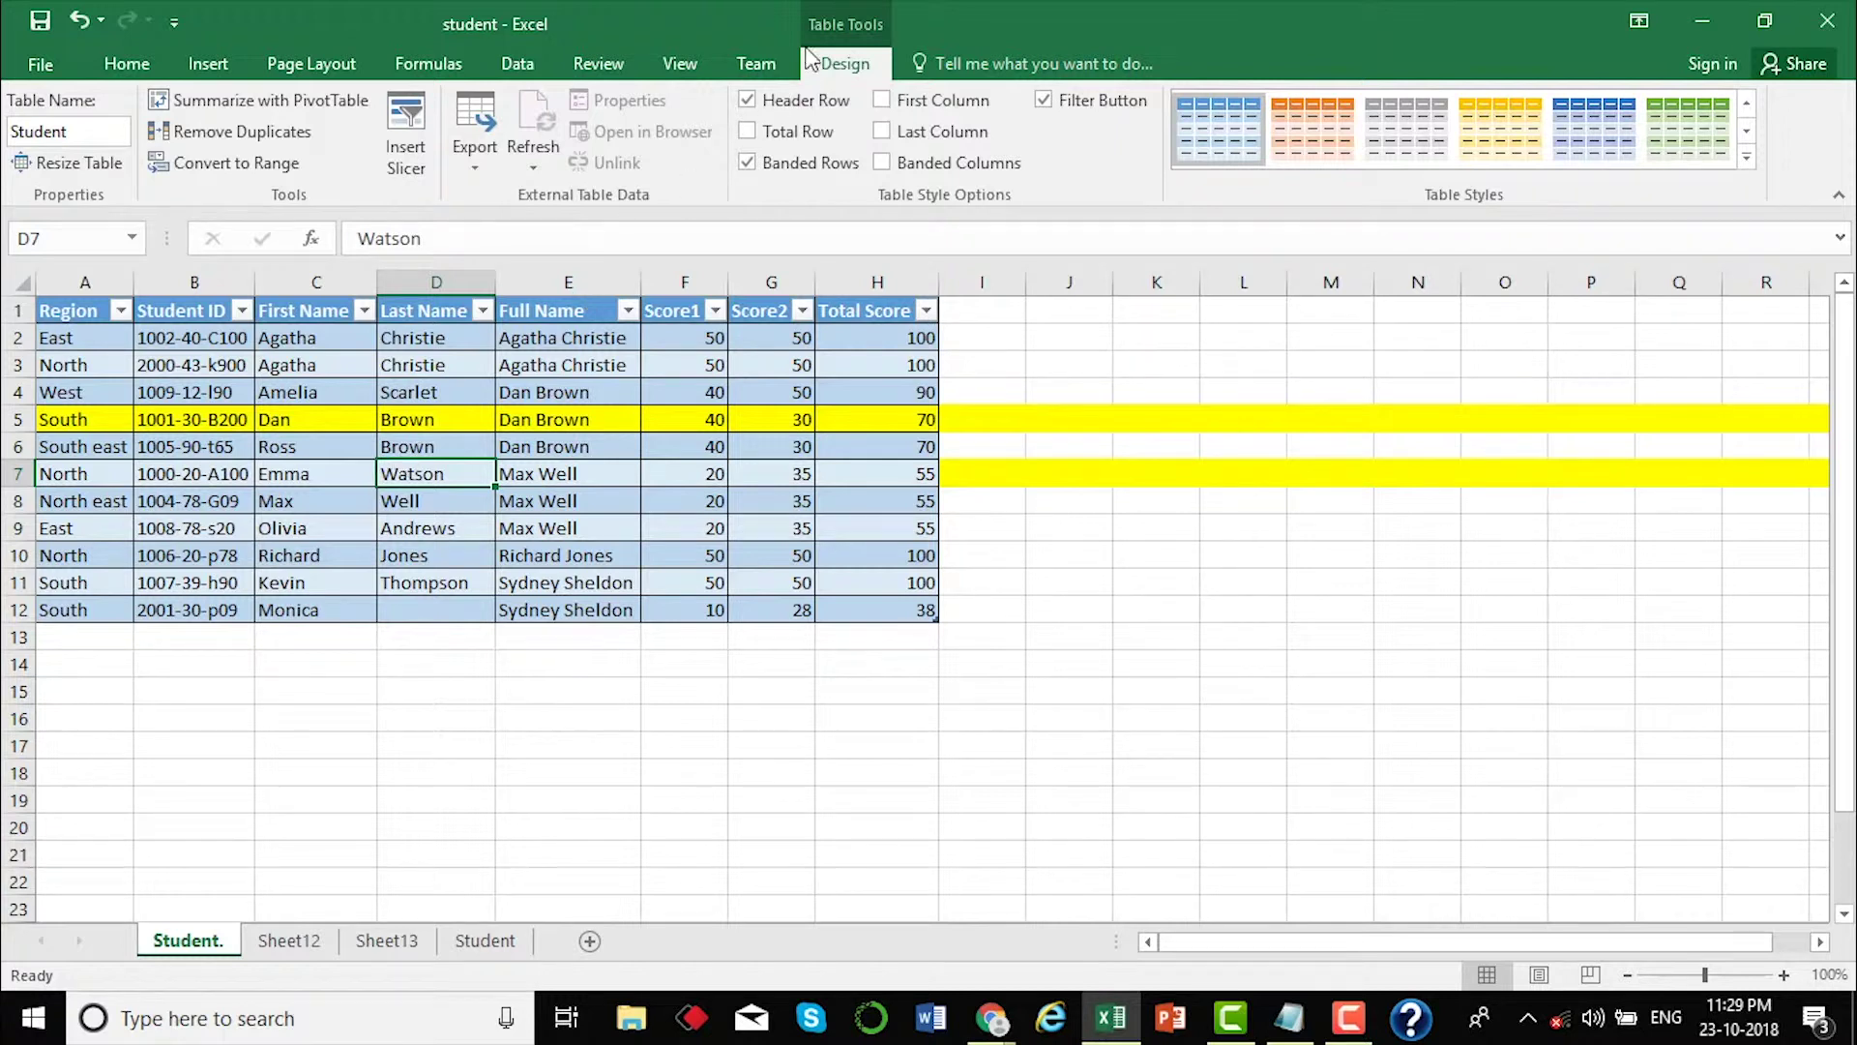
# - Convert the Student table to a normal range
pyautogui.click(228, 172)
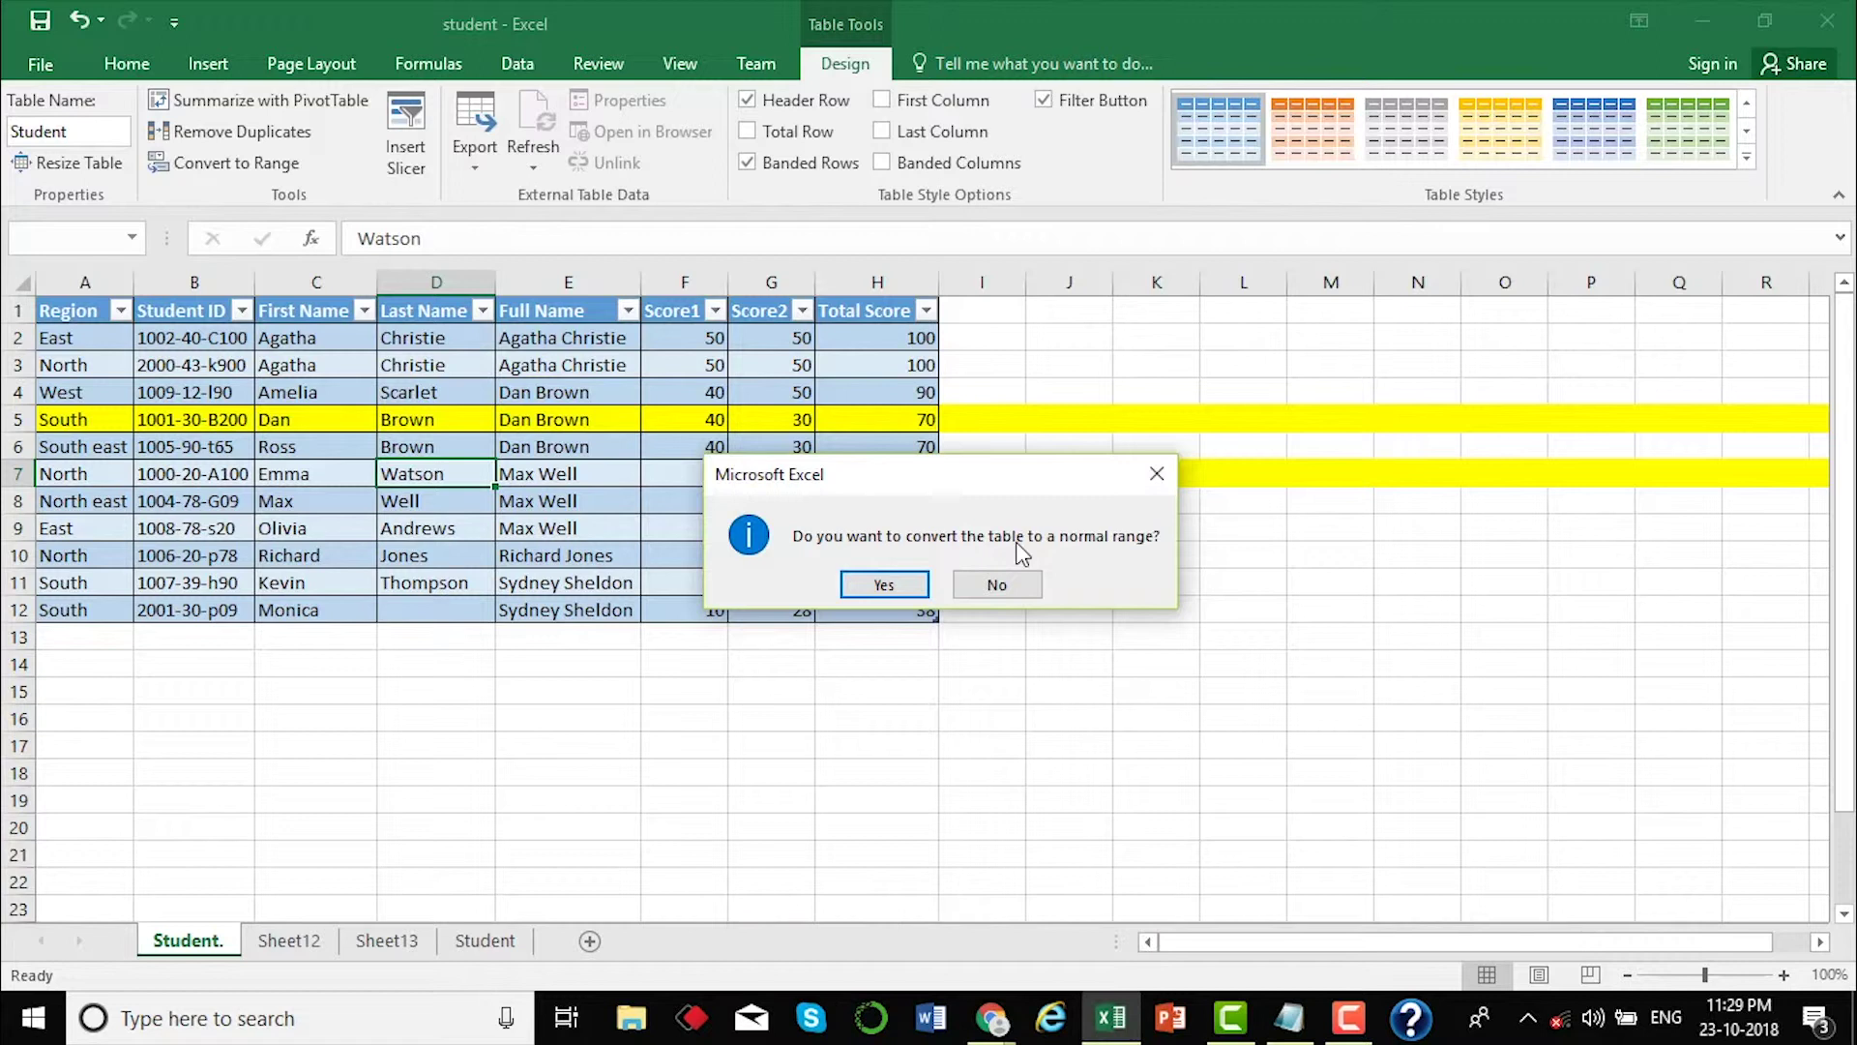
pyautogui.click(899, 590)
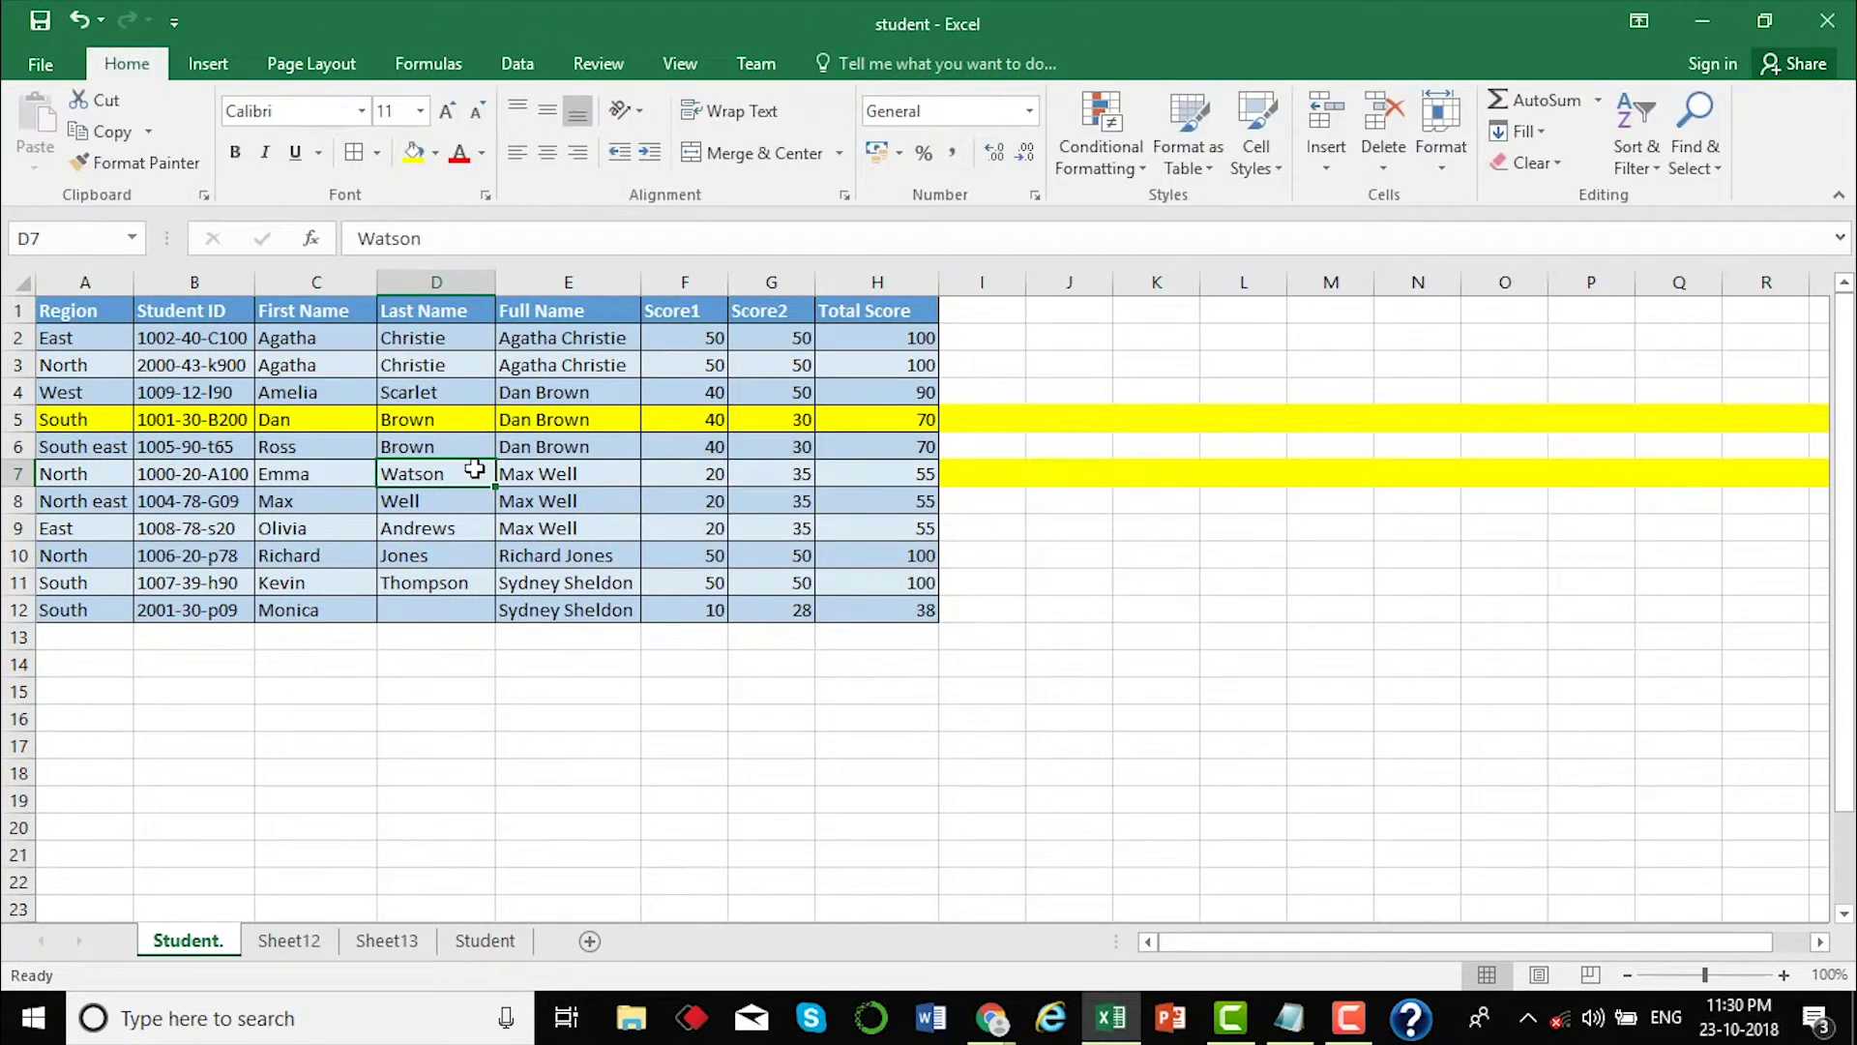
pyautogui.click(667, 374)
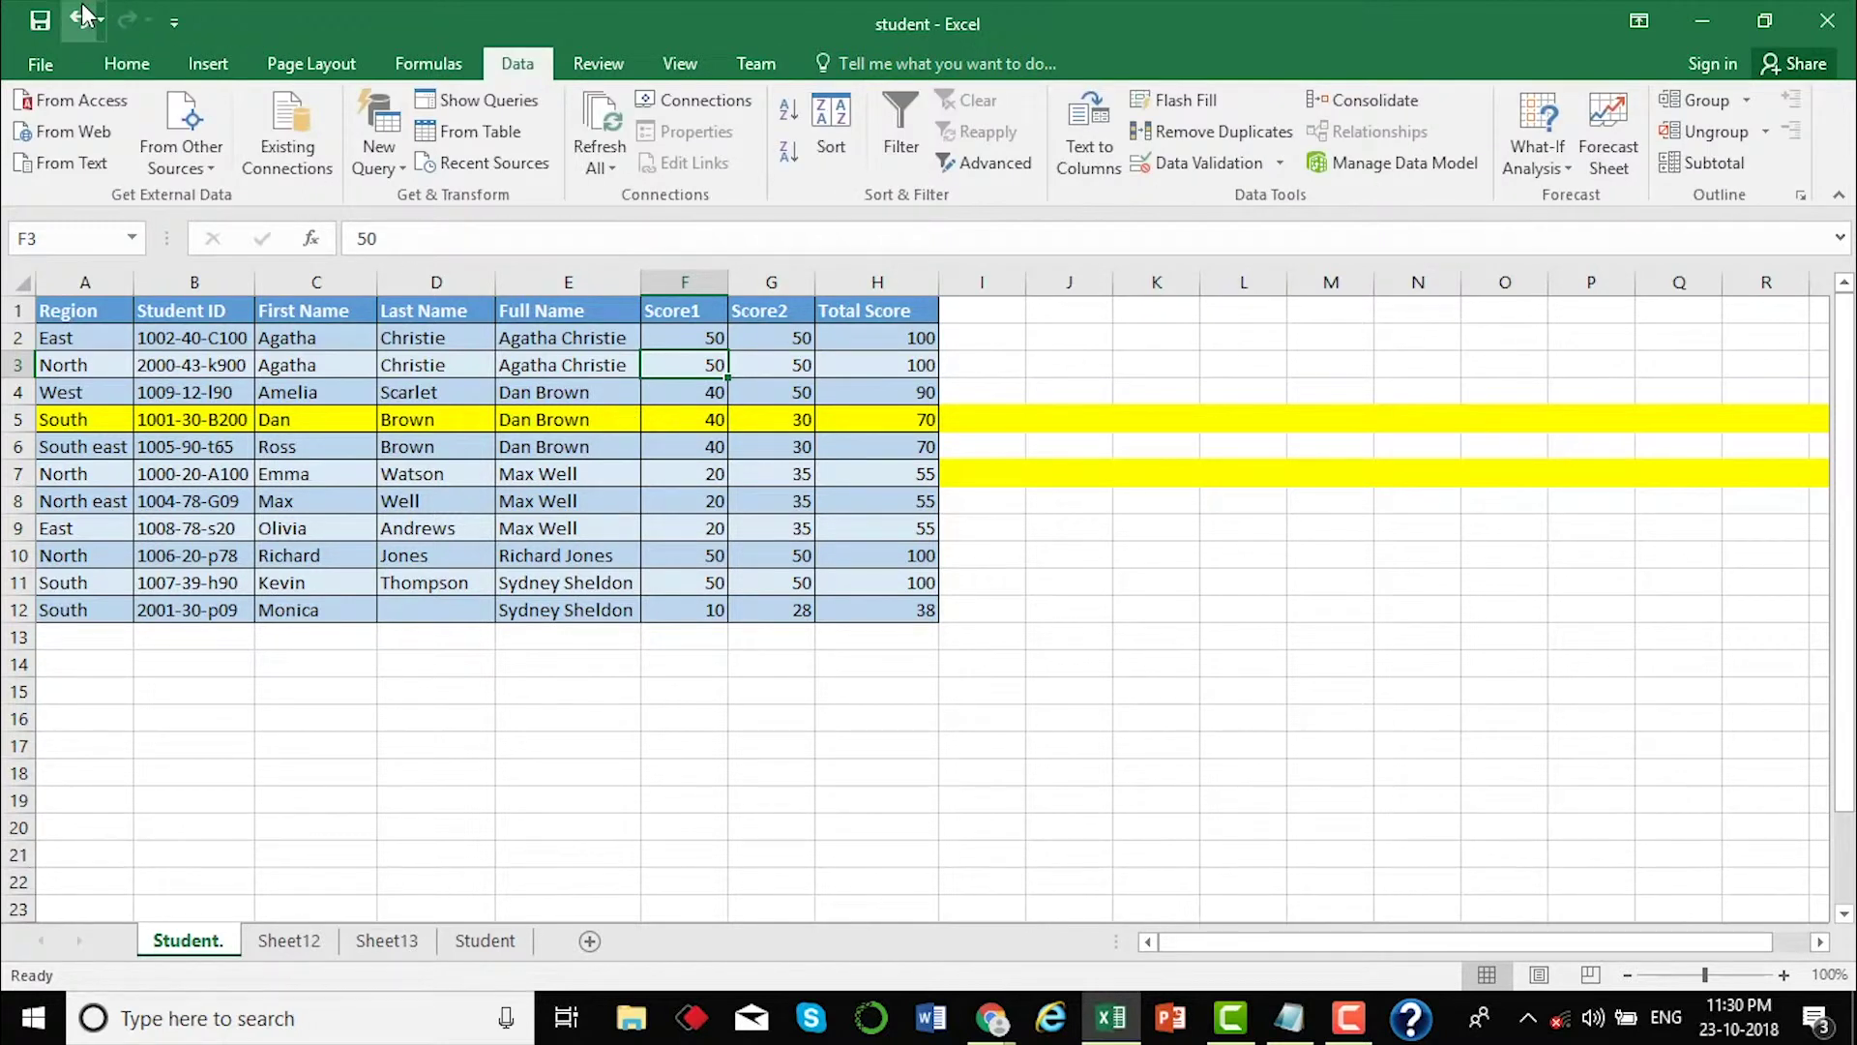
# - Undo the conversion of the student data to a normal range and select a Score1 cell in the table
pyautogui.click(86, 14)
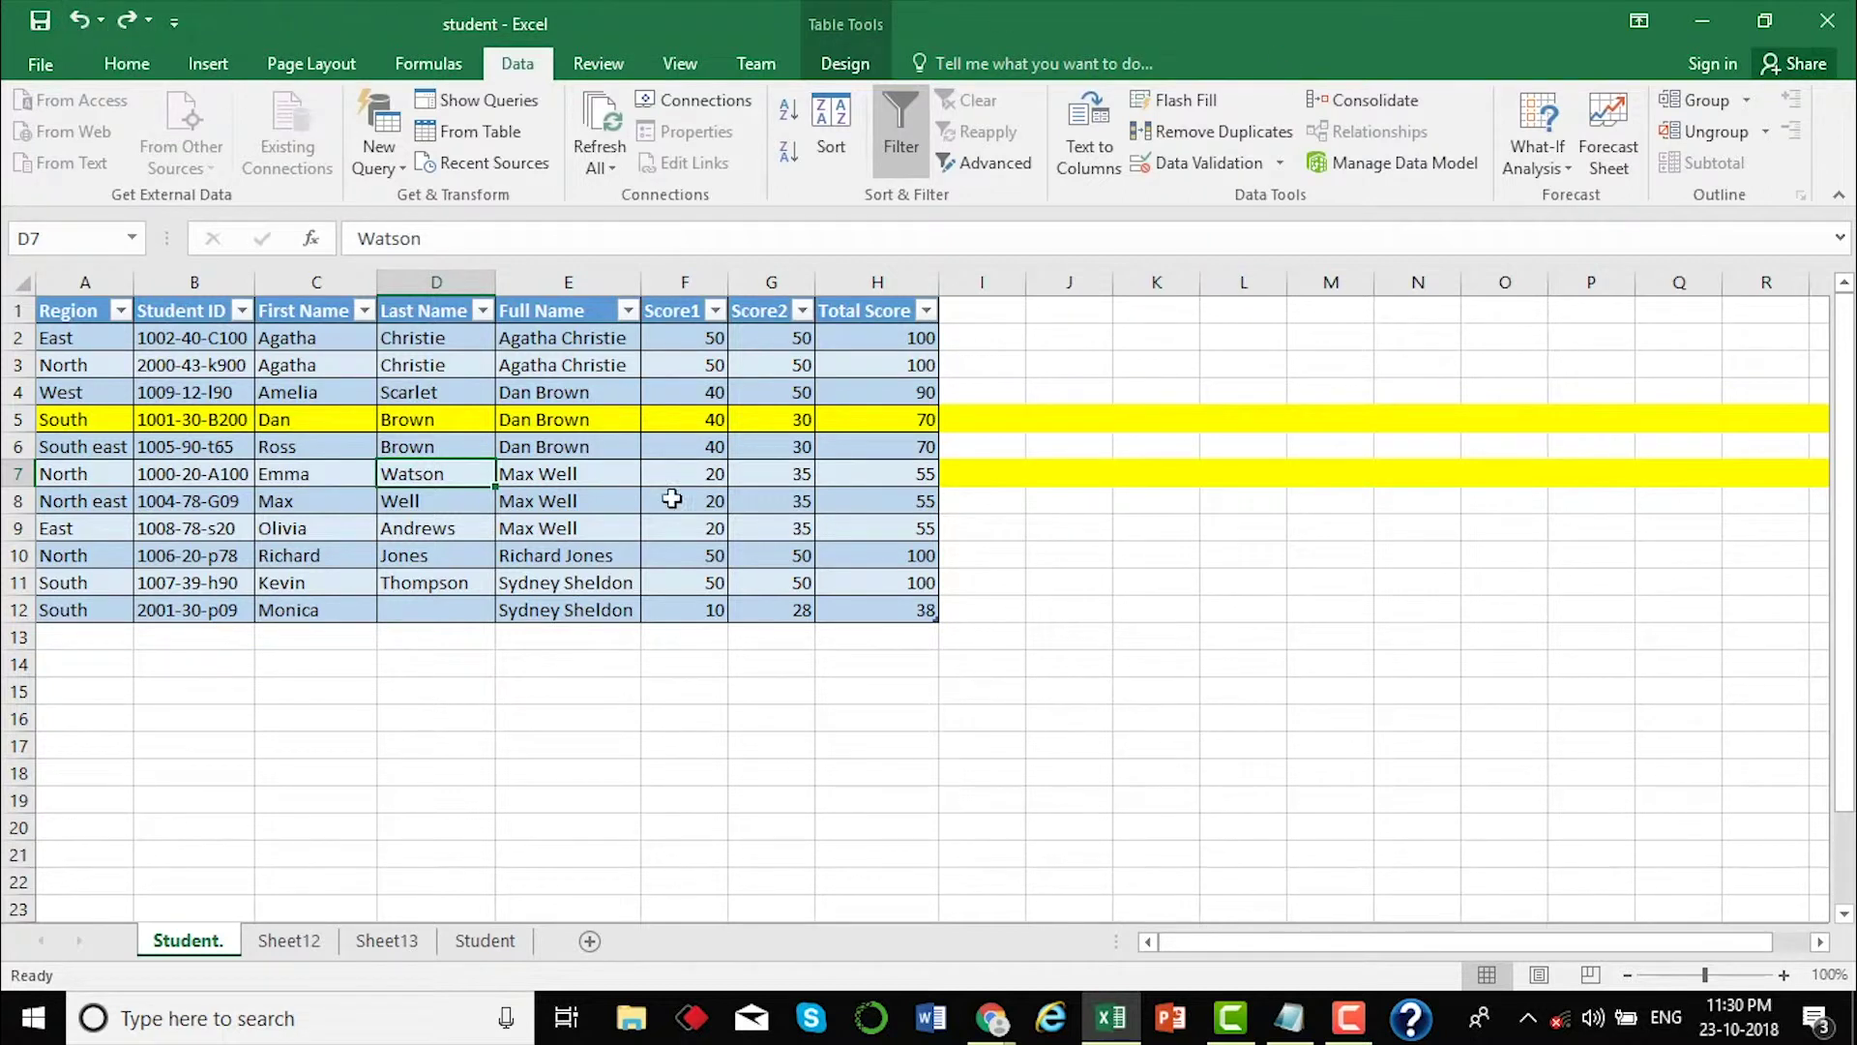
pyautogui.click(634, 333)
pyautogui.click(696, 380)
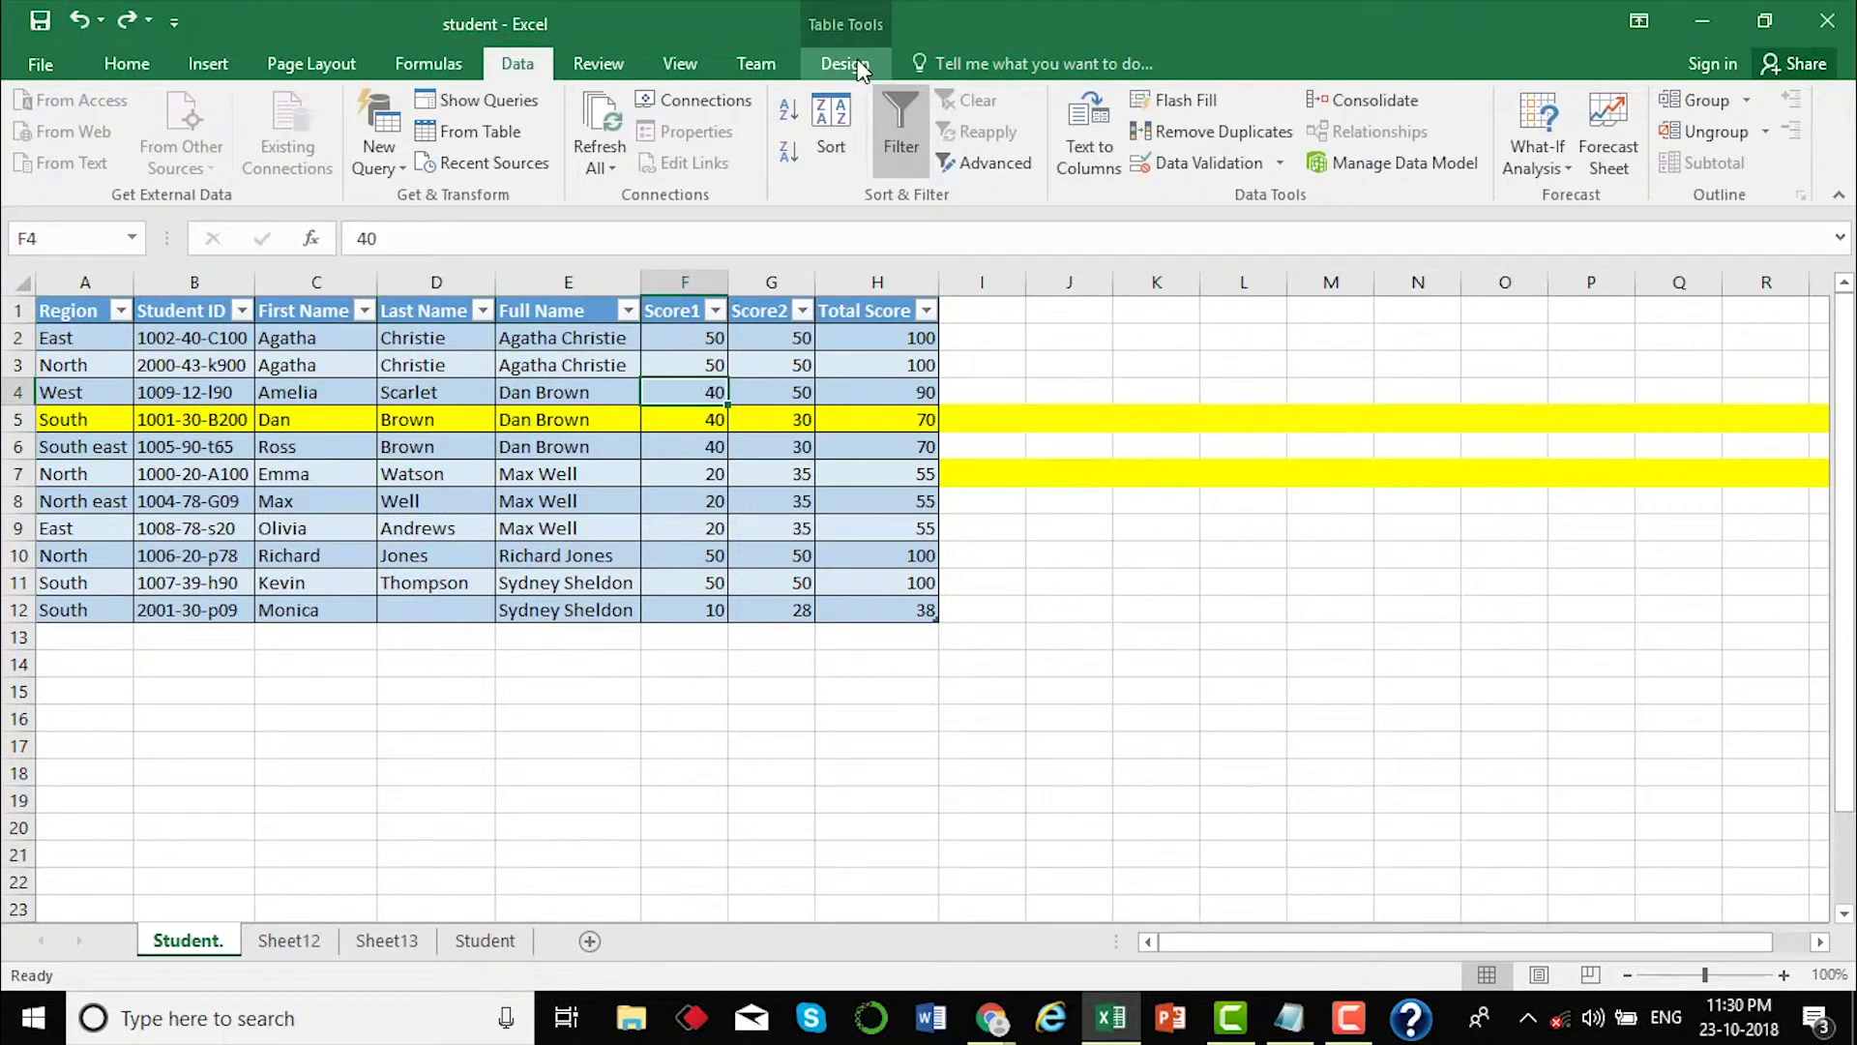
# - Show the table design options, view the Student ID column's filter choices, and close them without applying a filter
pyautogui.click(833, 73)
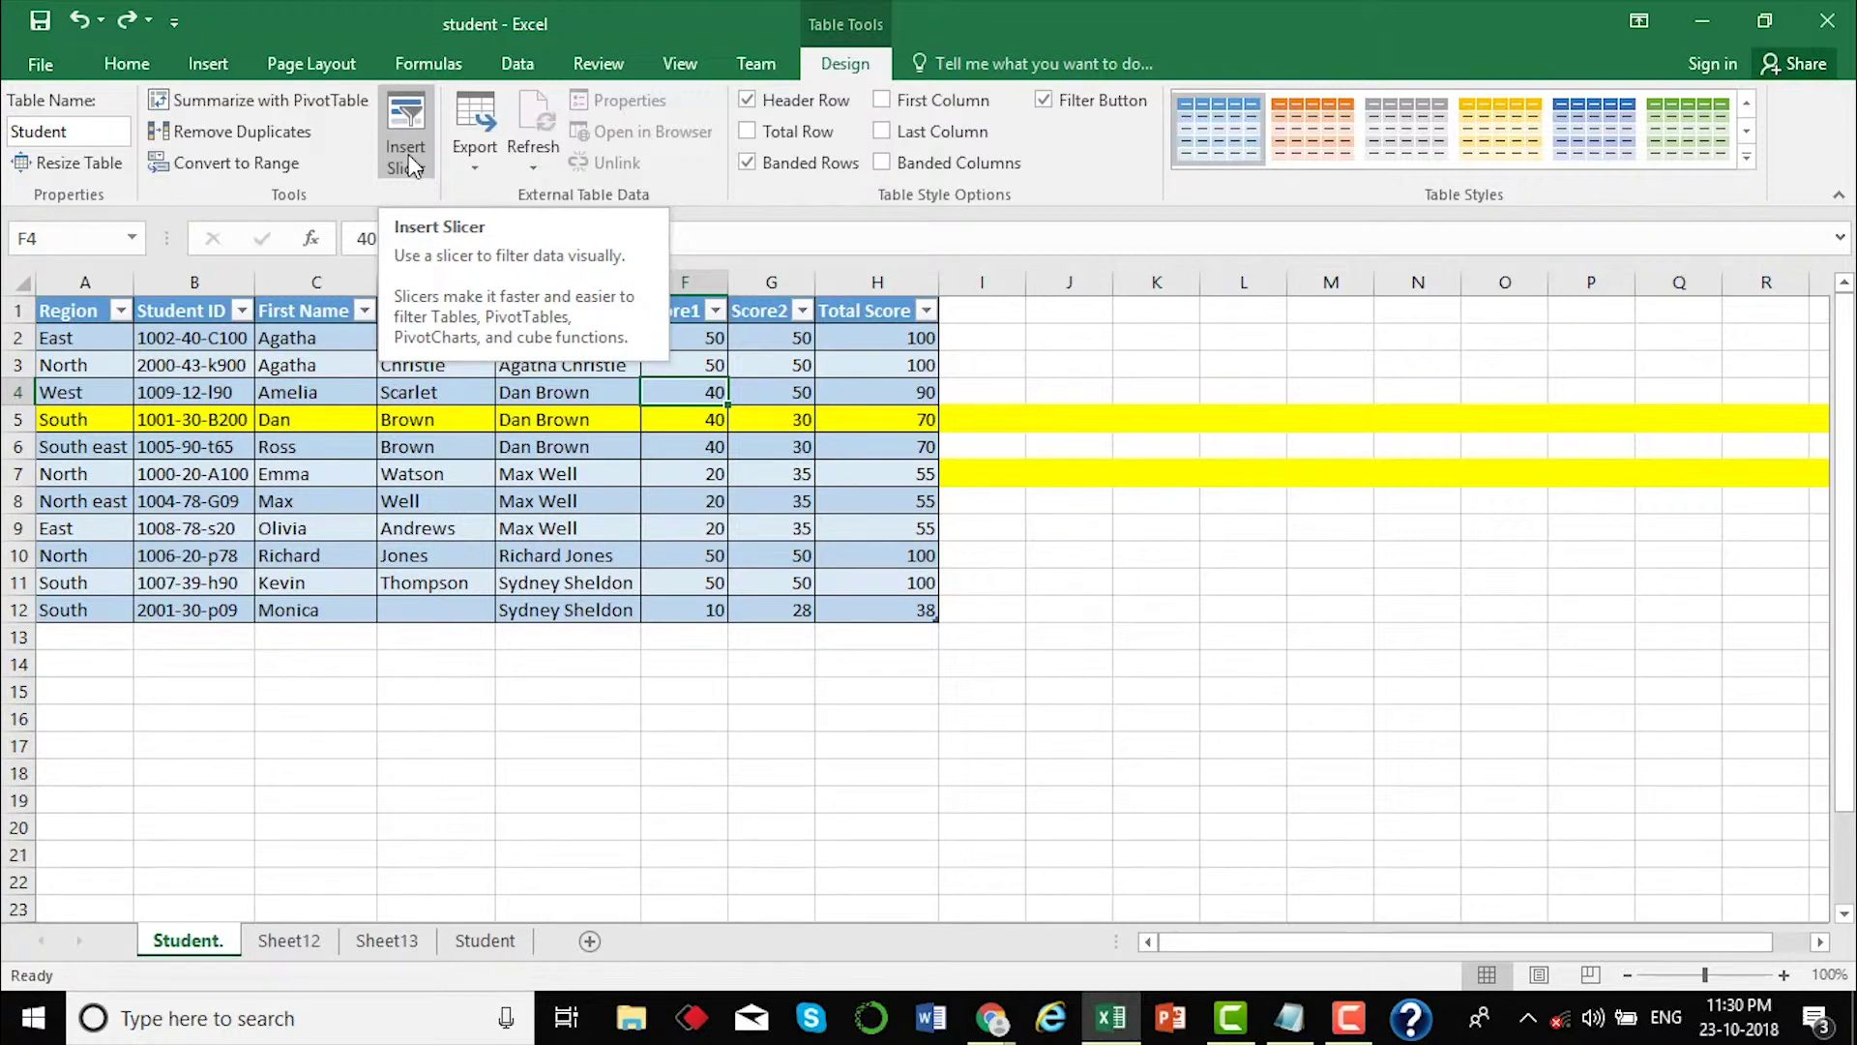
pyautogui.click(240, 309)
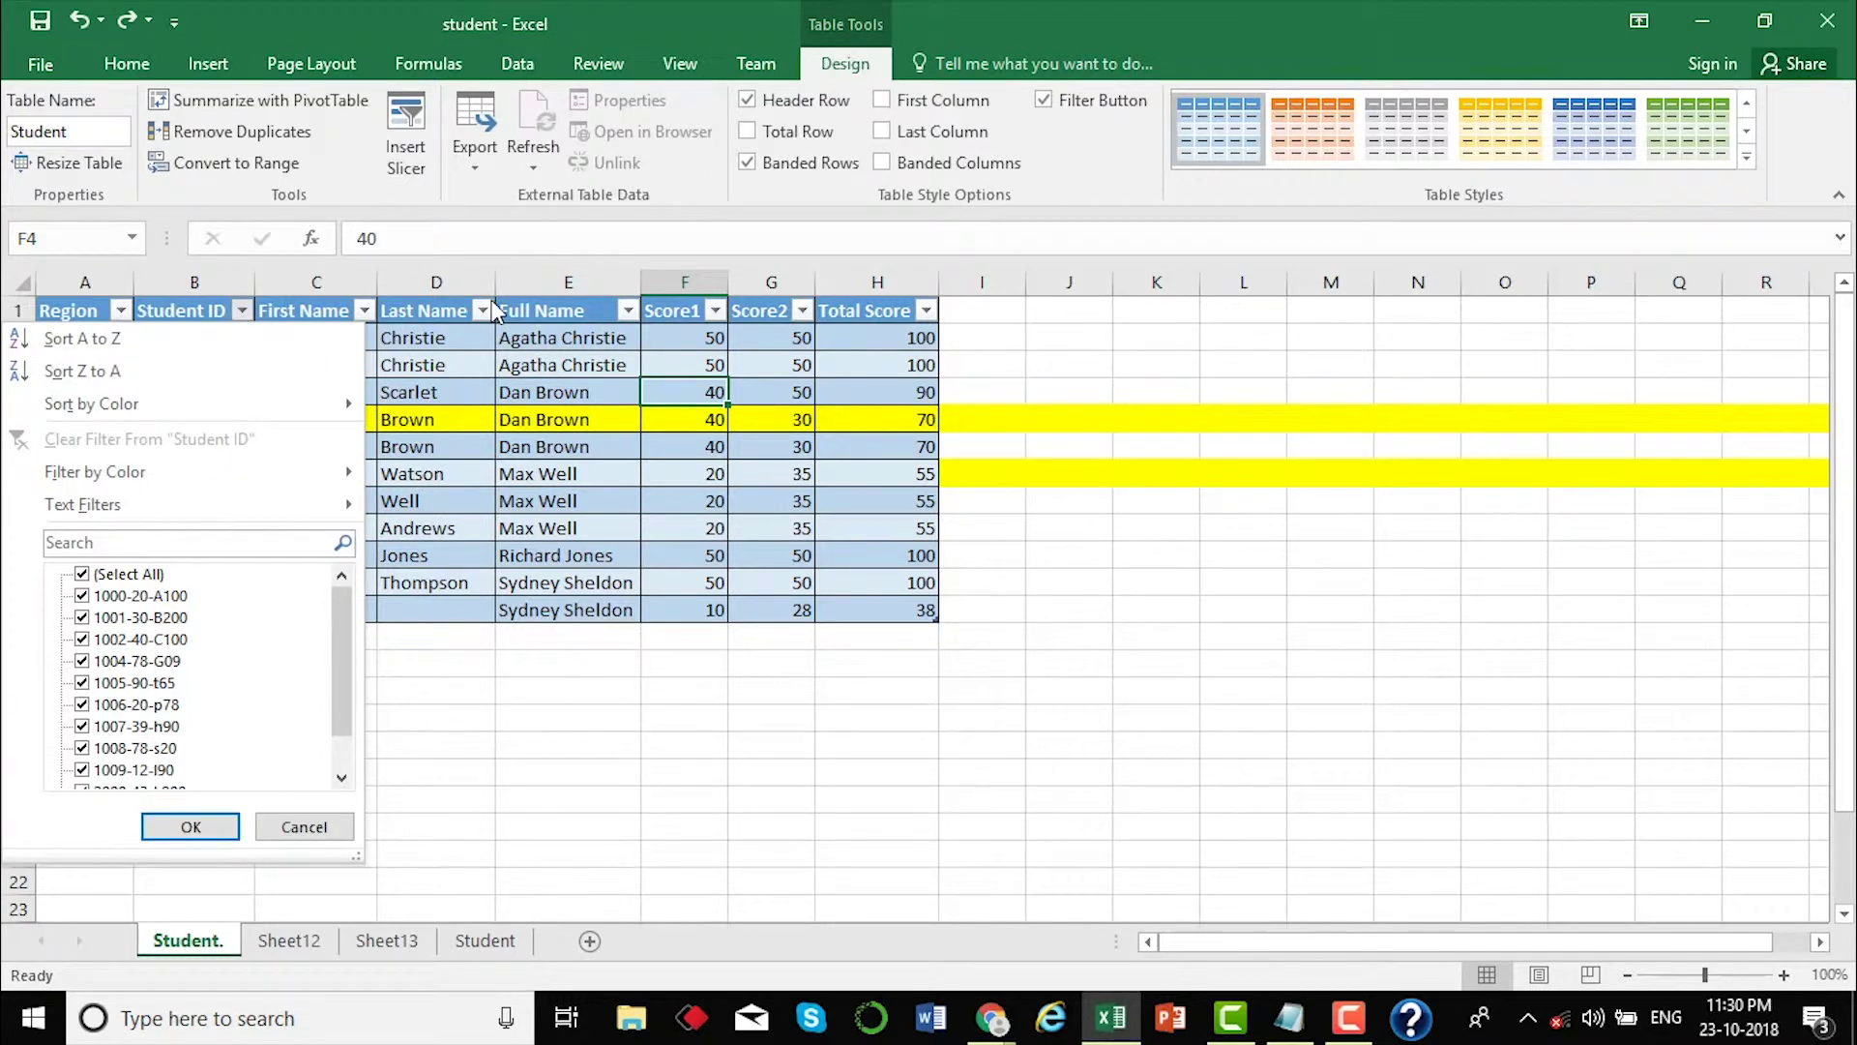
pyautogui.click(470, 340)
pyautogui.click(464, 334)
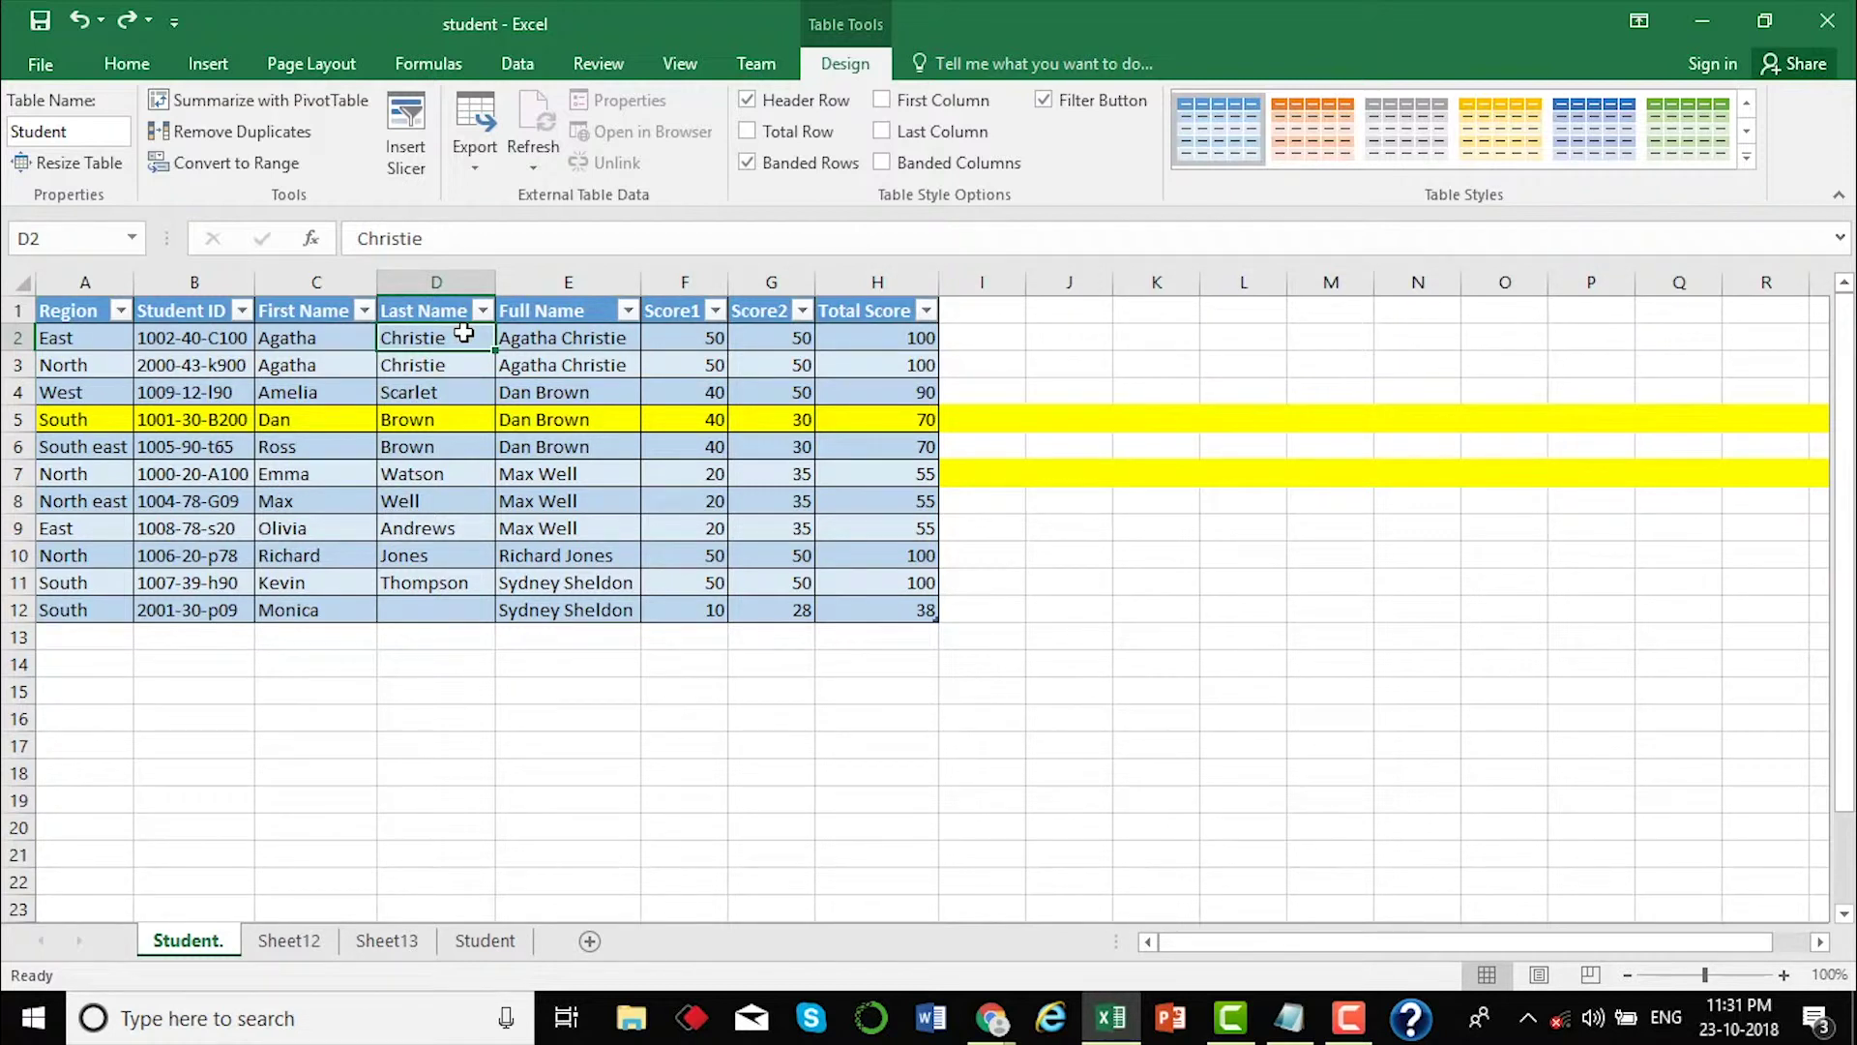
# - Insert slicers for the Region and Total Score columns of the Student table
pyautogui.click(464, 395)
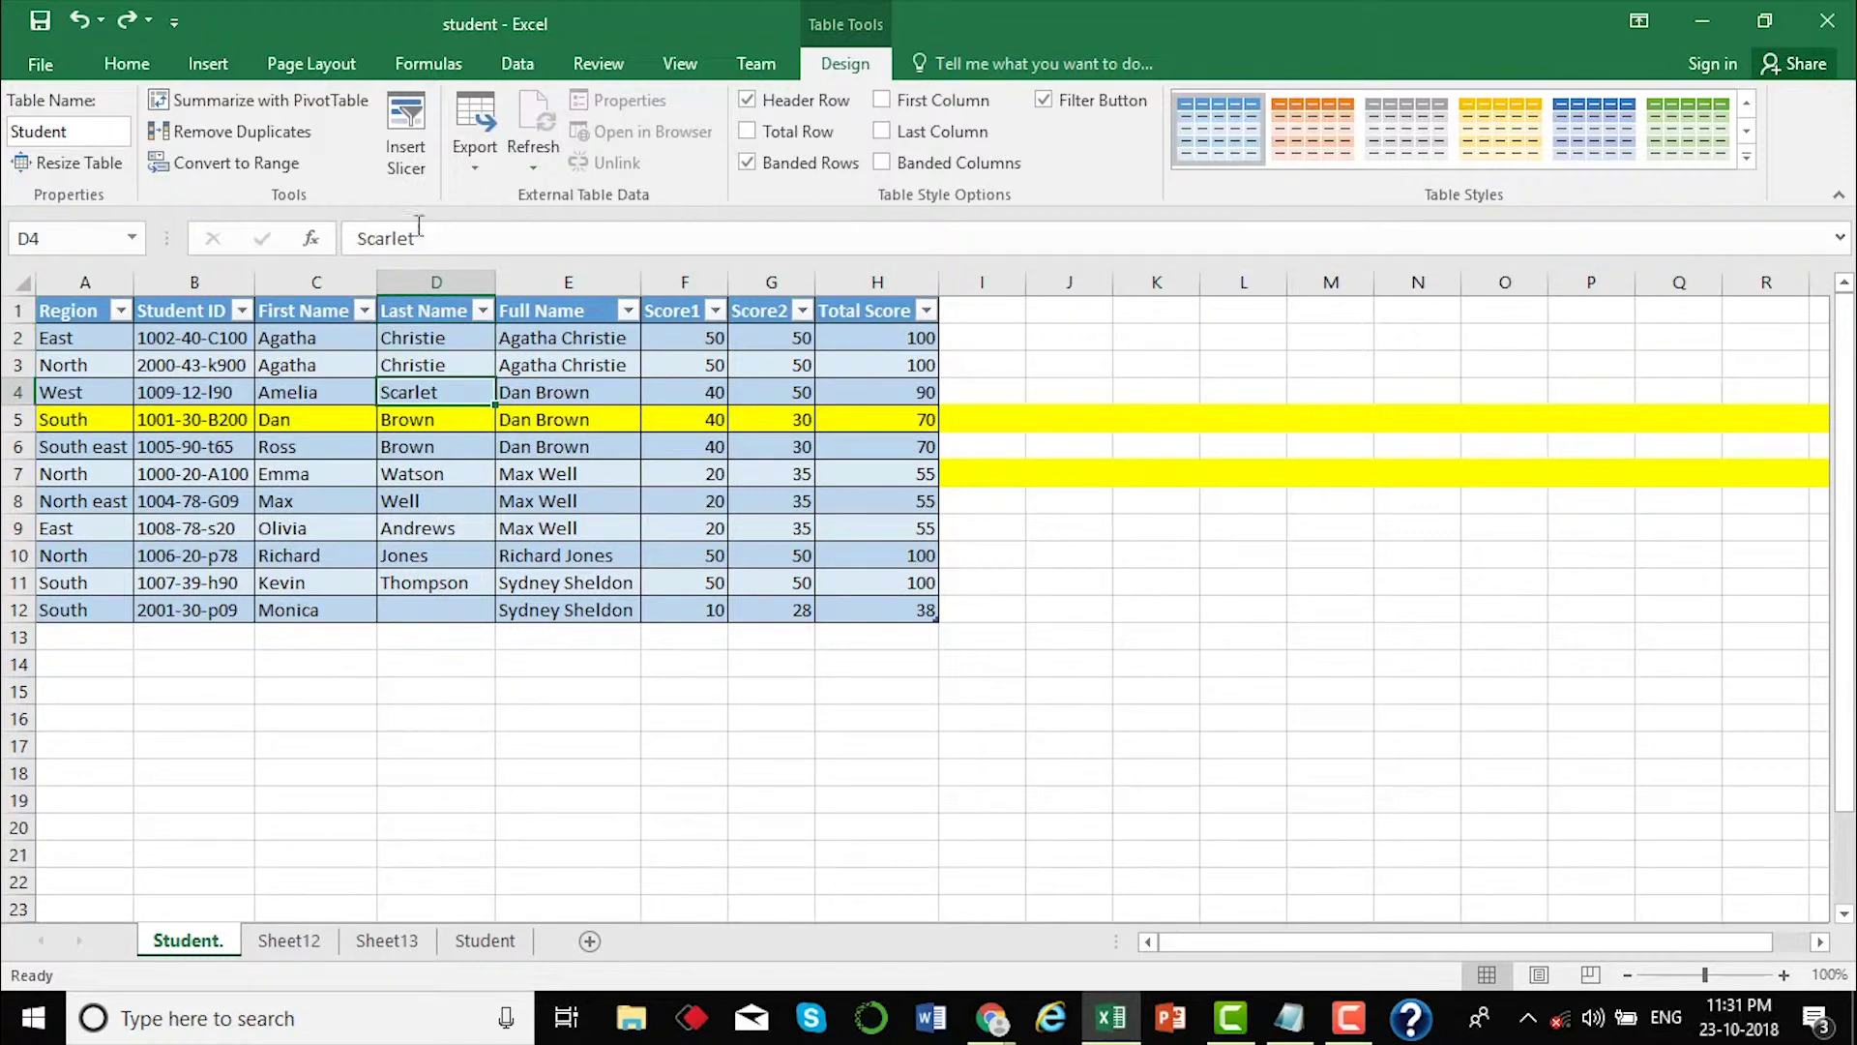
pyautogui.click(413, 151)
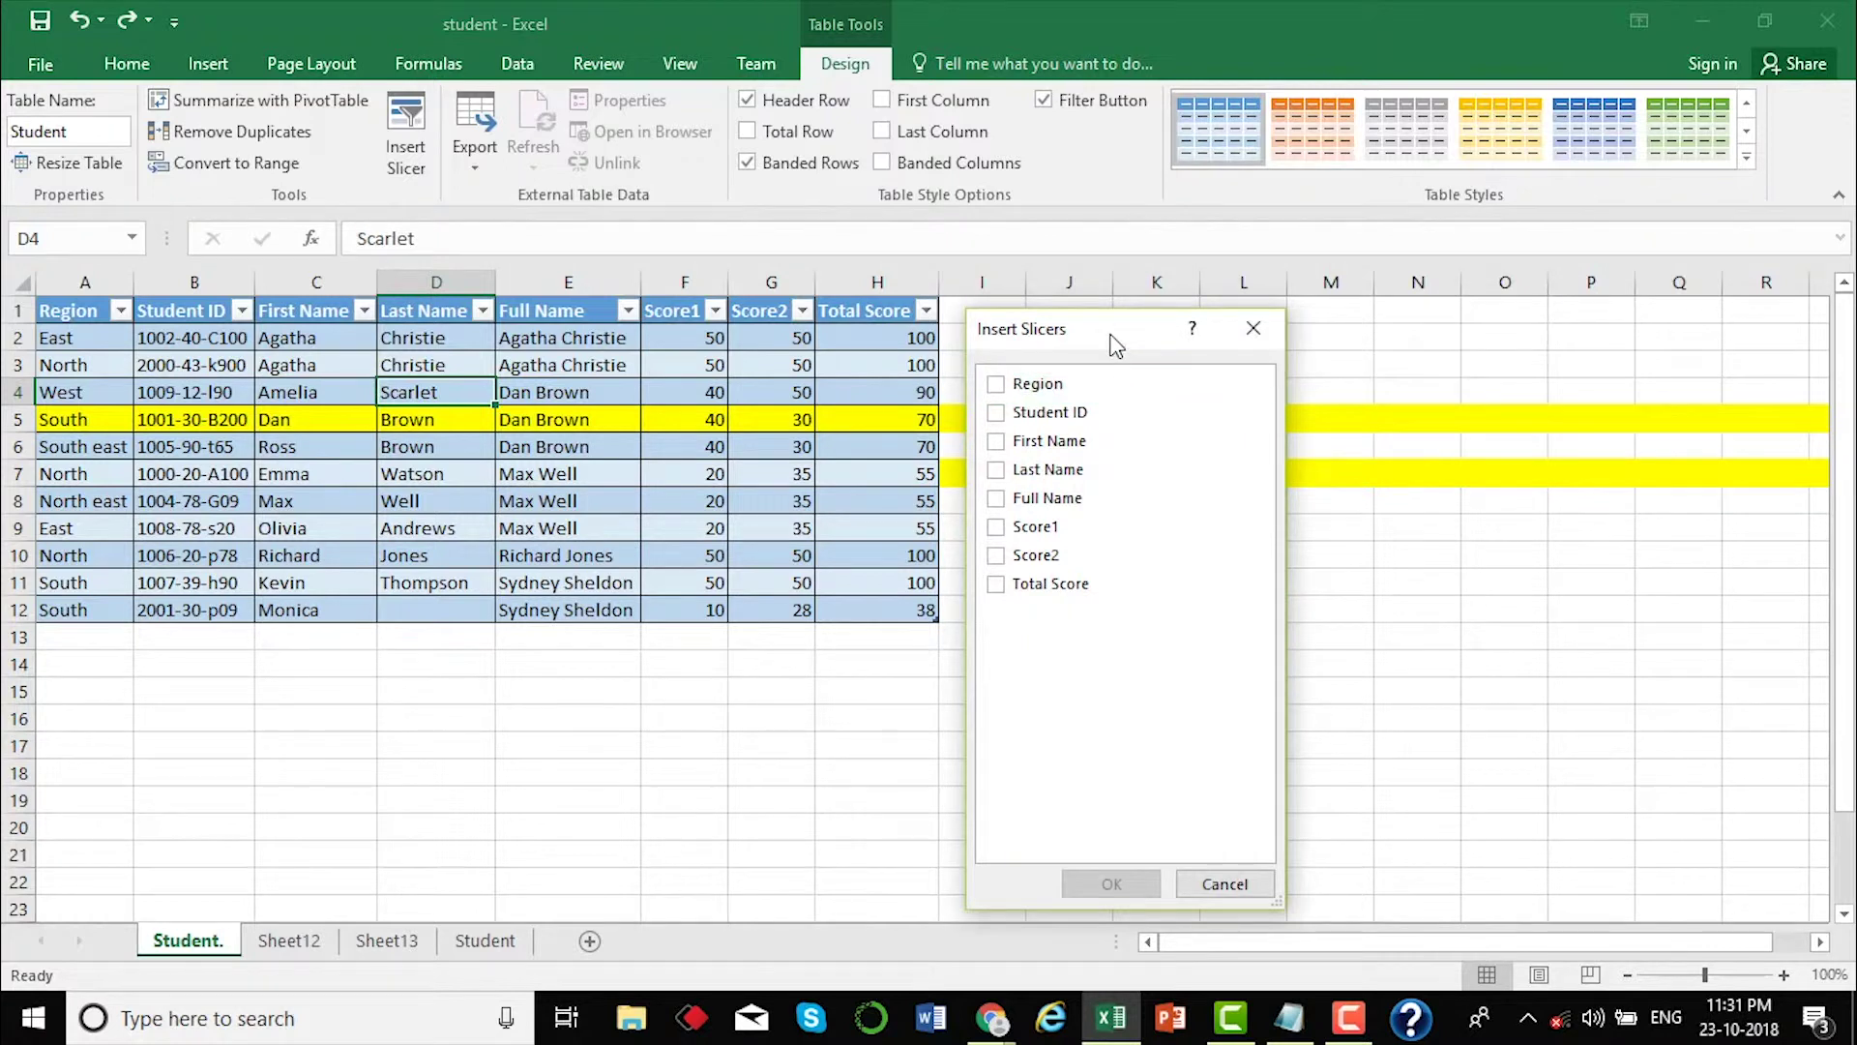
pyautogui.moveTo(1111, 337); pyautogui.dragTo(1102, 298)
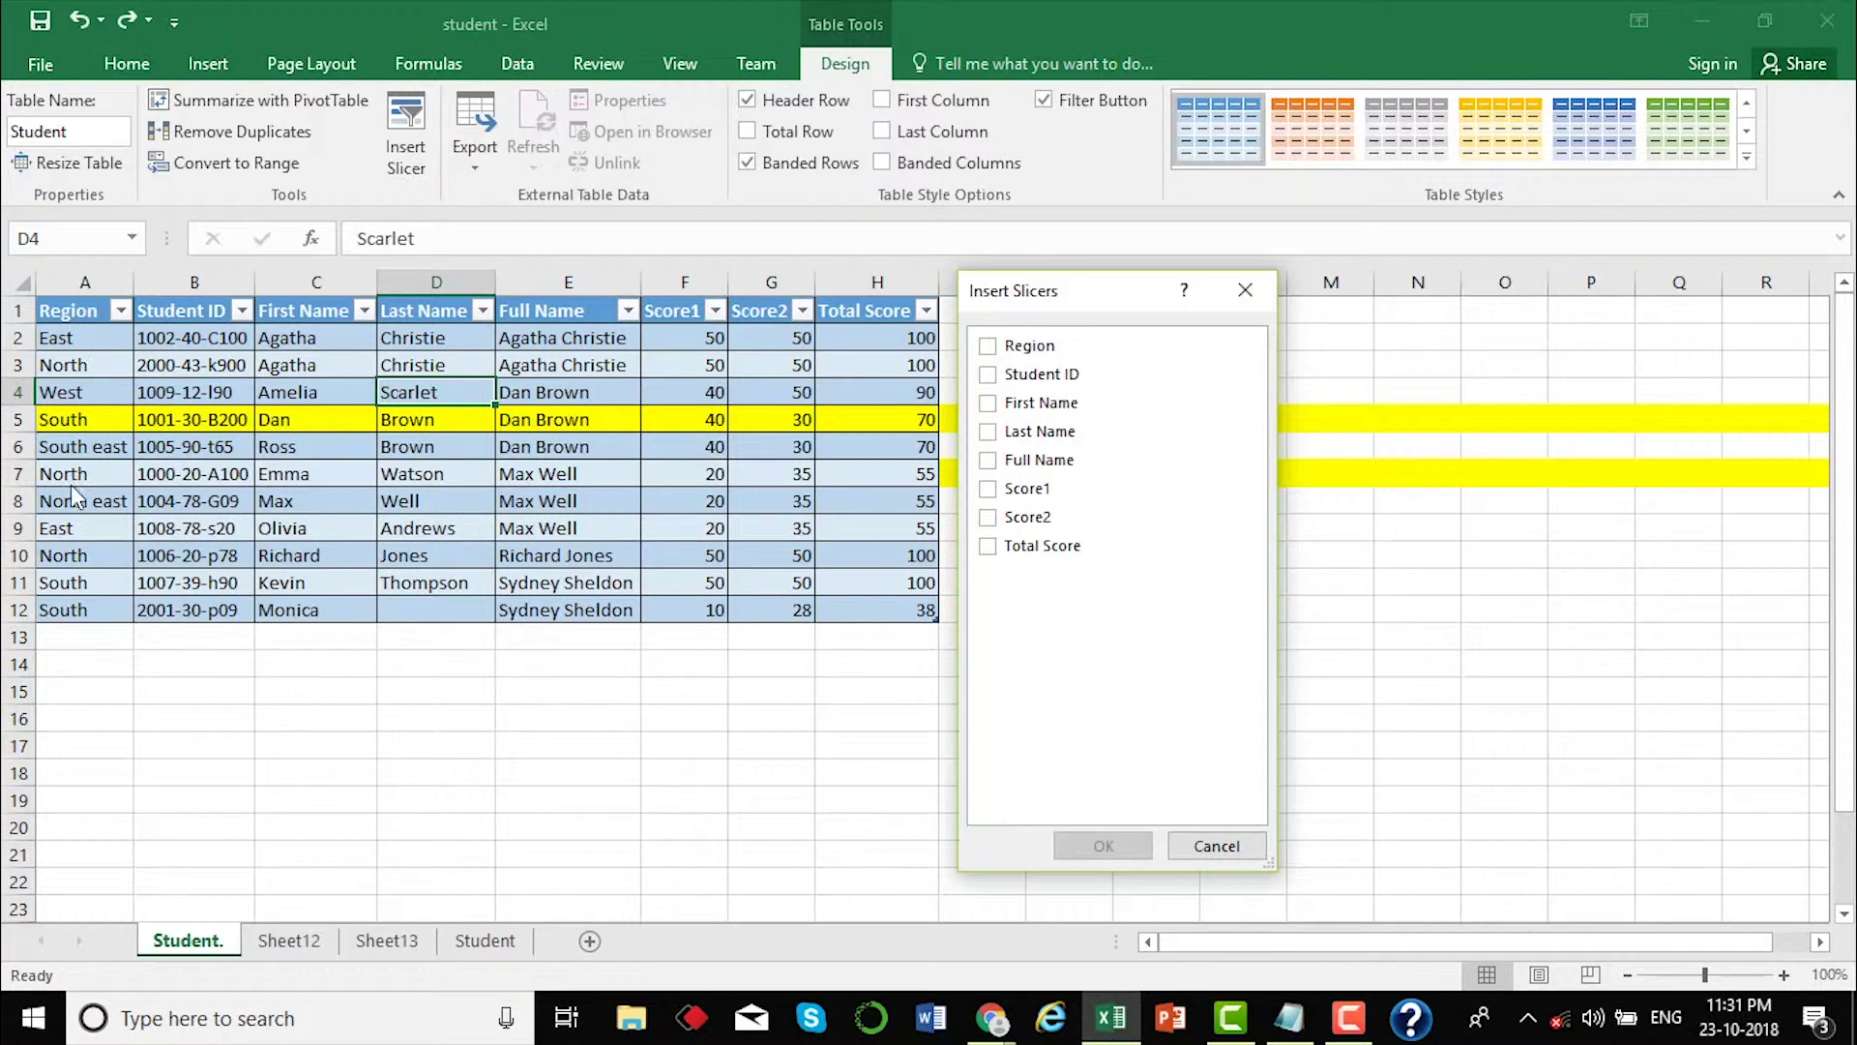
pyautogui.click(992, 354)
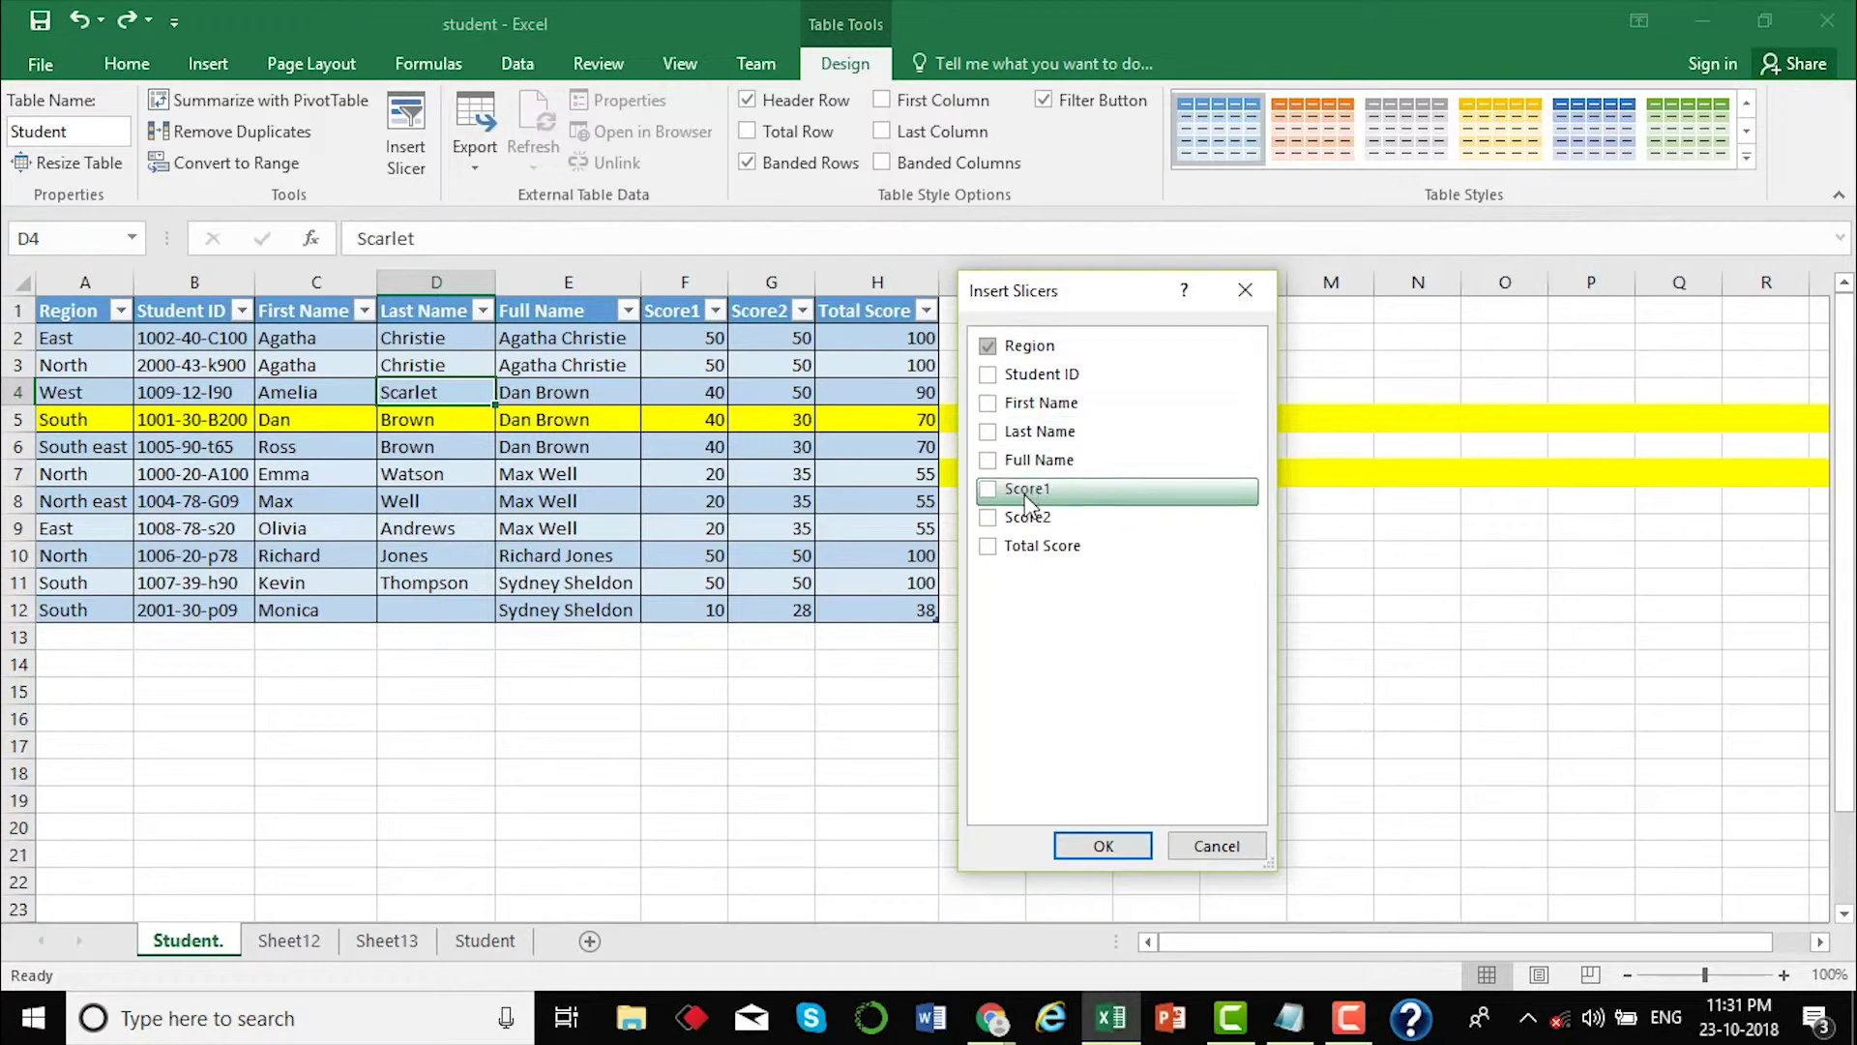
pyautogui.click(987, 547)
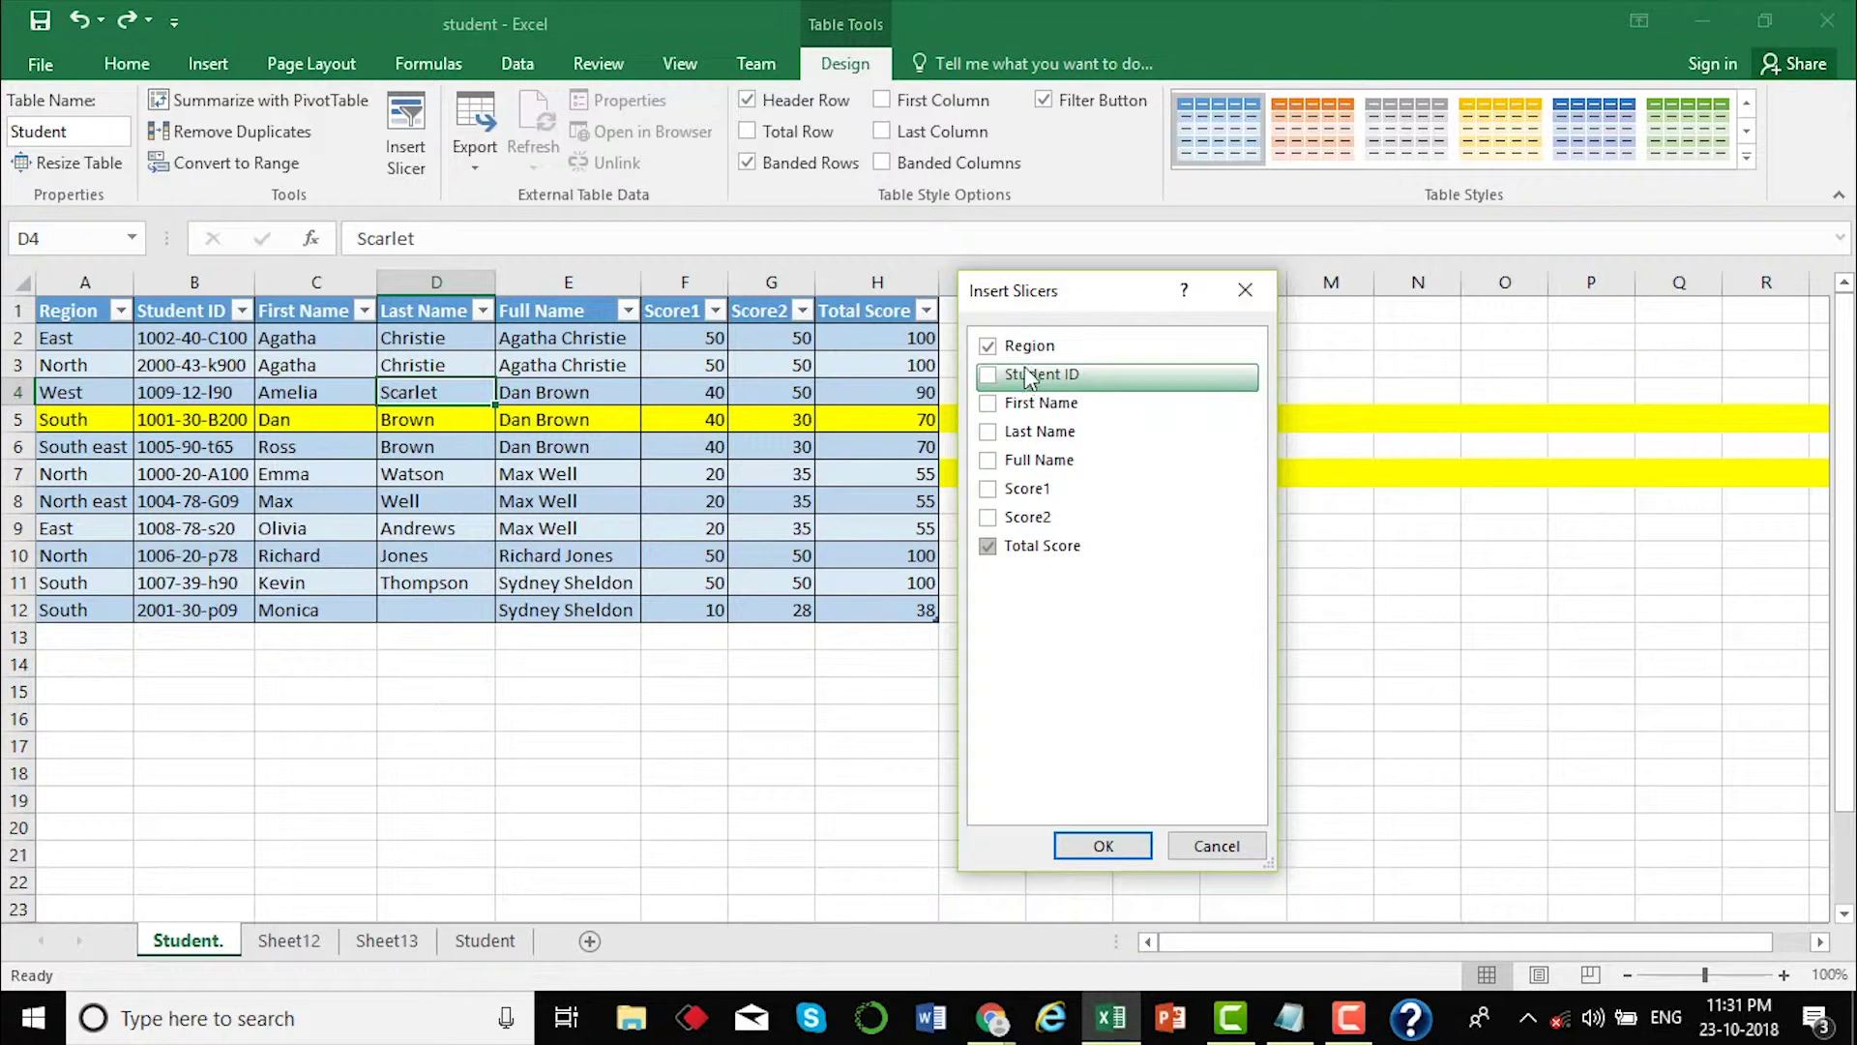
pyautogui.click(1124, 843)
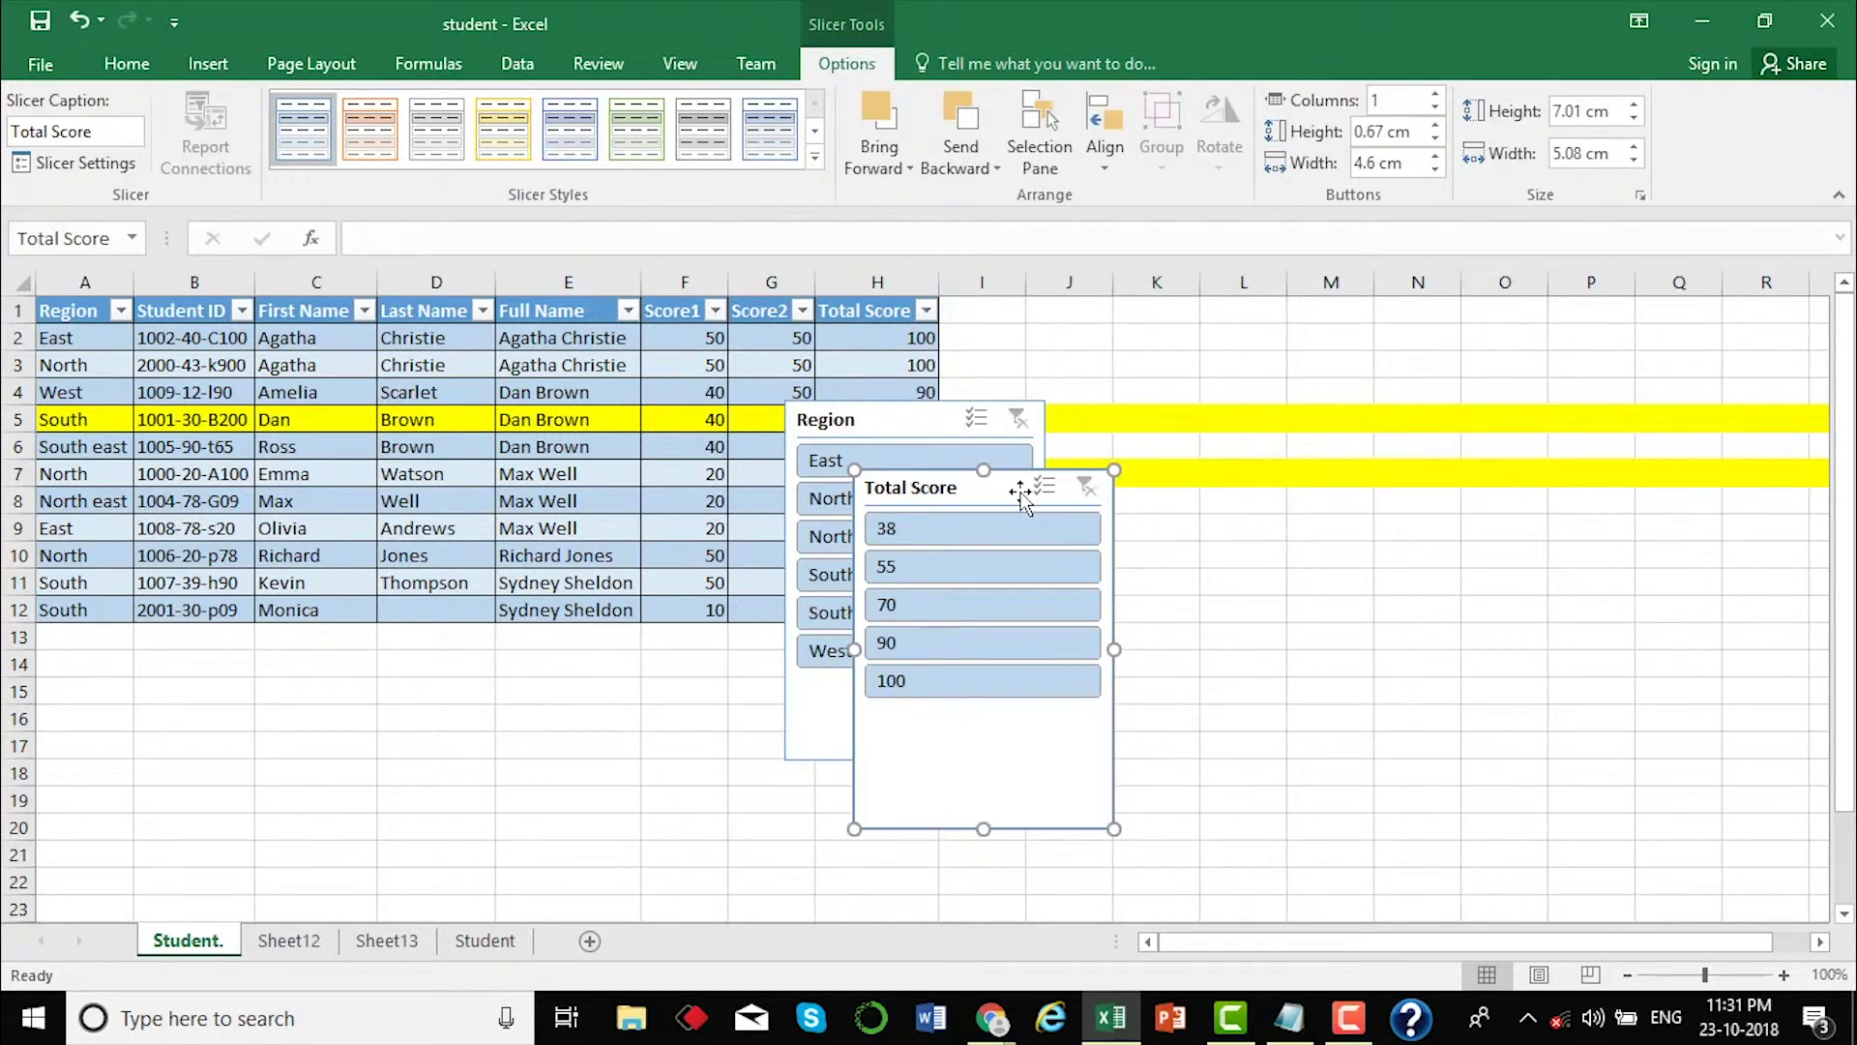
# - Arrange the Region and Total Score slicers side by side in the empty area beside the table
pyautogui.moveTo(1012, 491); pyautogui.dragTo(1398, 346)
pyautogui.moveTo(913, 413); pyautogui.dragTo(1106, 322)
pyautogui.moveTo(1349, 357); pyautogui.dragTo(1400, 328)
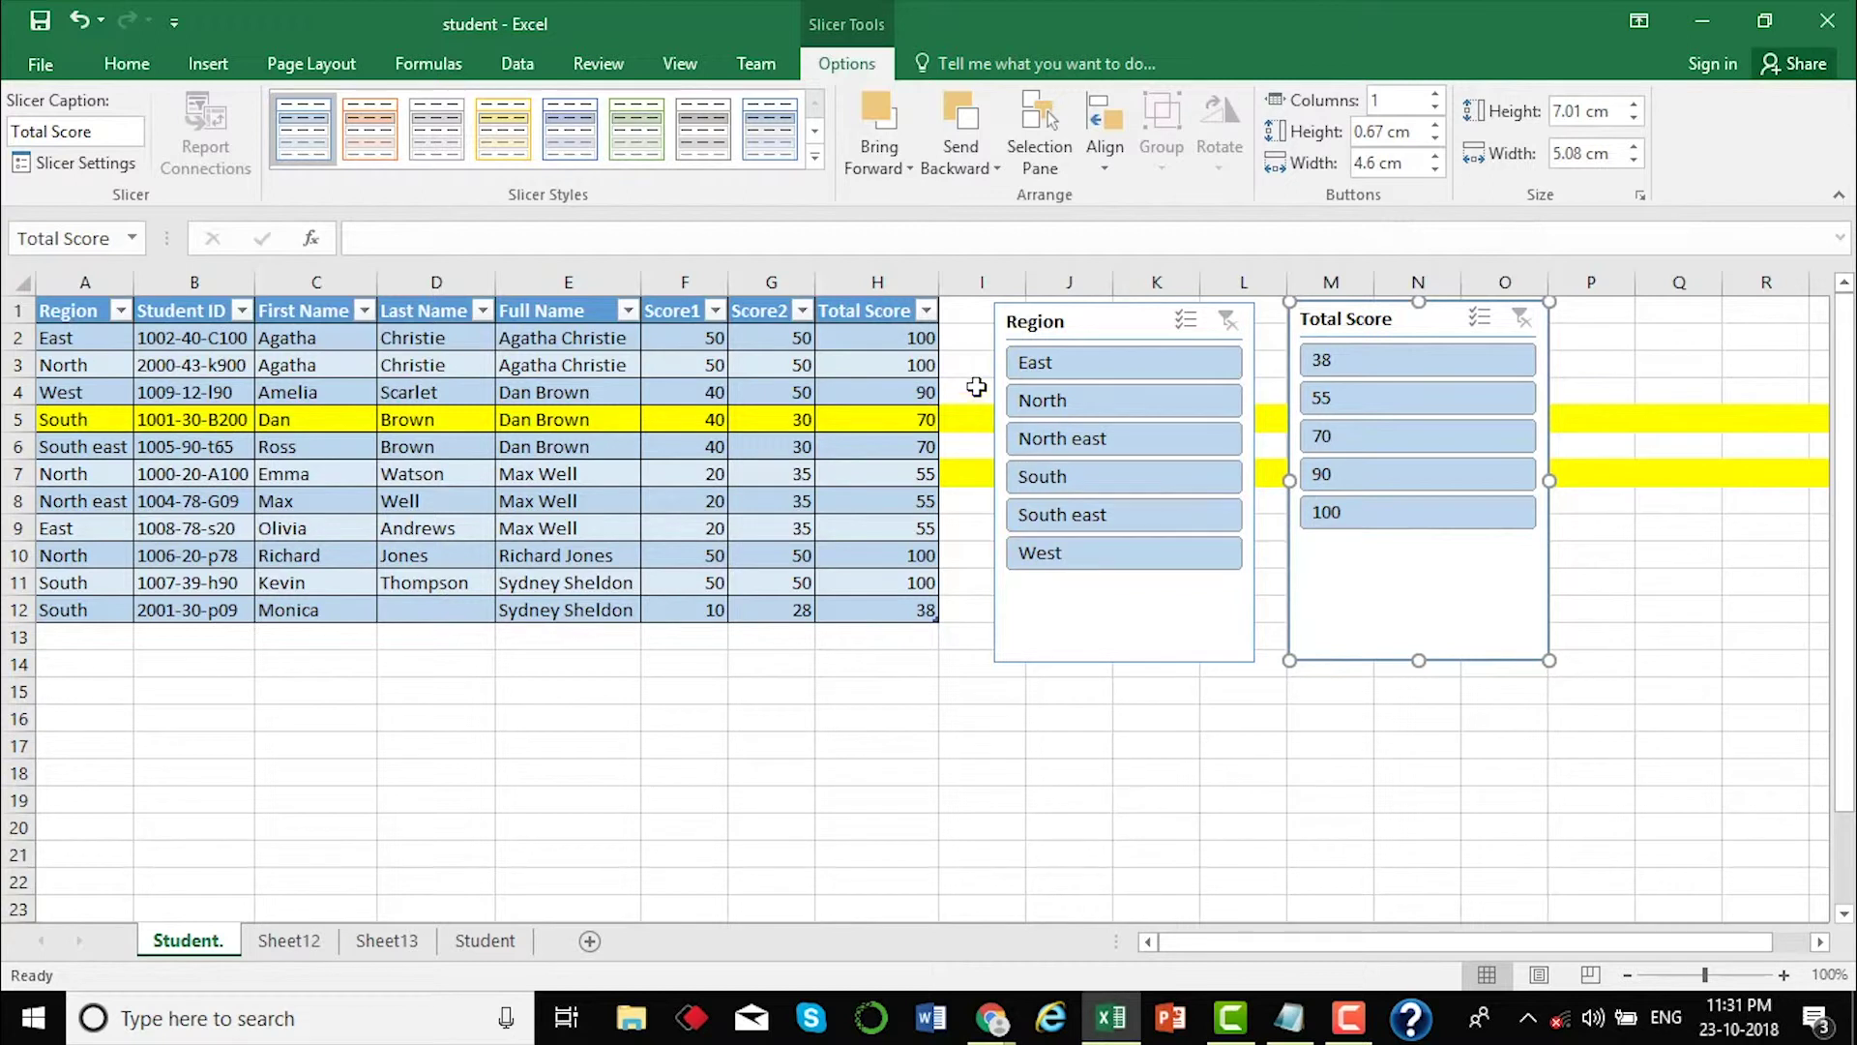
# - Filter the table with the slicers to the East region and a Total Score of 100, and clear the Region filter
pyautogui.click(1057, 372)
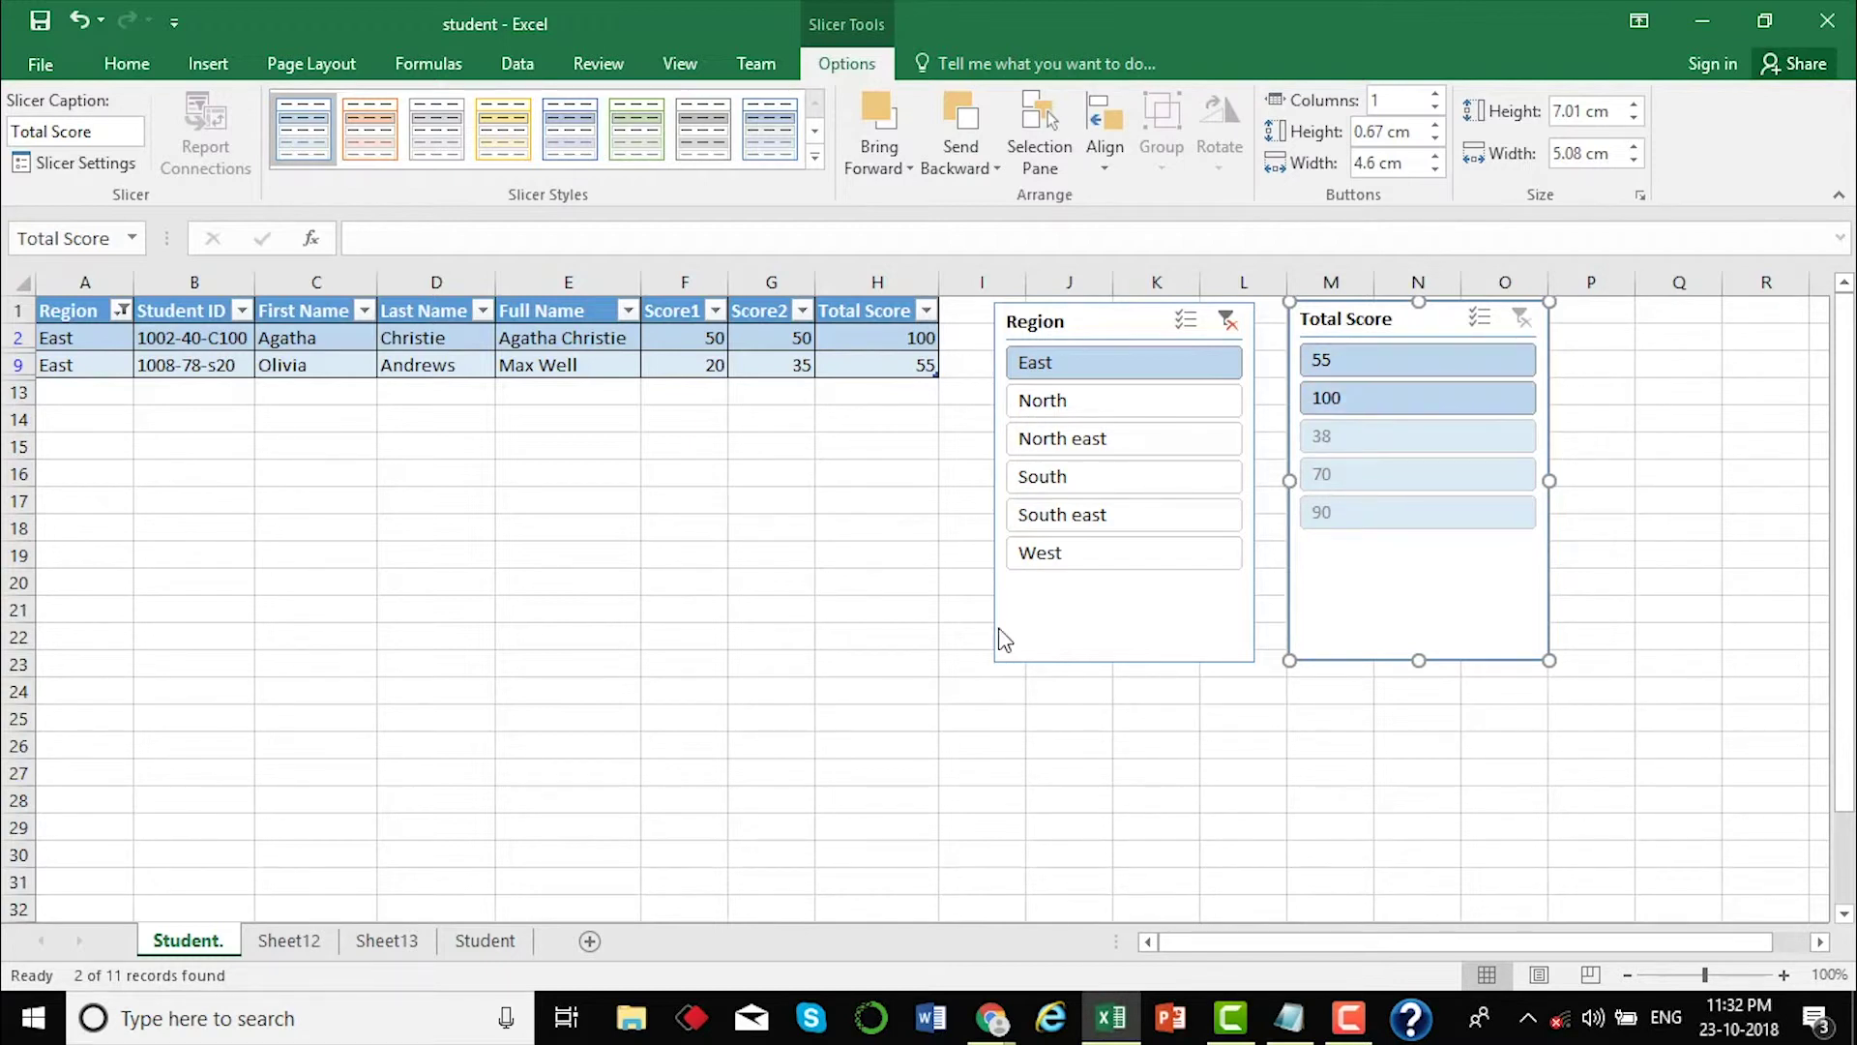
pyautogui.click(1349, 397)
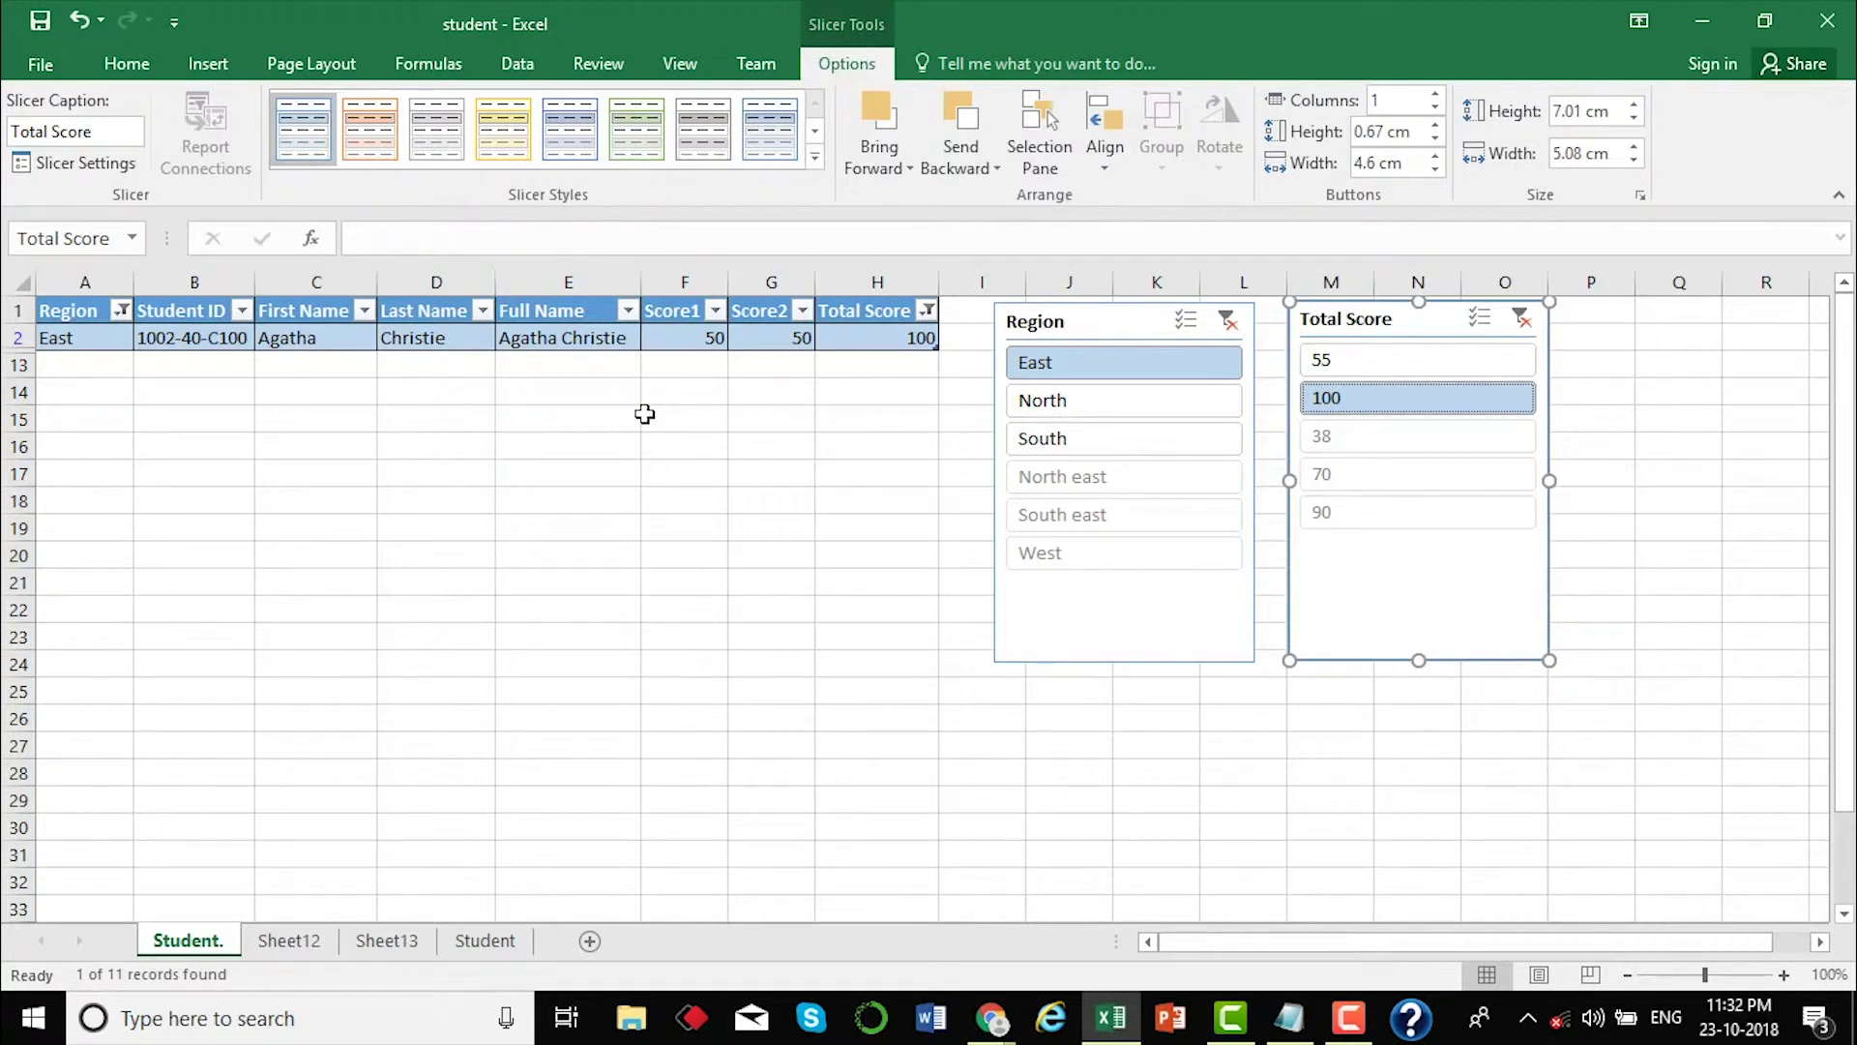
pyautogui.click(1227, 320)
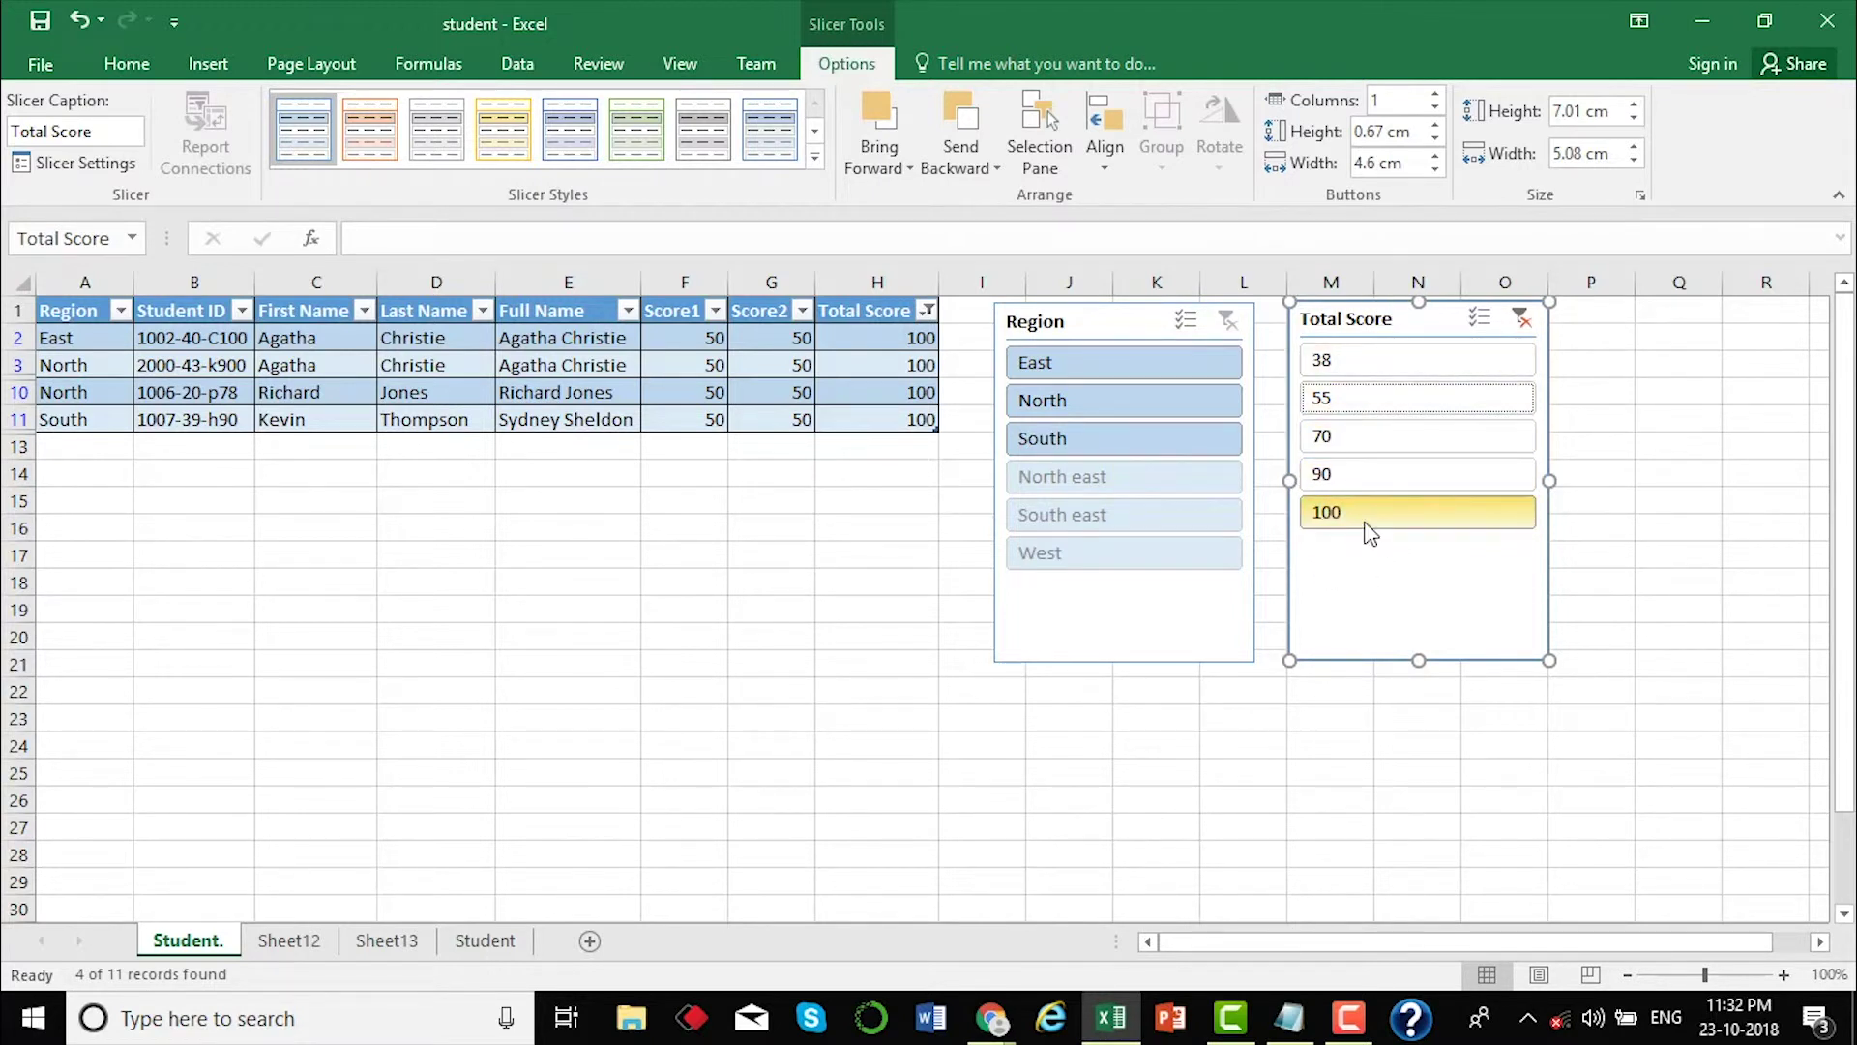
# - Enable multi-select on the Total Score slicer and filter the table to scores 38 and 70
pyautogui.press('Up')
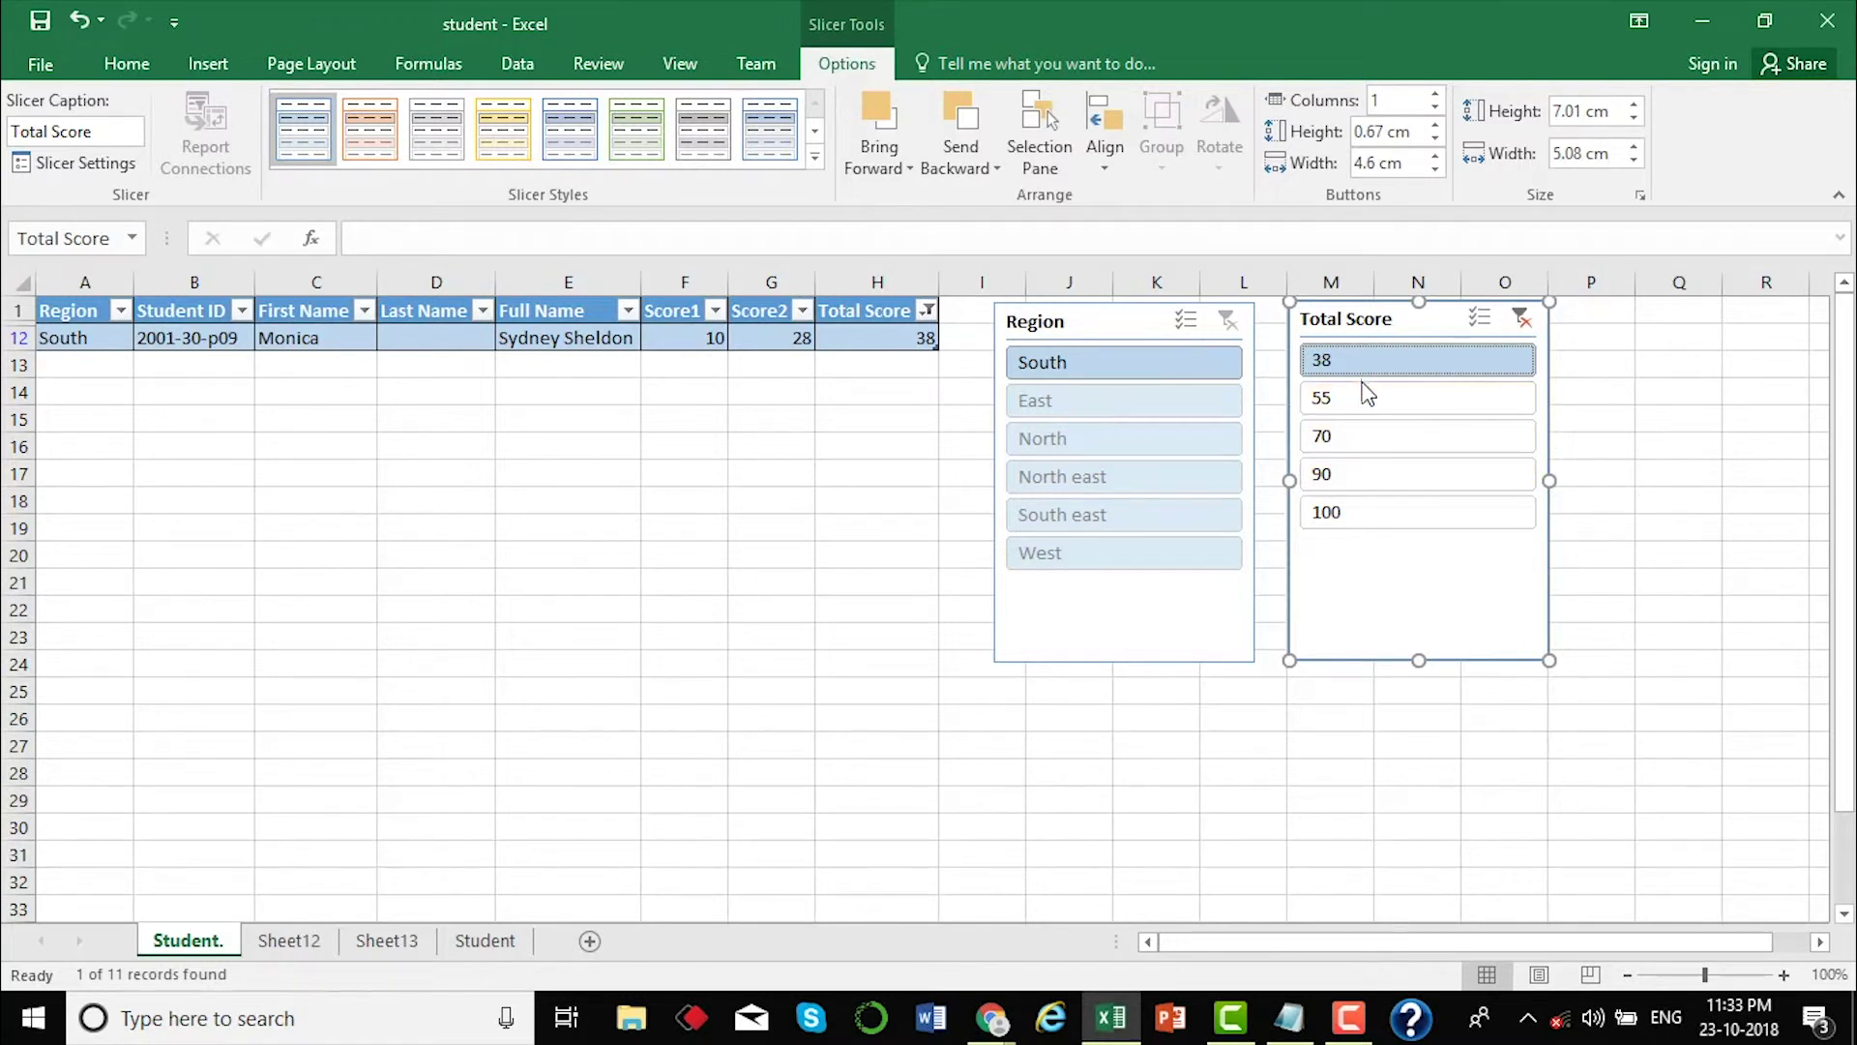
pyautogui.click(1477, 320)
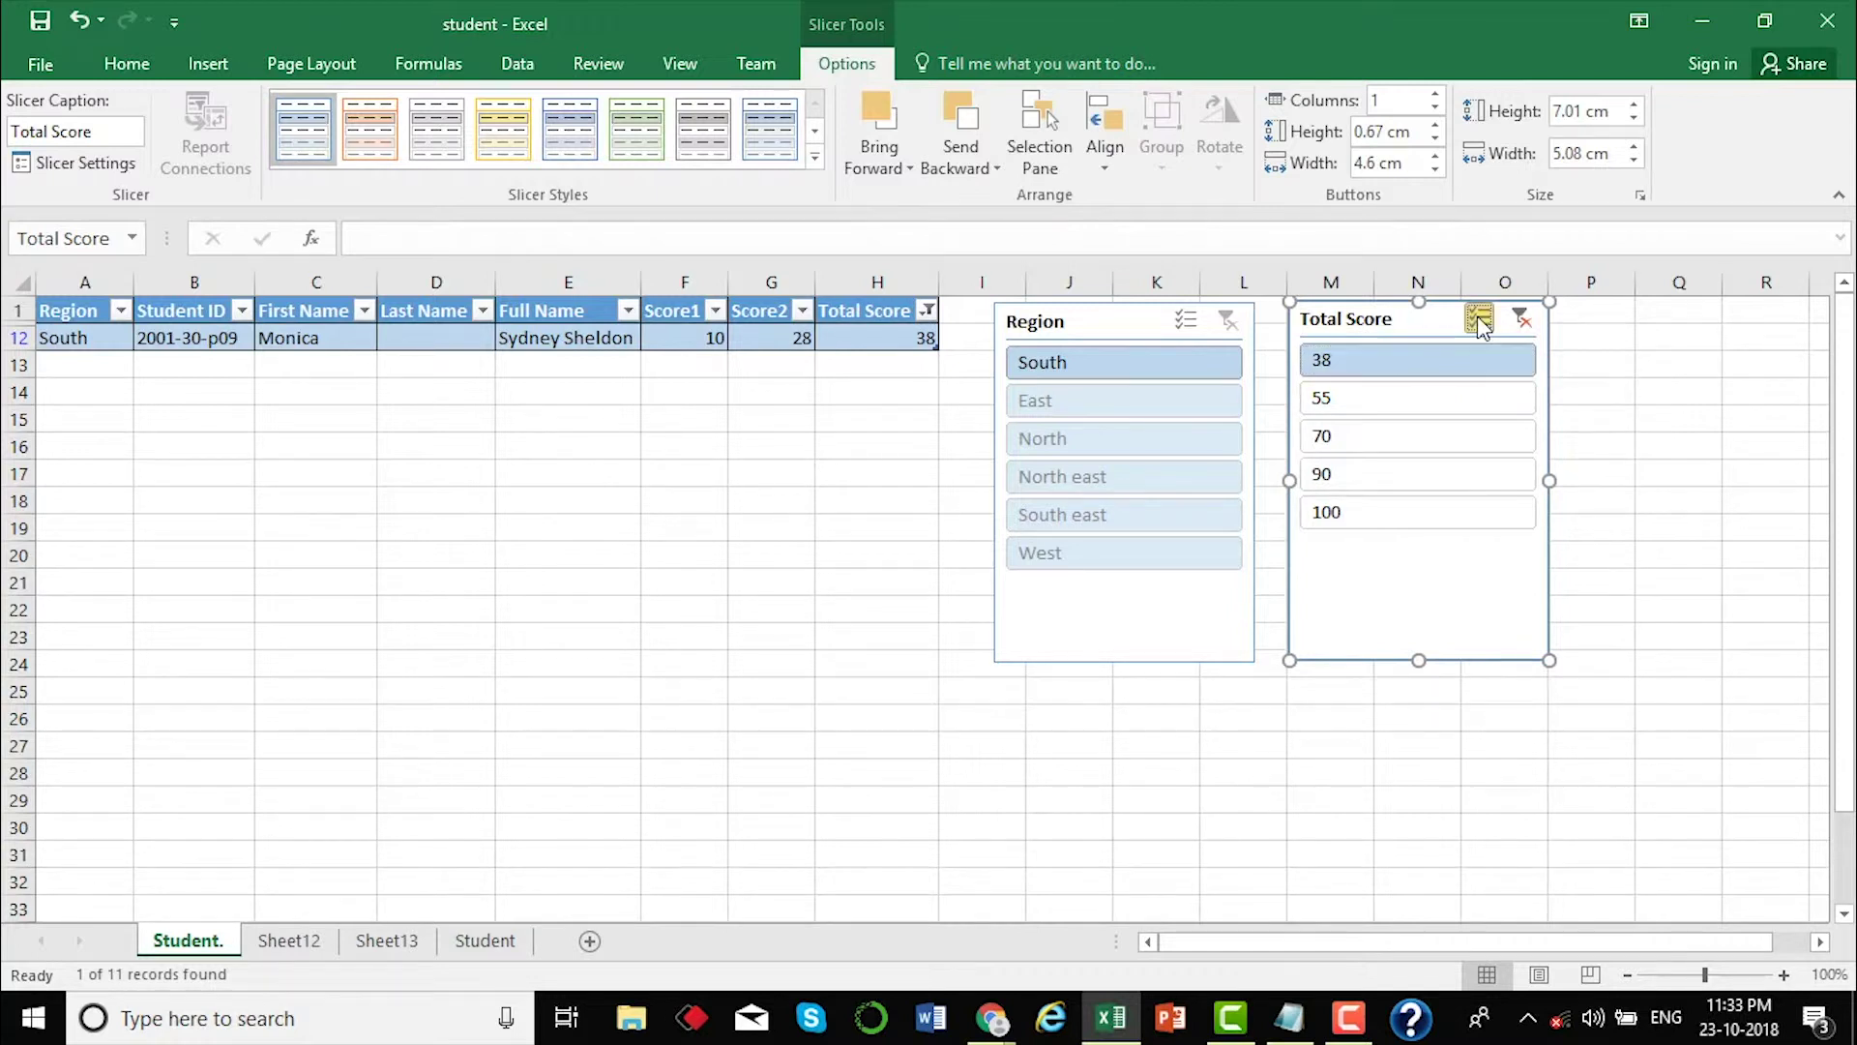
pyautogui.click(1360, 399)
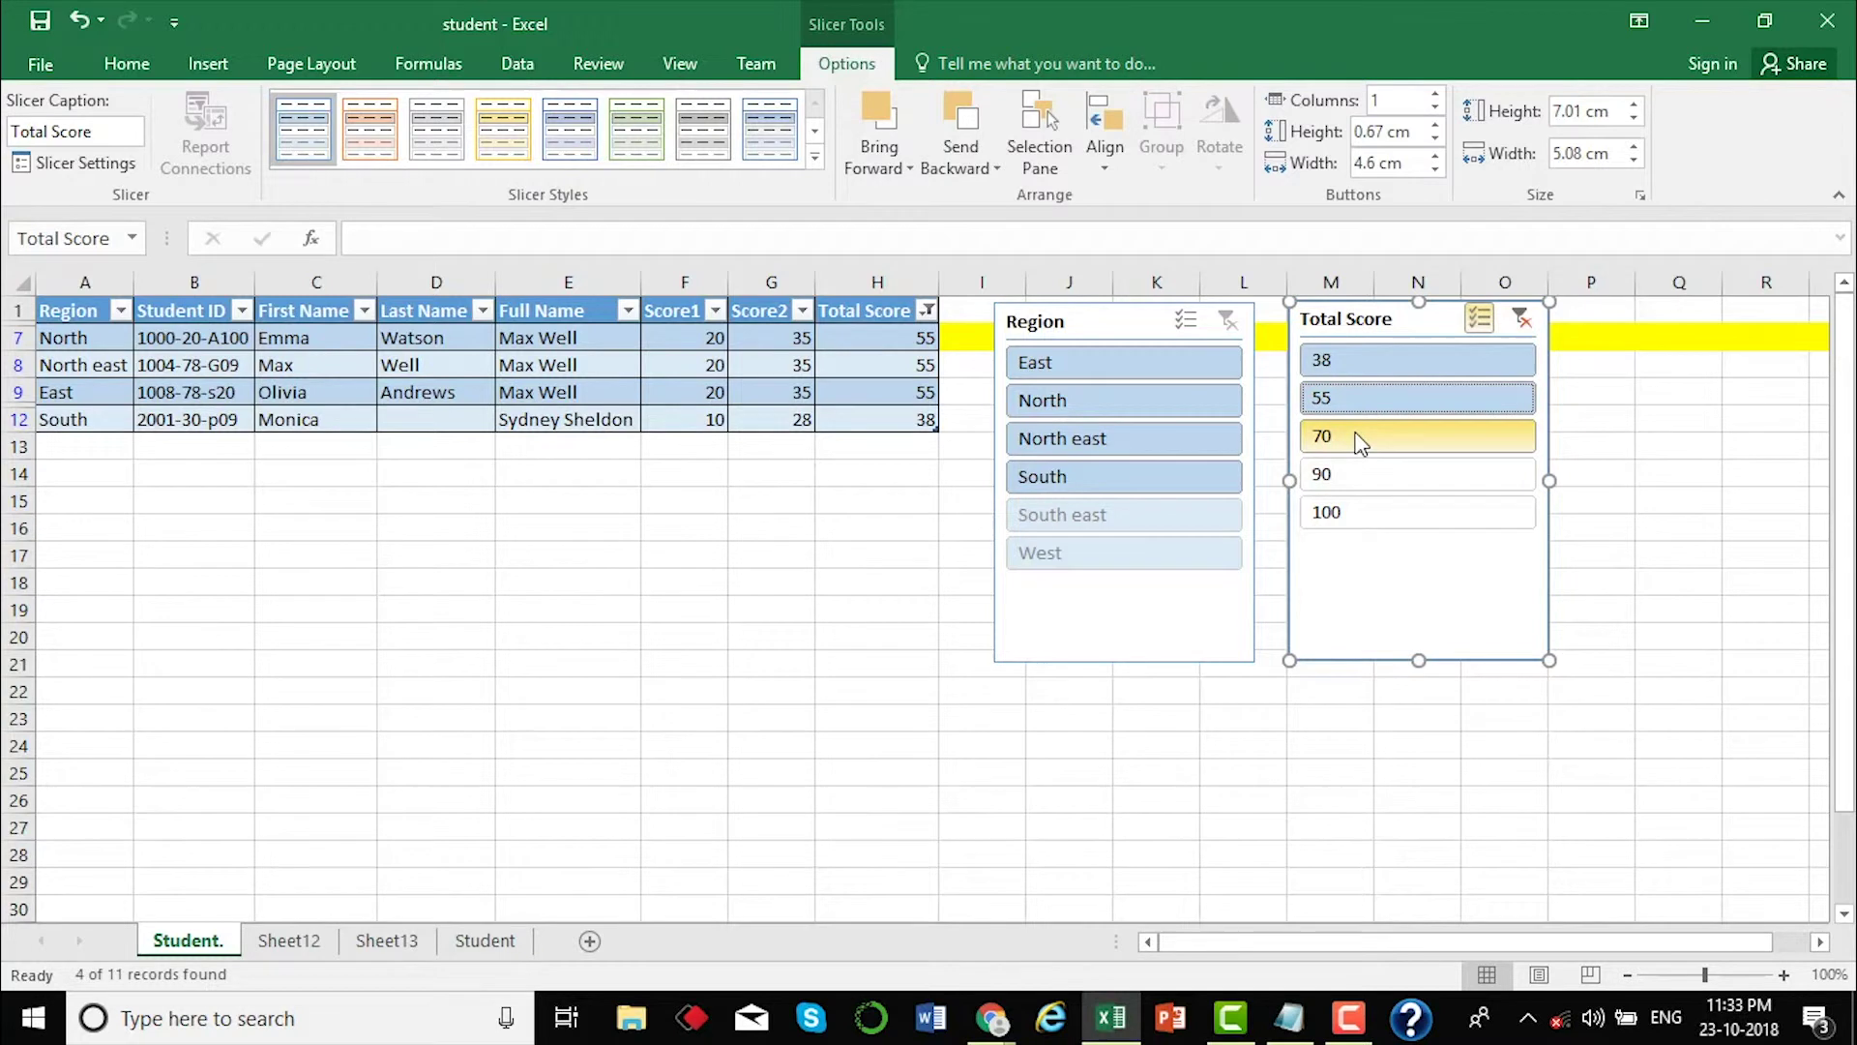
pyautogui.click(1360, 437)
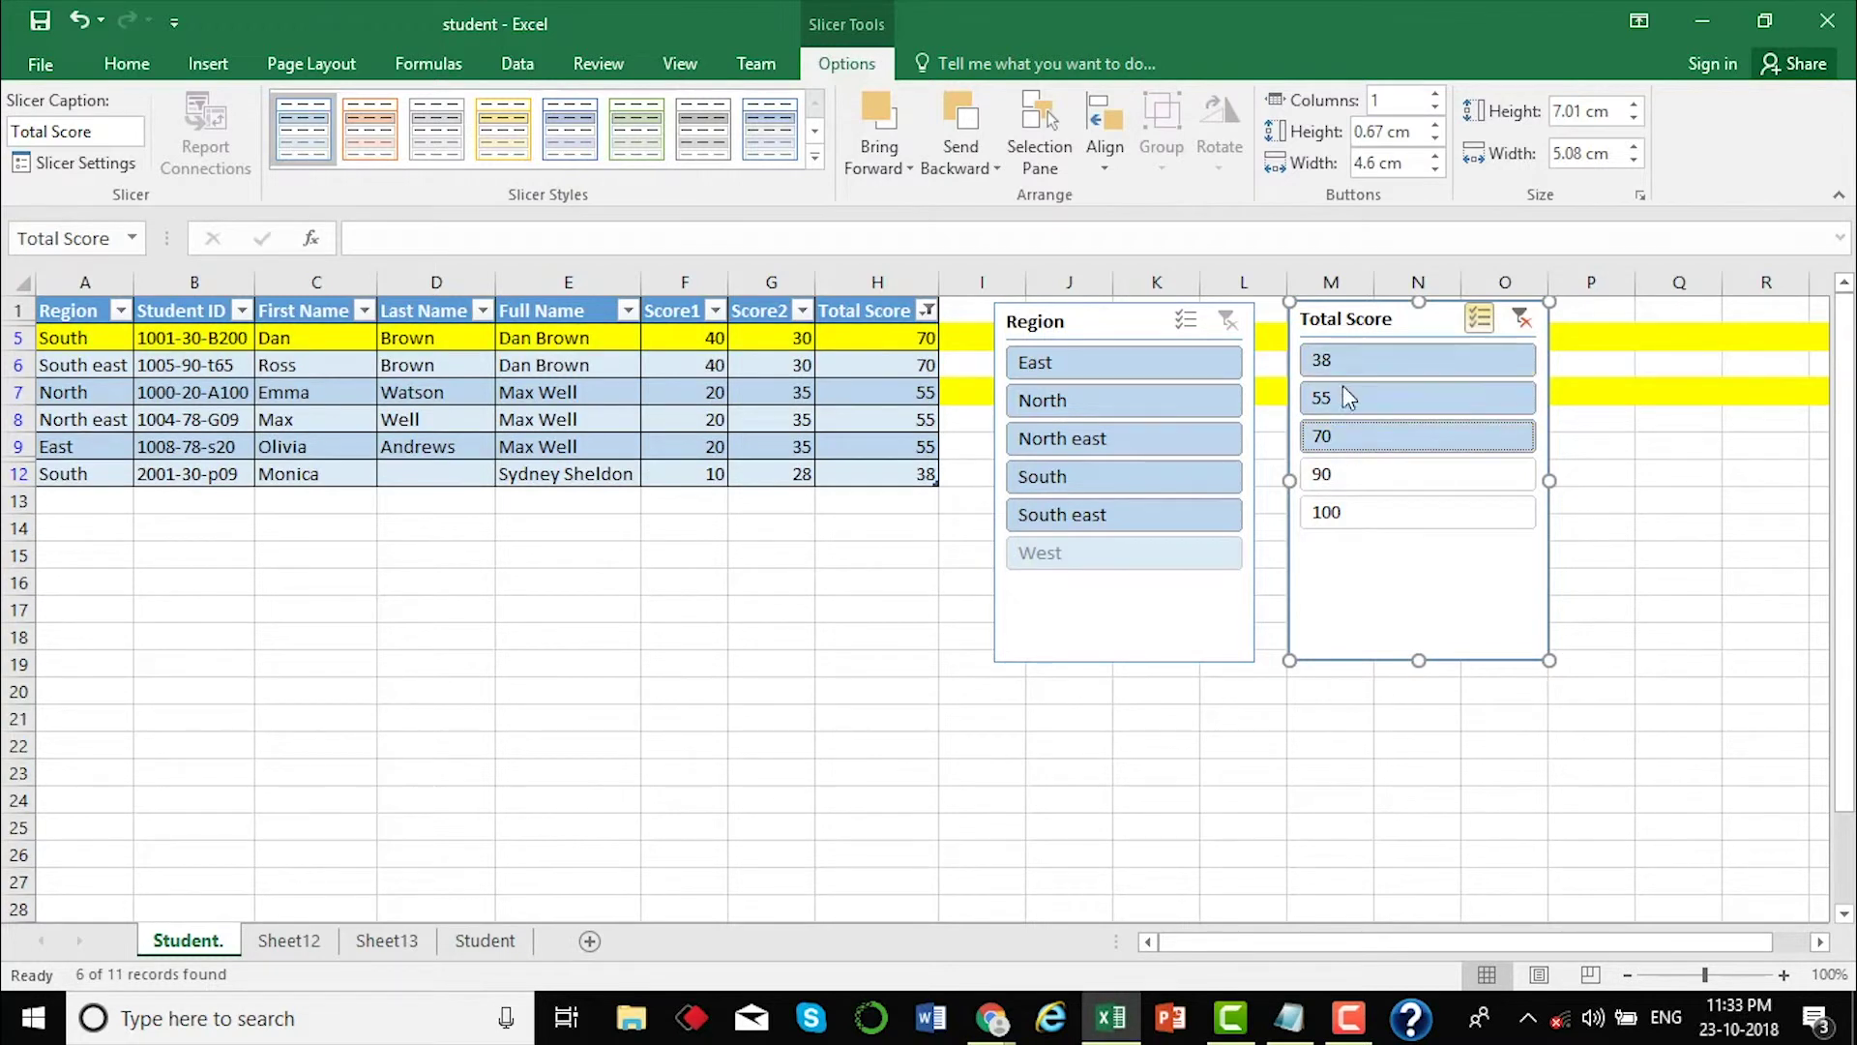
pyautogui.click(1350, 474)
pyautogui.click(1349, 474)
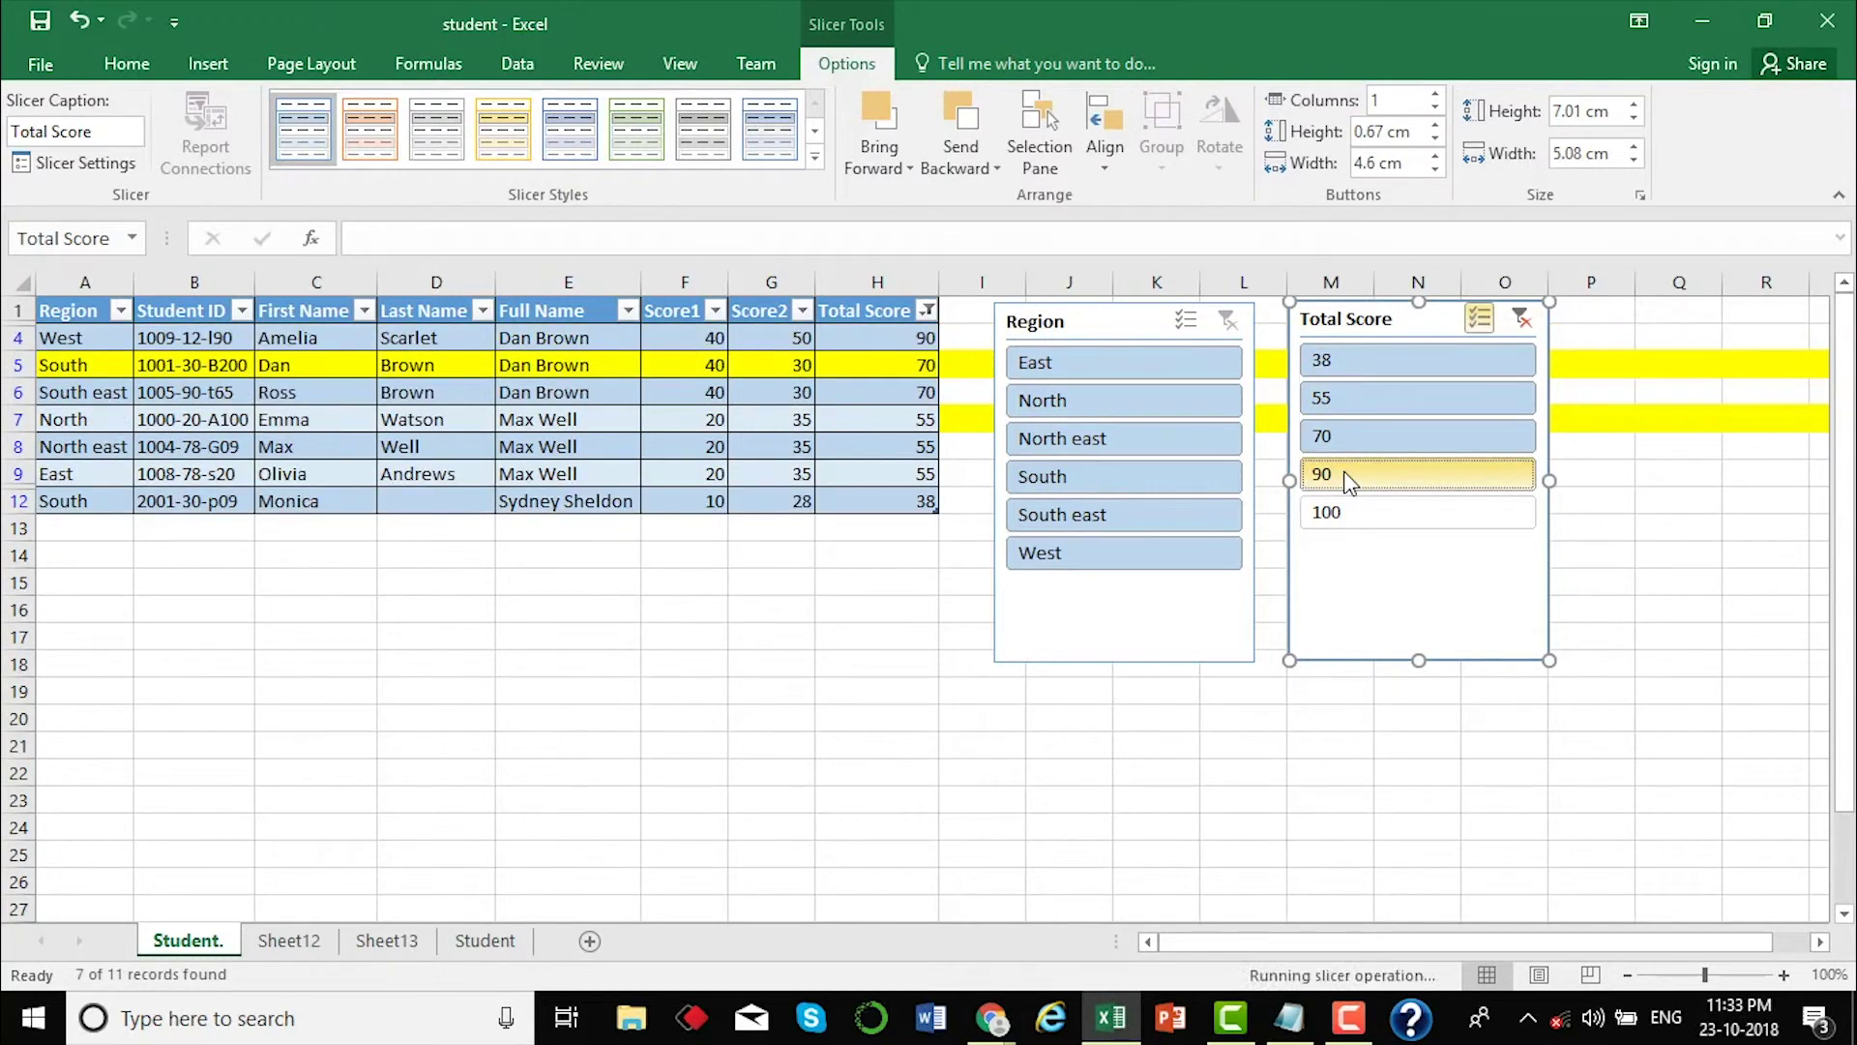
pyautogui.click(1402, 404)
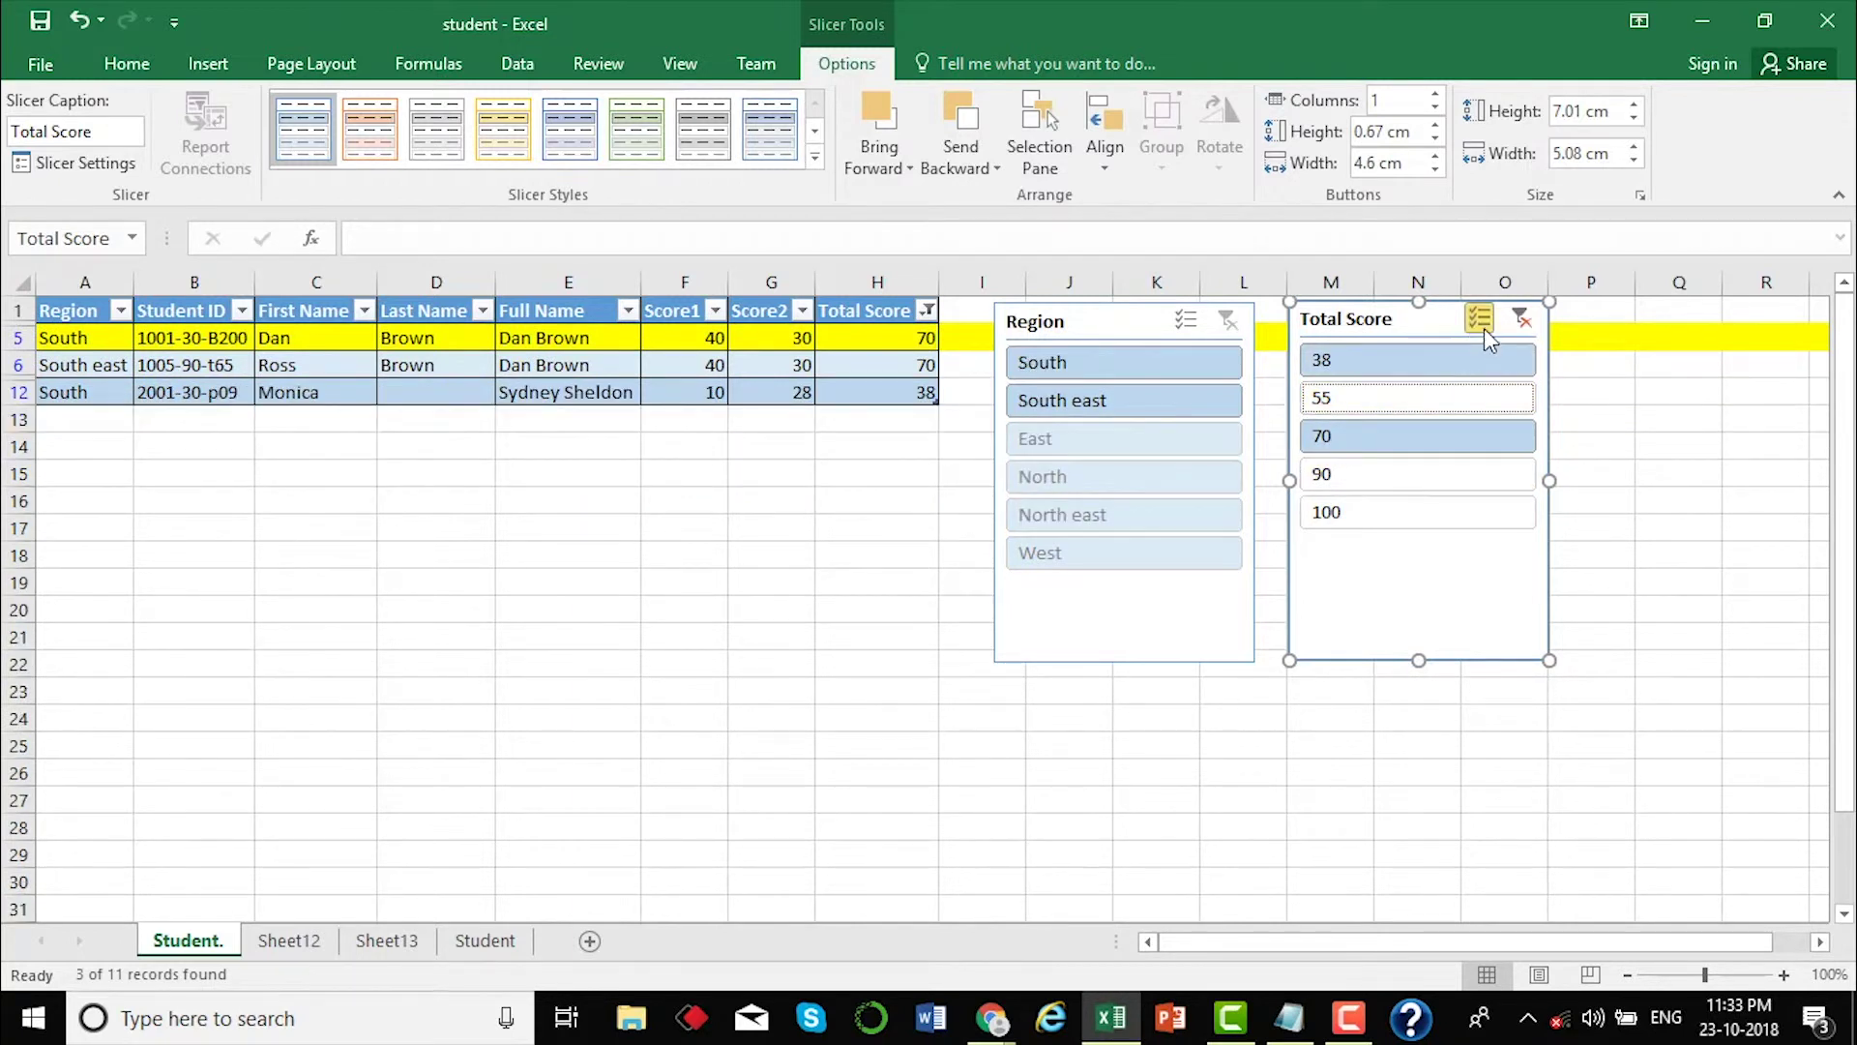
# - Delete the Region slicer and move the Total Score slicer into its place beside the table
pyautogui.click(1261, 418)
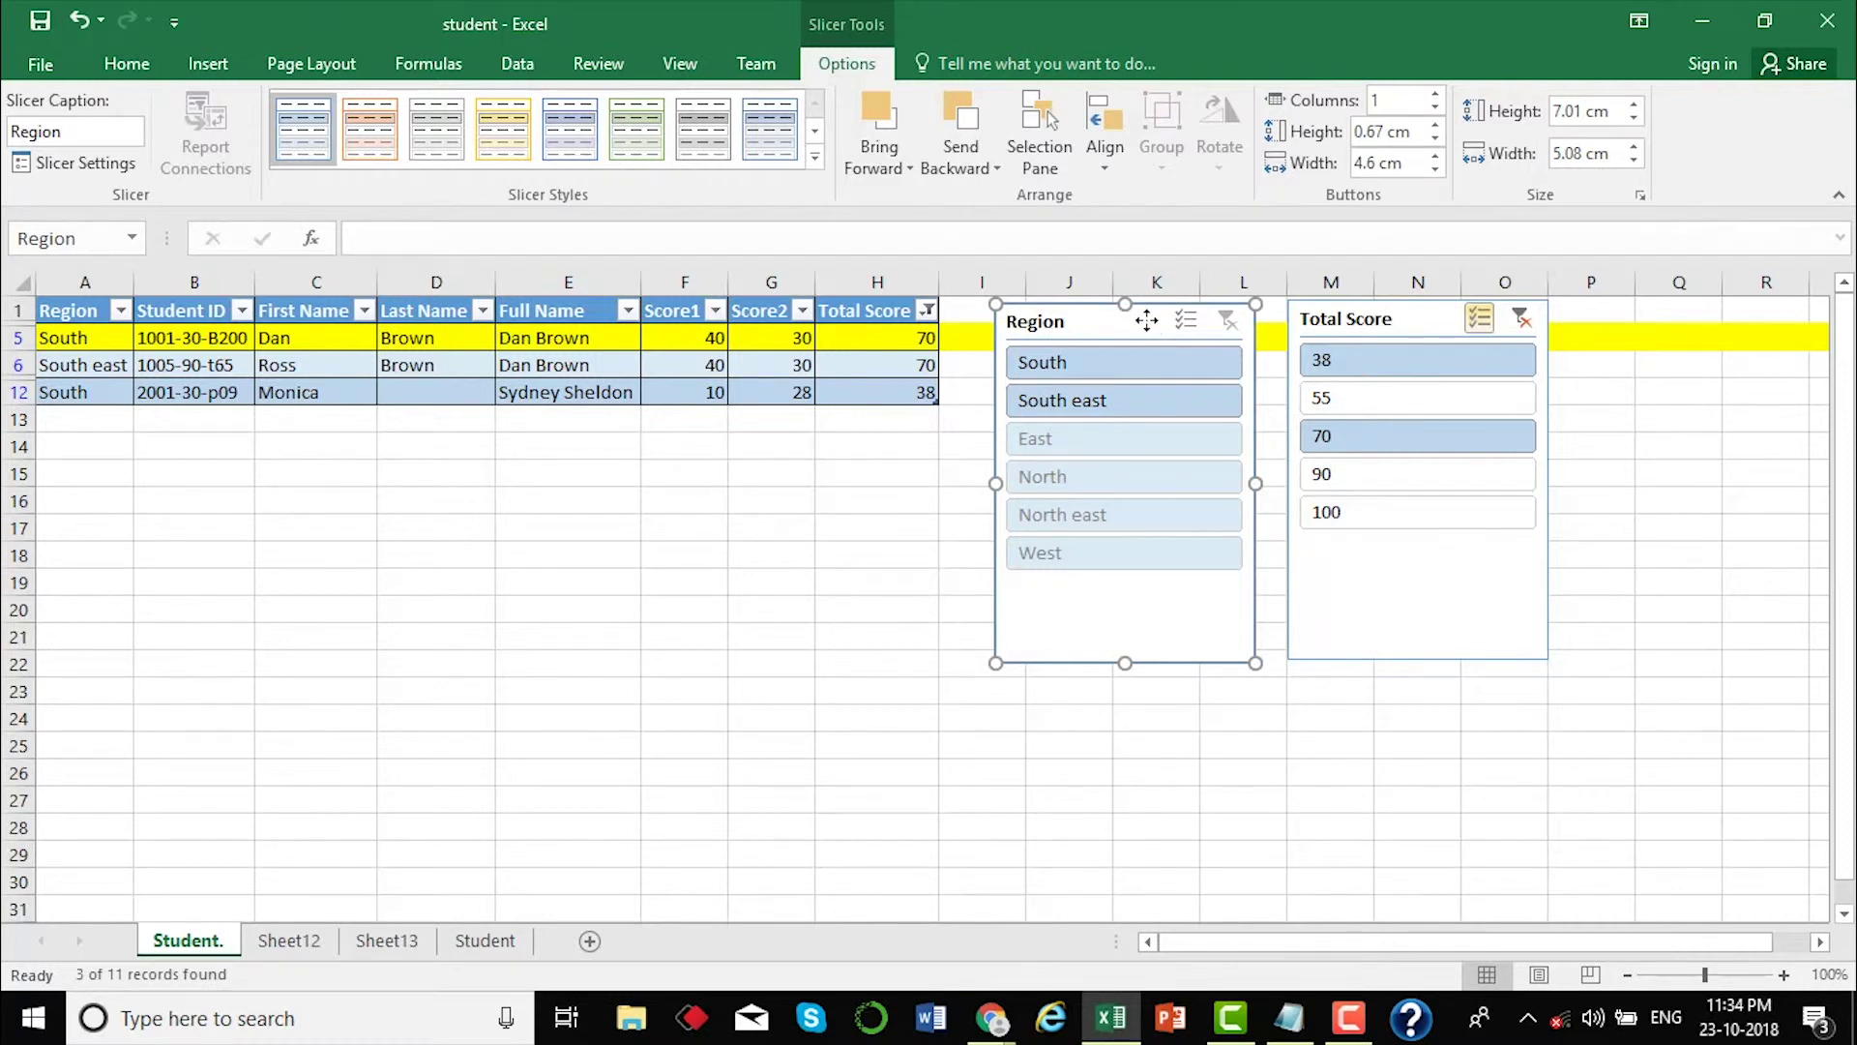
pyautogui.press('Delete')
pyautogui.moveTo(1381, 321); pyautogui.dragTo(1146, 316)
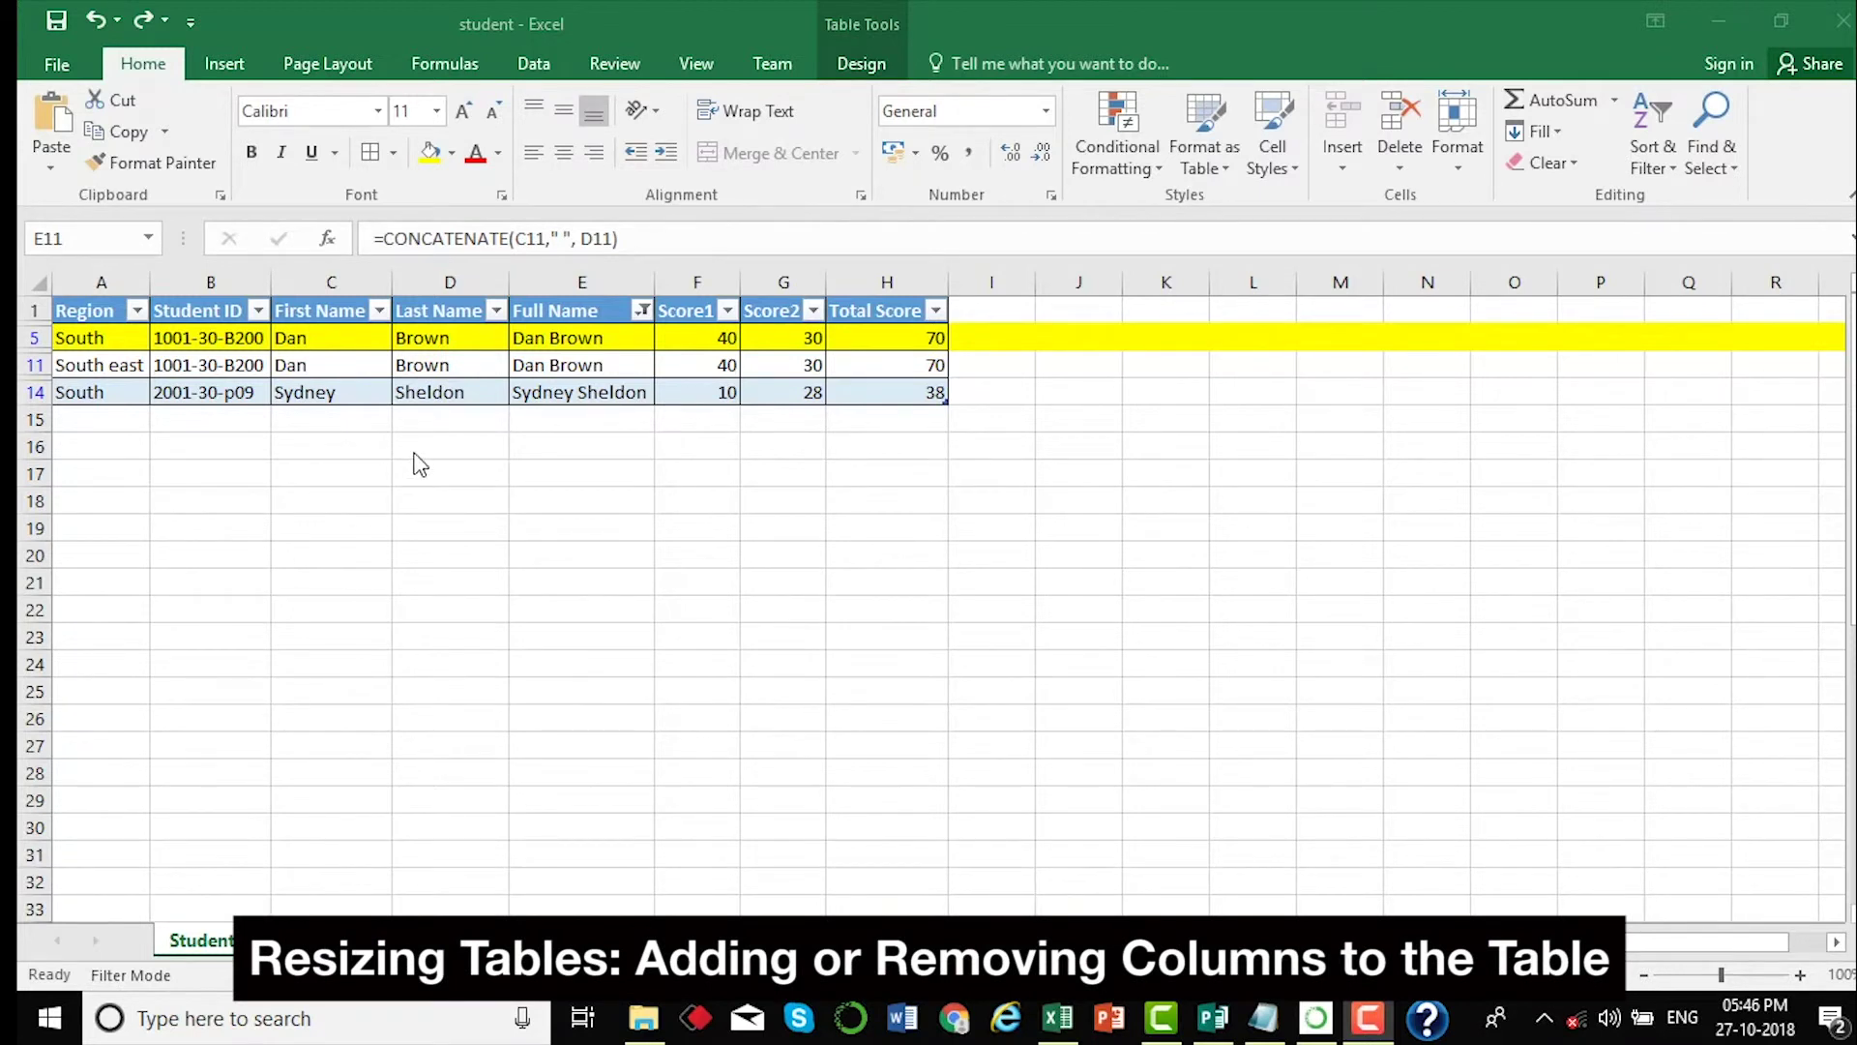
# - Turn off filtering on the student table so all records are shown, and select a Last Name cell
pyautogui.click(420, 365)
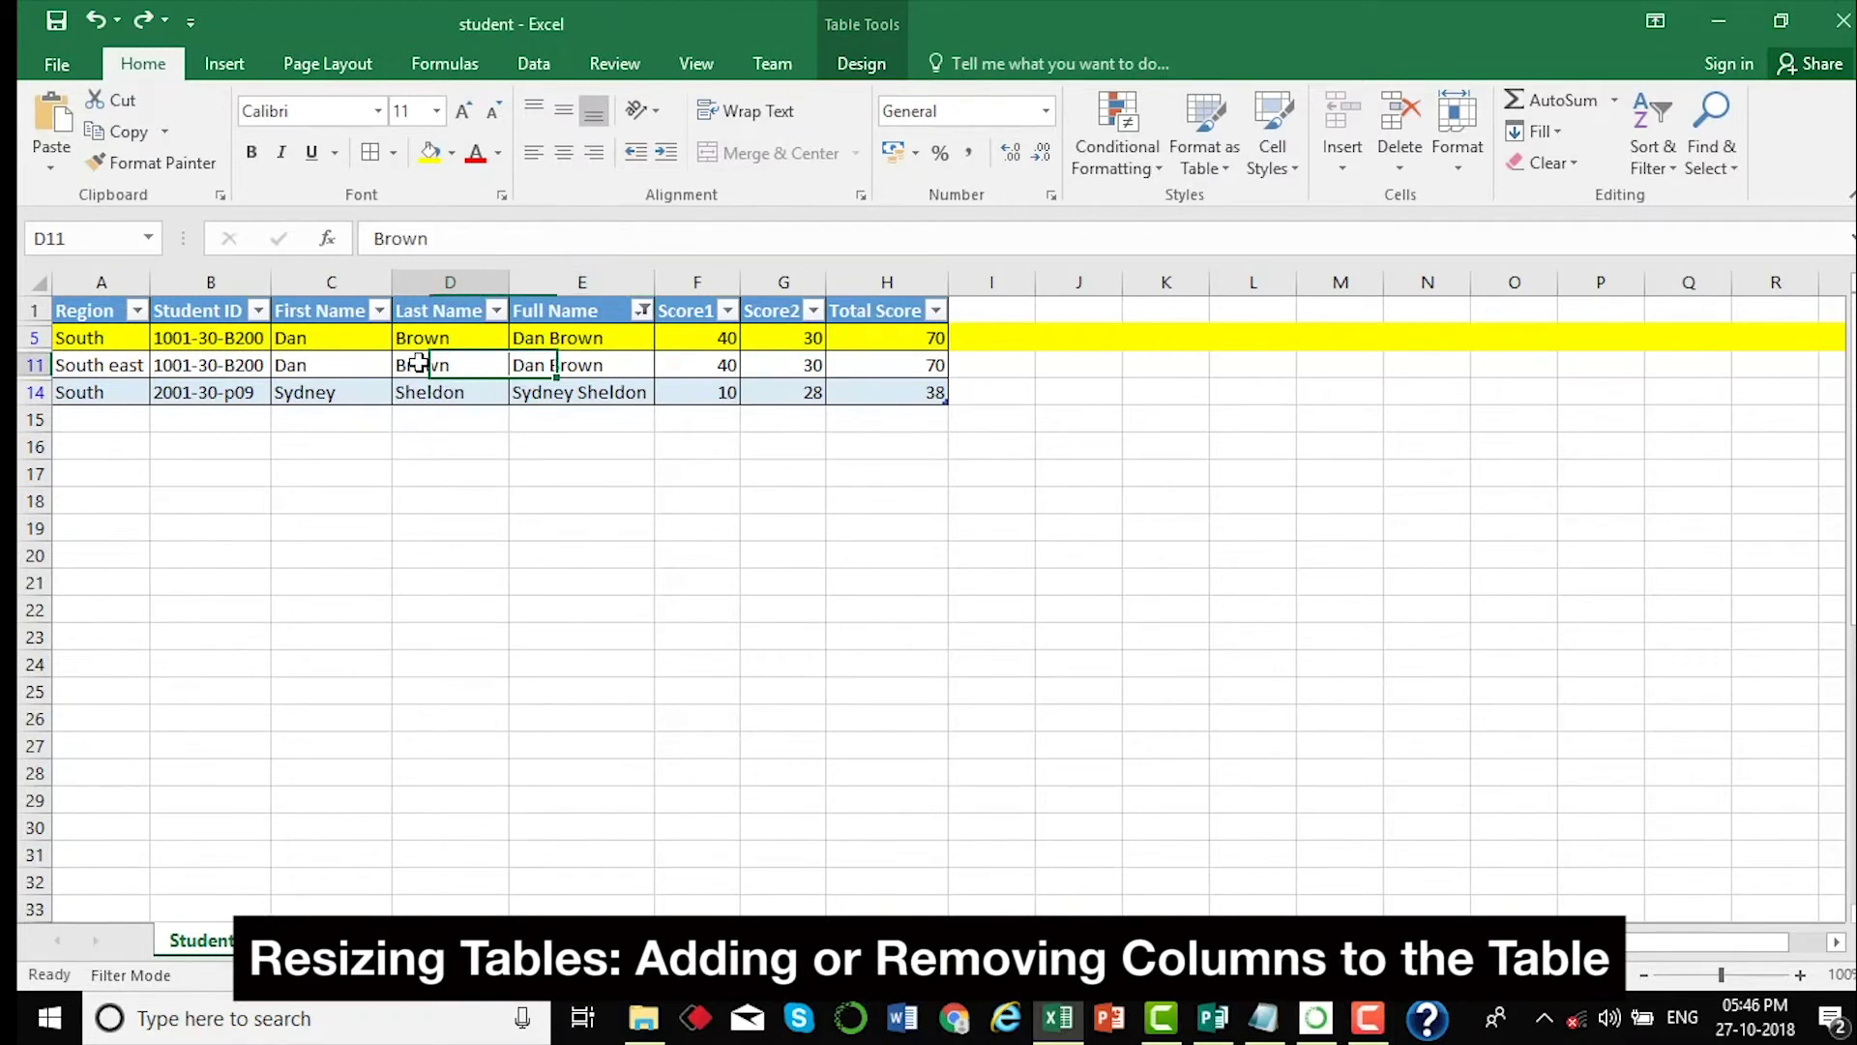
pyautogui.hotkey('ctrl', 'shift', 'l')
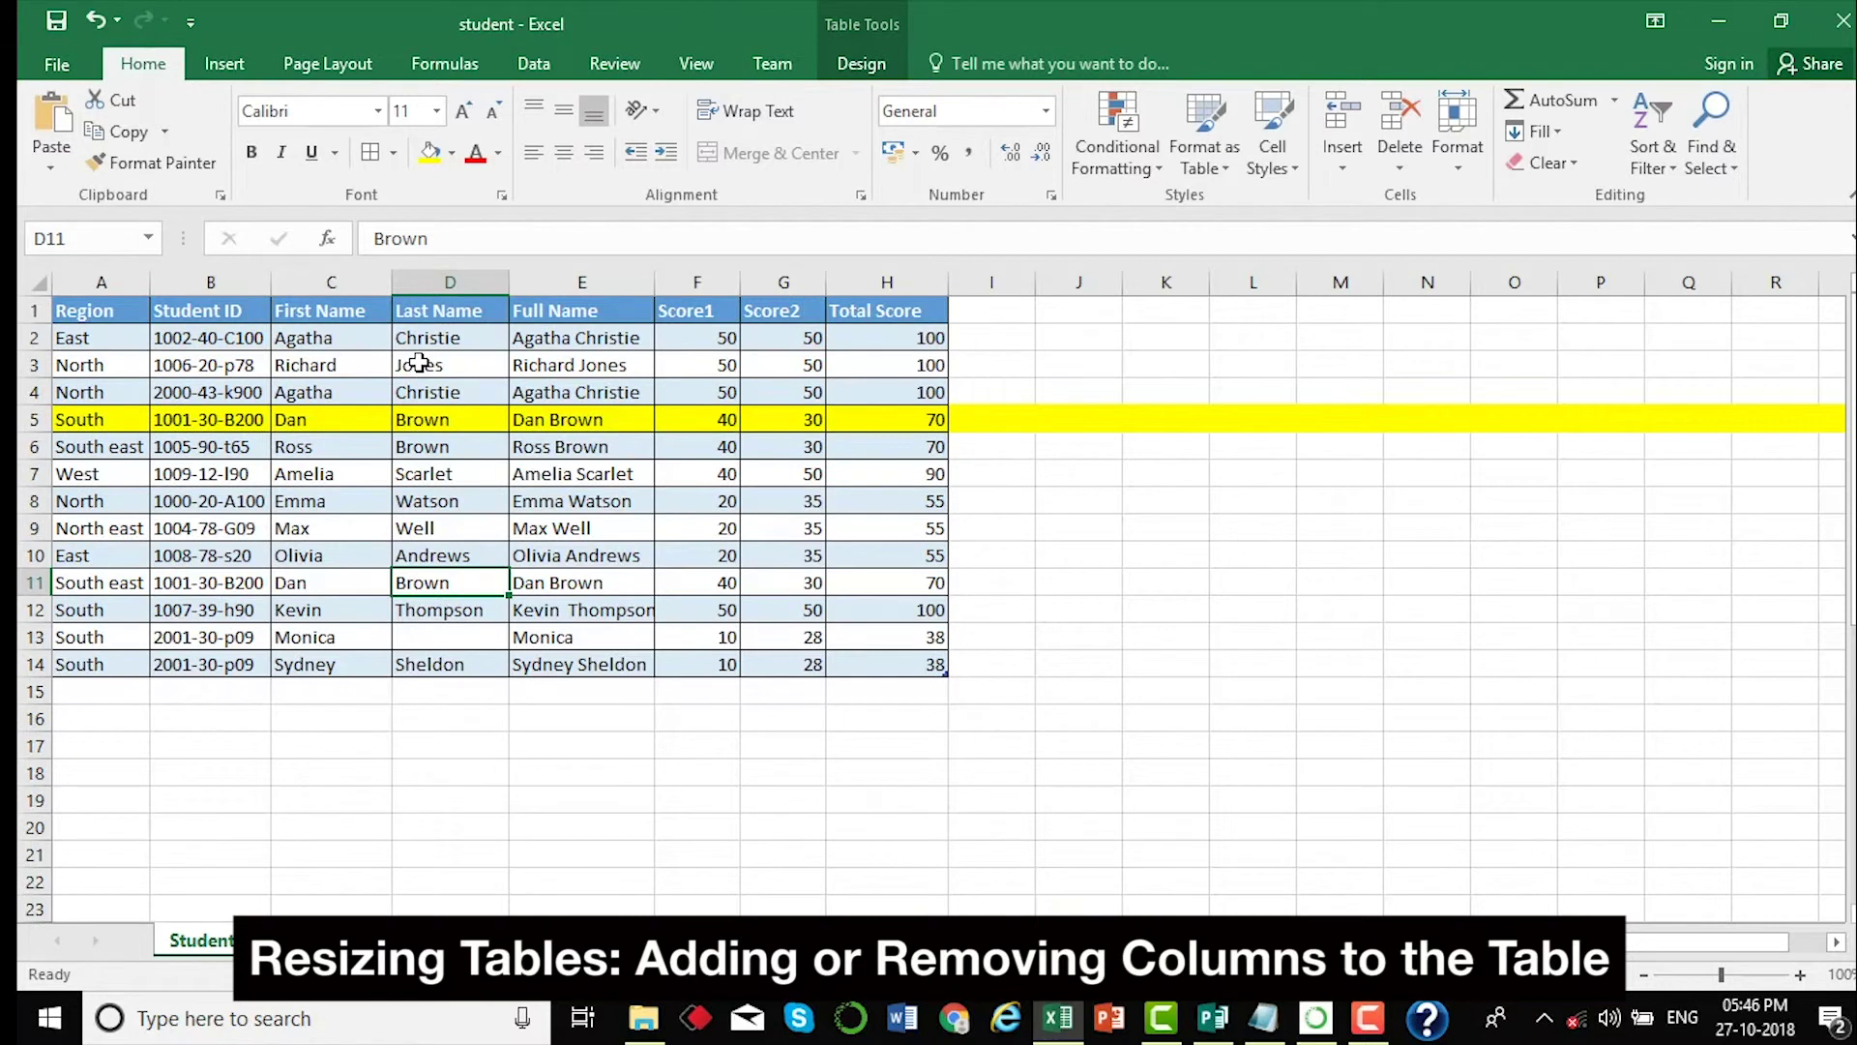
pyautogui.click(470, 420)
pyautogui.click(634, 419)
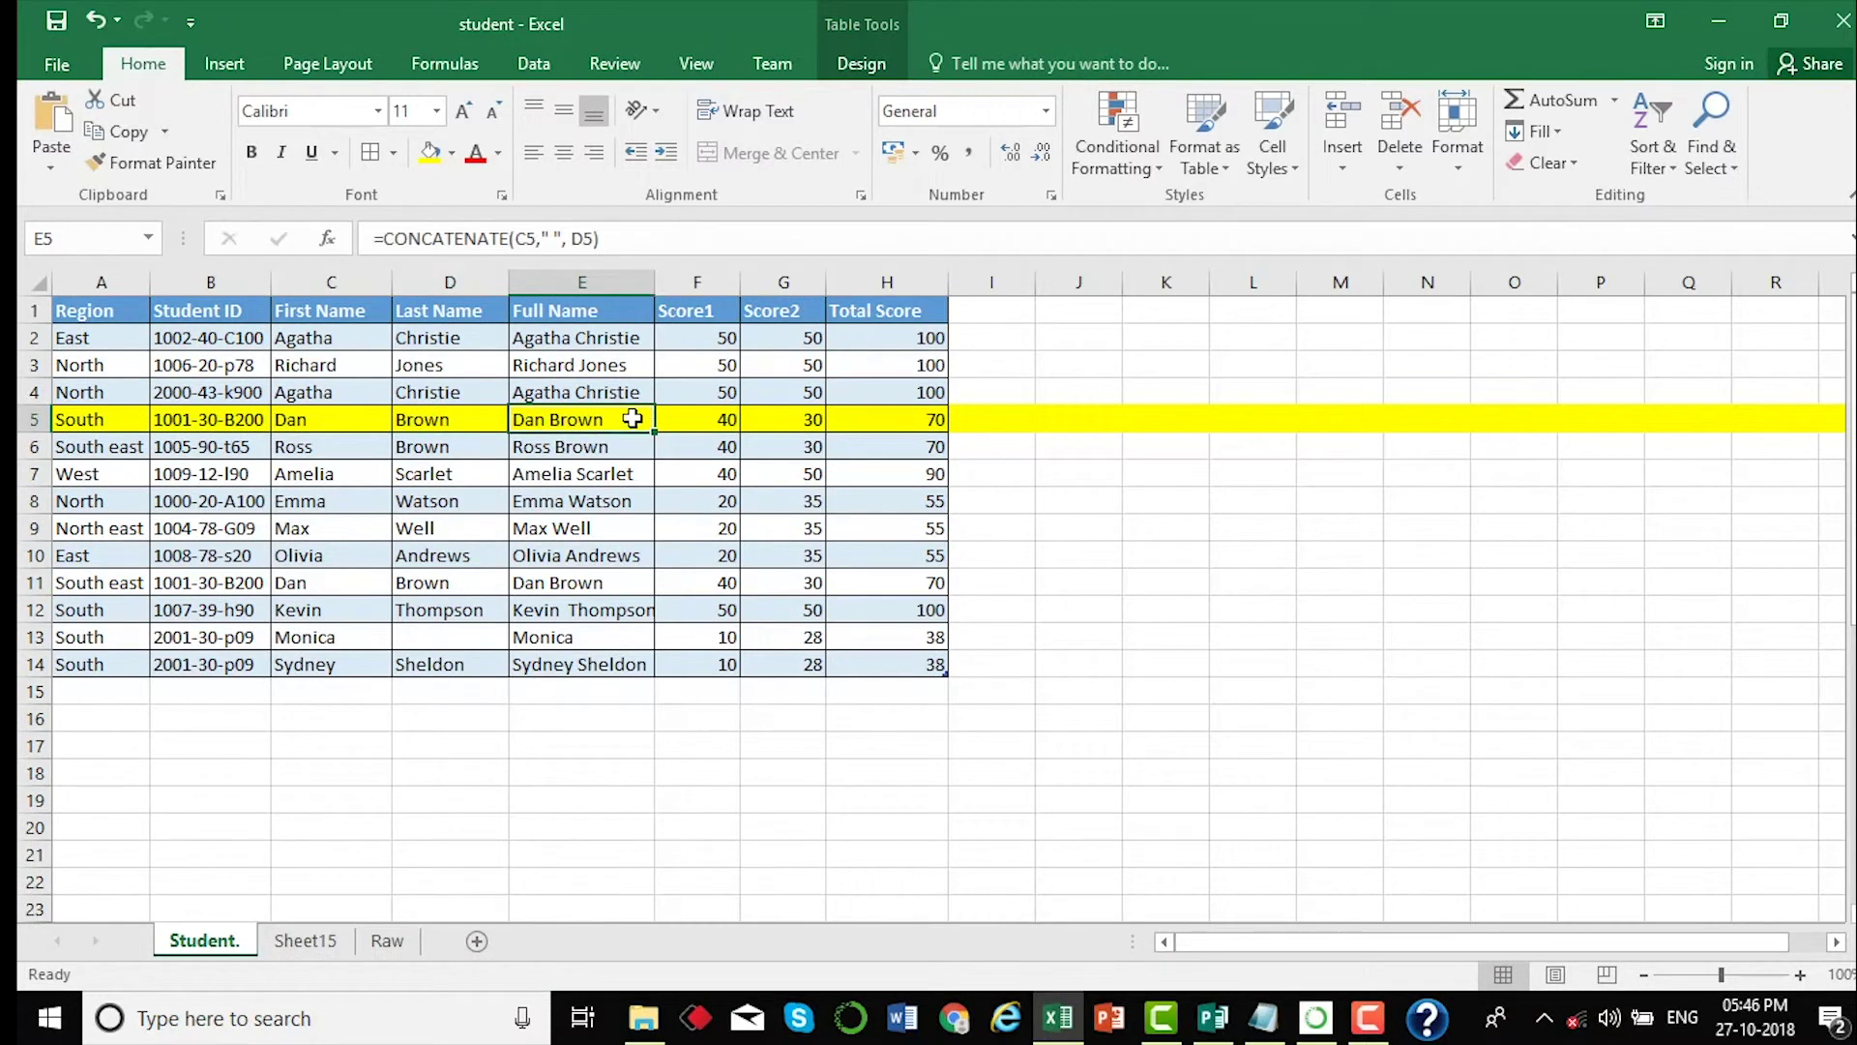
pyautogui.click(490, 401)
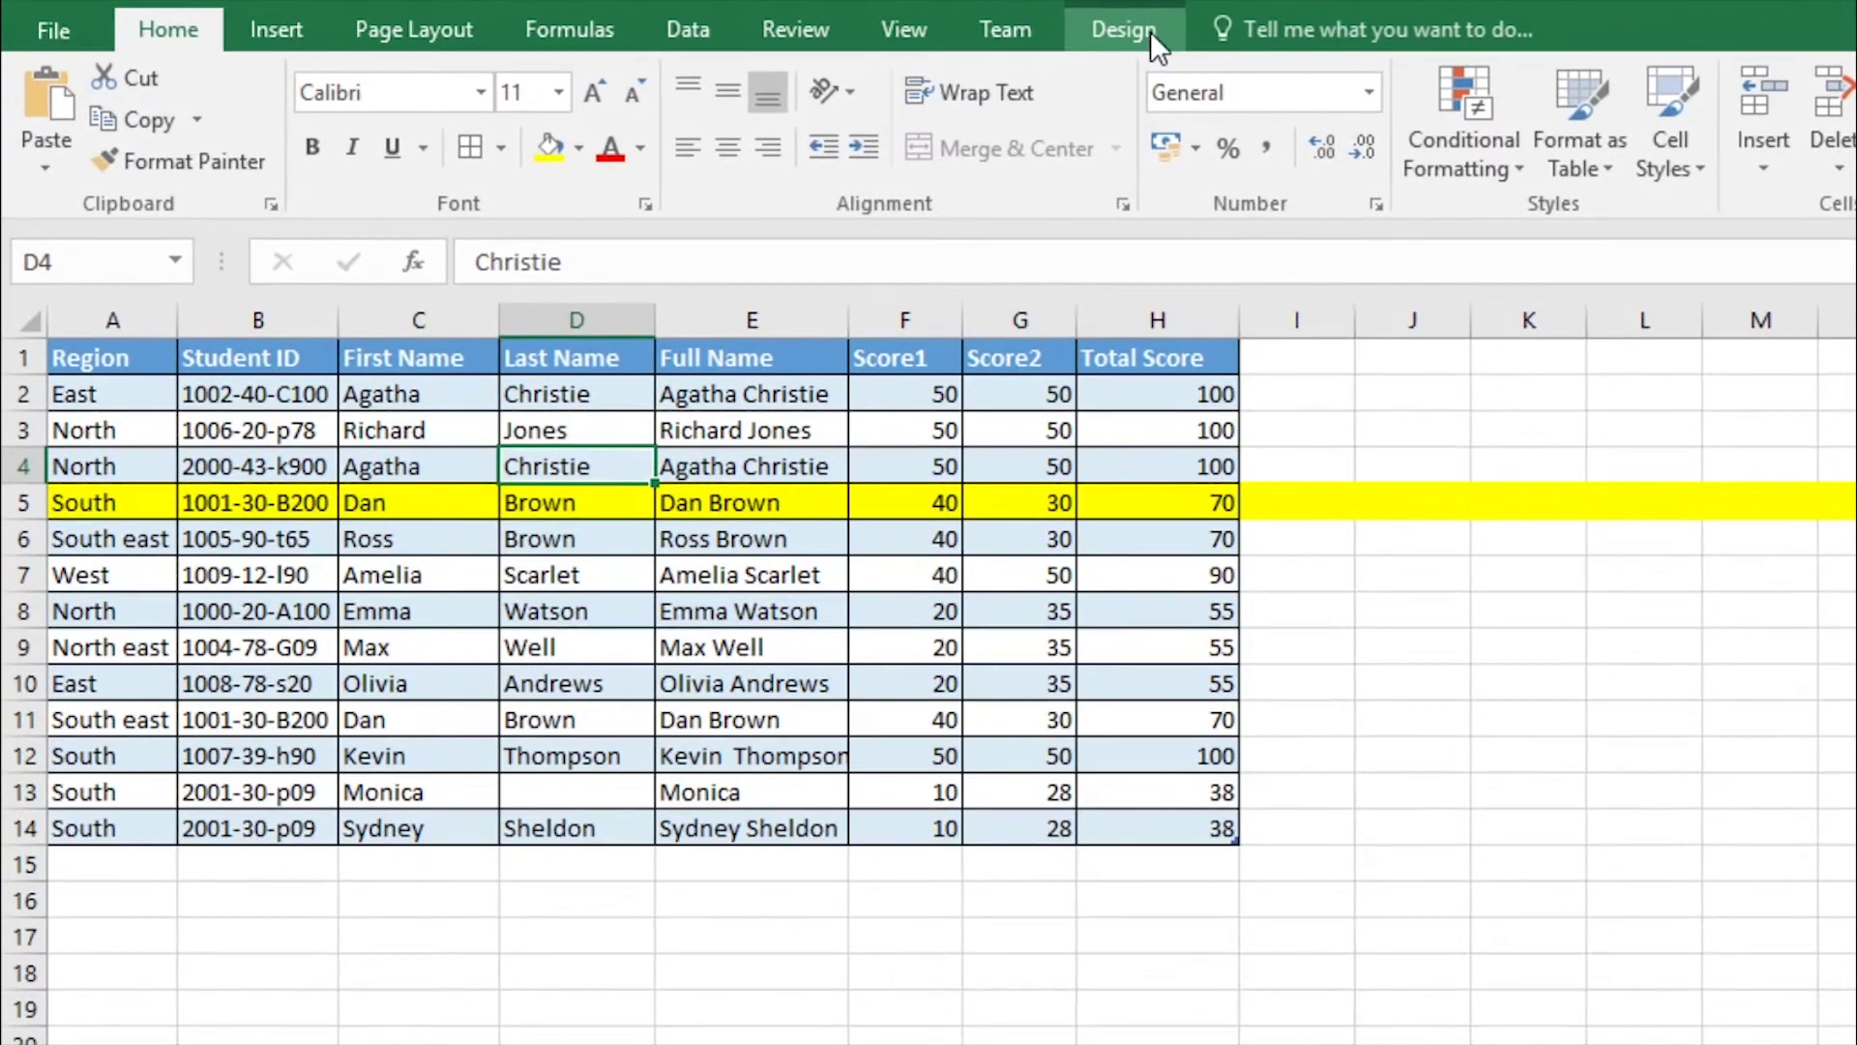
# - Show the table design options and examine the range A1:H16 covering the student data and the two empty rows below
pyautogui.click(882, 65)
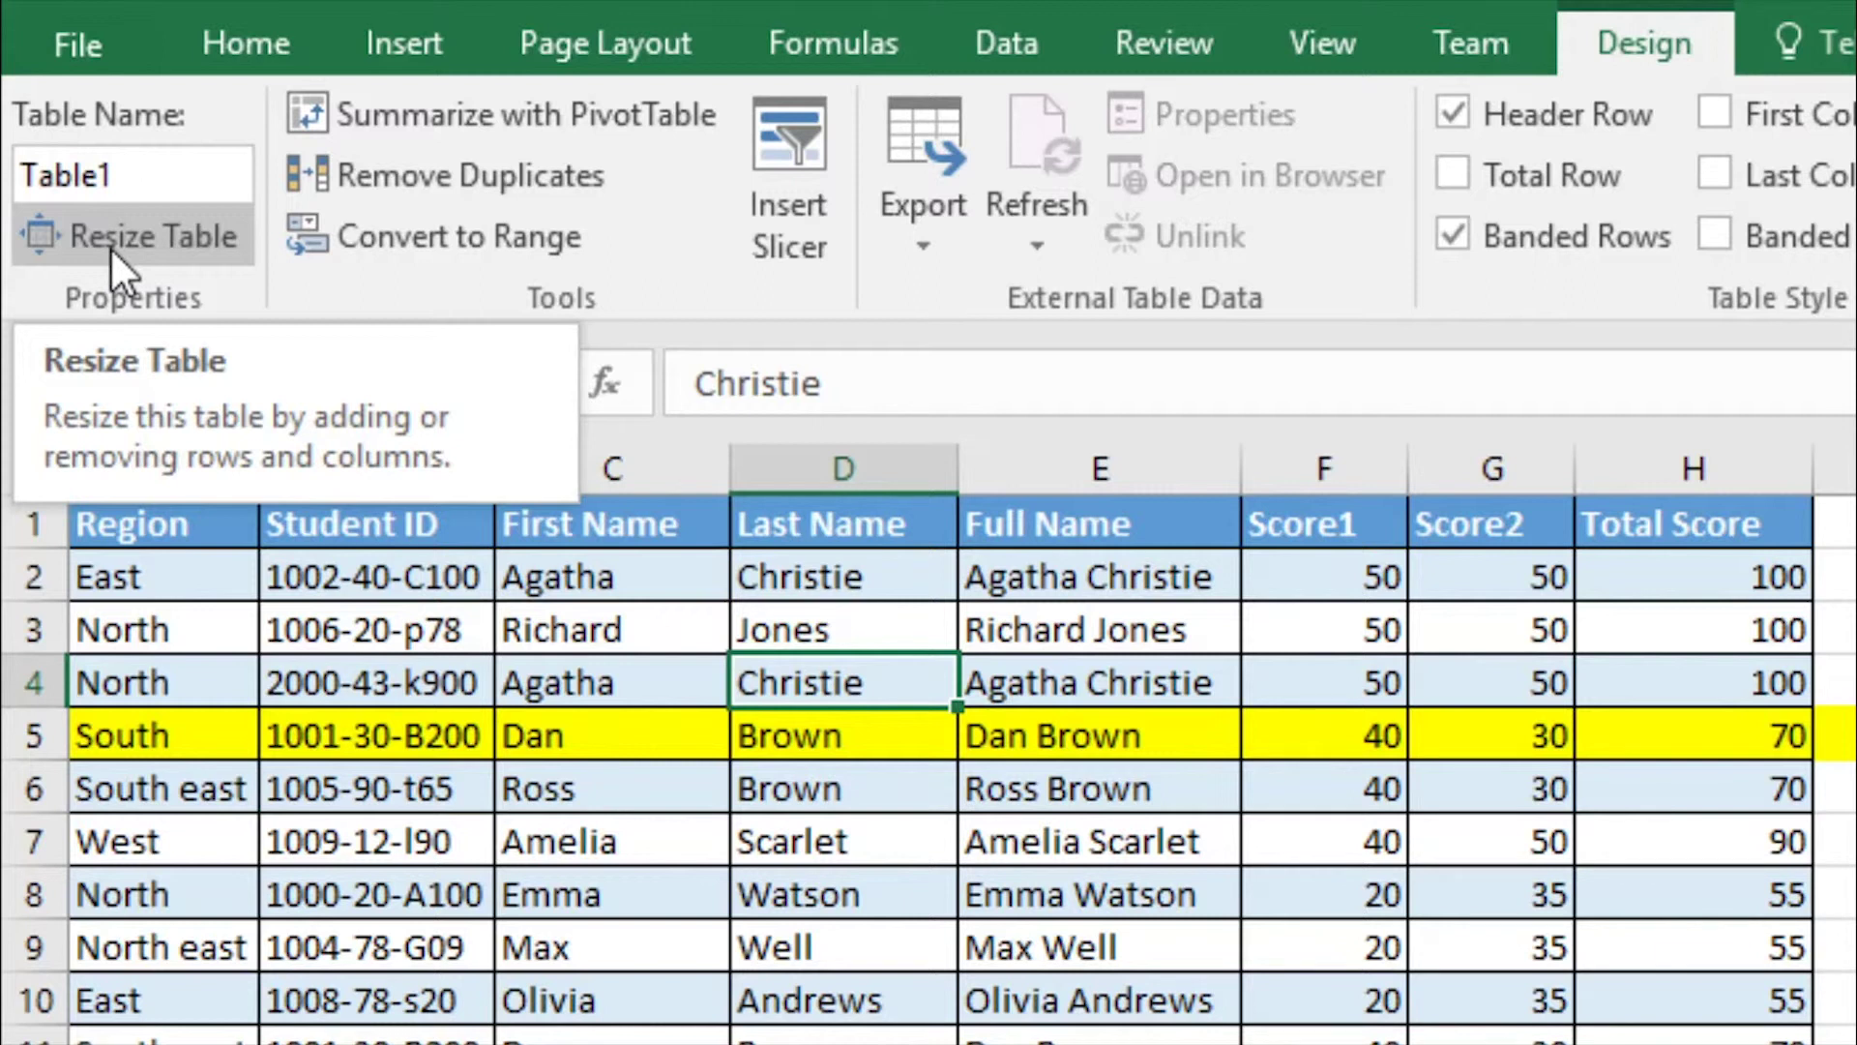
pyautogui.click(278, 789)
pyautogui.moveTo(187, 535); pyautogui.dragTo(1743, 1044)
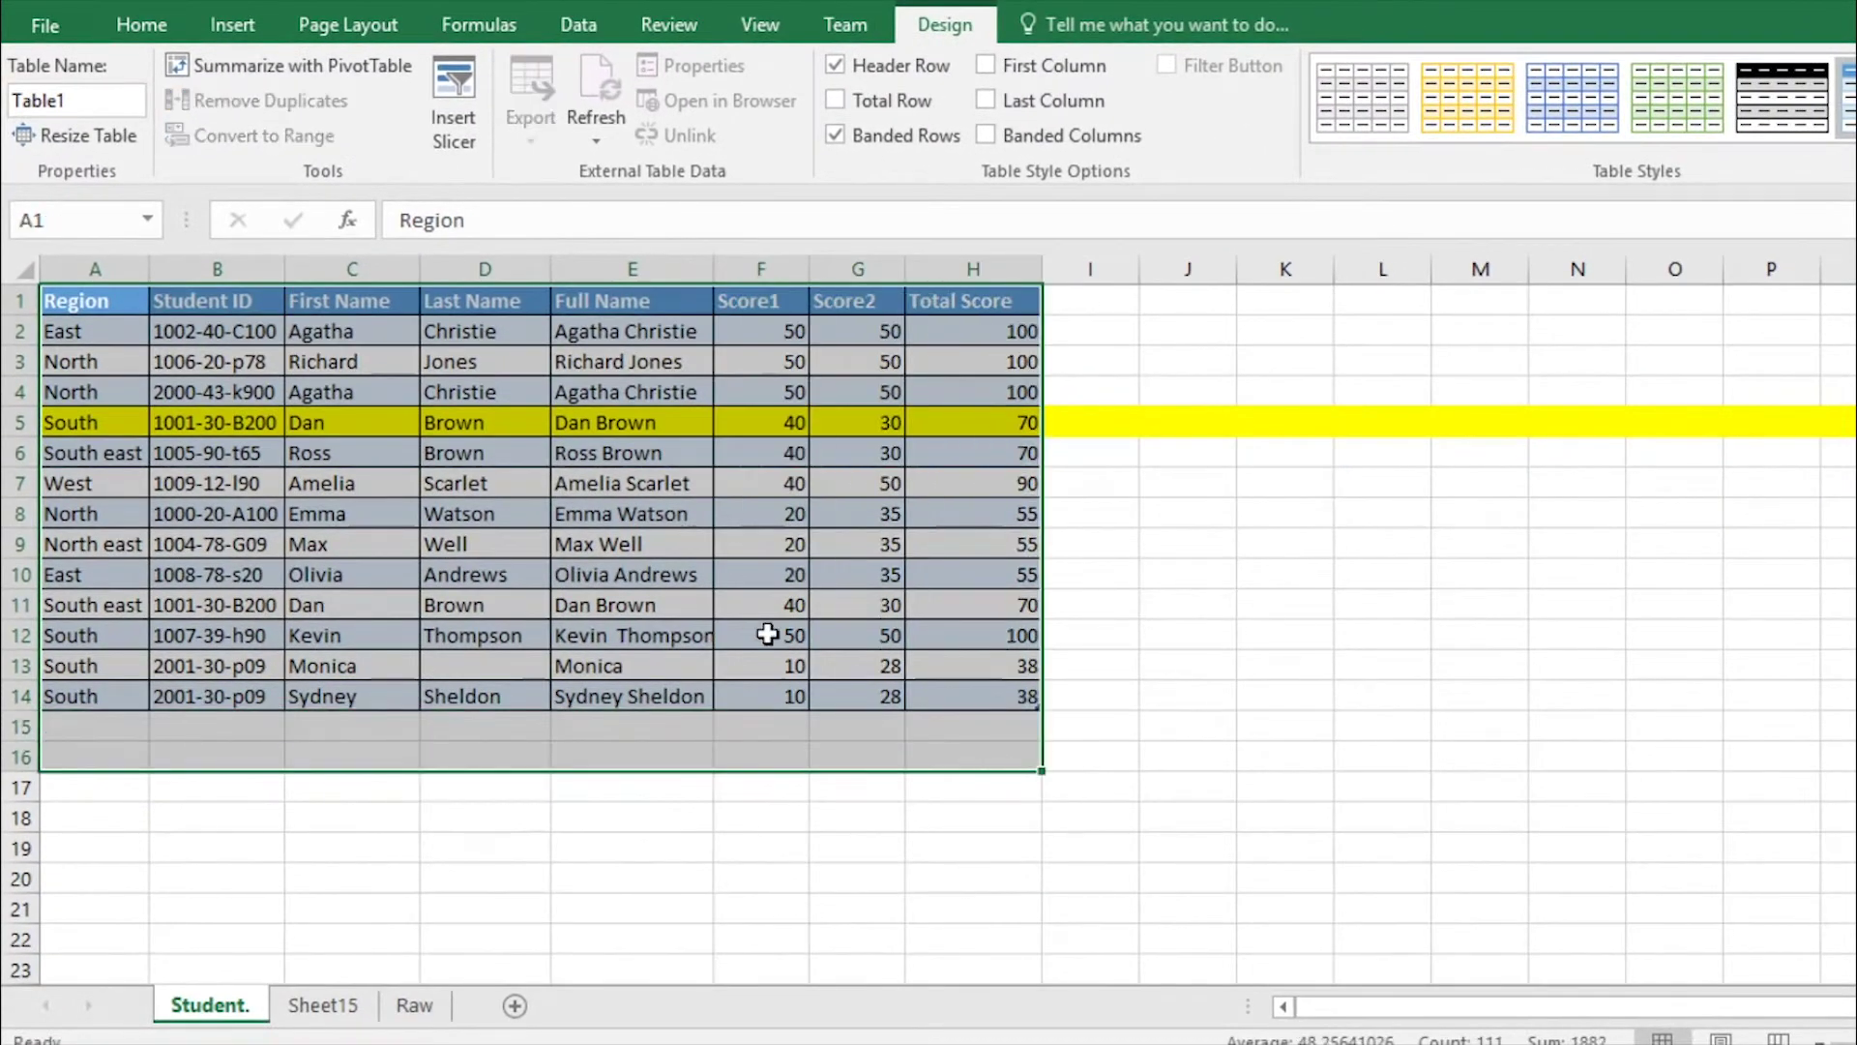
pyautogui.click(755, 630)
pyautogui.click(382, 360)
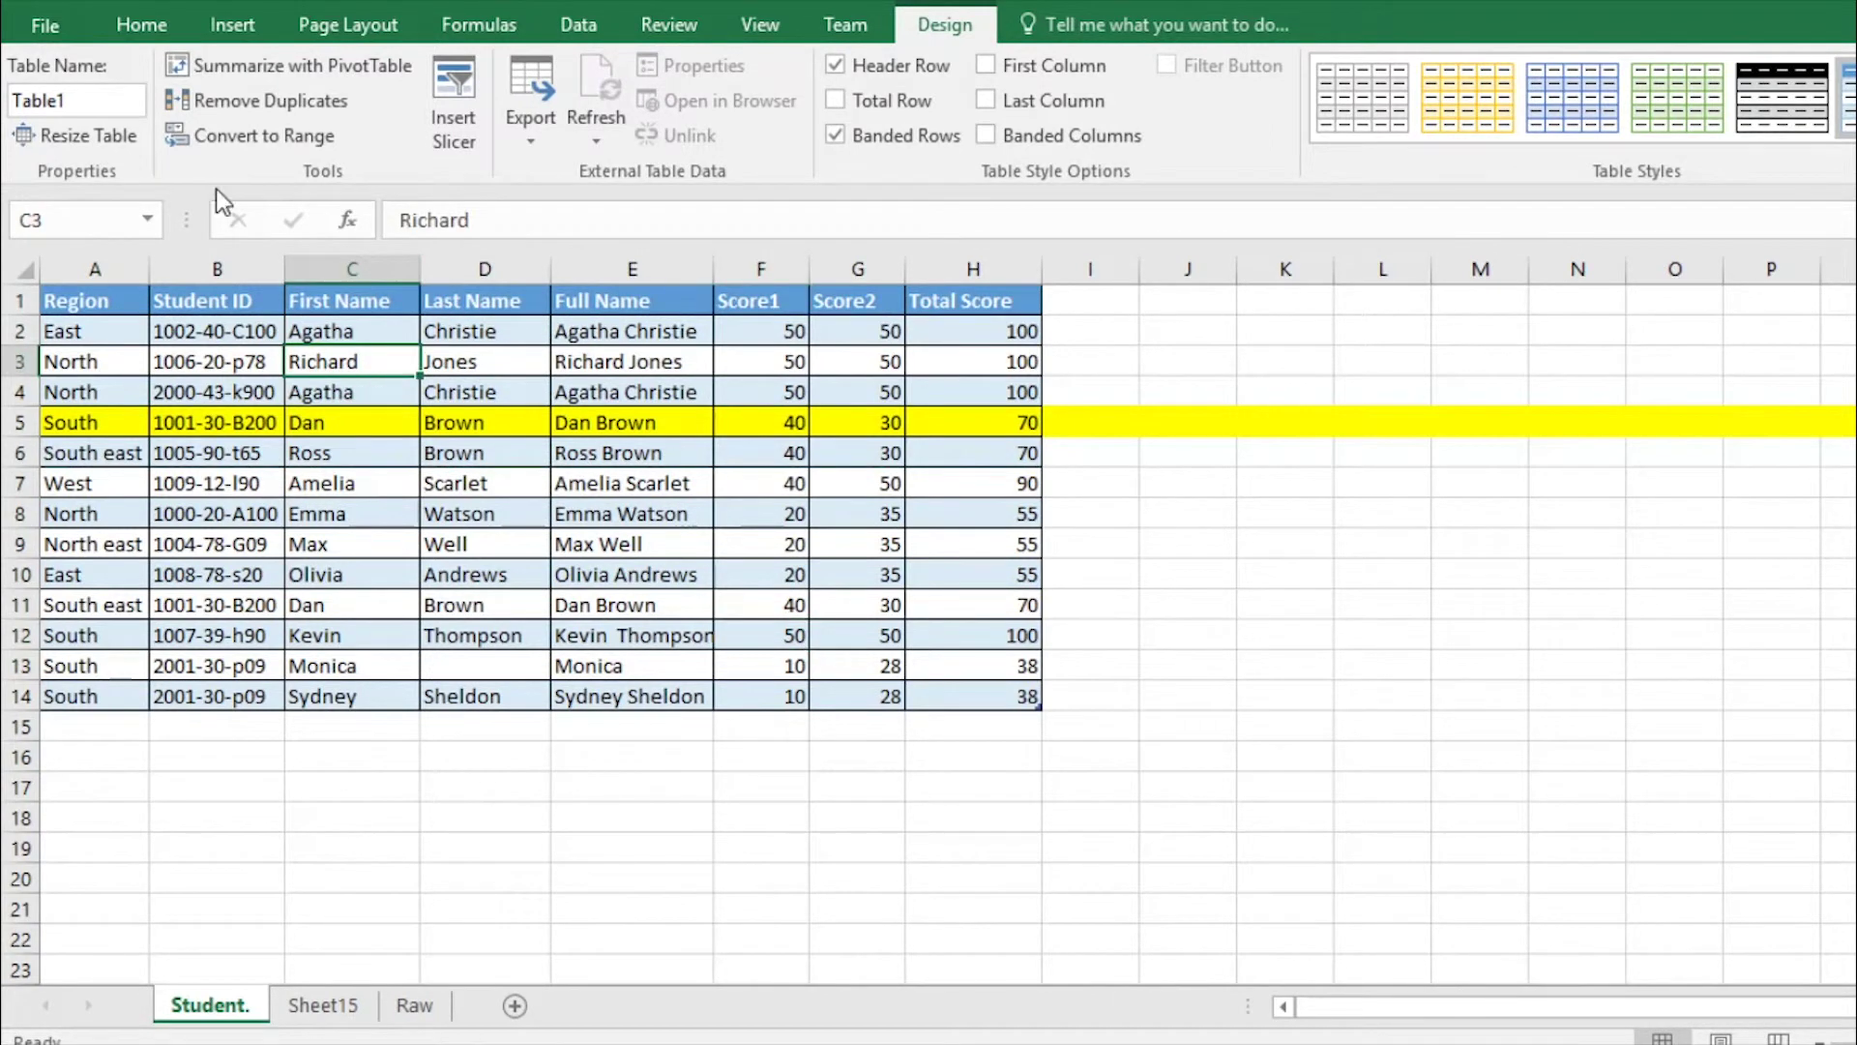
# - Resize the student table to the range A1:H20
pyautogui.click(85, 141)
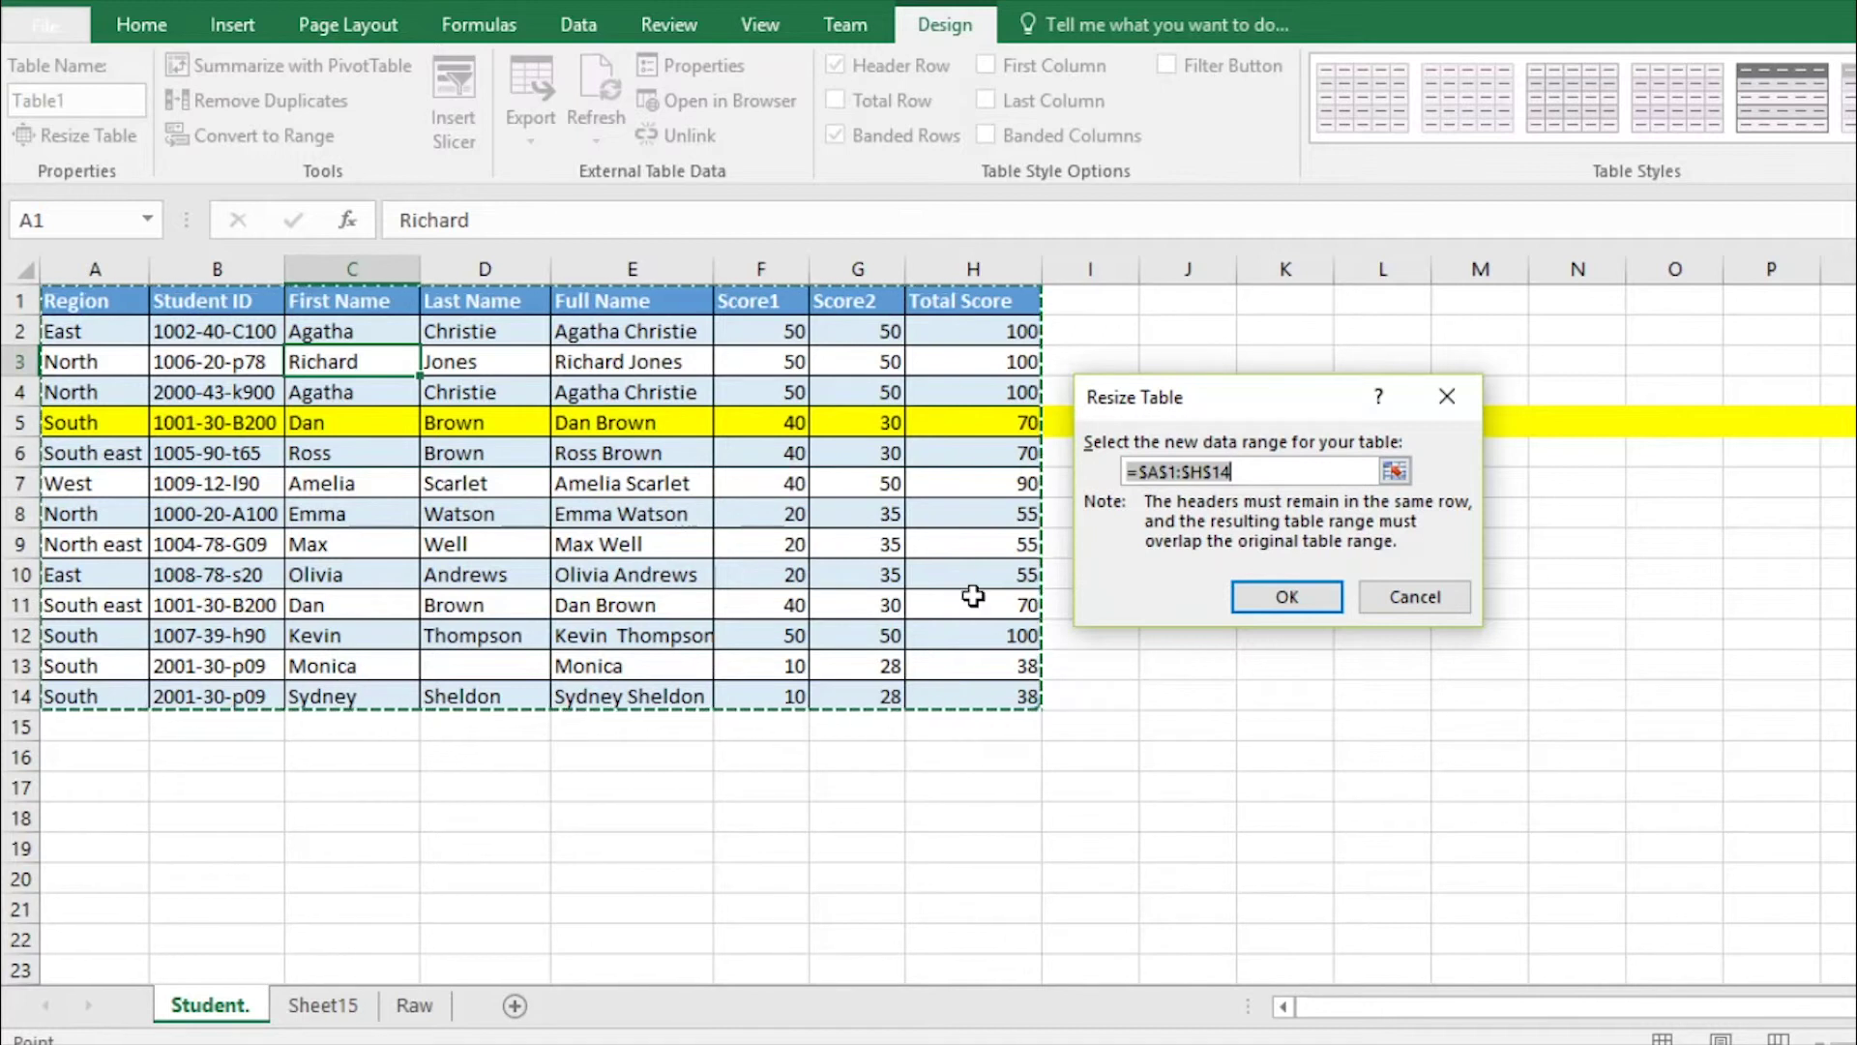
pyautogui.click(1259, 468)
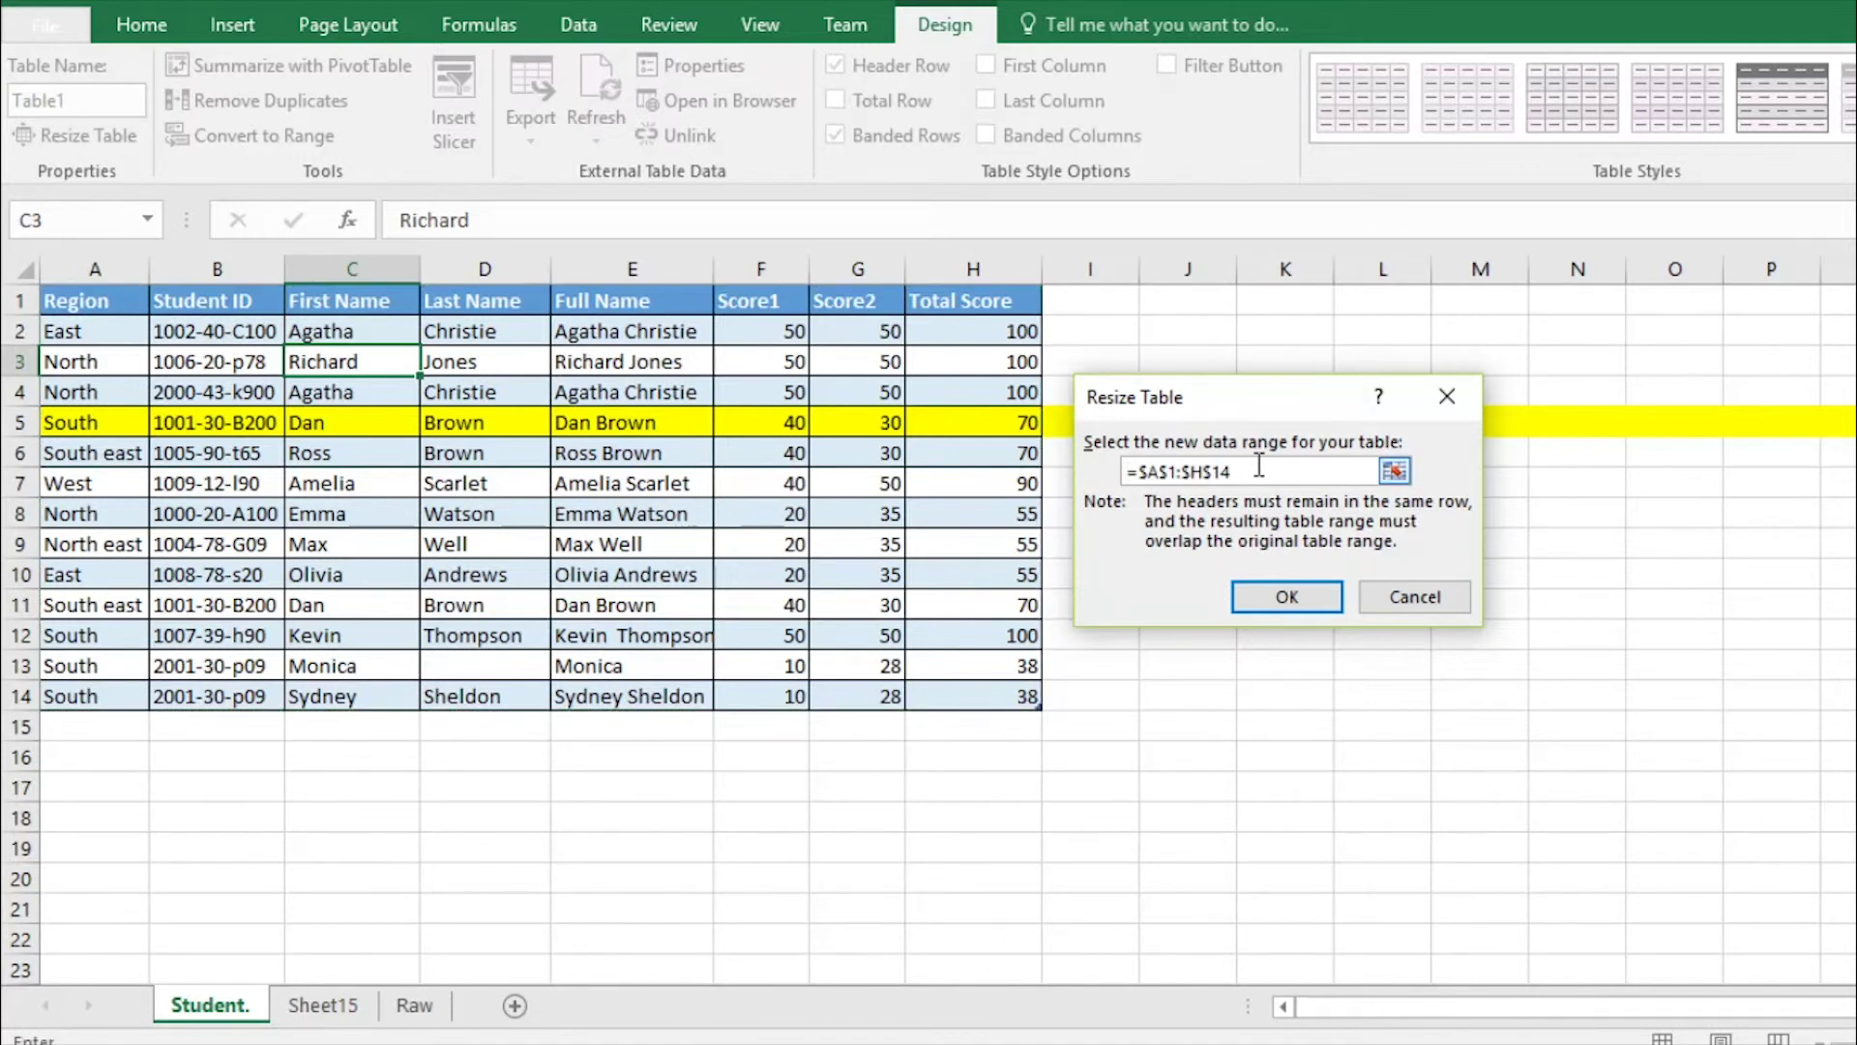
pyautogui.press('BackSpace')
pyautogui.press('BackSpace')
pyautogui.press('BackSpace')
pyautogui.press('BackSpace')
pyautogui.press('BackSpace')
pyautogui.press('BackSpace')
pyautogui.press('BackSpace')
pyautogui.press('BackSpace')
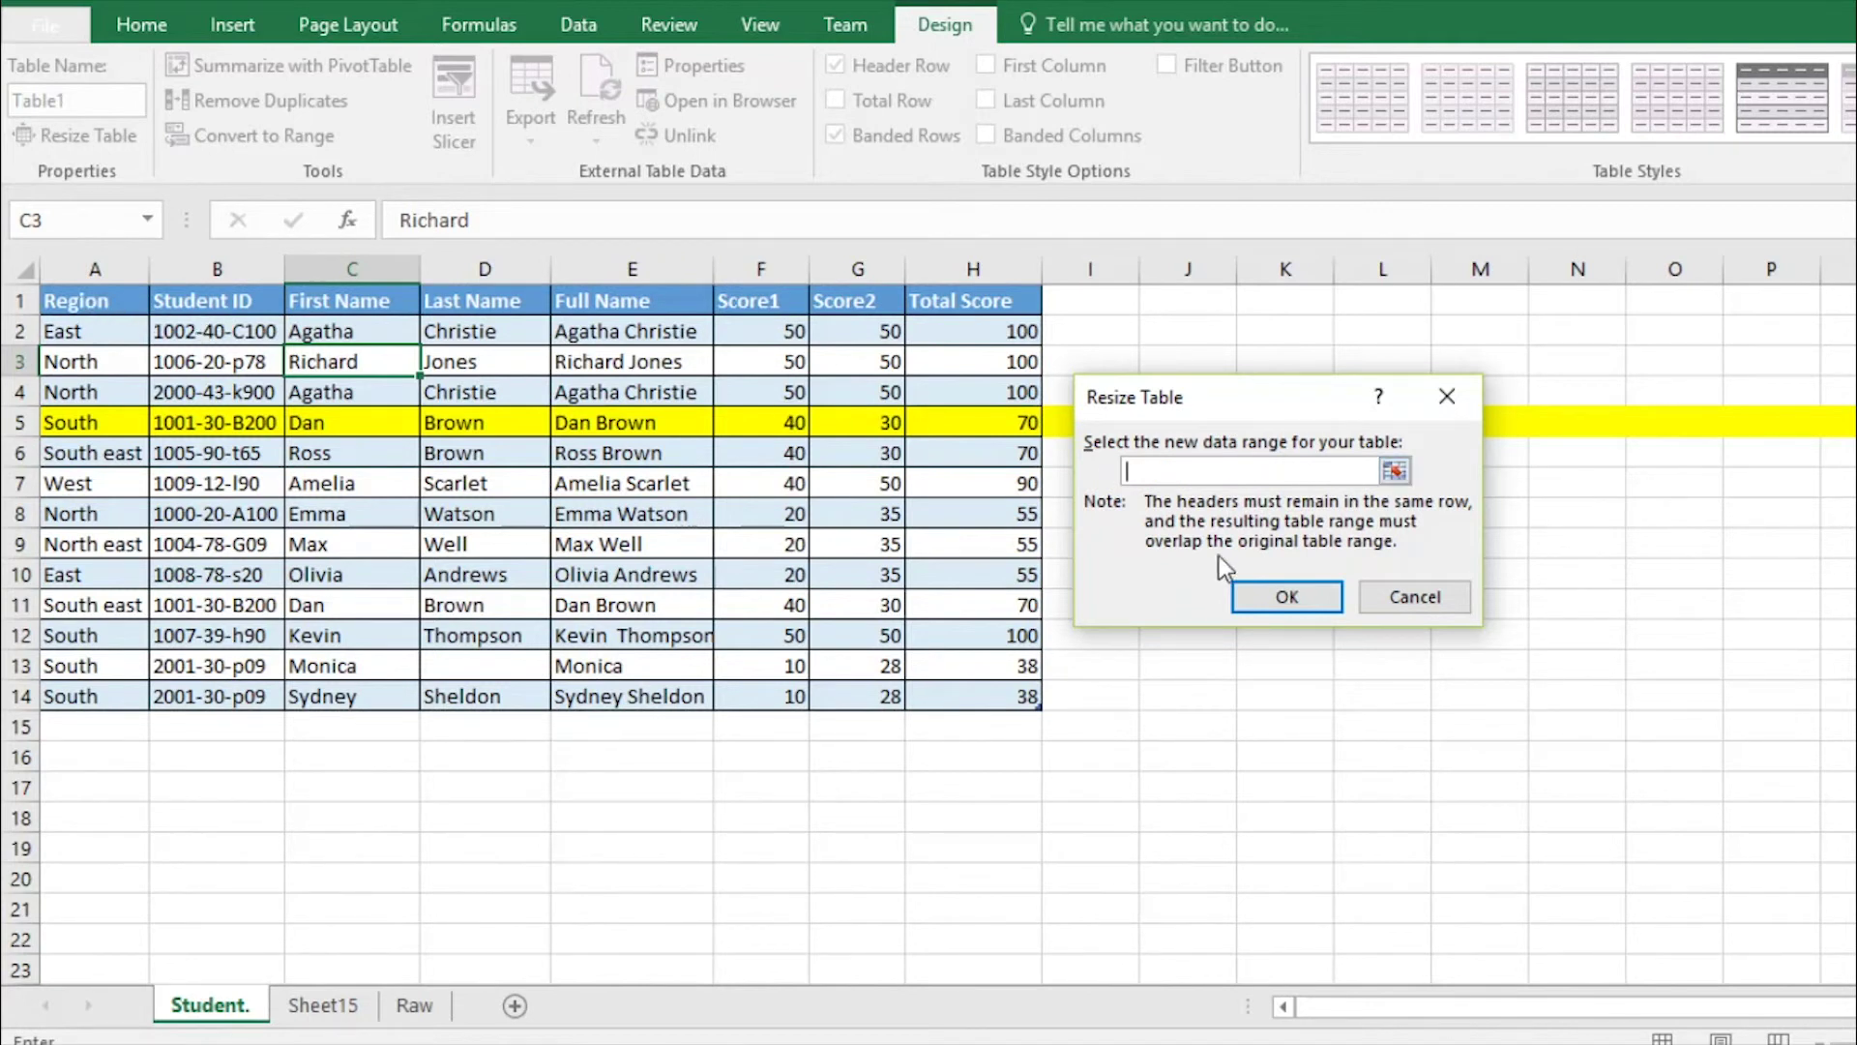
pyautogui.moveTo(112, 303); pyautogui.dragTo(949, 804)
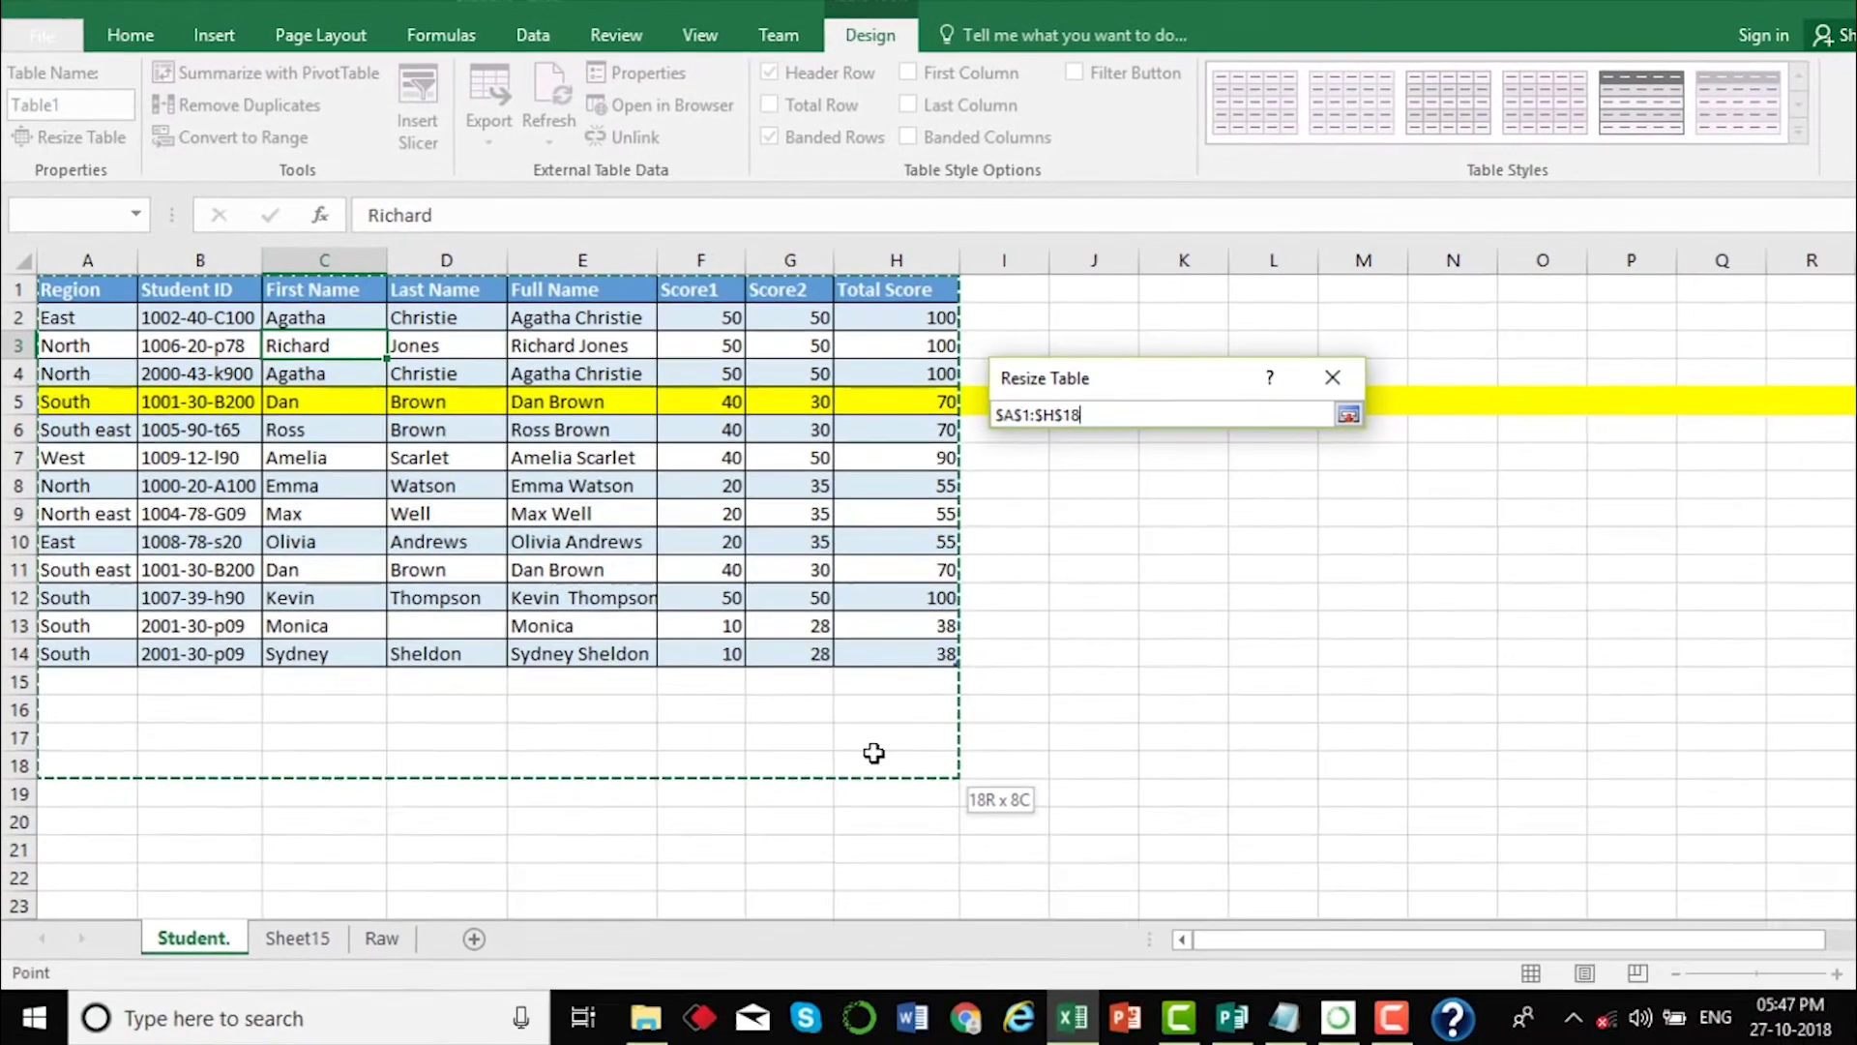
pyautogui.moveTo(873, 752); pyautogui.dragTo(875, 809)
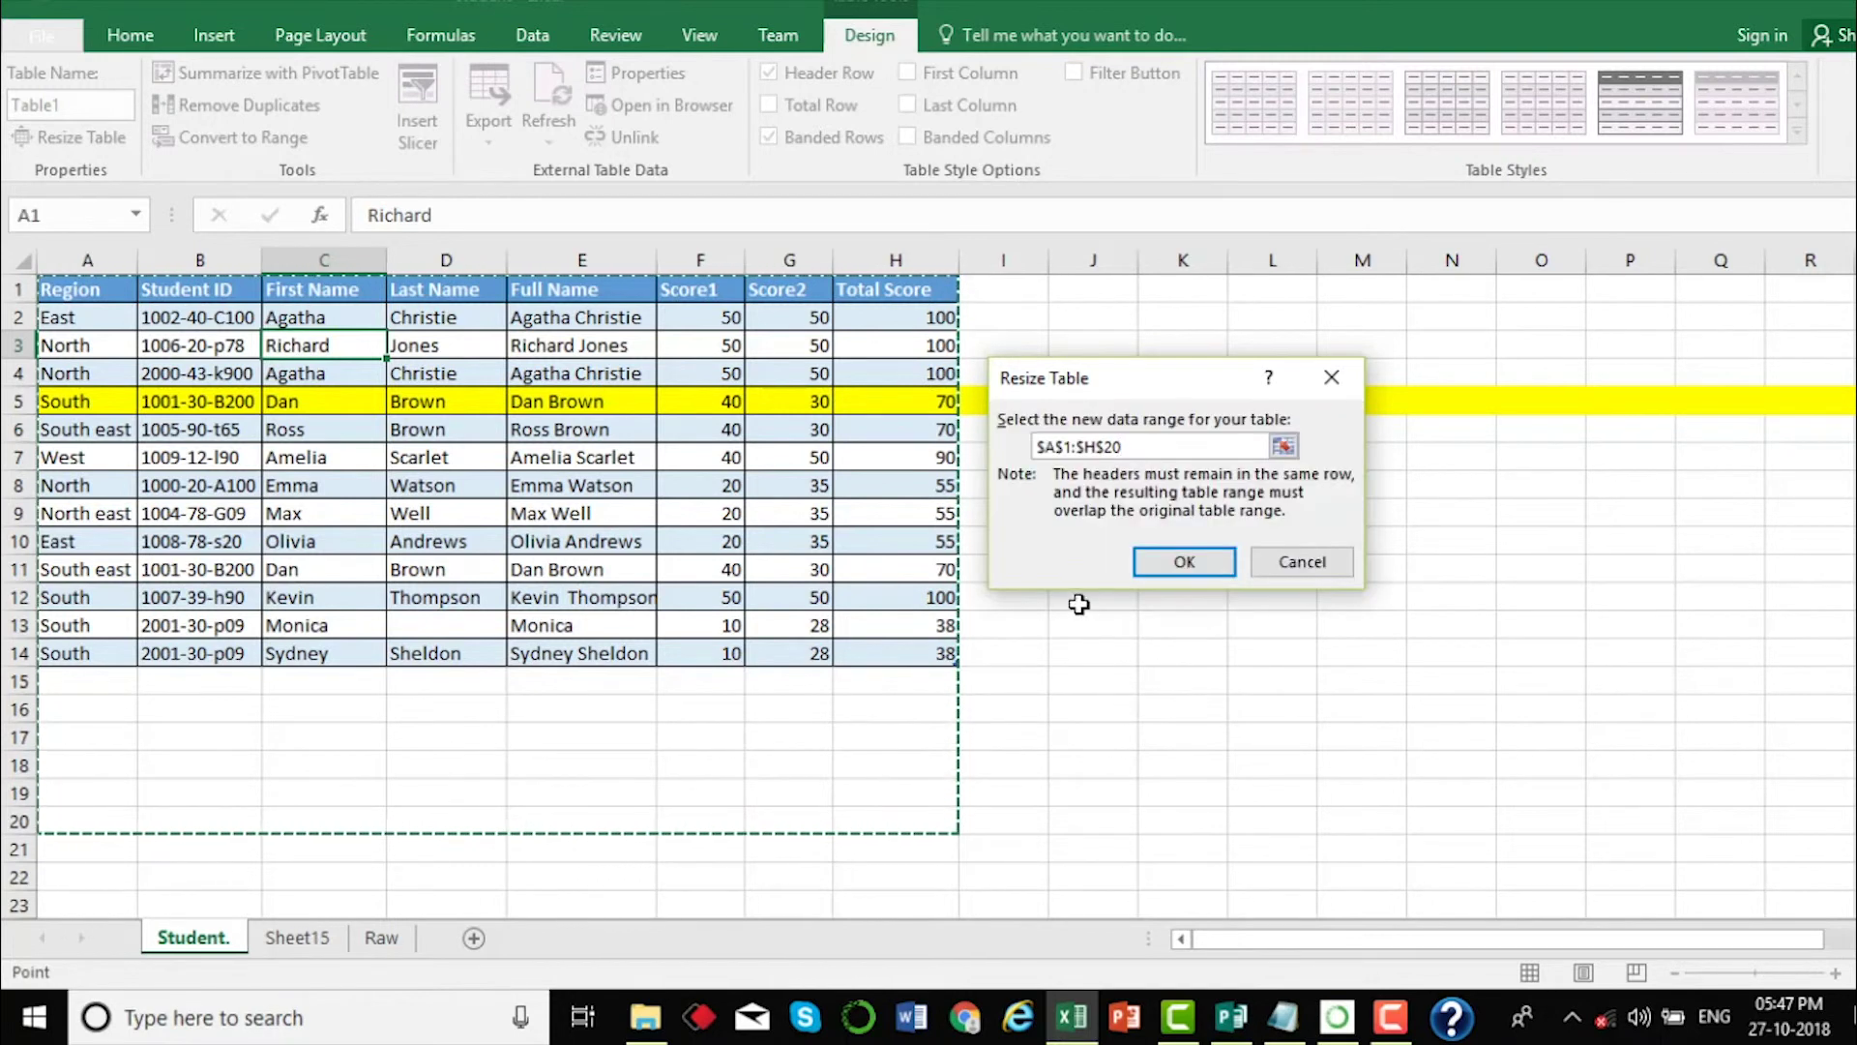
pyautogui.click(1159, 565)
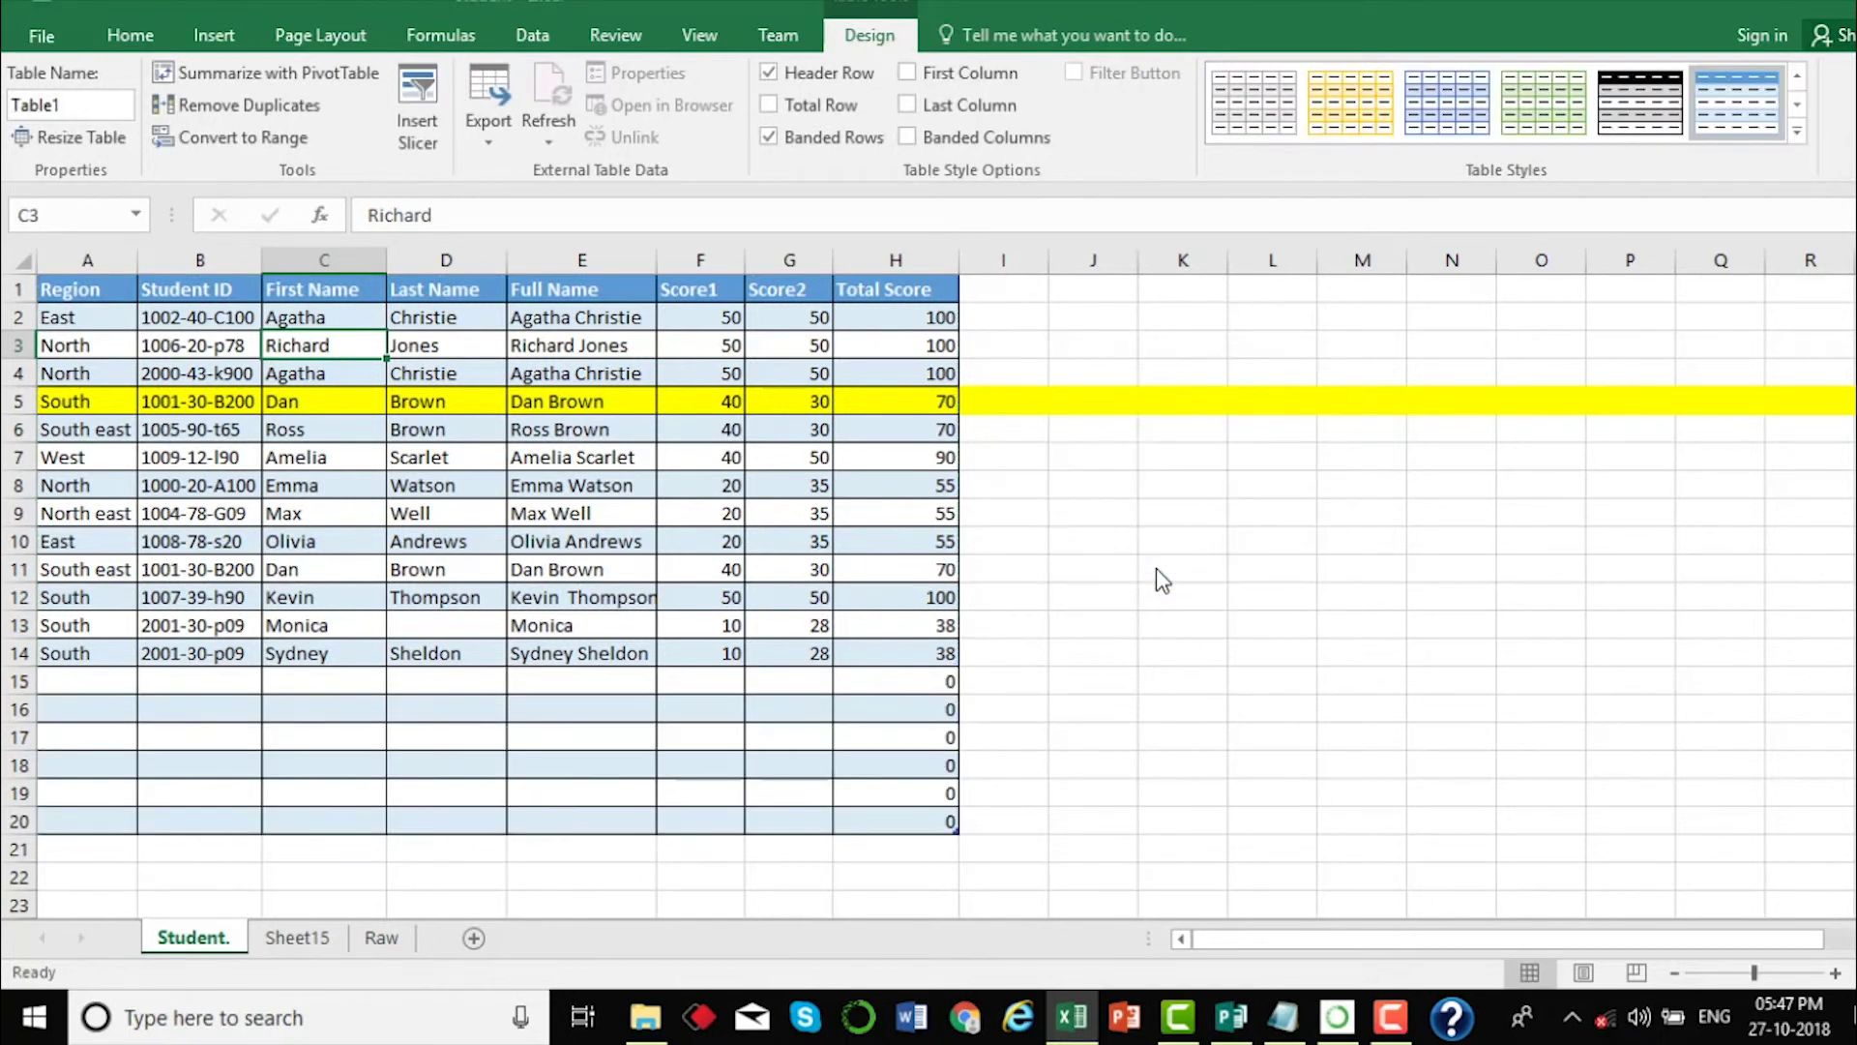
# - Examine the blank rows from row 15 down in the resized table, and select a First Name cell in the data
pyautogui.click(813, 563)
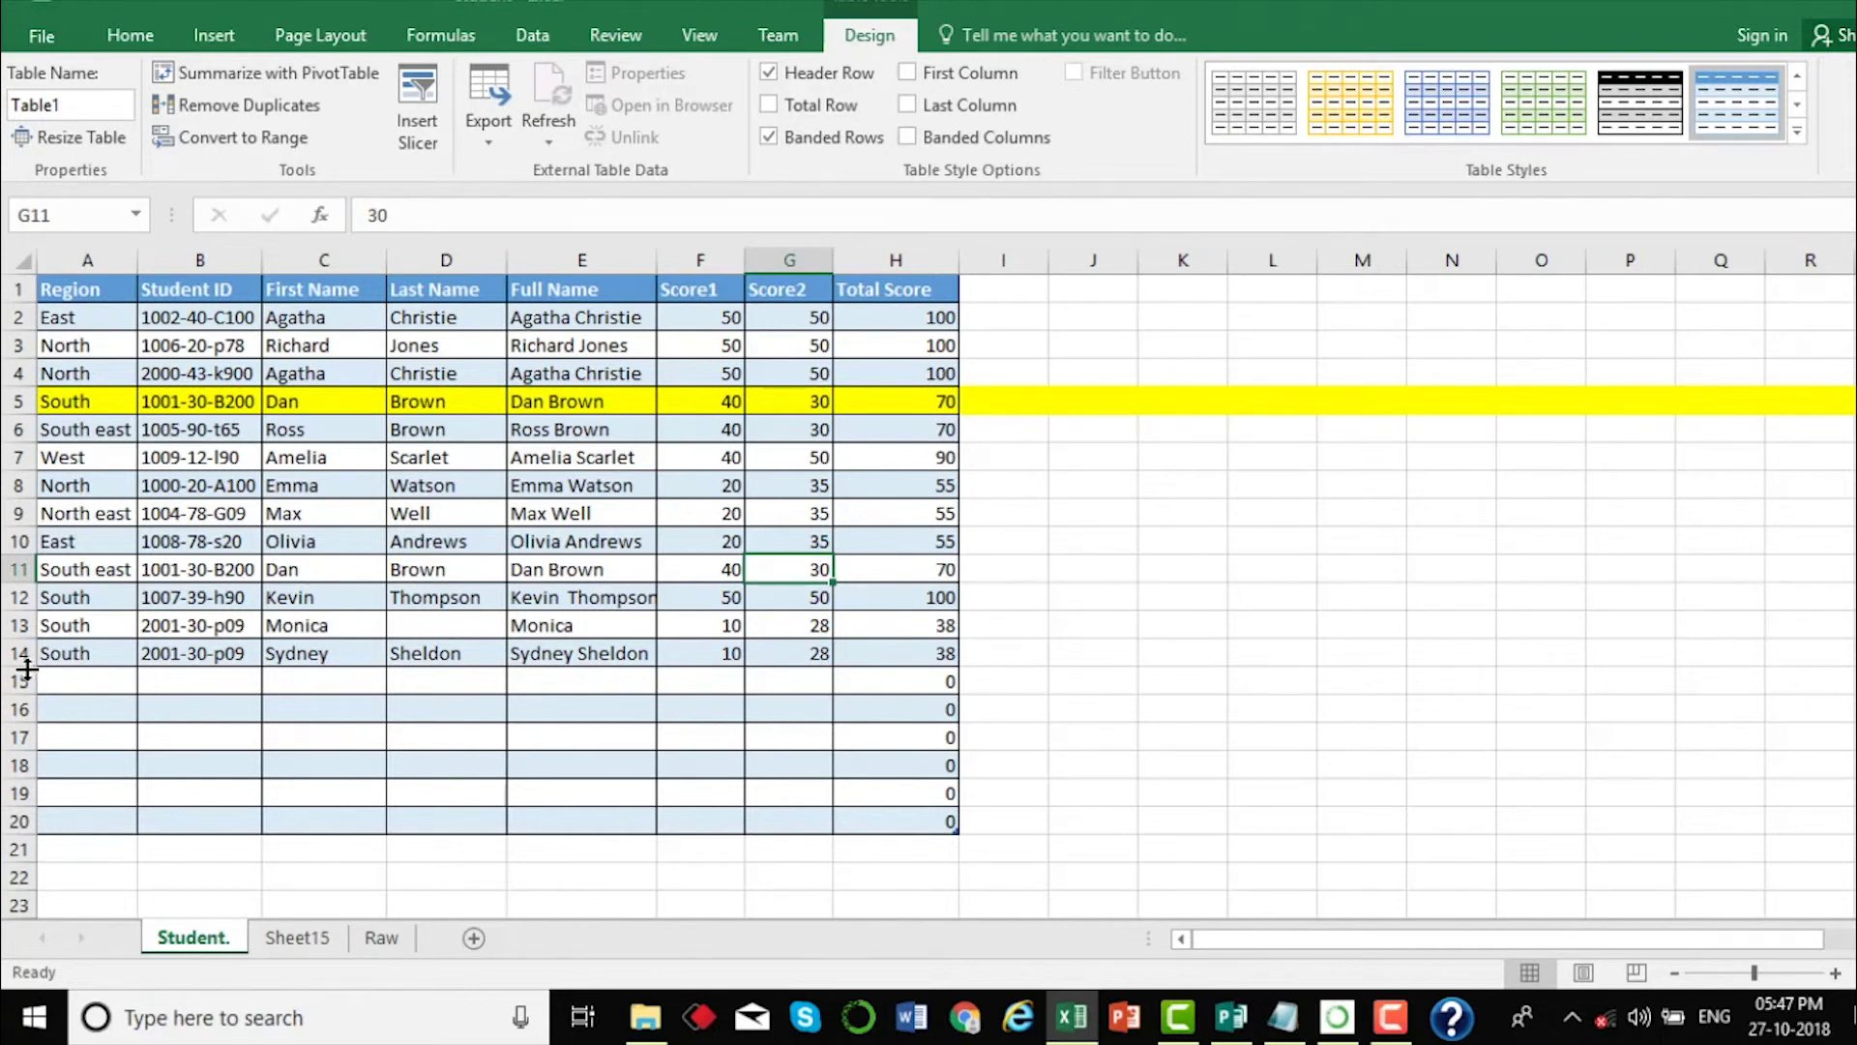
pyautogui.moveTo(19, 681); pyautogui.dragTo(20, 793)
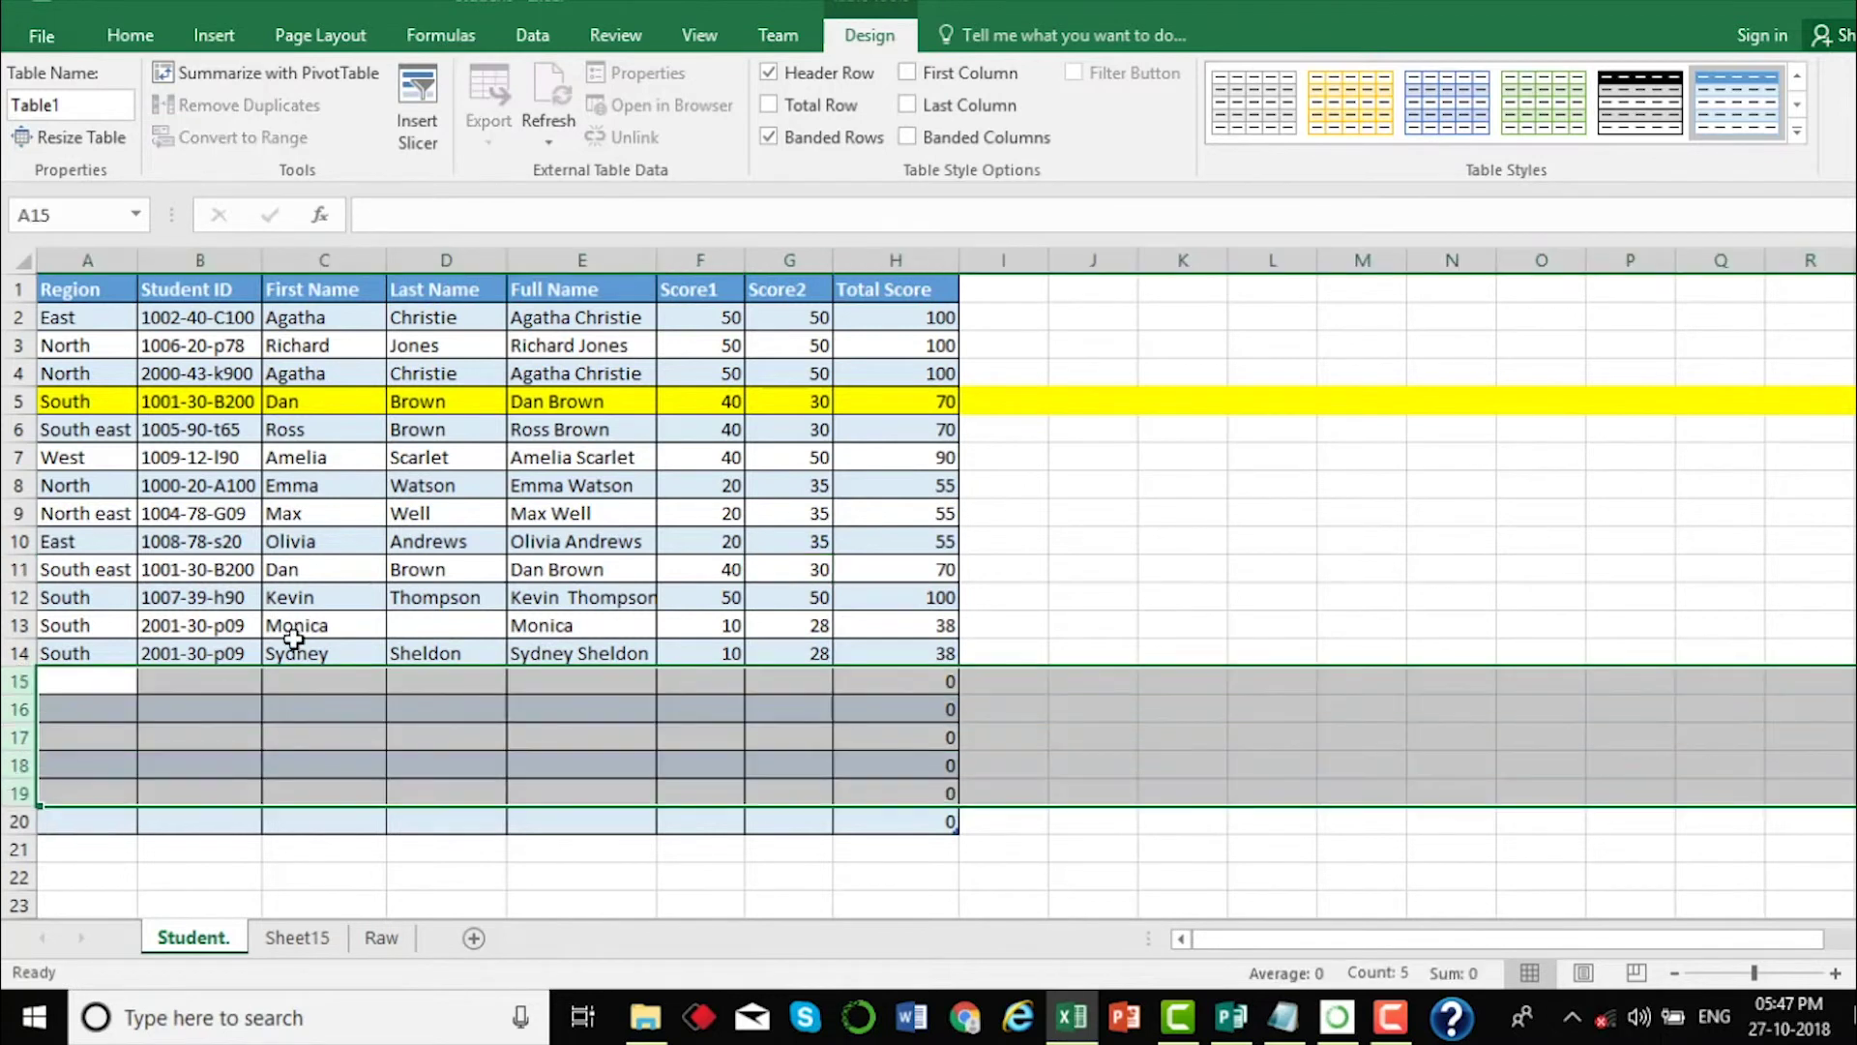
pyautogui.click(293, 638)
pyautogui.click(336, 702)
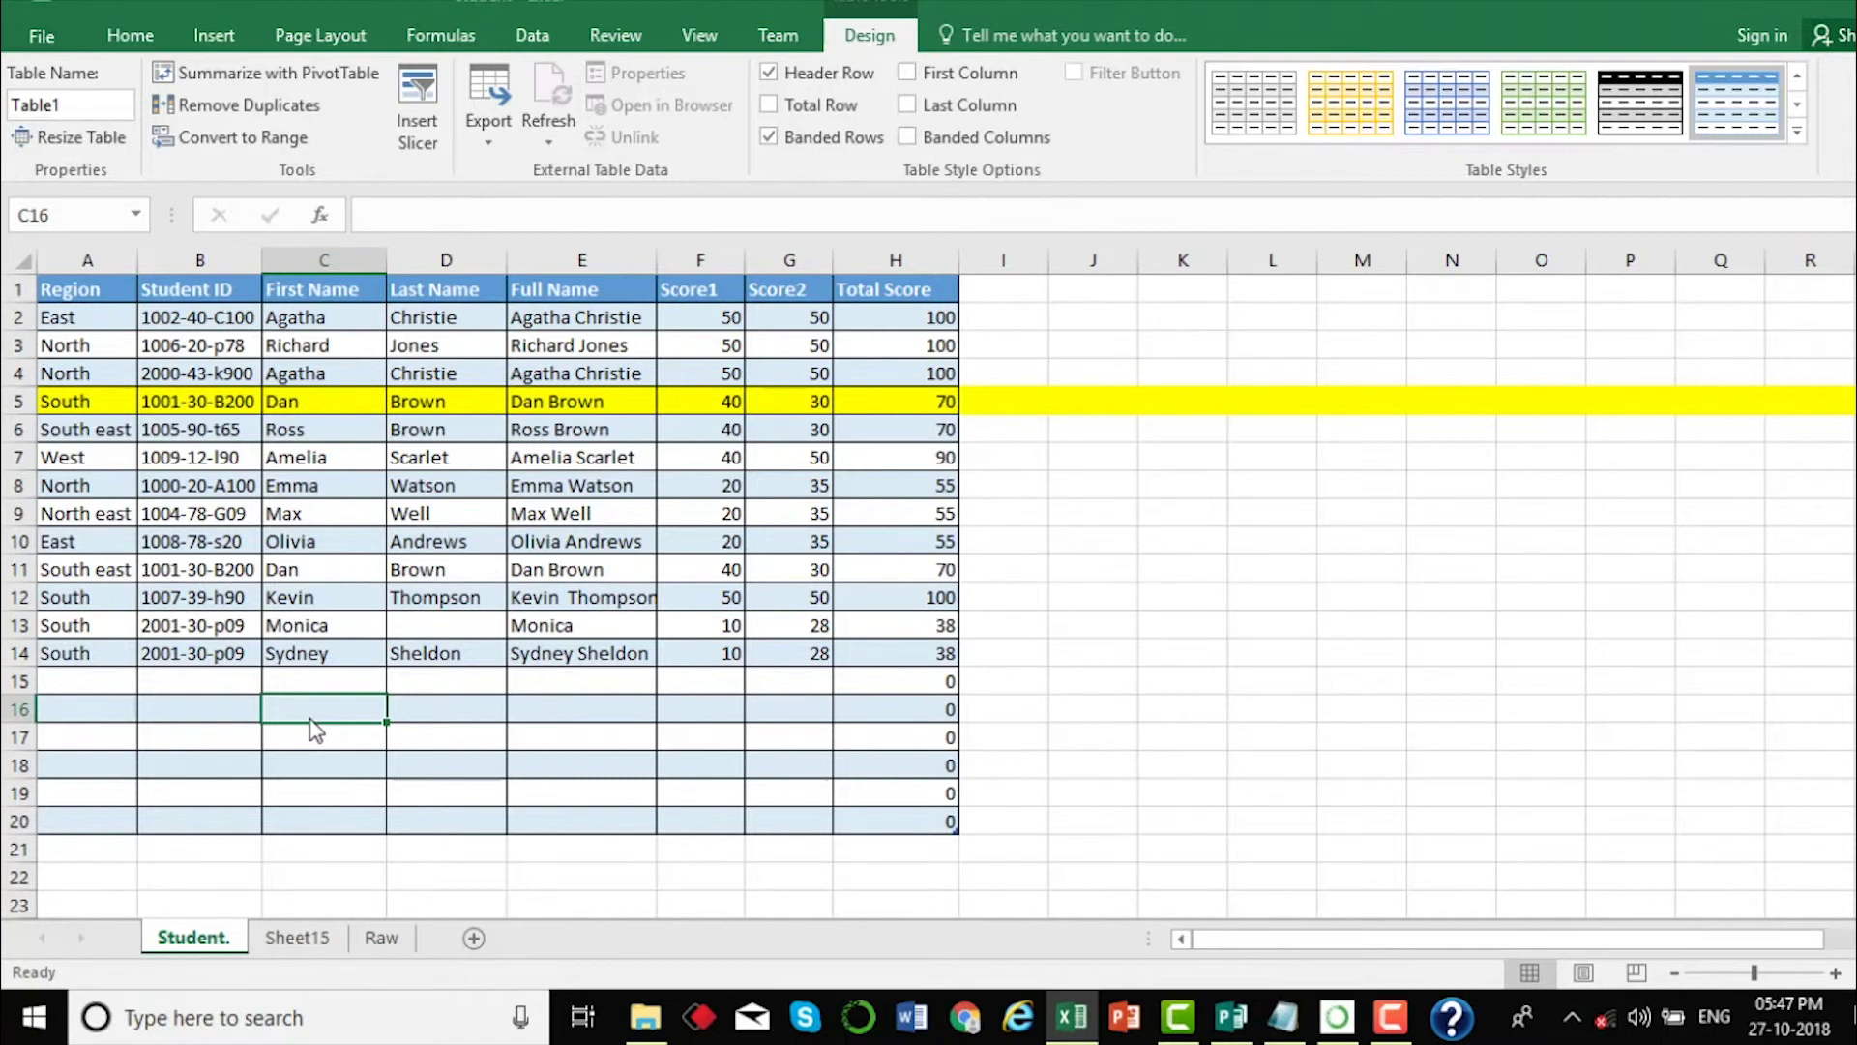
pyautogui.click(326, 613)
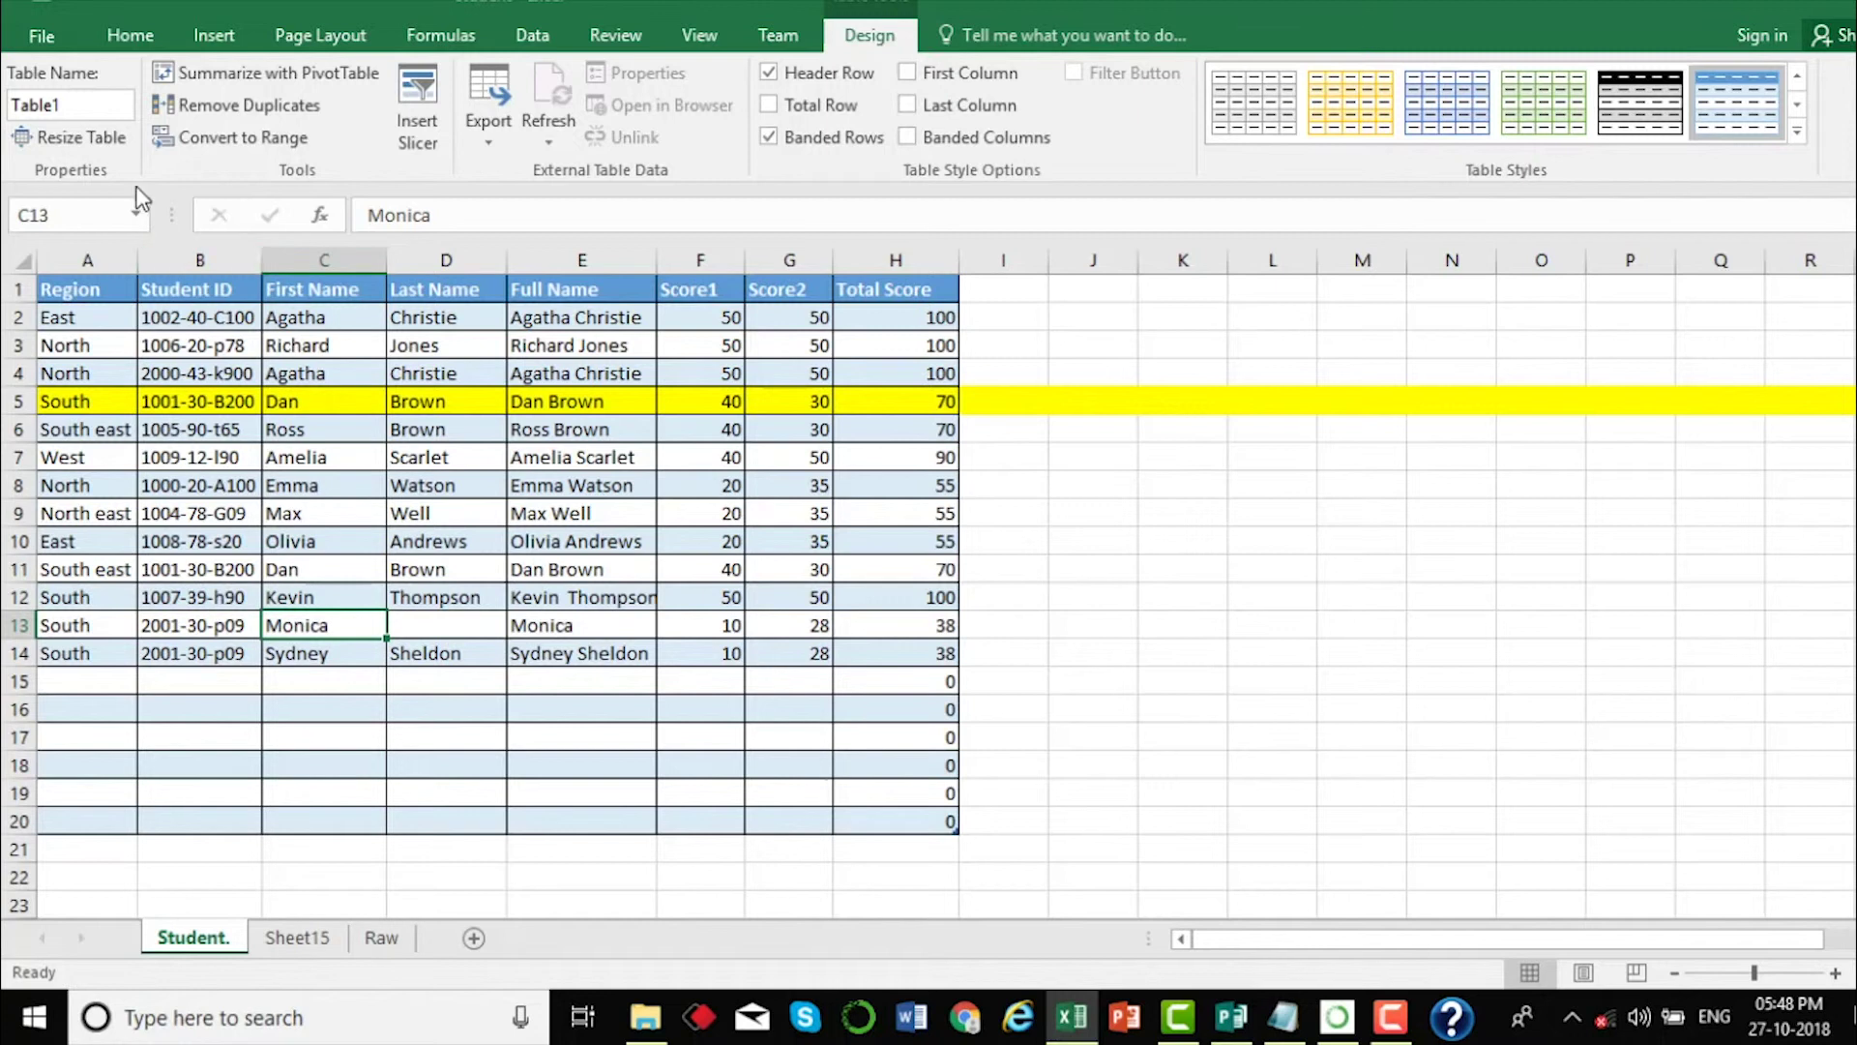
# - Resize the student table to the range A1:H10
pyautogui.click(92, 145)
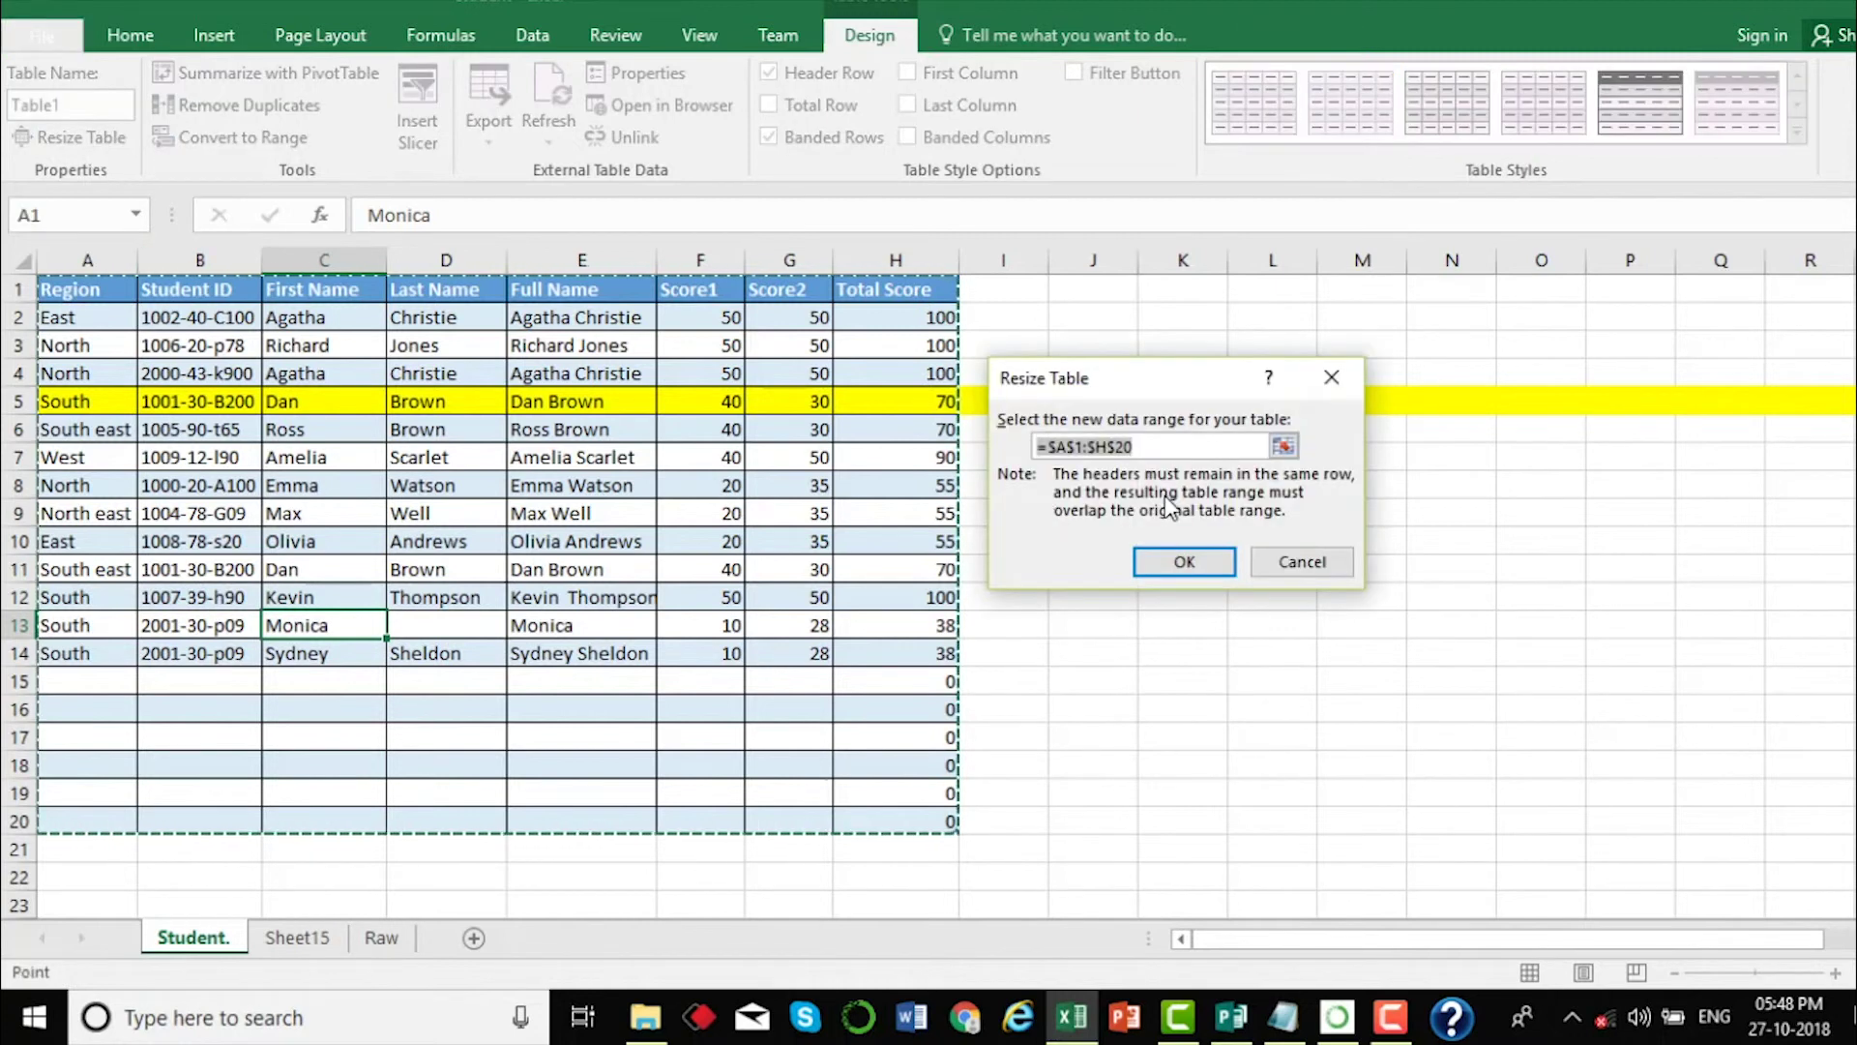
pyautogui.click(1157, 444)
pyautogui.press('BackSpace')
pyautogui.press('BackSpace')
pyautogui.press('BackSpace')
pyautogui.press('BackSpace')
pyautogui.press('BackSpace')
pyautogui.press('BackSpace')
pyautogui.press('BackSpace')
pyautogui.press('BackSpace')
pyautogui.press('BackSpace')
pyautogui.press('BackSpace')
pyautogui.moveTo(68, 290); pyautogui.dragTo(876, 547)
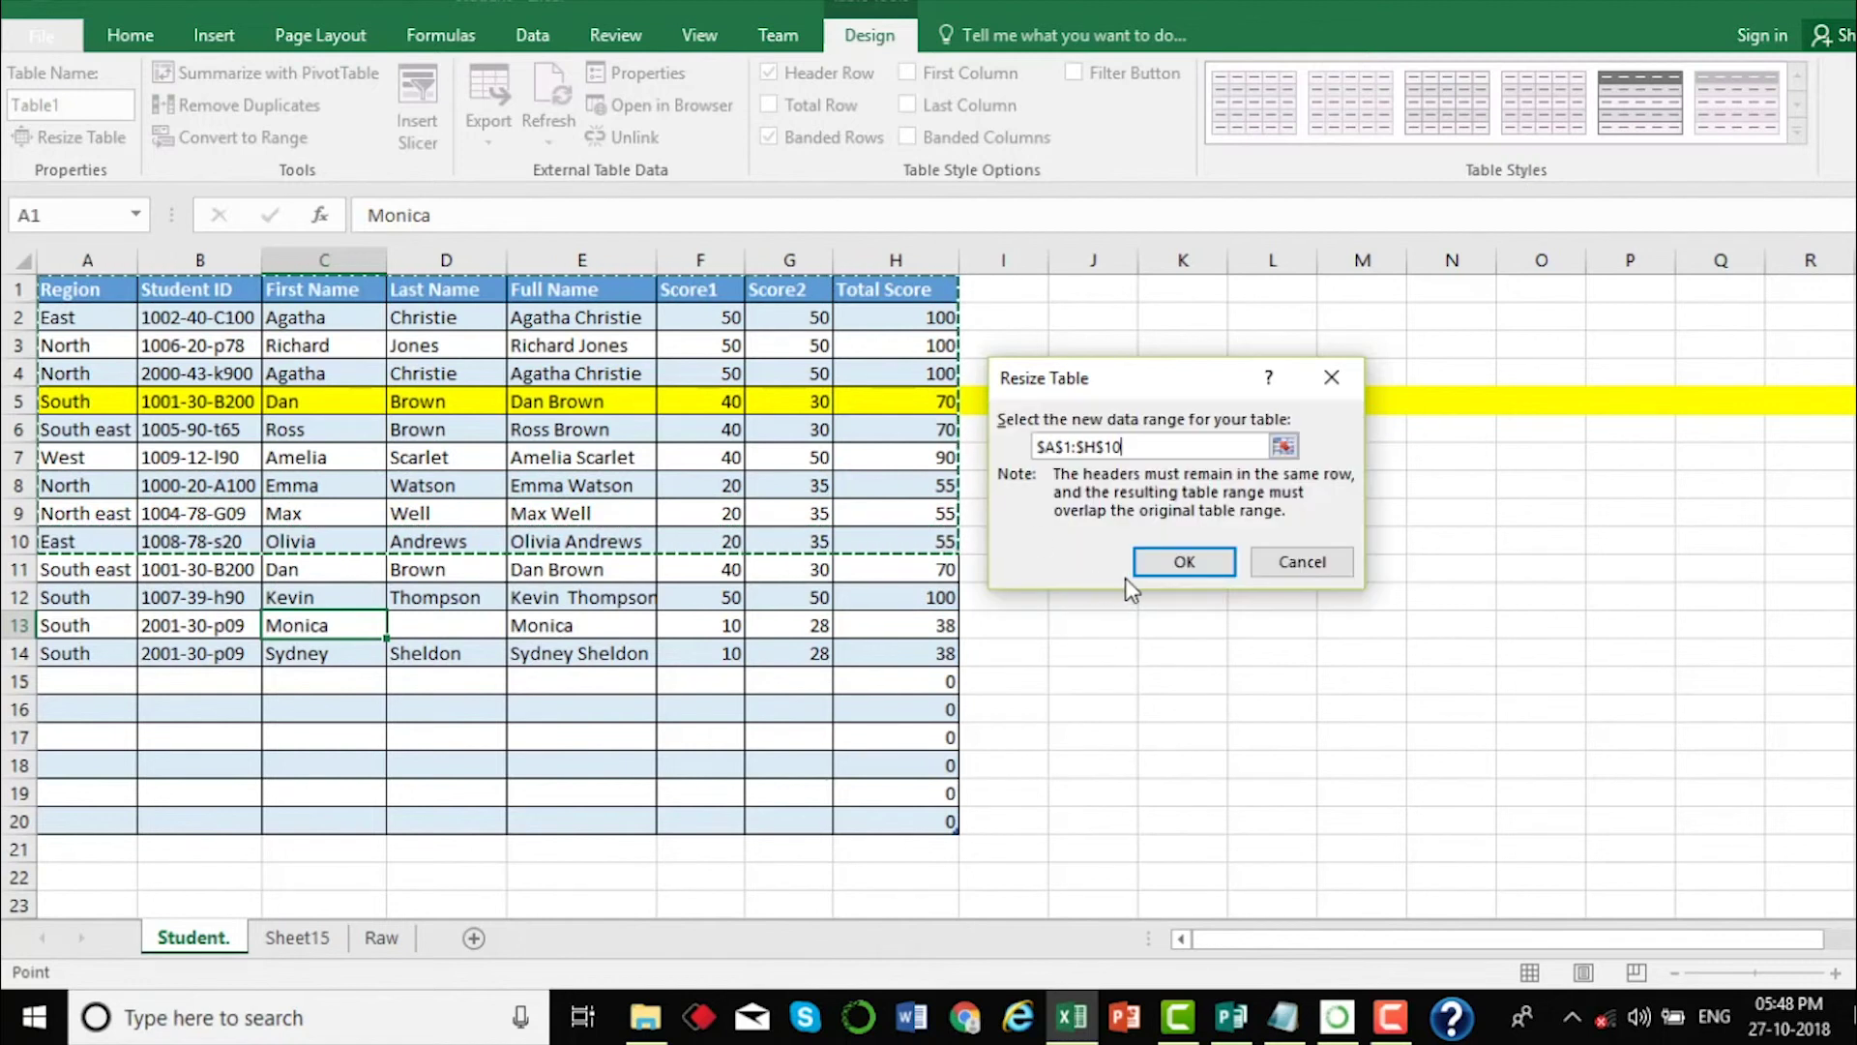
pyautogui.click(1163, 569)
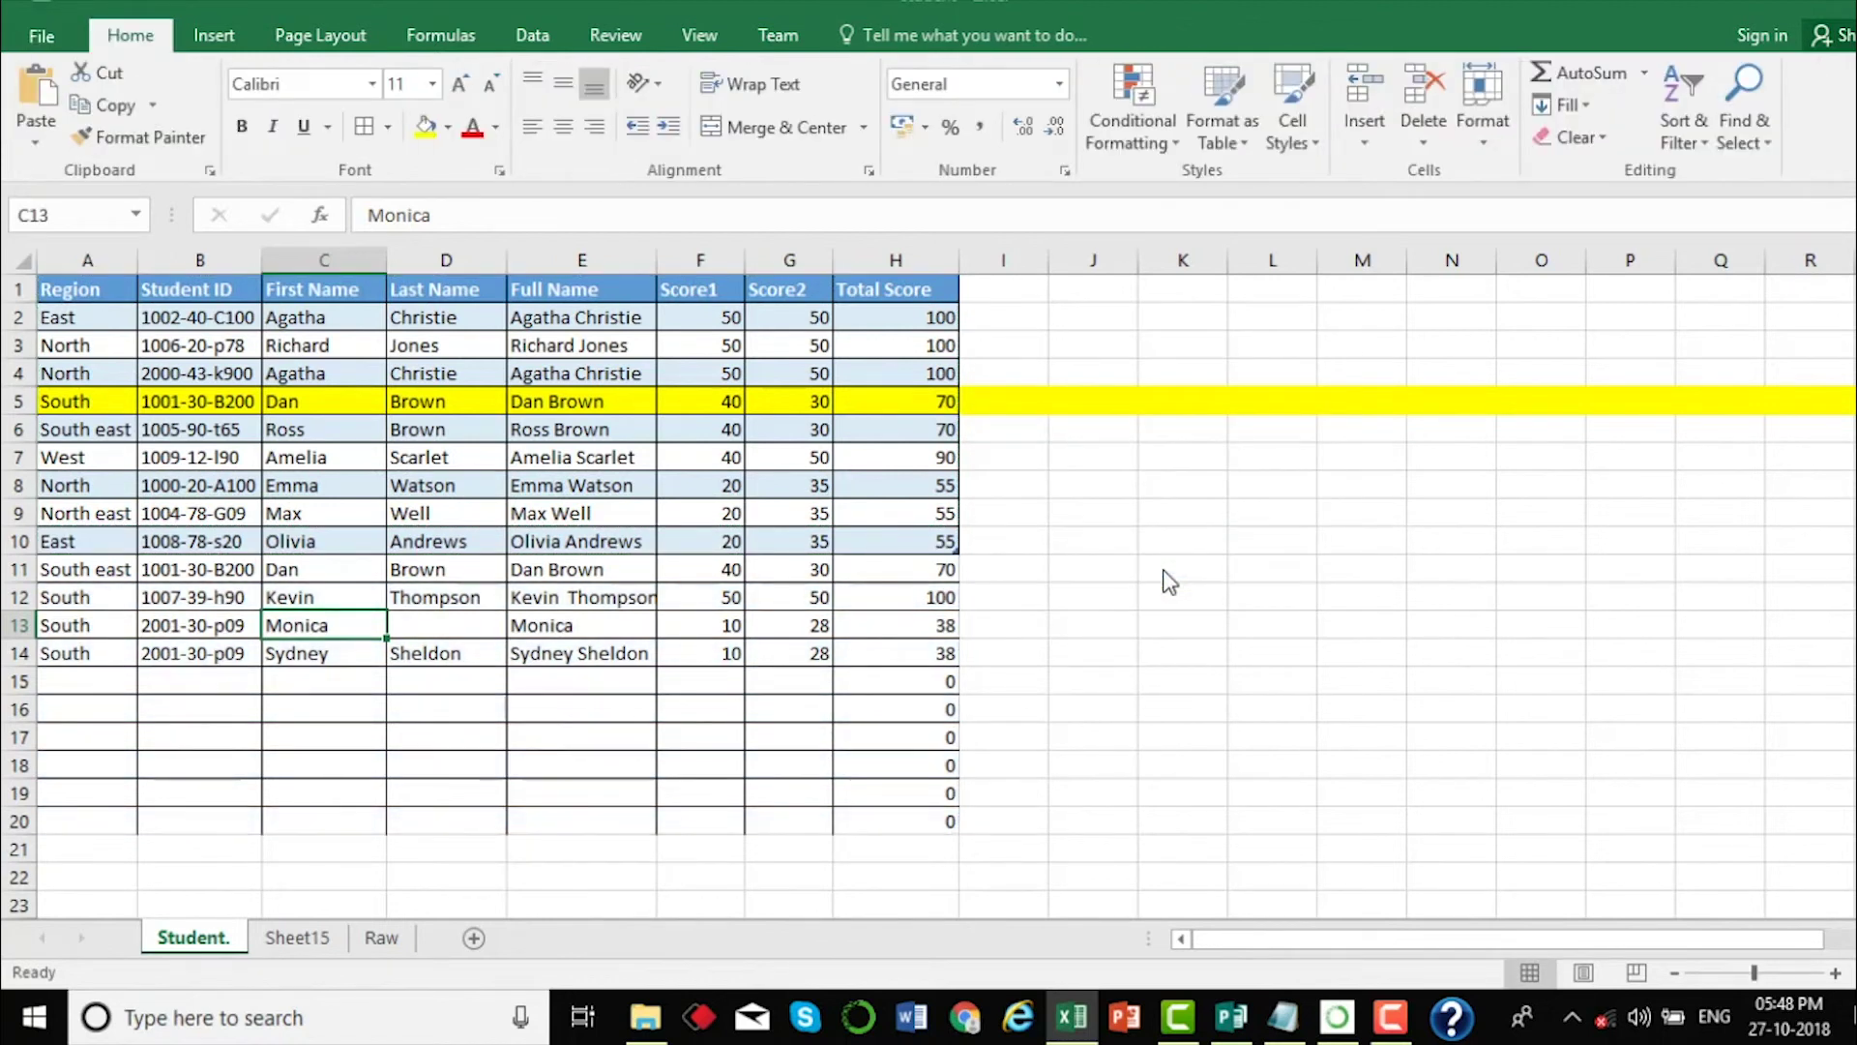
# - Examine the range A1:H10 now covered by the student table, checking cells inside it against the table design options
pyautogui.click(652, 447)
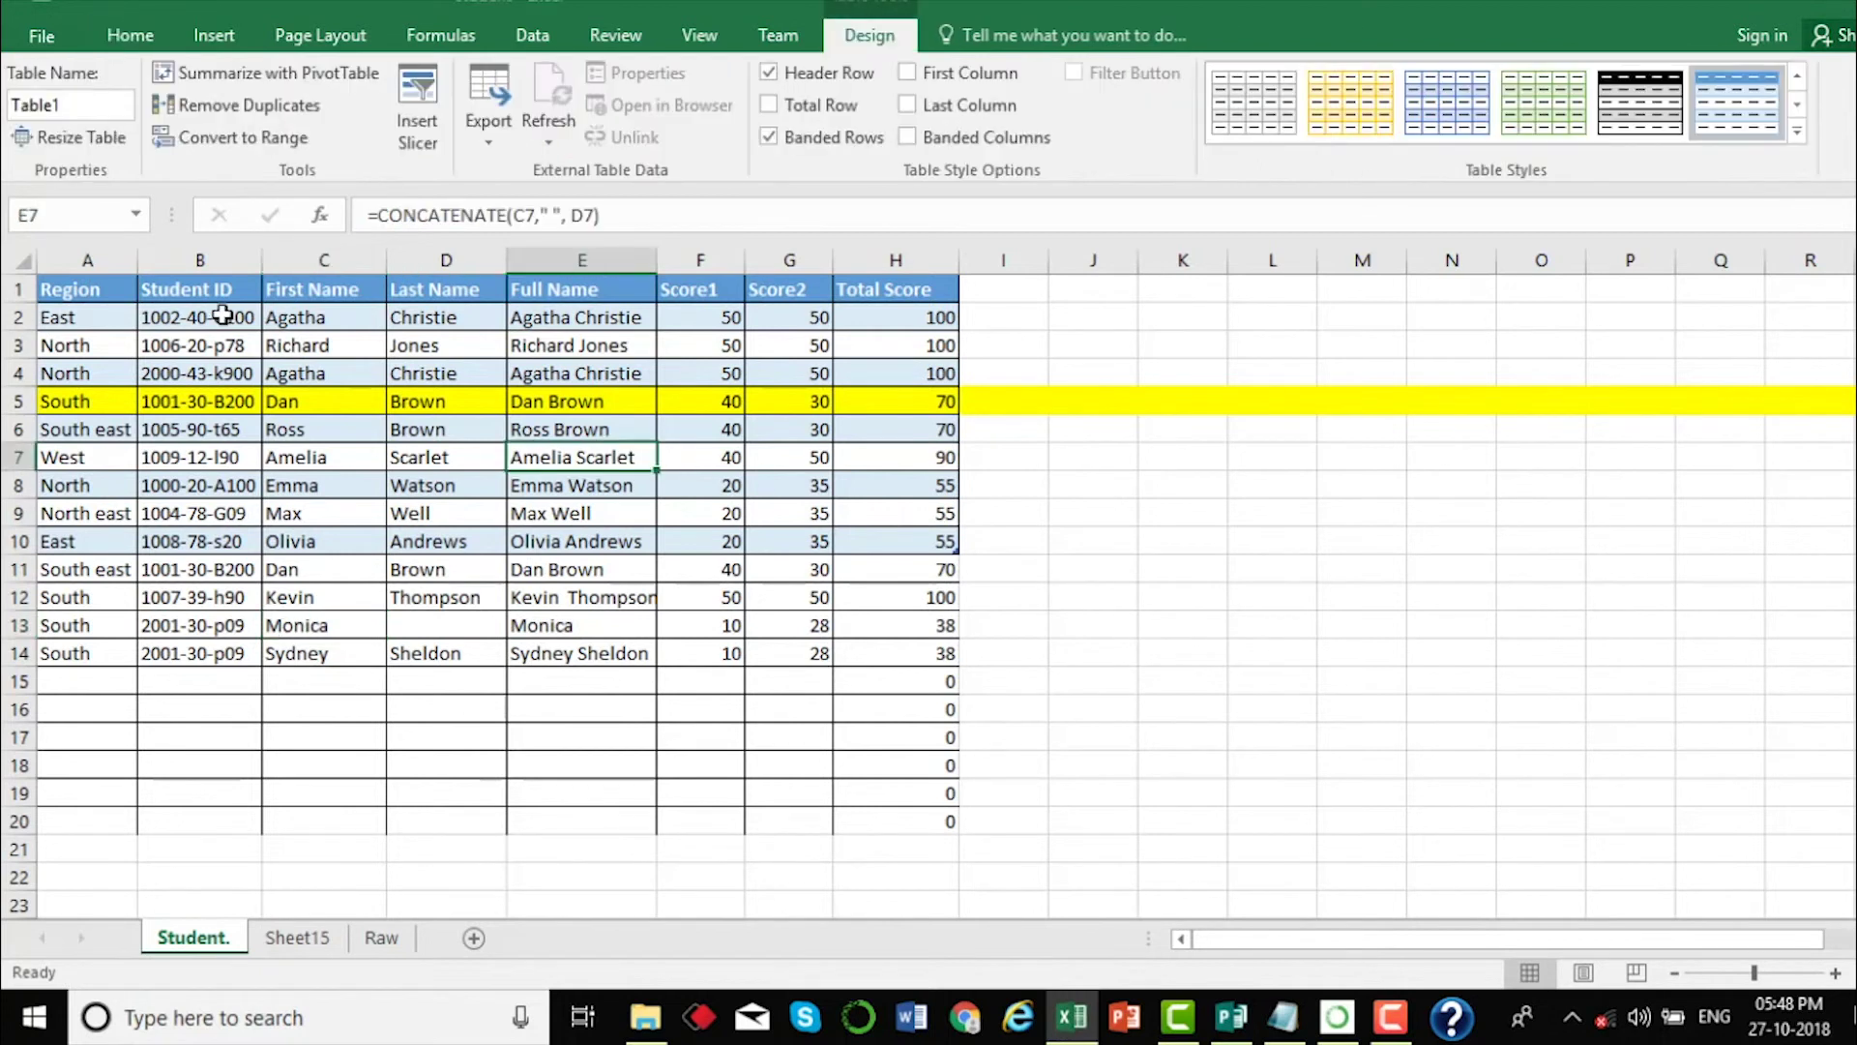
pyautogui.moveTo(95, 290); pyautogui.dragTo(943, 535)
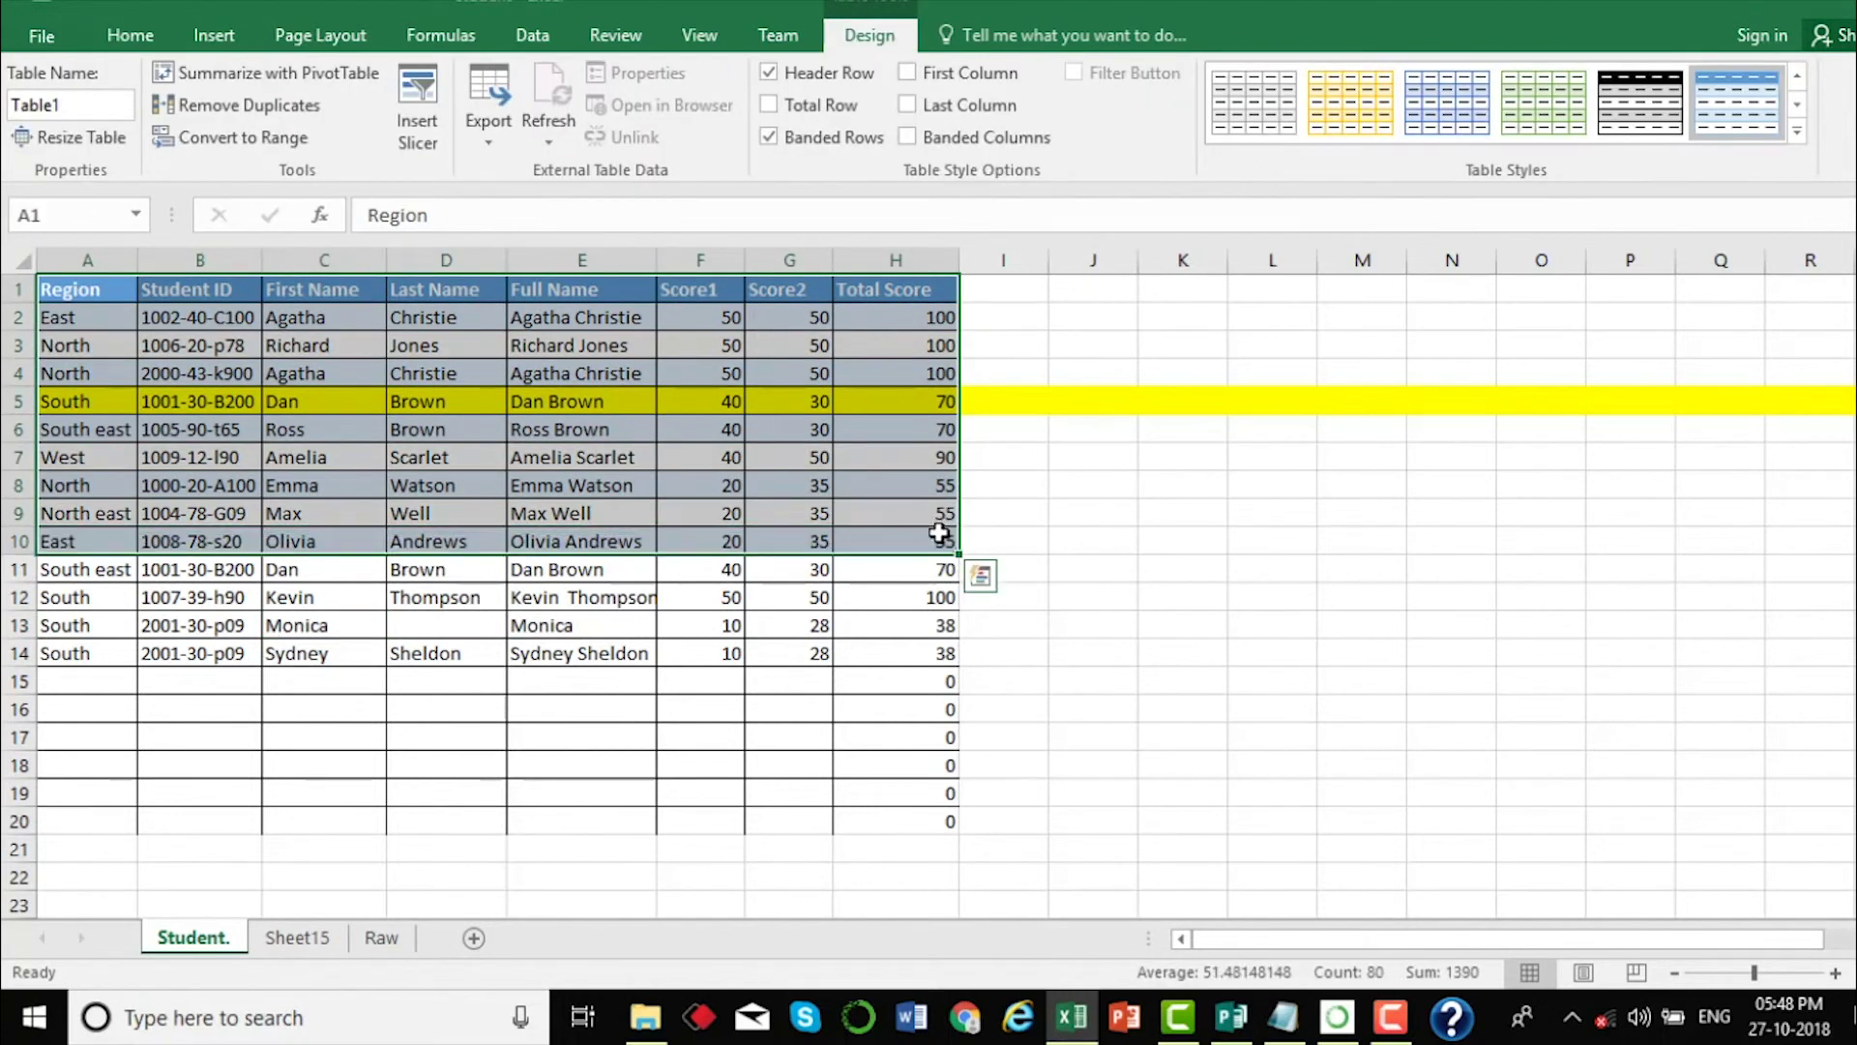
pyautogui.click(751, 379)
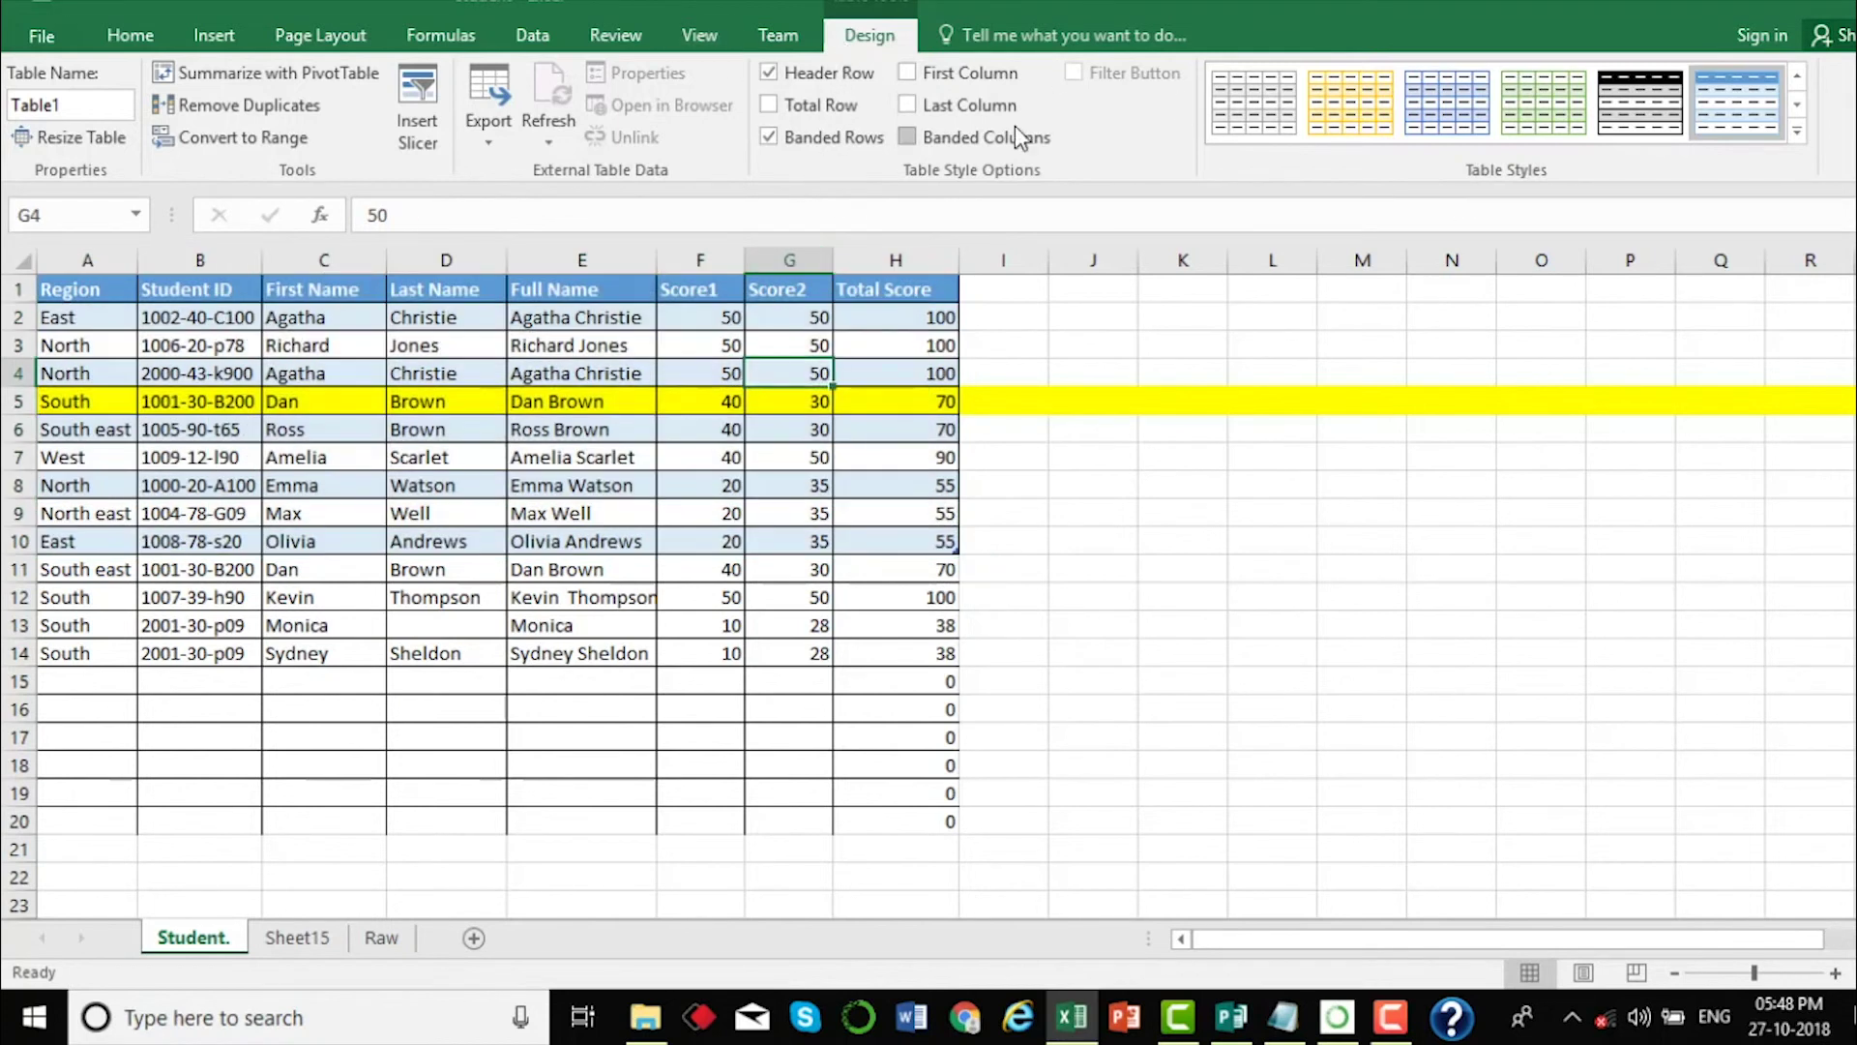
pyautogui.click(788, 530)
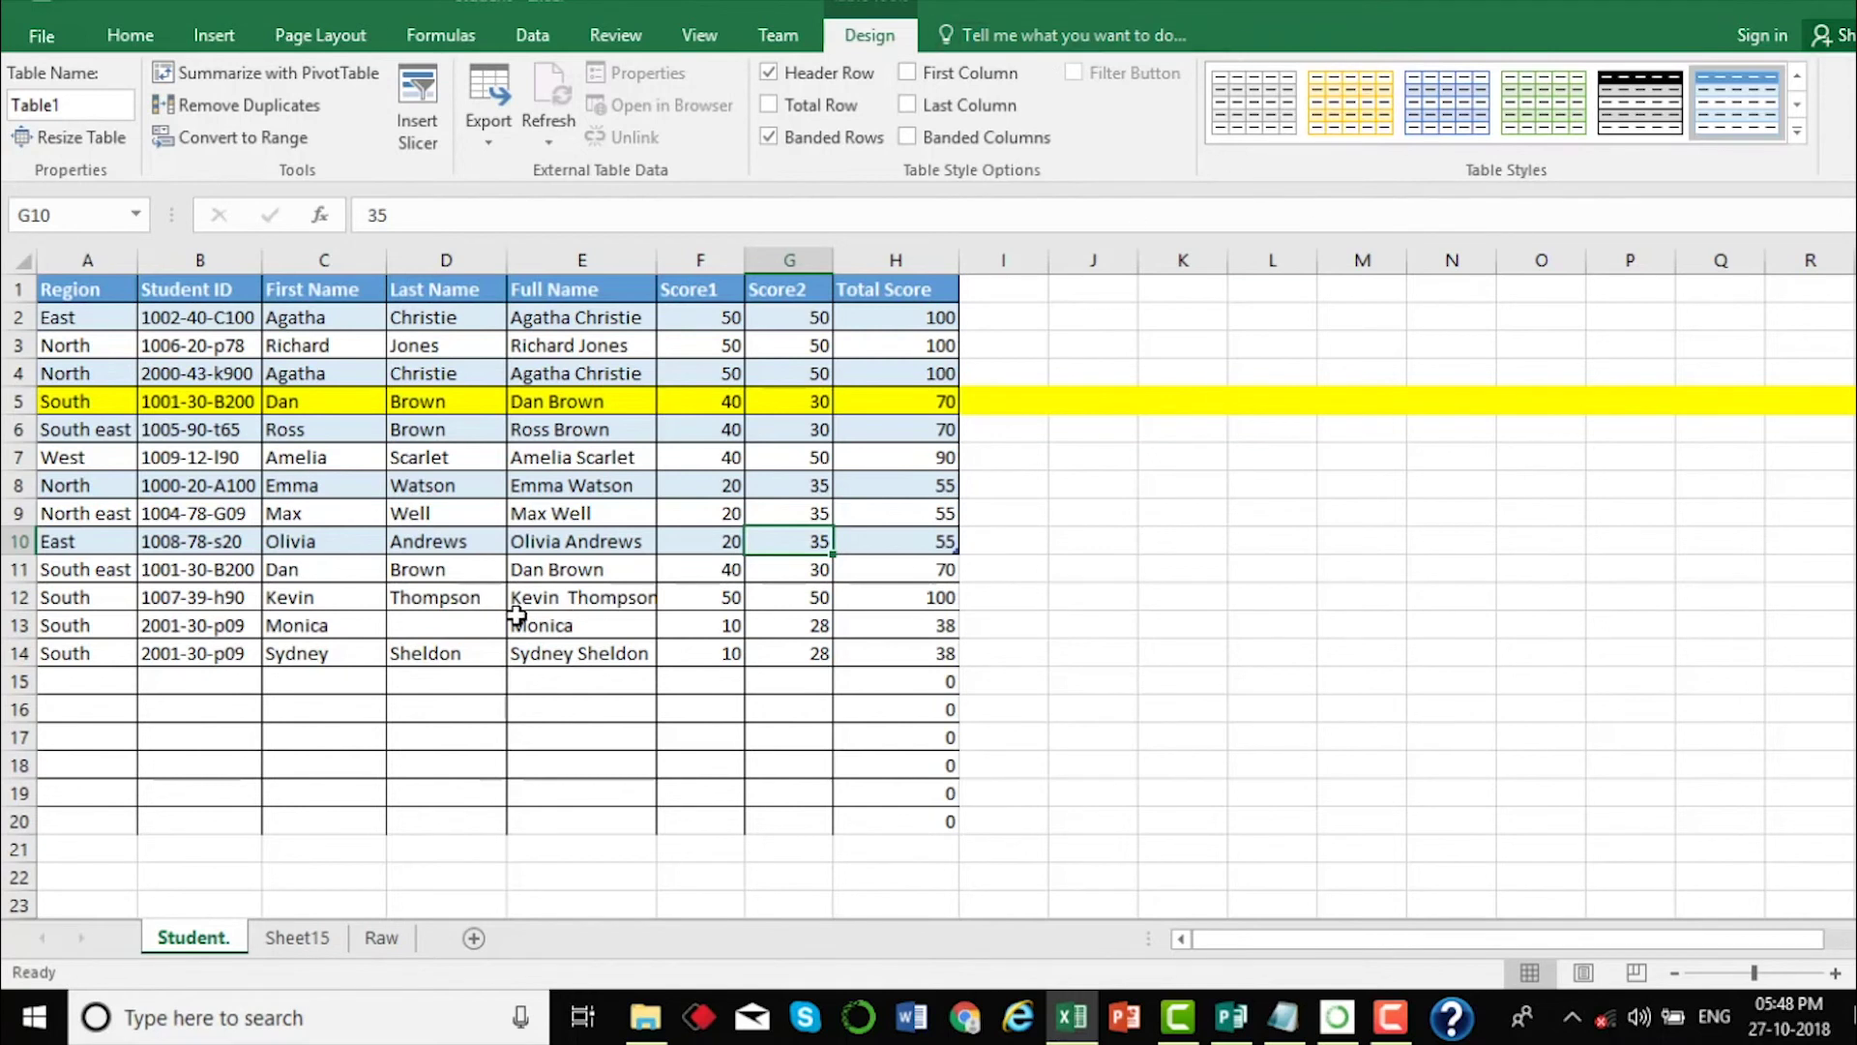
# - Inspect the student records in rows 11 to 14 and the blank rows beneath them, outside the resized table
pyautogui.click(466, 599)
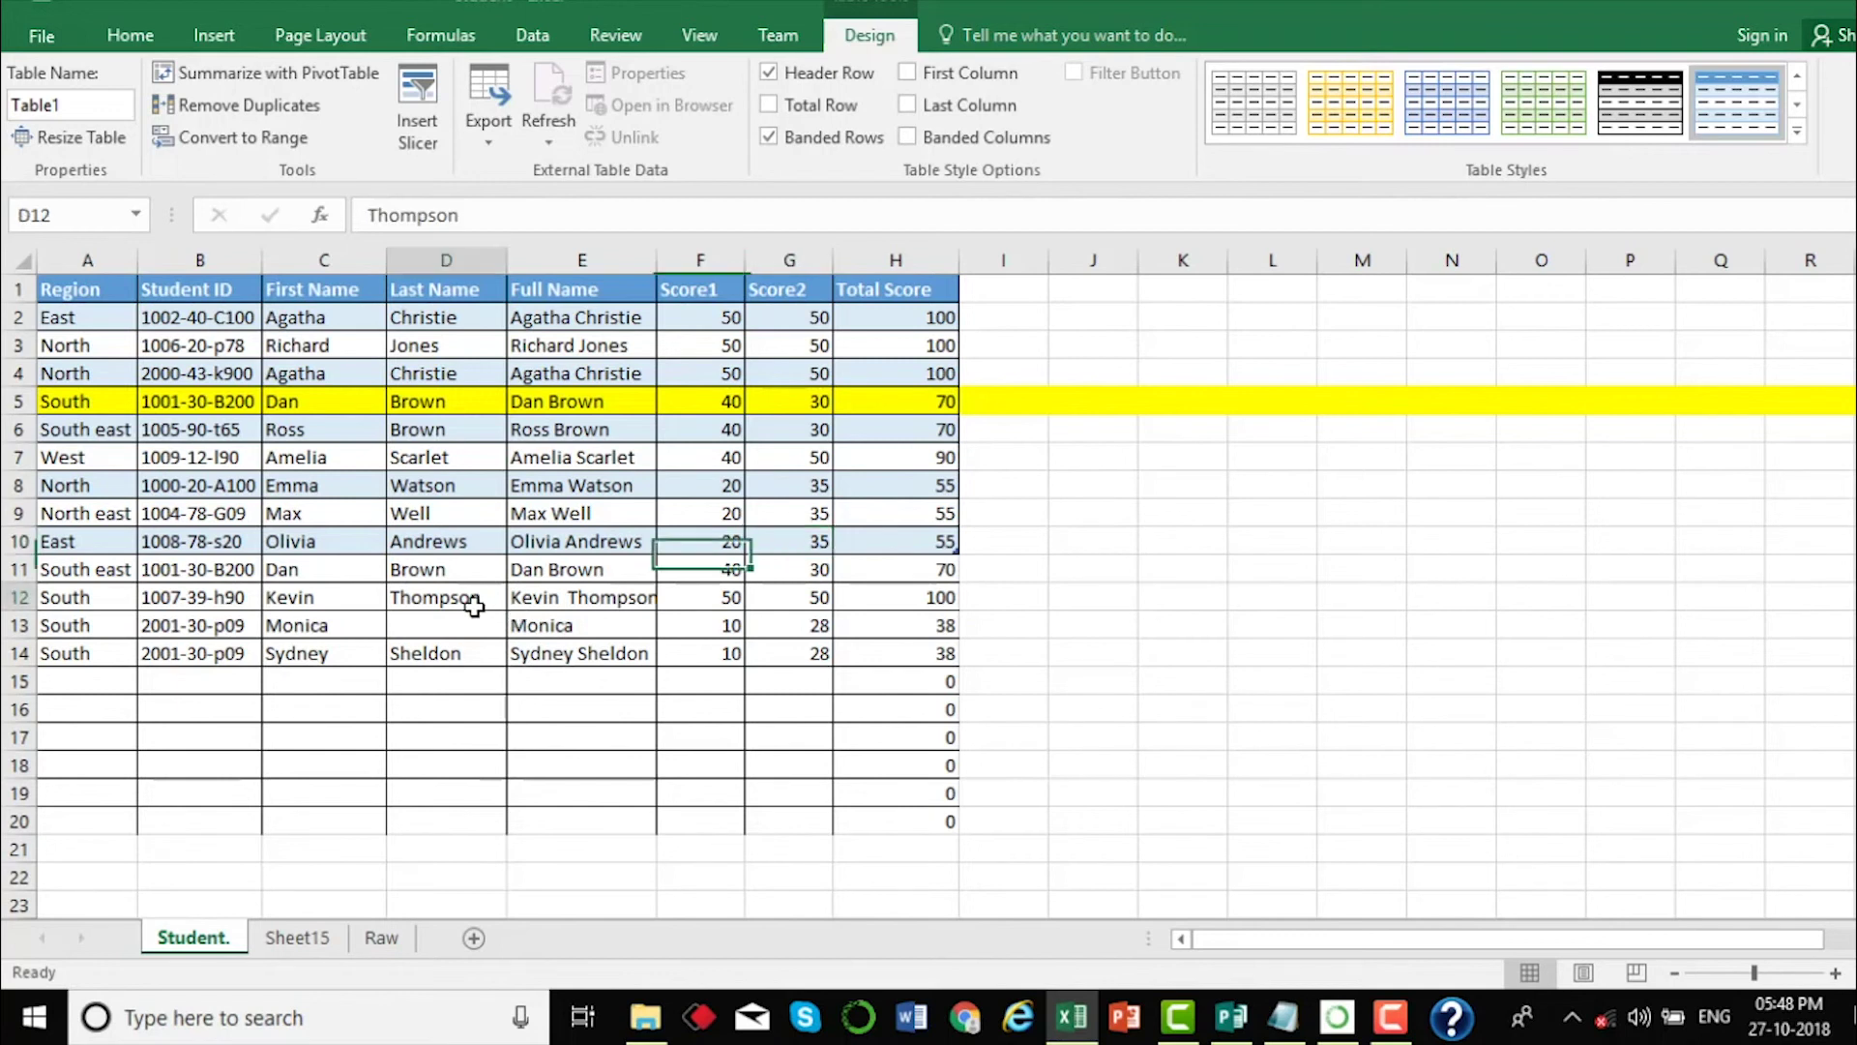
pyautogui.click(366, 599)
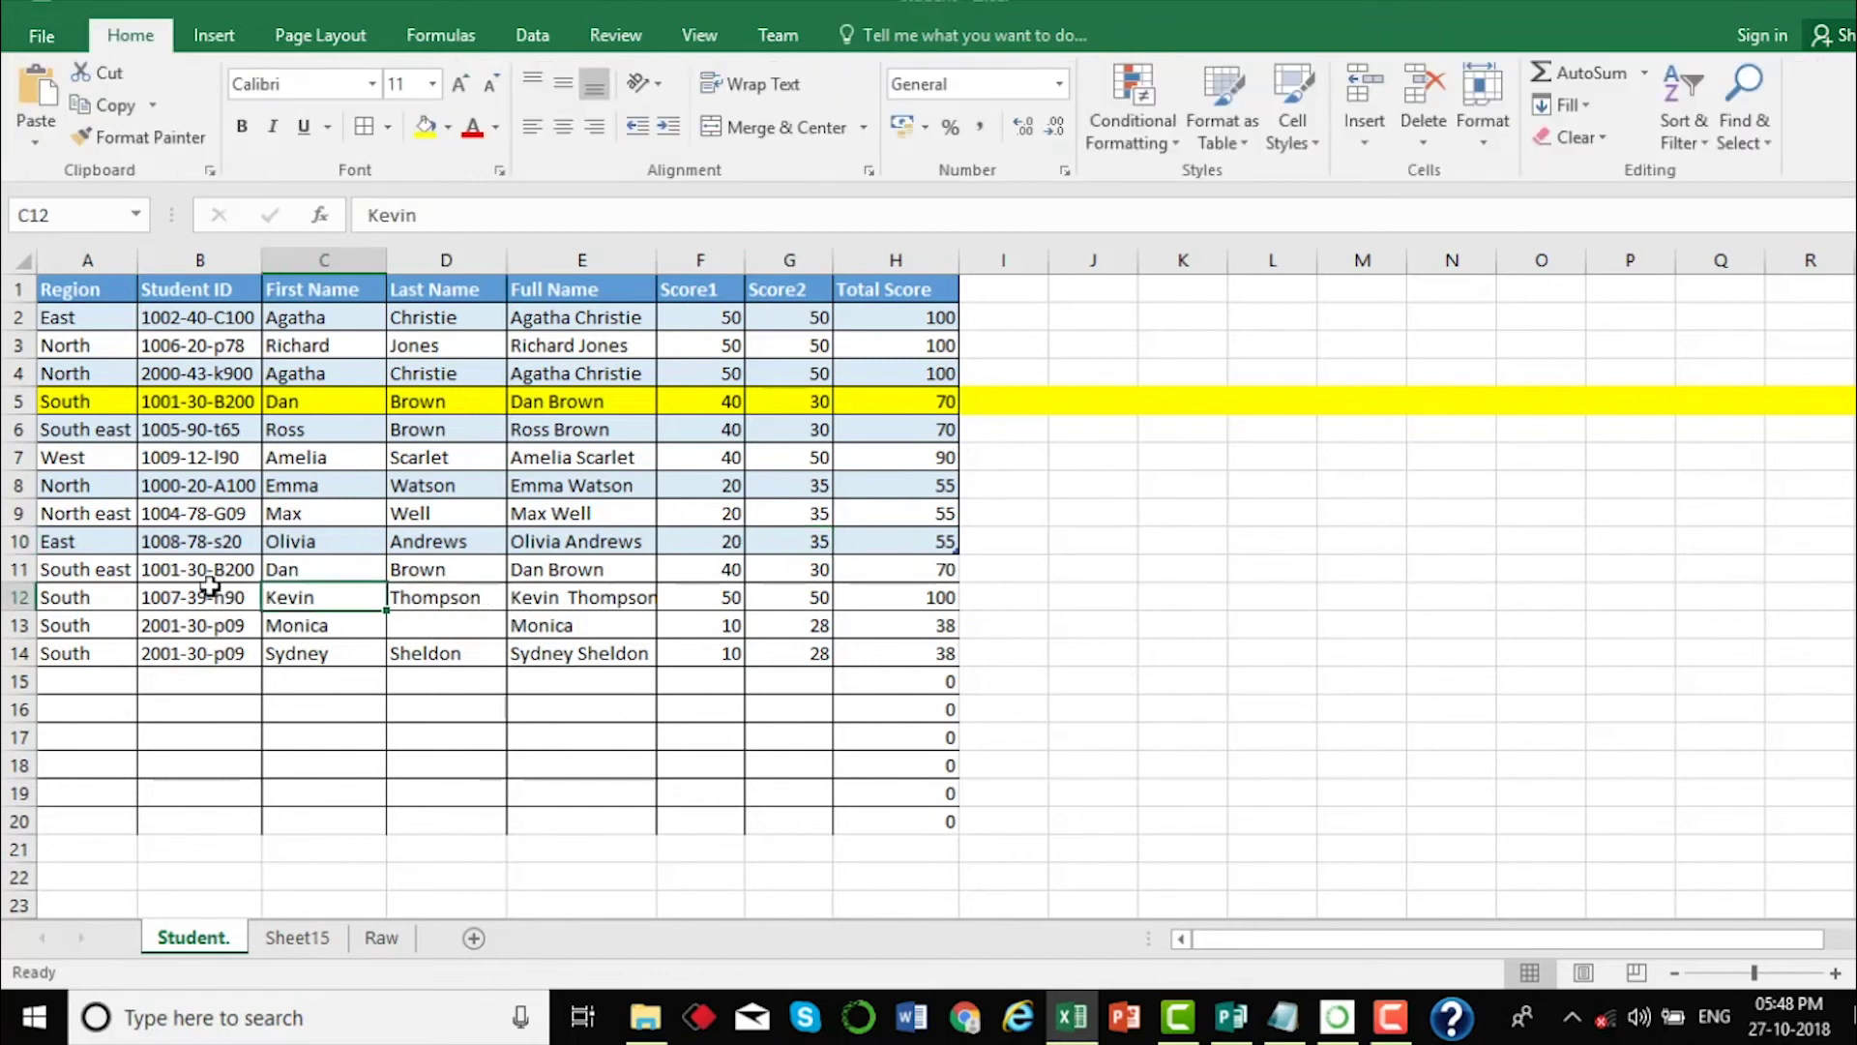
pyautogui.moveTo(124, 570); pyautogui.dragTo(145, 648)
pyautogui.click(350, 599)
pyautogui.click(756, 690)
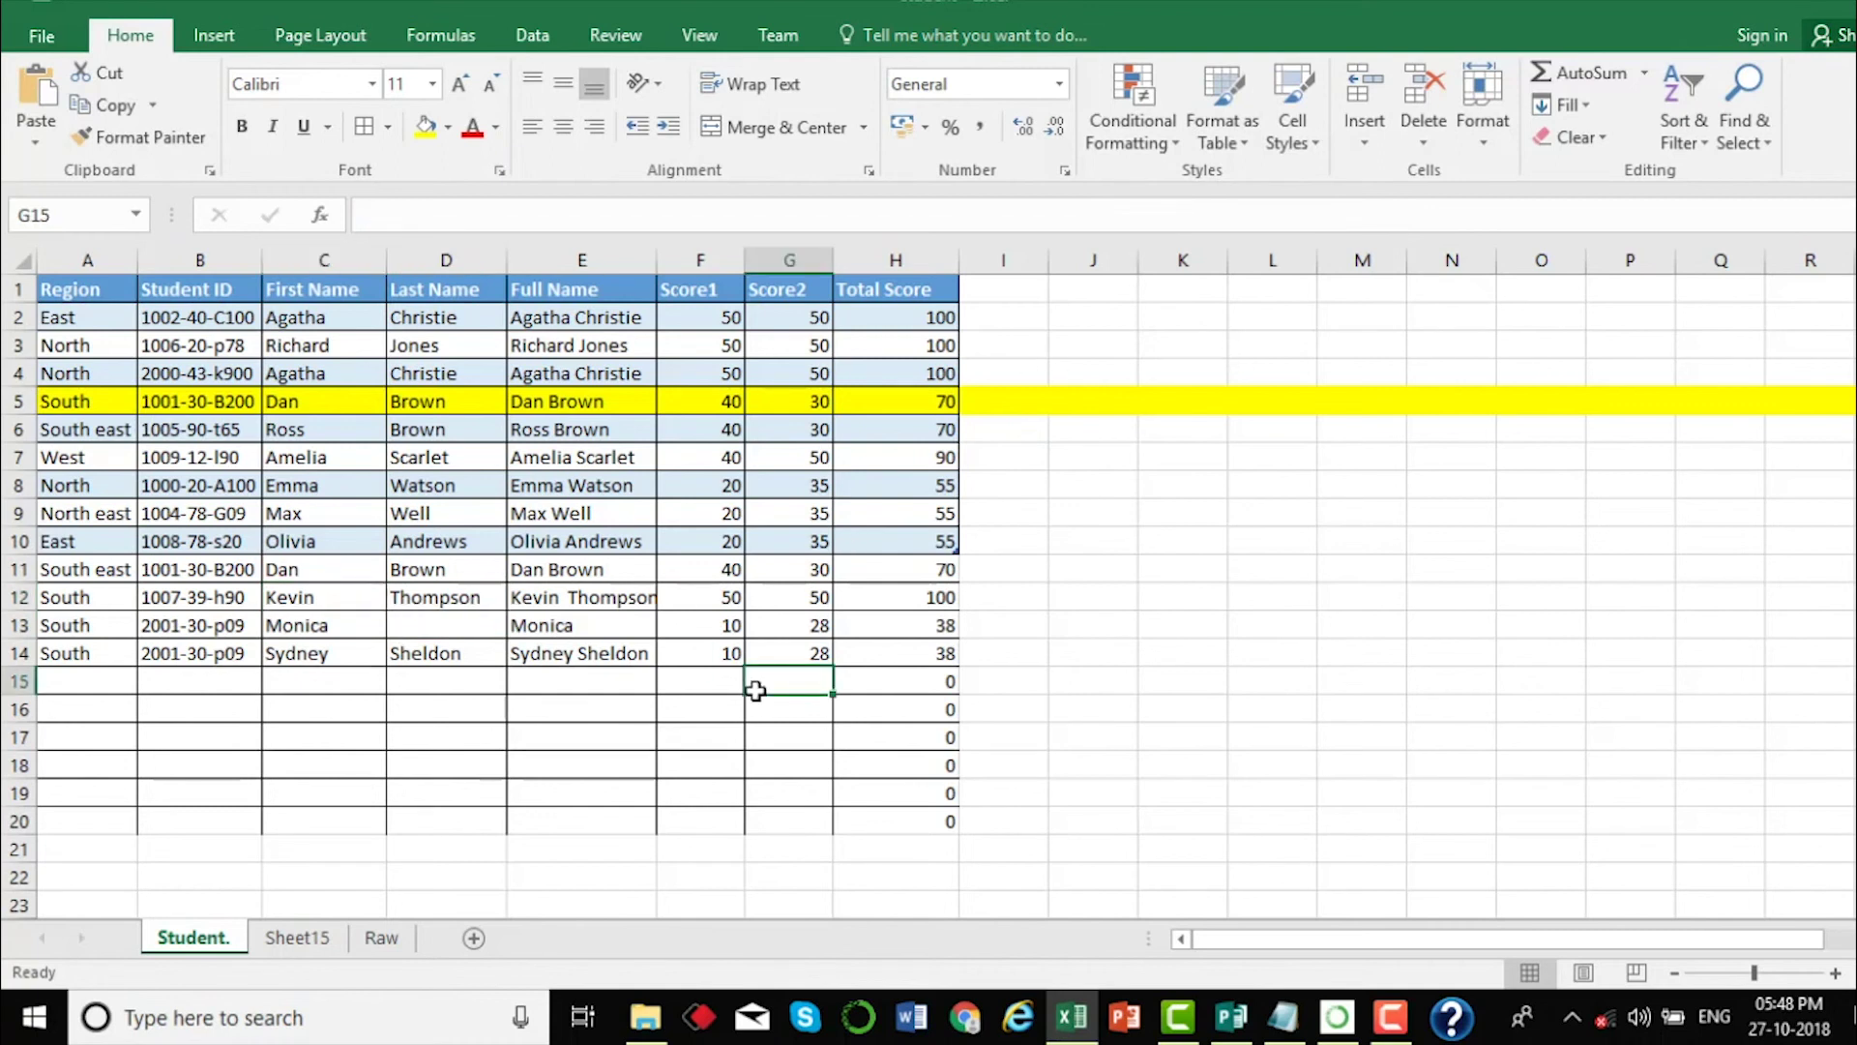